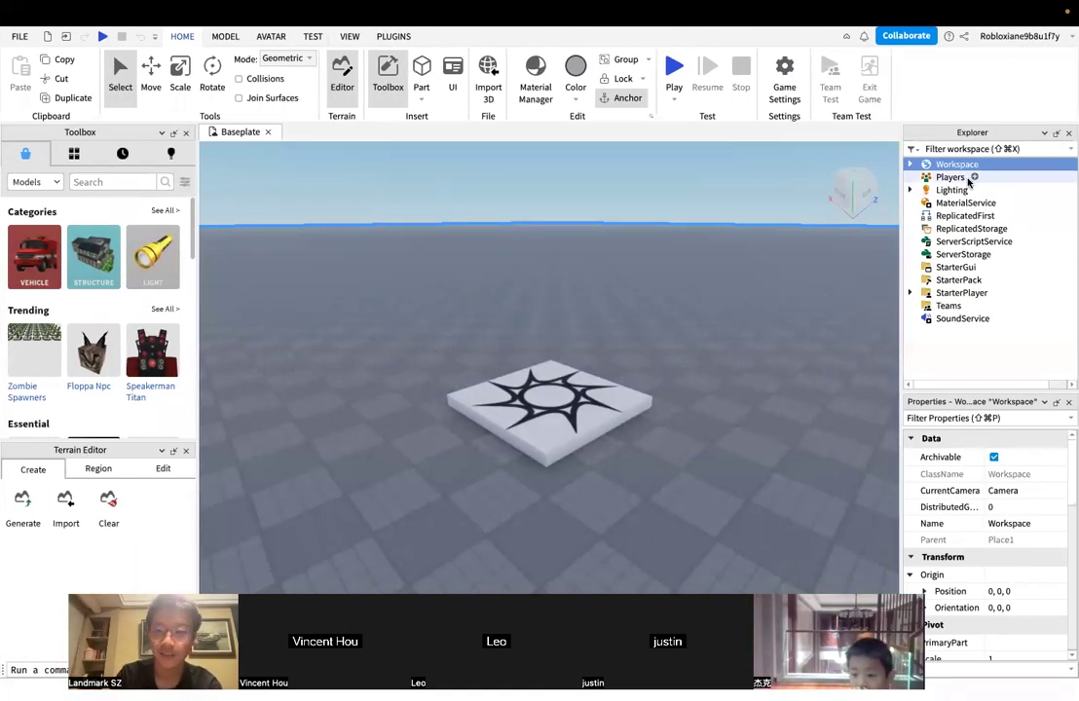
# Expand the Workspace in the Explorer and inspect its SpawnLocation and Baseplate objects
pyautogui.click(910, 166)
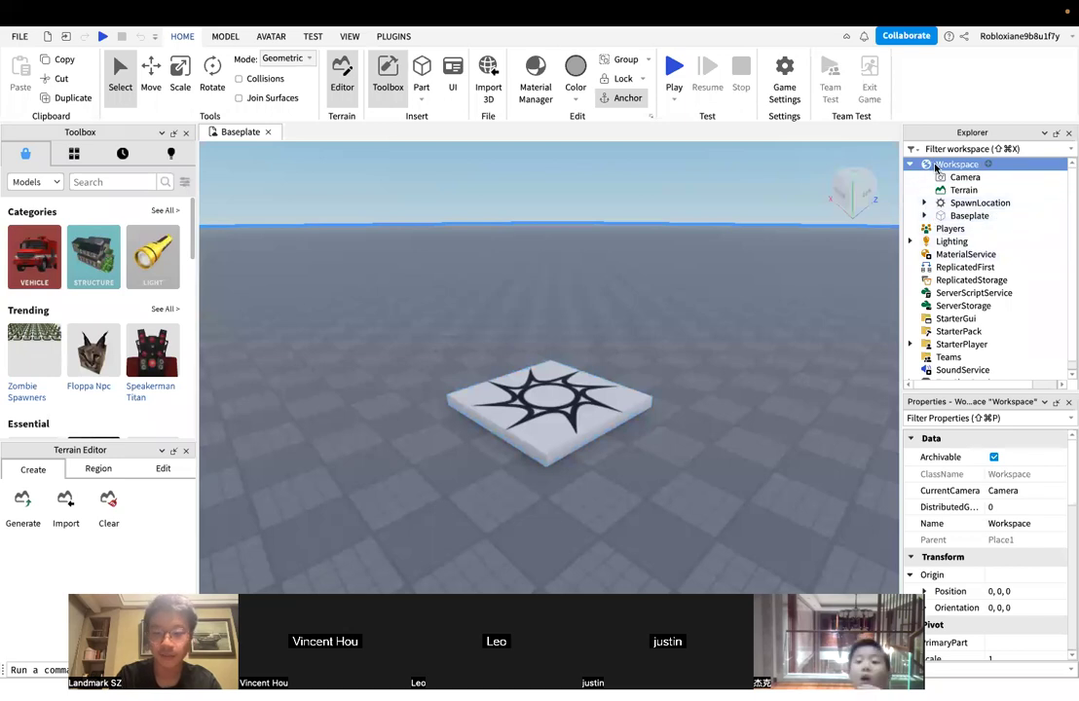
pyautogui.click(957, 204)
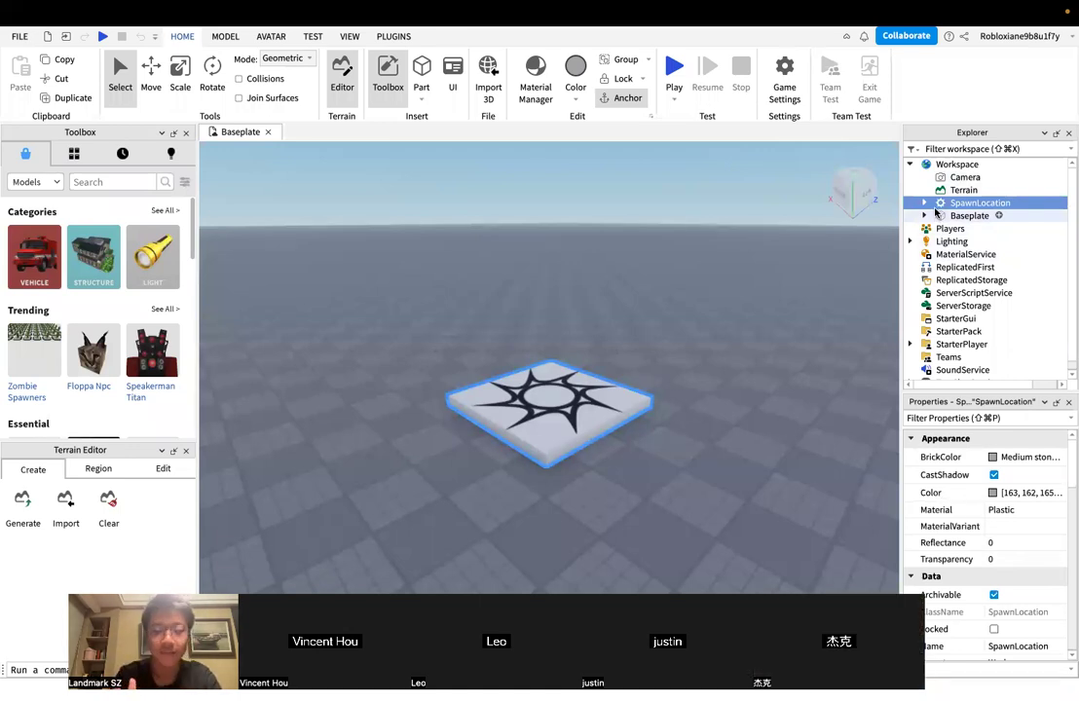
pyautogui.click(954, 216)
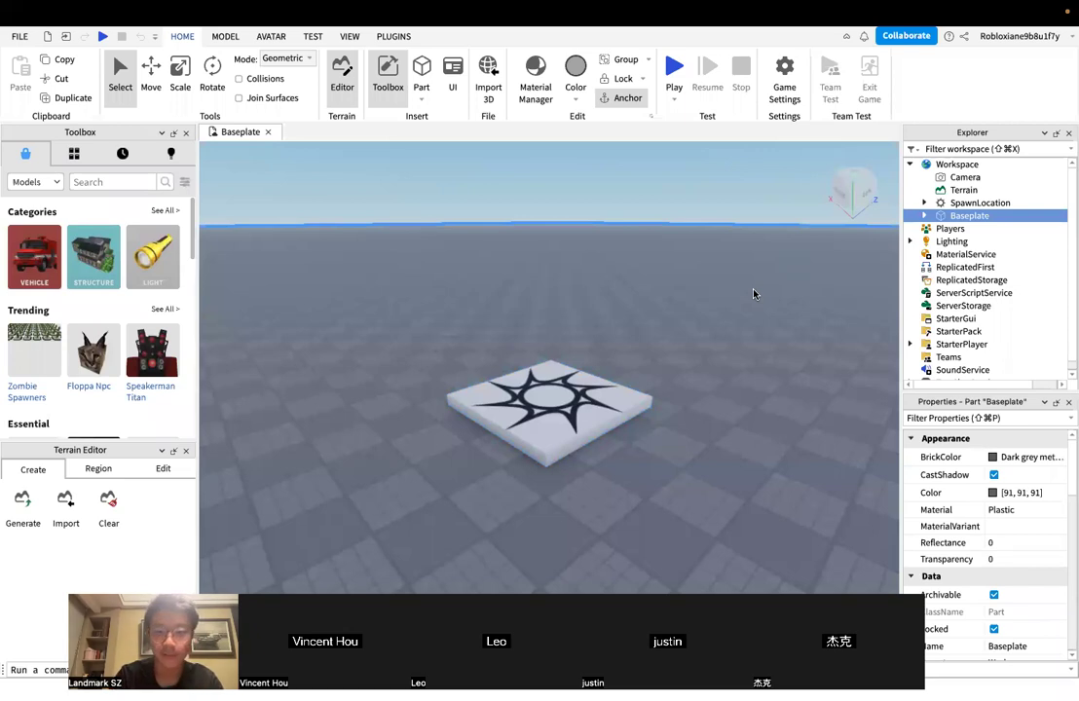
# Review the referencing slide in the presentation, return to Roblox Studio, and expand the Baseplate inside the Workspace
pyautogui.hotkey('ctrl', 'Left')
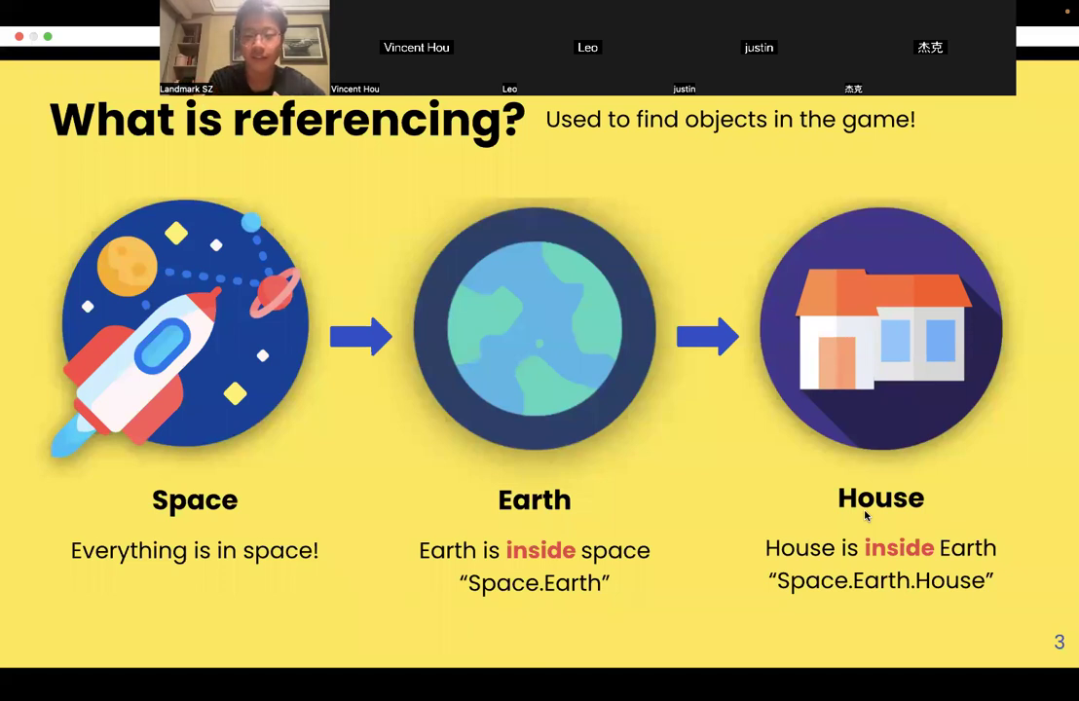
pyautogui.hotkey('ctrl', 'Right')
pyautogui.click(950, 164)
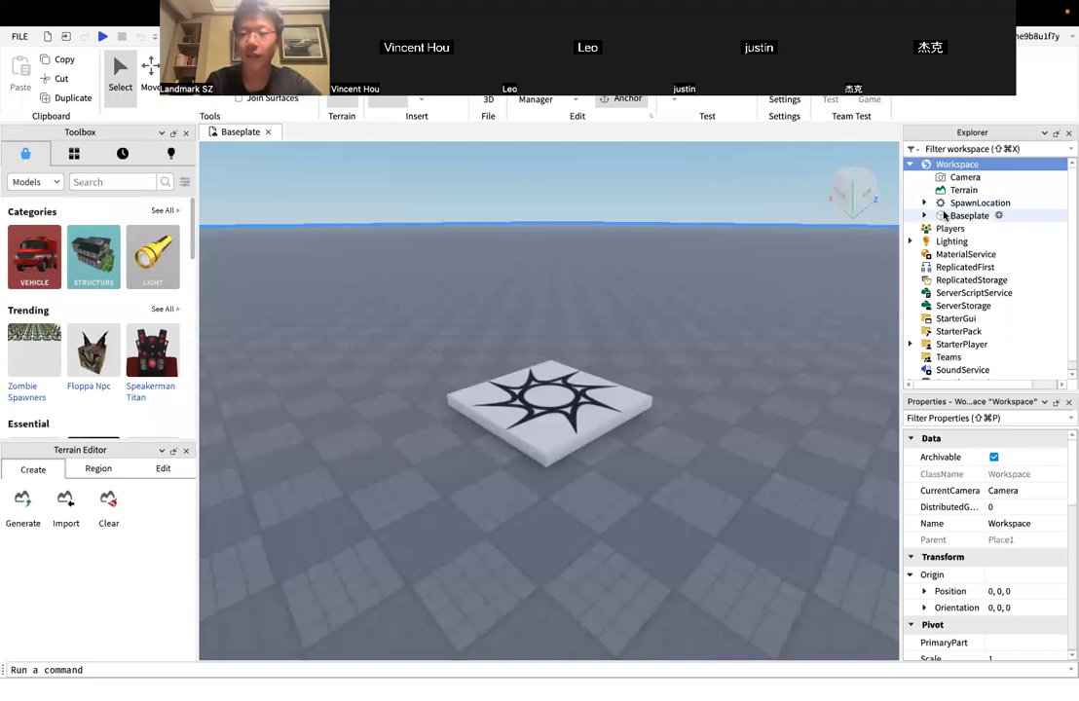
pyautogui.click(945, 215)
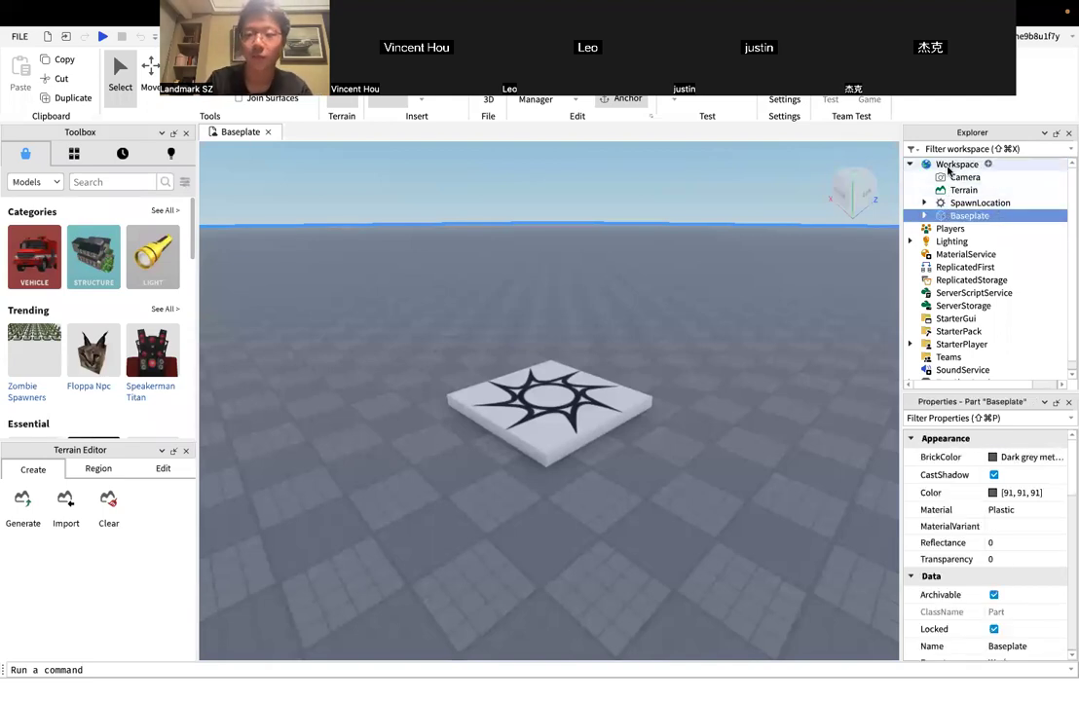
pyautogui.click(926, 215)
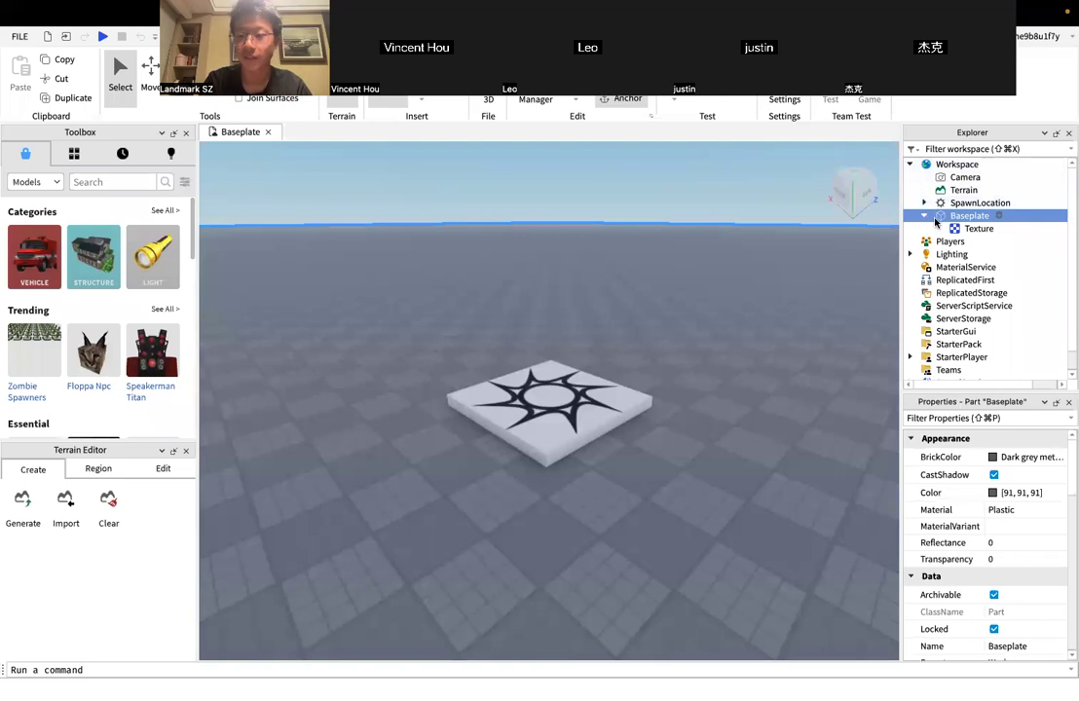
# Browse the objects that can be inserted into the Baseplate, and close the list without adding one
pyautogui.click(999, 216)
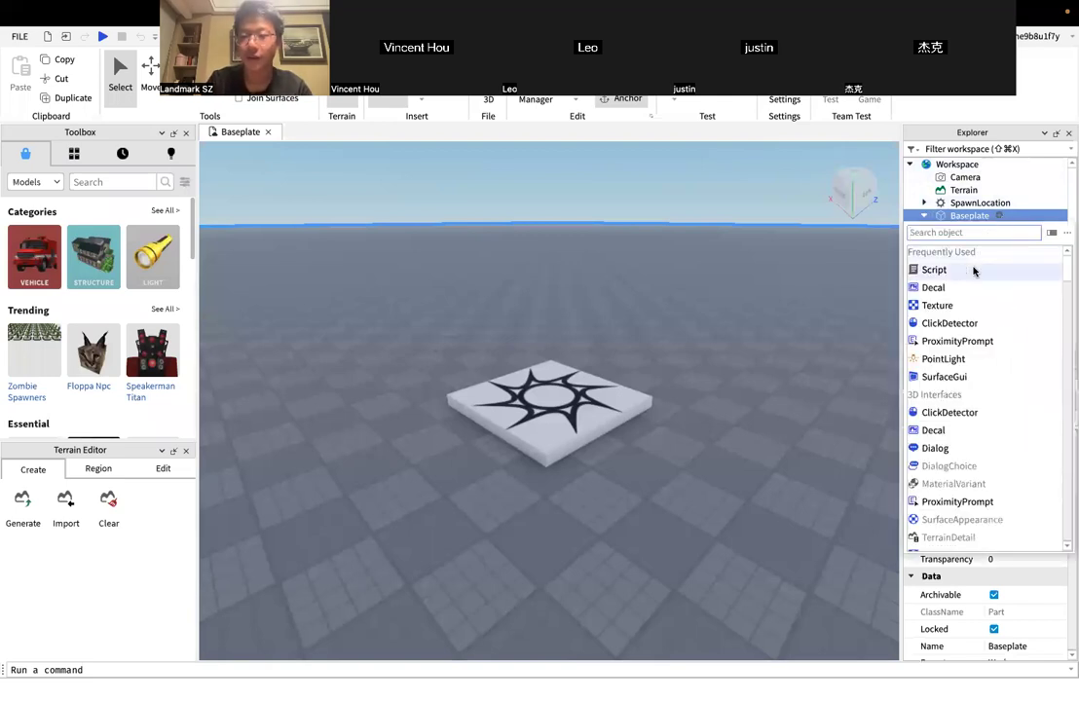
pyautogui.write('p')
pyautogui.press('Return')
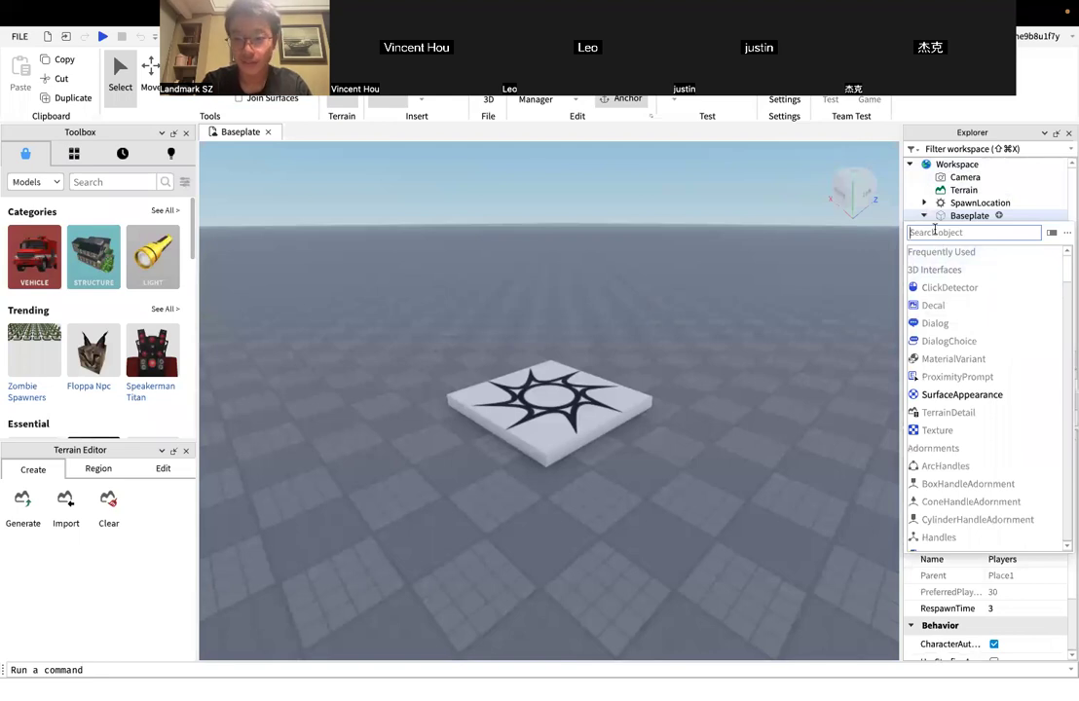
pyautogui.scroll(-15, 949, 399)
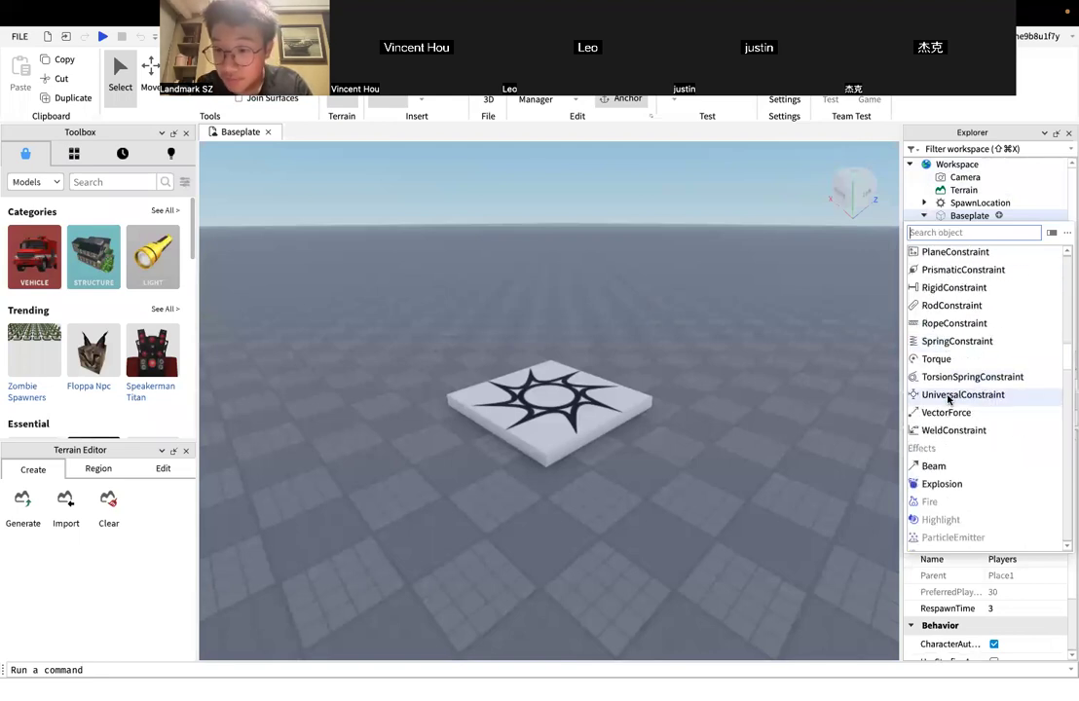
pyautogui.scroll(15, 947, 463)
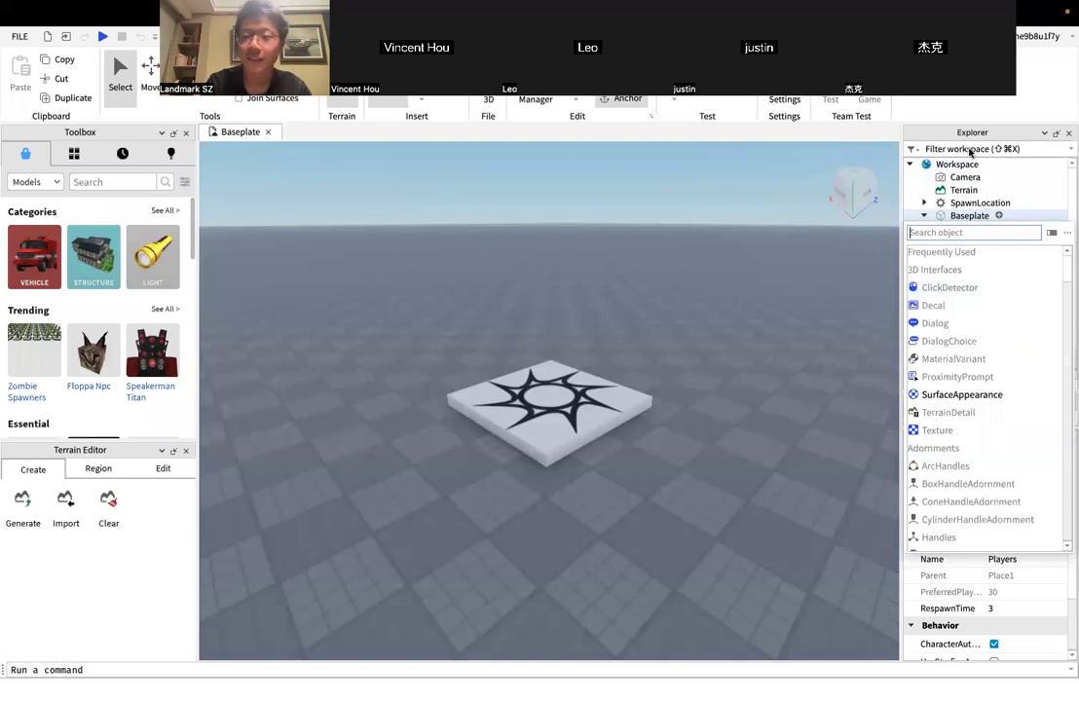
pyautogui.click(952, 215)
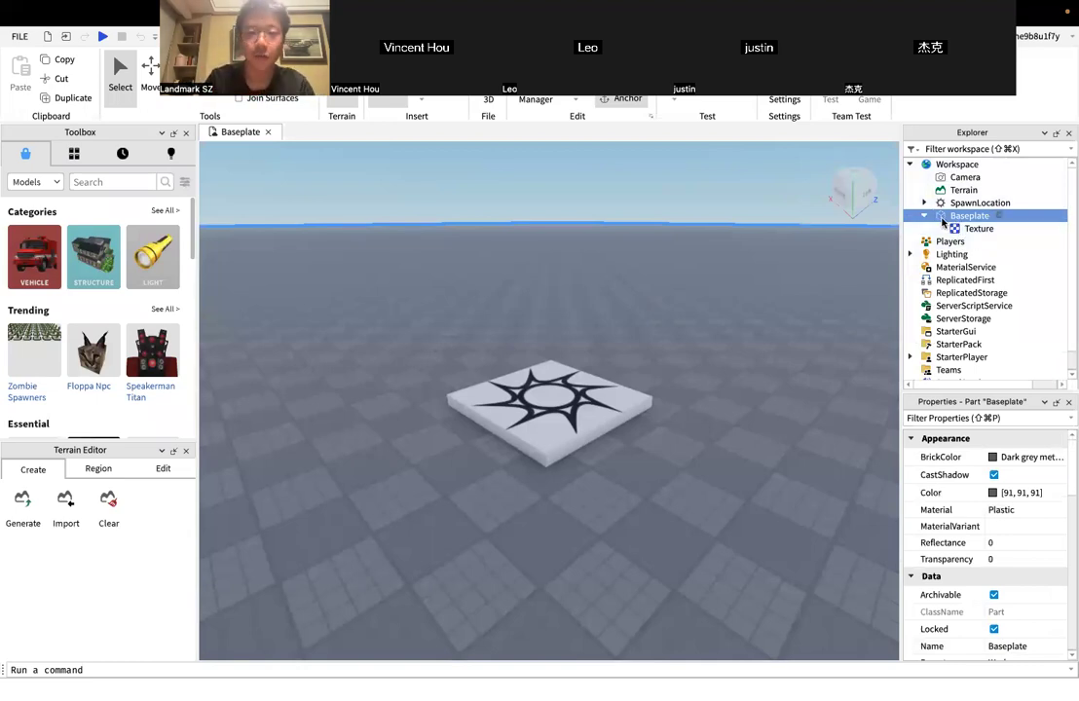
# Trace the hierarchy from Workspace to Baseplate alongside the referencing slide, and collapse the Baseplate
pyautogui.click(924, 168)
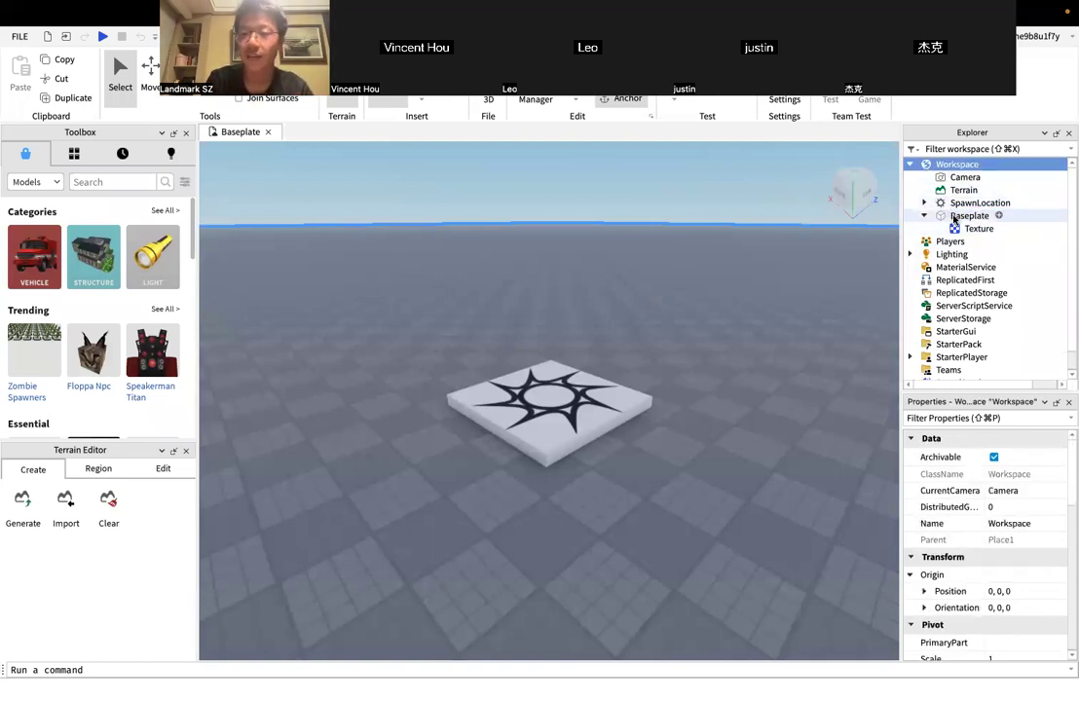
pyautogui.click(951, 217)
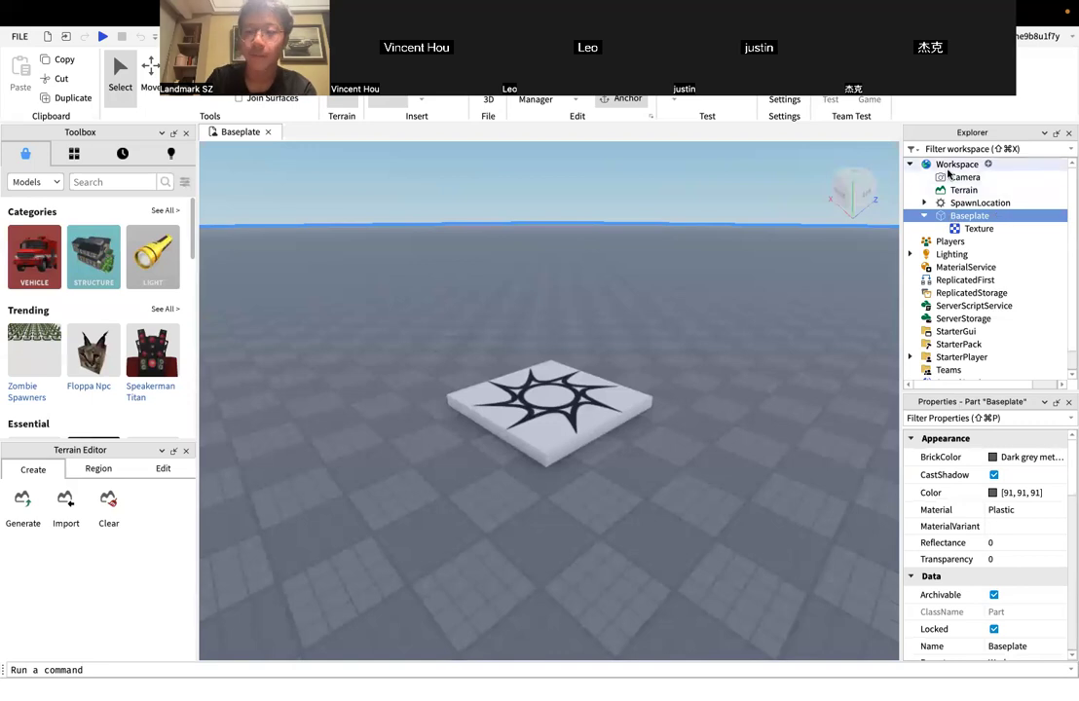
pyautogui.hotkey('ctrl', 'Left')
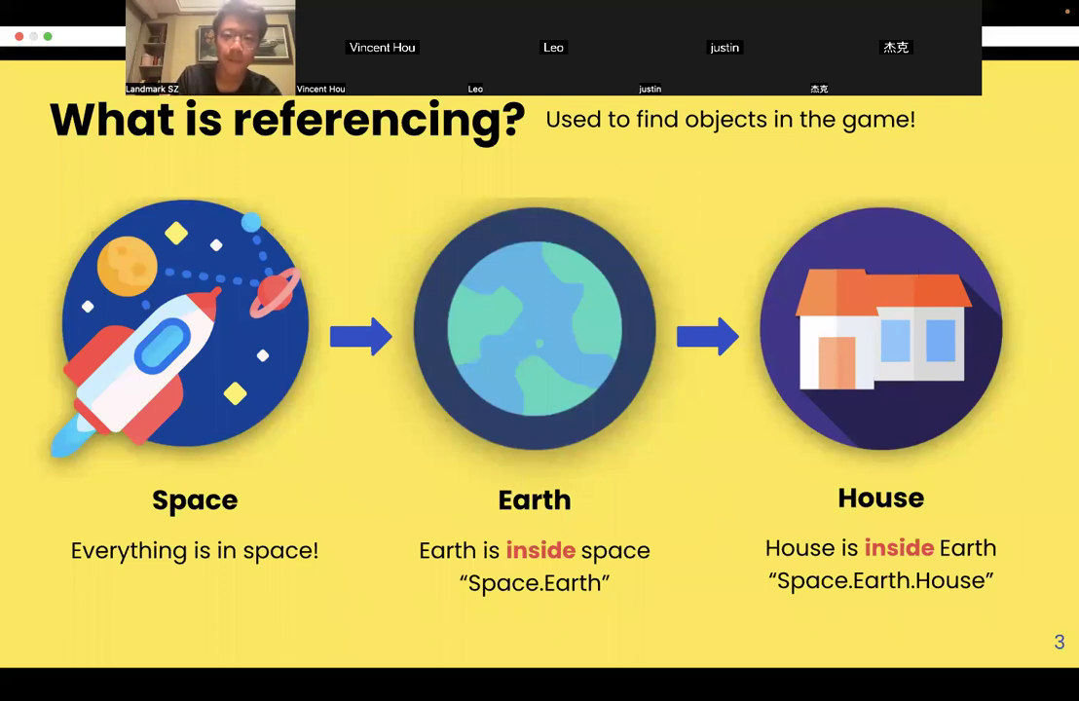
pyautogui.click(887, 279)
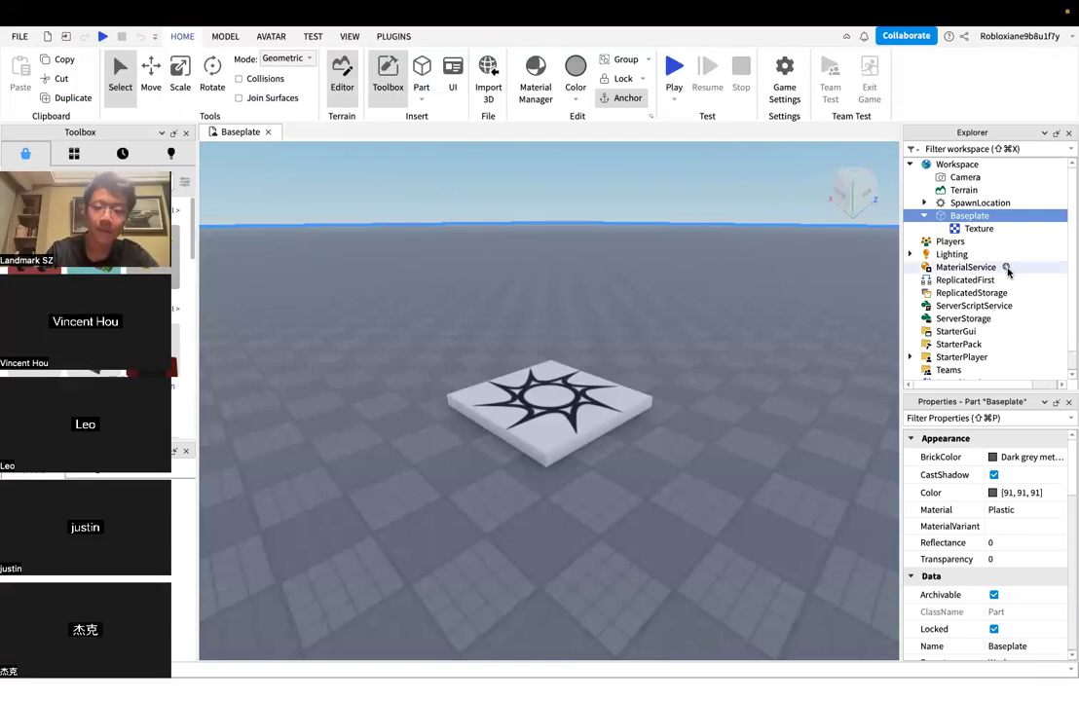
pyautogui.click(924, 216)
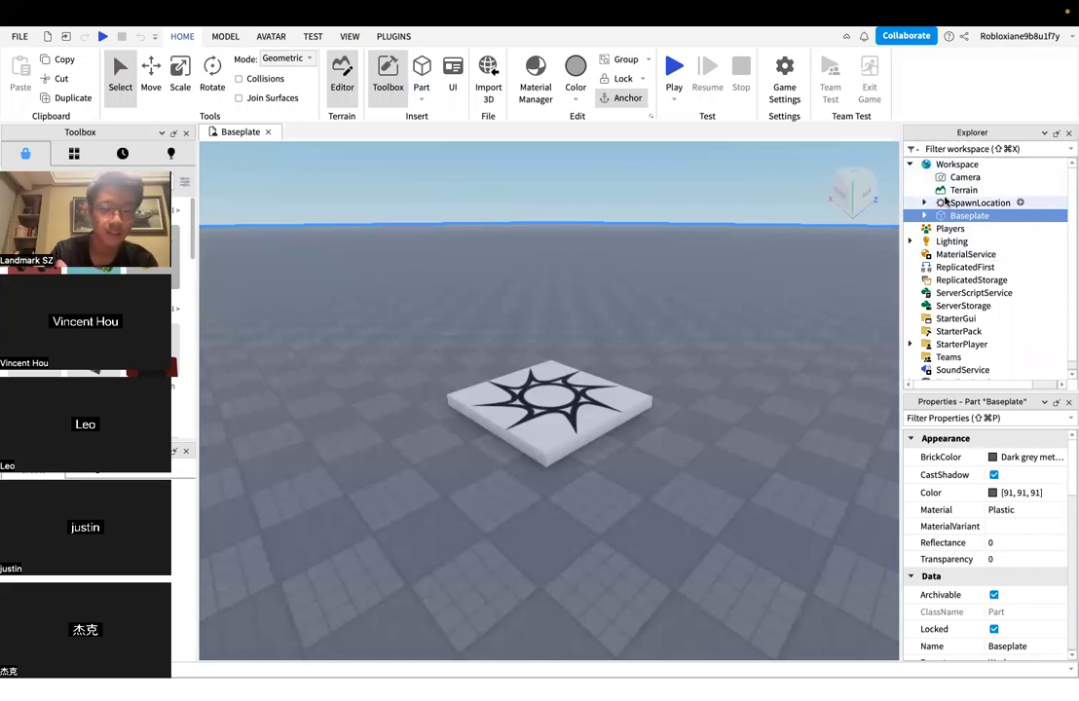
# Compare the presentation's Explorer overview slide with Roblox Studio, and advance to the slide on opening the Explorer
pyautogui.hotkey('ctrl', 'Left')
pyautogui.moveTo(116, 236); pyautogui.dragTo(1018, 224)
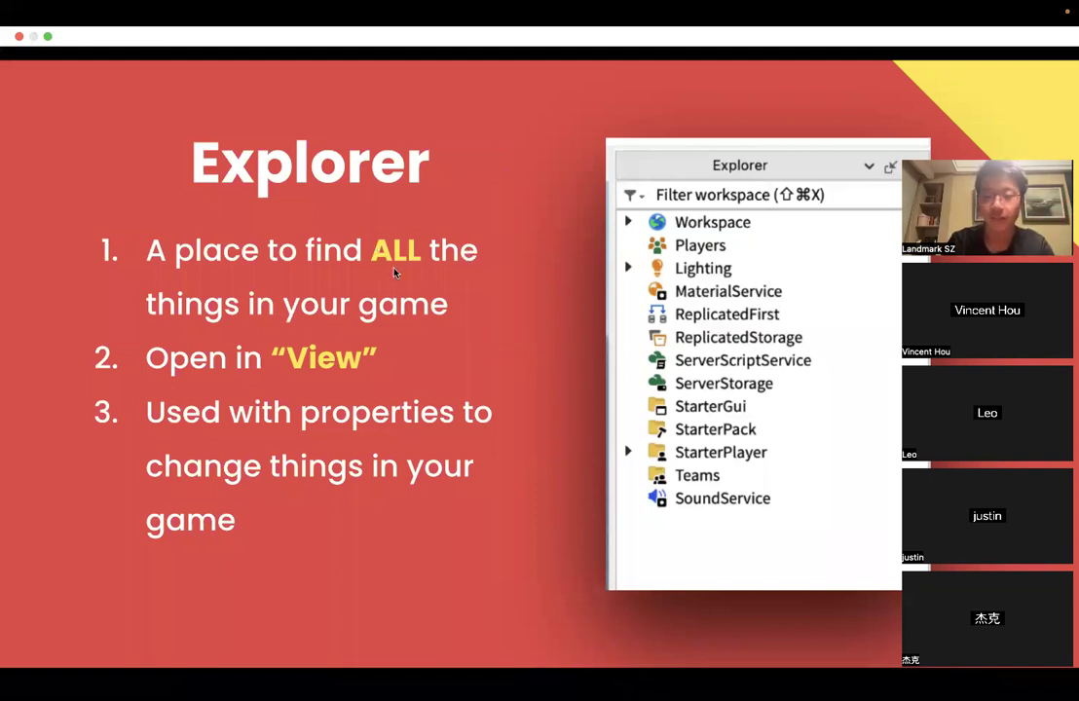
pyautogui.hotkey('ctrl', 'Right')
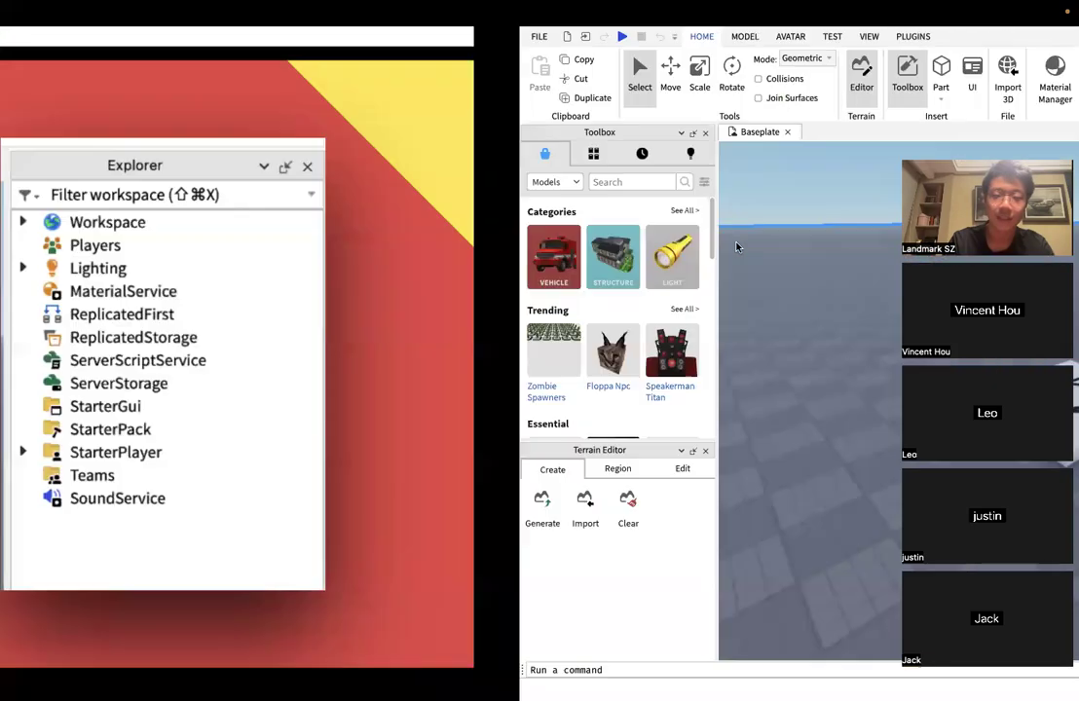
pyautogui.moveTo(309, 229); pyautogui.dragTo(93, 199)
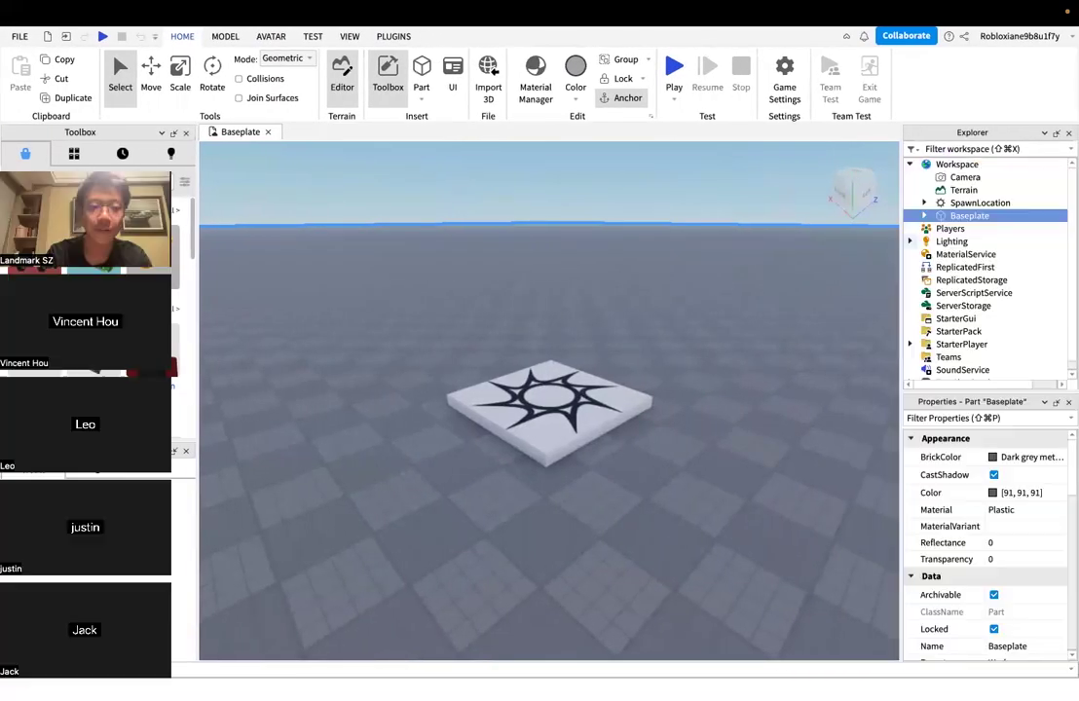
pyautogui.hotkey('ctrl', 'Left')
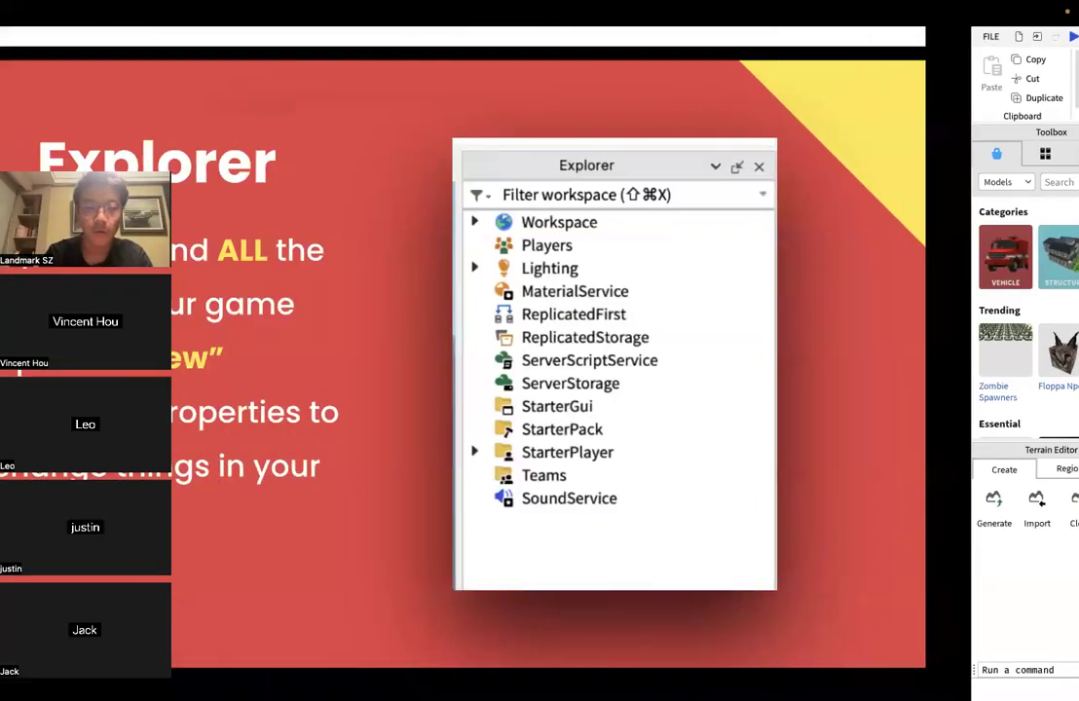
pyautogui.hotkey('ctrl', 'Right')
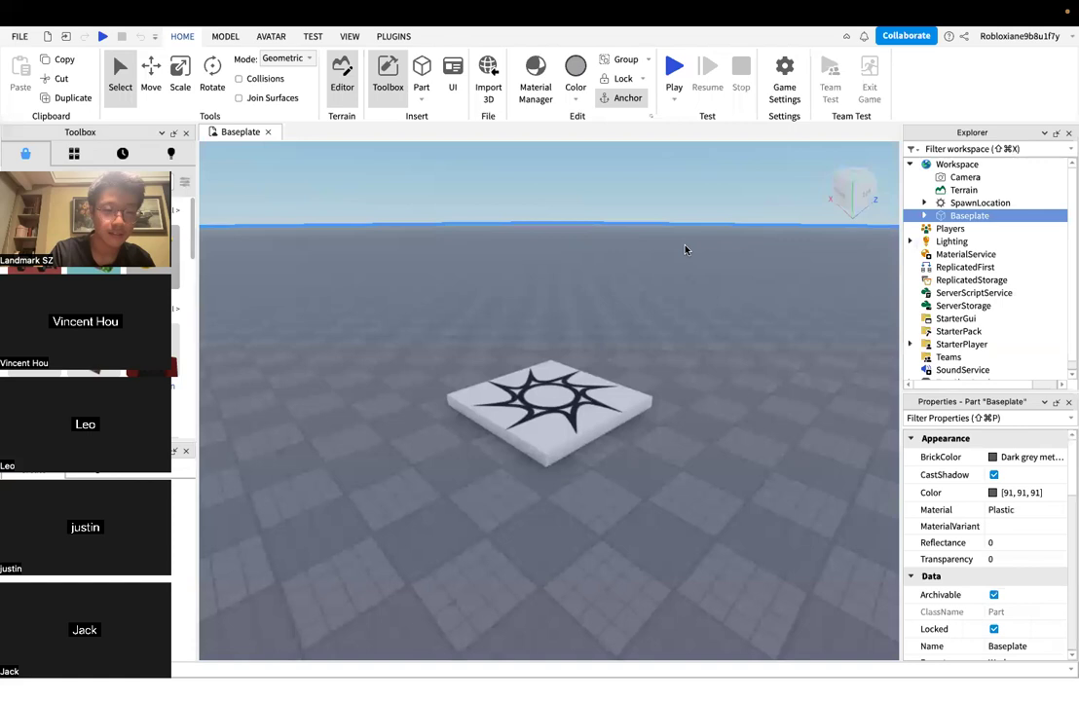
pyautogui.hotkey('ctrl', 'Left')
pyautogui.click(918, 347)
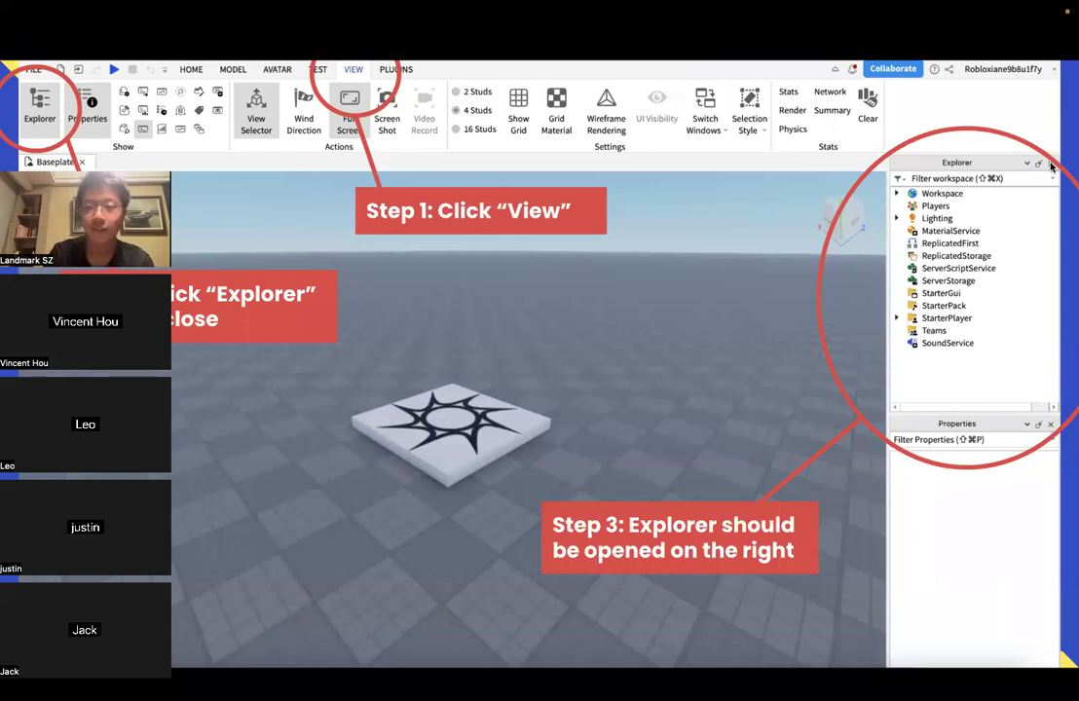
# Switch to Roblox Studio and close the Toolbox, Terrain Editor, Explorer and Properties panels
pyautogui.hotkey('ctrl', 'Right')
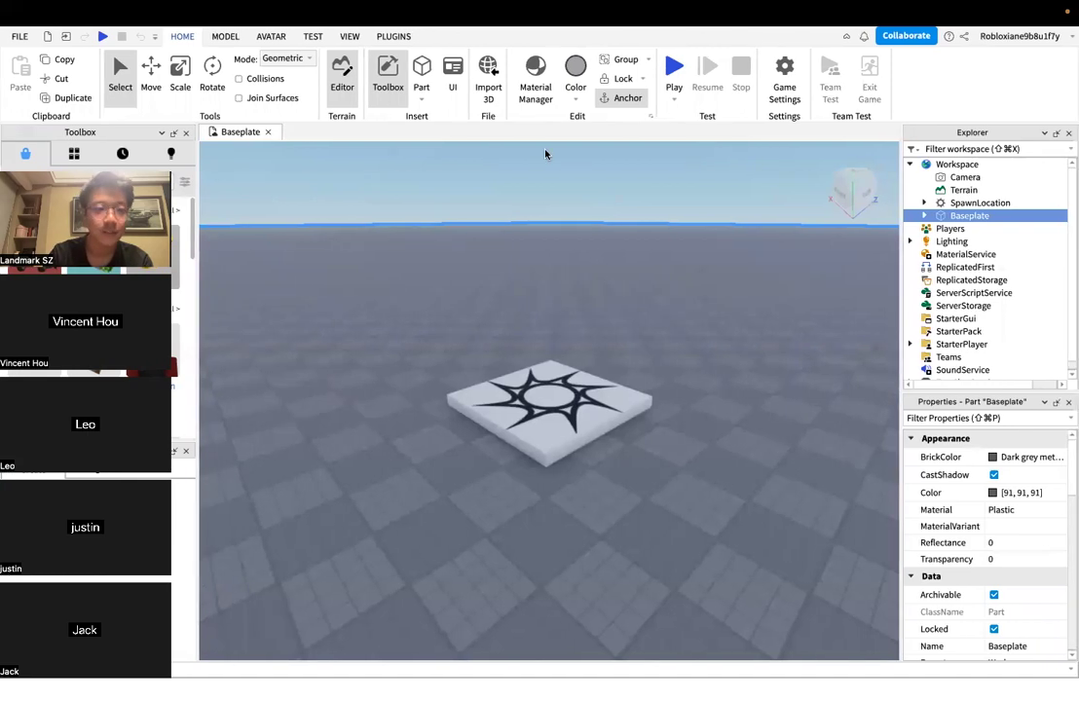
pyautogui.click(186, 134)
pyautogui.click(186, 133)
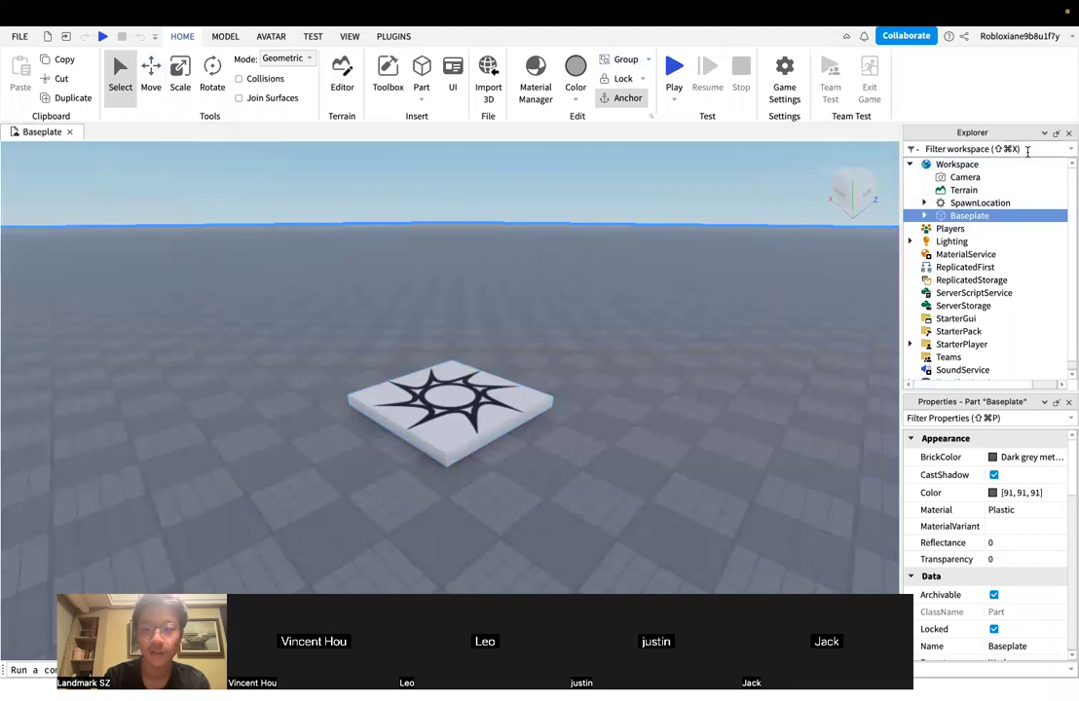
pyautogui.click(1069, 133)
pyautogui.click(1069, 133)
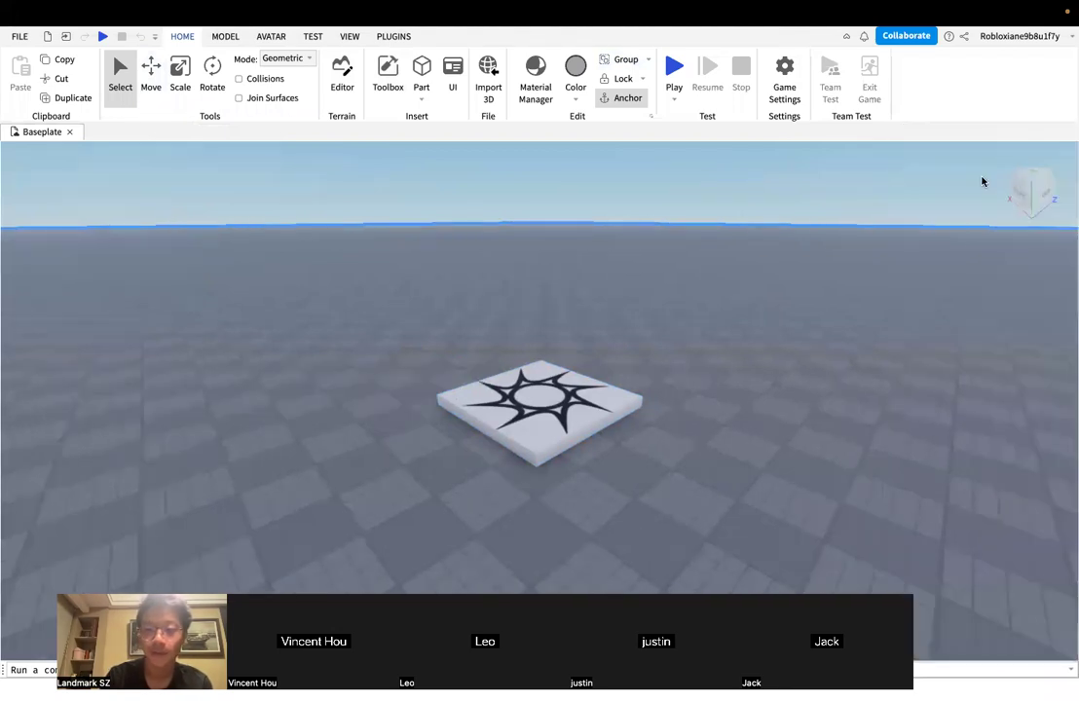
# Check the slide on opening the Explorer, and reopen the Explorer in Roblox Studio
pyautogui.hotkey('ctrl', 'Left')
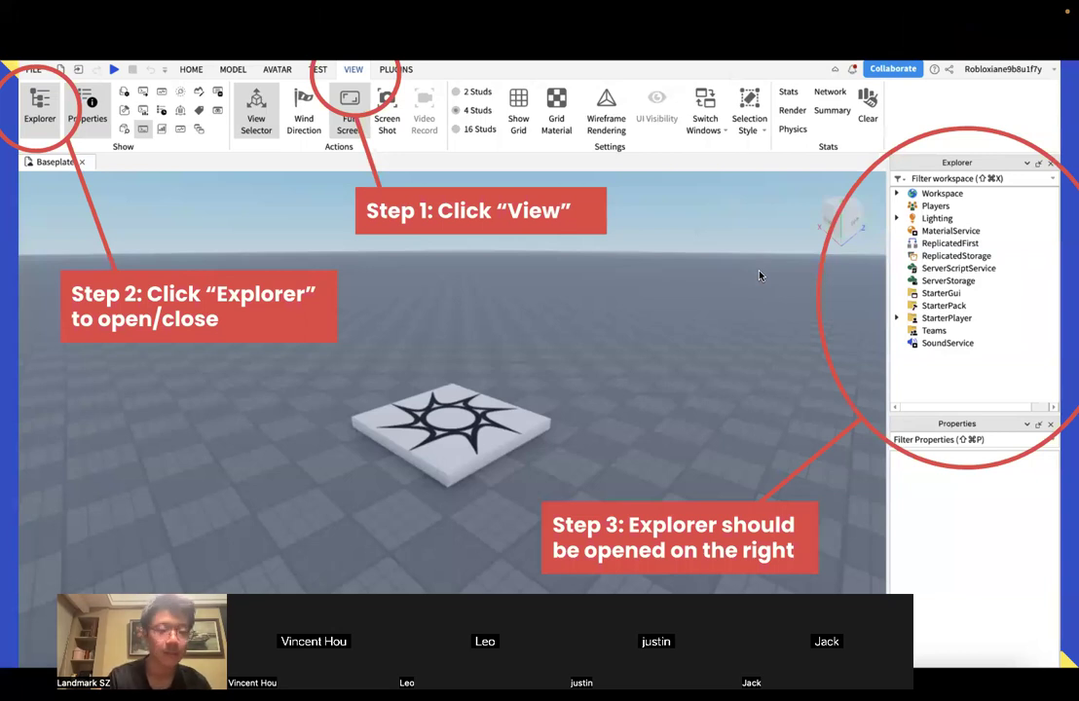
pyautogui.hotkey('ctrl', 'Right')
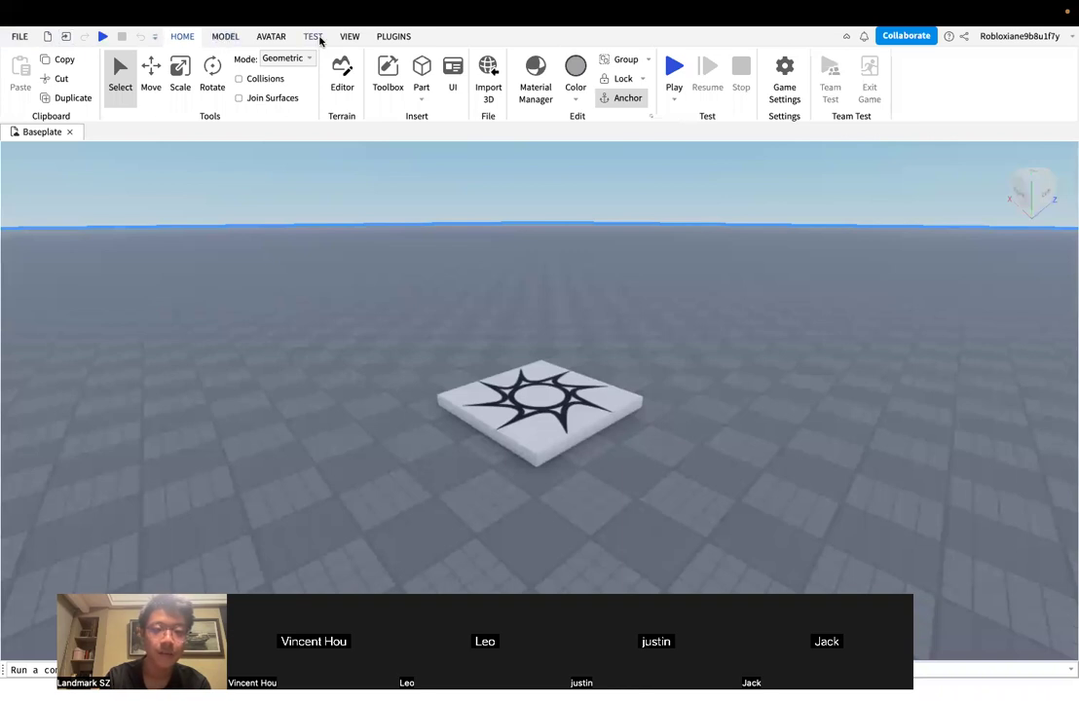
pyautogui.click(357, 37)
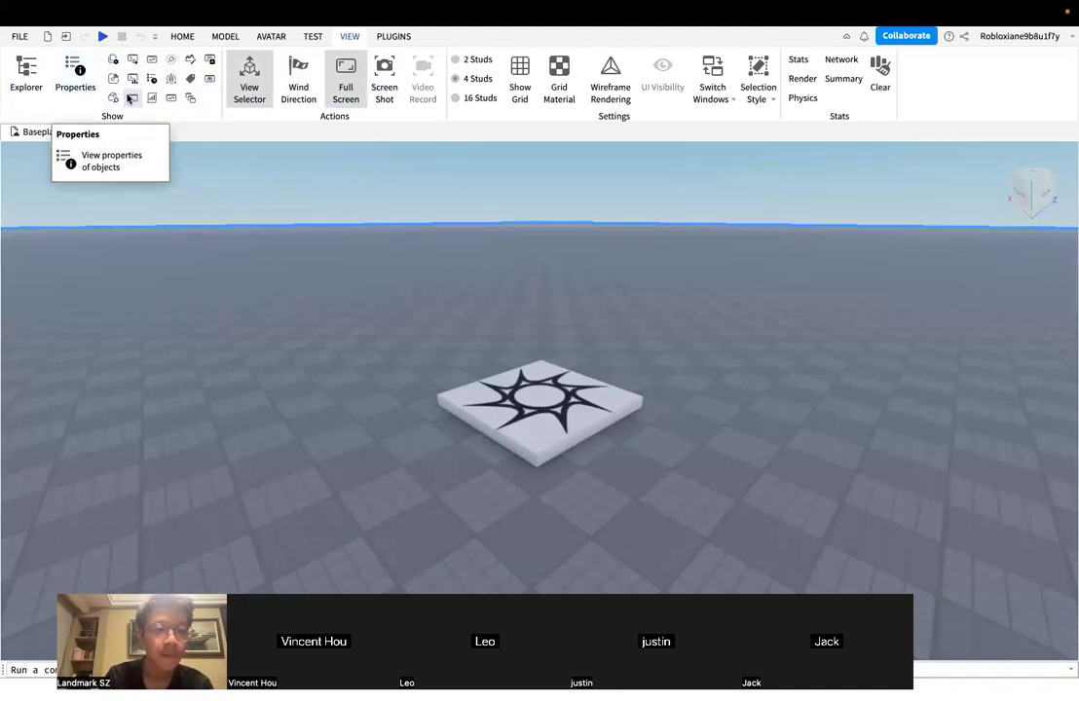
pyautogui.click(29, 88)
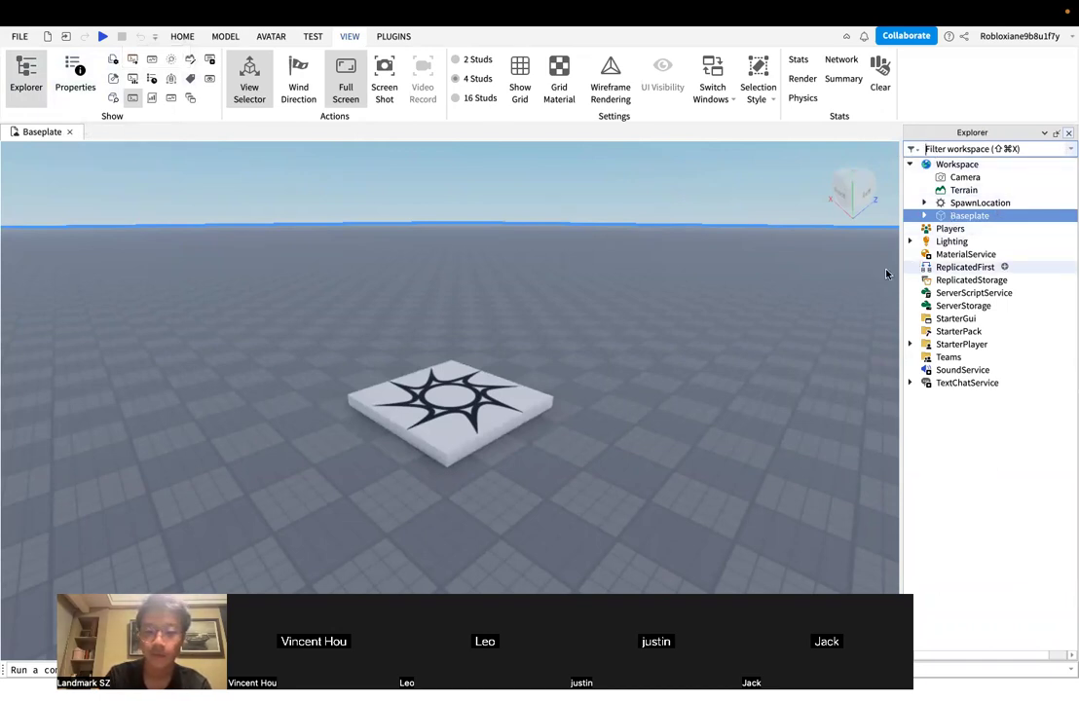
# Switch to the presentation and go back to the slide that introduces the Explorer
pyautogui.hotkey('ctrl', 'Left')
pyautogui.hotkey('ctrl', 'Left')
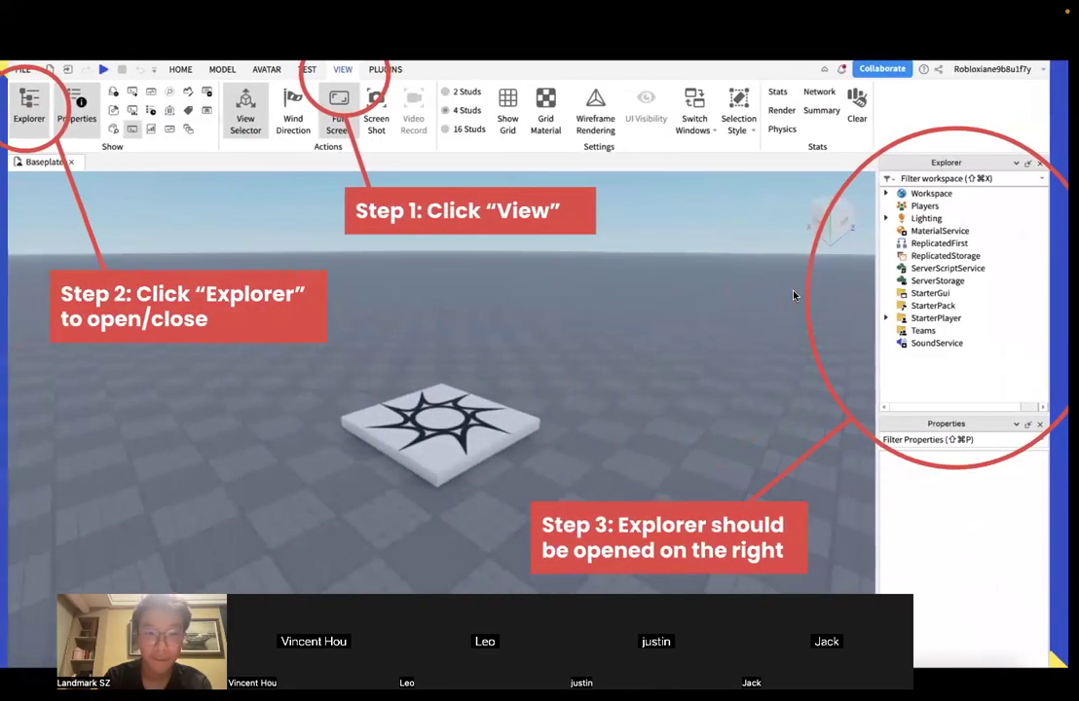
pyautogui.hotkey('ctrl', 'Right')
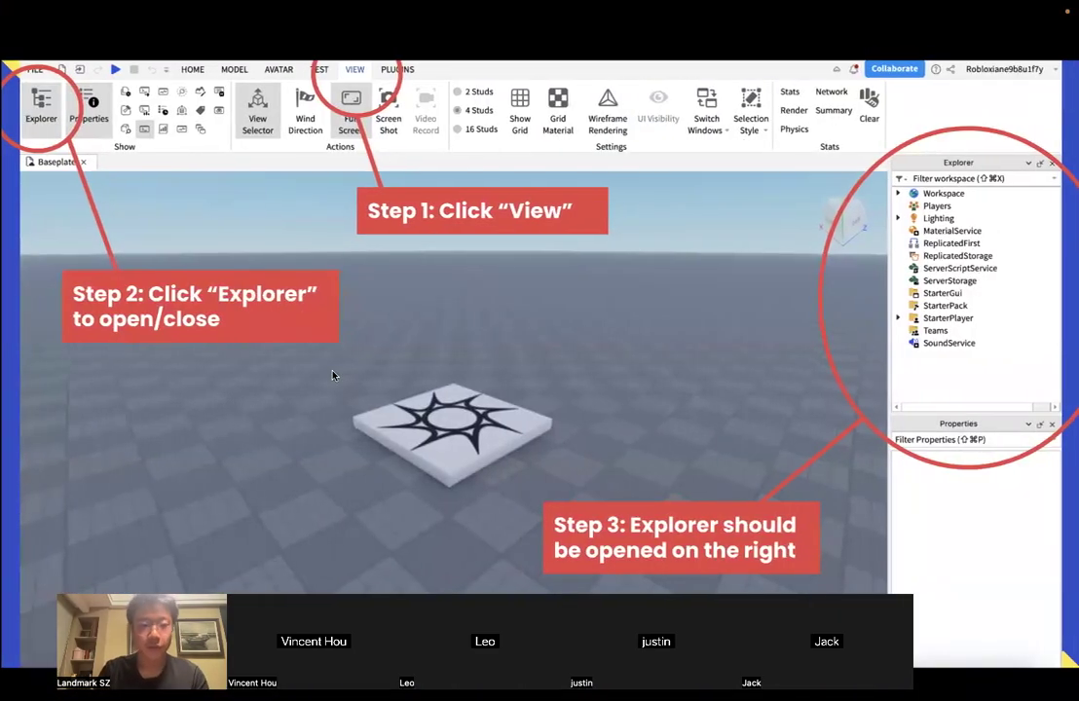
pyautogui.hotkey('ctrl', 'Right')
pyautogui.press('Left')
pyautogui.press('Left')
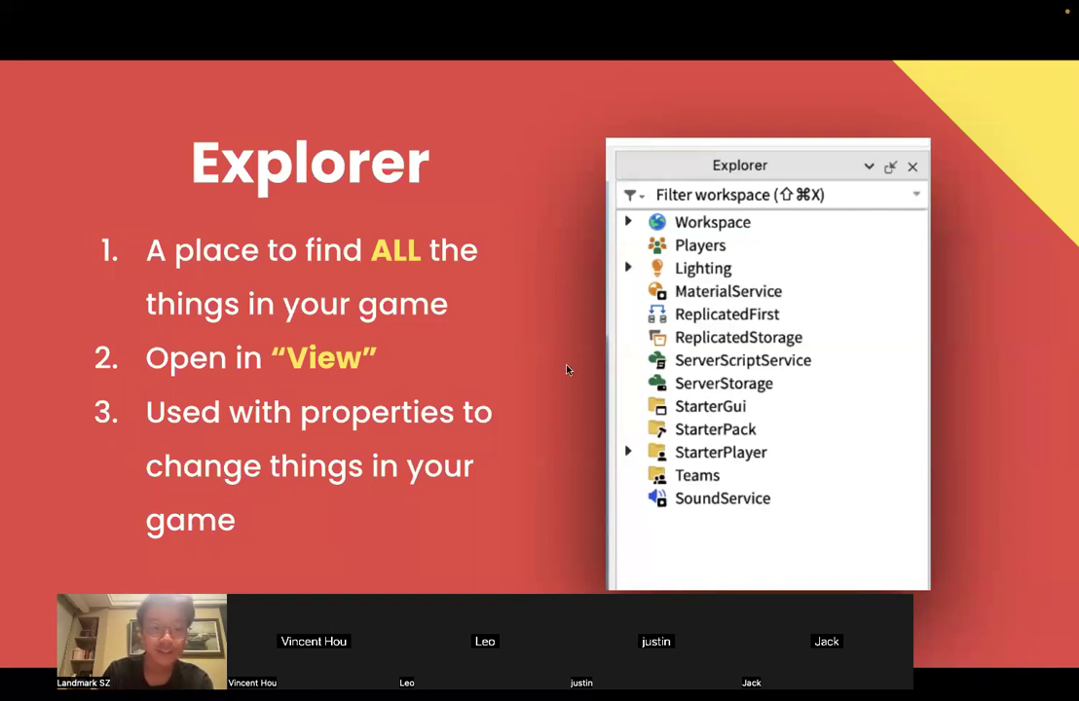
# Return to Roblox Studio, collapse and re-expand the Workspace in the Explorer, and select it
pyautogui.hotkey('ctrl', 'Right')
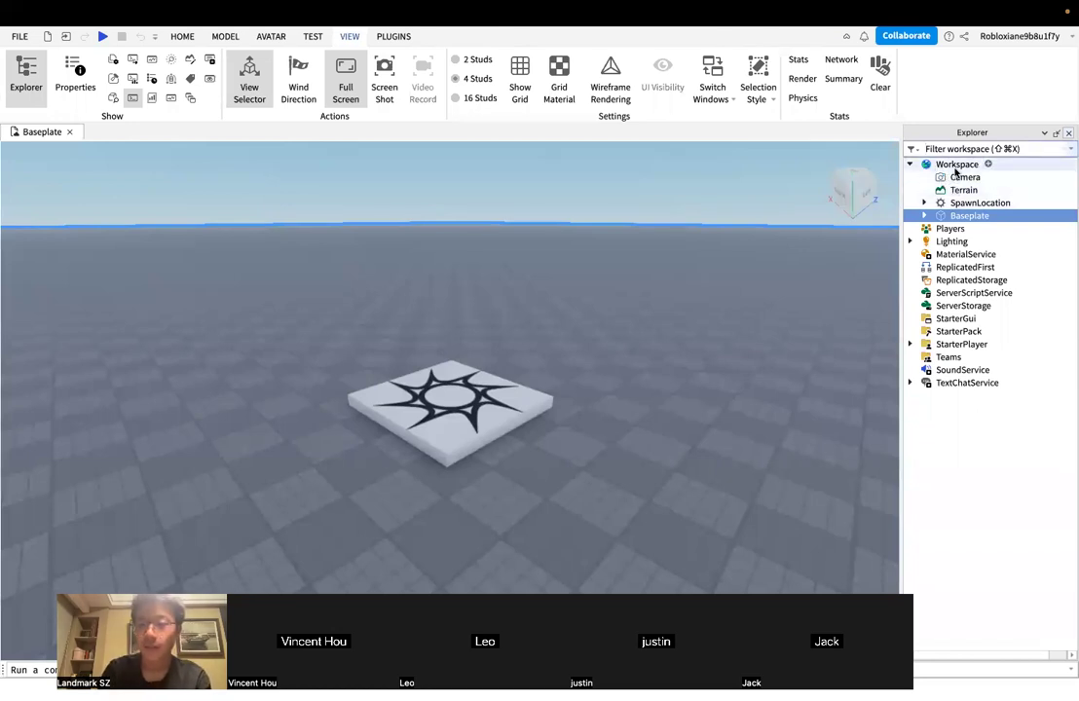
pyautogui.click(911, 166)
pyautogui.click(911, 166)
pyautogui.click(939, 168)
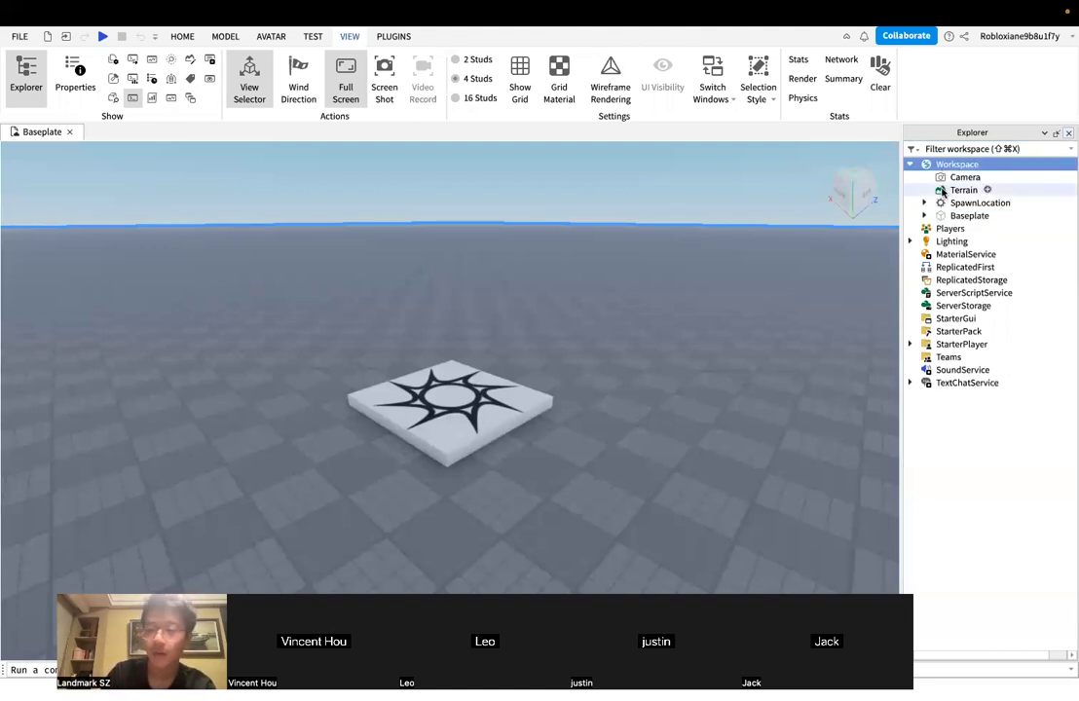
pyautogui.click(580, 268)
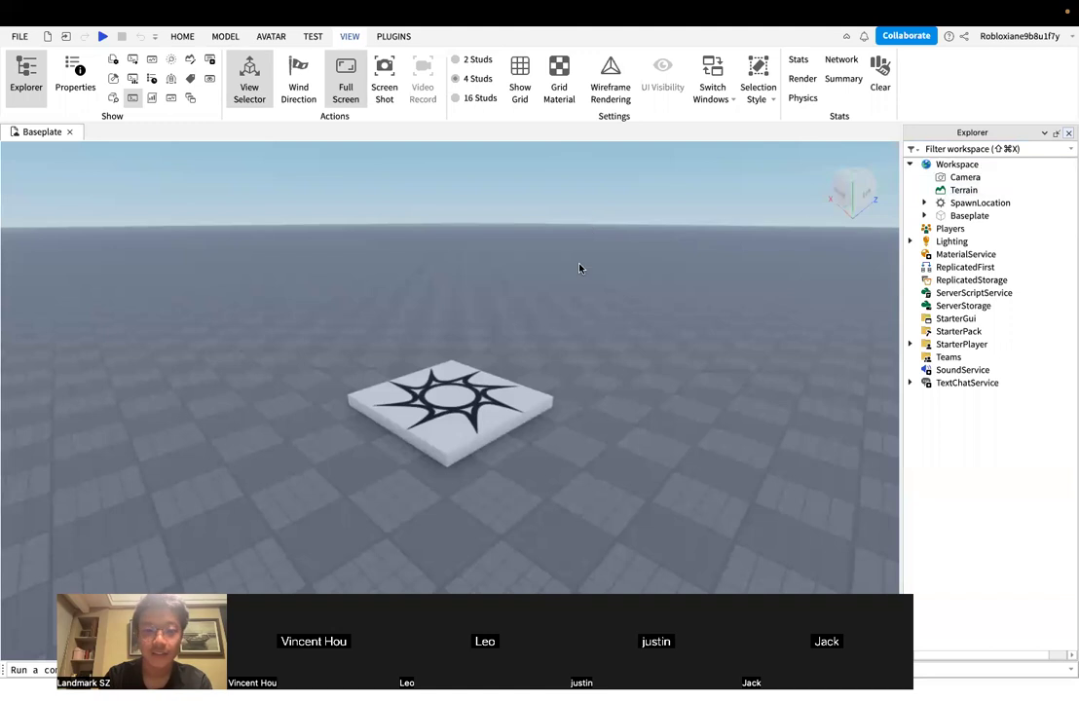
pyautogui.click(438, 422)
pyautogui.click(311, 324)
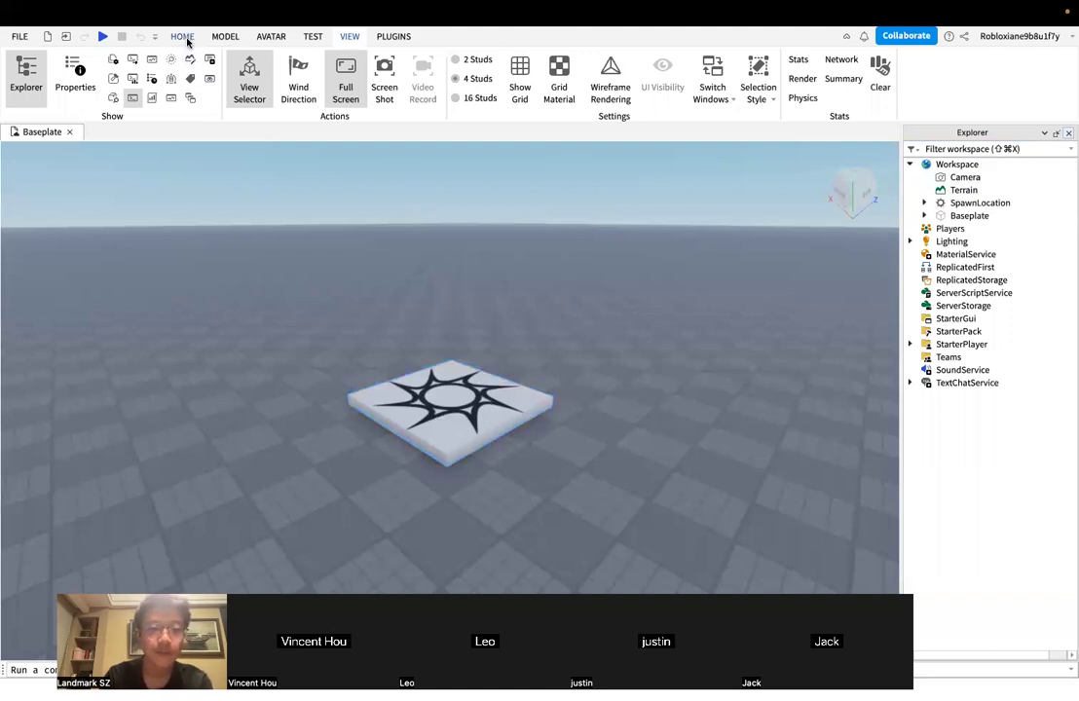
pyautogui.click(183, 37)
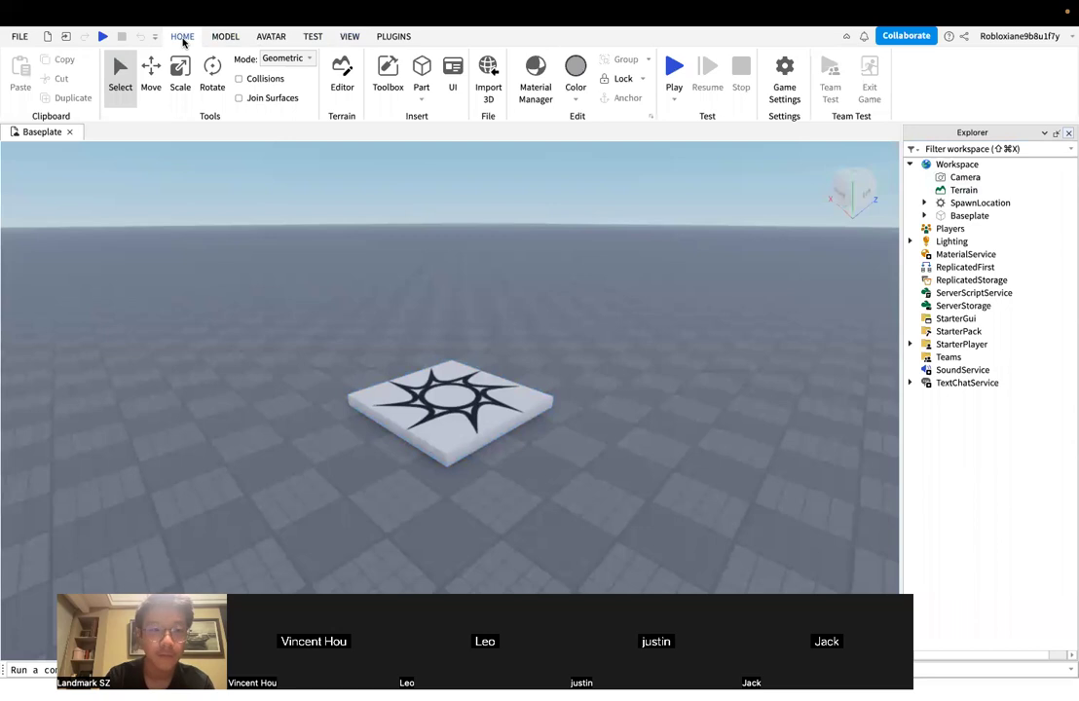
pyautogui.click(349, 37)
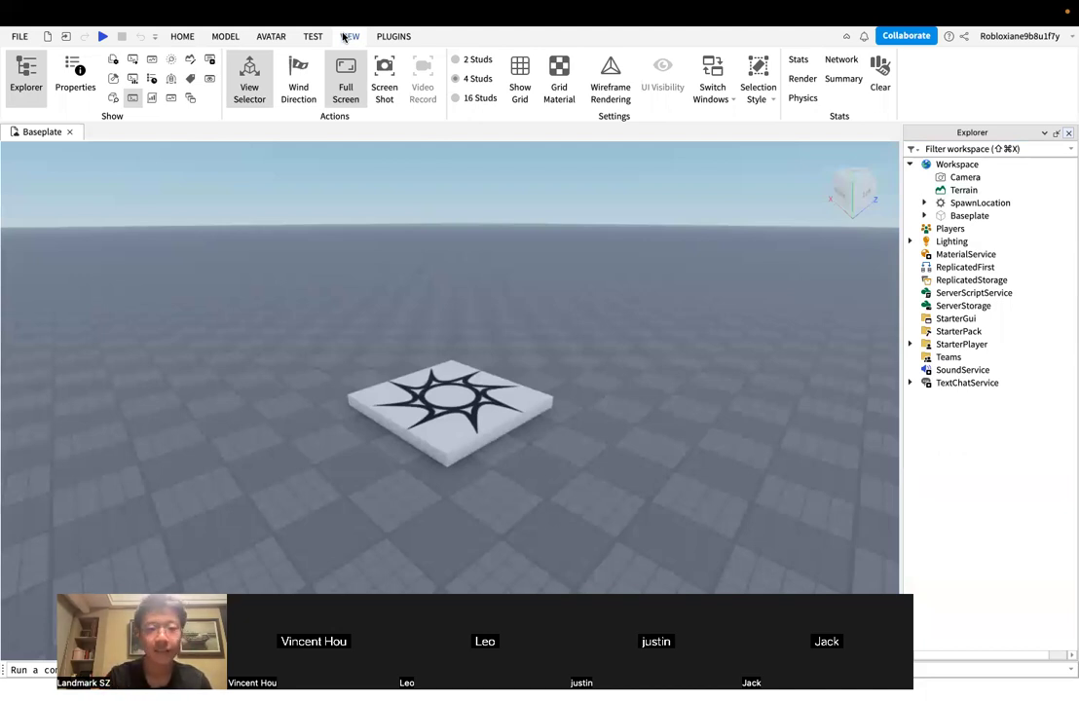
# Insert a new part into the Workspace on the spawn location and select it in the Explorer
pyautogui.click(184, 37)
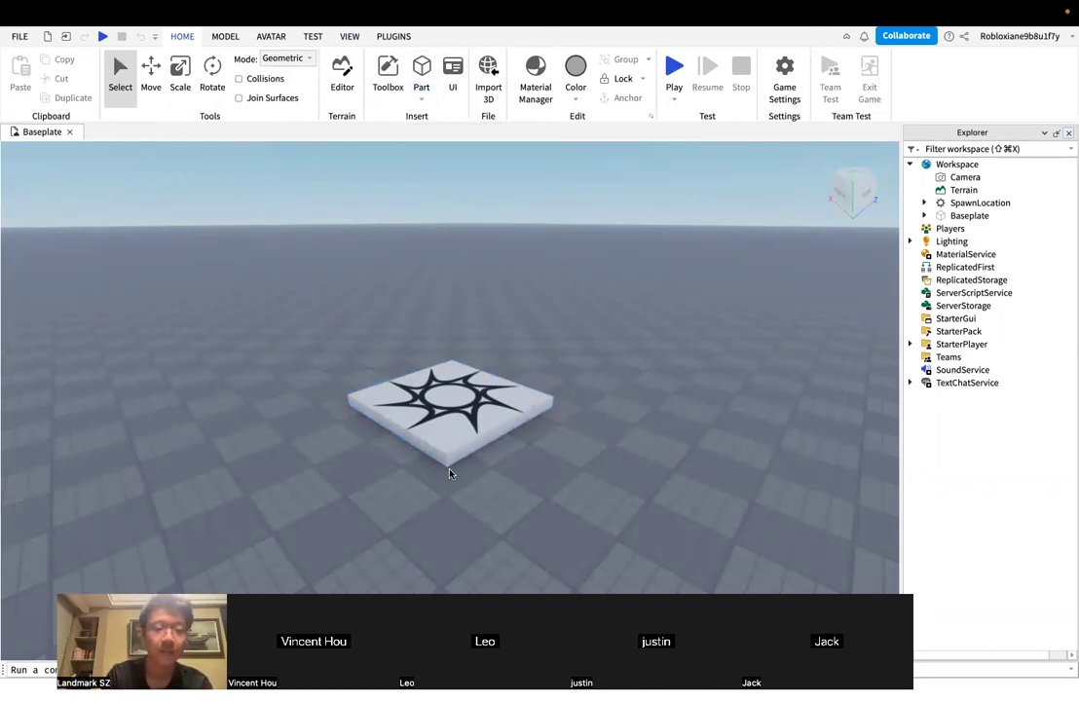
pyautogui.moveTo(524, 373); pyautogui.dragTo(524, 372, button='right')
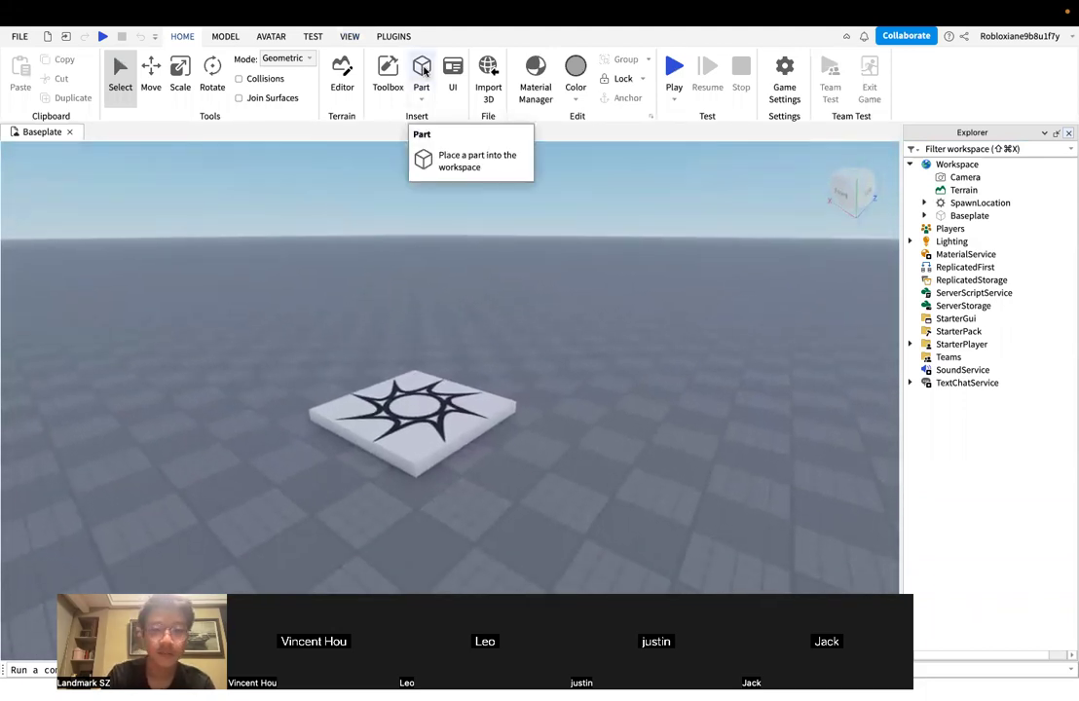
pyautogui.click(424, 70)
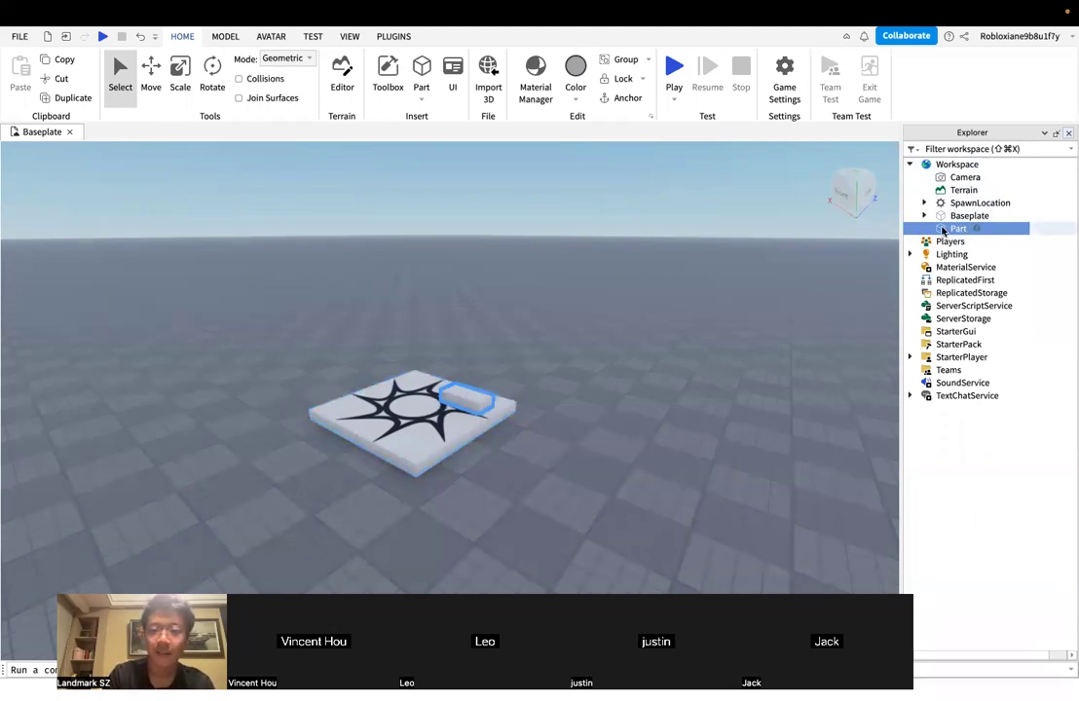
pyautogui.click(947, 228)
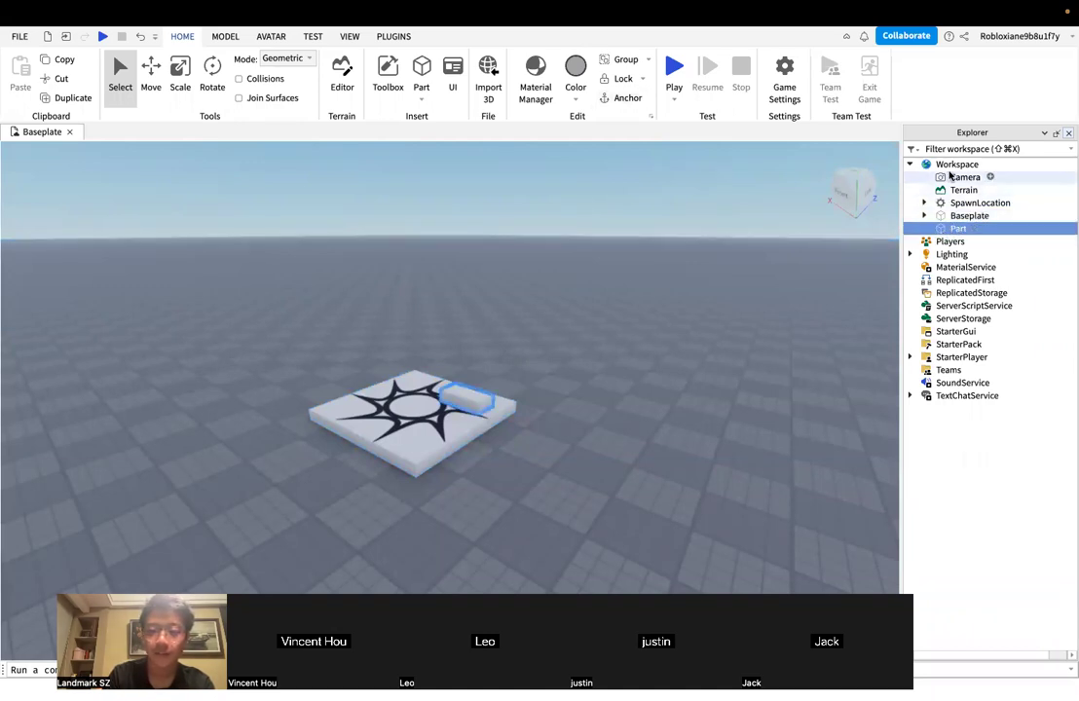
# Select the Workspace in the Explorer, and collapse and re-expand it to show its nested objects
pyautogui.click(945, 164)
pyautogui.click(950, 190)
pyautogui.click(947, 166)
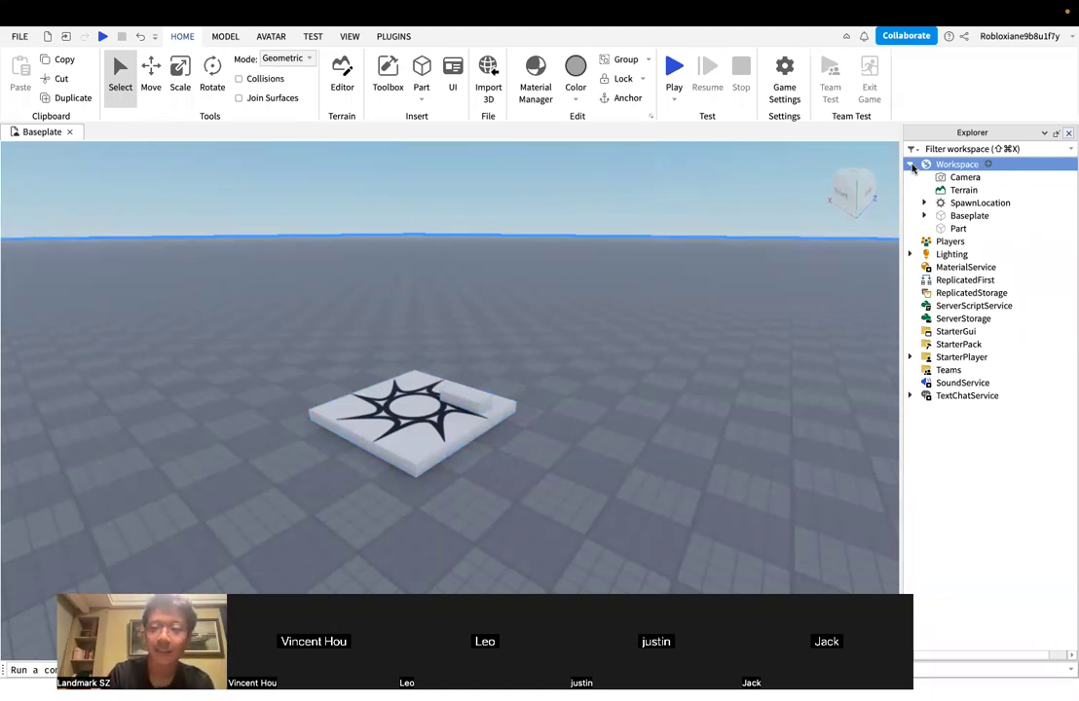
pyautogui.click(911, 165)
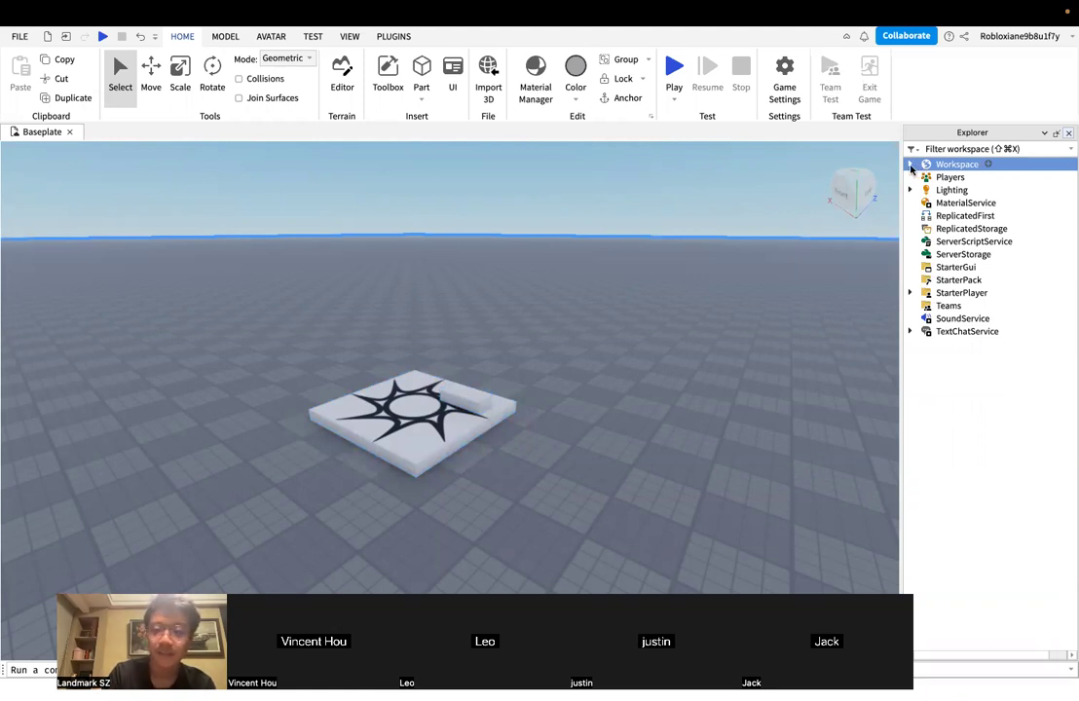
pyautogui.click(911, 166)
# Select all Workspace children from Camera through Part, and collapse and re-expand the Workspace around them
pyautogui.click(955, 177)
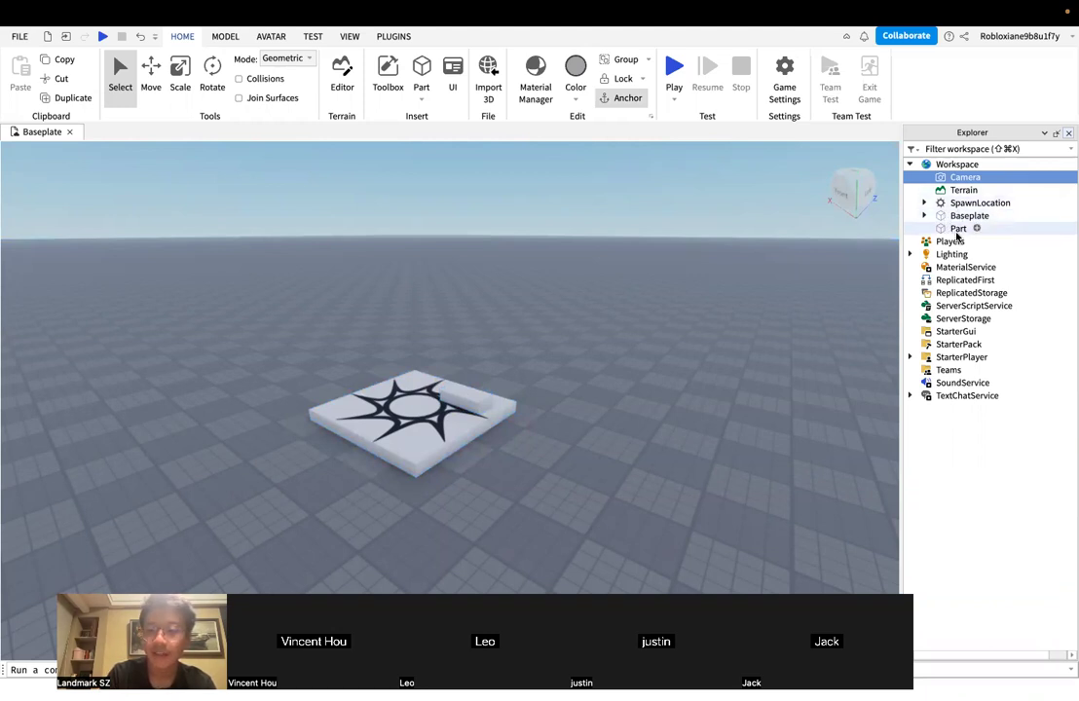
pyautogui.keyDown('shift'); pyautogui.click(959, 229); pyautogui.keyUp('shift')
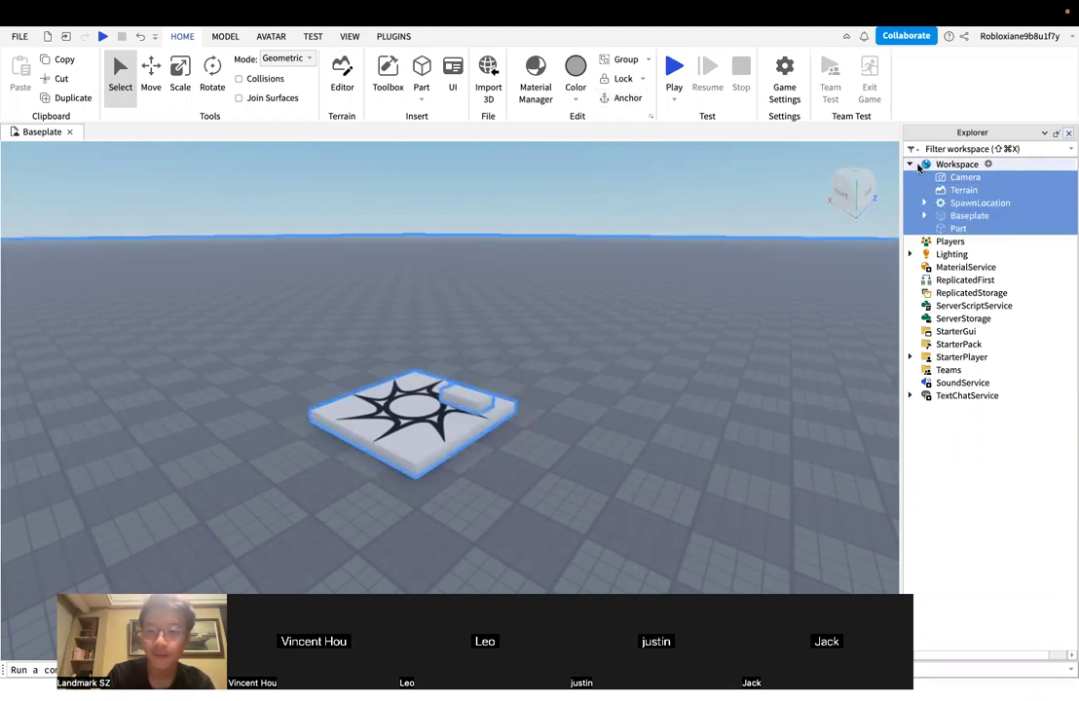
pyautogui.click(910, 165)
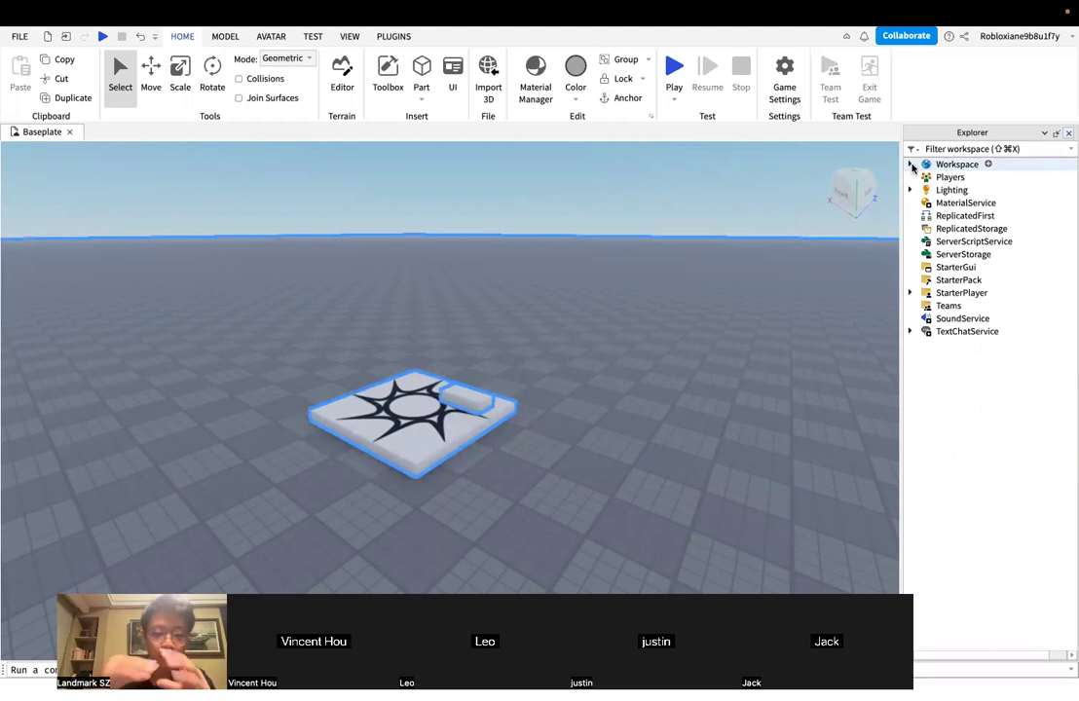
pyautogui.click(911, 165)
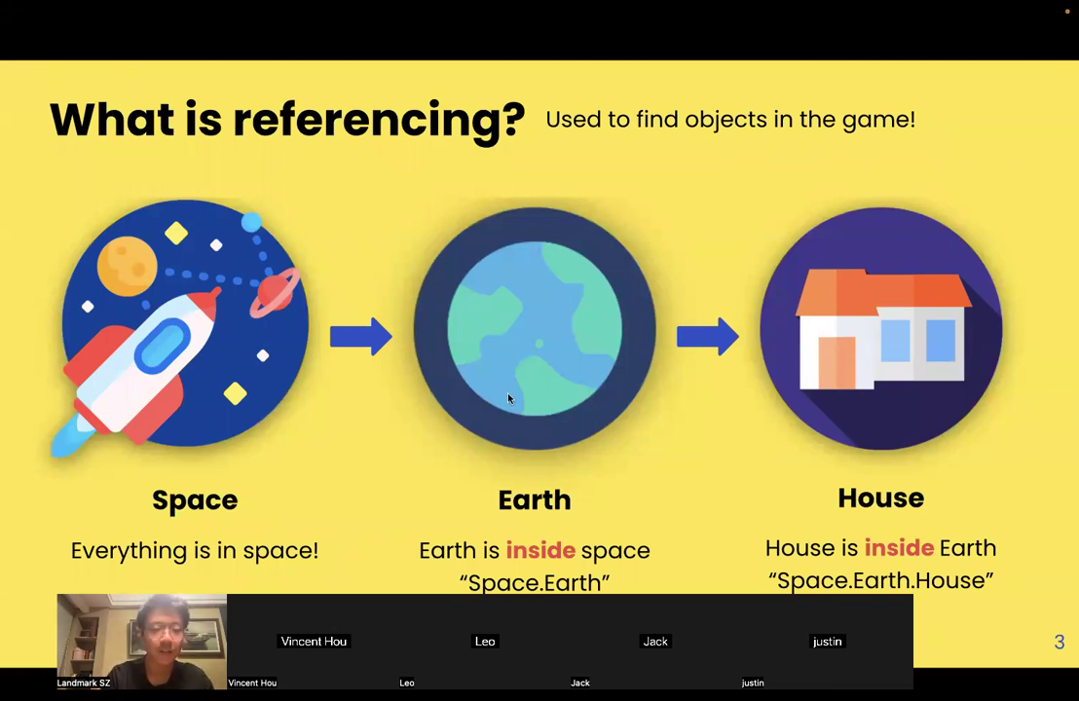
# Return to Roblox Studio and select the Camera, the Part and the Terrain one at a time in the Explorer
pyautogui.hotkey('ctrl', 'Right')
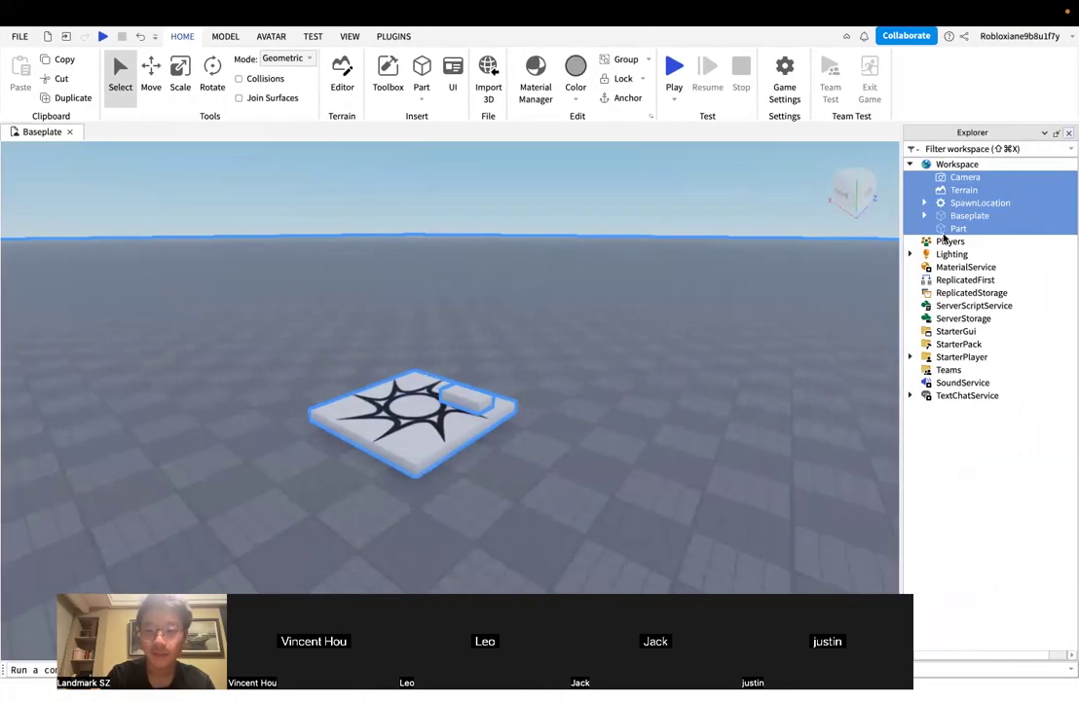
pyautogui.click(950, 164)
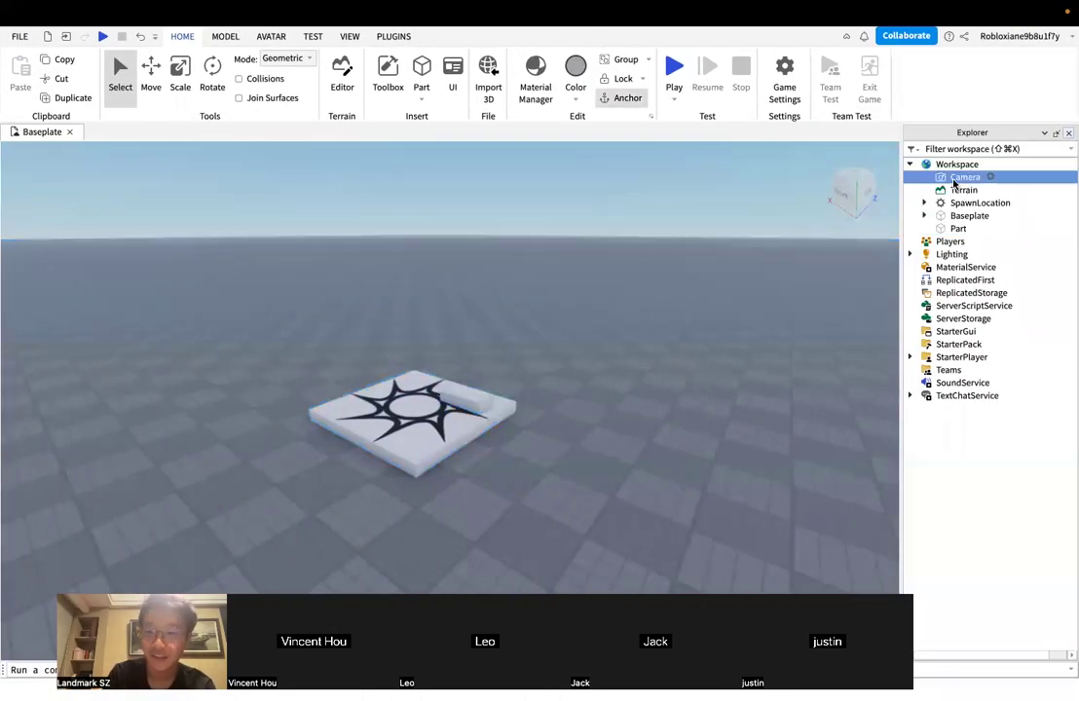
pyautogui.click(955, 228)
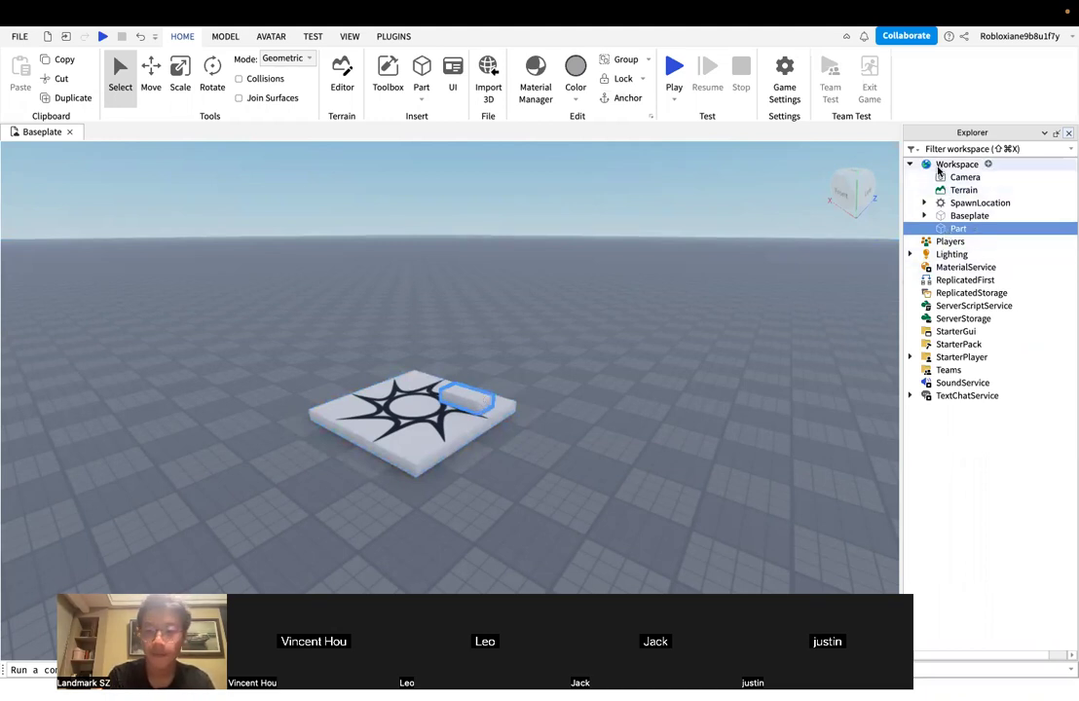
pyautogui.click(942, 190)
# Switch to the presentation, go from the referencing slide to the Explorer slide, and return to Roblox Studio
pyautogui.hotkey('ctrl', 'Left')
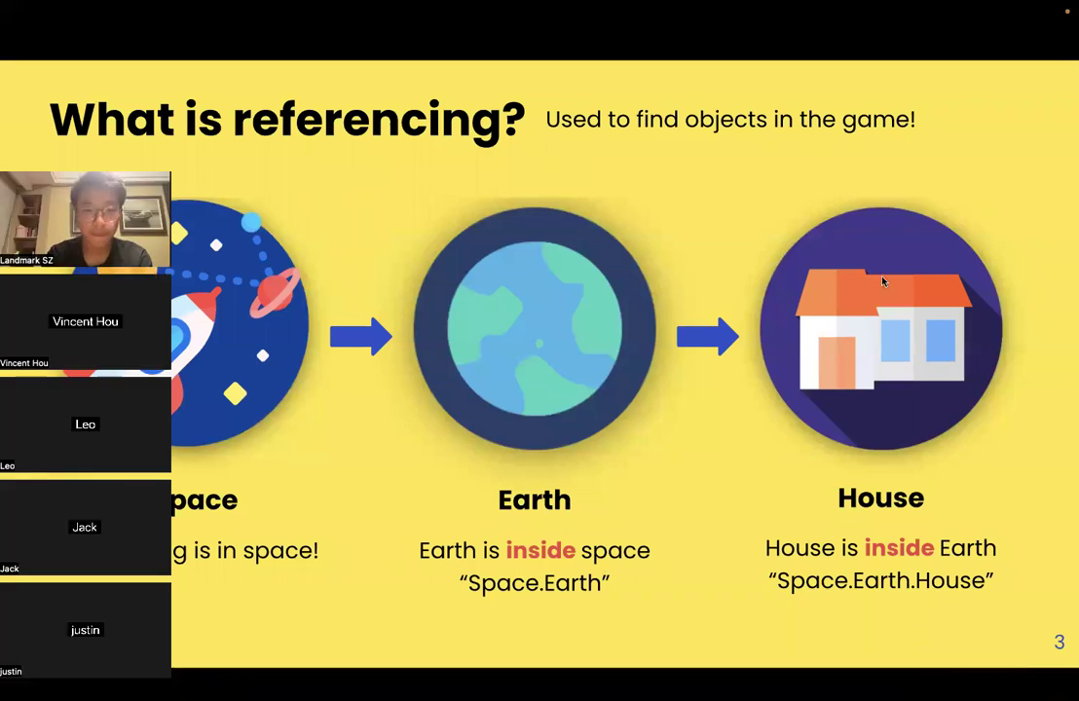
pyautogui.click(847, 289)
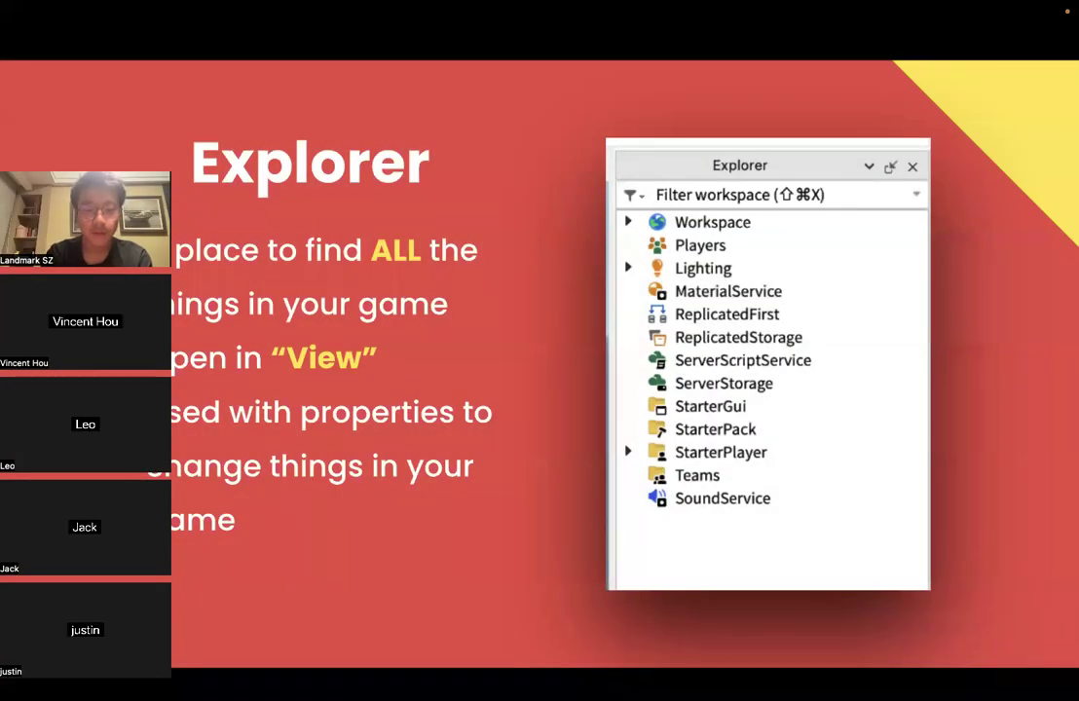
pyautogui.hotkey('ctrl', 'Right')
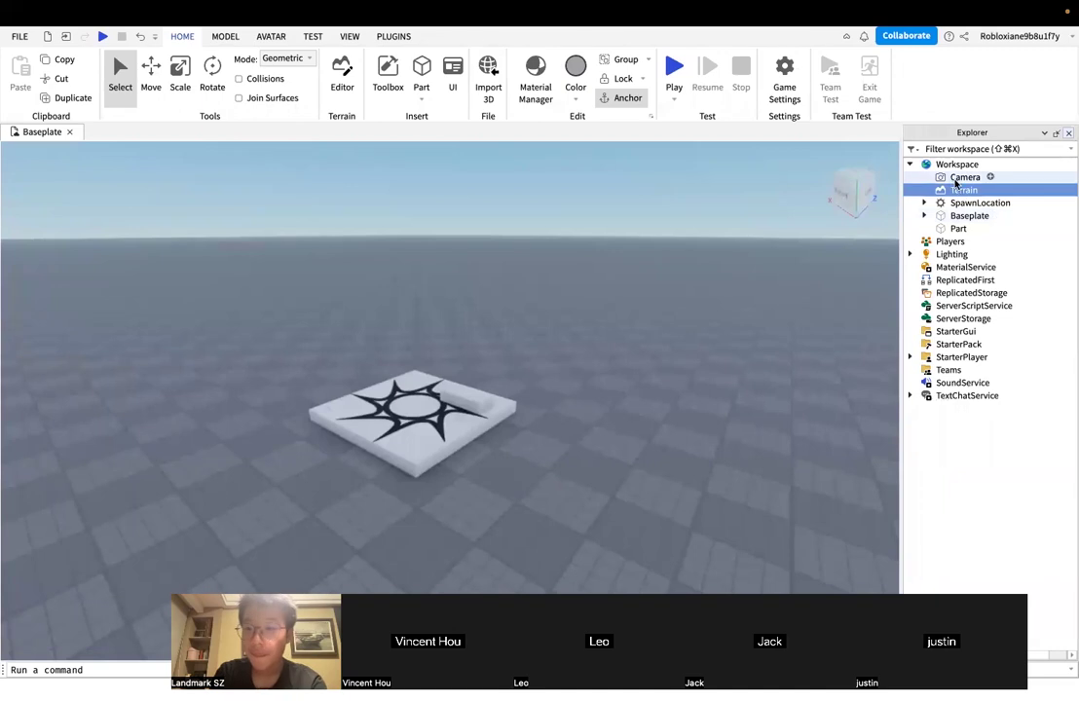
# Select the Workspace children from Camera through Part, and select only the small part on the spawn location
pyautogui.click(957, 180)
pyautogui.keyDown('shift'); pyautogui.click(956, 228); pyautogui.keyUp('shift')
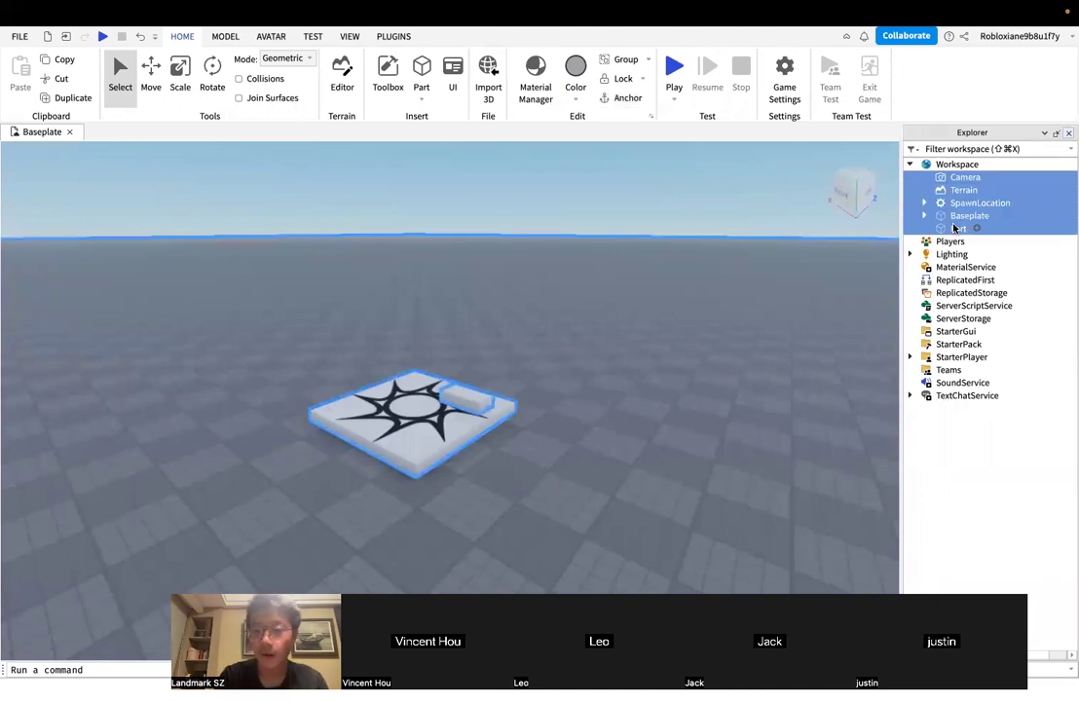
pyautogui.click(950, 165)
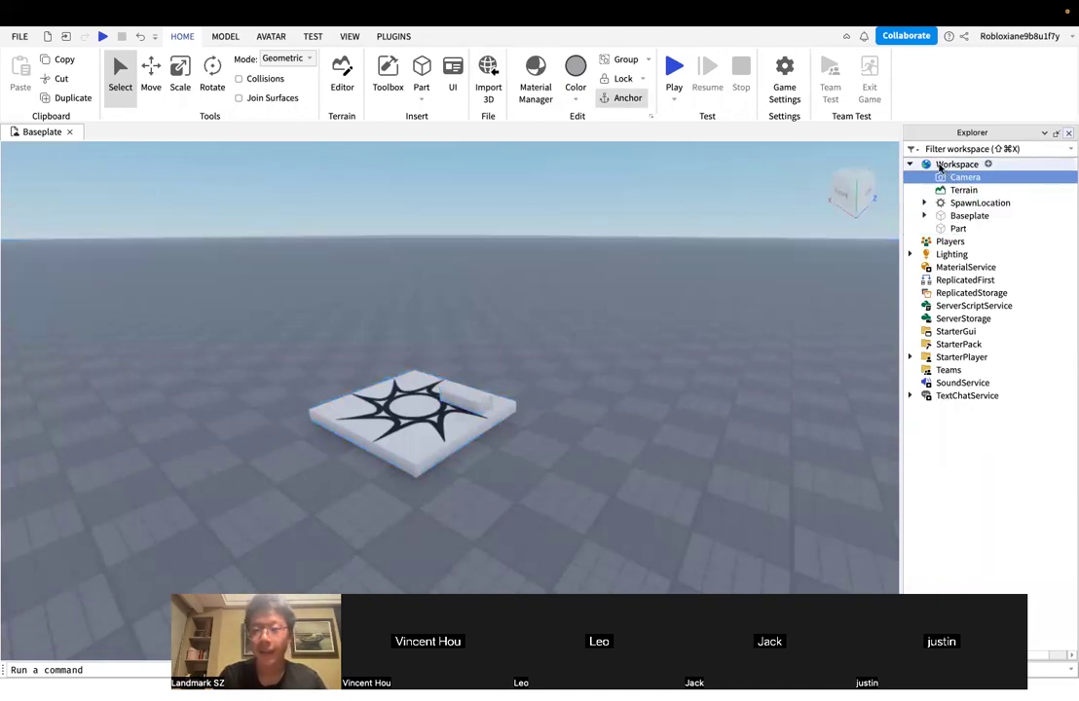
pyautogui.click(467, 390)
# Switch to the presentation and advance from the Explorer slide to the "What is referencing?" slide
pyautogui.hotkey('ctrl', 'Left')
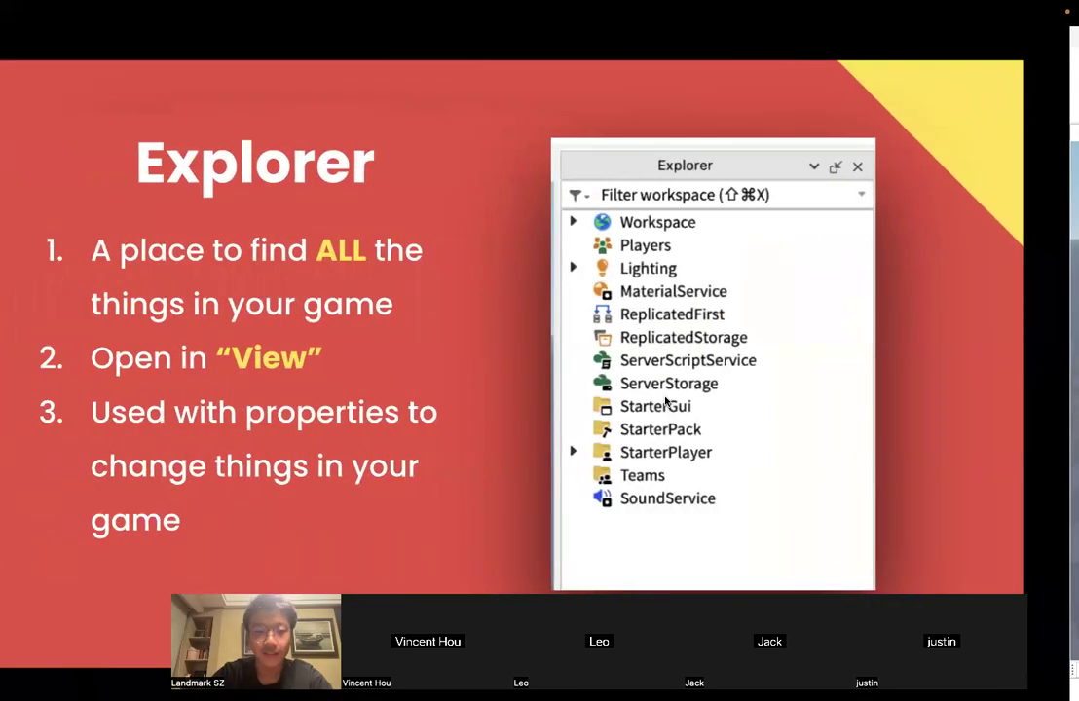
pyautogui.hotkey('ctrl', 'Left')
pyautogui.hotkey('ctrl', 'Right')
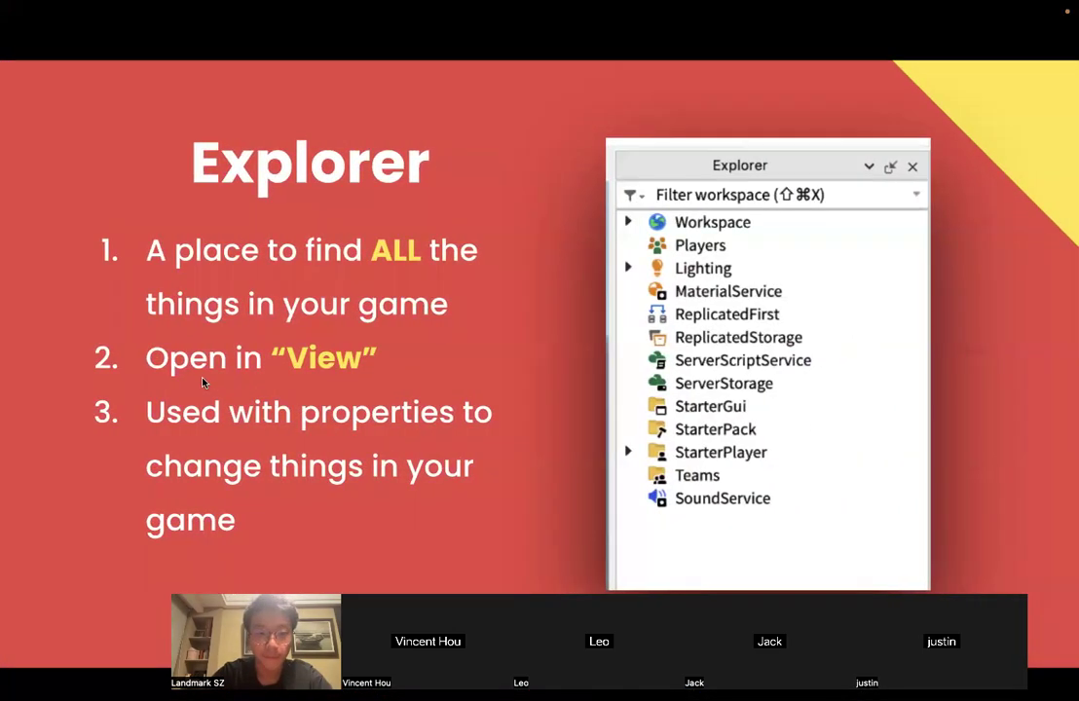
pyautogui.press('Right')
pyautogui.press('Escape')
pyautogui.press('Right')
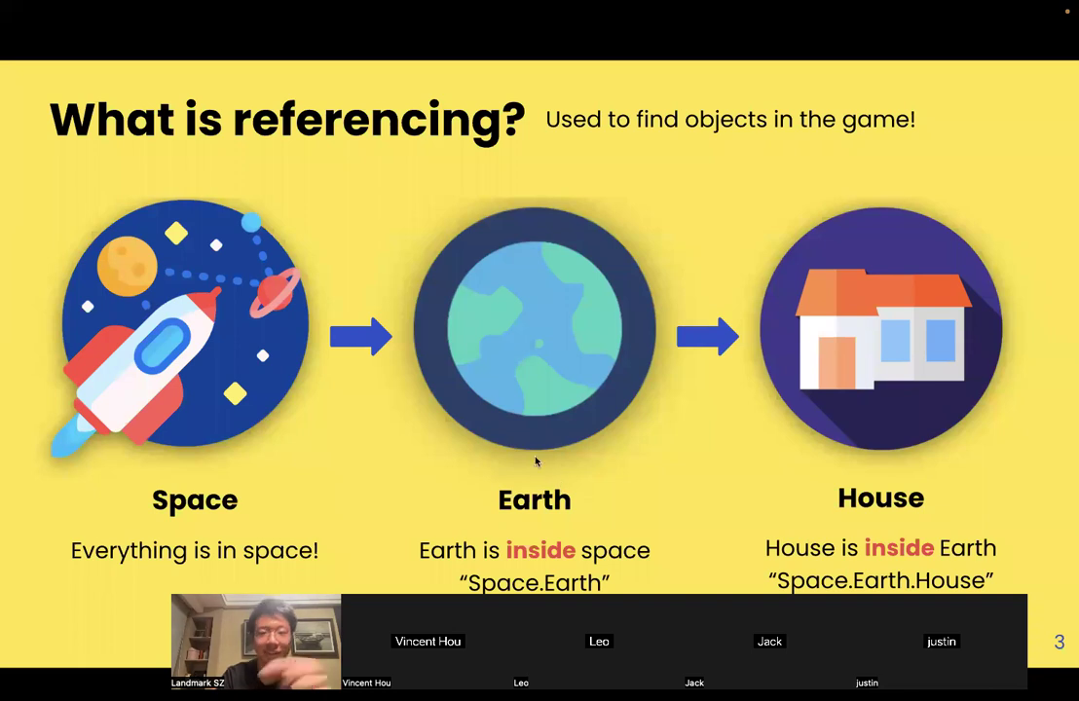
# Return to Roblox Studio and duplicate the selected part on the spawn location
pyautogui.hotkey('ctrl', 'Right')
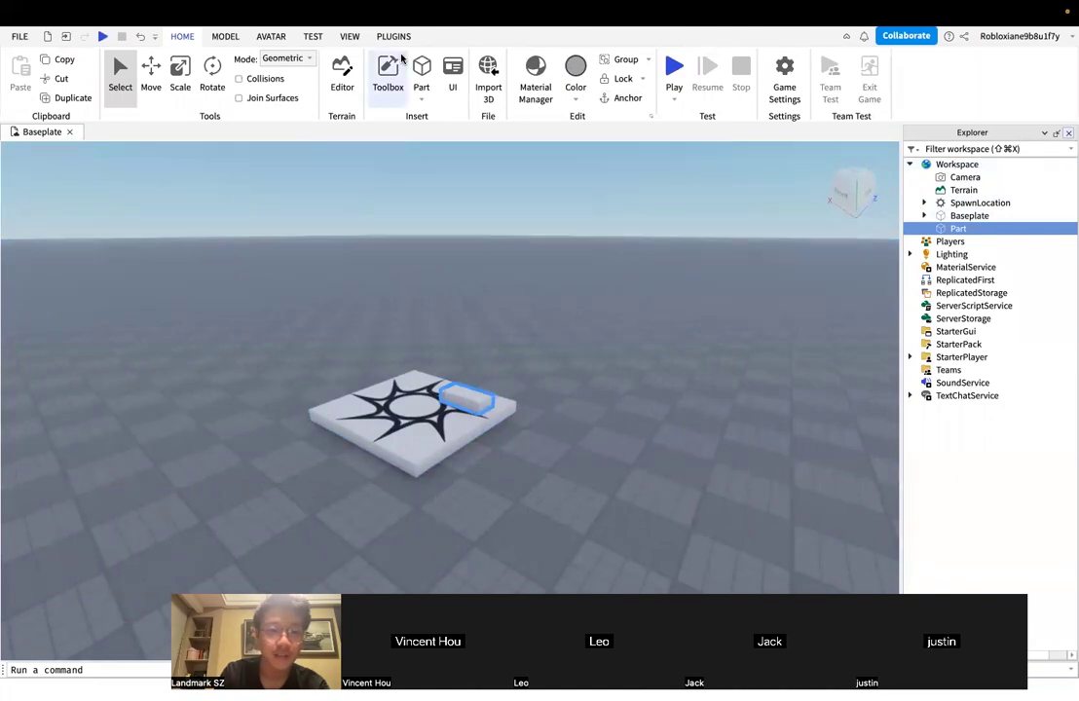
pyautogui.press('super+d')
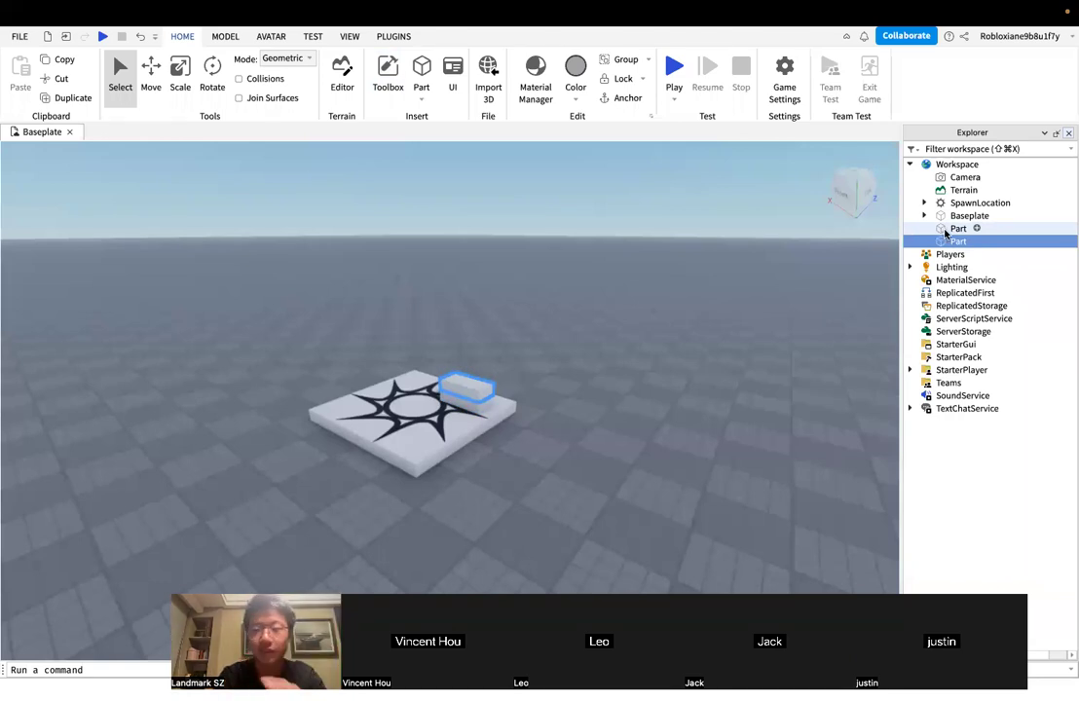
# Select both parts in the Explorer and group them as a model
pyautogui.click(945, 231)
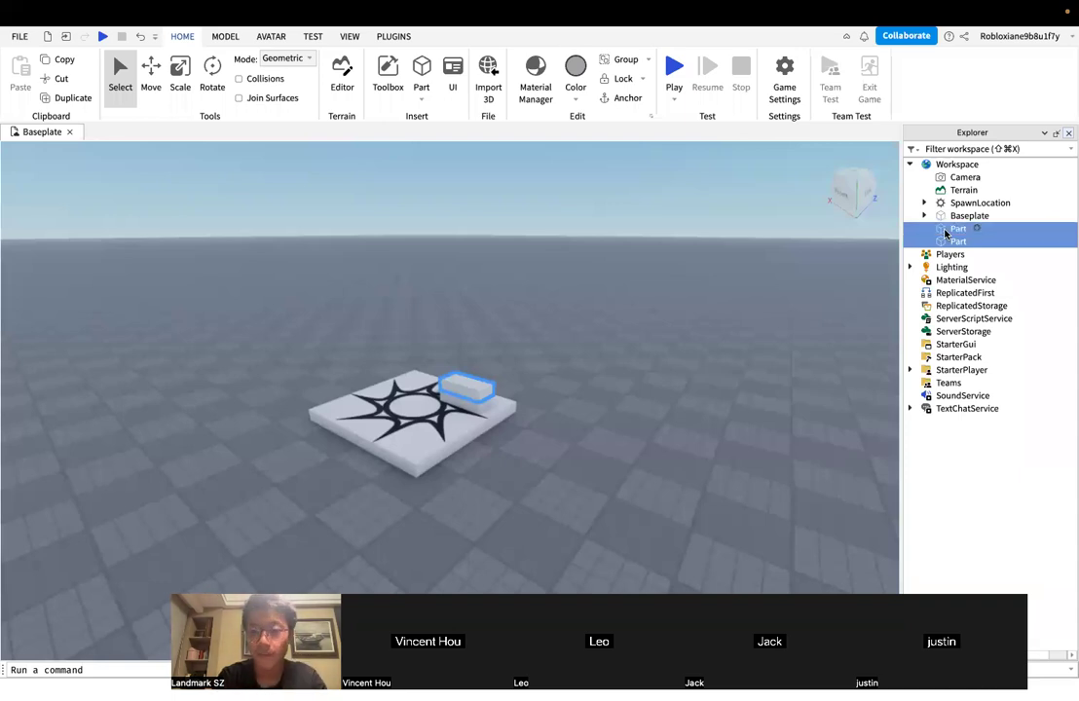
pyautogui.rightClick(945, 232)
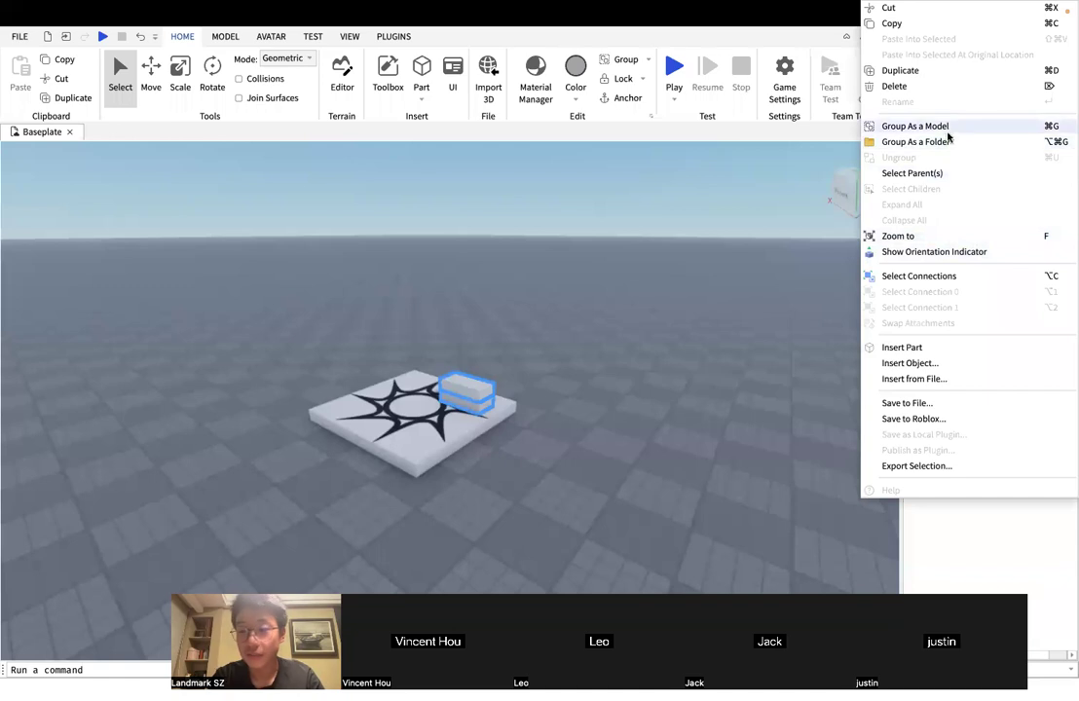
pyautogui.click(835, 254)
pyautogui.rightClick(947, 234)
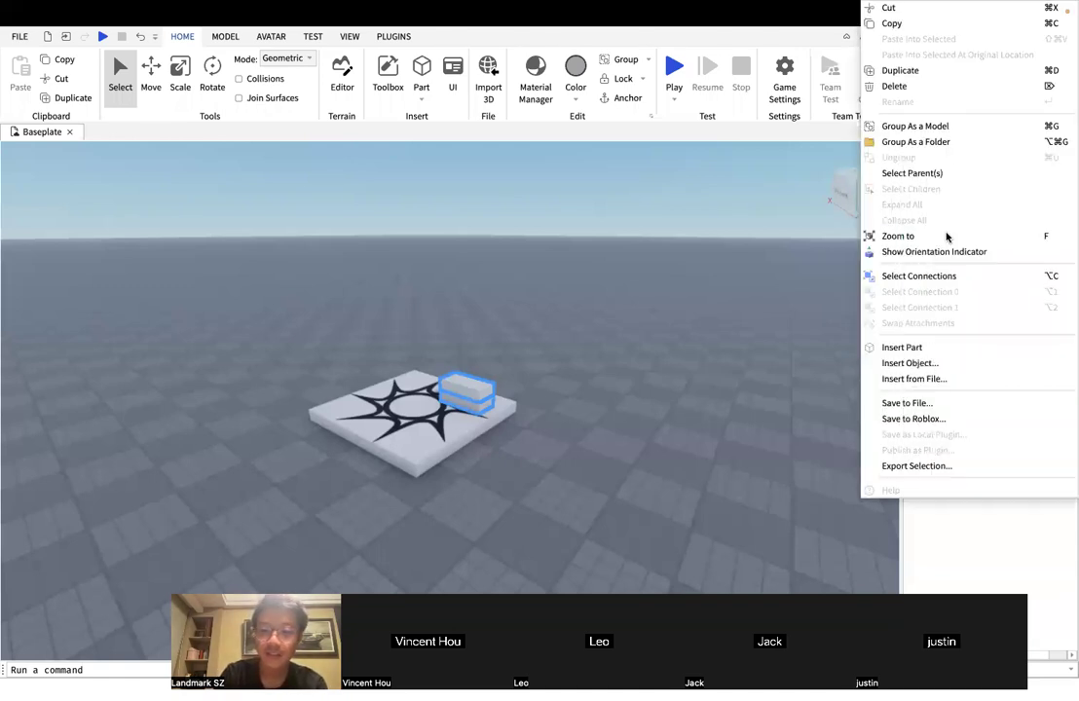
pyautogui.click(818, 259)
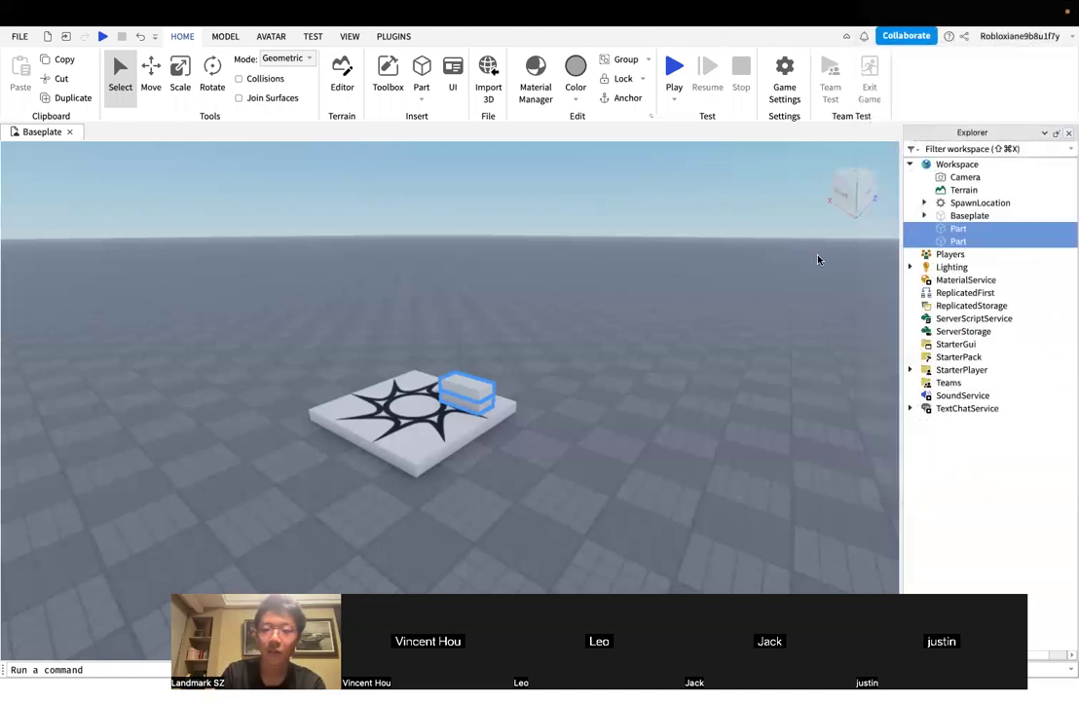
pyautogui.rightClick(952, 236)
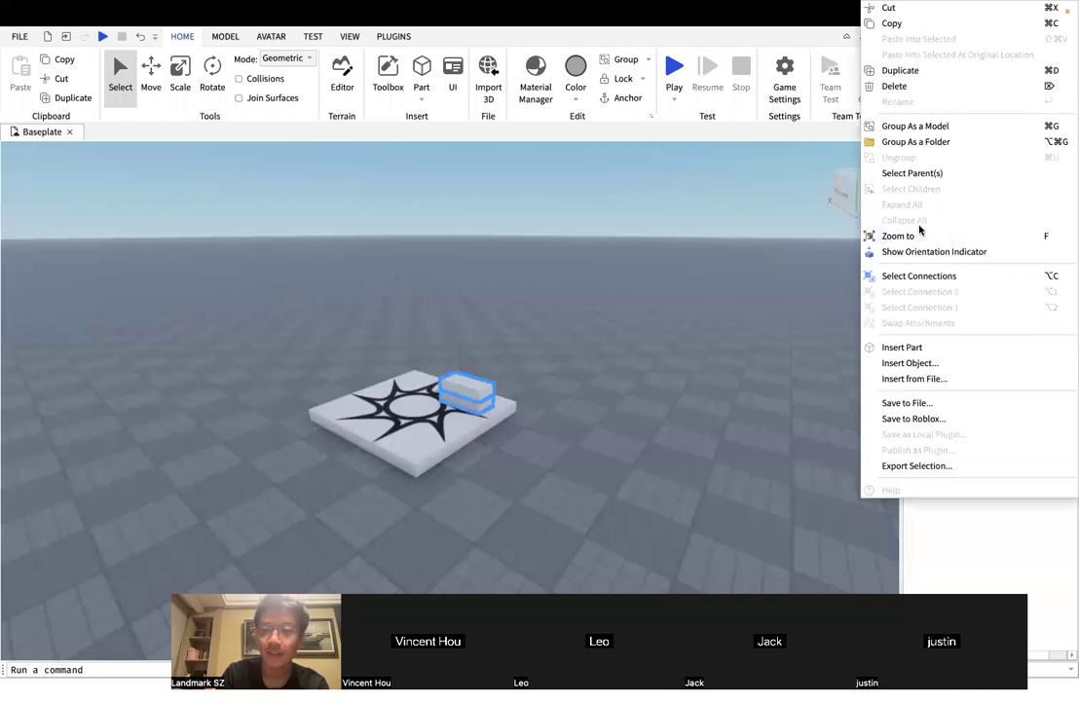
pyautogui.click(948, 127)
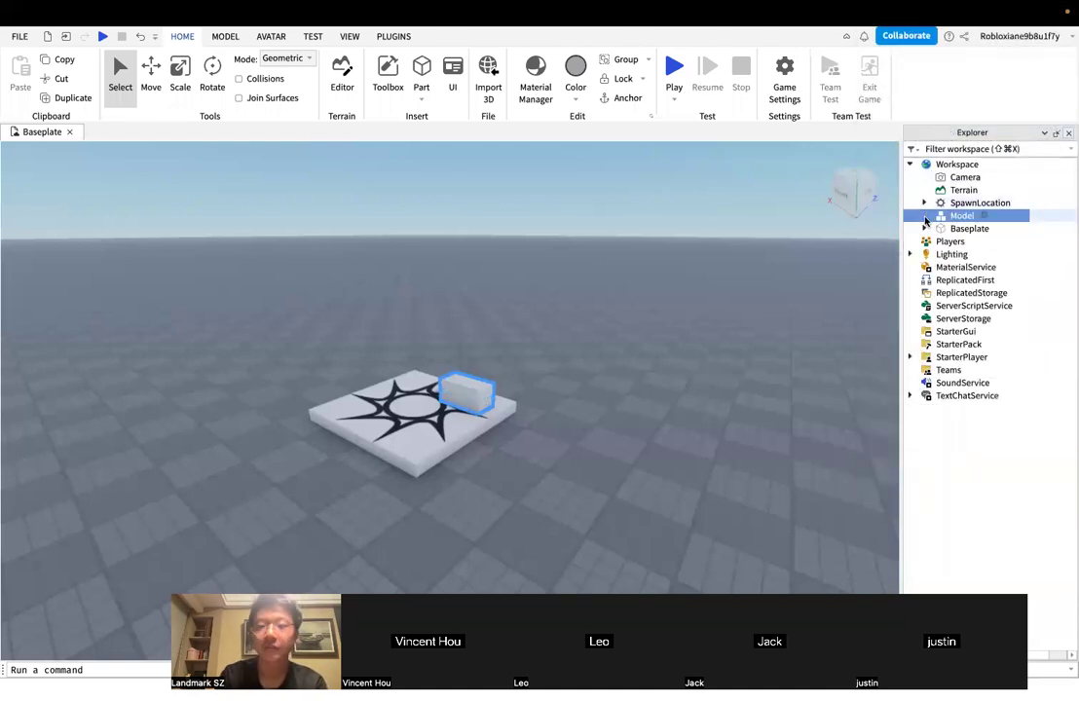
# Expand the new model in the Explorer, select the first part inside it, and collapse the model
pyautogui.click(925, 216)
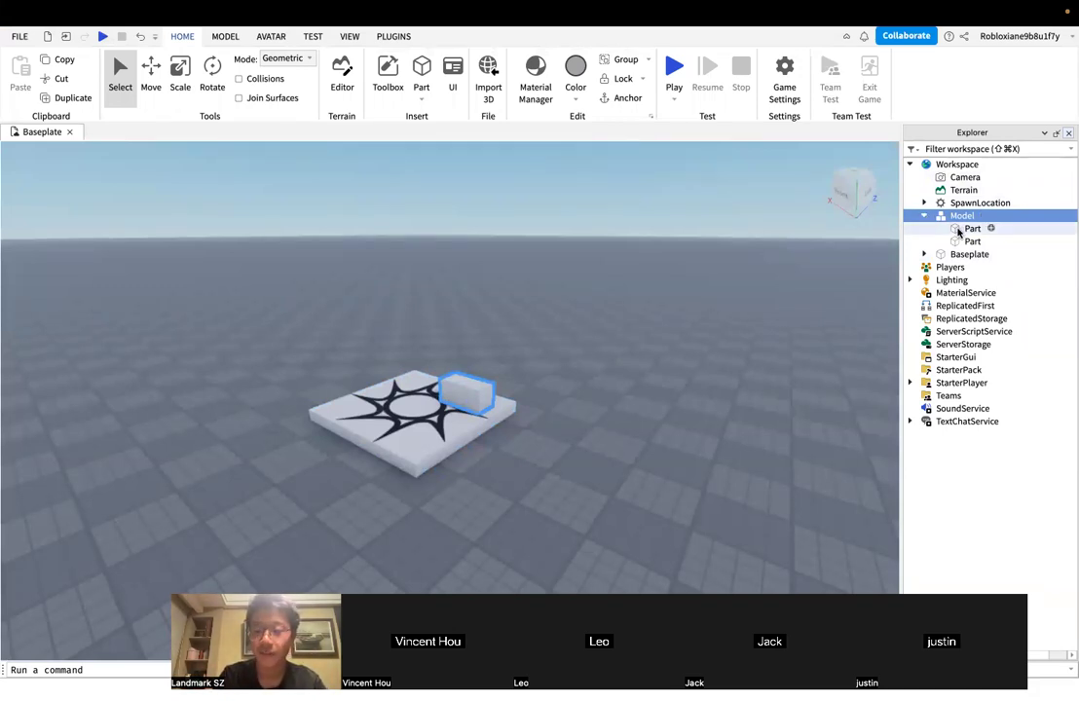
pyautogui.click(958, 229)
pyautogui.click(924, 215)
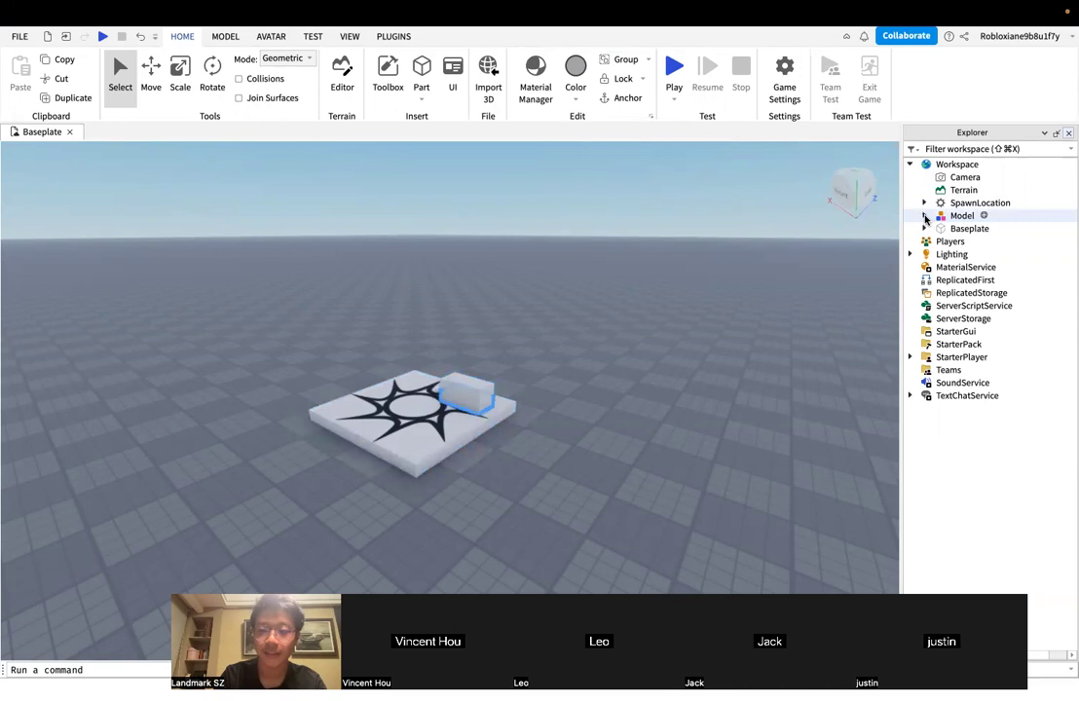
# Expand the model in the Explorer, then select the whole model and move it off the spawn location
pyautogui.click(925, 215)
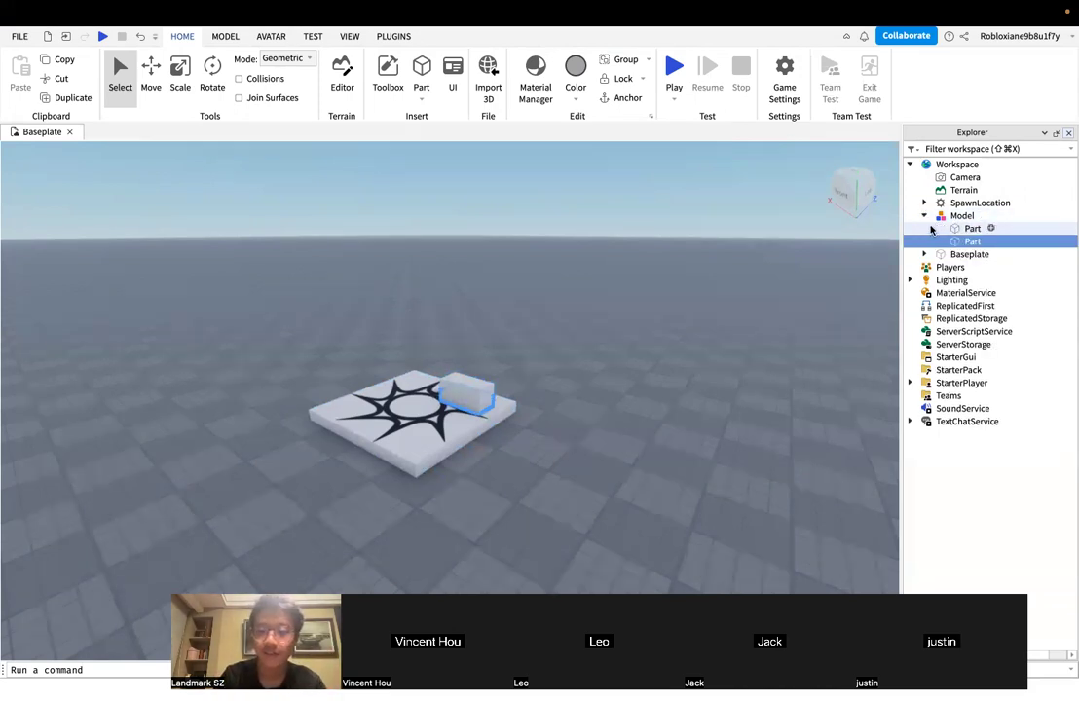
pyautogui.click(953, 229)
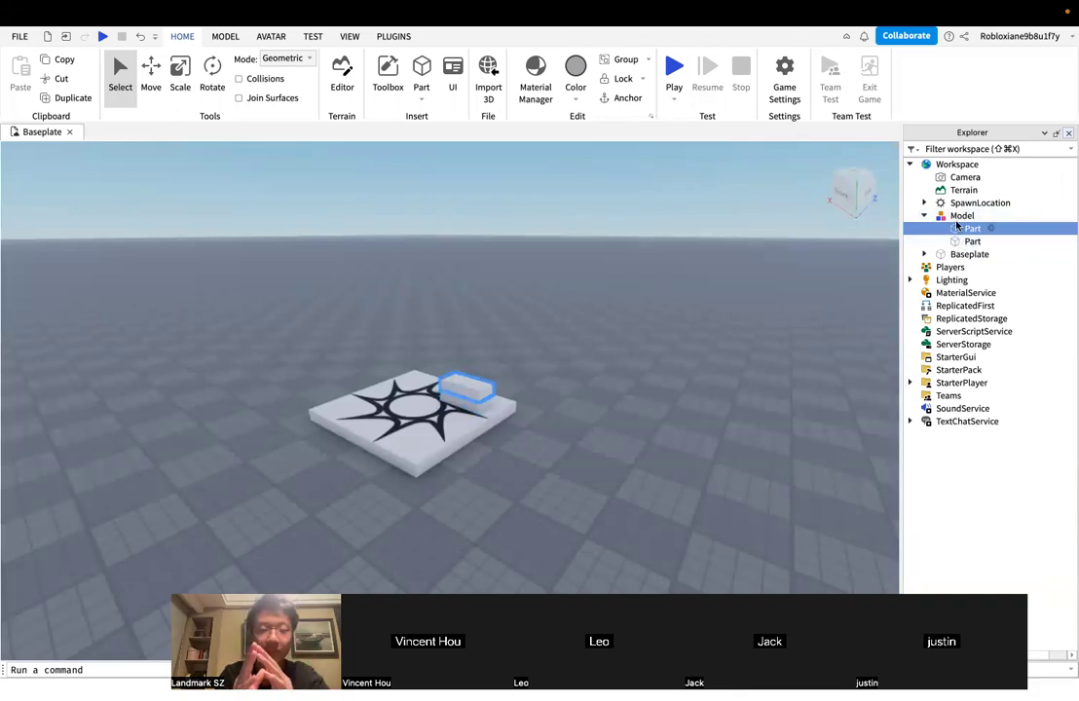
pyautogui.click(959, 217)
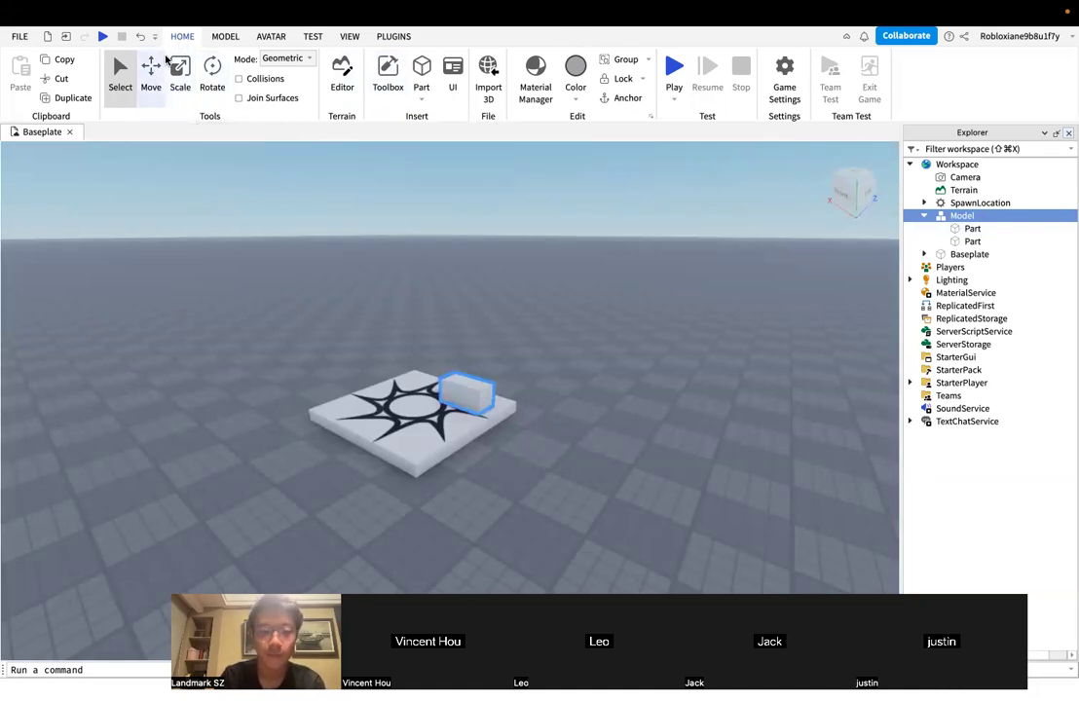
pyautogui.click(153, 78)
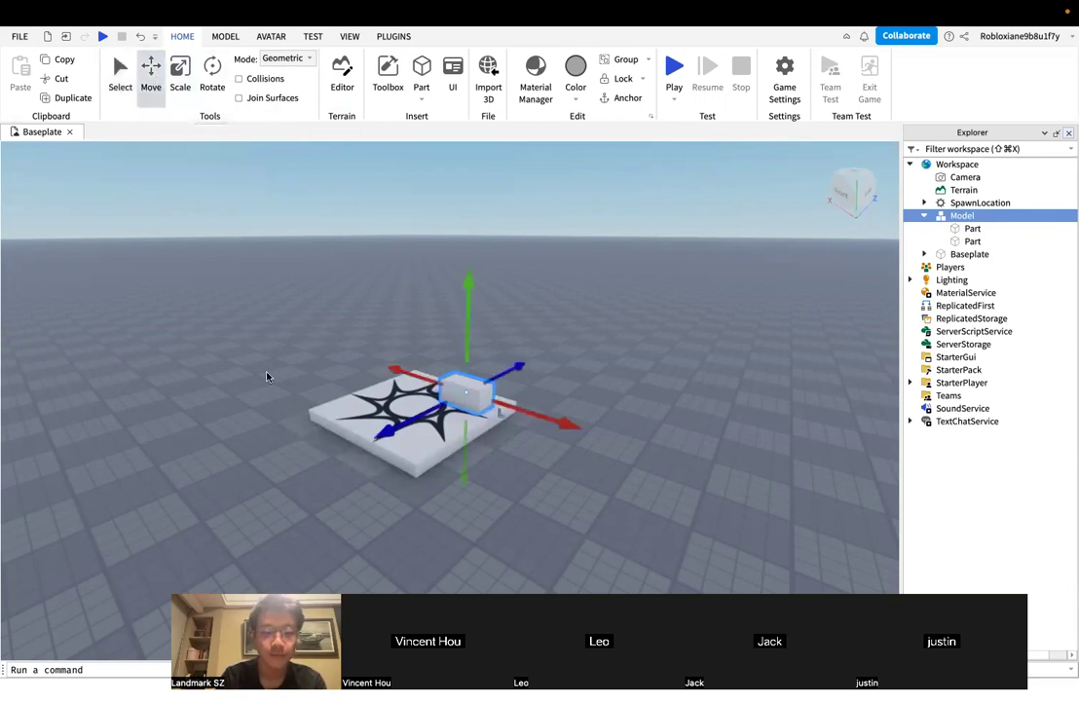
pyautogui.moveTo(391, 430); pyautogui.dragTo(479, 384)
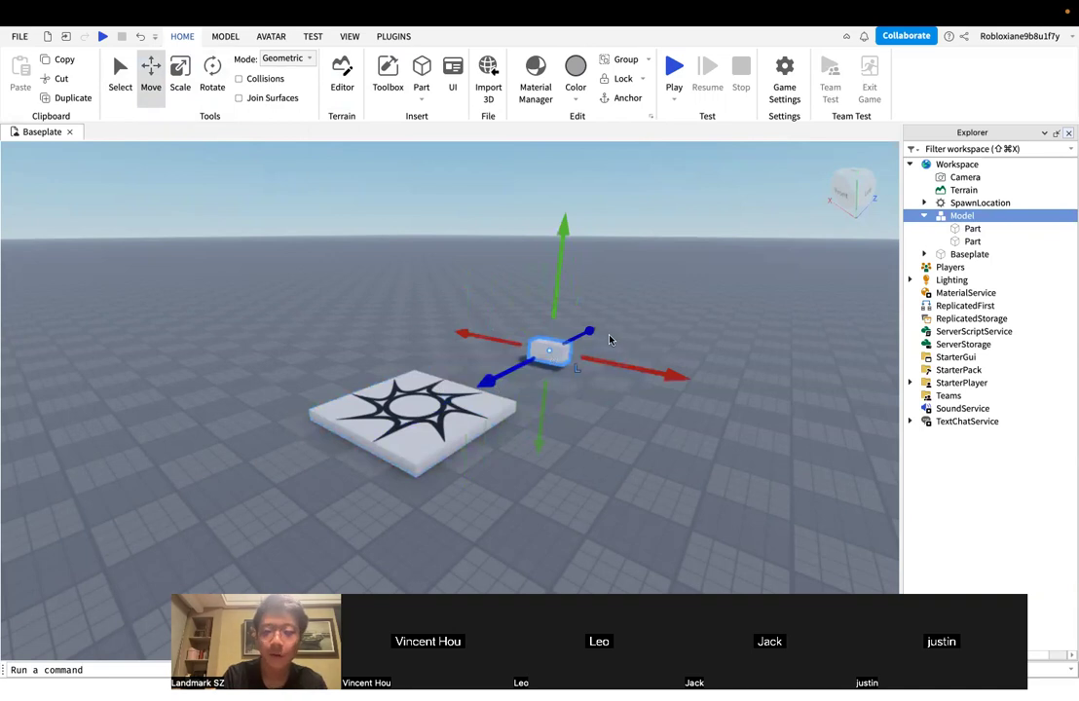
# Select the model's two parts in turn and move the first one out of the model directly into the Workspace
pyautogui.click(956, 240)
pyautogui.click(956, 228)
pyautogui.click(957, 241)
pyautogui.click(957, 229)
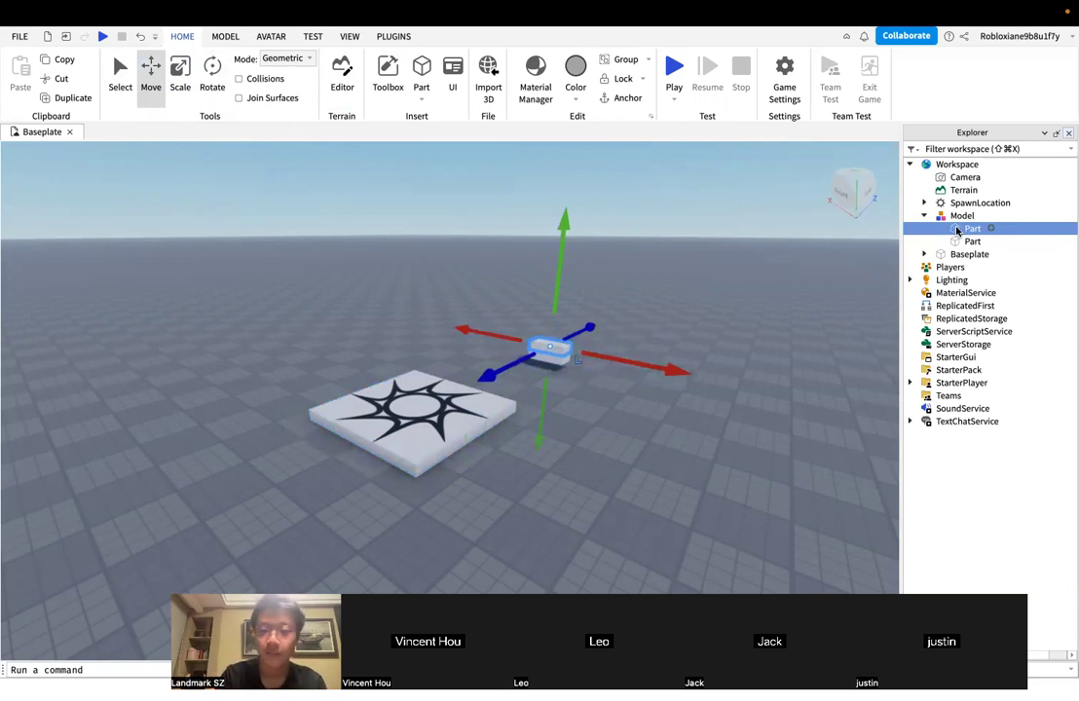
pyautogui.moveTo(959, 232); pyautogui.dragTo(967, 174)
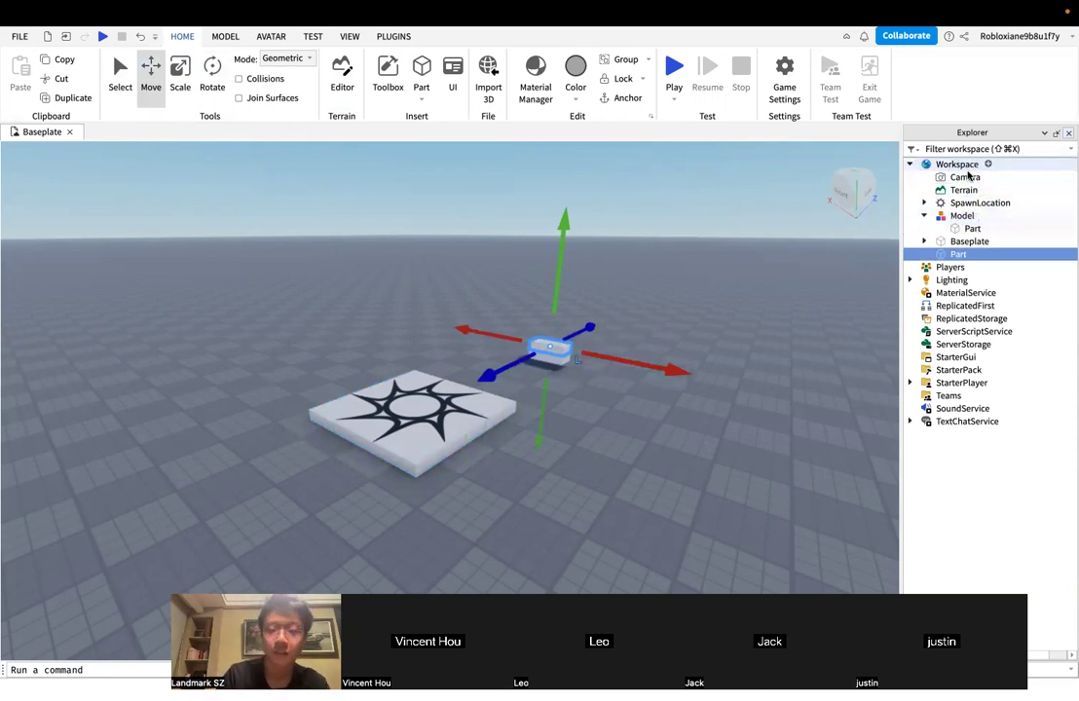
# Move the loose part away from the model in the scene, then select the model and show its contents in the Explorer
pyautogui.click(925, 217)
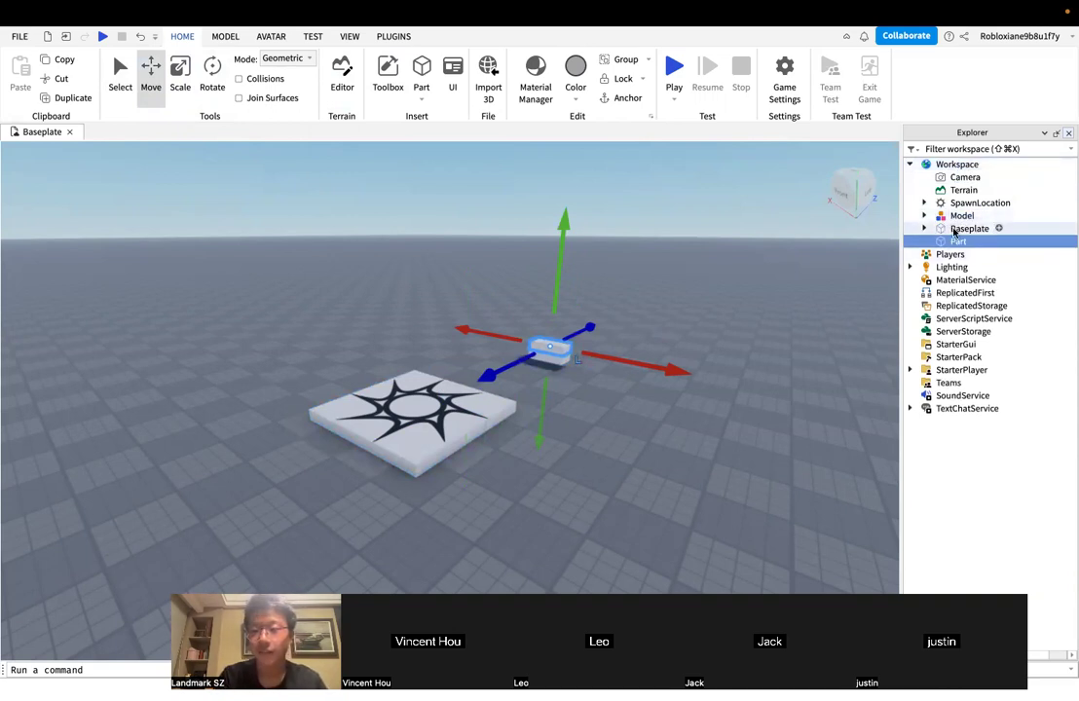
pyautogui.moveTo(550, 347); pyautogui.dragTo(520, 306)
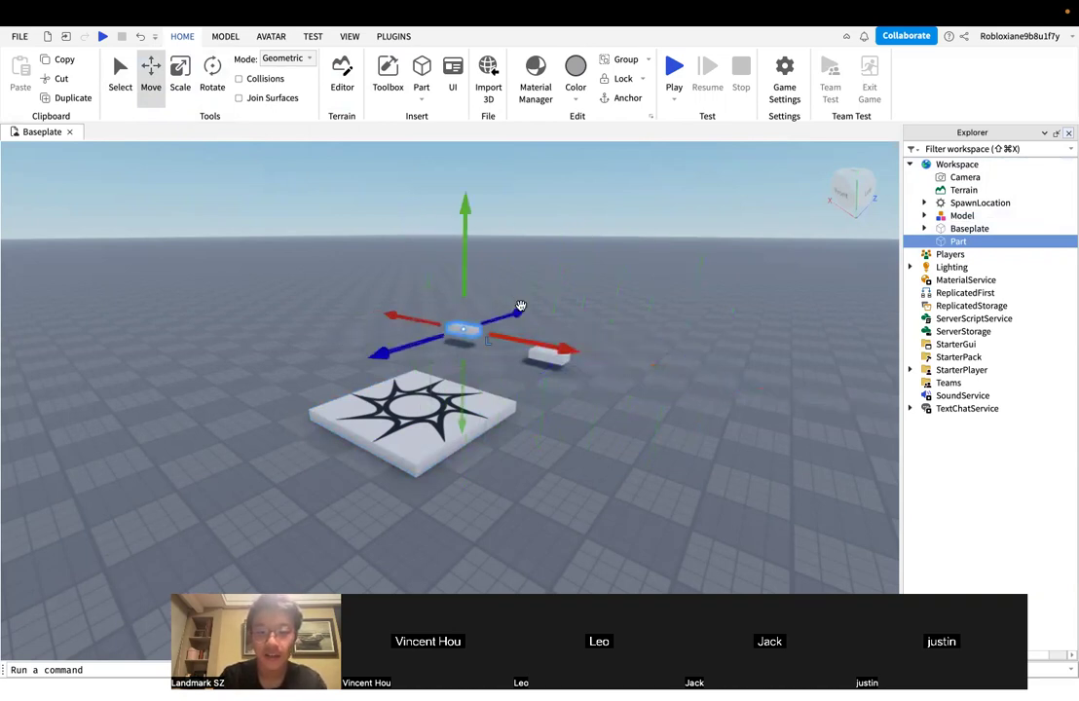
pyautogui.click(550, 357)
pyautogui.click(924, 216)
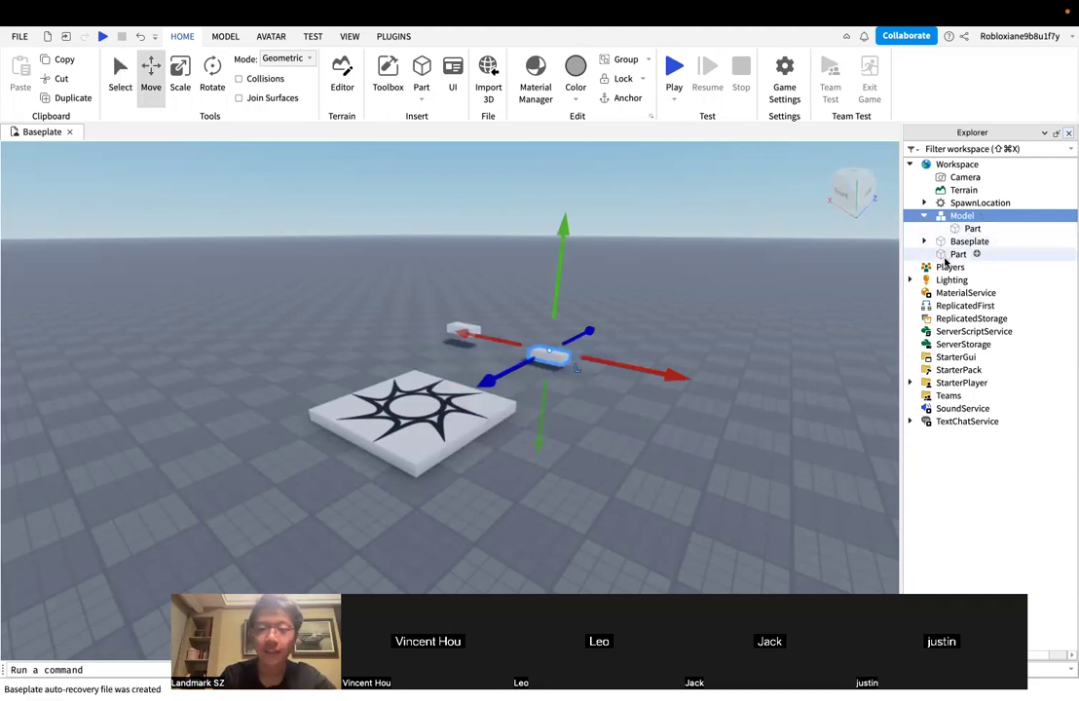
# Nest the loose part back inside the model and shift it toward the model's other part in the scene
pyautogui.click(946, 256)
pyautogui.moveTo(954, 252); pyautogui.dragTo(935, 216)
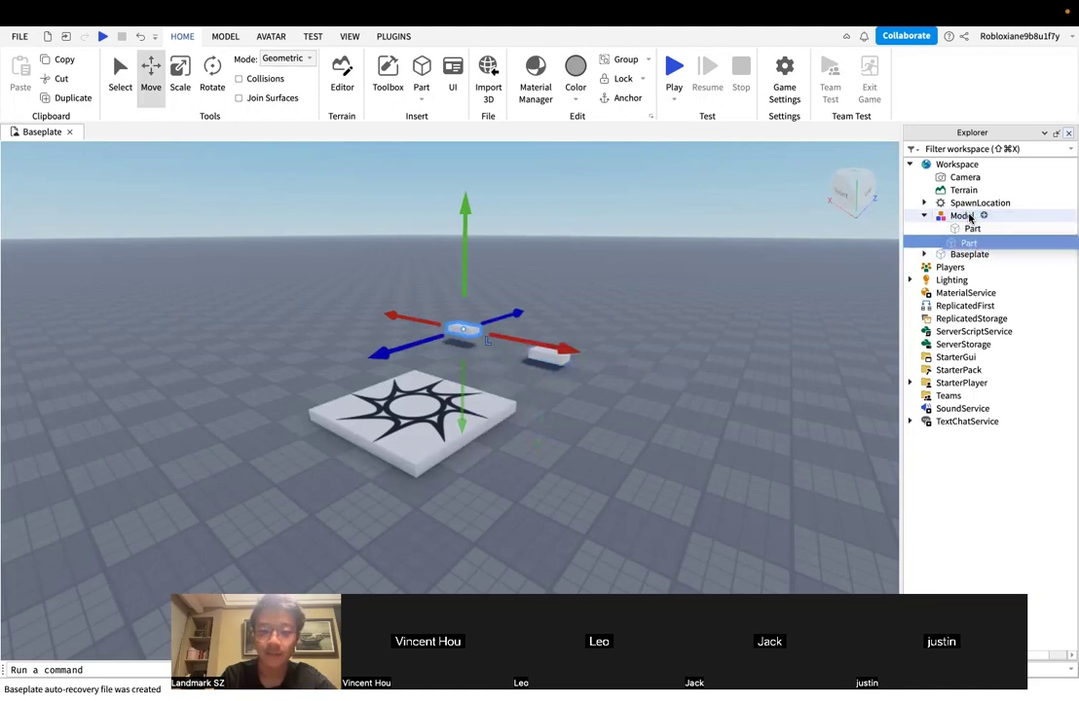
pyautogui.moveTo(538, 346); pyautogui.dragTo(653, 392)
pyautogui.click(935, 219)
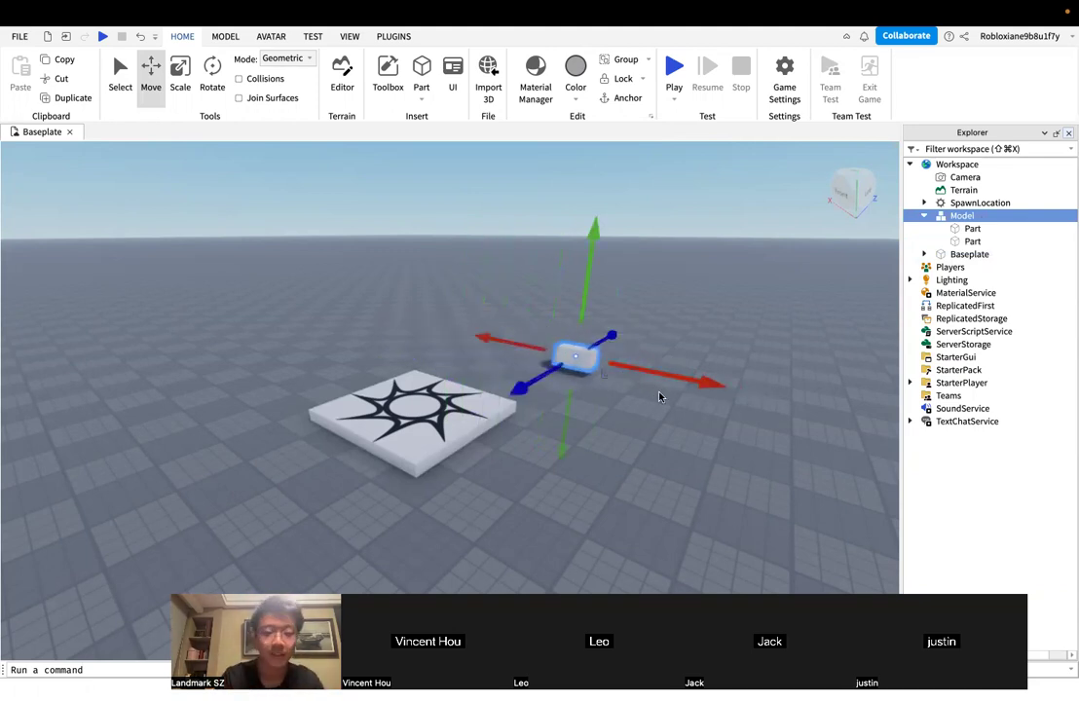
pyautogui.click(662, 330)
# Insert six new parts into the Workspace, stacked on the spawn location
pyautogui.click(959, 228)
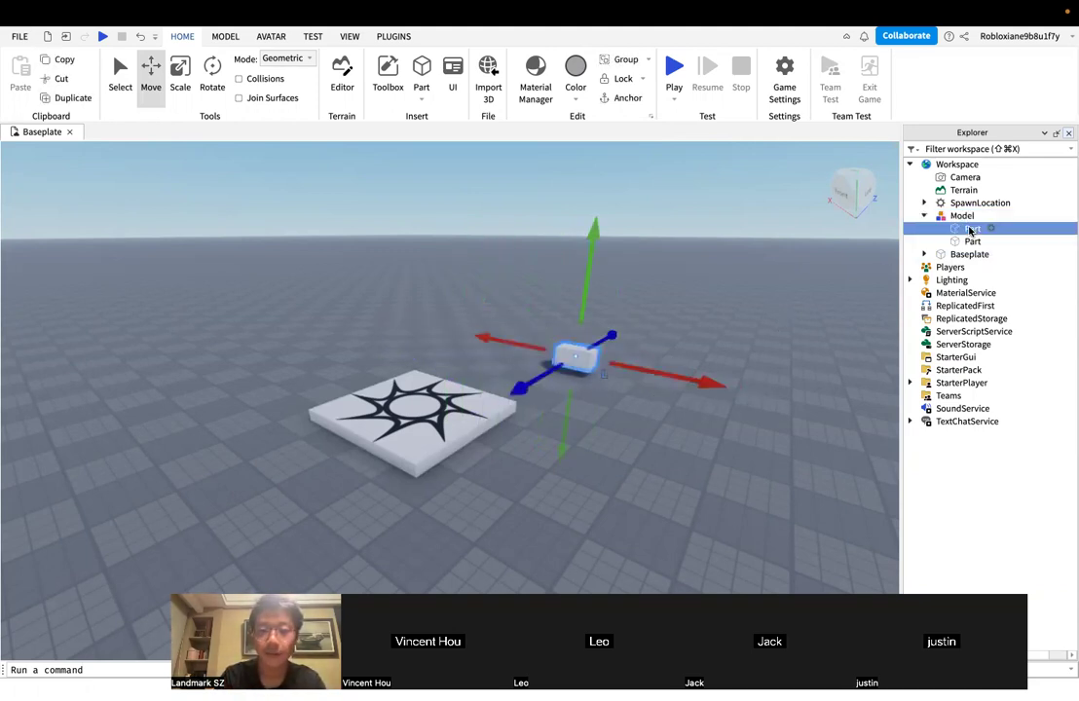
pyautogui.click(417, 73)
pyautogui.click(417, 73)
pyautogui.click(417, 73)
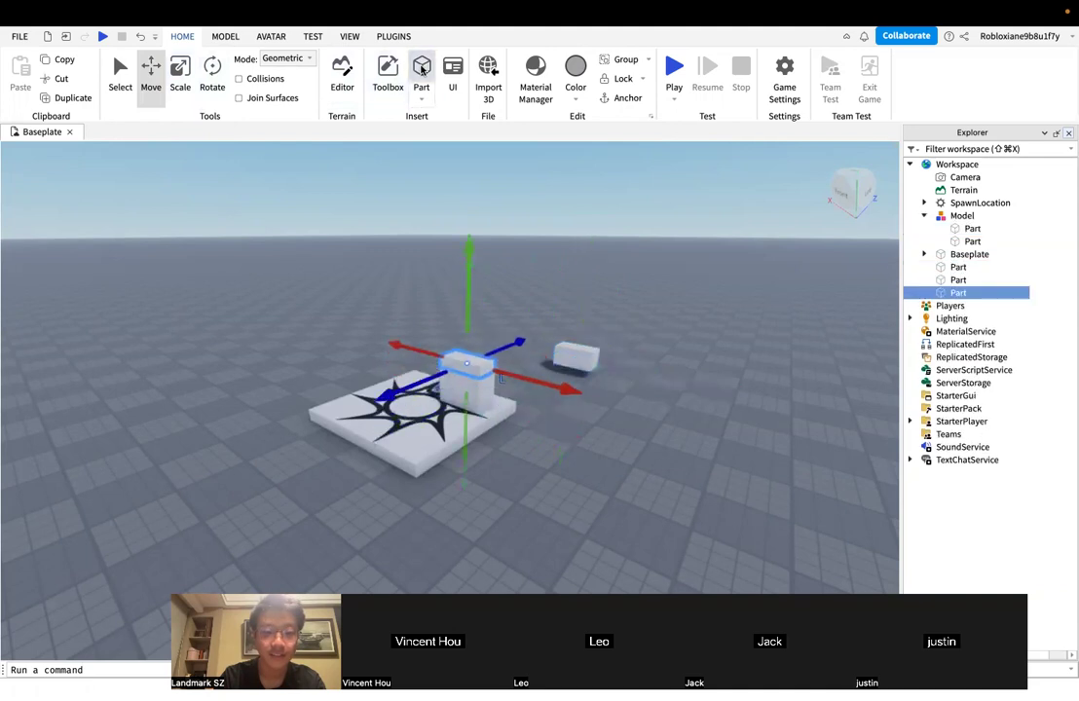
pyautogui.click(417, 73)
pyautogui.click(417, 73)
pyautogui.click(417, 73)
# Pull two of the new parts out of the stack so they sit apart from it
pyautogui.click(527, 381)
pyautogui.click(474, 364)
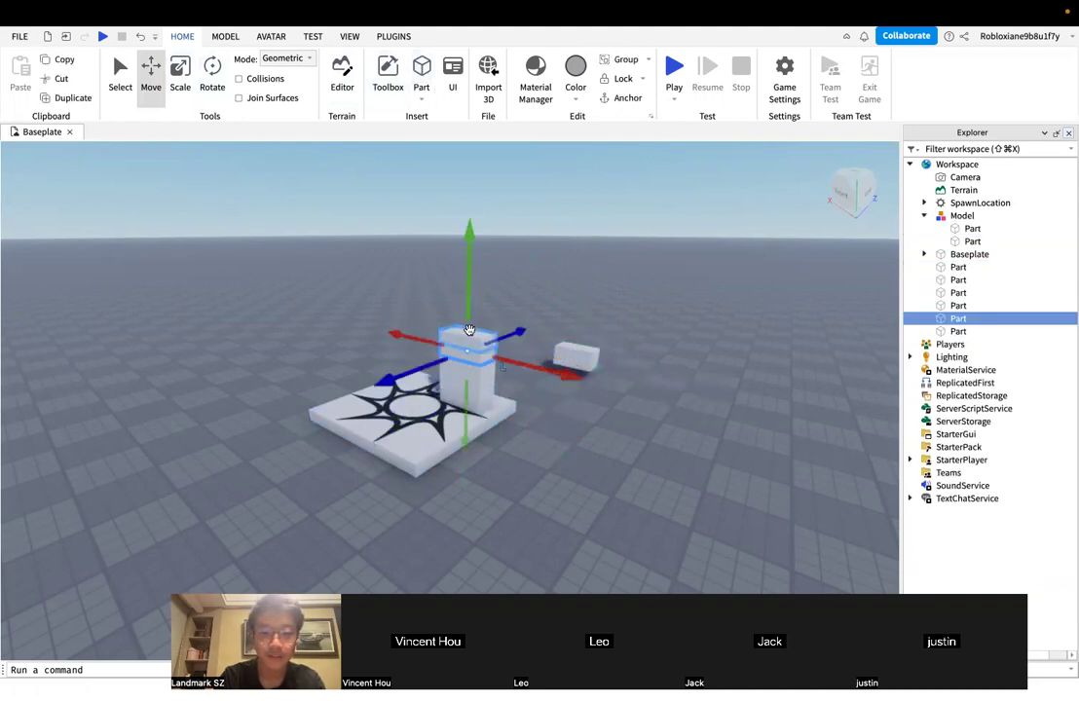
pyautogui.moveTo(500, 333); pyautogui.dragTo(542, 319)
pyautogui.click(484, 361)
pyautogui.moveTo(509, 364); pyautogui.dragTo(582, 382)
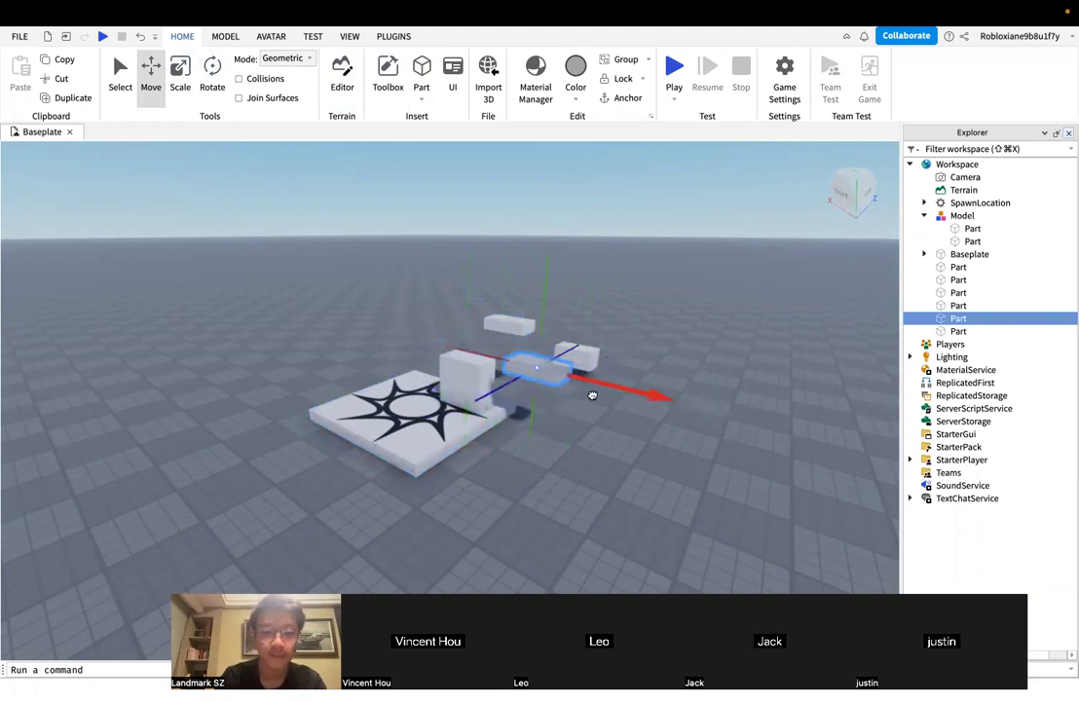
pyautogui.click(630, 339)
# Select all six loose parts in the Explorer and move them into the model
pyautogui.moveTo(629, 339); pyautogui.dragTo(629, 334, button='right')
pyautogui.press('w')
pyautogui.press('s')
pyautogui.press('a')
pyautogui.moveTo(697, 306); pyautogui.dragTo(697, 307, button='right')
pyautogui.press('w')
pyautogui.scroll(-5, 699, 309)
pyautogui.scroll(2, 699, 309)
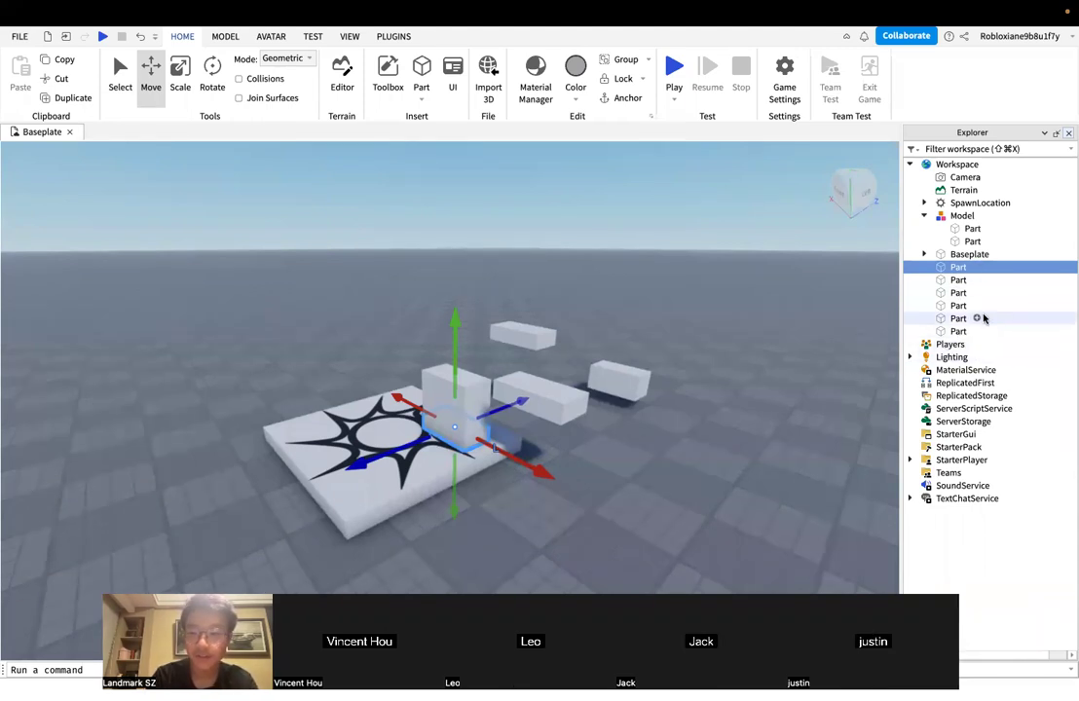
pyautogui.keyDown('shift'); pyautogui.click(961, 294); pyautogui.keyUp('shift')
pyautogui.keyDown('shift'); pyautogui.click(957, 331); pyautogui.keyUp('shift')
pyautogui.keyDown('shift'); pyautogui.click(956, 290); pyautogui.keyUp('shift')
pyautogui.keyDown('shift'); pyautogui.click(956, 280); pyautogui.keyUp('shift')
pyautogui.click(957, 281)
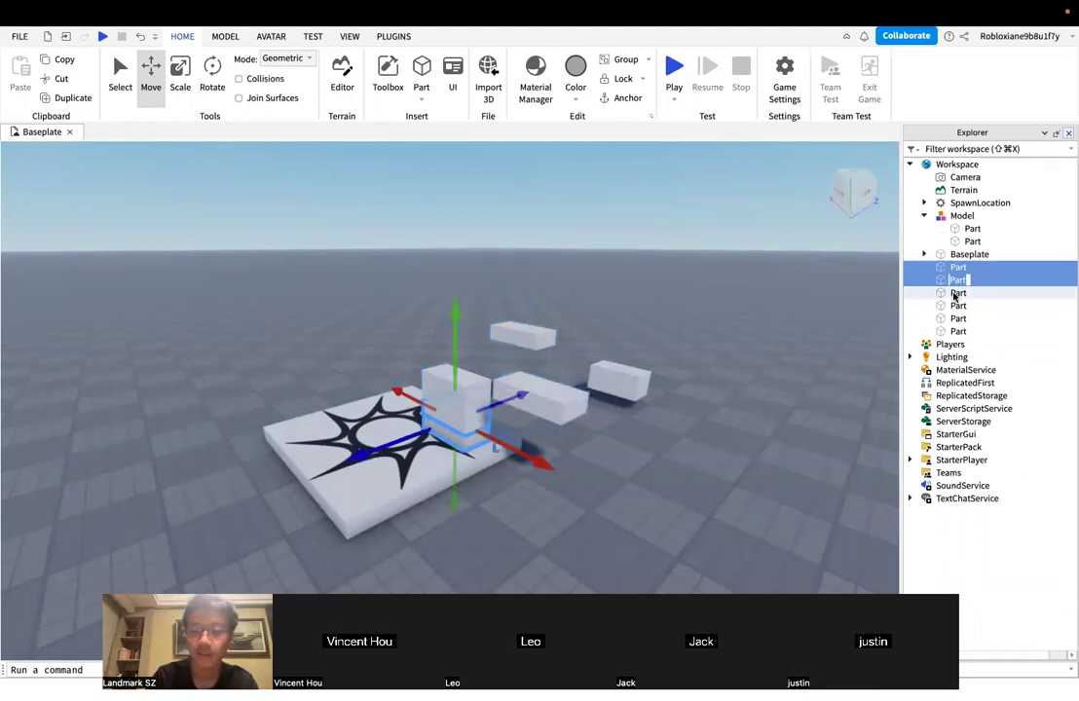
pyautogui.keyDown('shift'); pyautogui.click(953, 268); pyautogui.keyUp('shift')
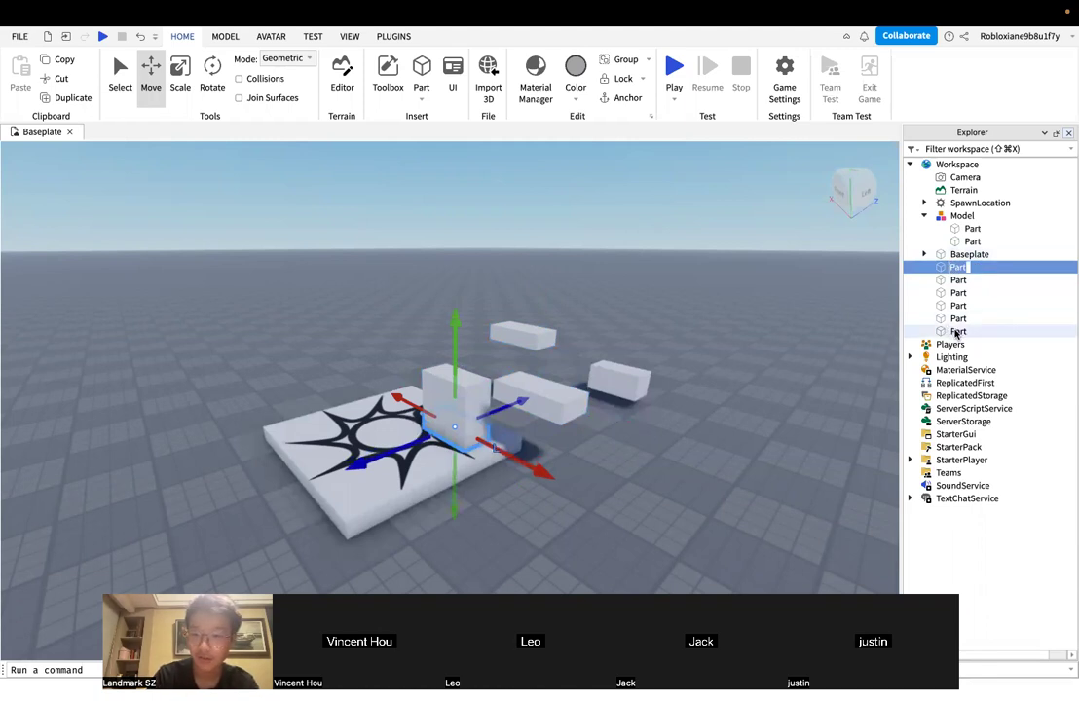
pyautogui.keyDown('shift'); pyautogui.click(956, 332); pyautogui.keyUp('shift')
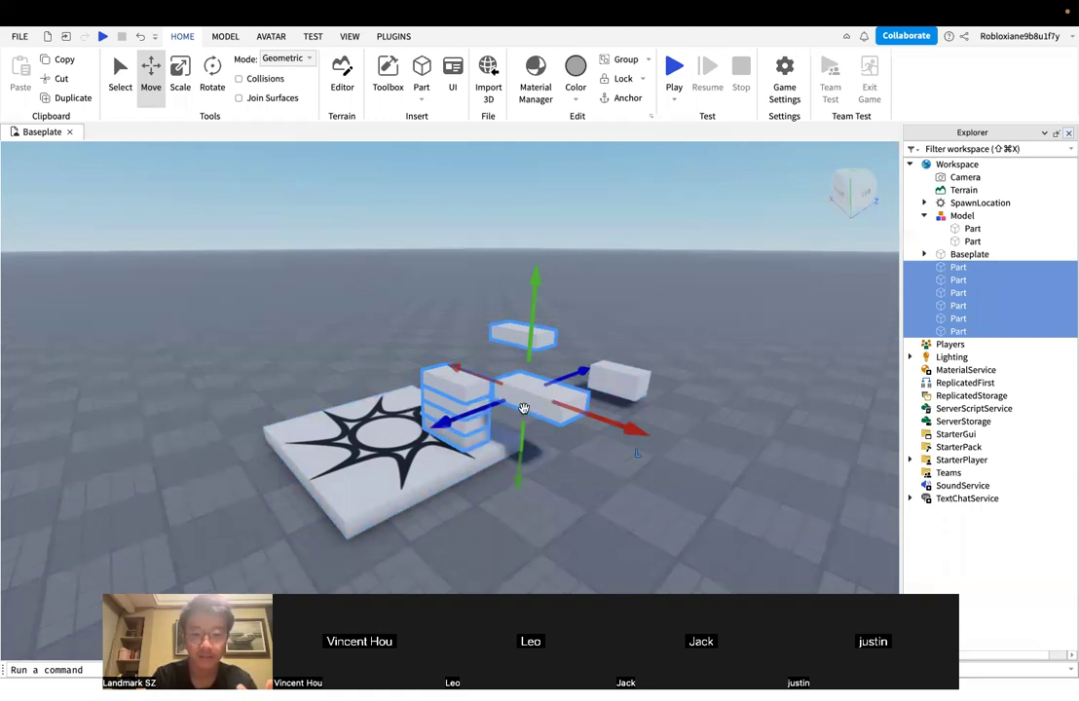
pyautogui.moveTo(1003, 268); pyautogui.dragTo(979, 216)
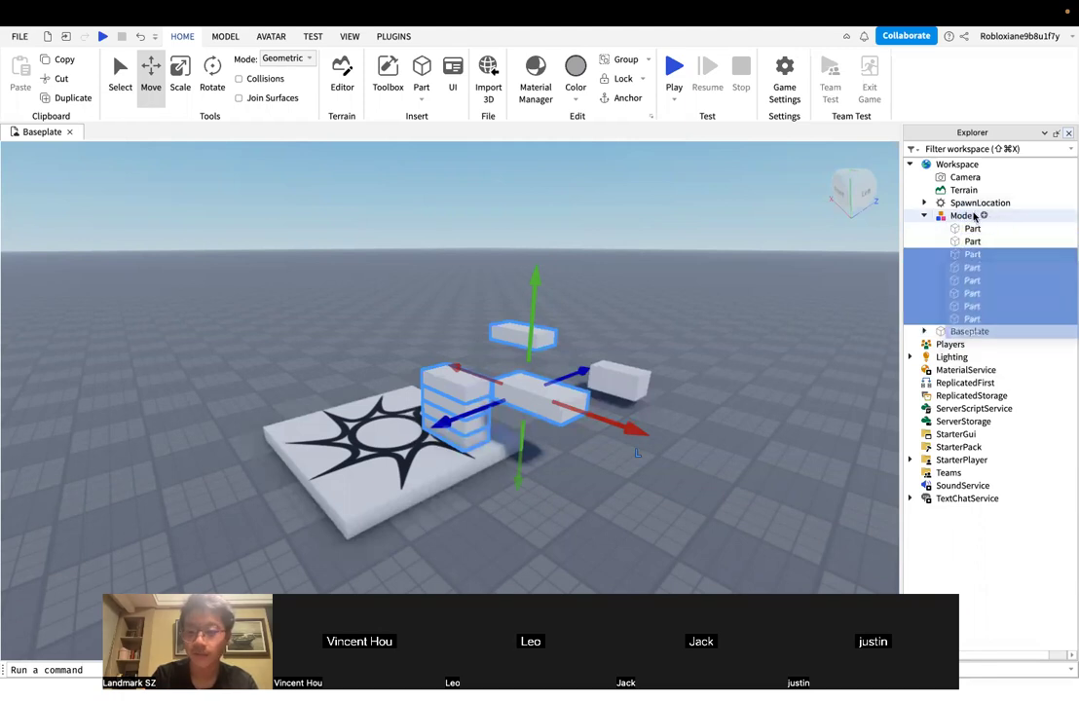
# Select the model, several of its nested parts, and the Workspace to compare what each level contains
pyautogui.click(940, 215)
pyautogui.click(969, 267)
pyautogui.click(969, 292)
pyautogui.click(966, 241)
pyautogui.click(957, 230)
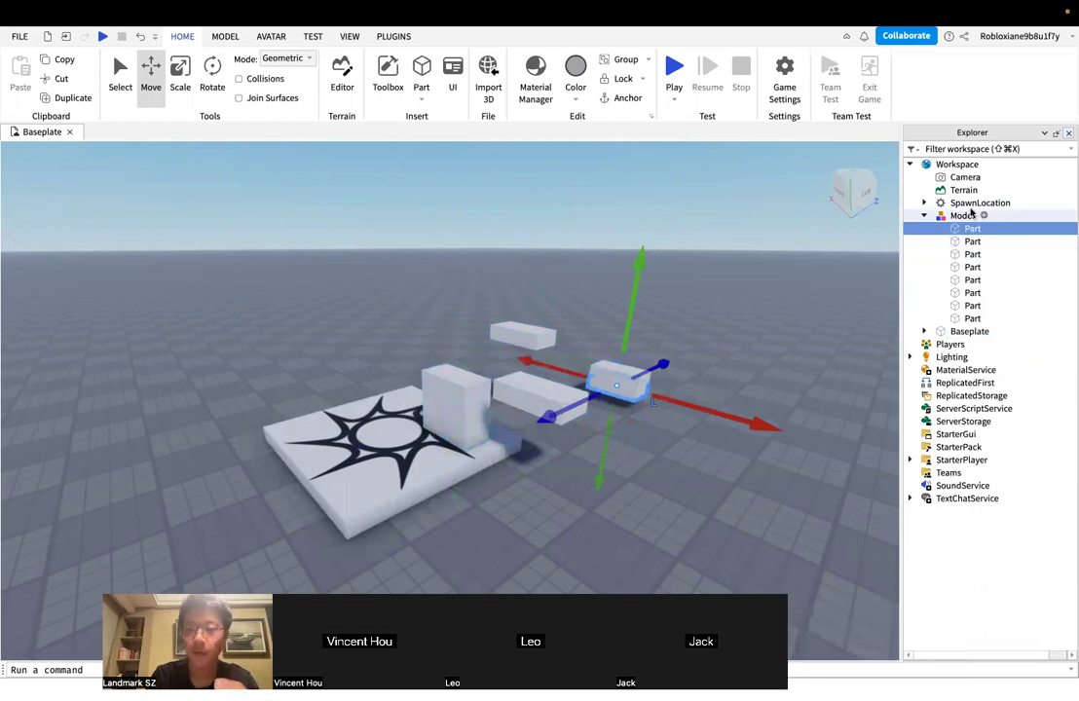
pyautogui.click(945, 215)
pyautogui.click(917, 167)
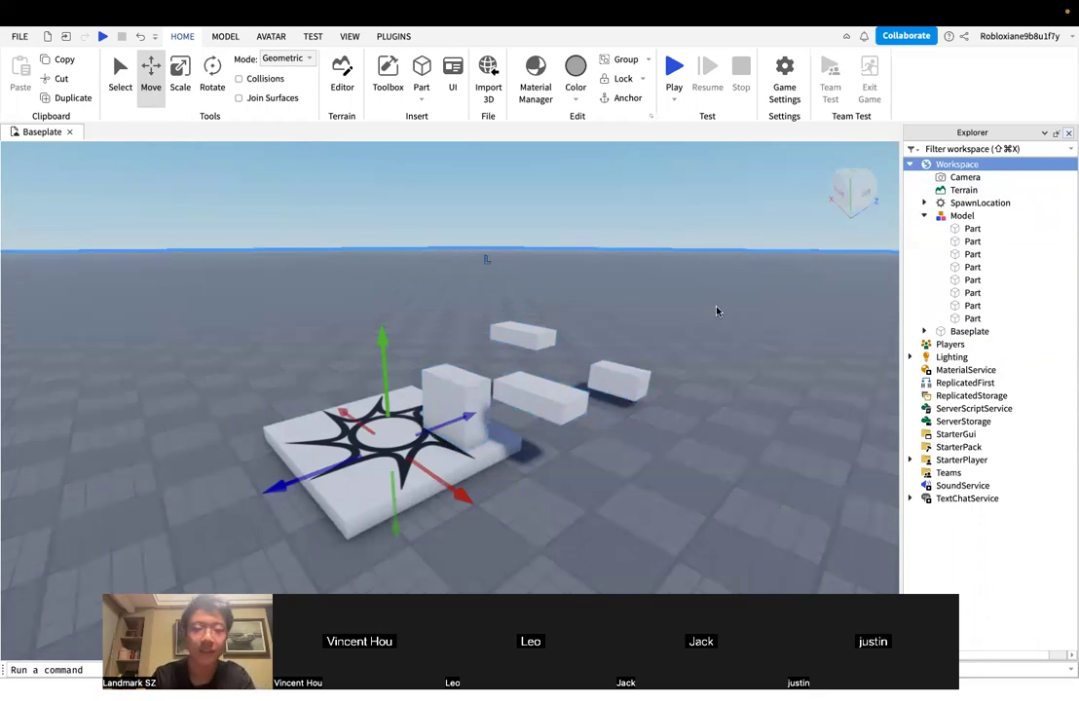
# Trace the hierarchy from the model to its first and third parts and back up to the Workspace
pyautogui.click(959, 218)
pyautogui.click(958, 230)
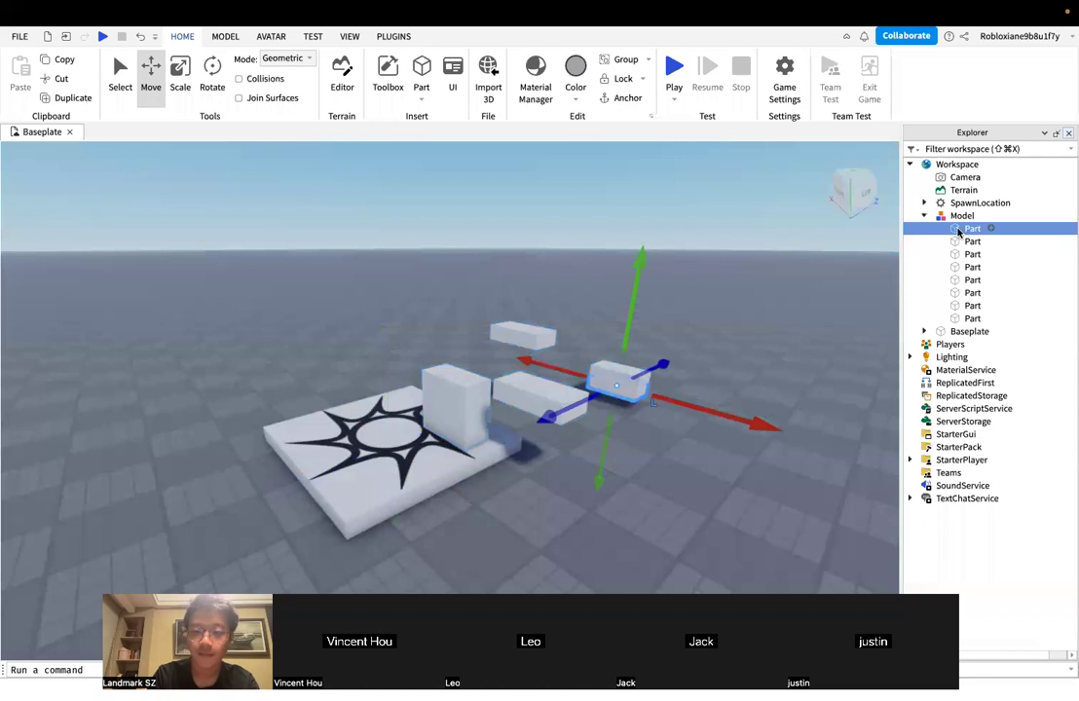
pyautogui.click(959, 254)
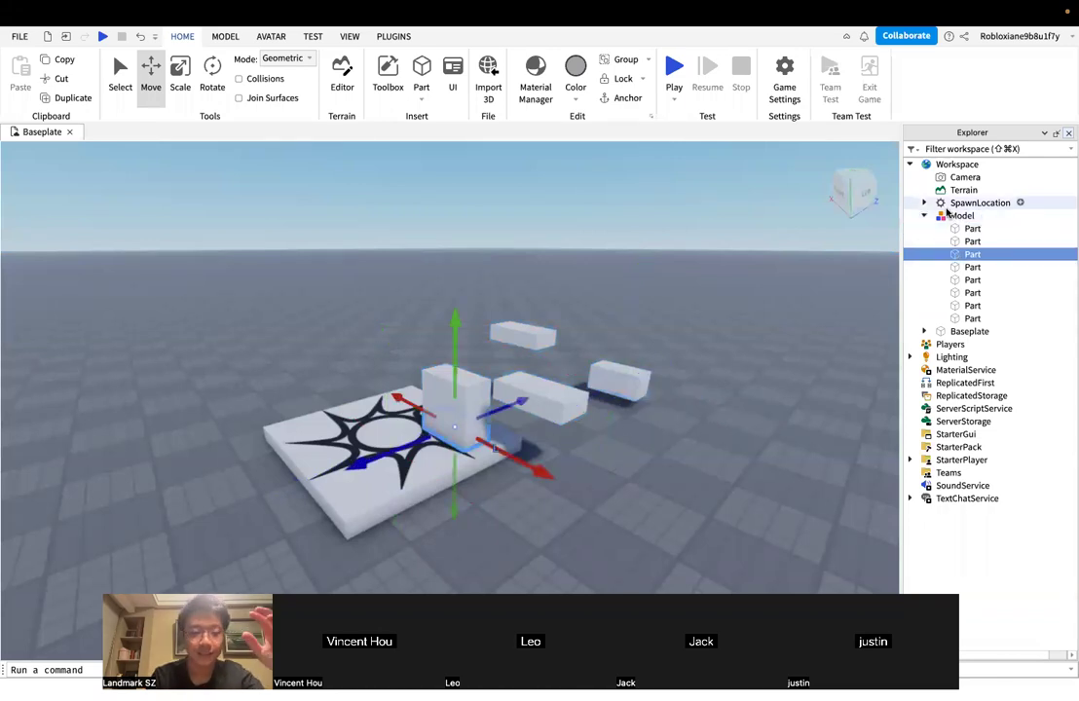
pyautogui.click(946, 164)
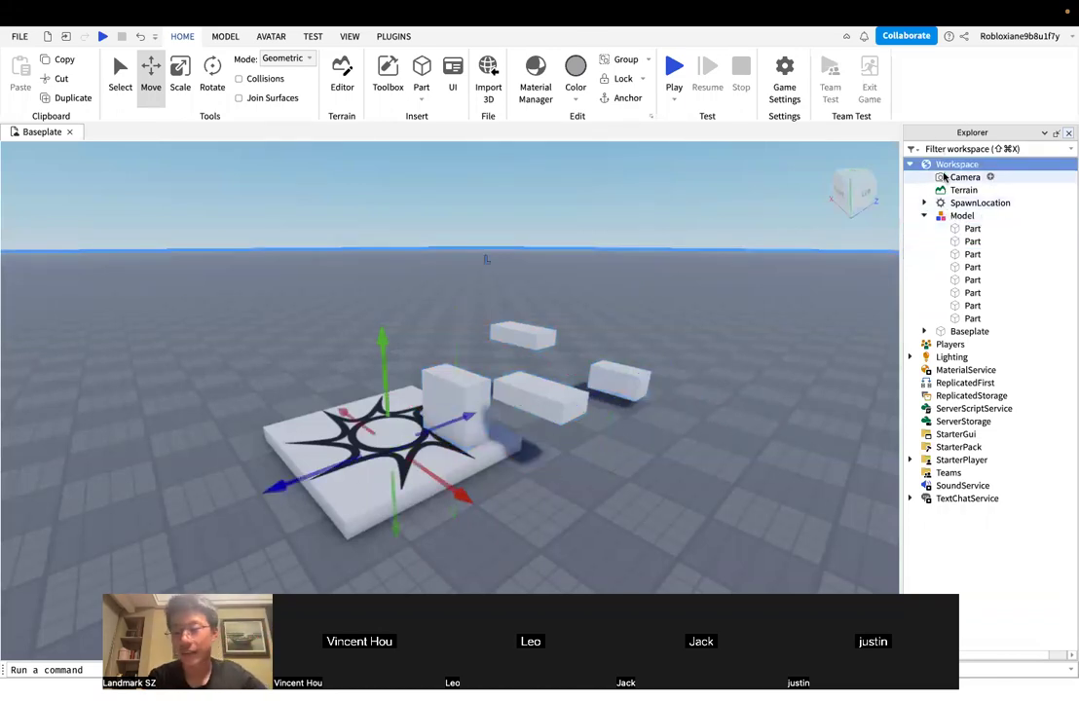
# Select the model, then step through its nested parts down to the last one and back to the first
pyautogui.click(955, 215)
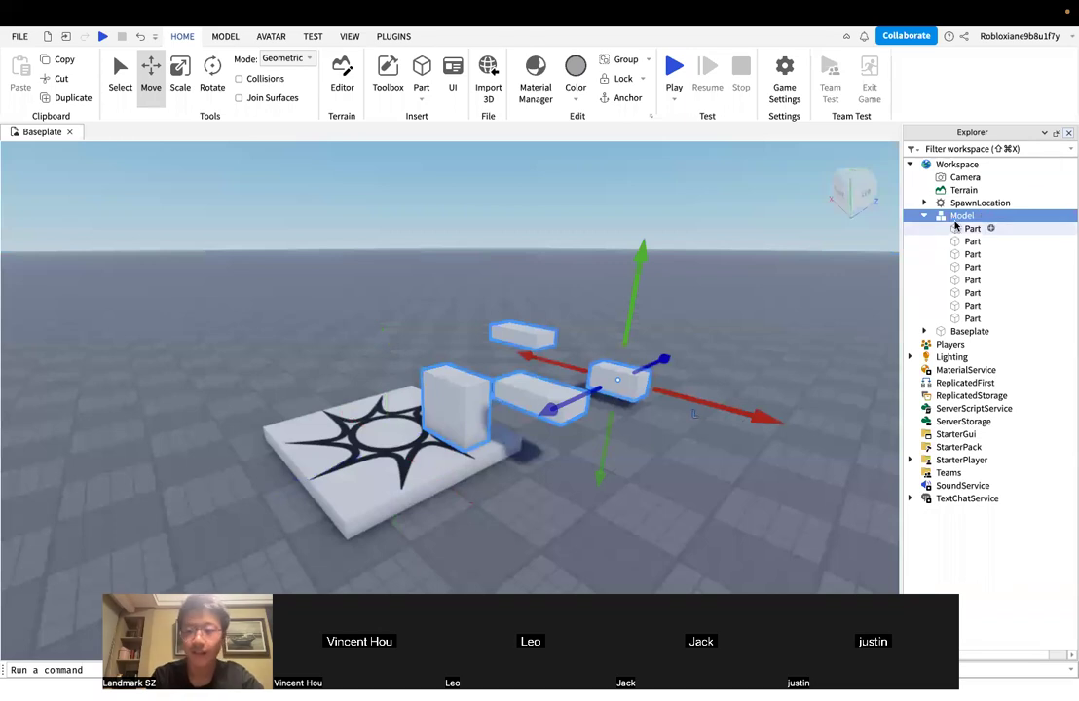
pyautogui.click(957, 243)
pyautogui.click(960, 266)
pyautogui.click(961, 293)
pyautogui.click(962, 317)
pyautogui.click(962, 294)
pyautogui.click(962, 266)
pyautogui.click(957, 241)
pyautogui.click(956, 231)
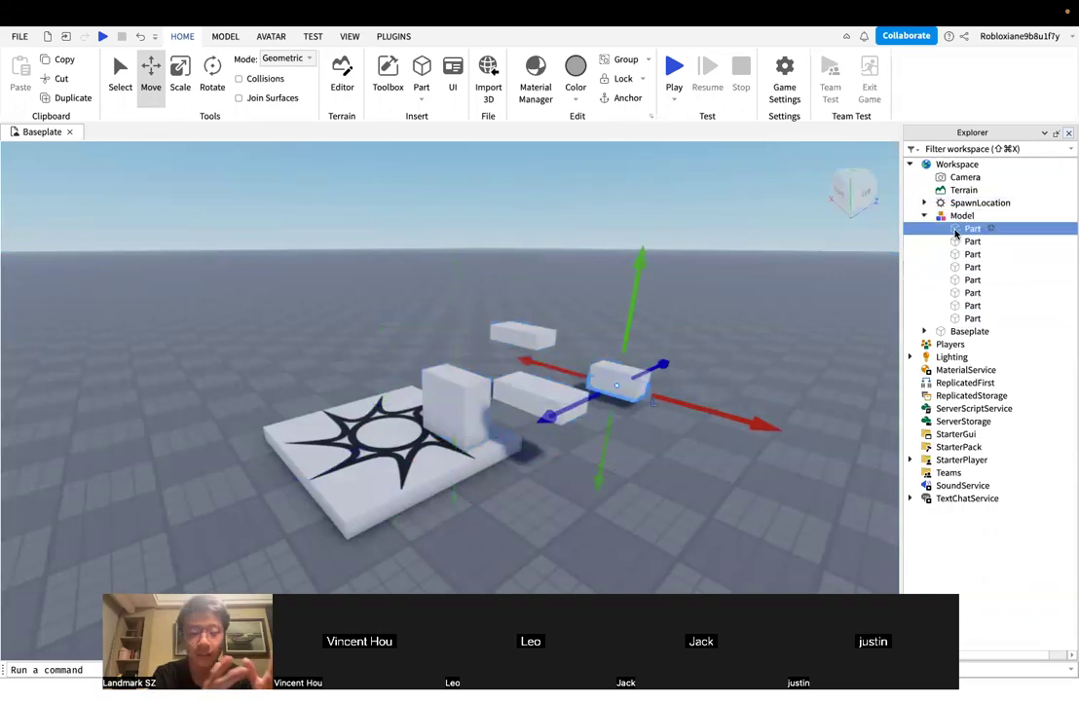
# Collapse the model in the Explorer and move it as one object away from the spawn location
pyautogui.click(958, 216)
pyautogui.click(925, 216)
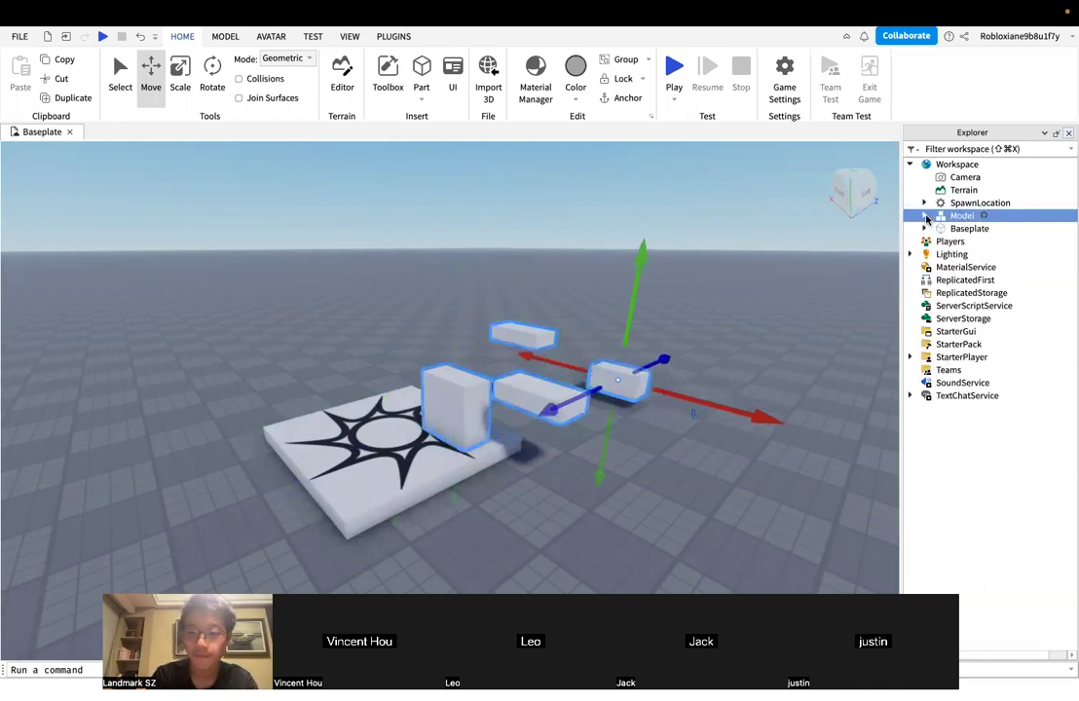
pyautogui.moveTo(710, 405)
pyautogui.mouseDown()
pyautogui.moveTo(507, 348)
pyautogui.moveTo(711, 425)
pyautogui.mouseUp()
pyautogui.moveTo(551, 411); pyautogui.dragTo(603, 389)
pyautogui.moveTo(721, 372); pyautogui.dragTo(586, 348)
pyautogui.click(671, 382)
pyautogui.moveTo(674, 384); pyautogui.dragTo(675, 384, button='right')
pyautogui.press('w')
pyautogui.press('s')
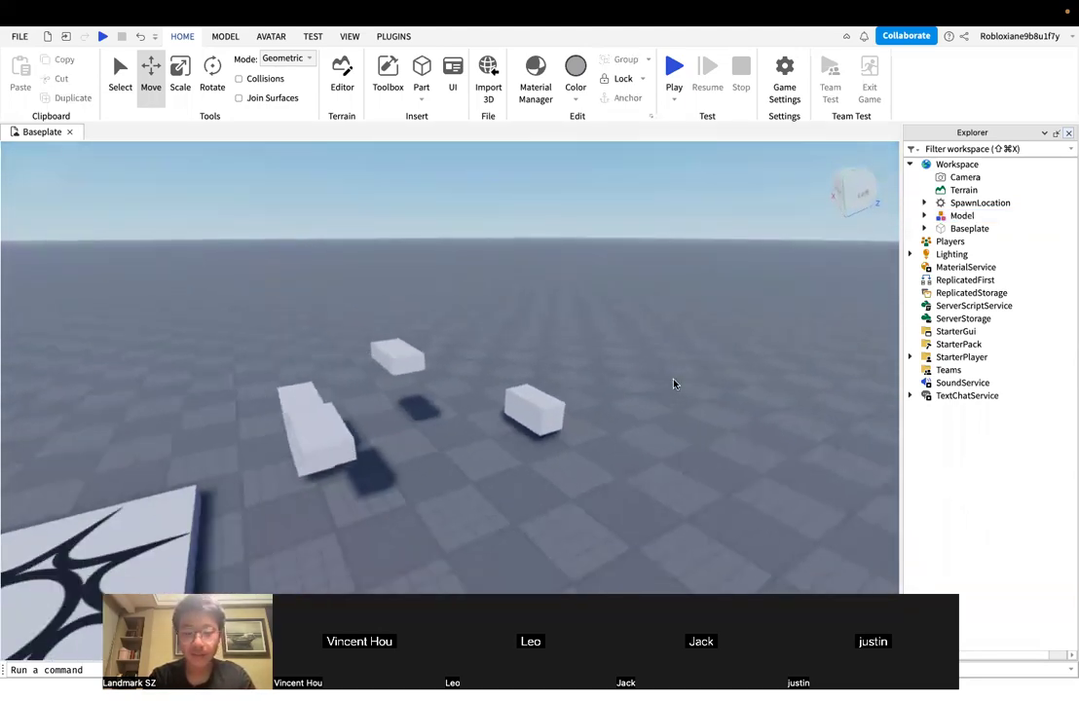
pyautogui.press('a')
pyautogui.click(469, 425)
pyautogui.click(503, 347)
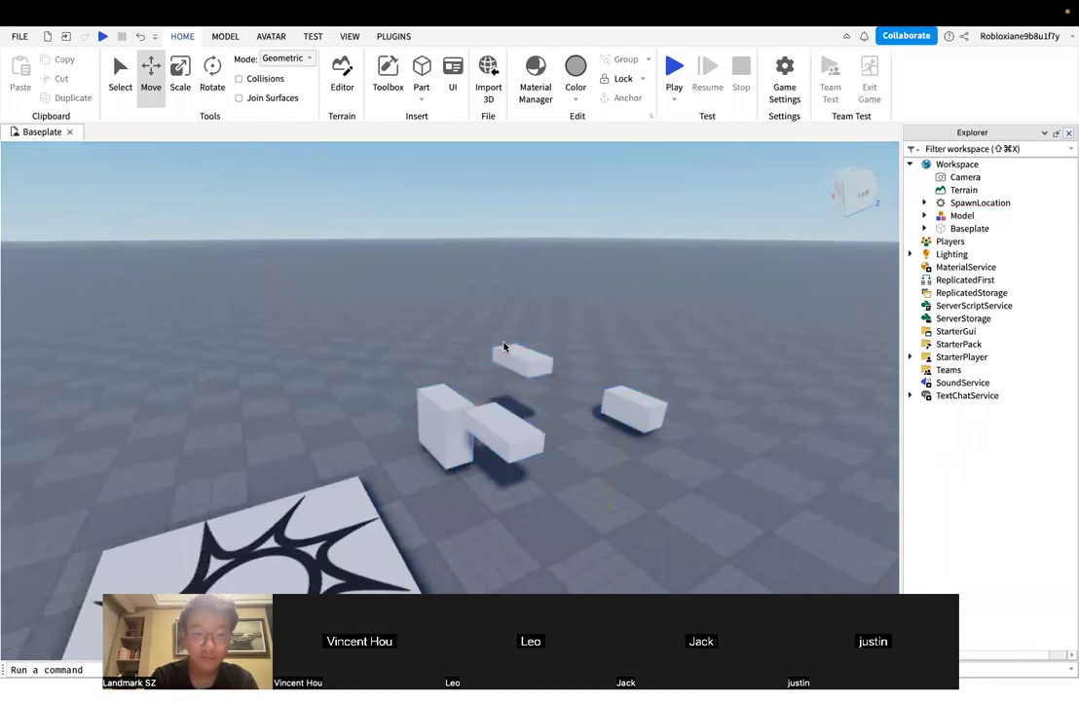
# Switch to the presentation's Explorer slide and return to Roblox Studio
pyautogui.hotkey('ctrl', 'Left')
pyautogui.press('Right')
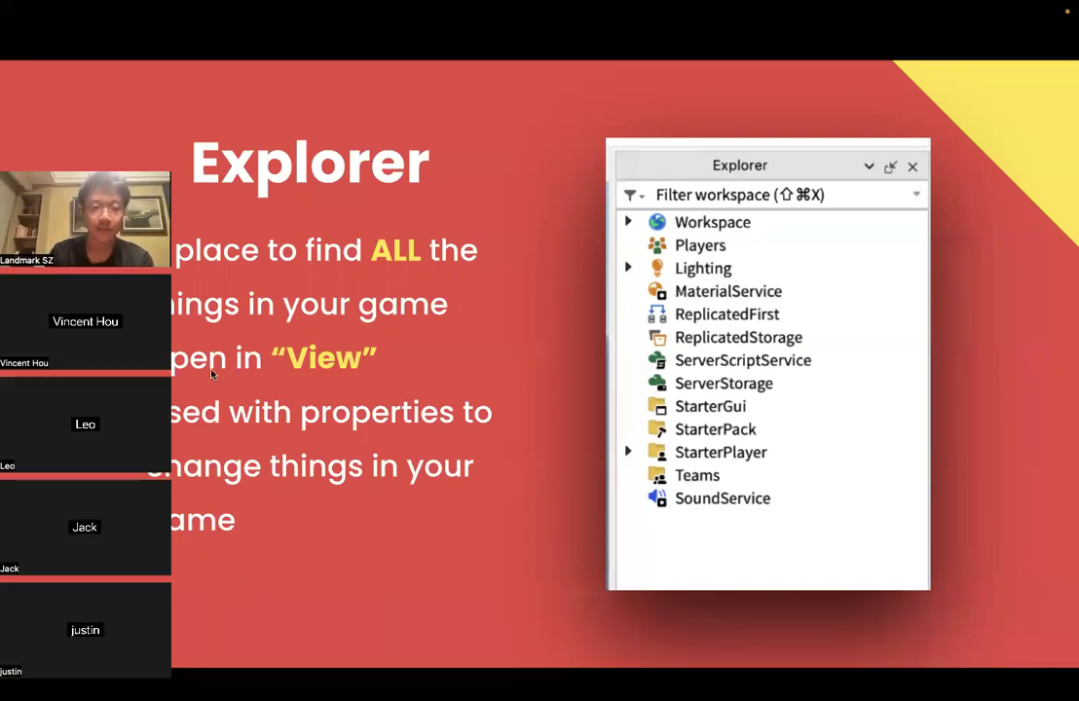
pyautogui.hotkey('ctrl', 'Right')
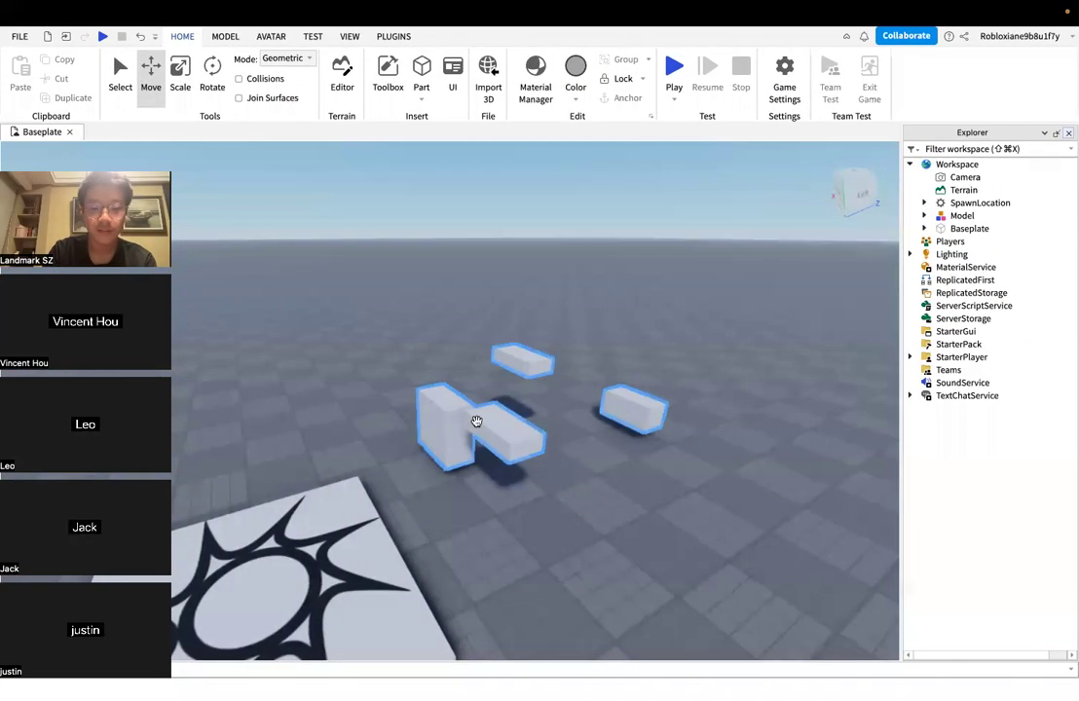
# Select the whole model in the scene and lower it beneath the baseplate
pyautogui.click(550, 420)
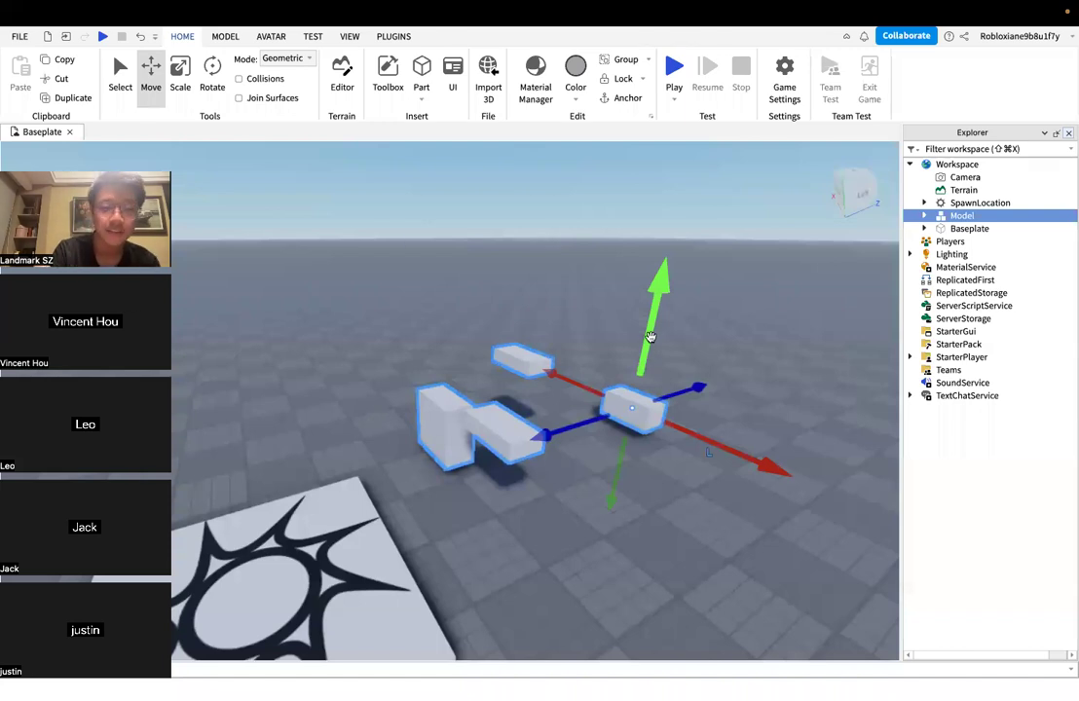
pyautogui.moveTo(651, 337); pyautogui.dragTo(653, 480)
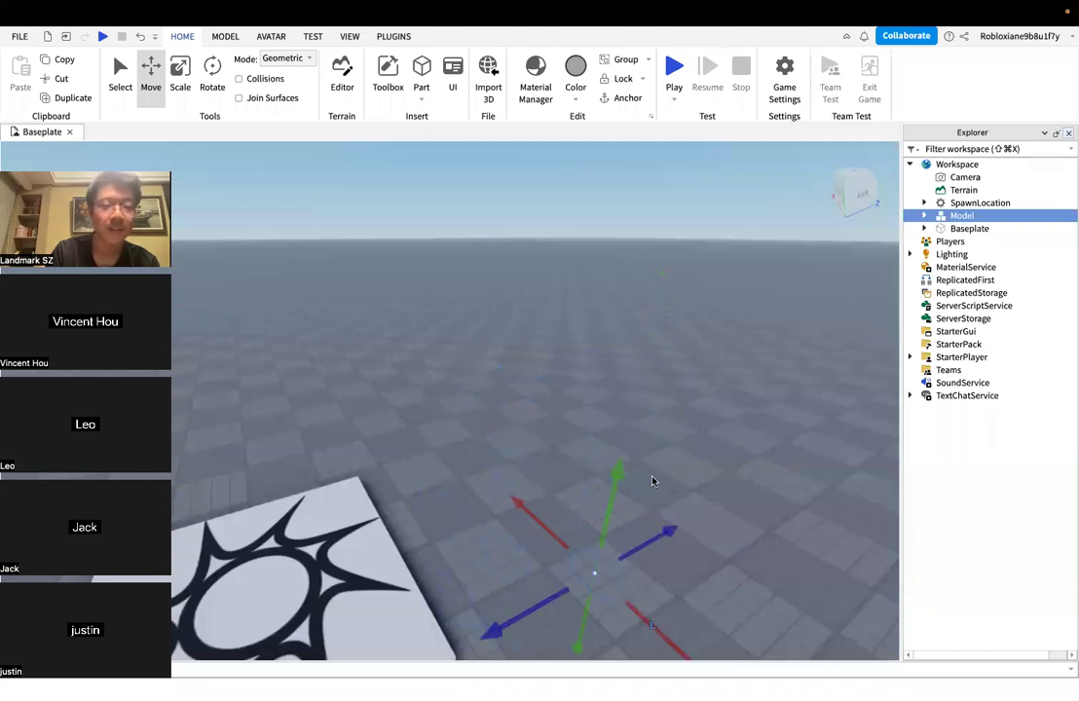
# Clear the selection and examine the baseplate around the spawn location for any trace of the buried model
pyautogui.click(609, 188)
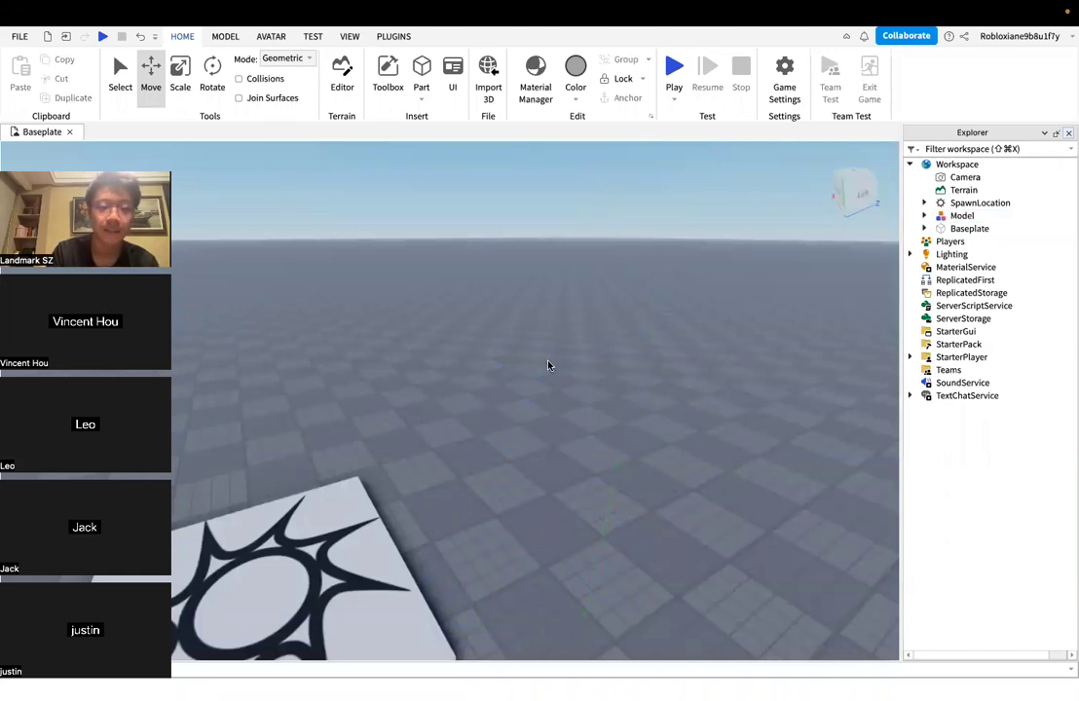
pyautogui.moveTo(549, 460); pyautogui.dragTo(549, 460, button='right')
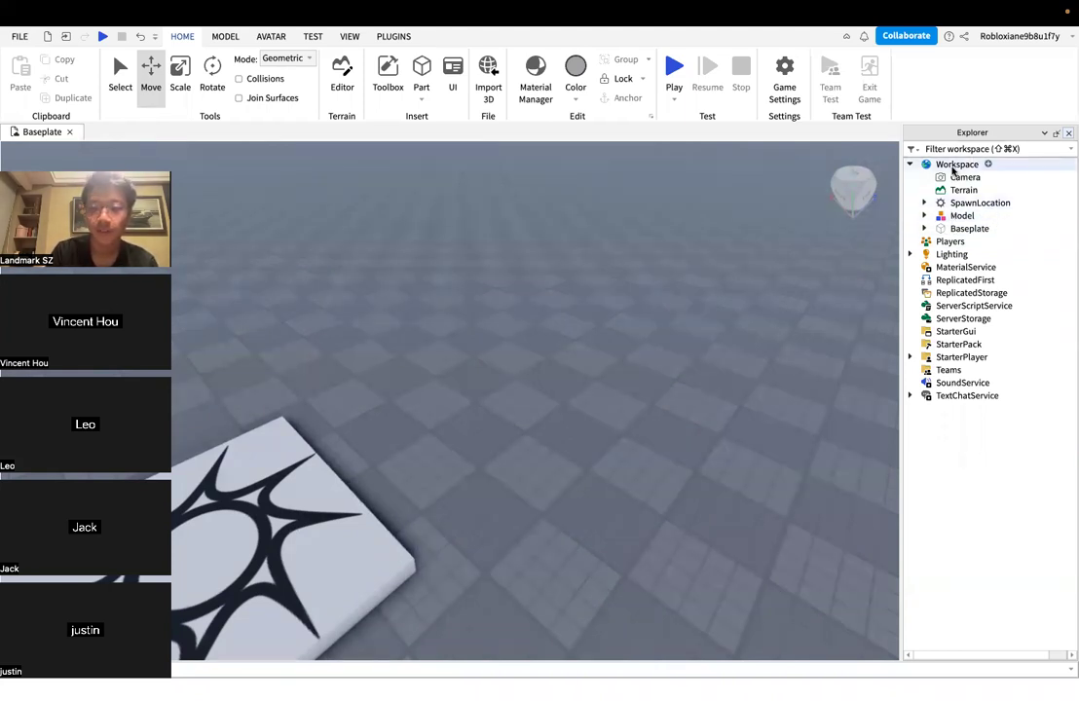
pyautogui.moveTo(574, 397); pyautogui.dragTo(574, 397, button='right')
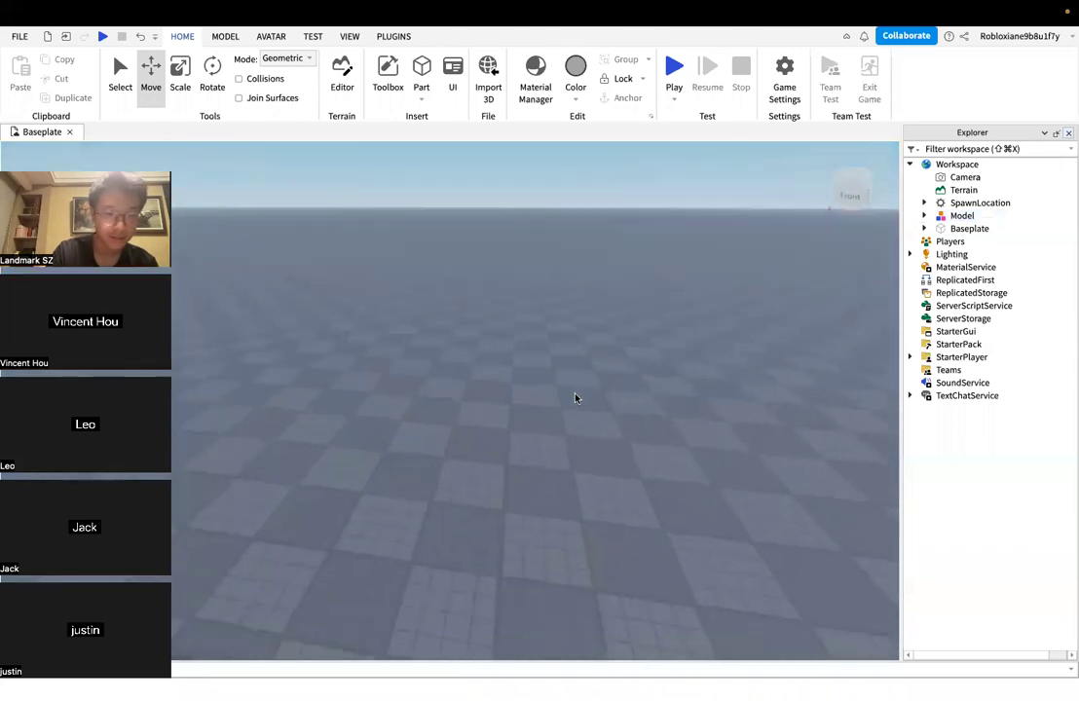
pyautogui.moveTo(460, 400); pyautogui.dragTo(460, 405, button='right')
pyautogui.moveTo(635, 443); pyautogui.dragTo(635, 443, button='right')
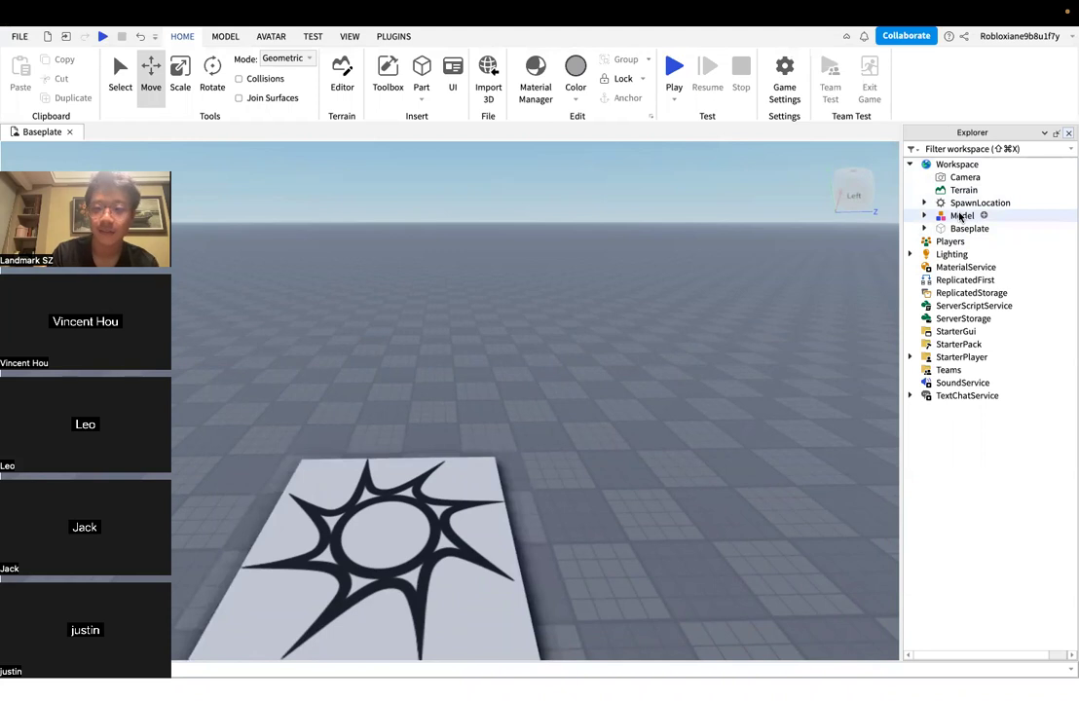
# Select the buried model through the Explorer, raise it back above the baseplate and clear the selection
pyautogui.click(961, 216)
pyautogui.press('f')
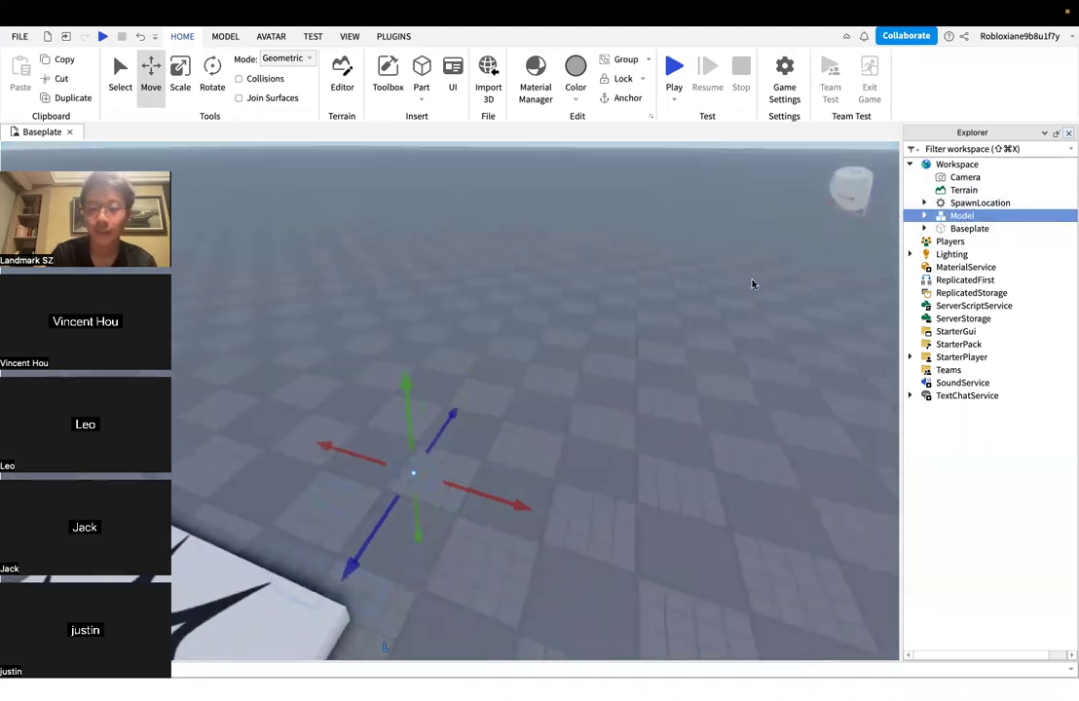
pyautogui.moveTo(533, 390); pyautogui.dragTo(532, 387, button='right')
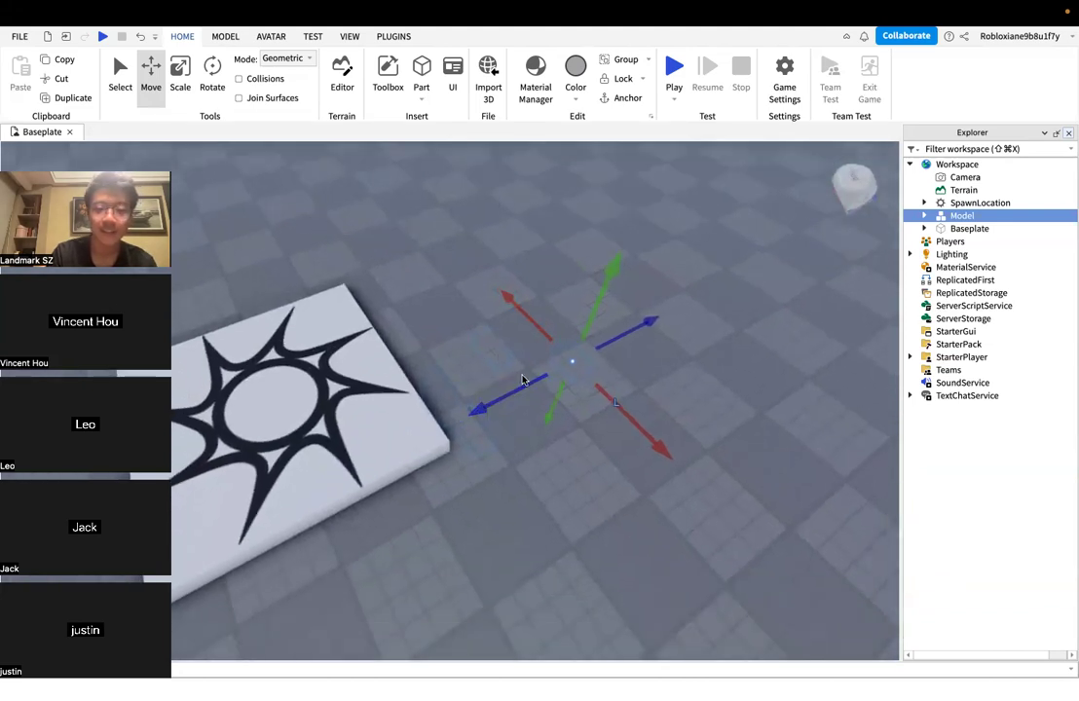
pyautogui.moveTo(696, 311); pyautogui.dragTo(696, 310, button='right')
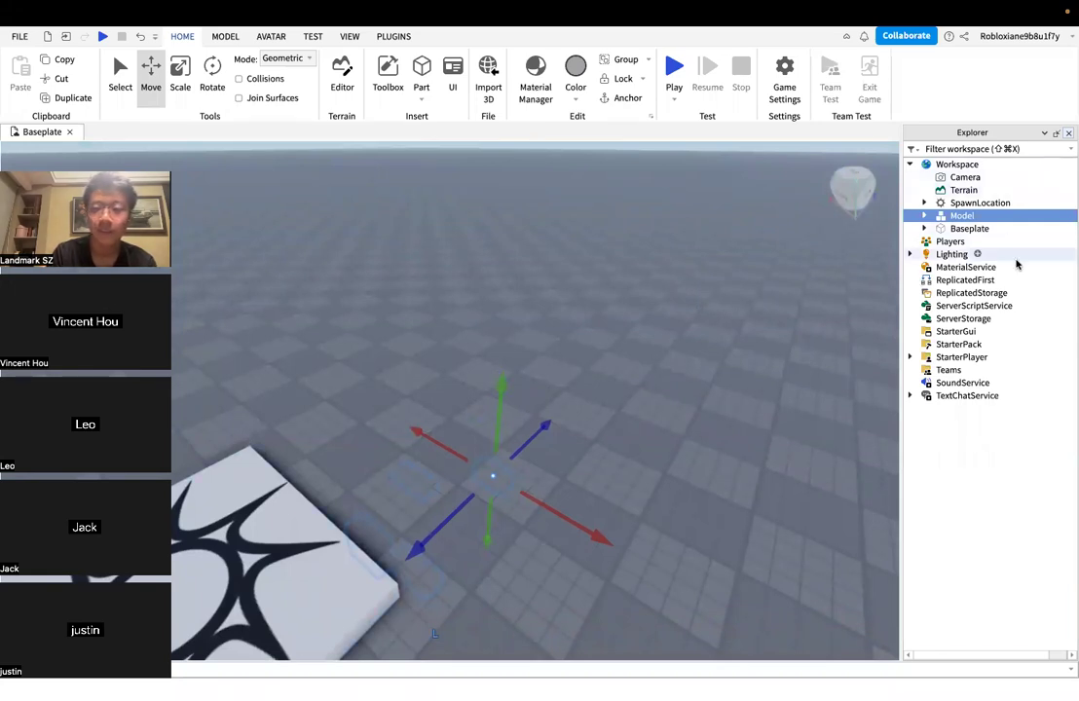
pyautogui.moveTo(682, 405); pyautogui.dragTo(682, 406, button='right')
pyautogui.moveTo(508, 425); pyautogui.dragTo(531, 190)
pyautogui.click(591, 278)
pyautogui.moveTo(620, 347); pyautogui.dragTo(620, 348, button='right')
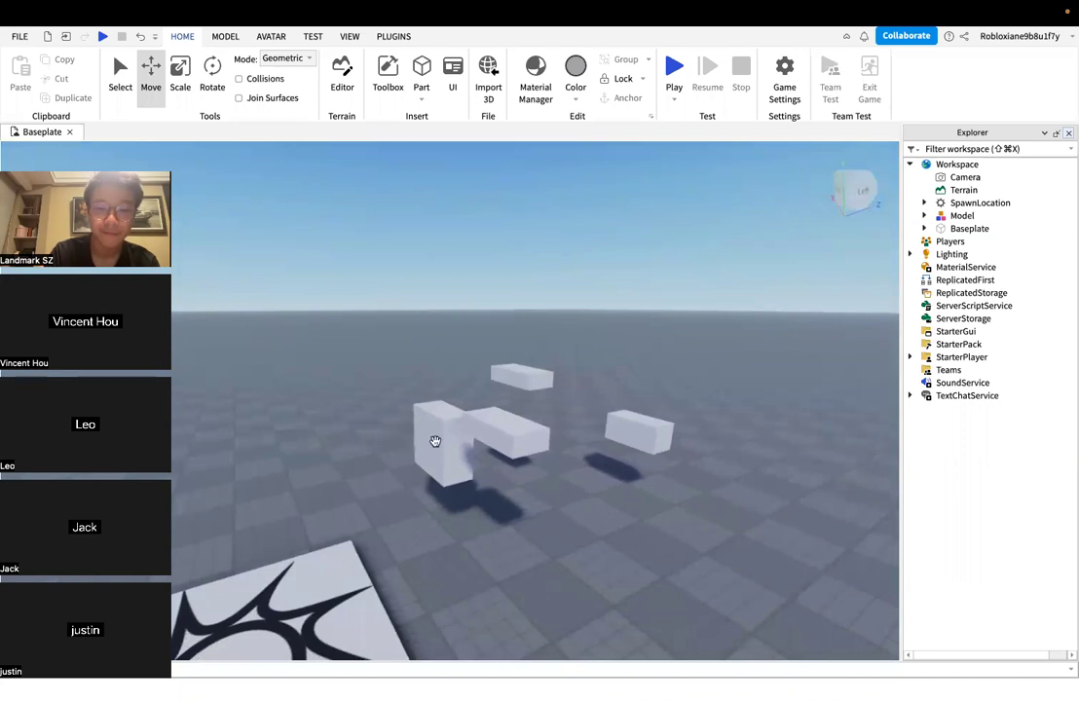
# Select the model in the scene, expand and collapse its contents in the Explorer, and deselect it
pyautogui.click(480, 430)
pyautogui.click(591, 345)
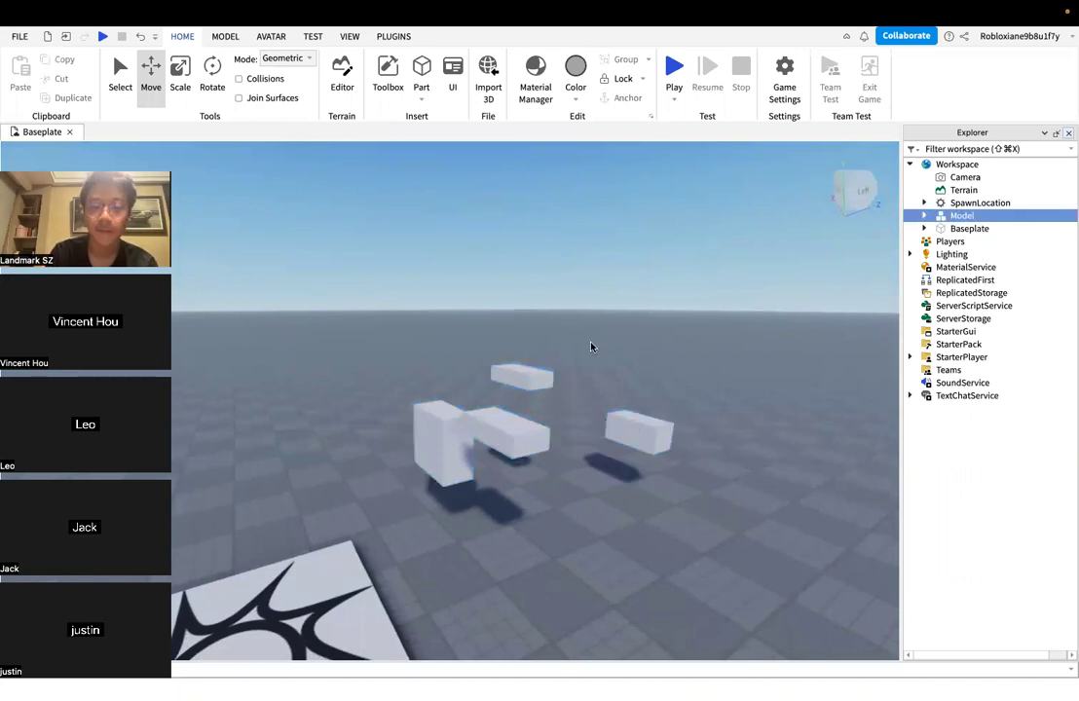
pyautogui.click(532, 376)
pyautogui.click(925, 215)
pyautogui.click(925, 215)
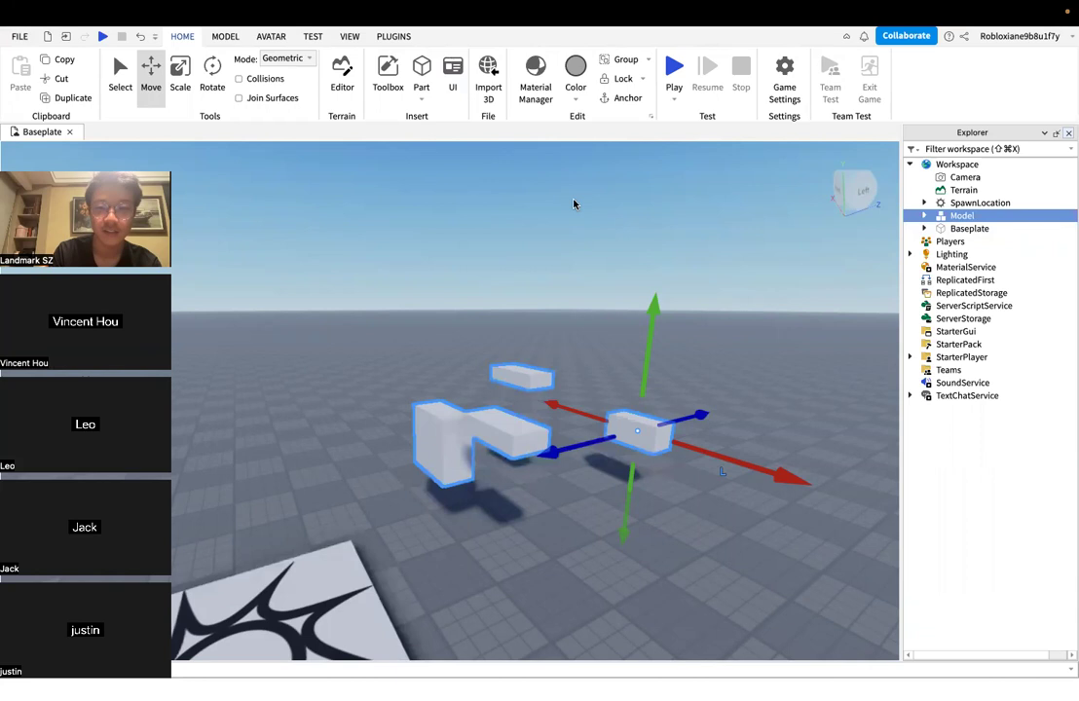
pyautogui.click(612, 234)
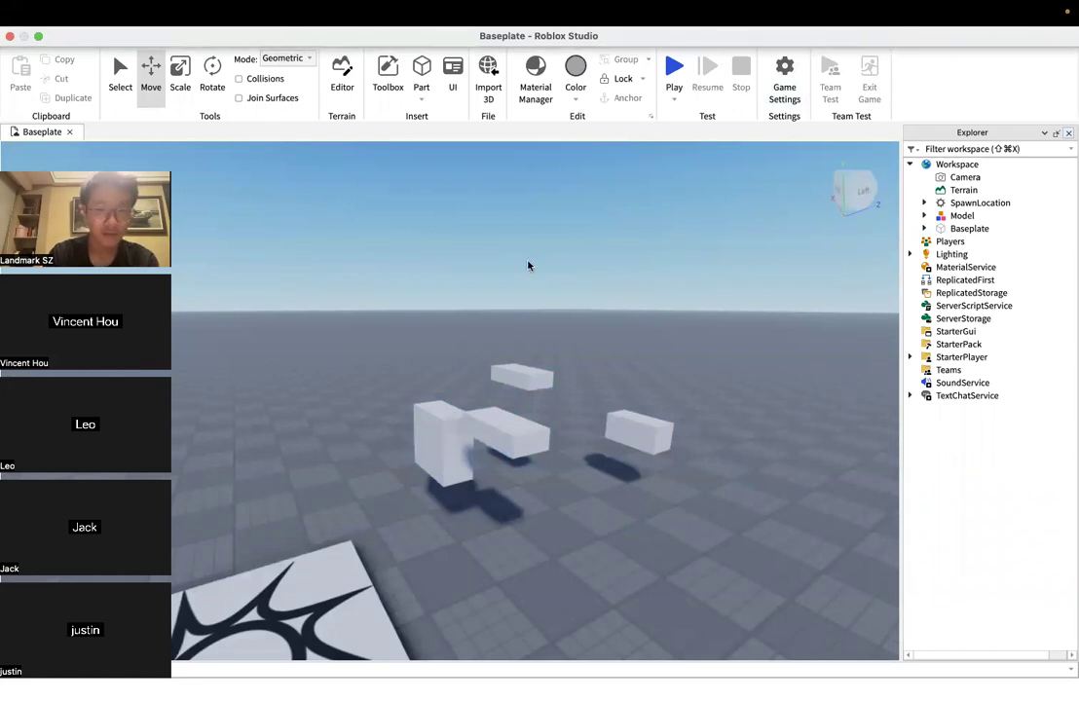
# Select the whole model by one of its blocks in the scene and clear the selection again
pyautogui.click(524, 381)
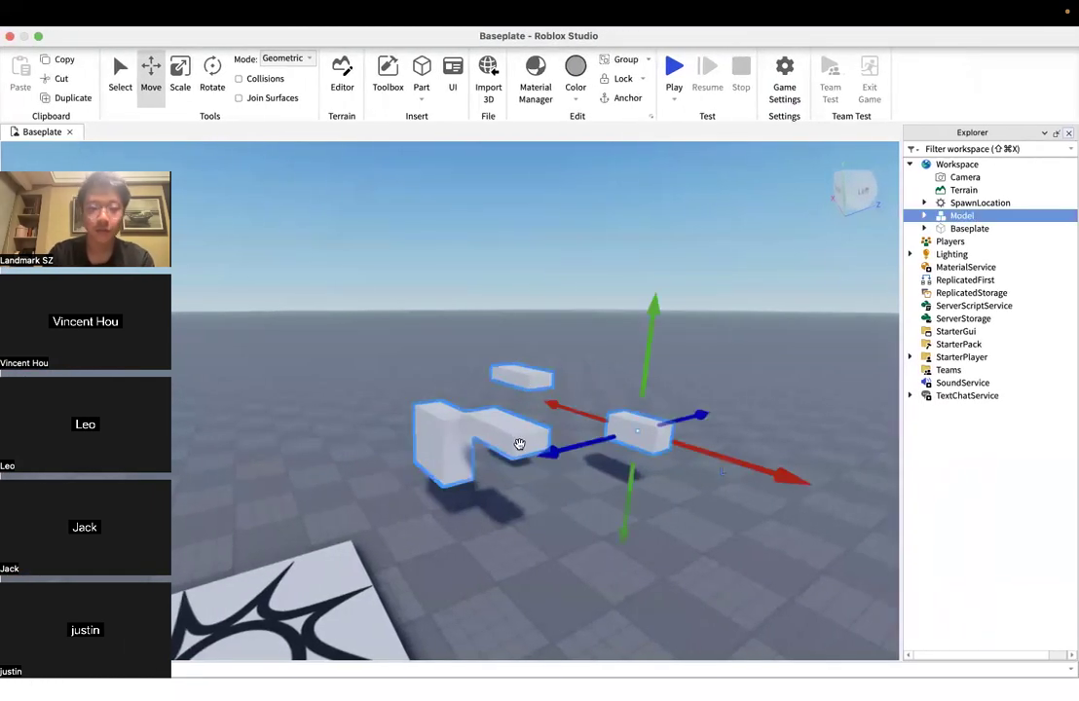
pyautogui.click(476, 374)
pyautogui.click(500, 374)
pyautogui.click(467, 344)
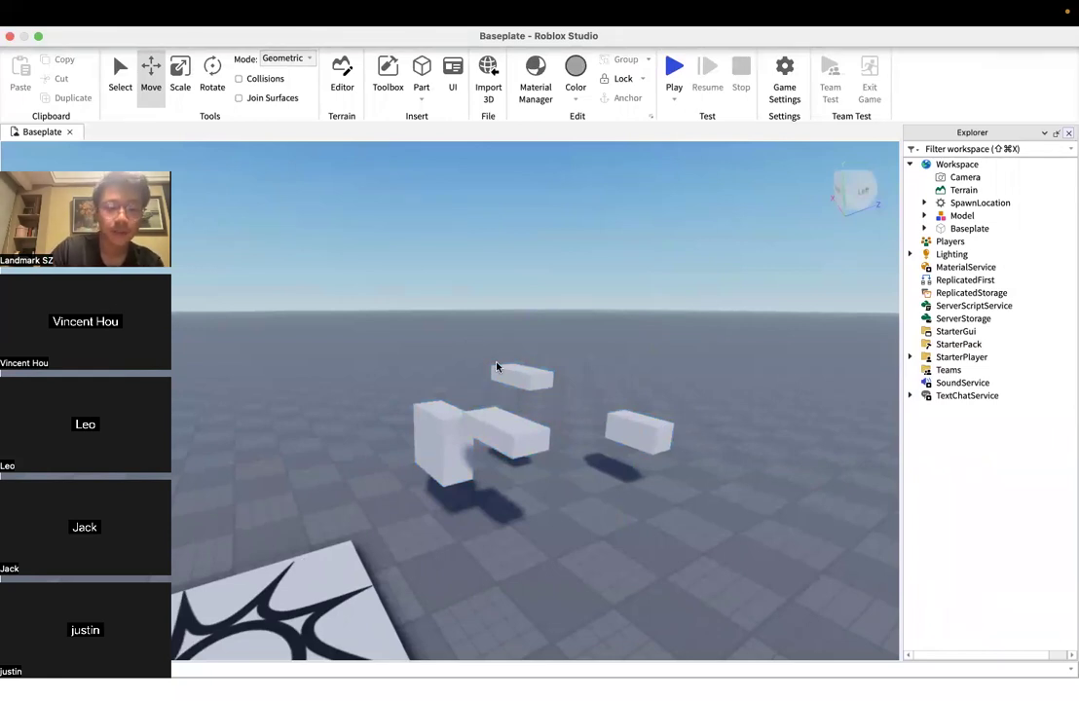
# Switch to the presentation's Explorer slide for reference and return to Roblox Studio
pyautogui.hotkey('ctrl', 'Left')
pyautogui.hotkey('ctrl', 'Right')
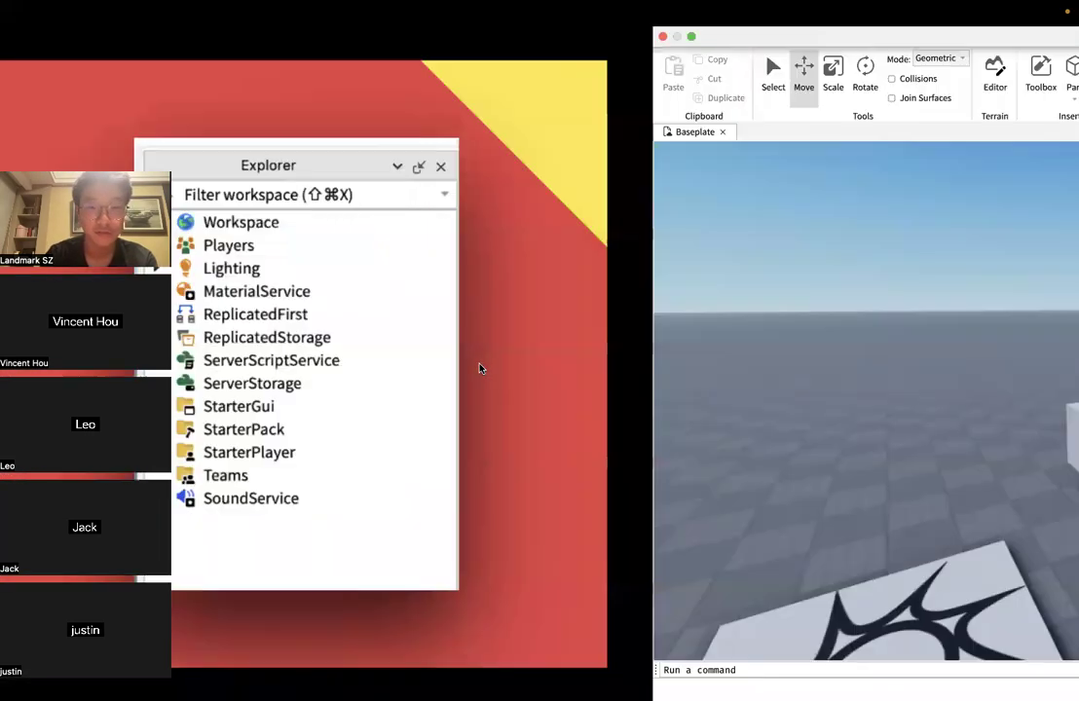
pyautogui.click(494, 368)
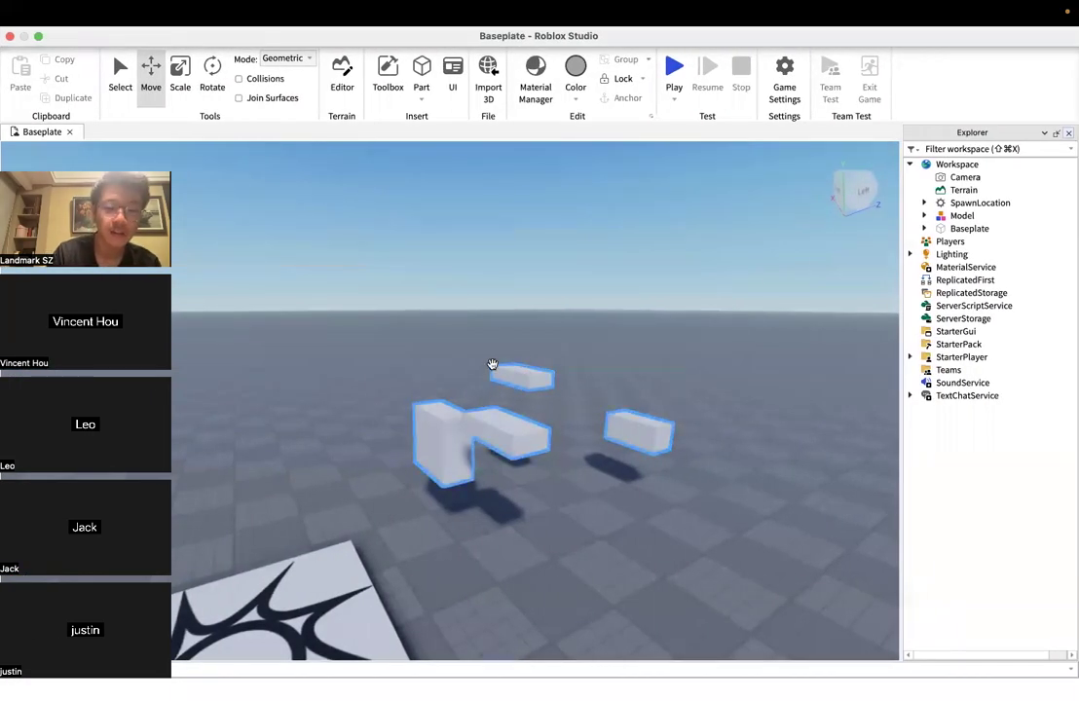
pyautogui.hotkey('ctrl', 'Left')
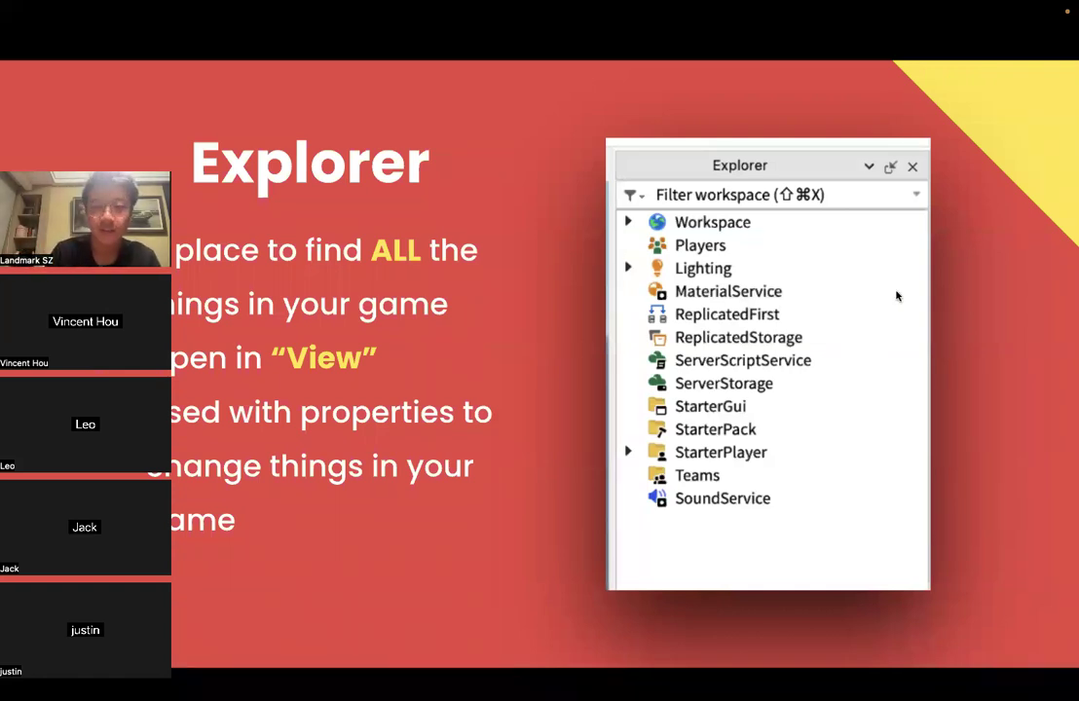
pyautogui.hotkey('ctrl', 'Right')
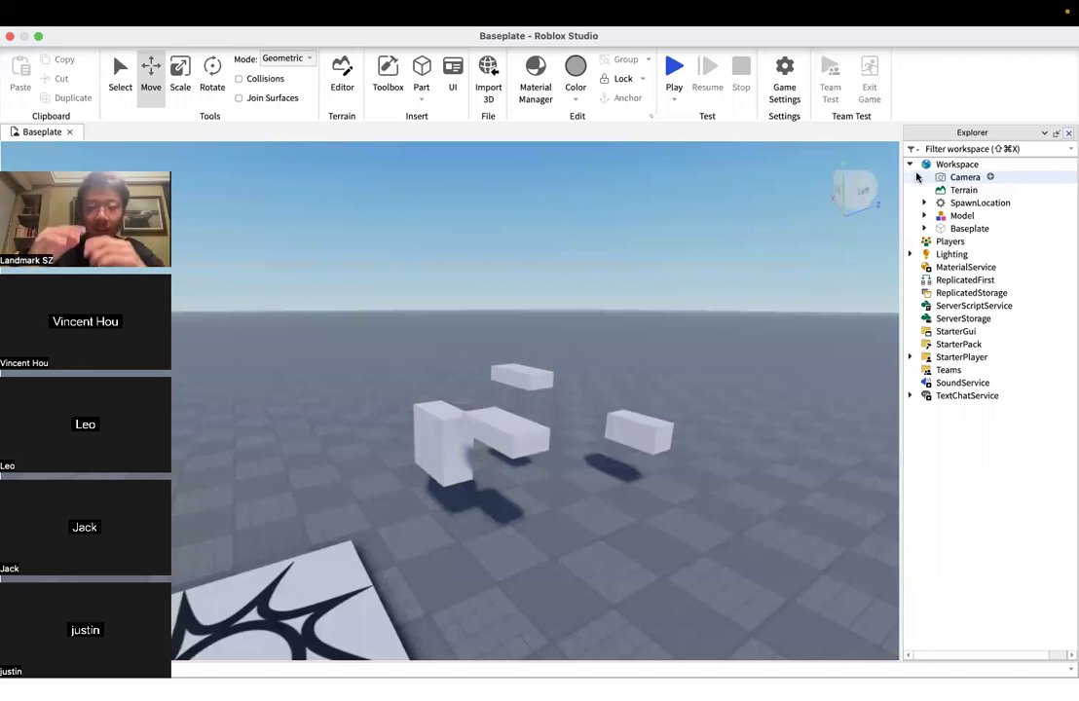
# Select all Workspace children from Camera through Baseplate in the Explorer, and narrow the selection to the model
pyautogui.moveTo(945, 177); pyautogui.dragTo(951, 228)
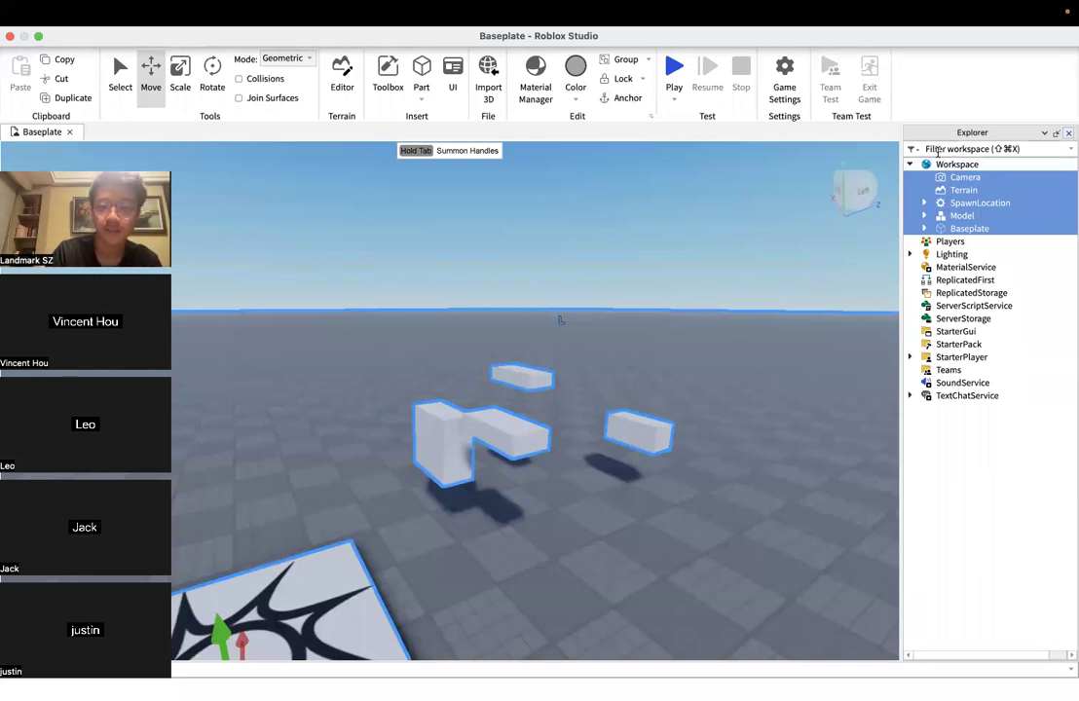
pyautogui.click(942, 177)
pyautogui.click(937, 215)
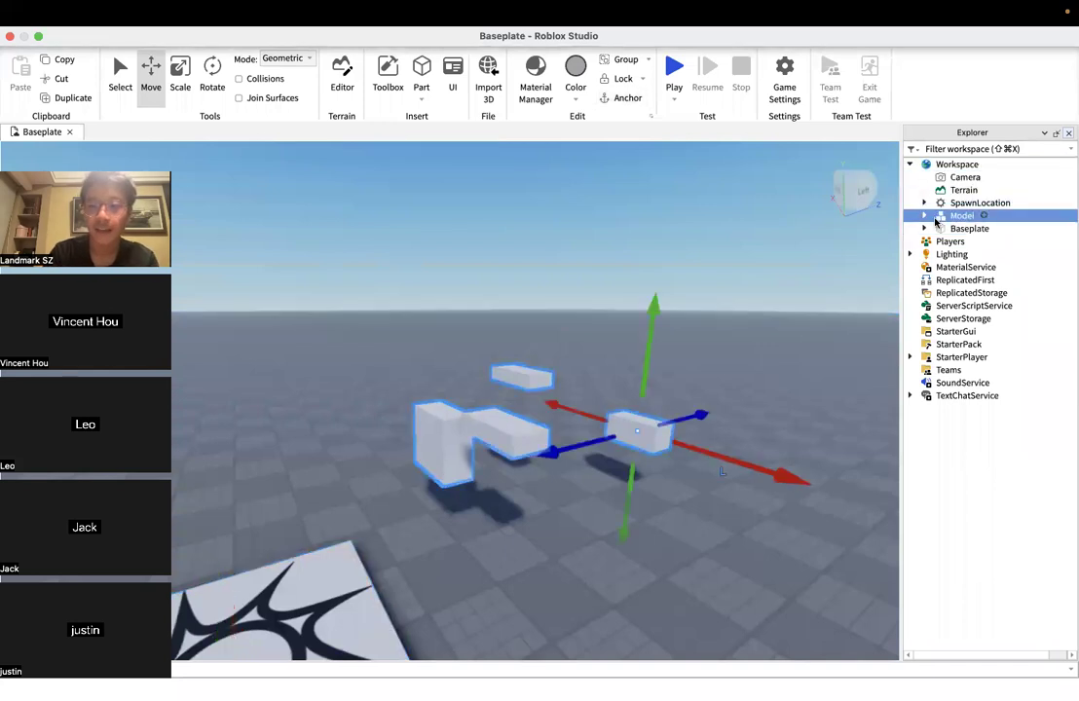
# Expand the model in the Explorer, select its first and last nested parts, and reselect the whole model
pyautogui.click(924, 215)
pyautogui.click(963, 230)
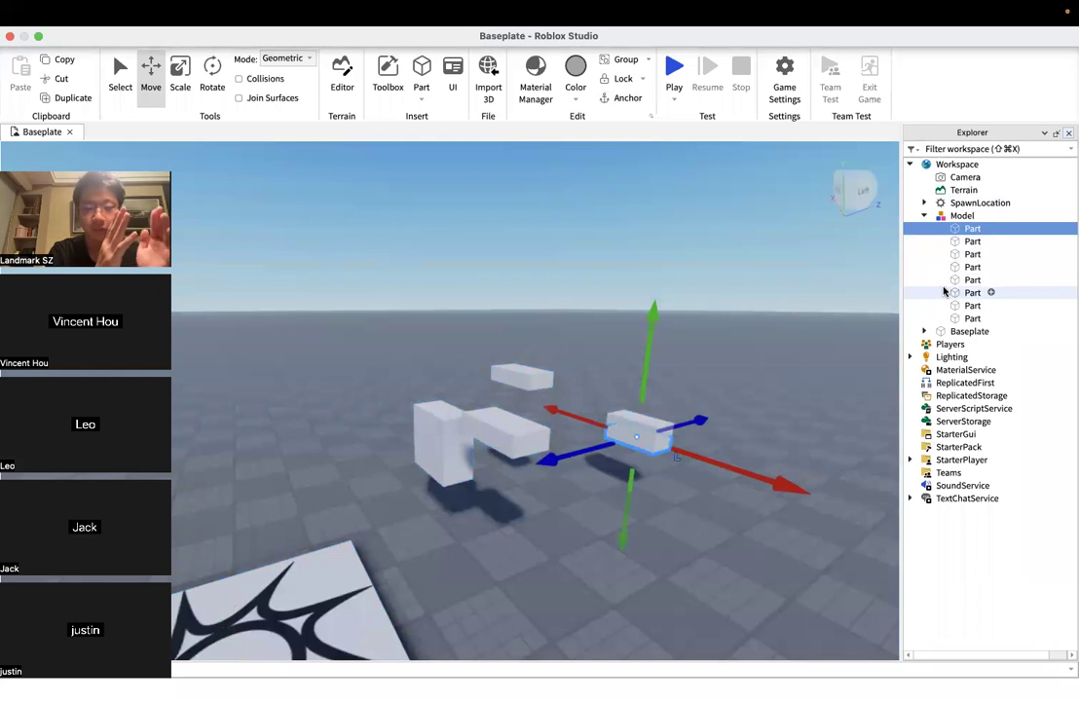
pyautogui.click(971, 318)
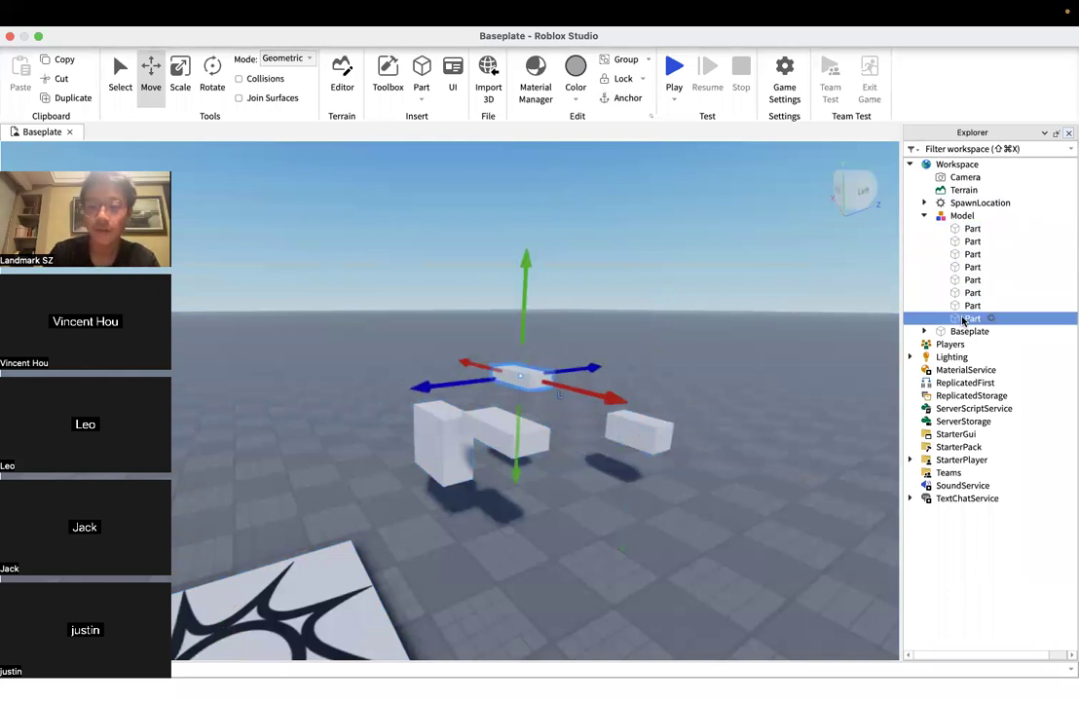
pyautogui.keyDown('shift'); pyautogui.click(964, 241); pyautogui.keyUp('shift')
pyautogui.click(956, 215)
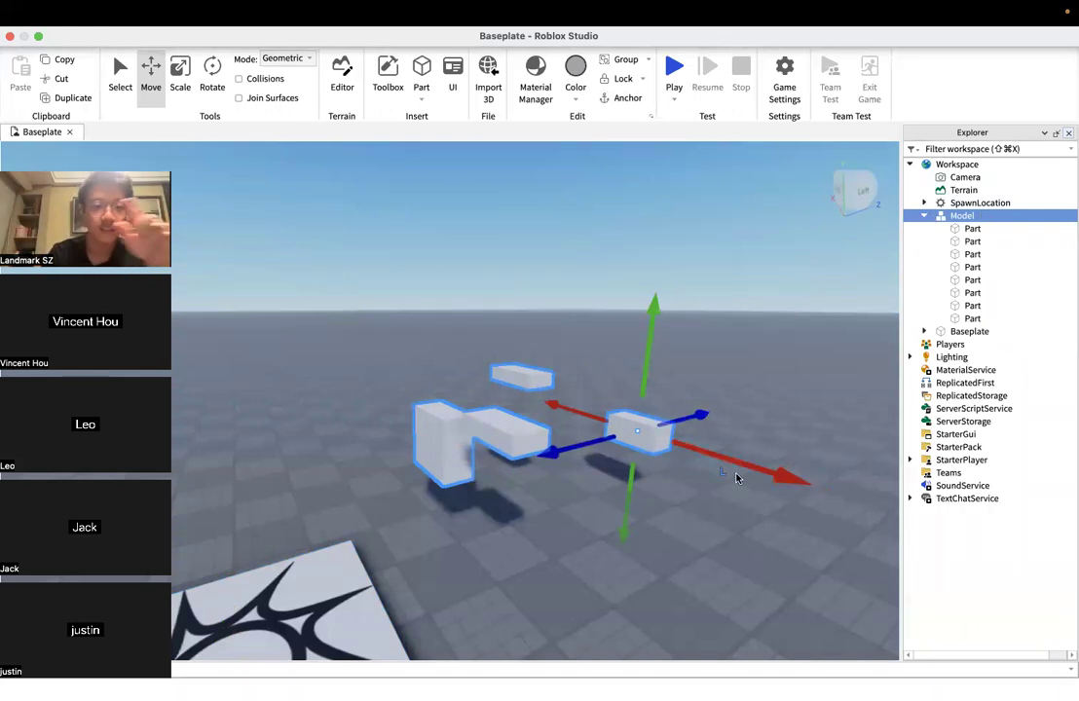
# Try to move the whole model along its red axis, deselect it and collapse it in the Explorer
pyautogui.moveTo(741, 470); pyautogui.dragTo(716, 465)
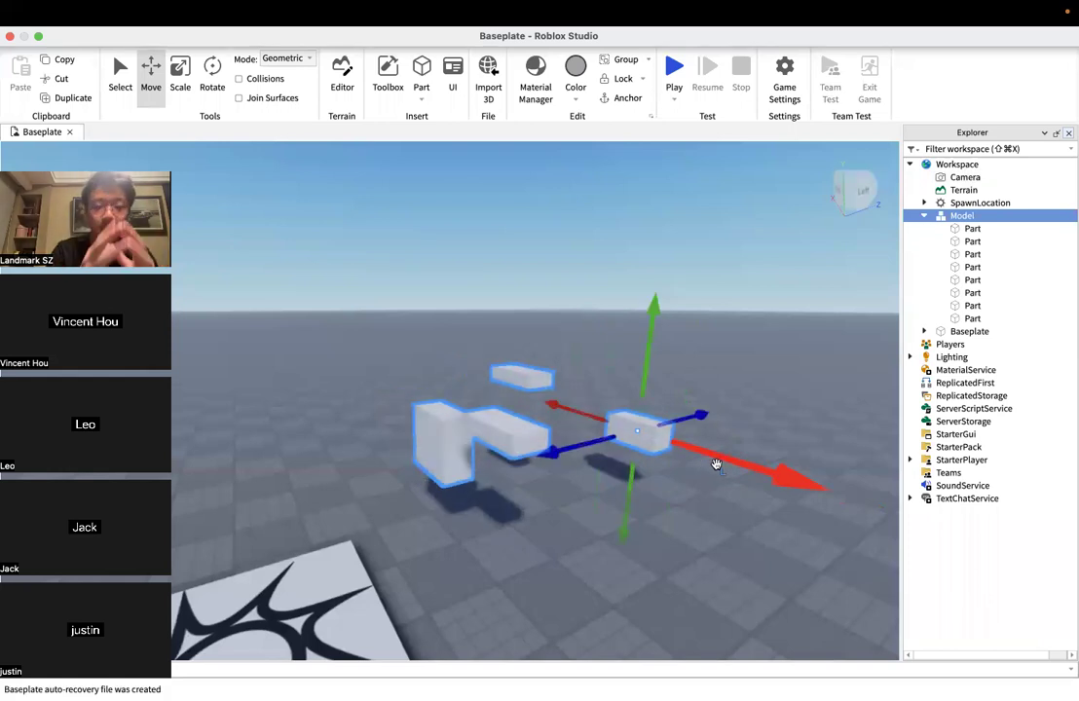
pyautogui.click(763, 414)
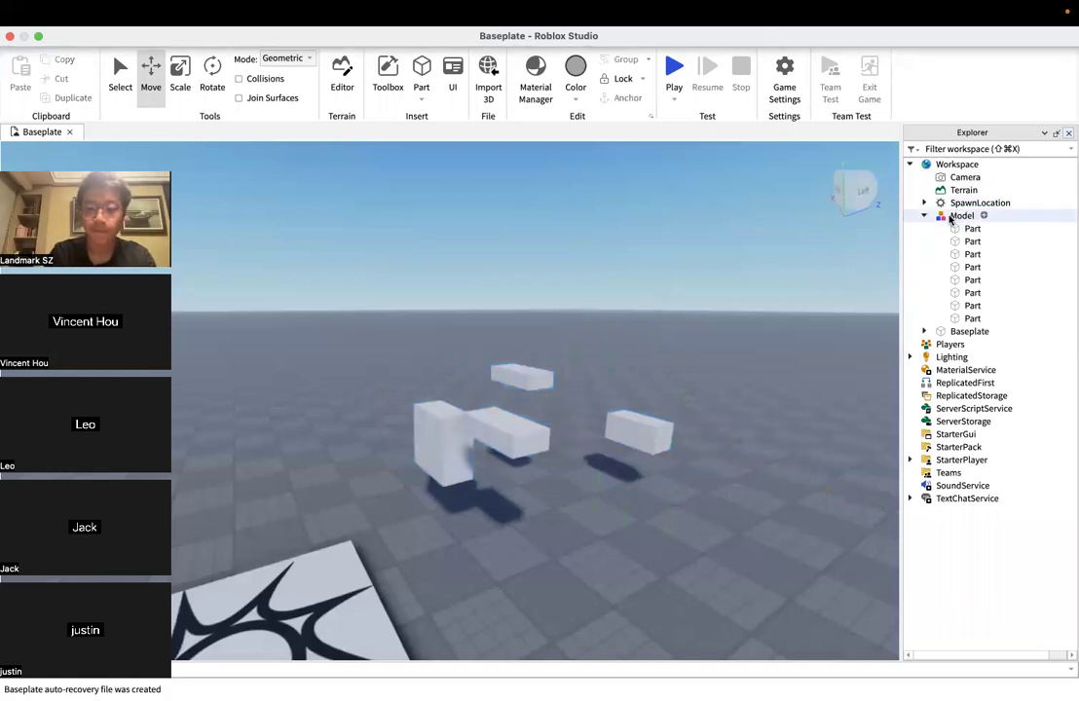
pyautogui.click(925, 216)
# Switch to the presentation, page ahead to the Properties slide and go back to the Explorer opening instructions
pyautogui.hotkey('ctrl', 'Left')
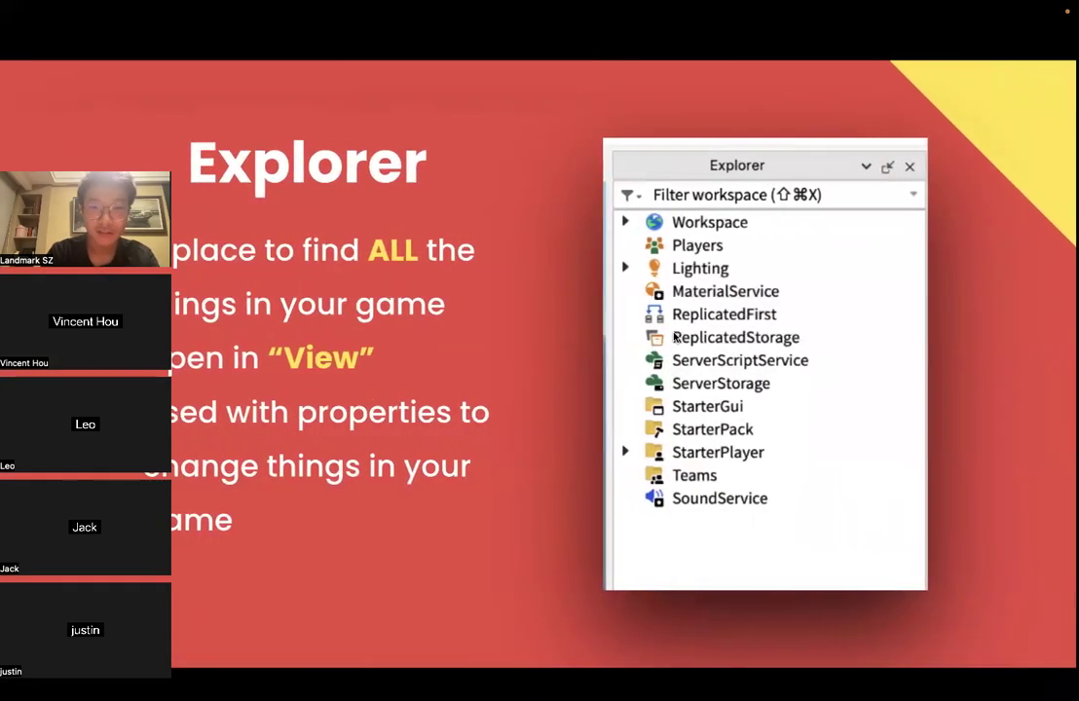
pyautogui.press('Right')
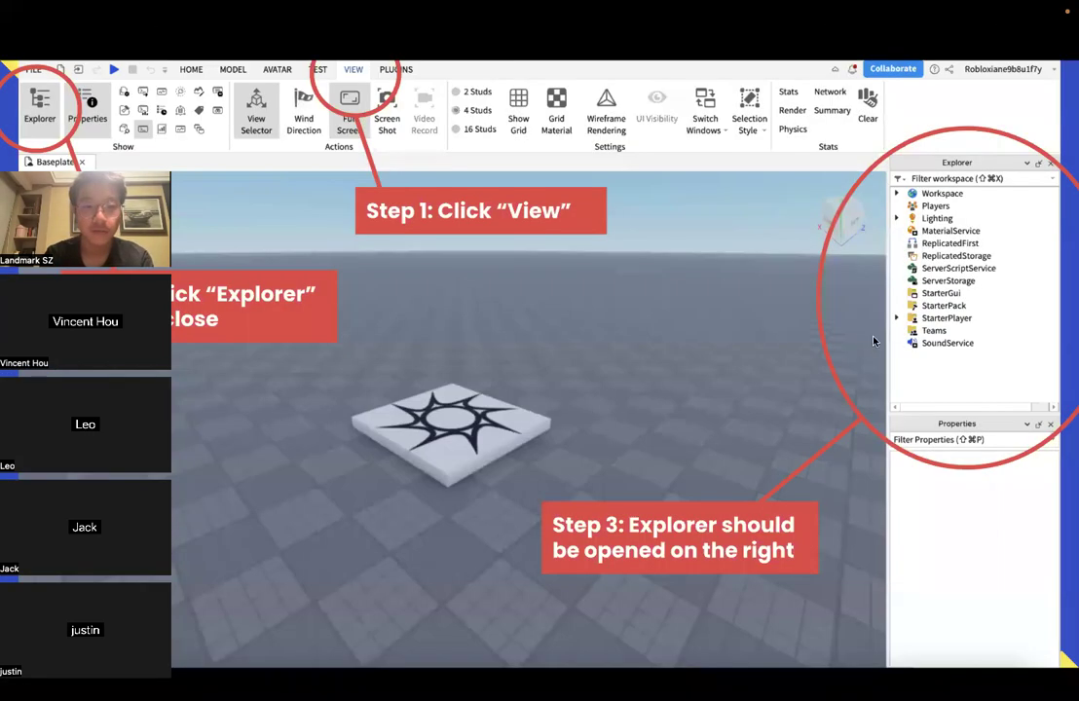
pyautogui.press('Right')
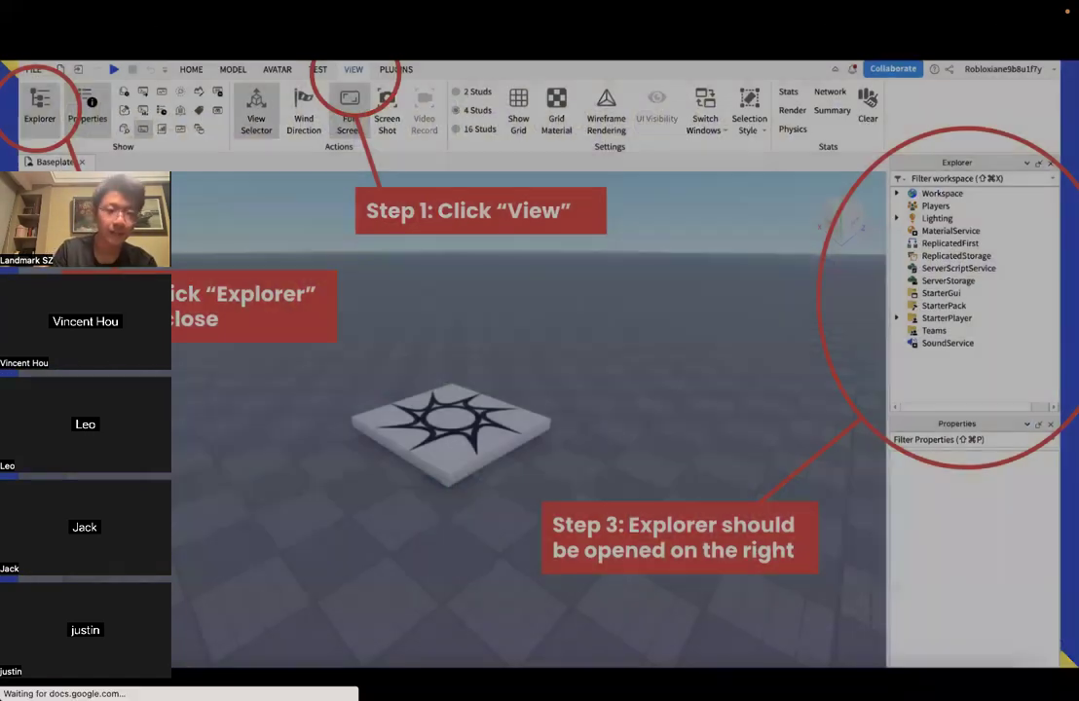
pyautogui.press('Right')
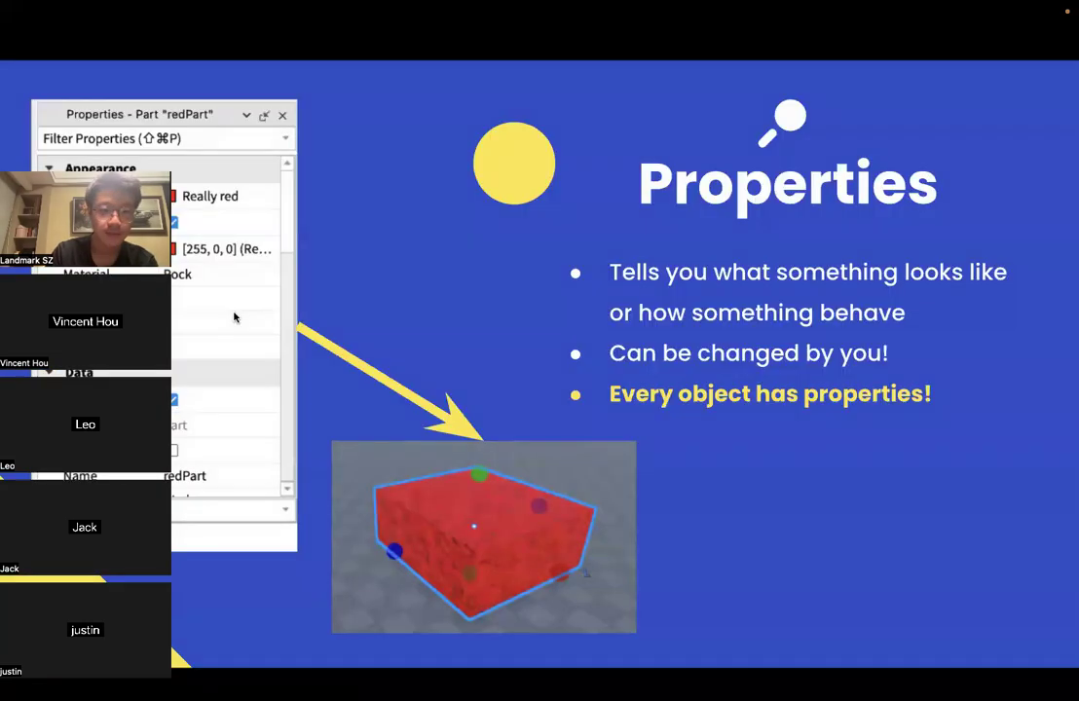
pyautogui.press('Left')
pyautogui.press('Left')
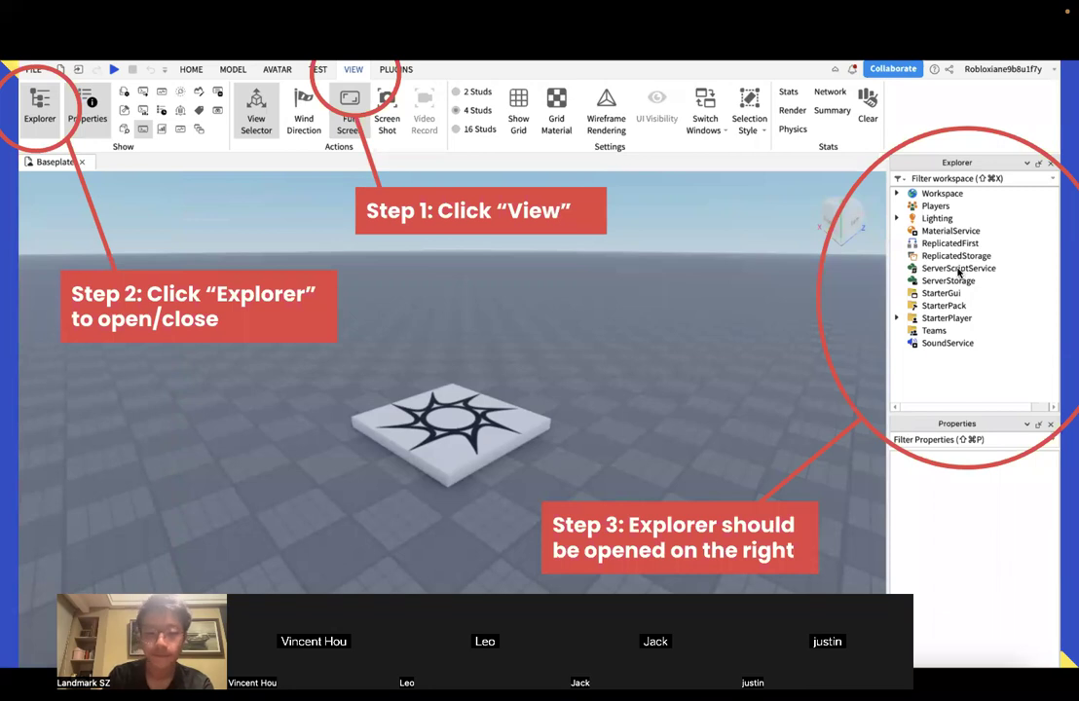
# Advance the presentation past the "What are properties/objects?" slide and settle on the Properties slide
pyautogui.press('Right')
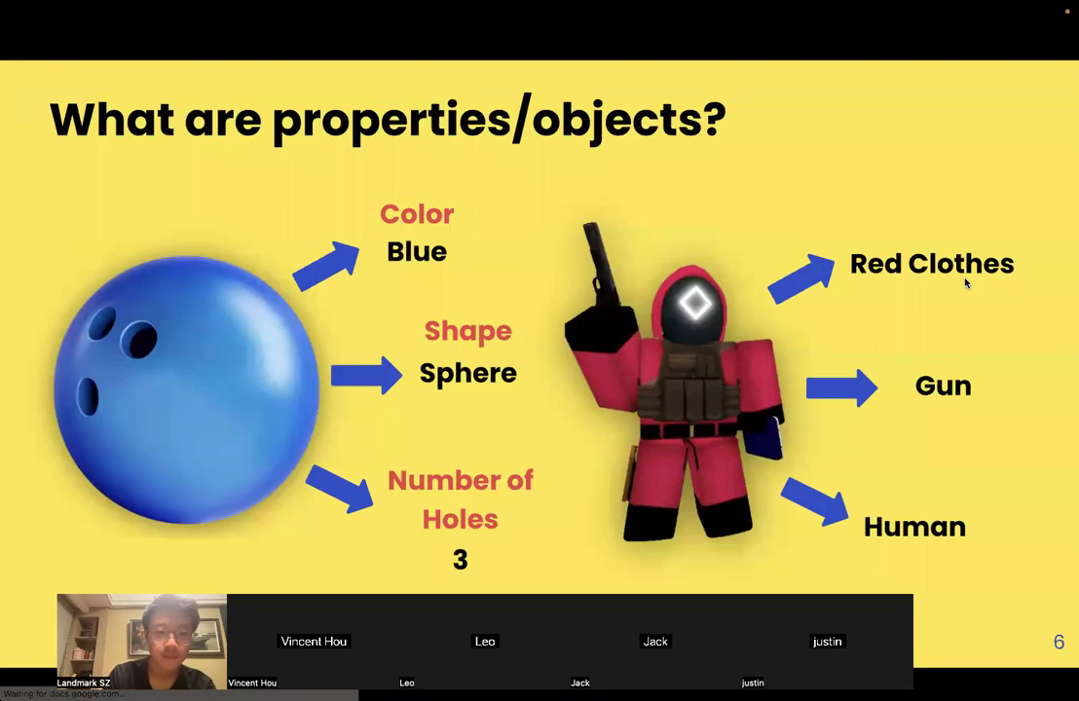
pyautogui.press('Right')
pyautogui.press('Right')
pyautogui.press('Right')
pyautogui.press('Right')
pyautogui.press('Left')
pyautogui.press('Left')
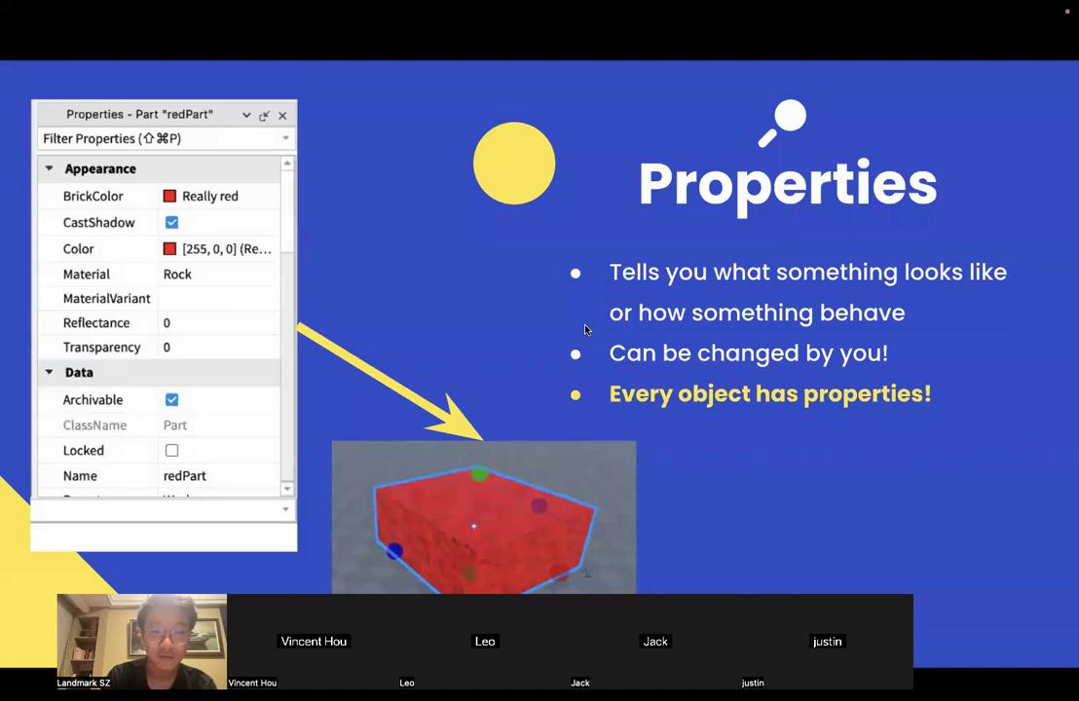
pyautogui.press('Left')
pyautogui.press('Right')
# Switch to Roblox Studio, show the View options containing Properties, deselect the model and return to the Properties slide
pyautogui.hotkey('ctrl', 'Right')
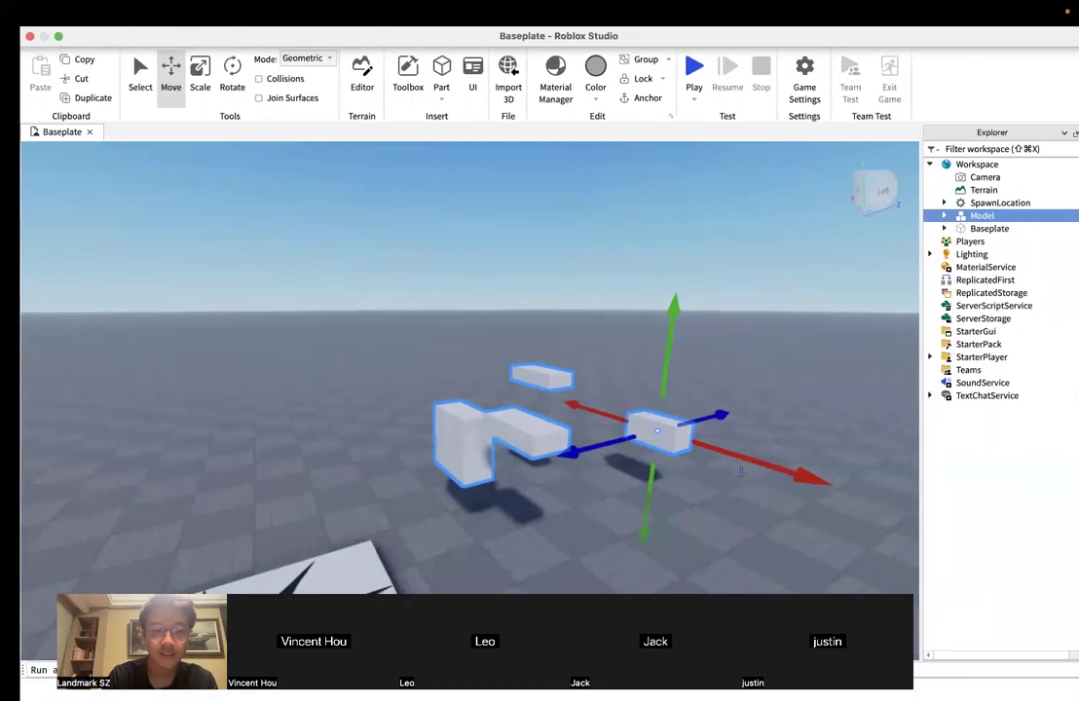
pyautogui.moveTo(350, 7)
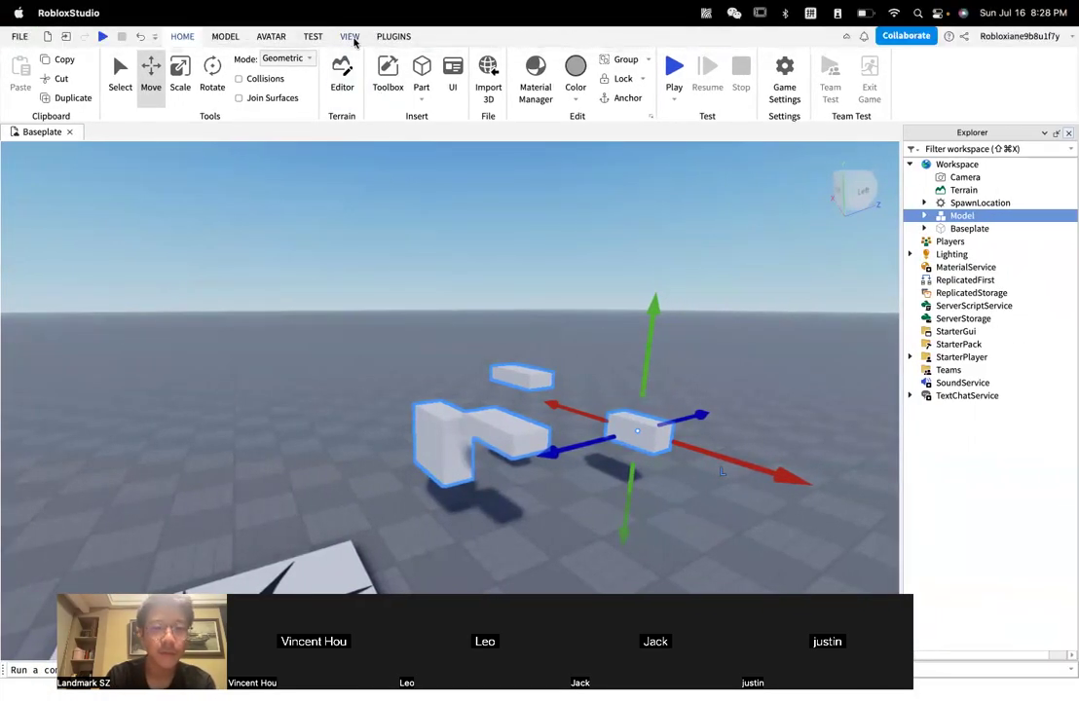
pyautogui.click(349, 36)
pyautogui.click(446, 318)
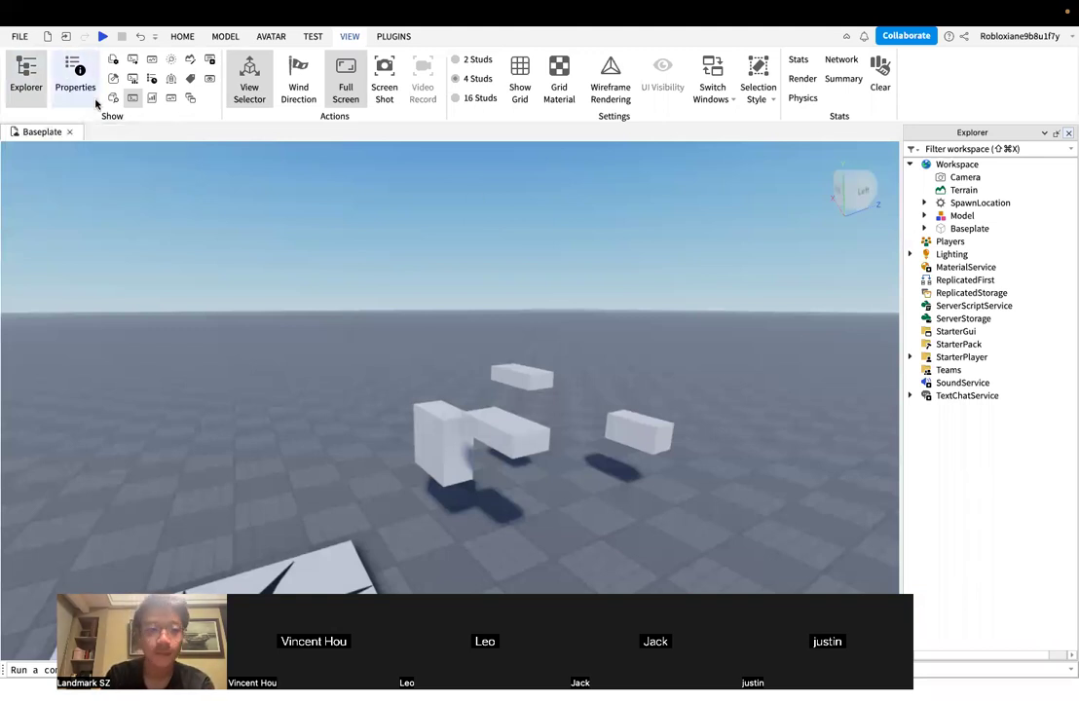
pyautogui.hotkey('ctrl', 'Left')
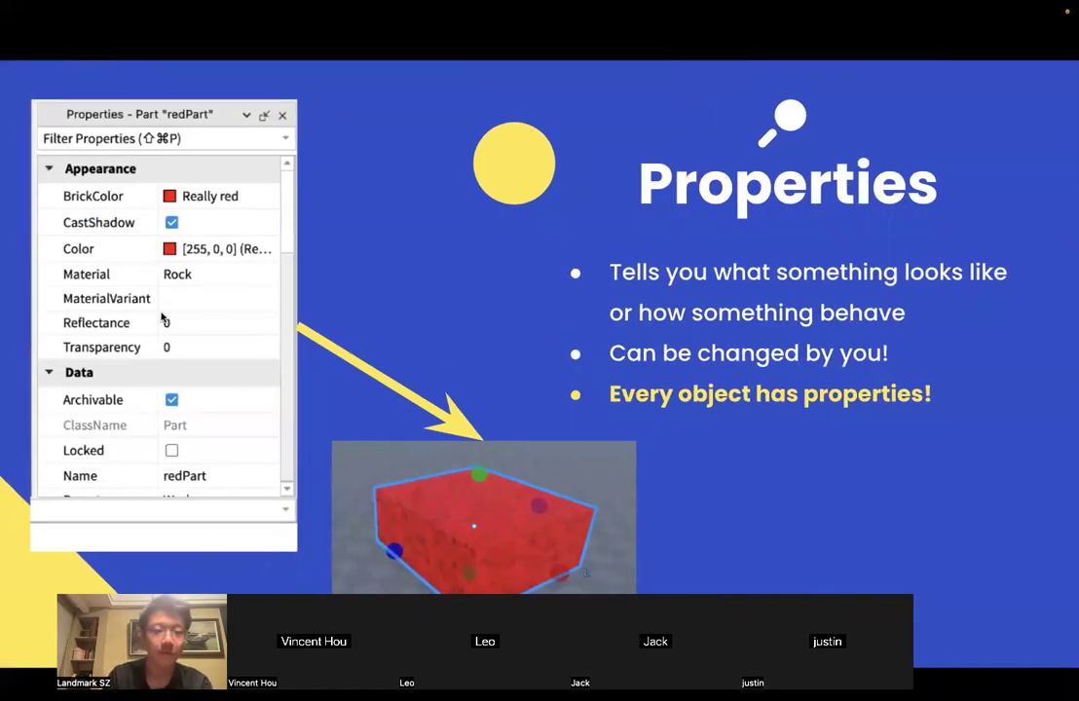
# Show the "What are properties/objects?" slide, switch to Roblox Studio and delete the Model from the Workspace
pyautogui.press('Right')
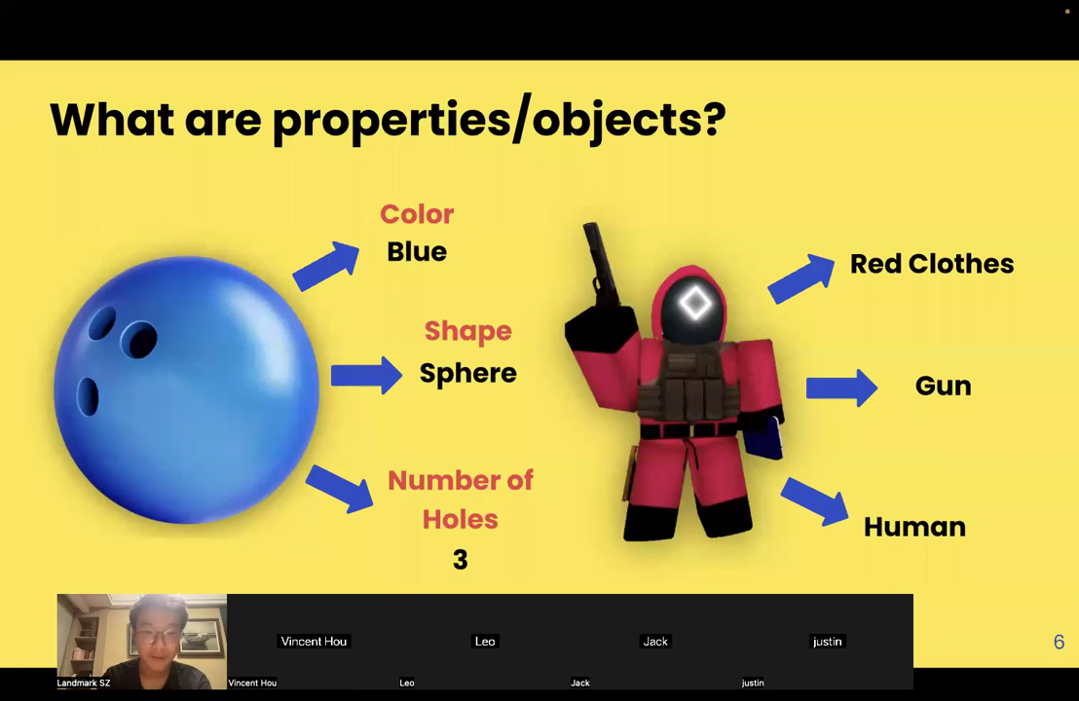
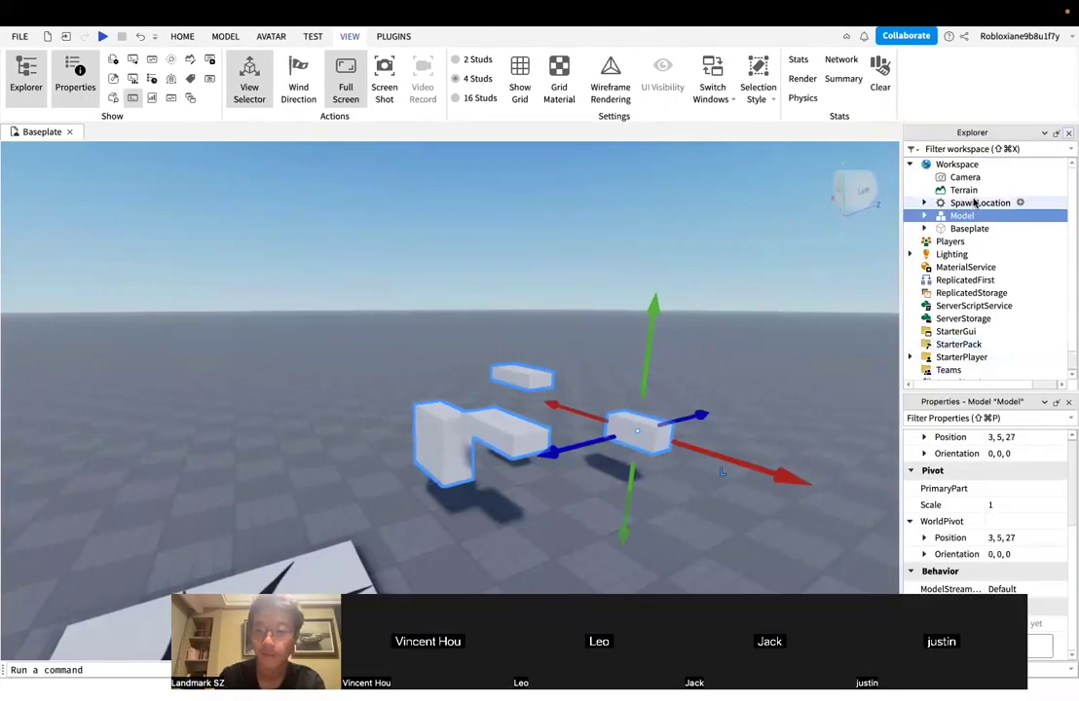
pyautogui.click(189, 37)
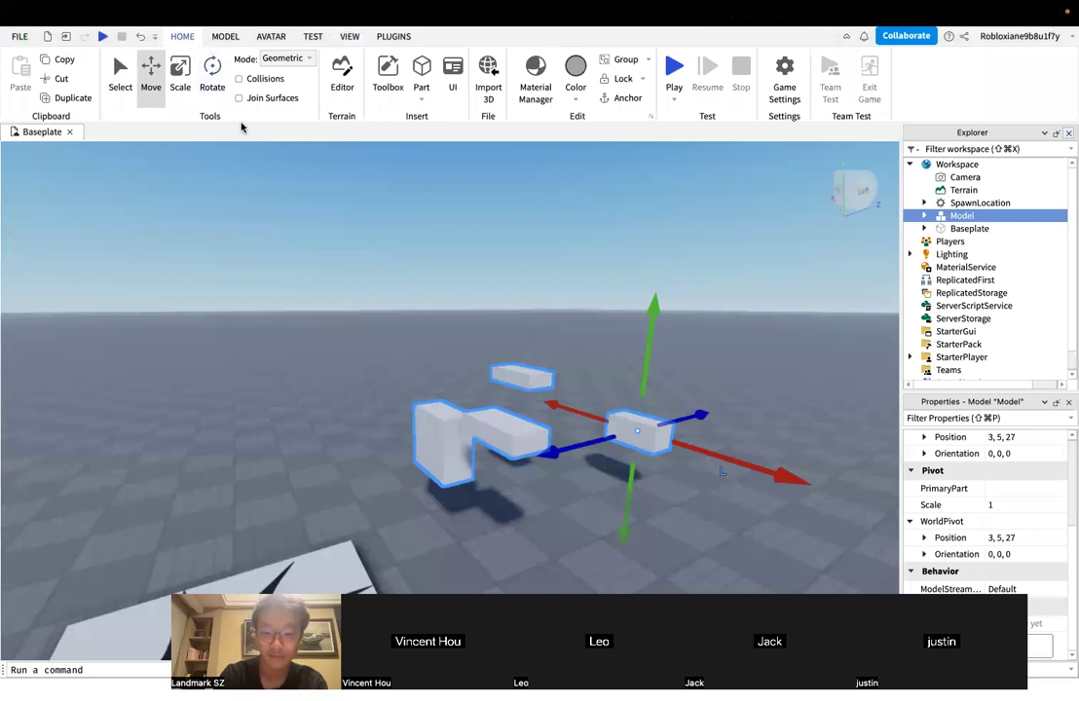
pyautogui.press('Delete')
# Browse the list of object types that can be inserted into the Workspace
pyautogui.click(957, 164)
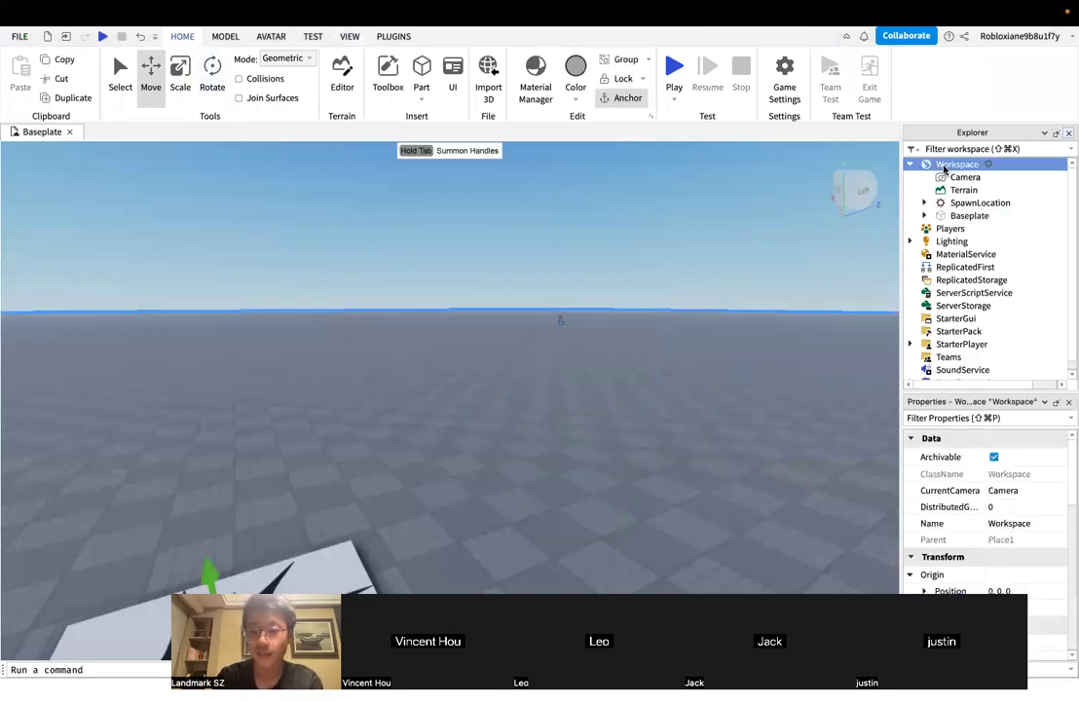
pyautogui.click(987, 164)
pyautogui.click(967, 165)
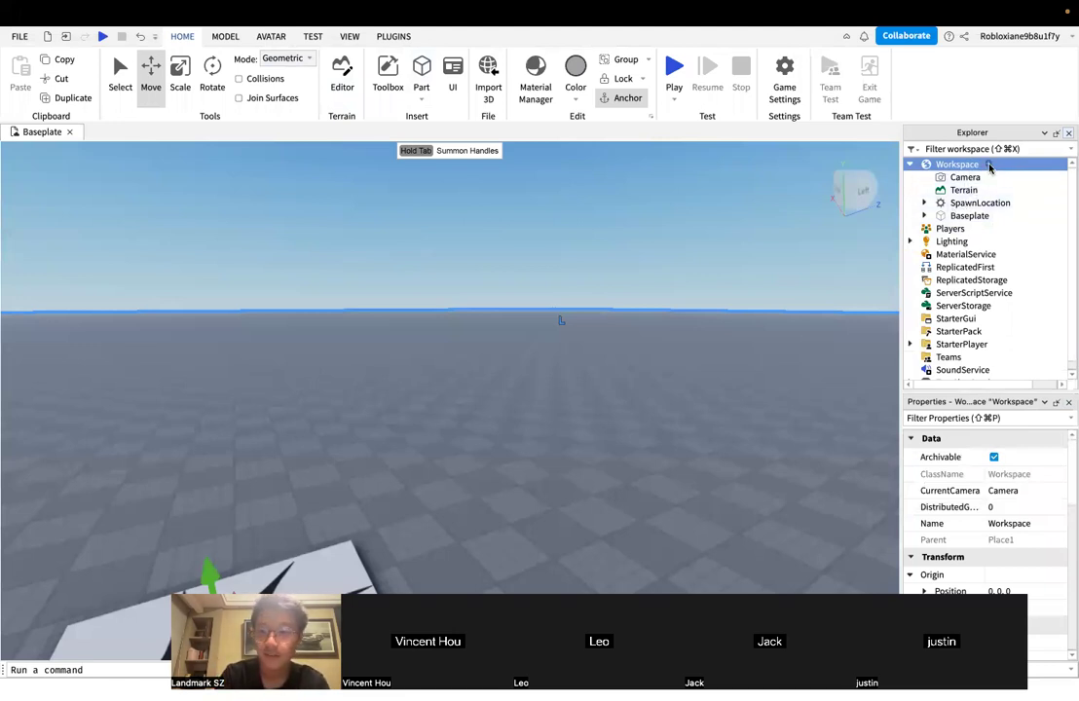
pyautogui.click(990, 166)
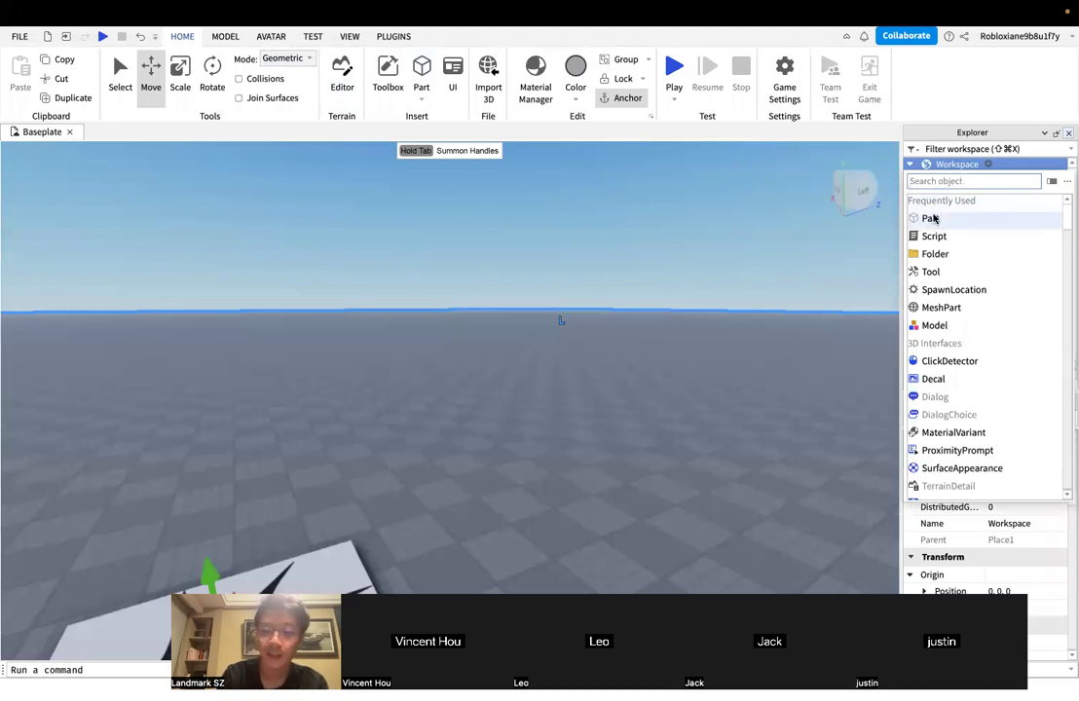
pyautogui.scroll(-3, 935, 195)
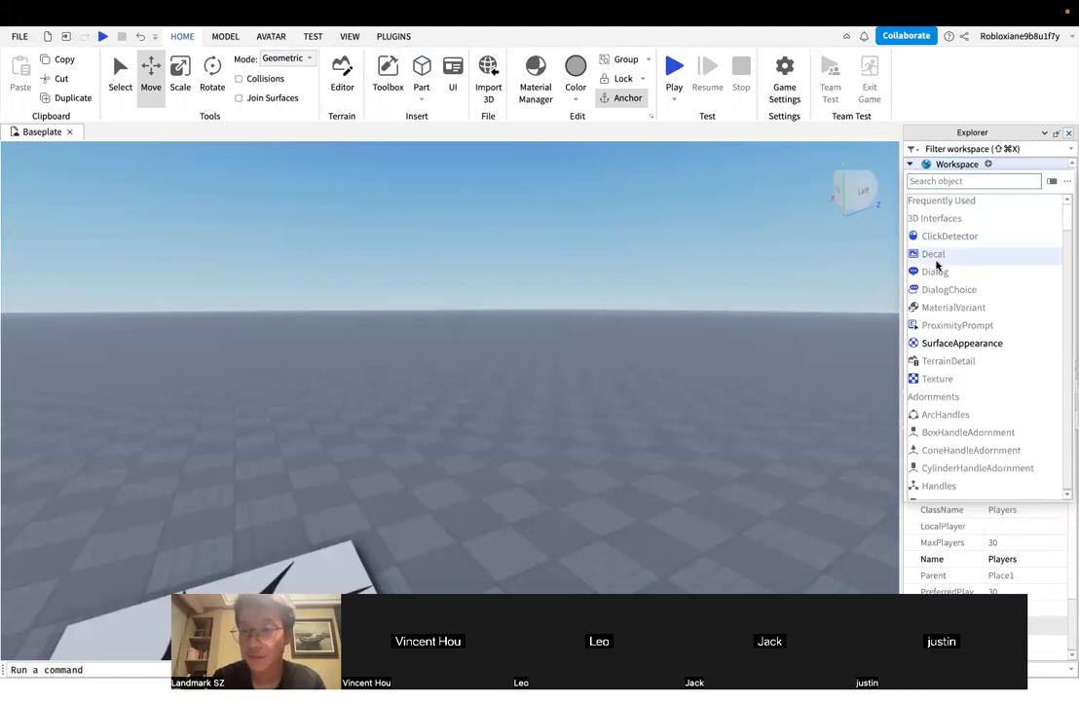
pyautogui.scroll(-10, 997, 315)
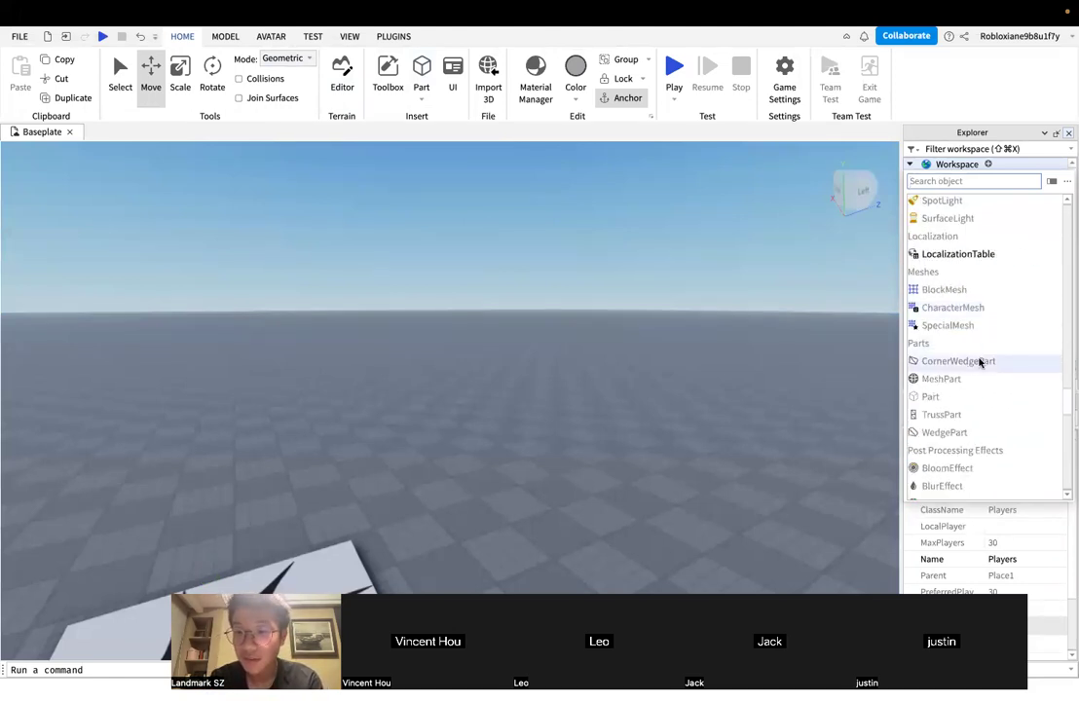
pyautogui.scroll(10, 978, 362)
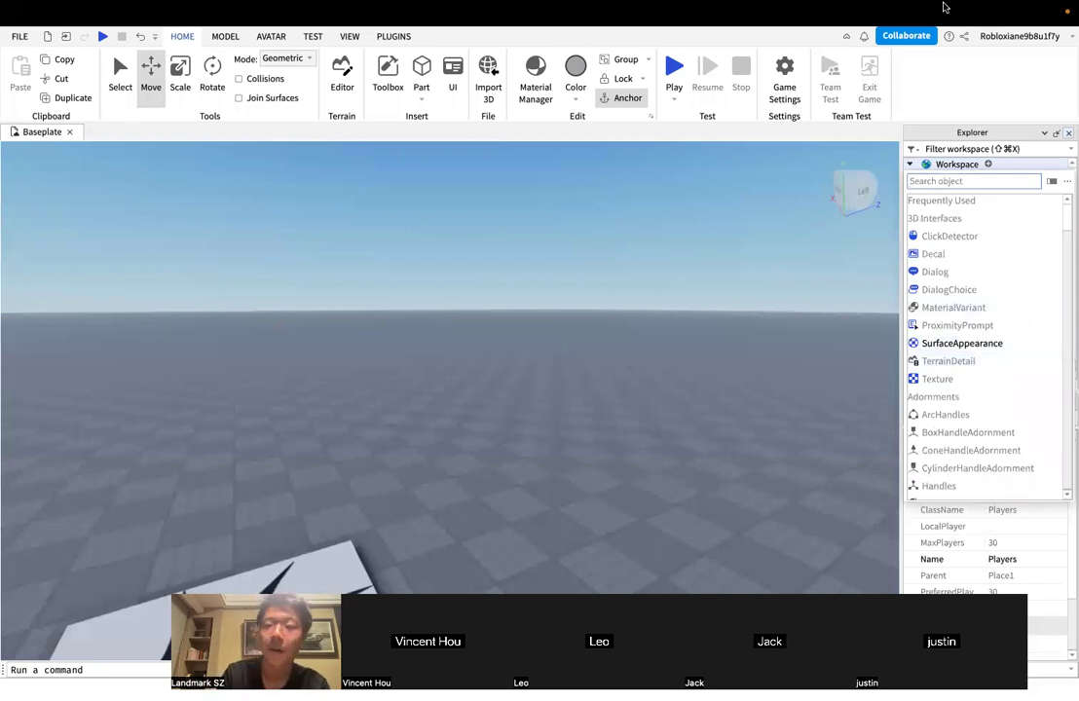
# Switch the keyboard input source to U.S. and insert a Part into the Workspace by searching for "Part"
pyautogui.click(811, 12)
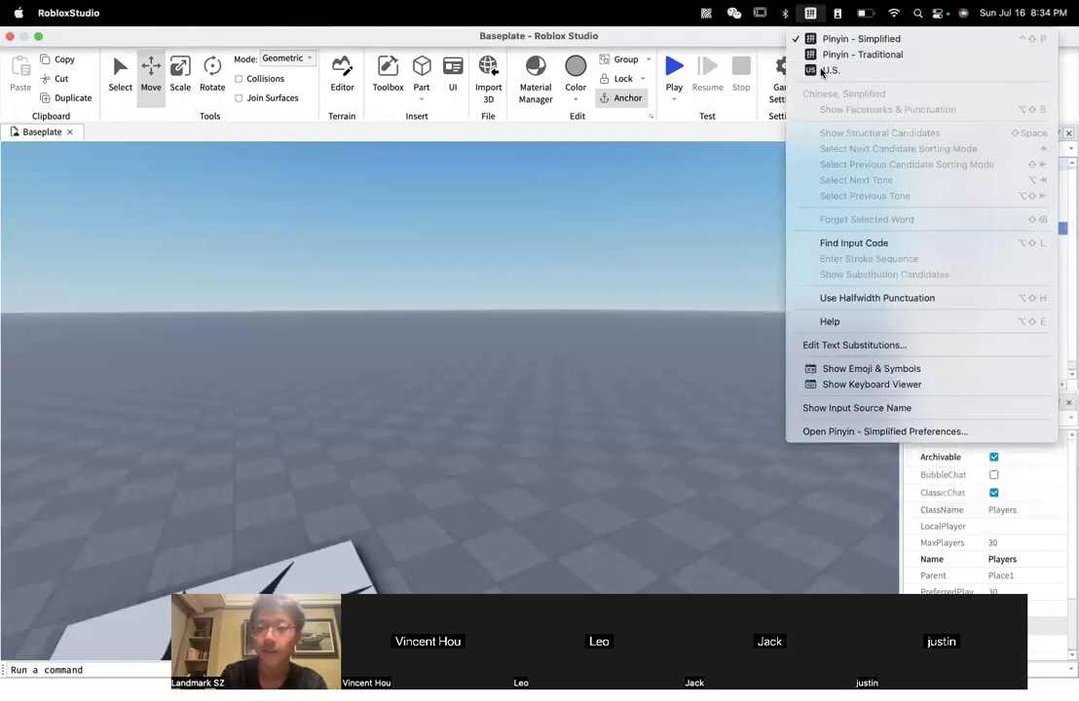
pyautogui.click(828, 70)
pyautogui.click(960, 164)
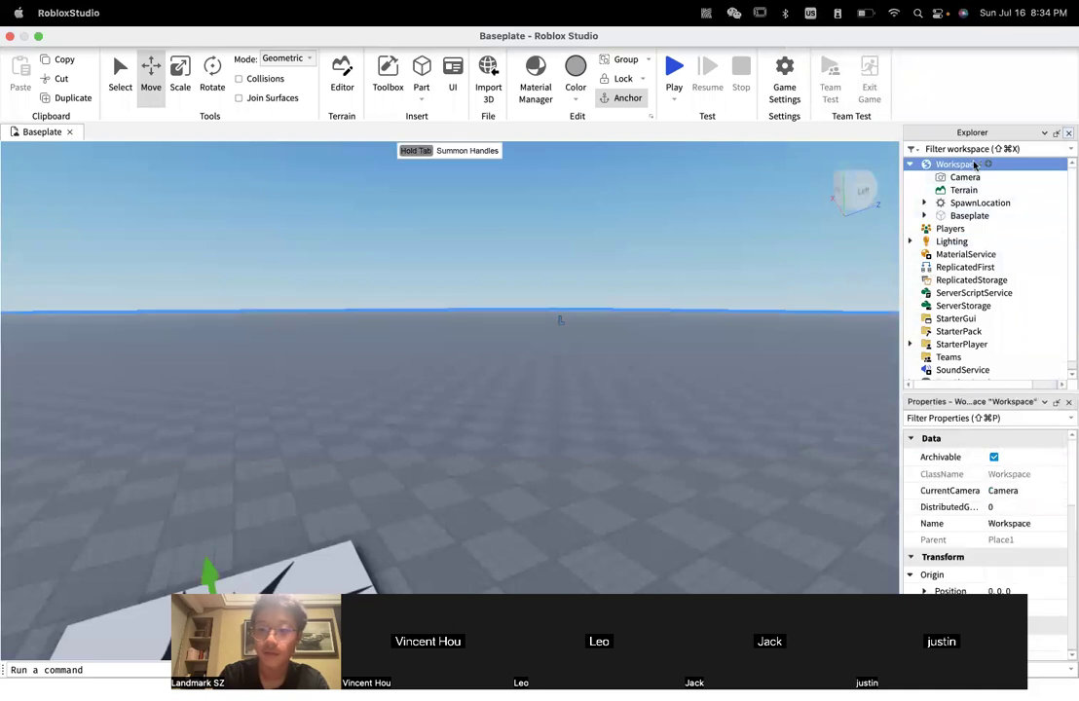
pyautogui.click(987, 164)
pyautogui.write('pa')
pyautogui.press('BackSpace')
pyautogui.press('BackSpace')
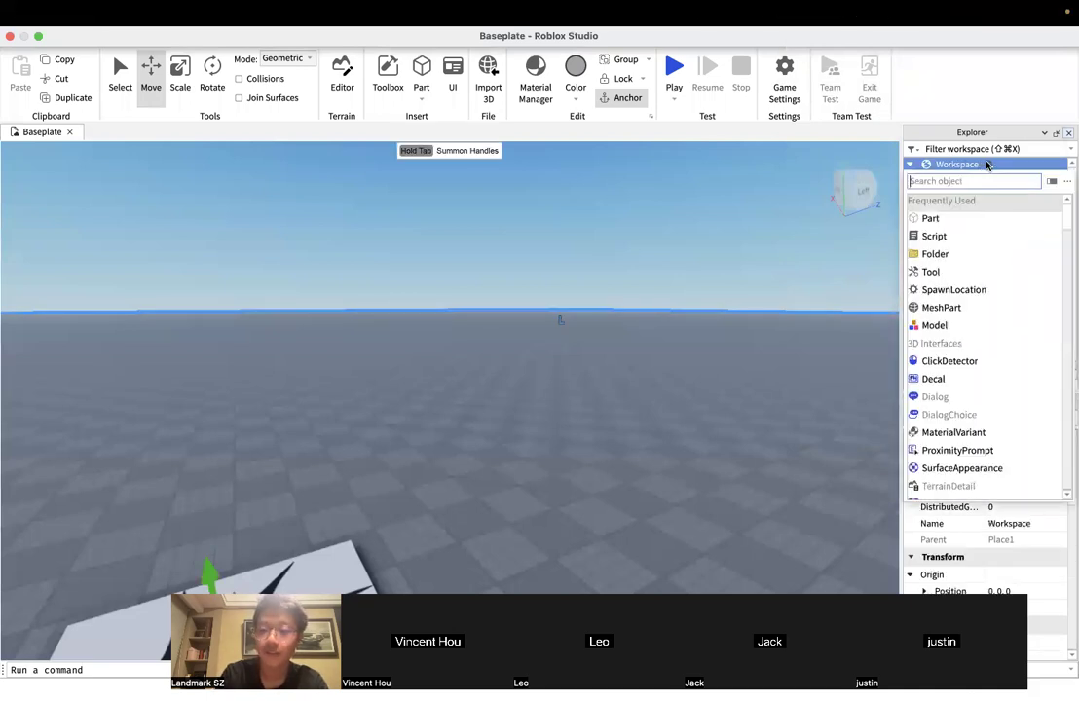
pyautogui.write('Part')
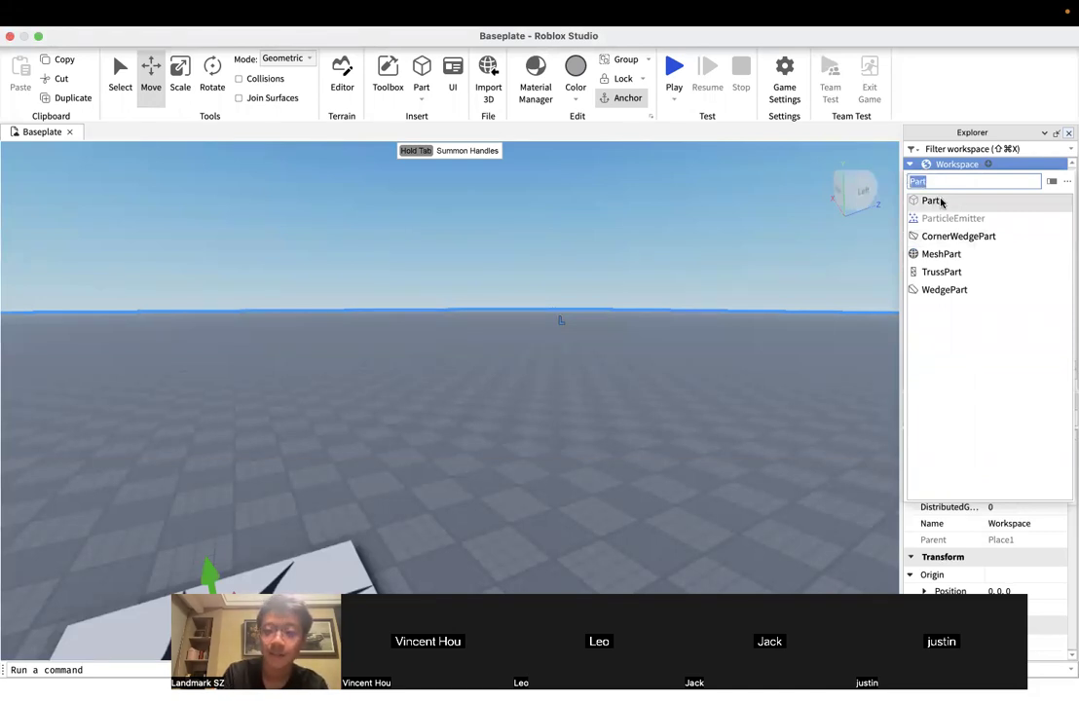
pyautogui.click(935, 201)
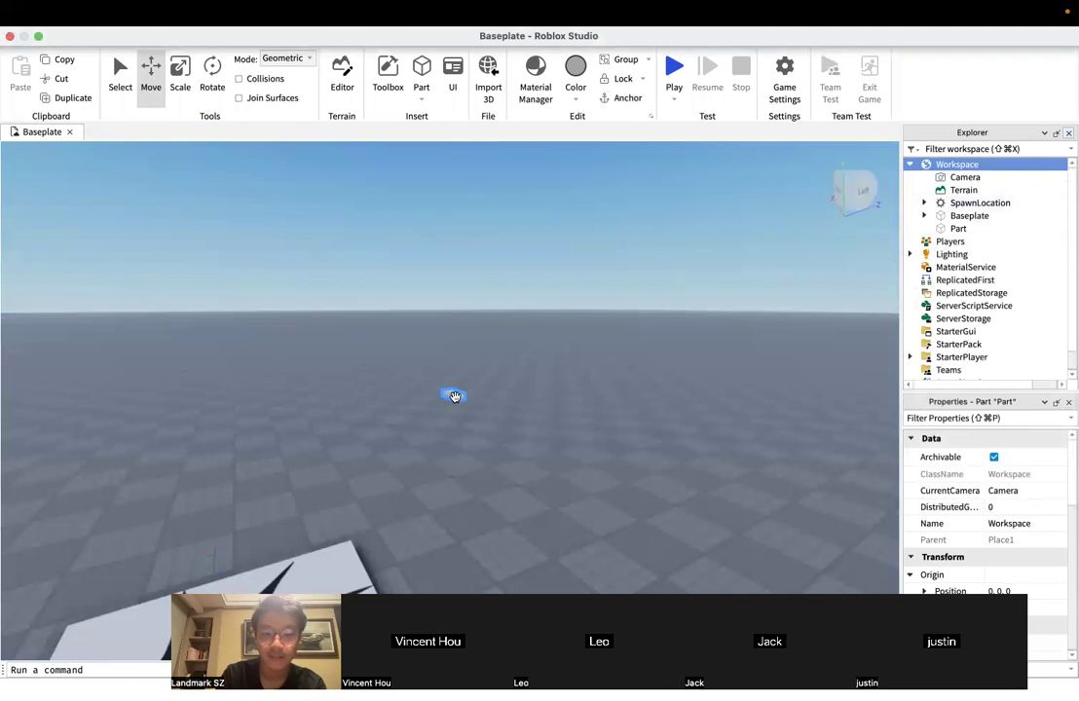
# Select the new part, look through its properties and compare them with the Properties slide in the presentation
pyautogui.click(453, 394)
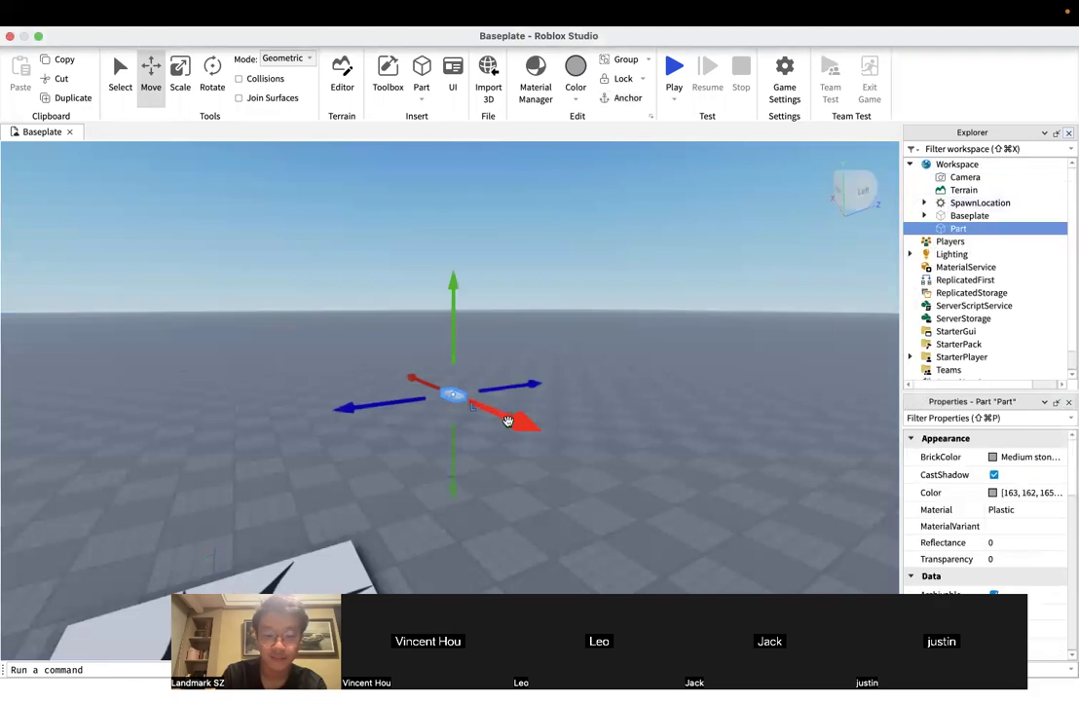
pyautogui.click(674, 276)
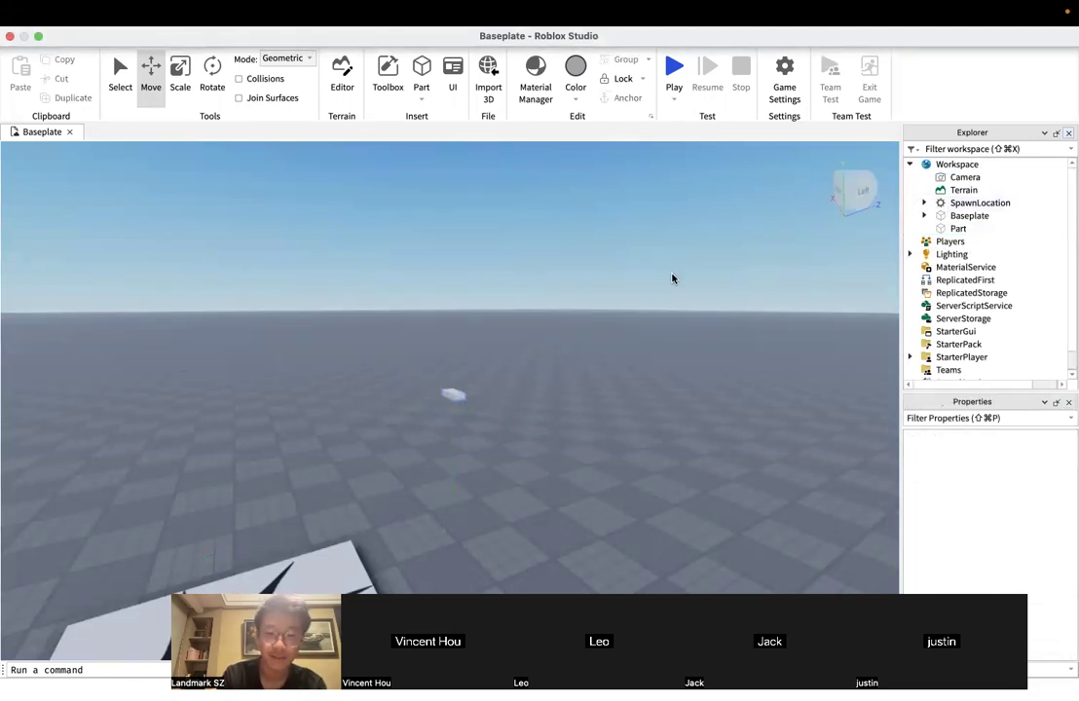
pyautogui.click(456, 397)
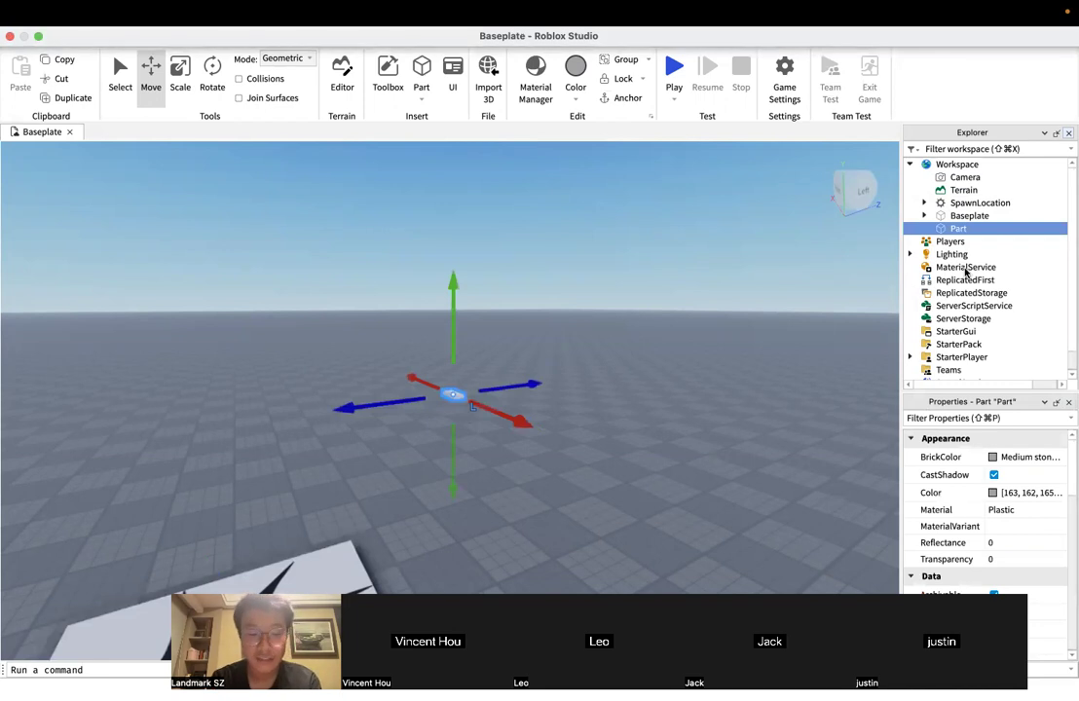
pyautogui.moveTo(225, 677); pyautogui.dragTo(72, 553)
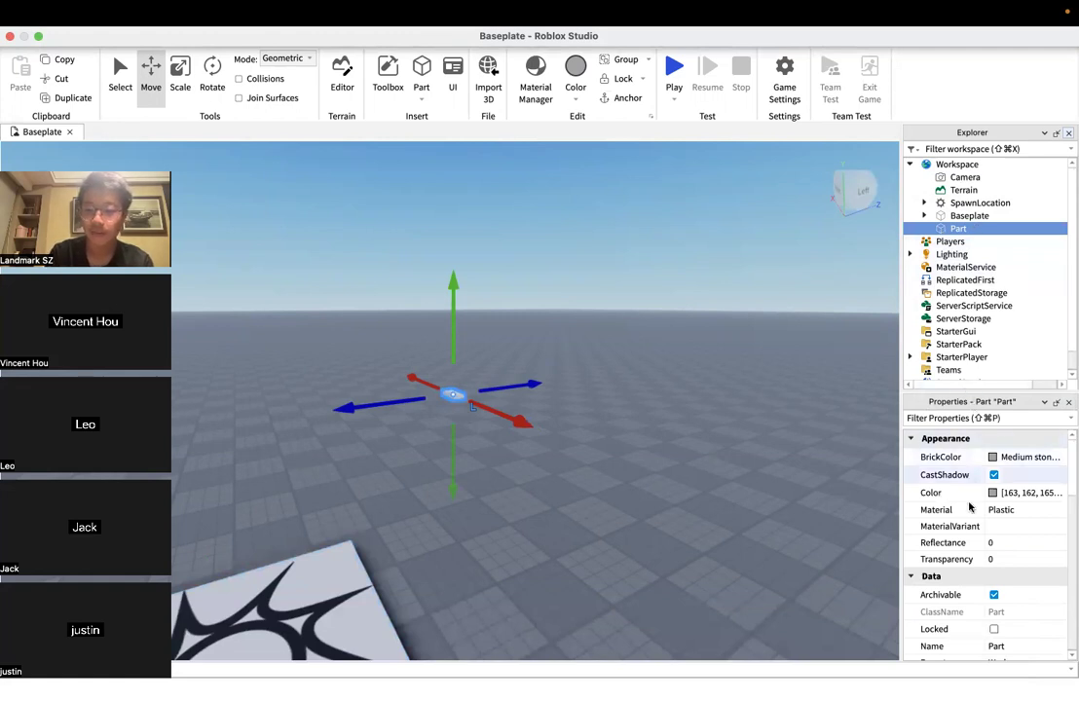
pyautogui.scroll(-3, 978, 552)
pyautogui.scroll(3, 979, 552)
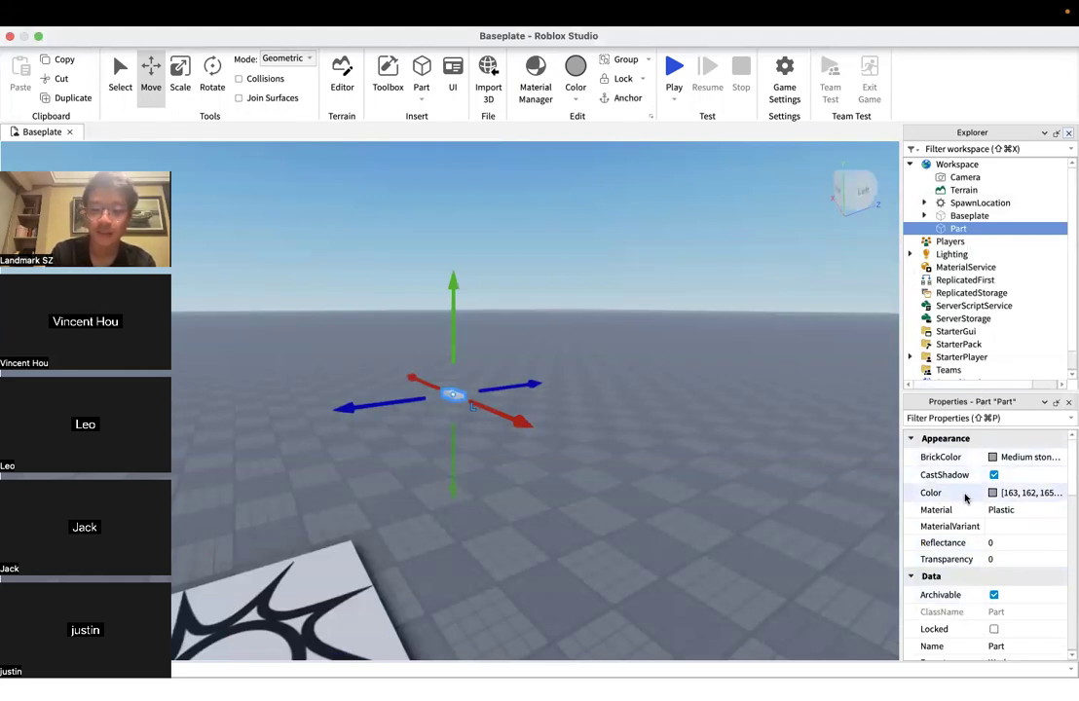
pyautogui.hotkey('ctrl', 'Left')
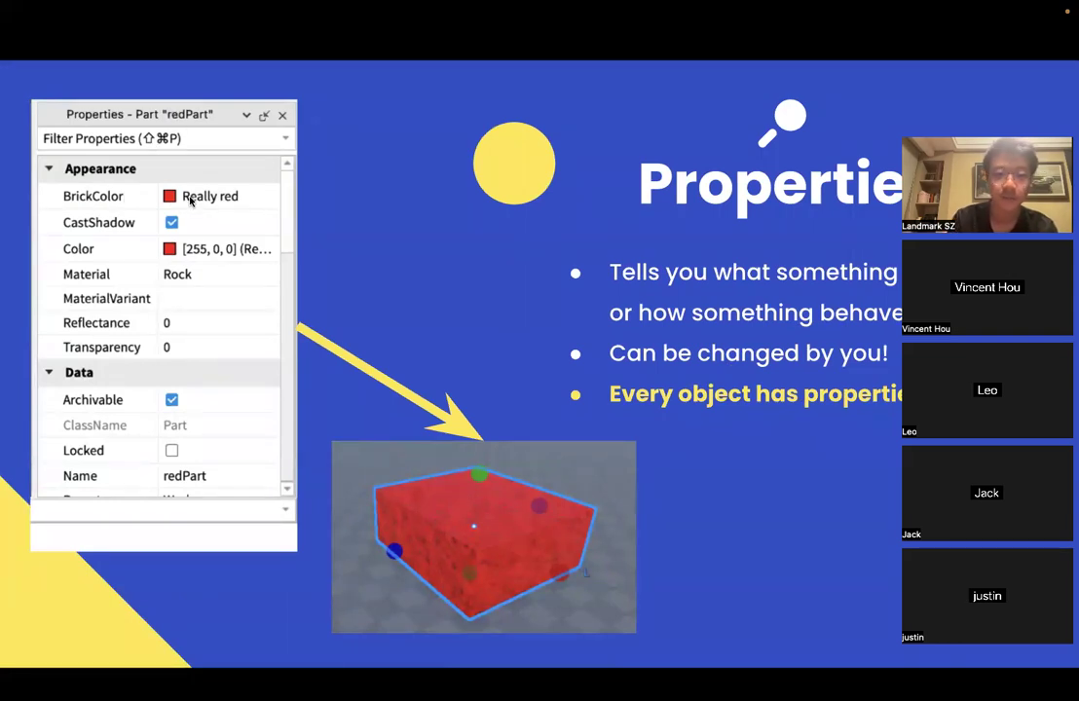
pyautogui.hotkey('ctrl', 'Right')
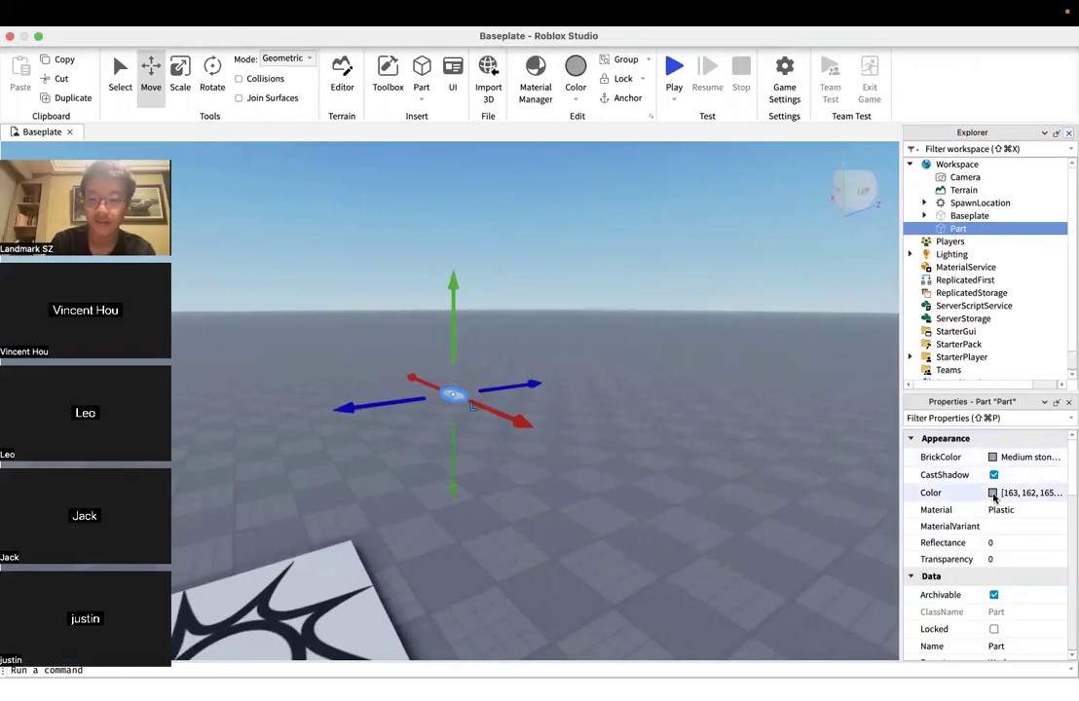
# Open and dismiss the part's Color picker, and set its BrickColor to Baby blue
pyautogui.click(994, 493)
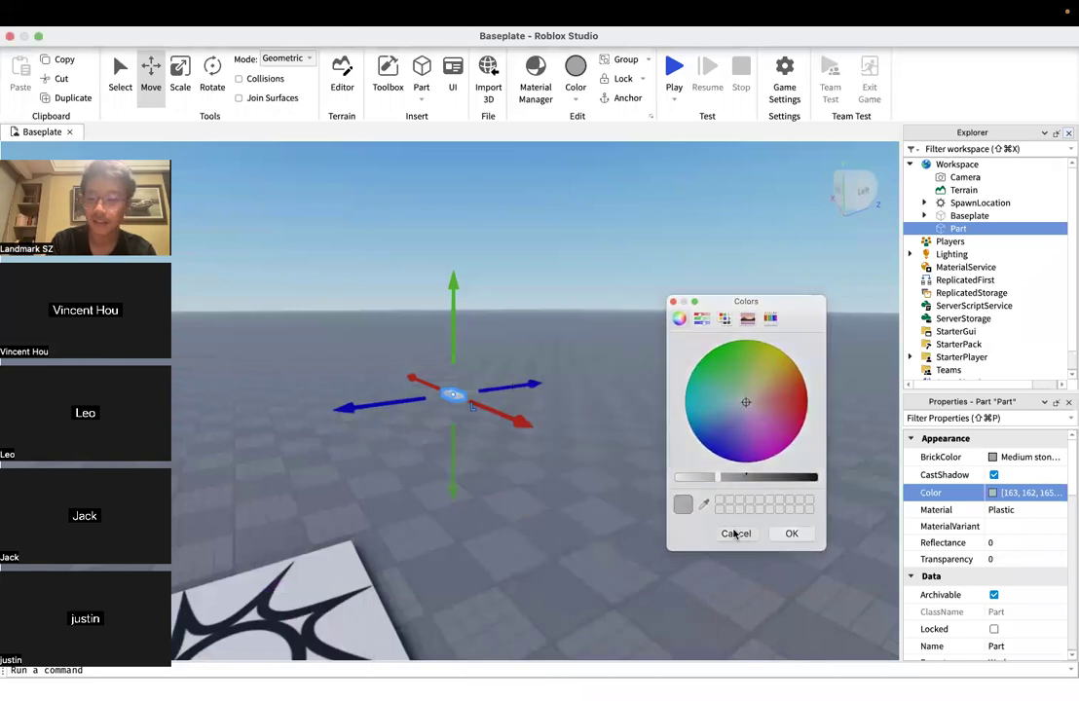
pyautogui.click(736, 534)
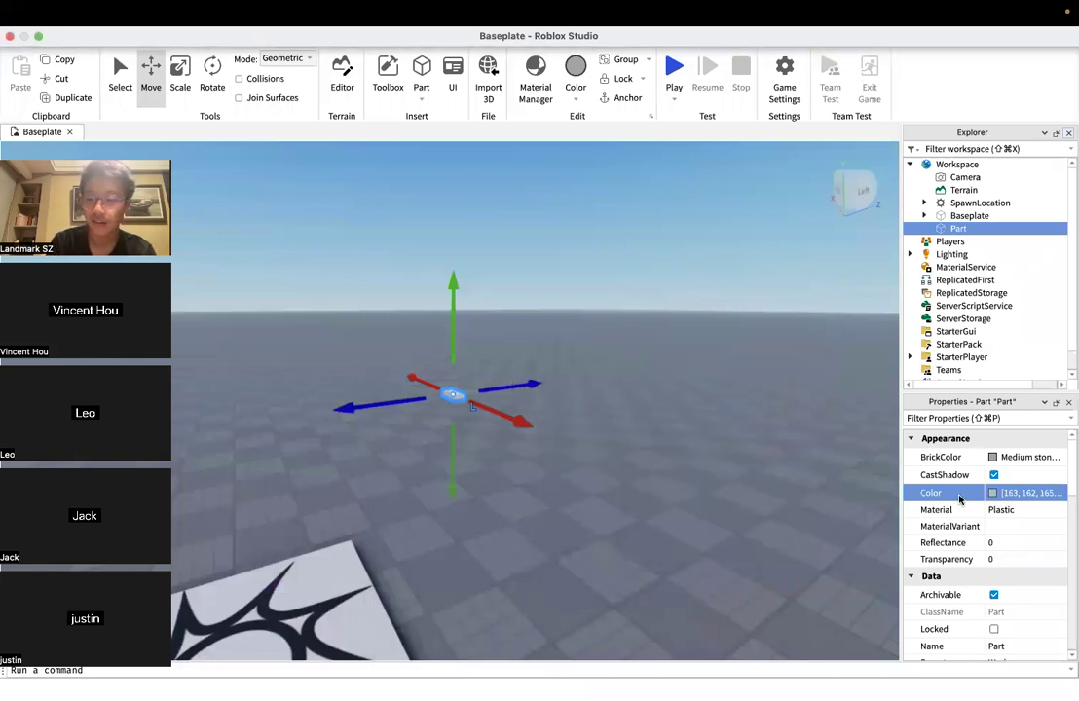
pyautogui.click(994, 457)
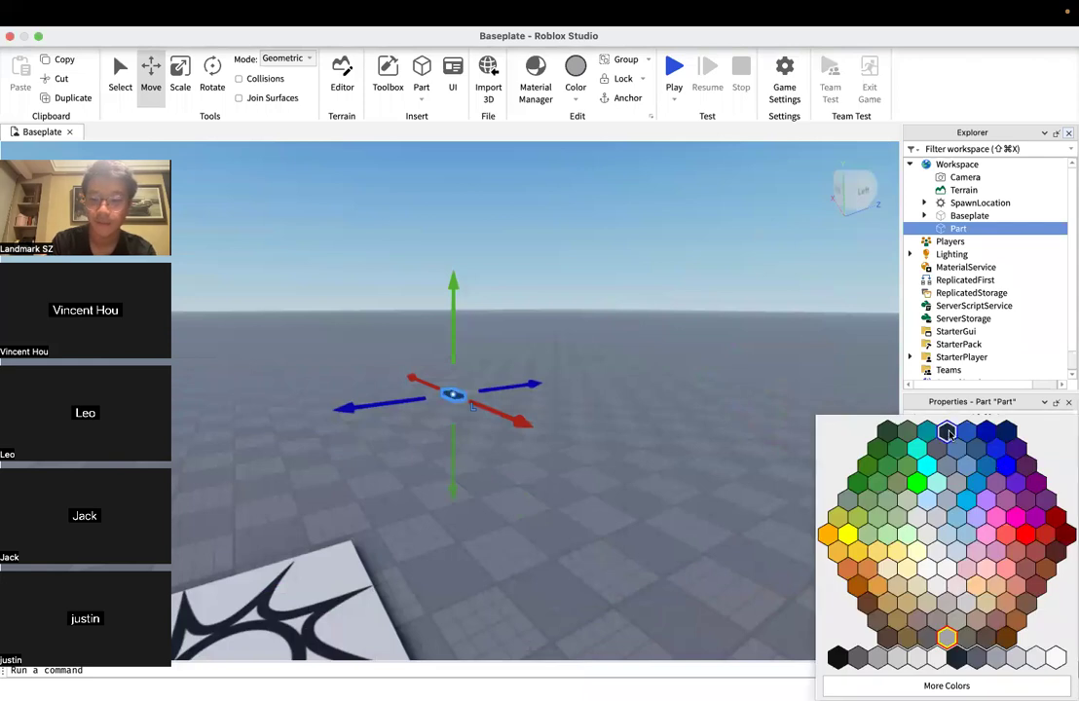
pyautogui.click(970, 539)
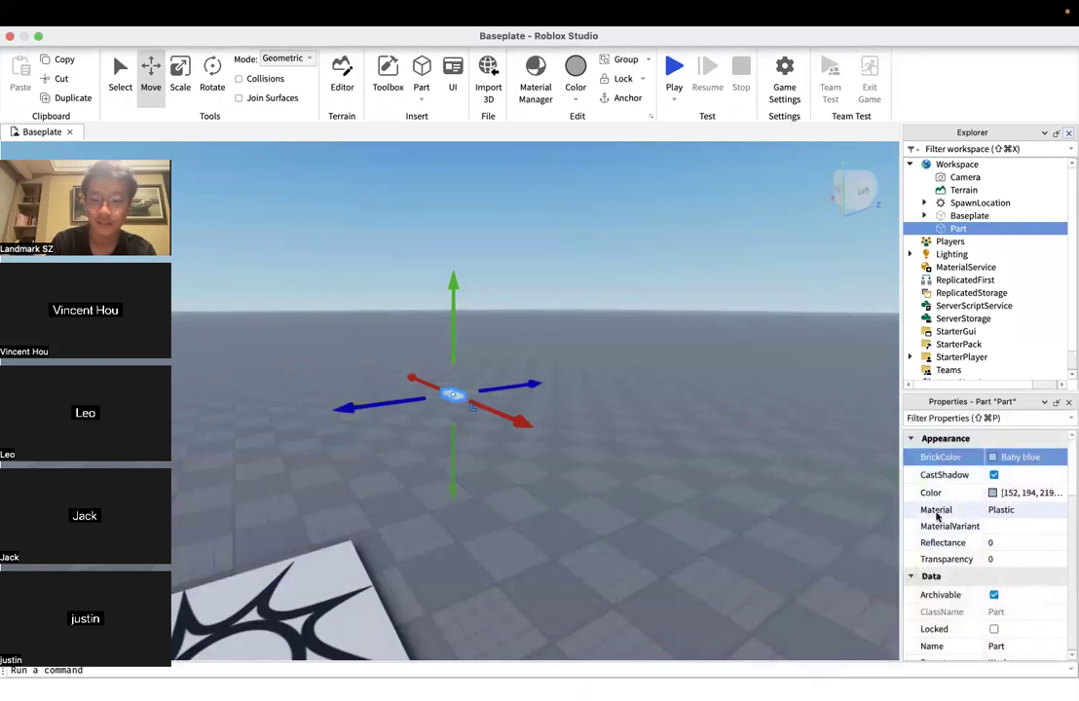
# Set the selected part's BrickColor to Really red and compare it briefly with the Properties slide
pyautogui.scroll(5, 492, 391)
pyautogui.scroll(-15, 492, 391)
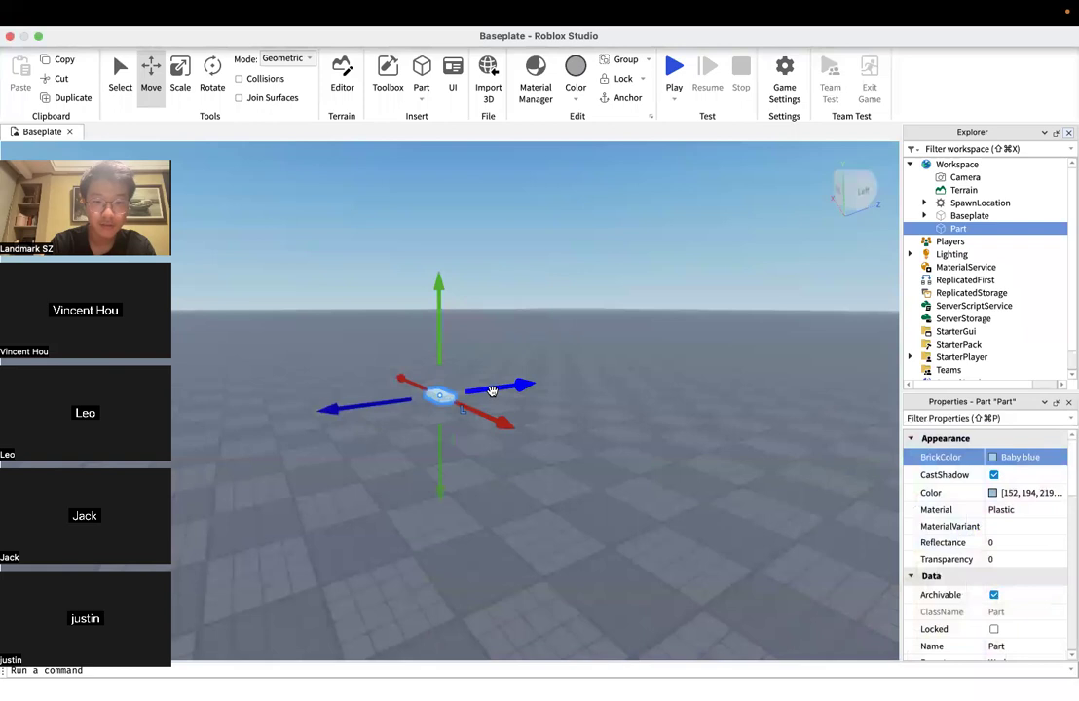
pyautogui.scroll(12, 492, 390)
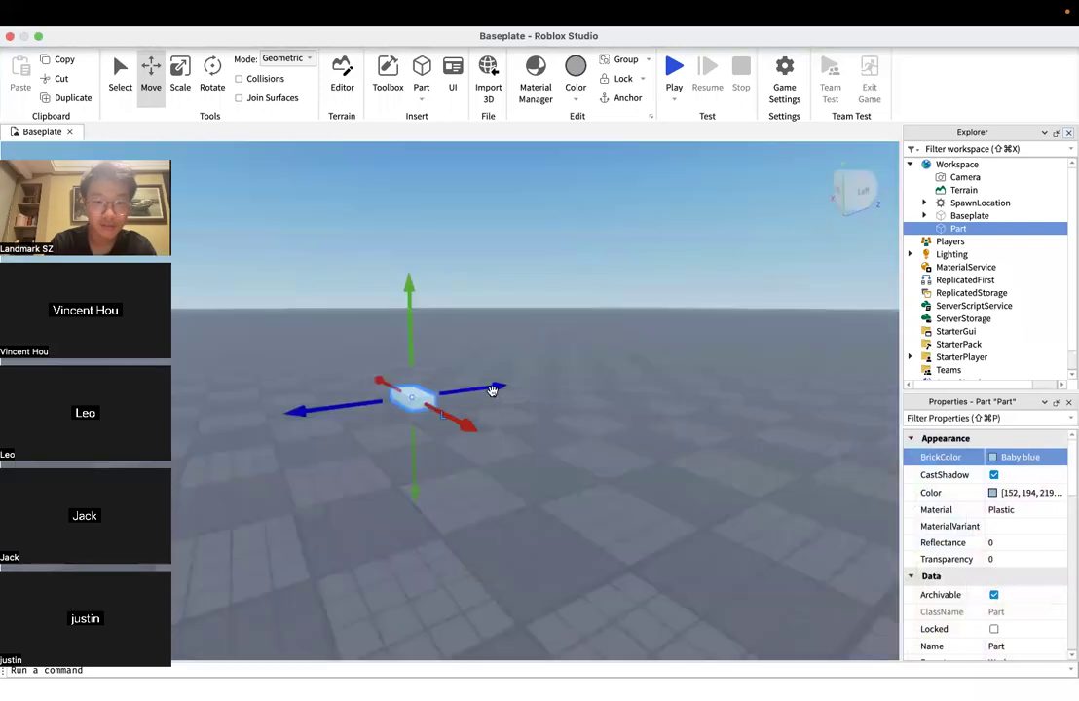
pyautogui.scroll(-2, 493, 387)
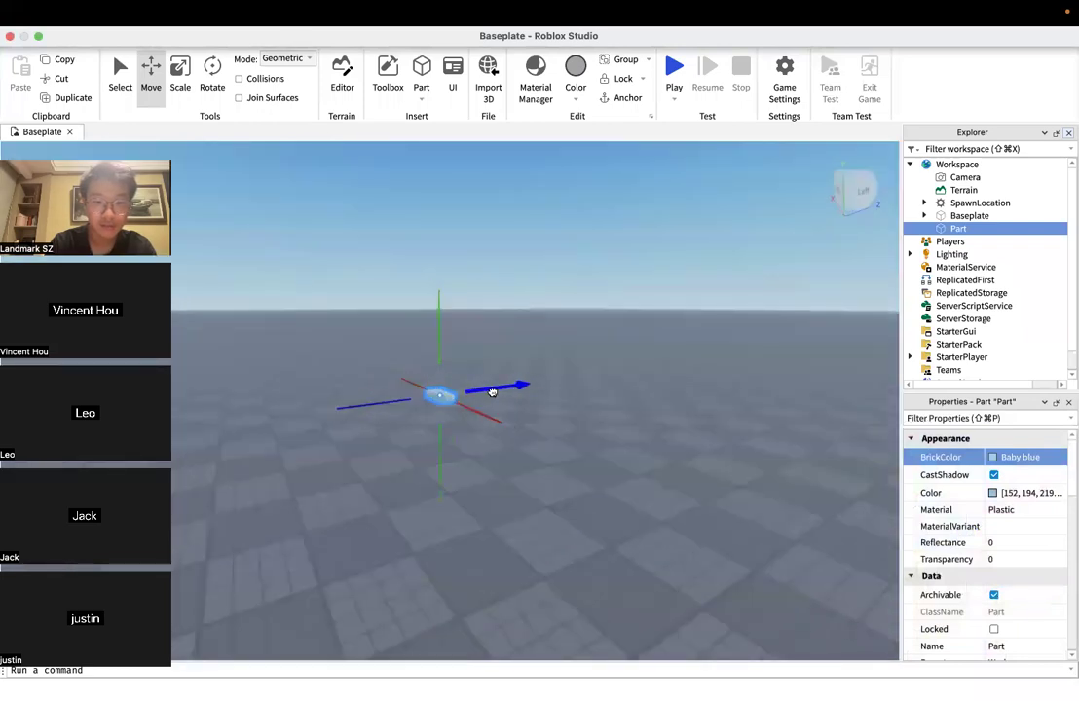
pyautogui.click(514, 361)
pyautogui.press('w')
pyautogui.moveTo(513, 362); pyautogui.dragTo(513, 362, button='right')
pyautogui.click(478, 445)
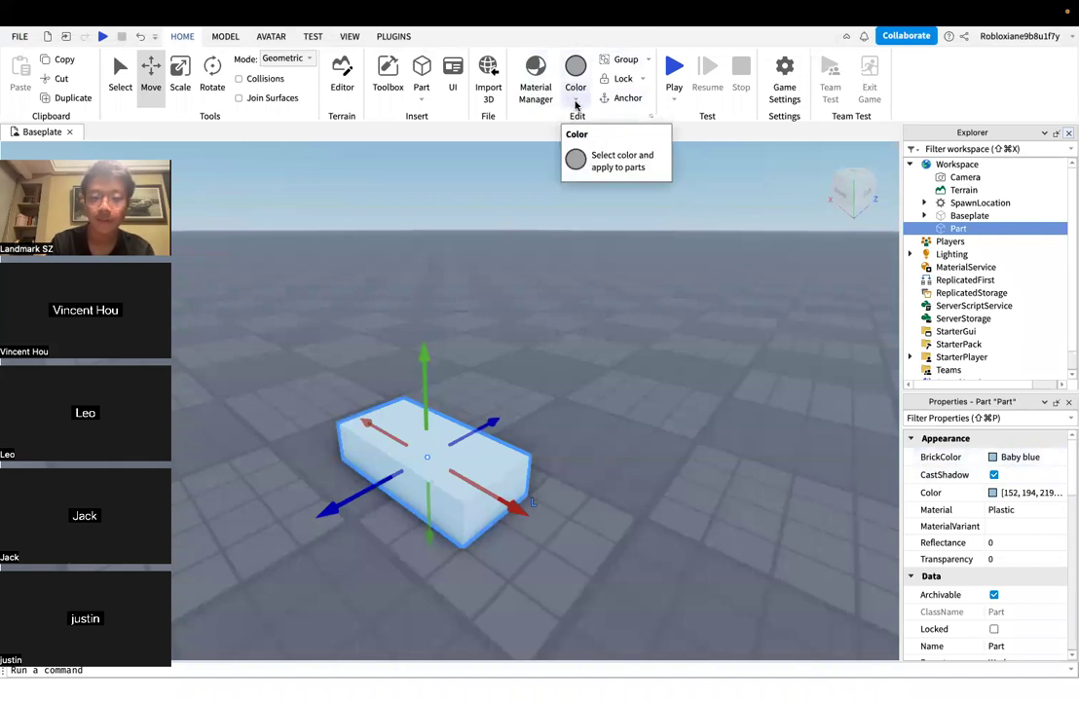
pyautogui.click(994, 458)
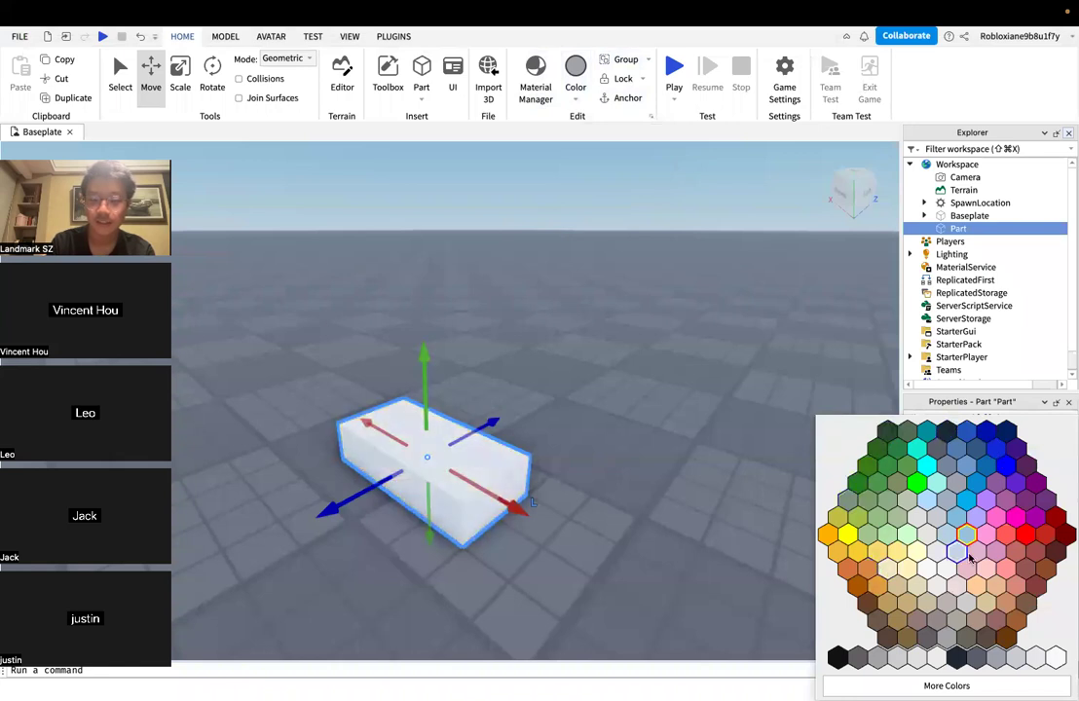
pyautogui.click(1026, 535)
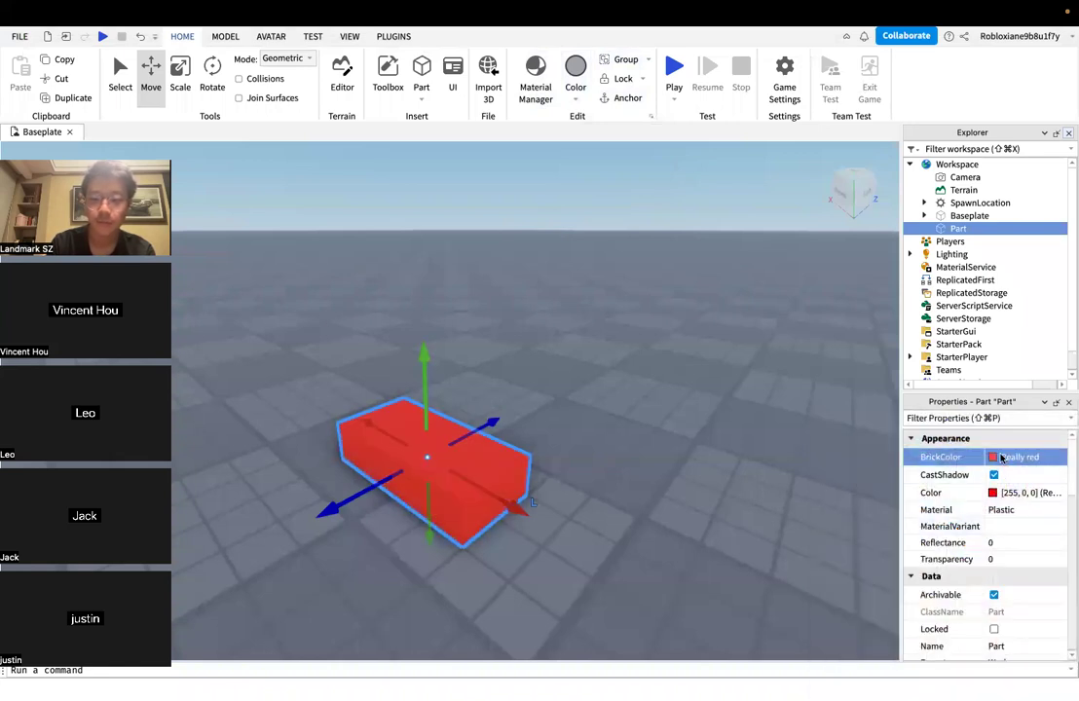
pyautogui.hotkey('ctrl', 'Left')
pyautogui.hotkey('ctrl', 'Right')
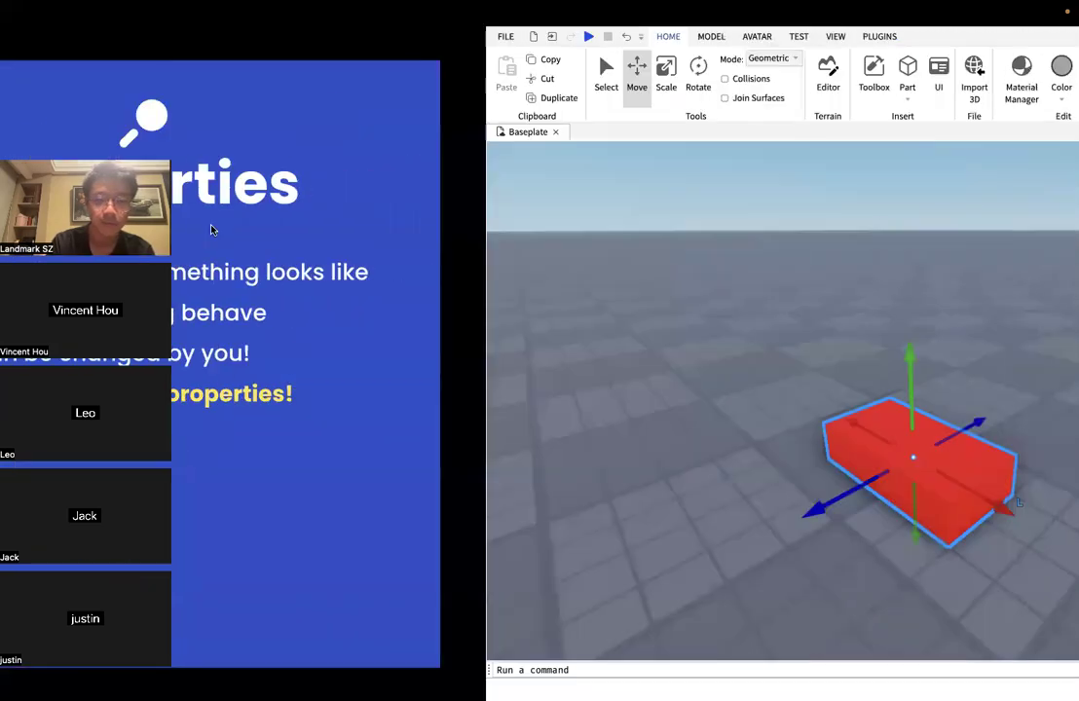
# Set the part's BrickColor to Dark blue, deselect the part and select it again
pyautogui.click(1023, 457)
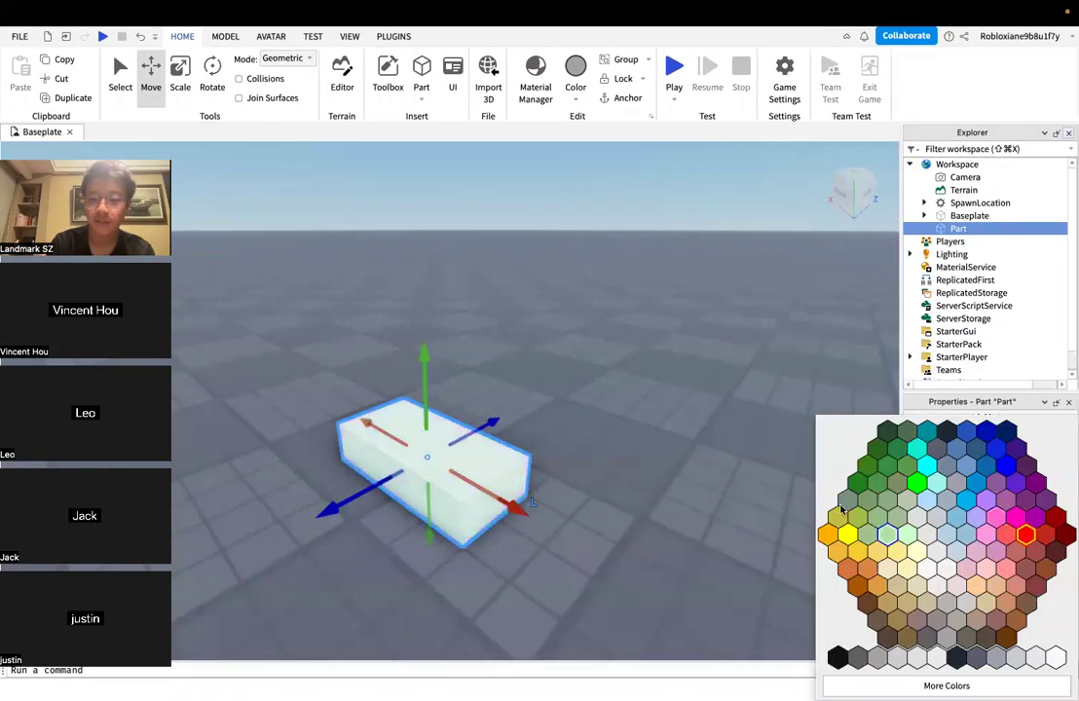
pyautogui.click(986, 432)
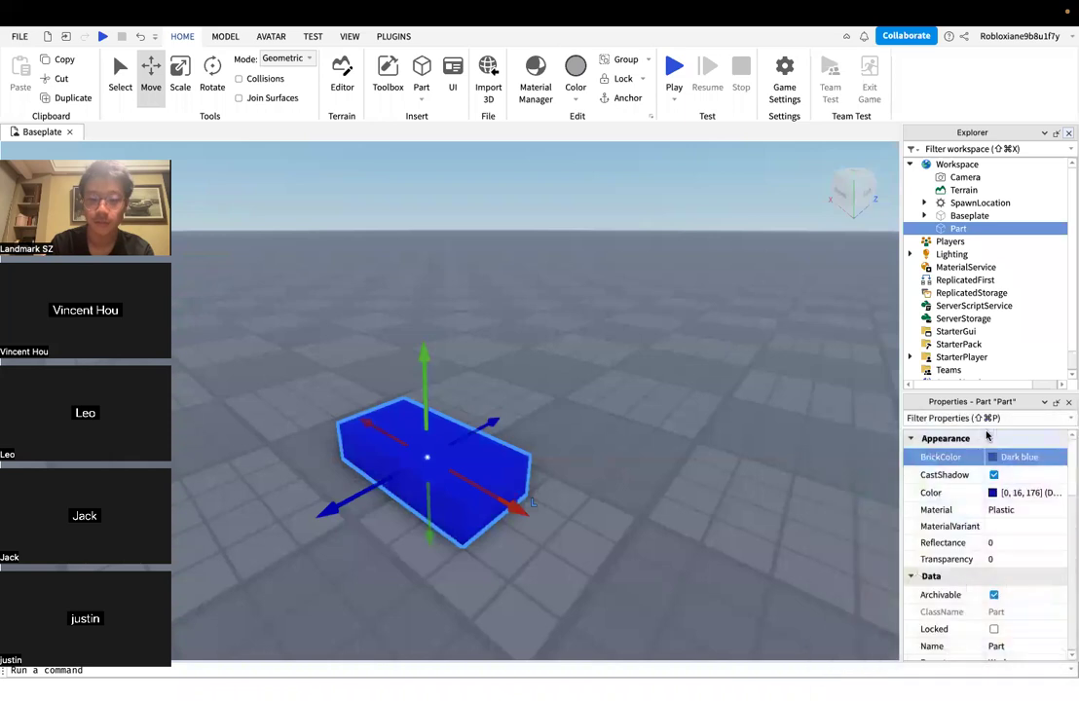
pyautogui.click(701, 423)
pyautogui.click(445, 427)
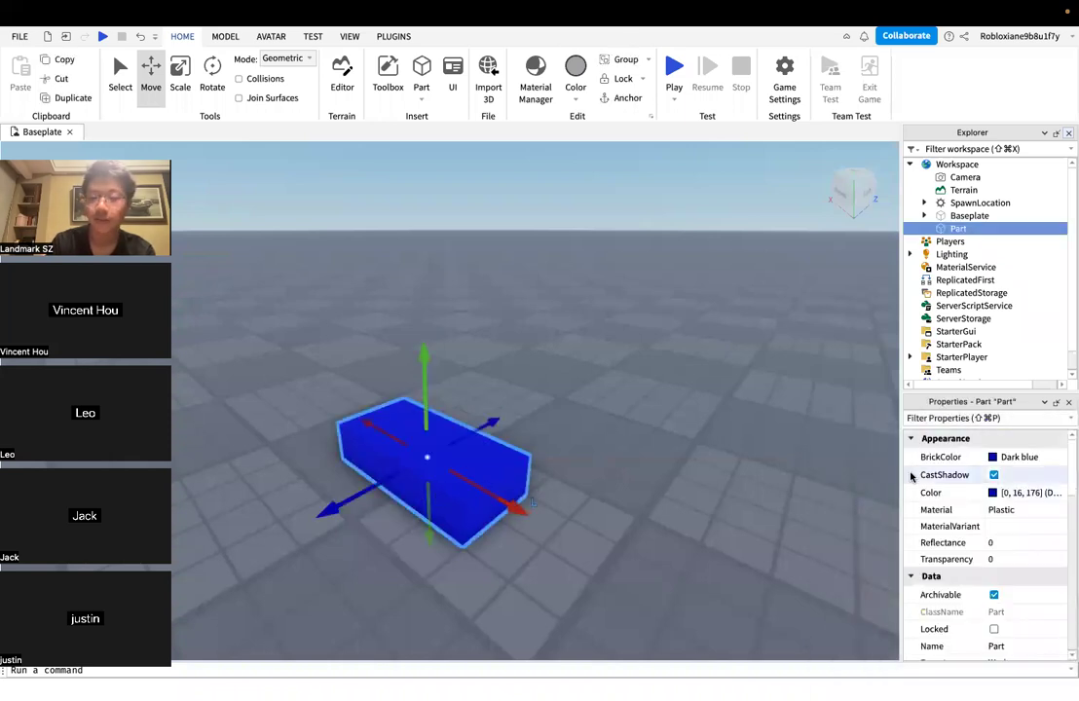
# Set the selected part's Material to Snow
pyautogui.scroll(-1, 1013, 501)
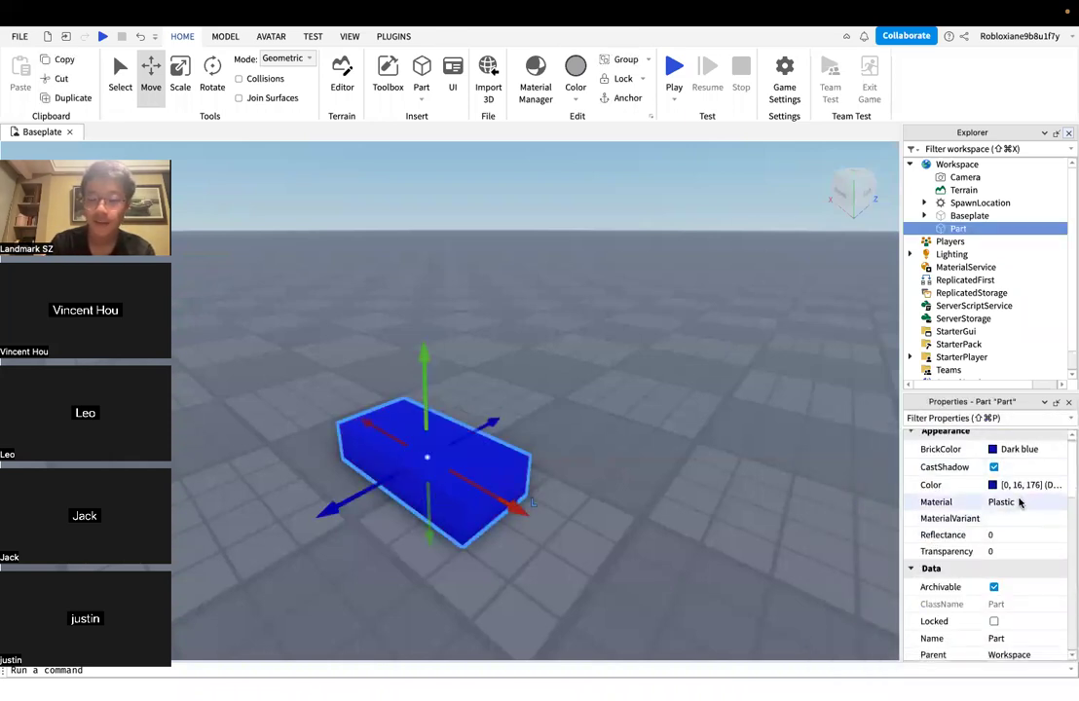
pyautogui.click(1022, 501)
pyautogui.click(1022, 501)
pyautogui.scroll(-3, 1024, 555)
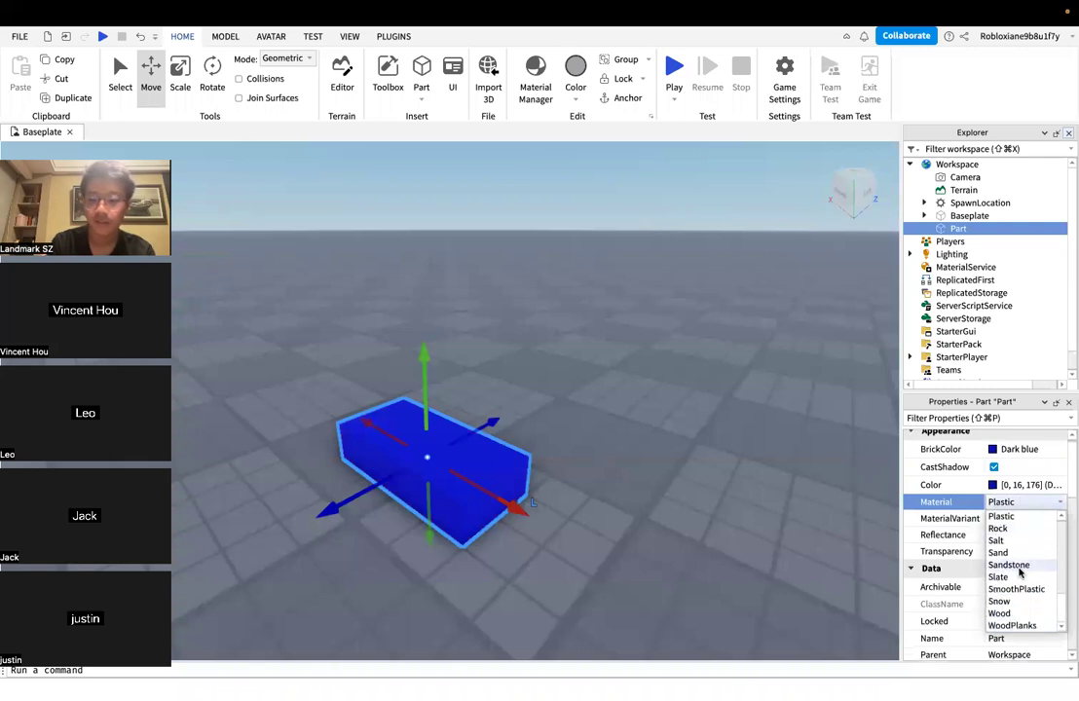
pyautogui.click(1020, 603)
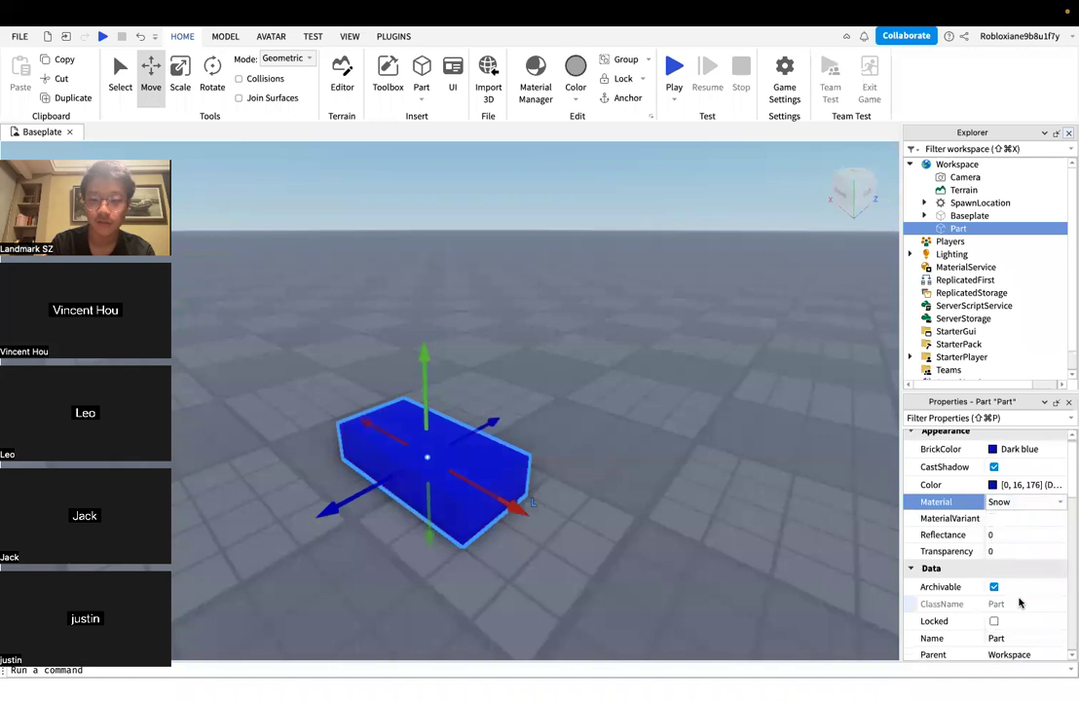
# Look through the available materials, set the part's Material to Neon, and check its glow in the viewport
pyautogui.click(1022, 502)
pyautogui.scroll(6, 1023, 546)
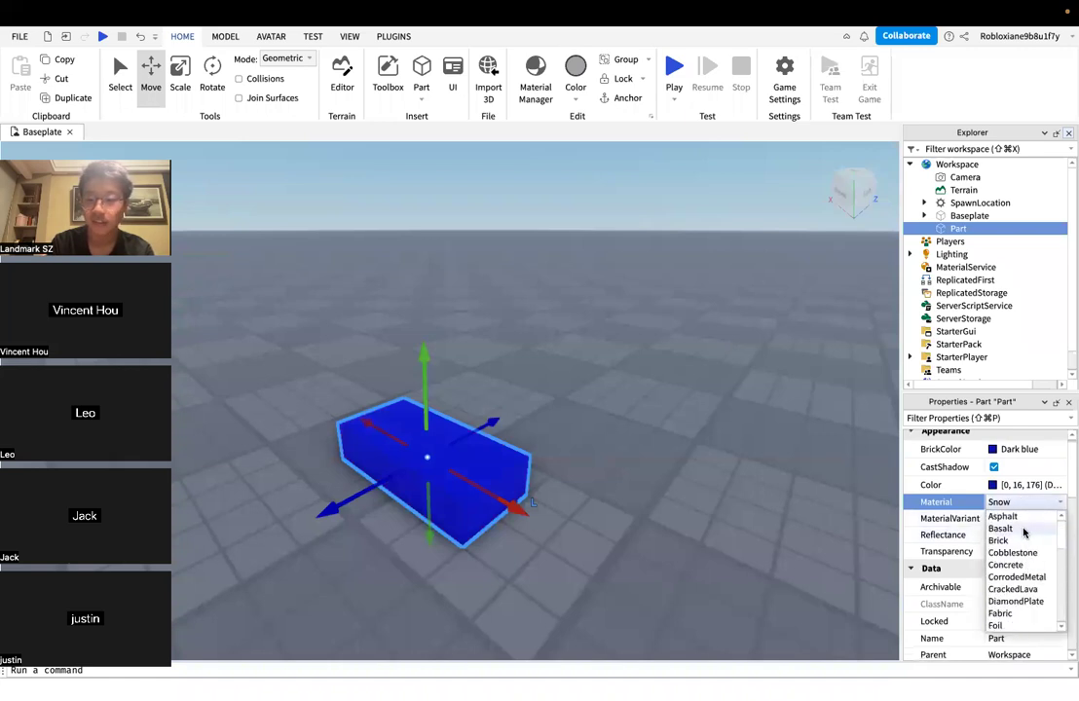
pyautogui.scroll(-8, 1021, 550)
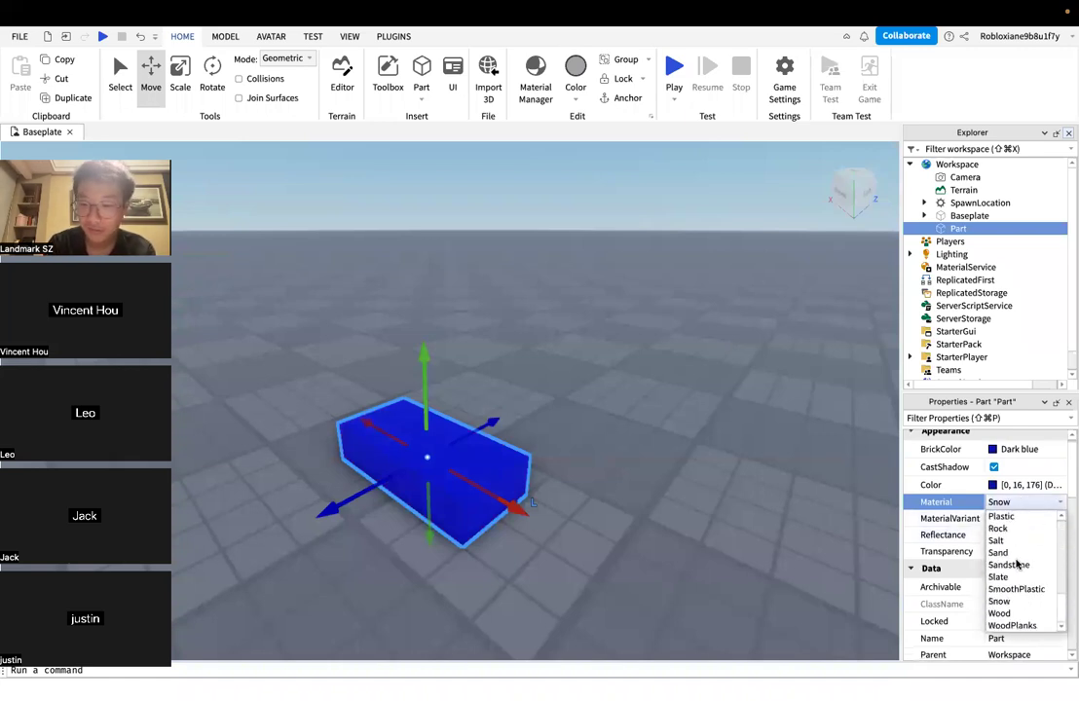
pyautogui.scroll(8, 1017, 563)
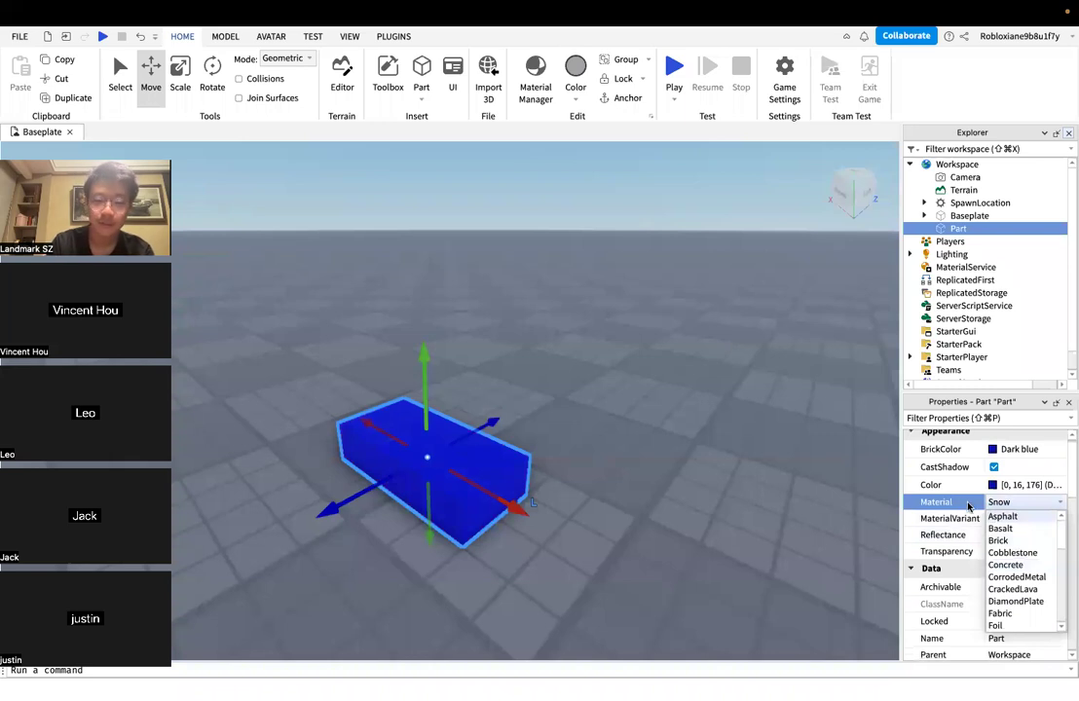
pyautogui.scroll(-5, 1028, 574)
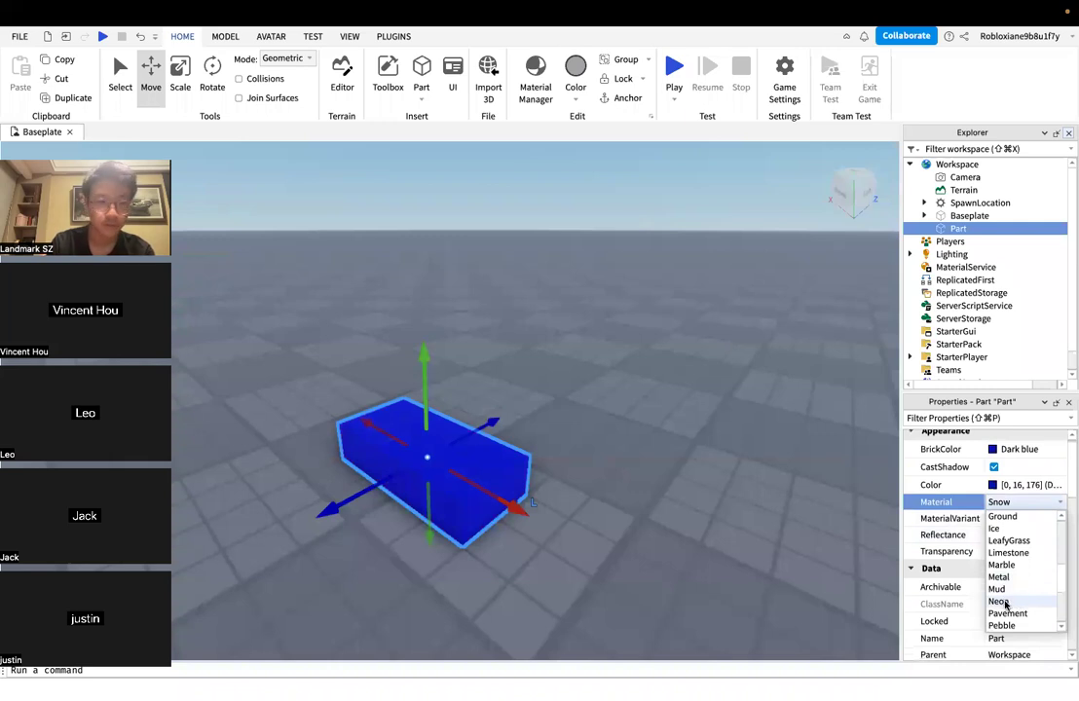
pyautogui.click(1001, 602)
pyautogui.click(675, 426)
pyautogui.moveTo(629, 462); pyautogui.dragTo(631, 462, button='right')
pyautogui.click(630, 462)
pyautogui.moveTo(762, 444); pyautogui.dragTo(761, 445, button='right')
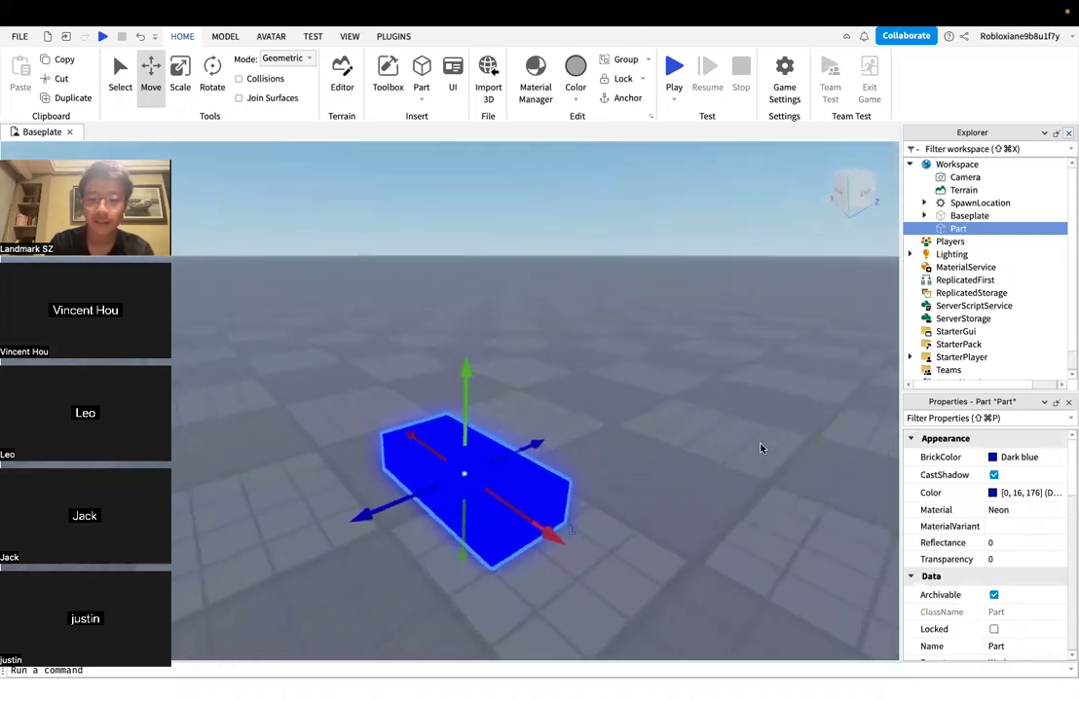
# Set the Neon part's Color to a light blue-violet, 121, 130, 209, and deselect the part to check it
pyautogui.click(993, 494)
pyautogui.moveTo(745, 413)
pyautogui.mouseDown()
pyautogui.moveTo(733, 434)
pyautogui.moveTo(731, 422)
pyautogui.mouseUp()
pyautogui.moveTo(716, 476); pyautogui.dragTo(705, 479)
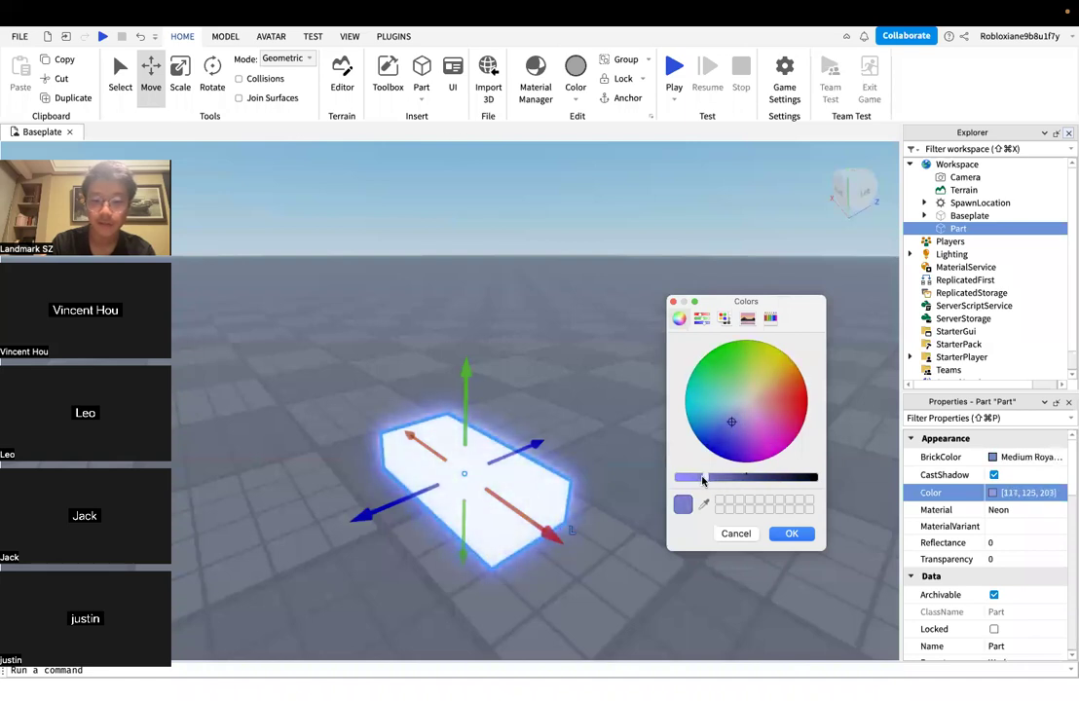
pyautogui.click(782, 537)
pyautogui.click(674, 499)
pyautogui.moveTo(654, 492); pyautogui.dragTo(653, 489, button='right')
pyautogui.scroll(-6, 653, 489)
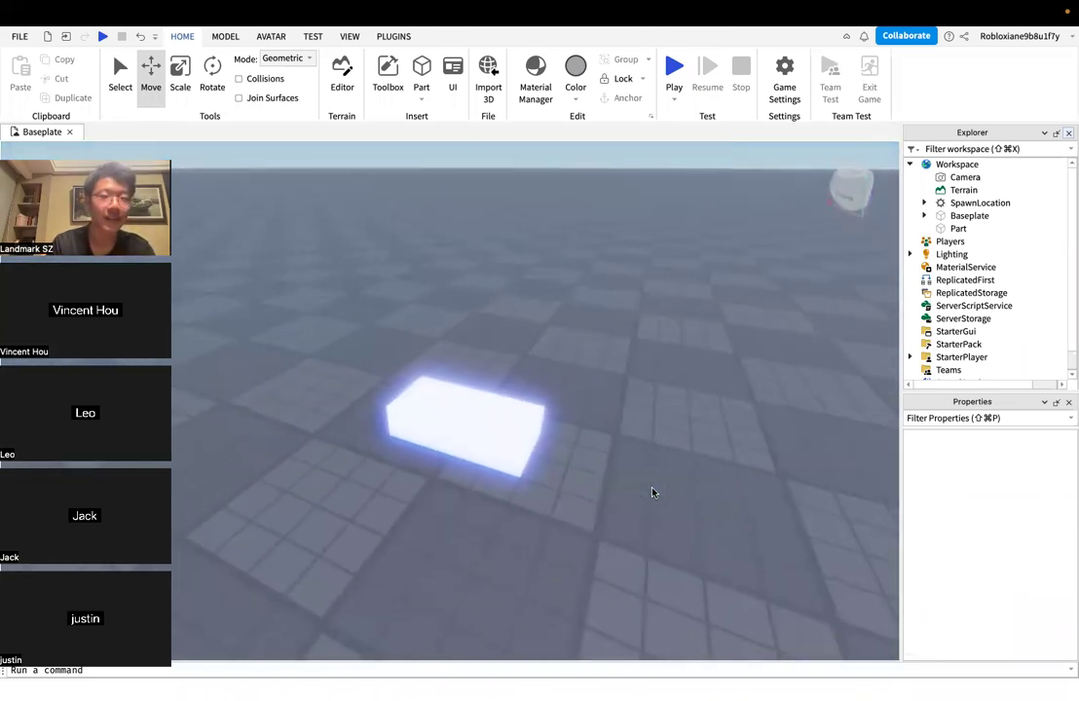
# Set the part's Material to Ice, deselect it to view the surface, and select it again
pyautogui.click(492, 453)
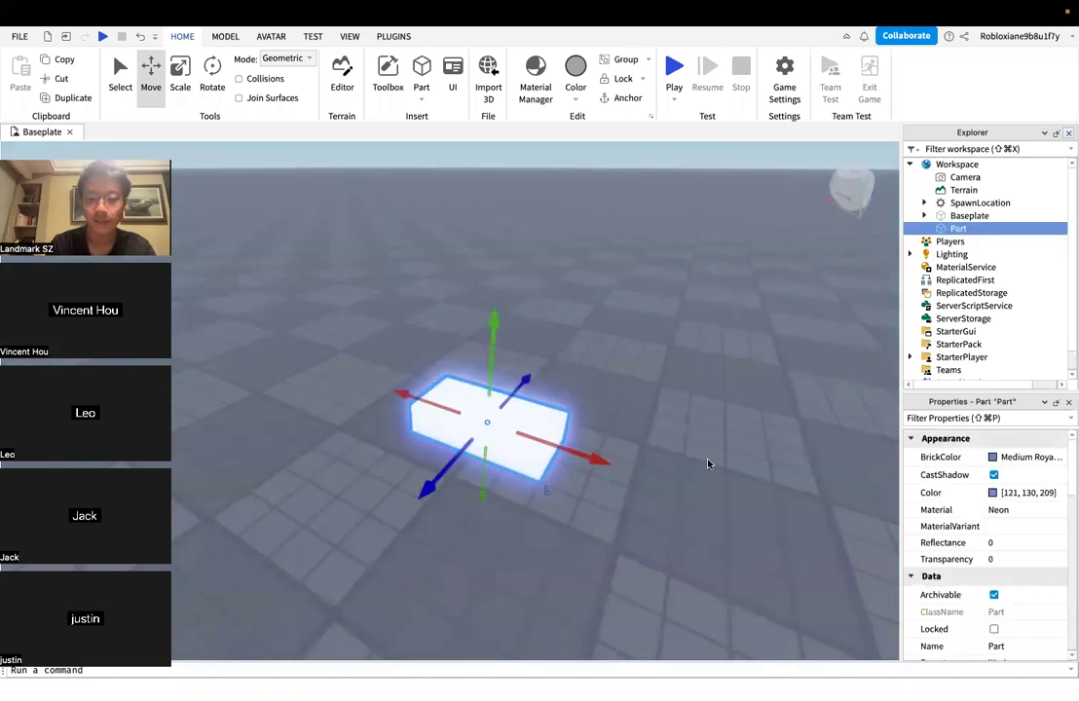
pyautogui.click(996, 512)
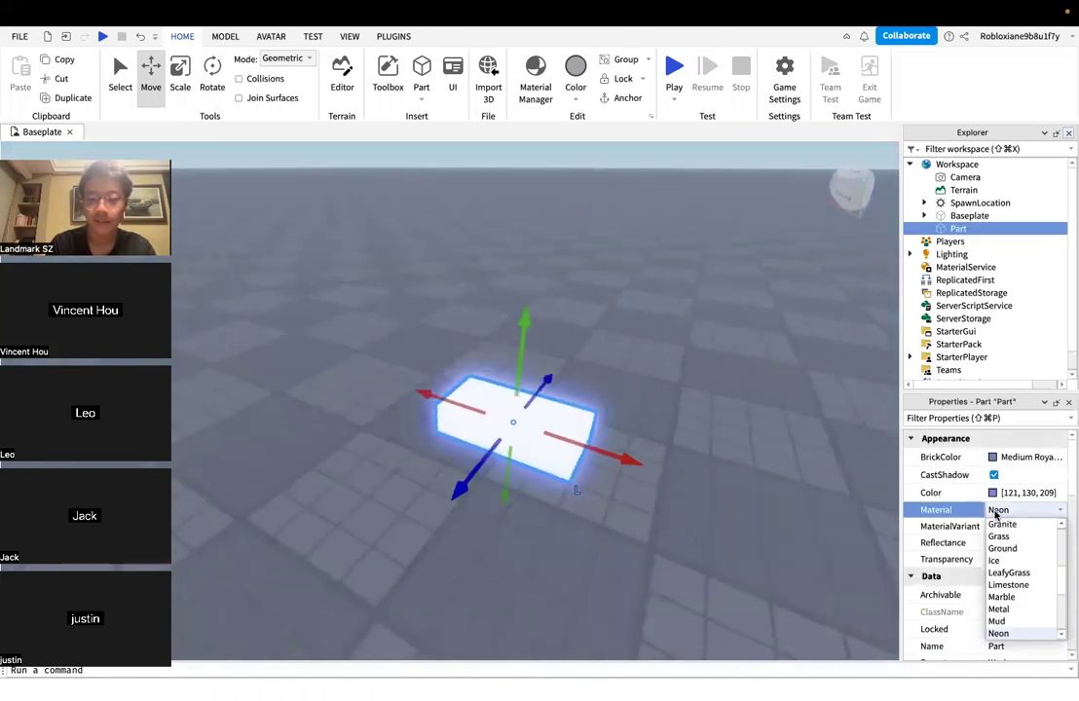
pyautogui.click(1009, 561)
pyautogui.click(821, 496)
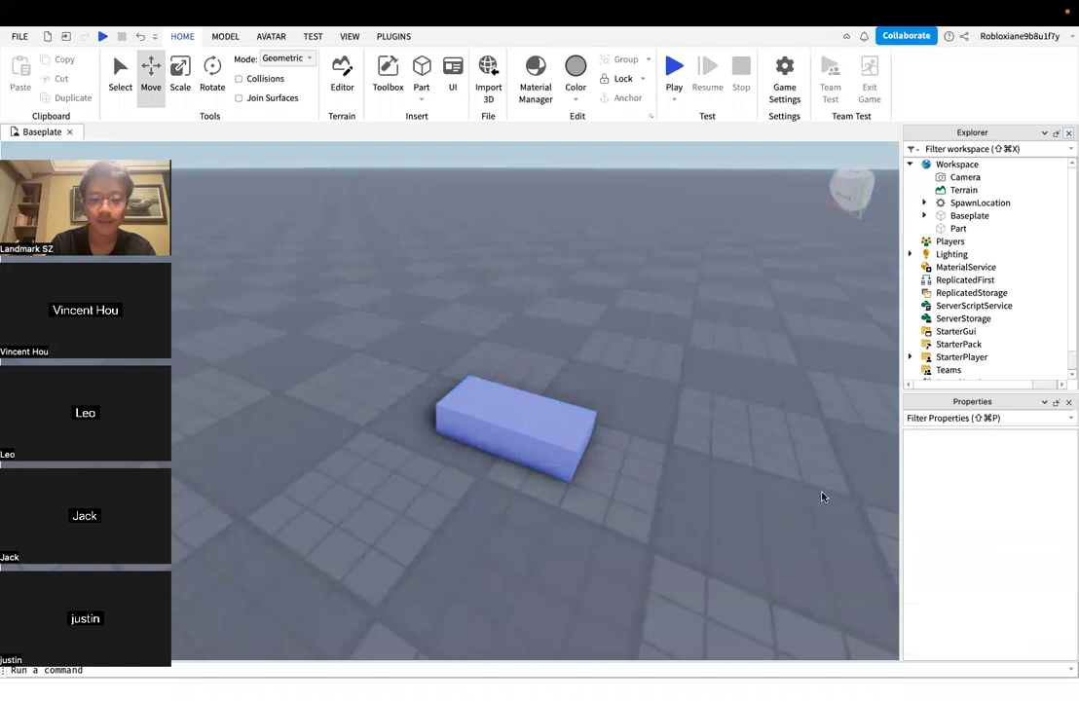
pyautogui.click(489, 433)
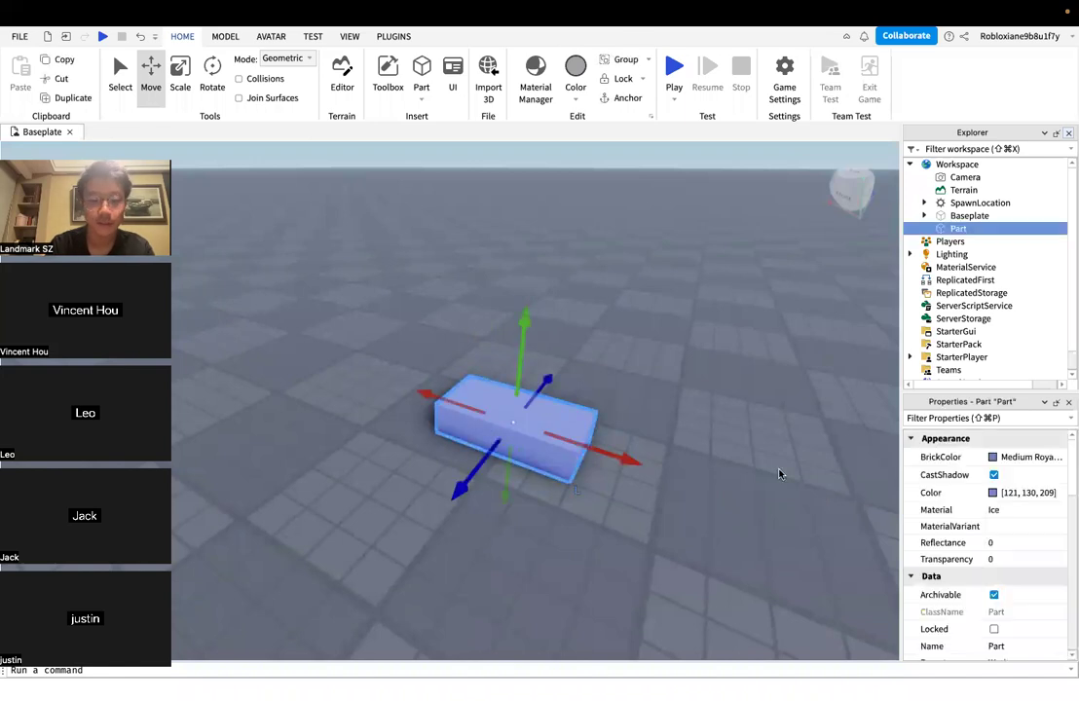
# Look through the material options and set the part's Material back to Neon
pyautogui.click(996, 510)
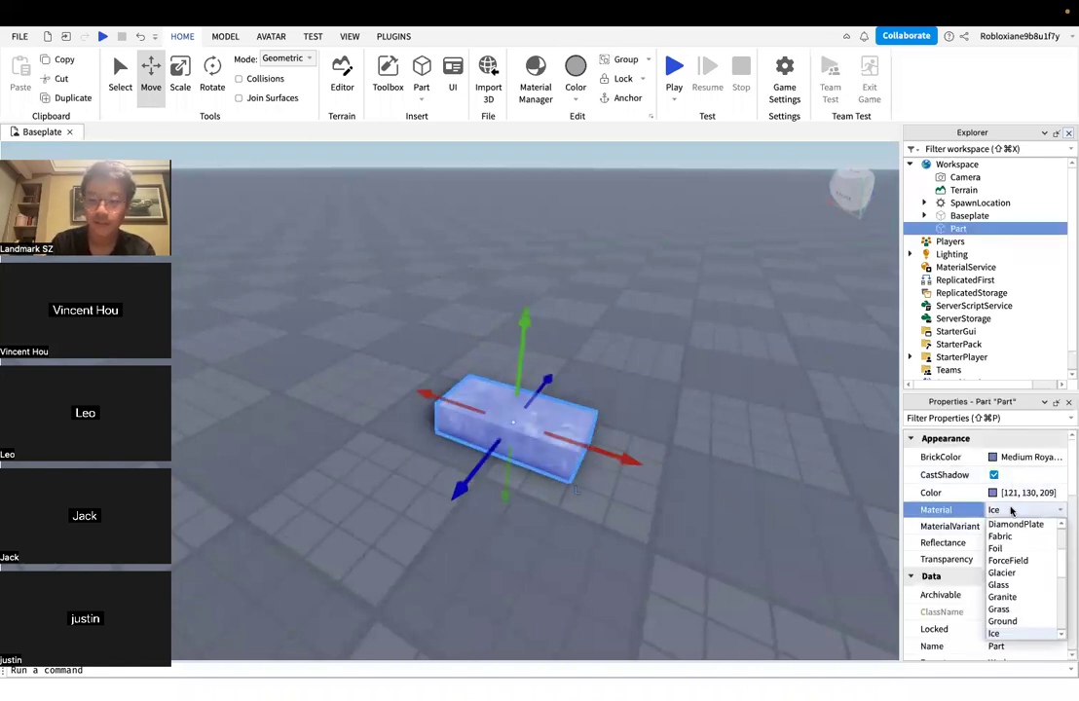
pyautogui.scroll(-5, 1010, 633)
pyautogui.scroll(2, 1016, 575)
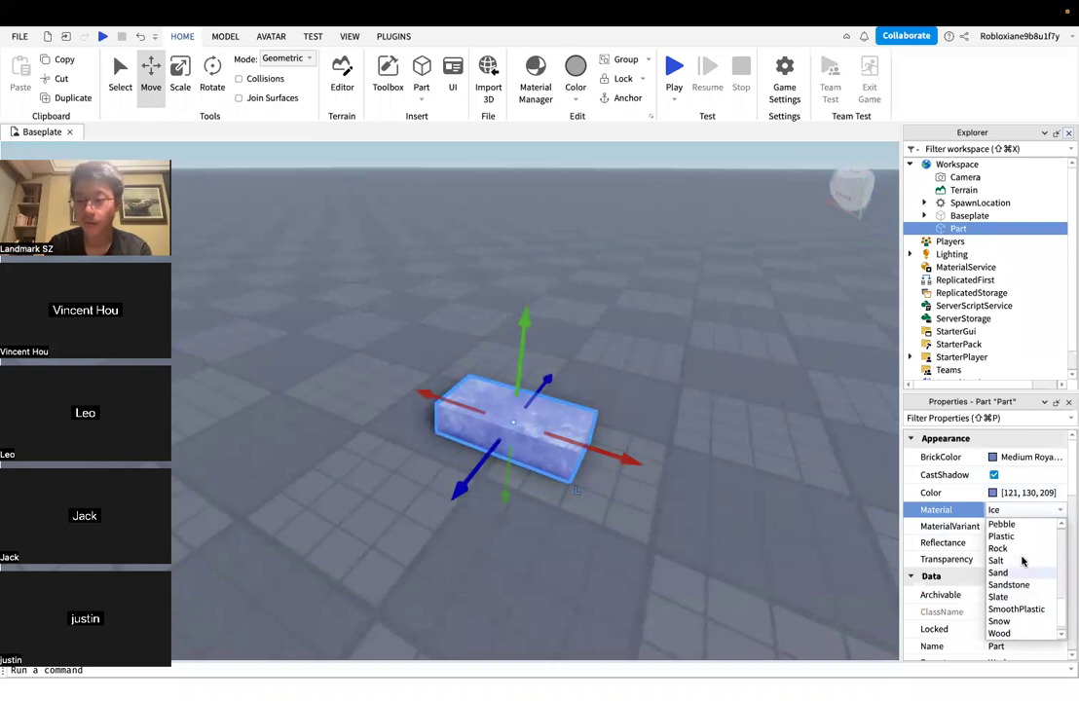
pyautogui.scroll(-2, 1017, 575)
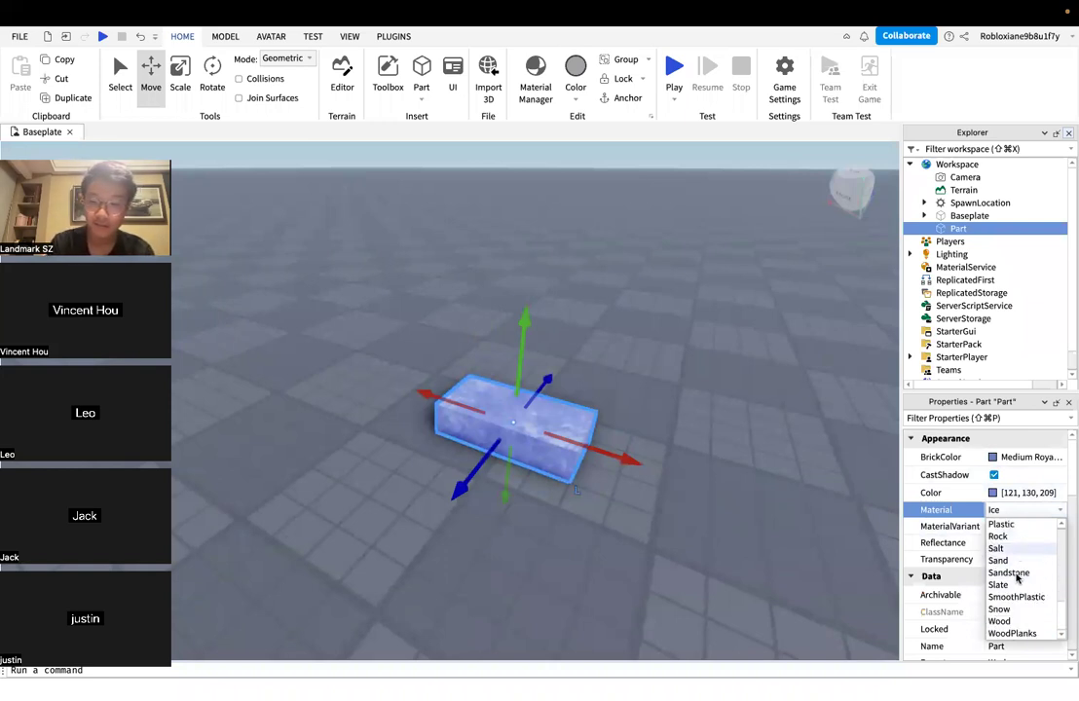
pyautogui.scroll(4, 1018, 578)
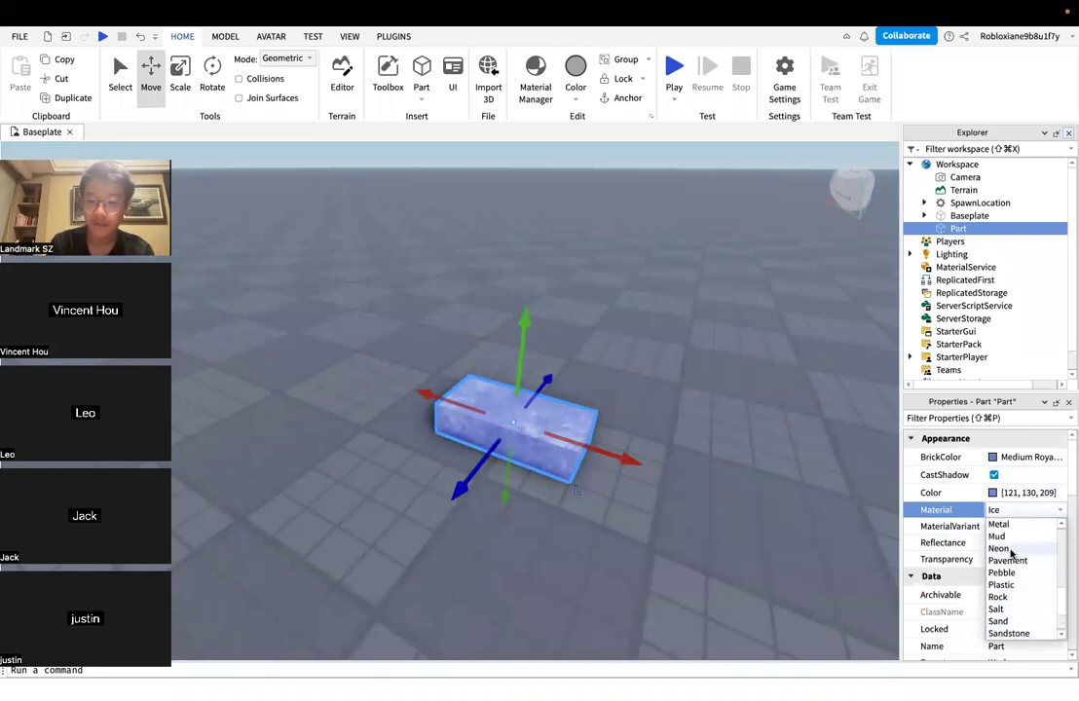
pyautogui.click(1010, 537)
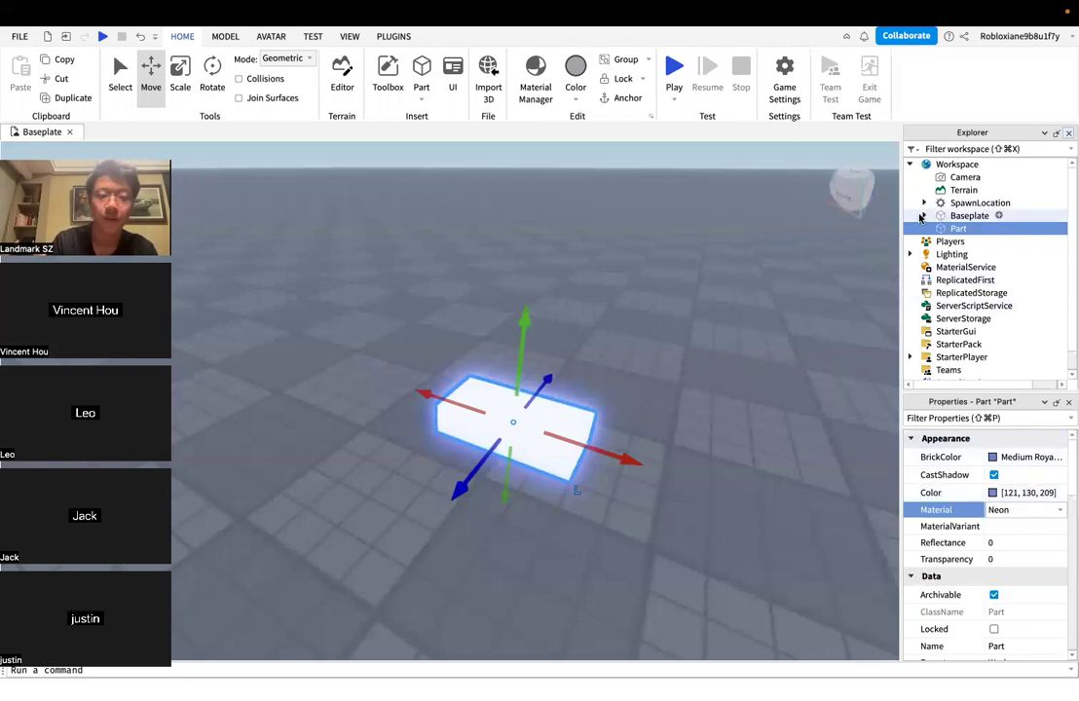
# Examine the glowing Neon part from several distances and angles, both selected and deselected
pyautogui.click(829, 419)
pyautogui.moveTo(748, 401); pyautogui.dragTo(748, 400, button='right')
pyautogui.press('w')
pyautogui.press('s')
pyautogui.press('a')
pyautogui.click(478, 434)
pyautogui.press('w')
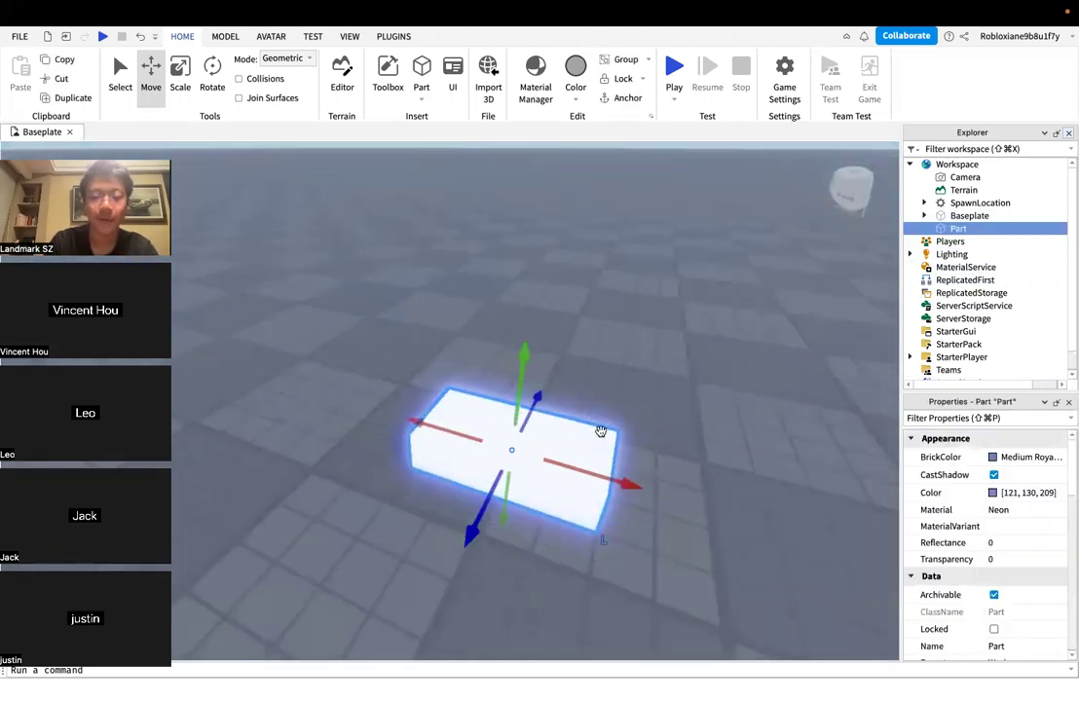
pyautogui.click(672, 404)
pyautogui.press('s')
pyautogui.press('w')
pyautogui.press('d')
pyautogui.press('a')
pyautogui.click(489, 450)
pyautogui.click(641, 408)
pyautogui.click(502, 448)
pyautogui.moveTo(547, 409); pyautogui.dragTo(548, 409, button='right')
pyautogui.press('d')
pyautogui.press('s')
pyautogui.click(548, 409)
pyautogui.press('w')
pyautogui.press('s')
pyautogui.press('a')
pyautogui.press('d')
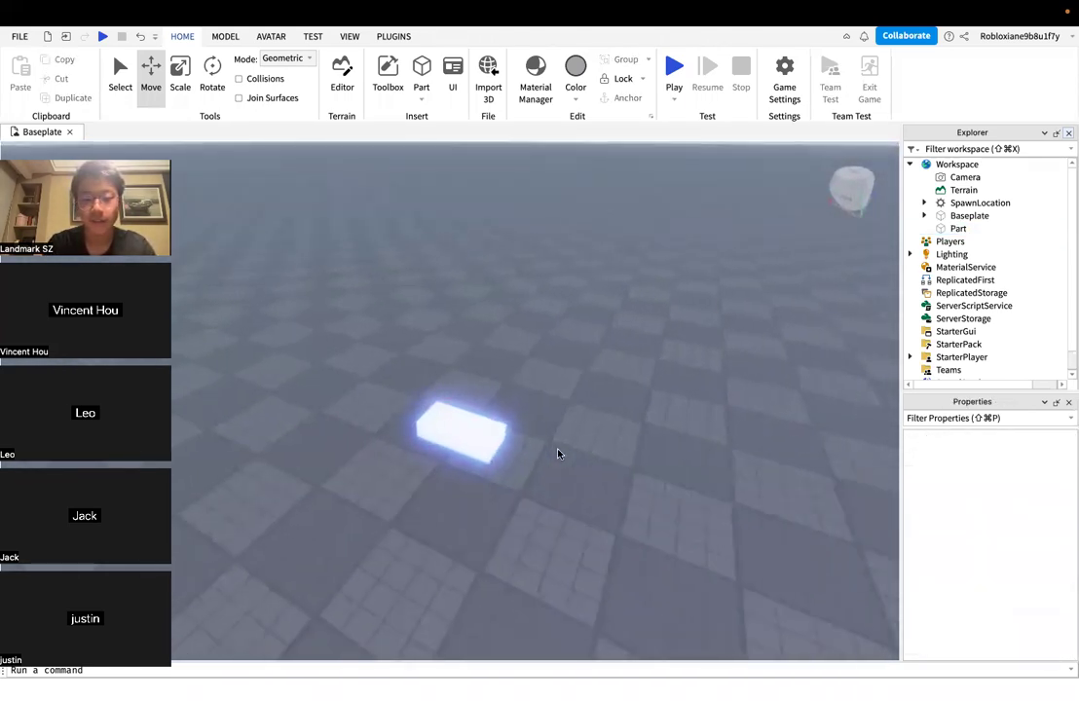
pyautogui.scroll(-2, 517, 439)
# Scale the Neon part along all three axes into a large block of about 16 × 10 × 20
pyautogui.click(455, 416)
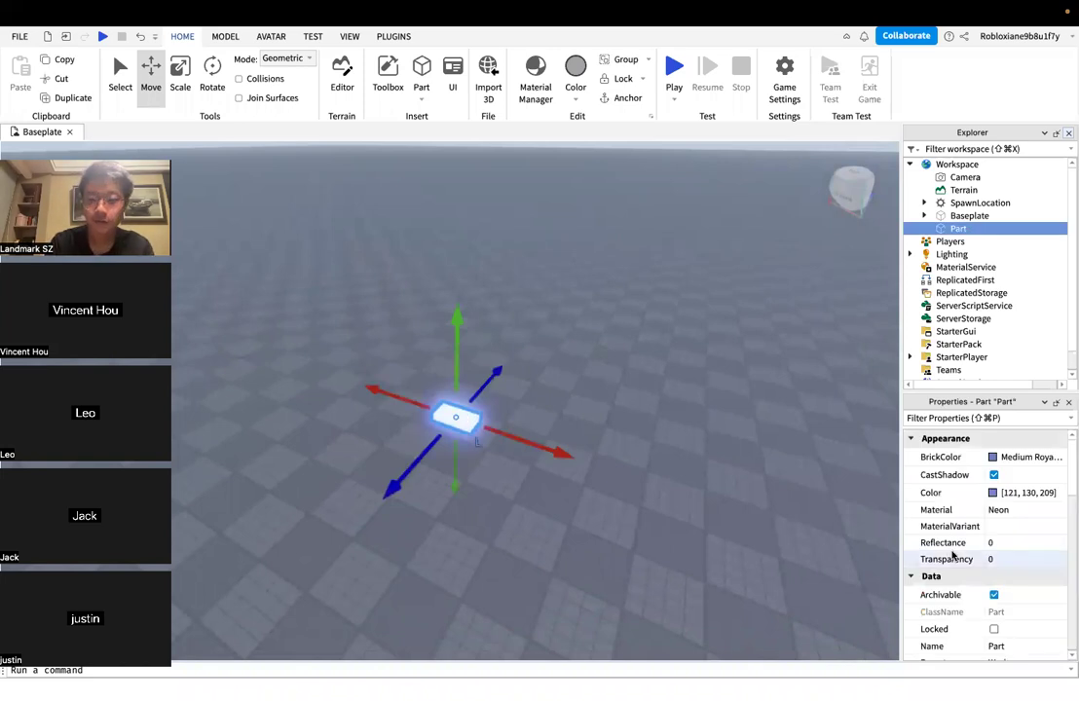
pyautogui.scroll(-5, 954, 556)
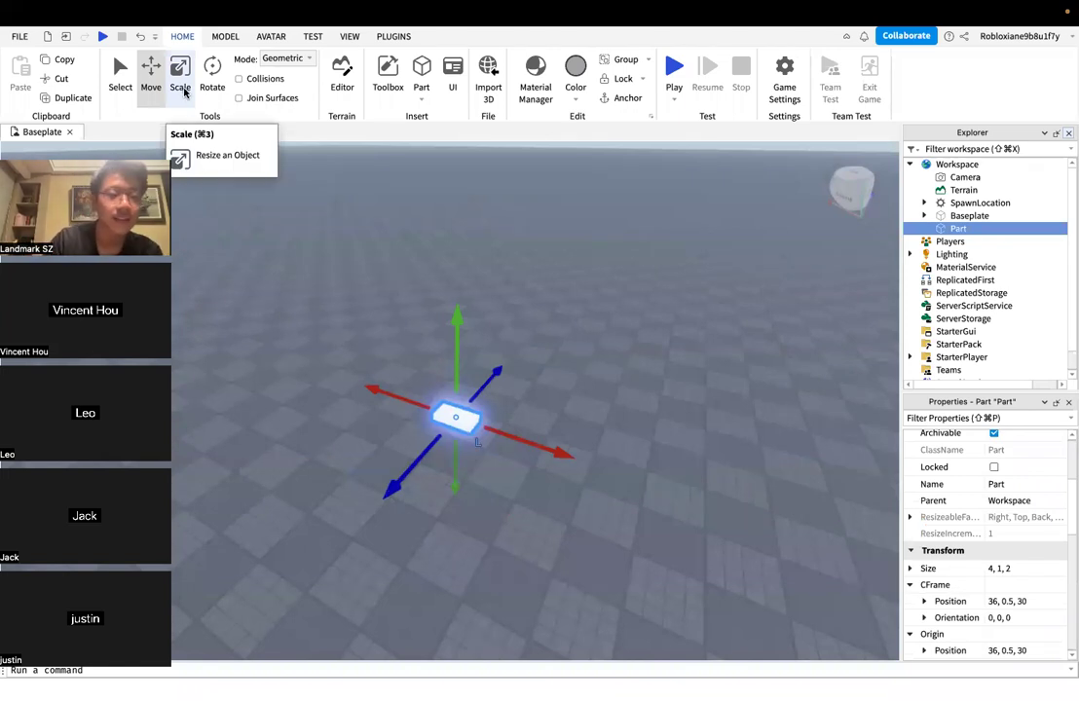
pyautogui.click(185, 92)
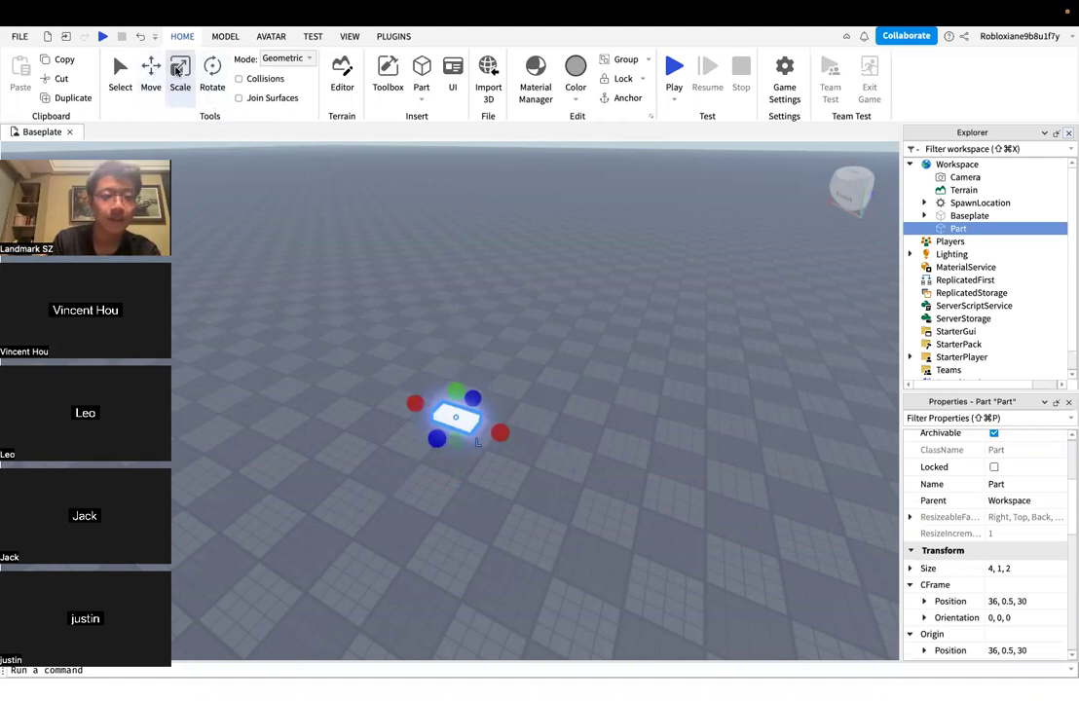
pyautogui.moveTo(497, 426); pyautogui.dragTo(623, 445)
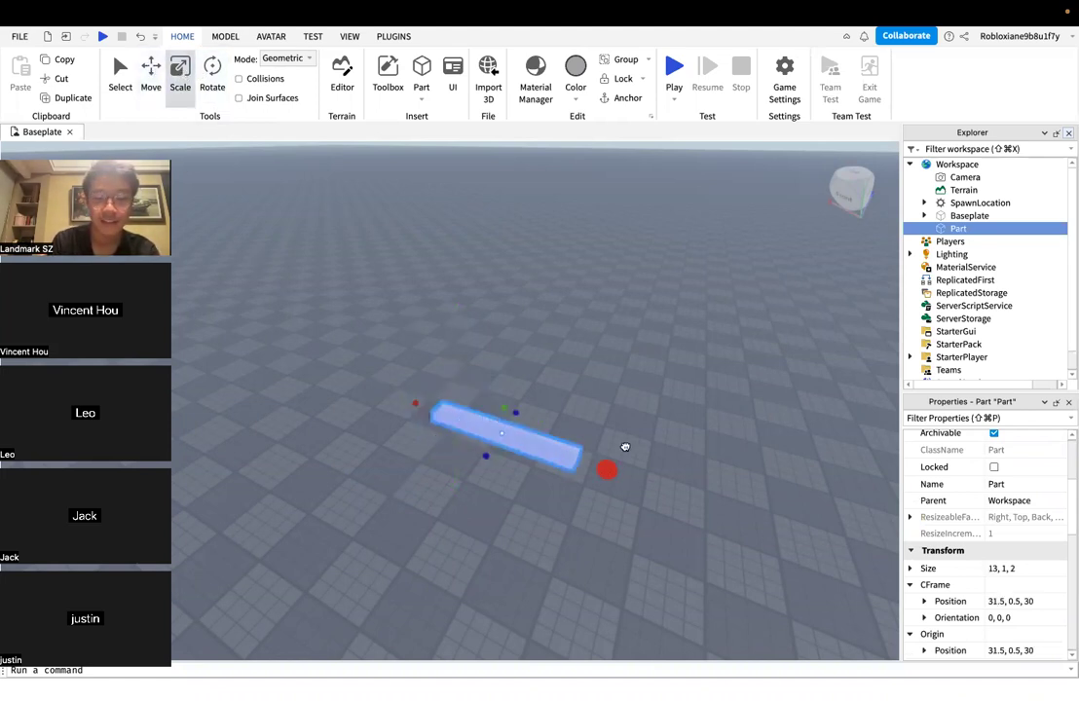
pyautogui.moveTo(539, 431); pyautogui.dragTo(572, 270)
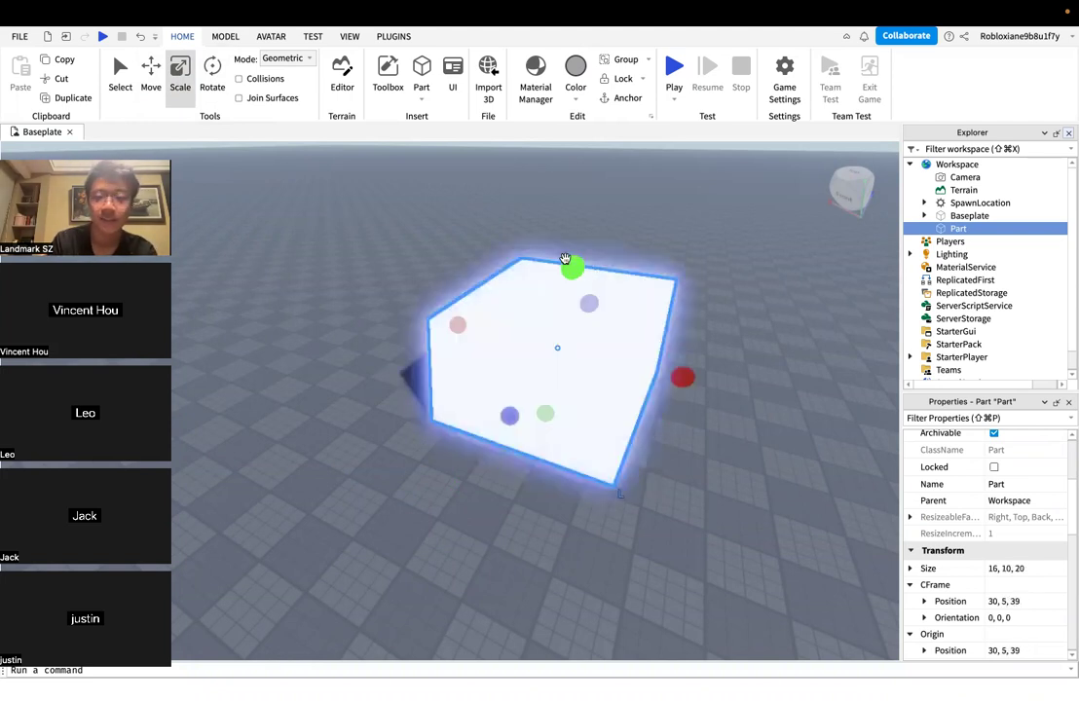
pyautogui.click(726, 314)
pyautogui.click(619, 343)
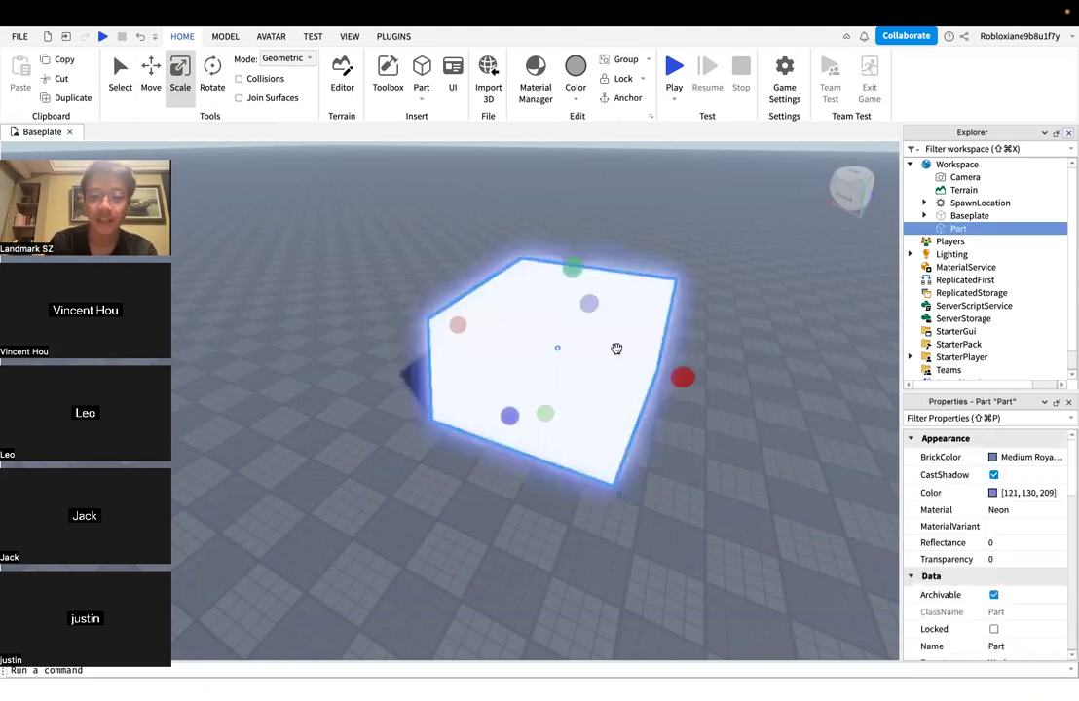
# Examine the enlarged part's Transform properties, opening its Size value for editing and leaving it as is
pyautogui.scroll(-5, 954, 584)
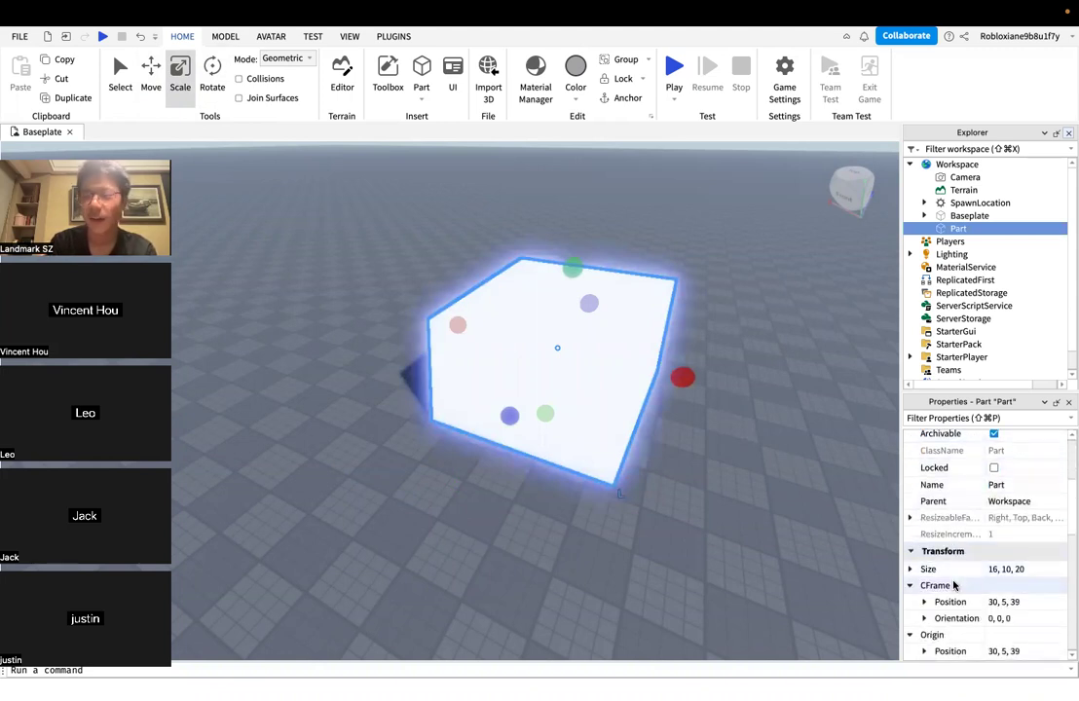
pyautogui.scroll(3, 967, 481)
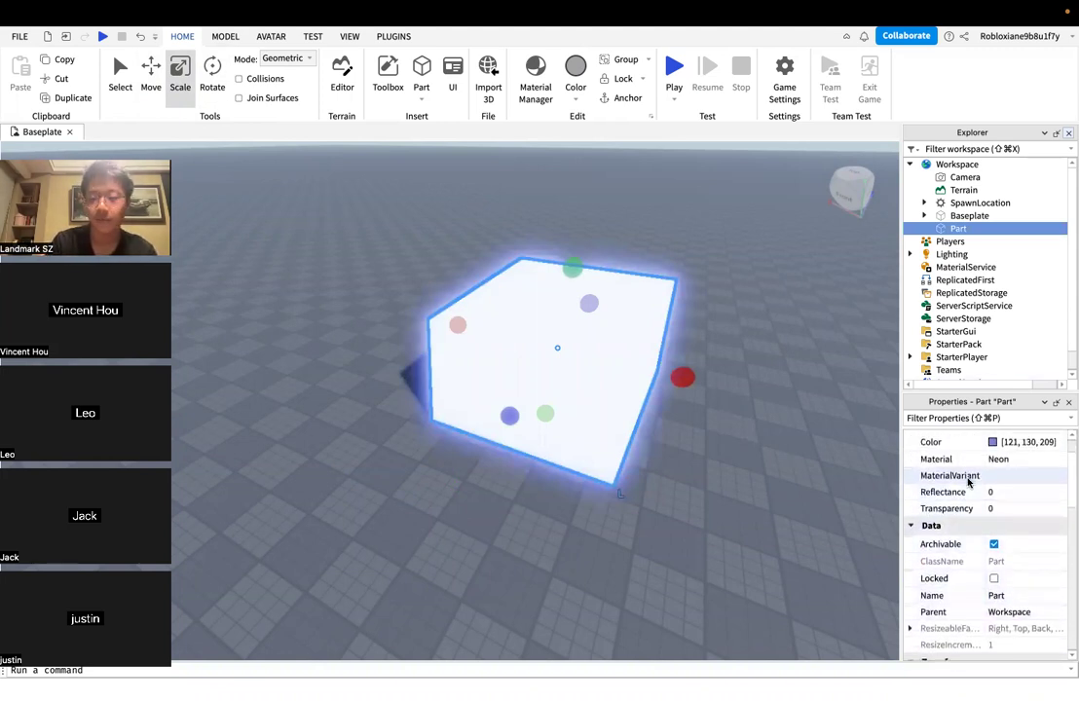
pyautogui.scroll(-5, 968, 482)
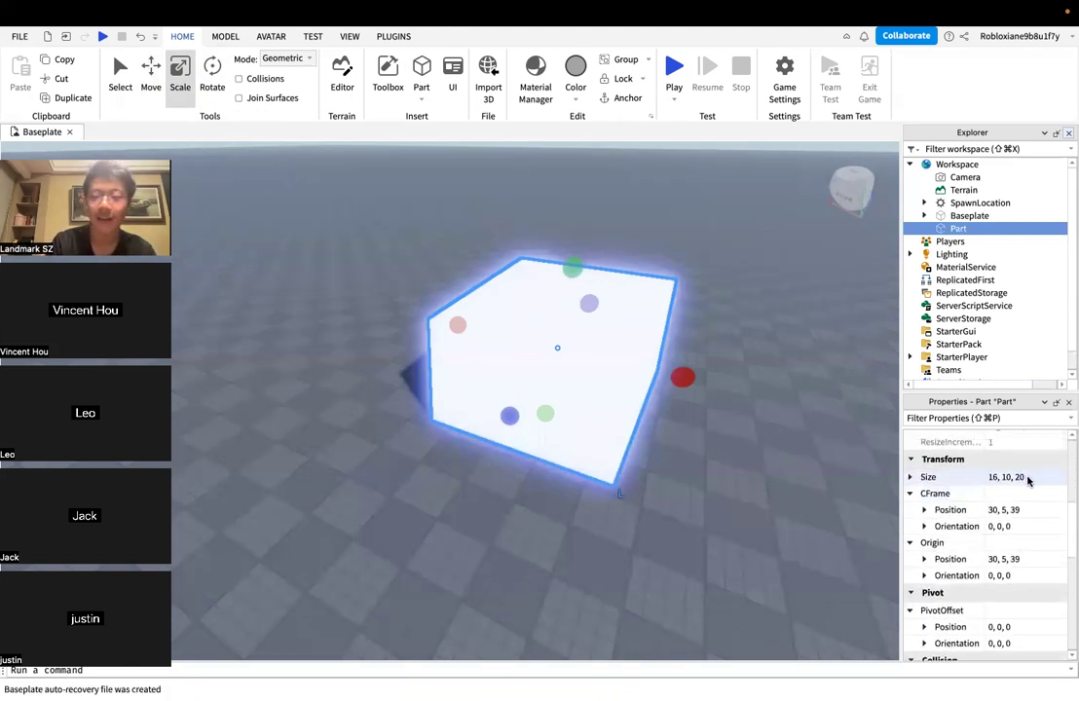
pyautogui.click(1030, 478)
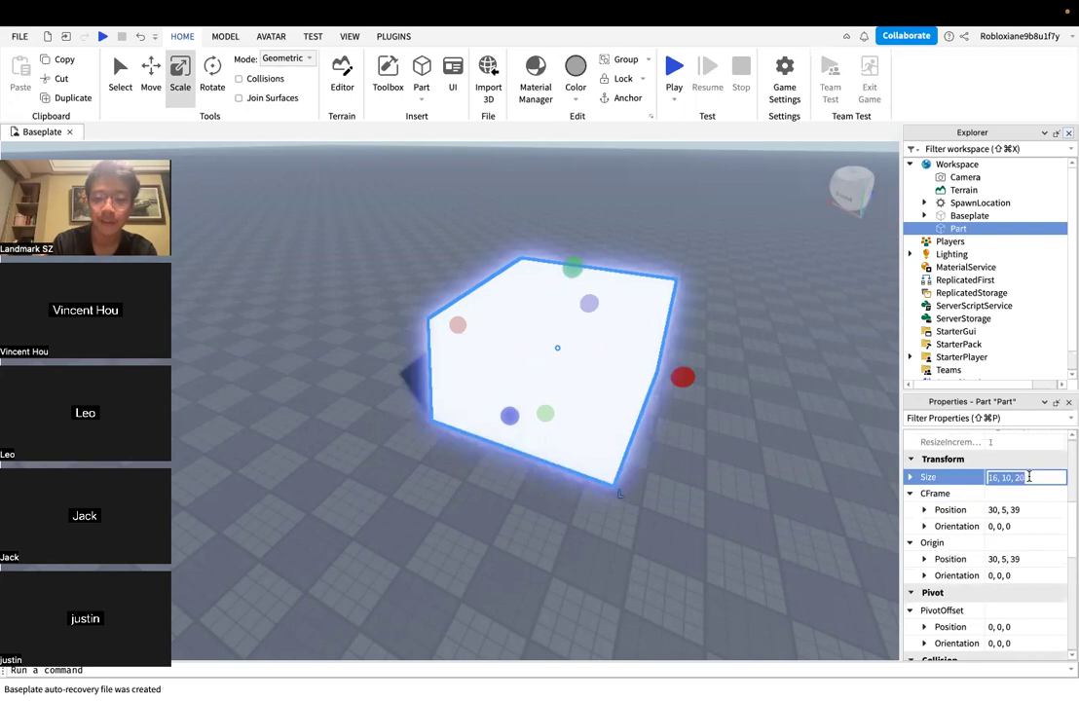
pyautogui.click(941, 465)
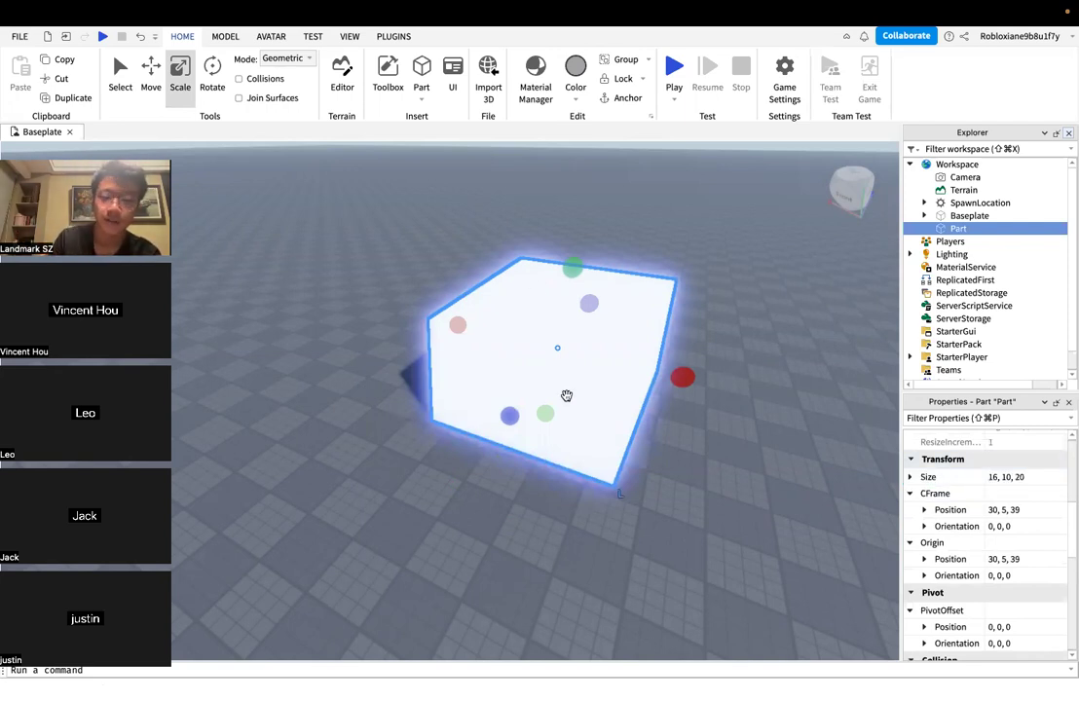
pyautogui.click(1050, 478)
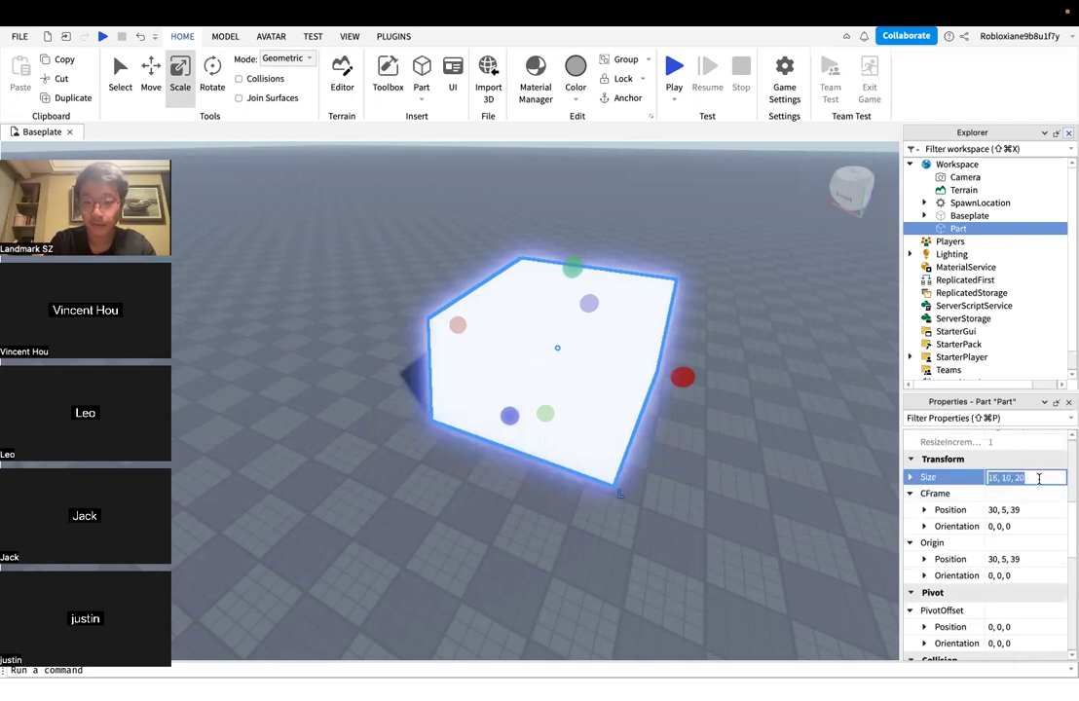
pyautogui.click(972, 478)
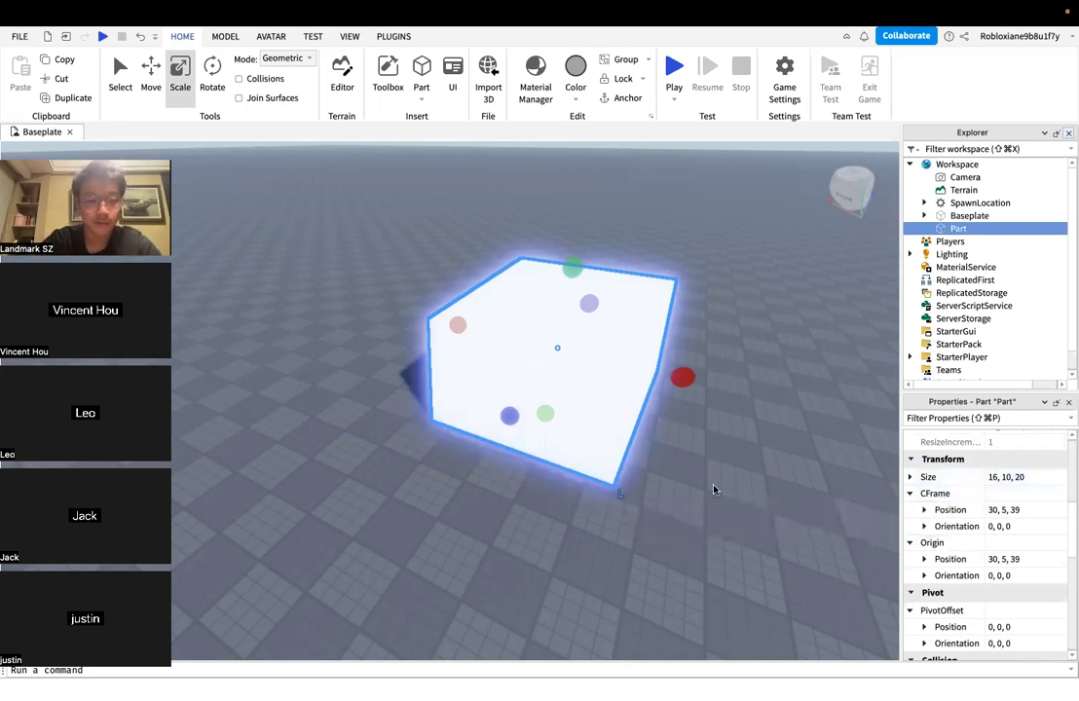
# Examine the enlarged Neon part by flying the camera around it
pyautogui.press('d')
pyautogui.press('w')
pyautogui.moveTo(713, 490); pyautogui.dragTo(715, 490, button='right')
pyautogui.press('a')
pyautogui.press('d')
pyautogui.press('s')
pyautogui.press('w')
pyautogui.press('a')
pyautogui.press('s')
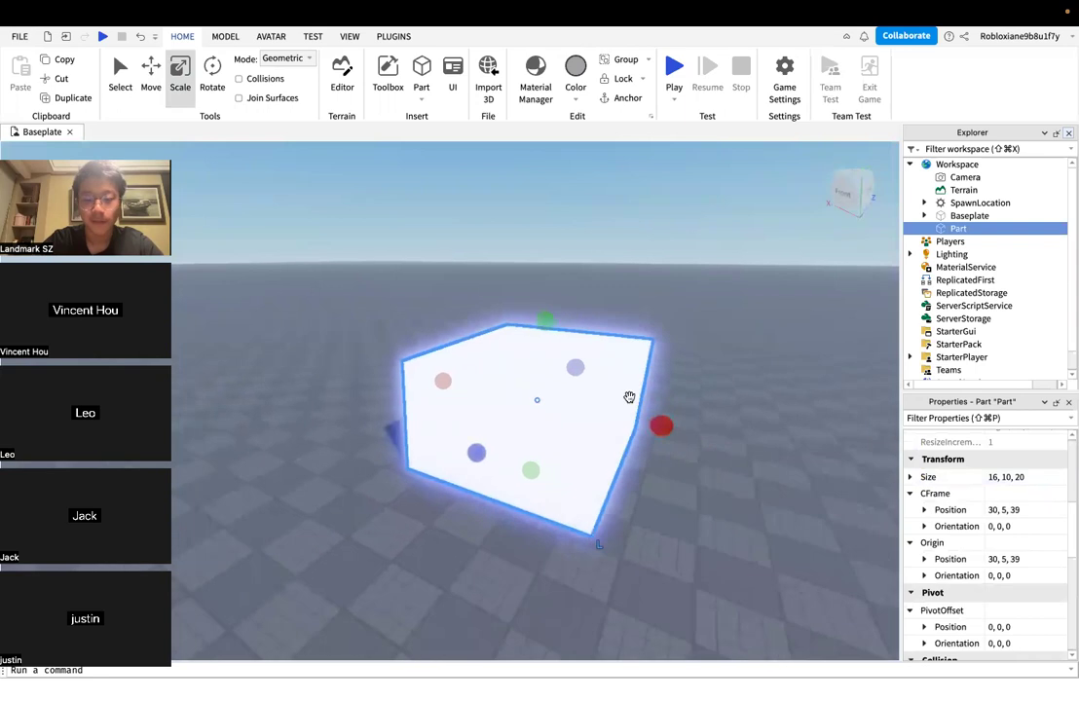
# Examine the enlarged Neon block from several angles and look through its Transform properties
pyautogui.press('d')
pyautogui.press('w')
pyautogui.press('s')
pyautogui.moveTo(645, 412); pyautogui.dragTo(646, 412, button='right')
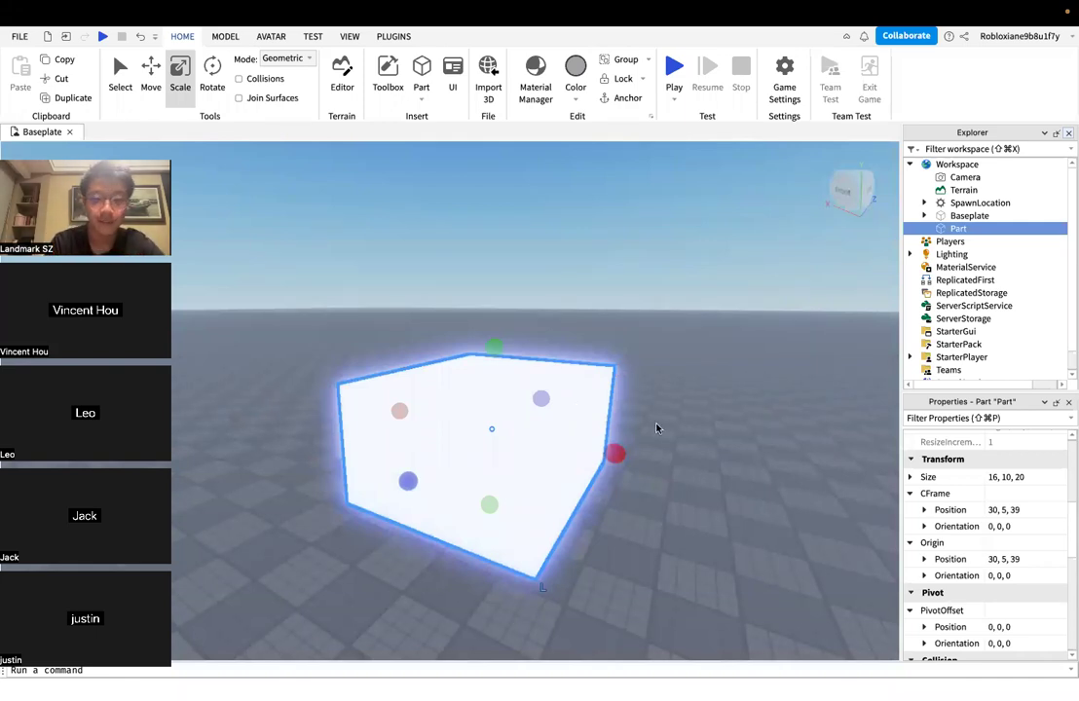
pyautogui.click(650, 398)
pyautogui.click(560, 444)
pyautogui.click(645, 445)
pyautogui.moveTo(645, 446); pyautogui.dragTo(631, 456, button='right')
pyautogui.click(536, 462)
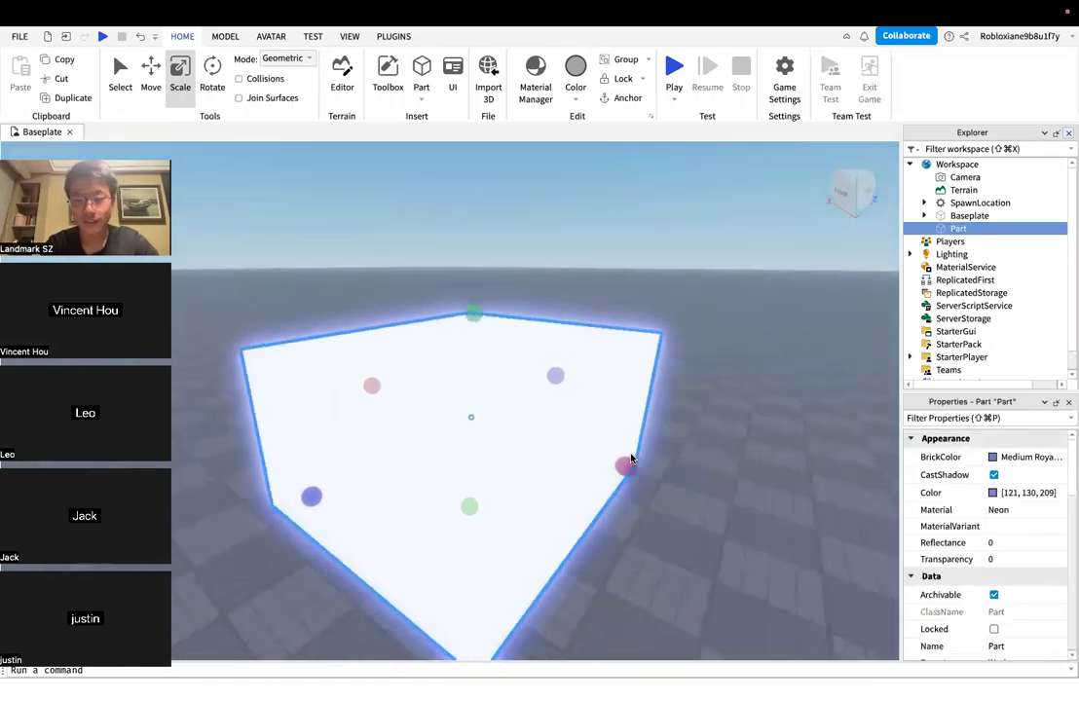
pyautogui.scroll(-2, 631, 459)
pyautogui.scroll(-5, 984, 487)
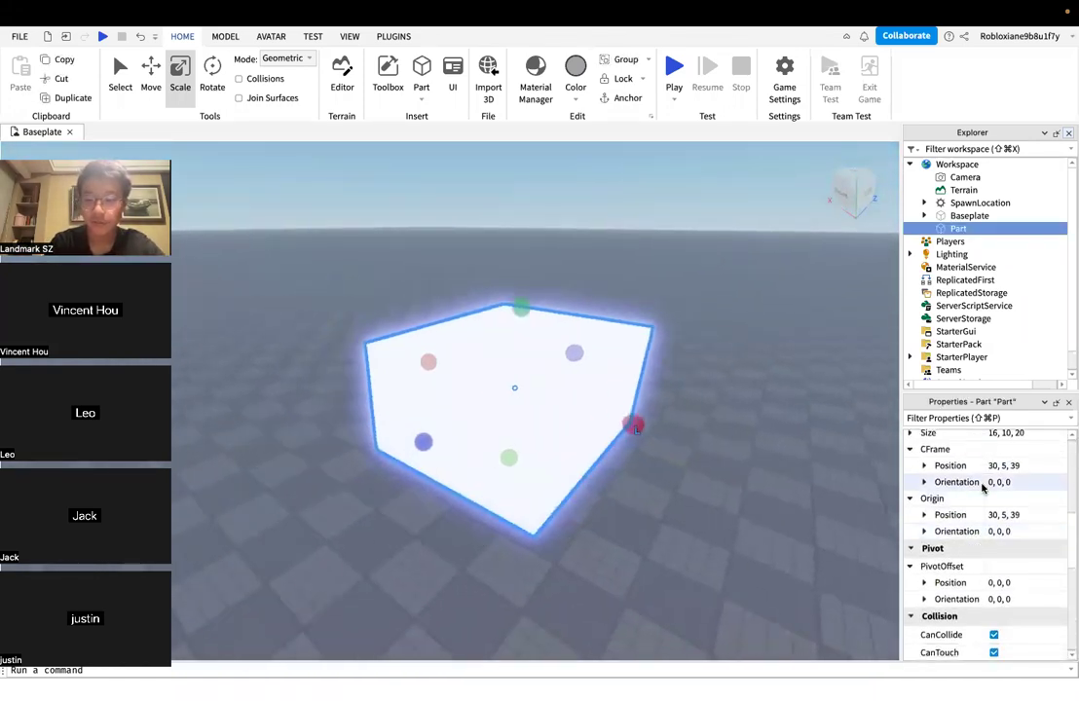
pyautogui.scroll(2, 984, 488)
# Move the Neon block up, across and back down to the ground, at about position 17, 5, 41
pyautogui.click(151, 73)
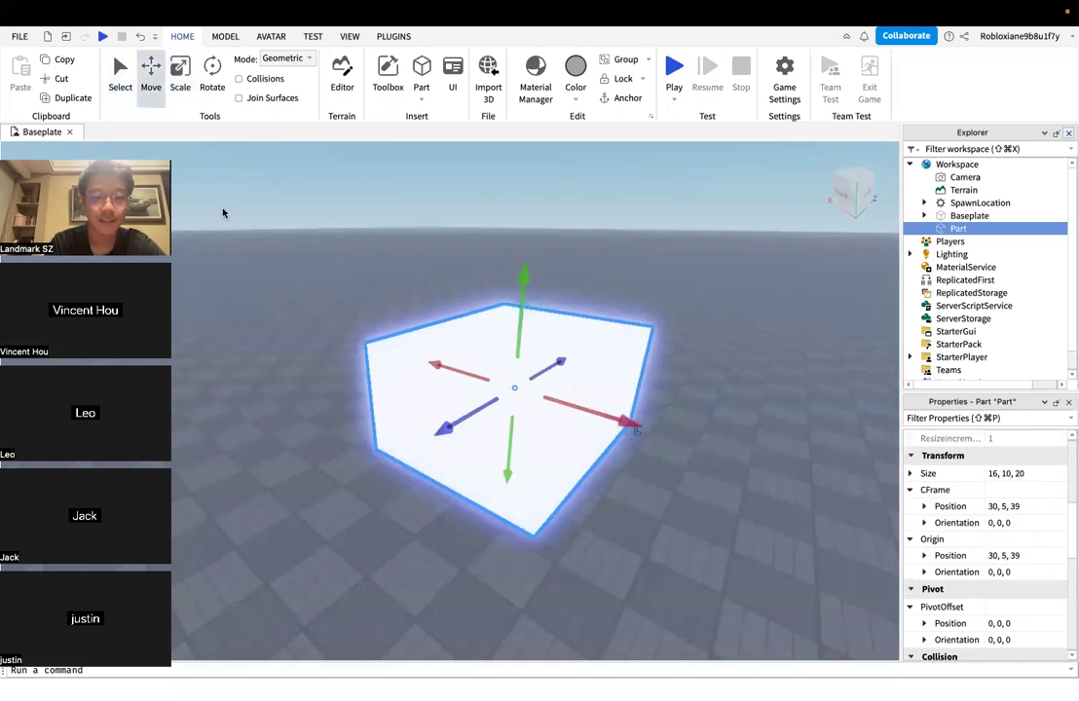
pyautogui.moveTo(641, 364); pyautogui.dragTo(639, 364, button='right')
pyautogui.scroll(2, 480, 395)
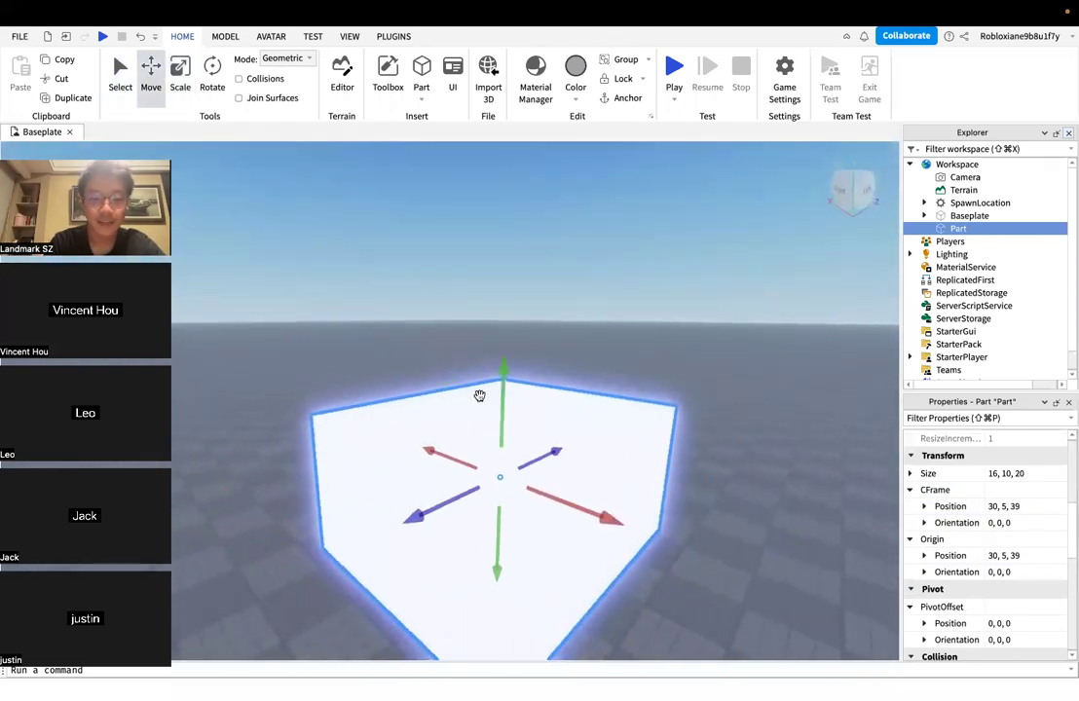
pyautogui.scroll(-3, 479, 378)
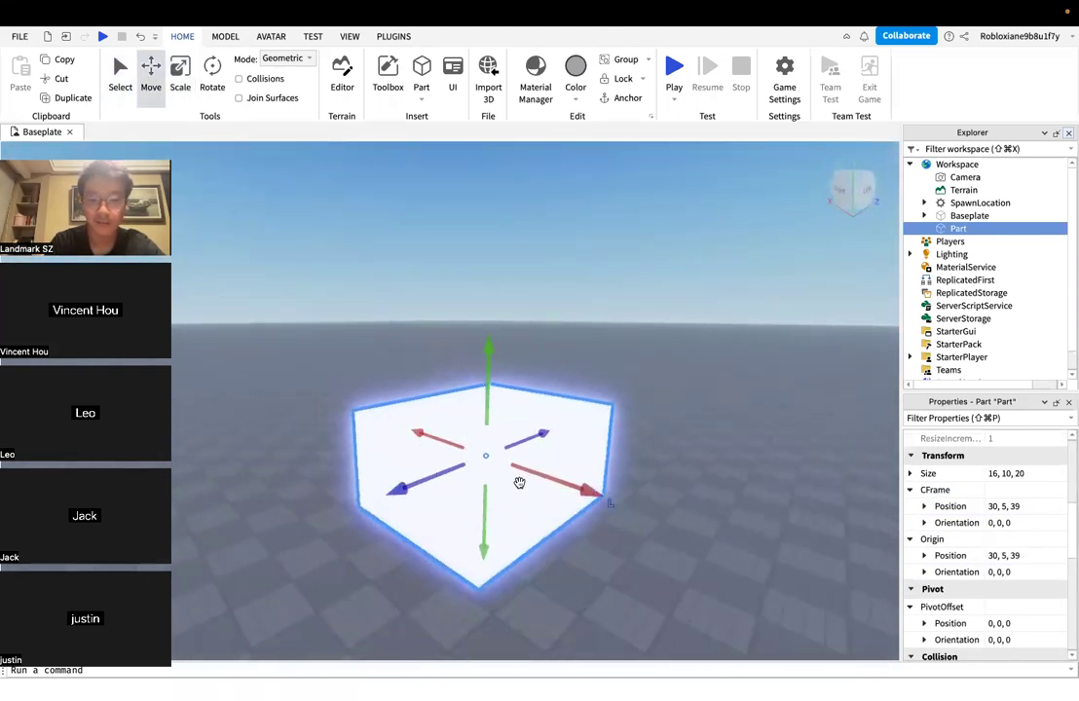
pyautogui.scroll(-1, 477, 443)
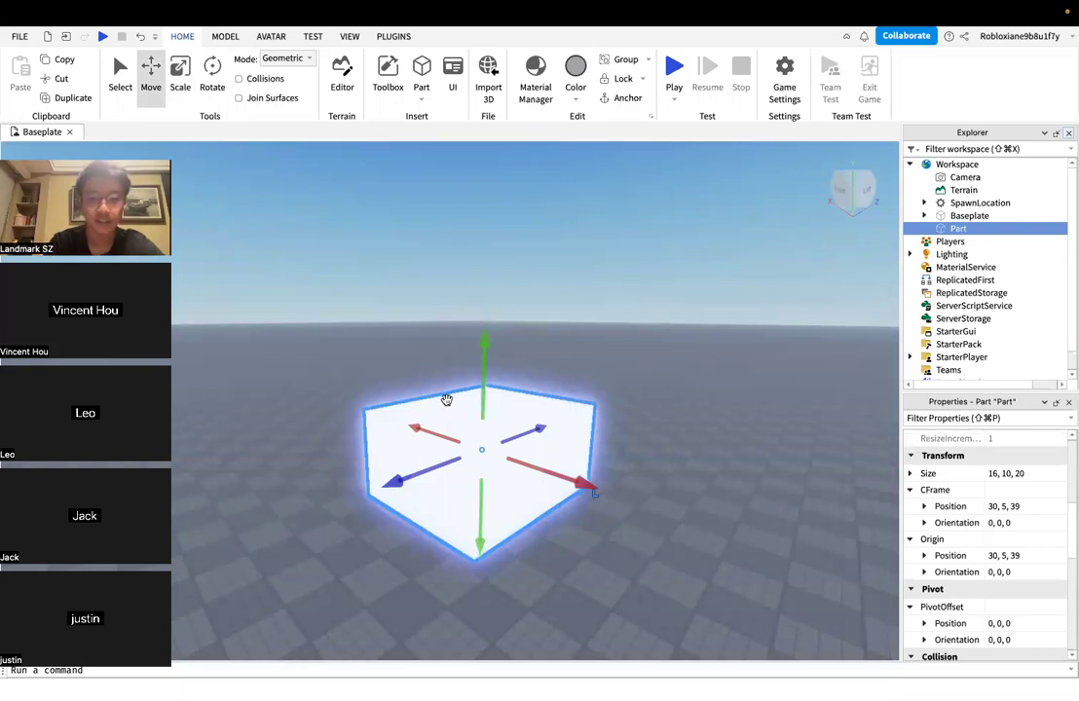
pyautogui.moveTo(470, 410); pyautogui.dragTo(479, 379)
pyautogui.moveTo(445, 411); pyautogui.dragTo(445, 410, button='right')
pyautogui.press('a')
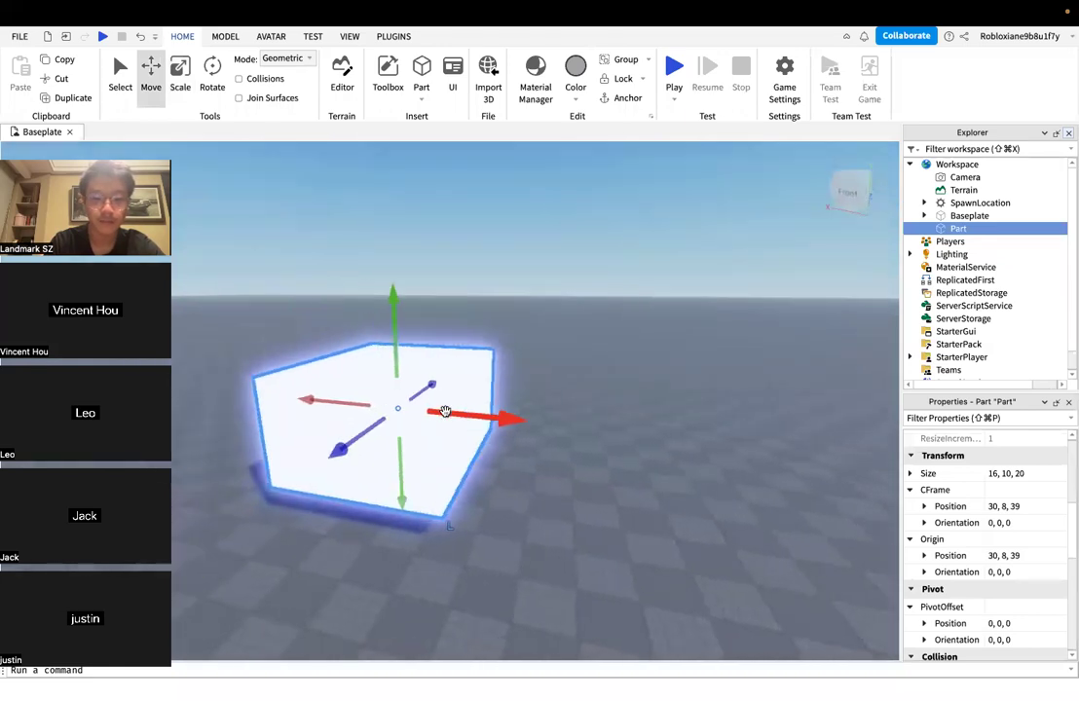
pyautogui.moveTo(393, 411); pyautogui.dragTo(500, 458)
pyautogui.moveTo(601, 472)
pyautogui.mouseDown()
pyautogui.moveTo(590, 378)
pyautogui.moveTo(595, 492)
pyautogui.mouseUp()
# Scale the Neon block outward on both sides along the X axis to a width of about 52
pyautogui.click(180, 76)
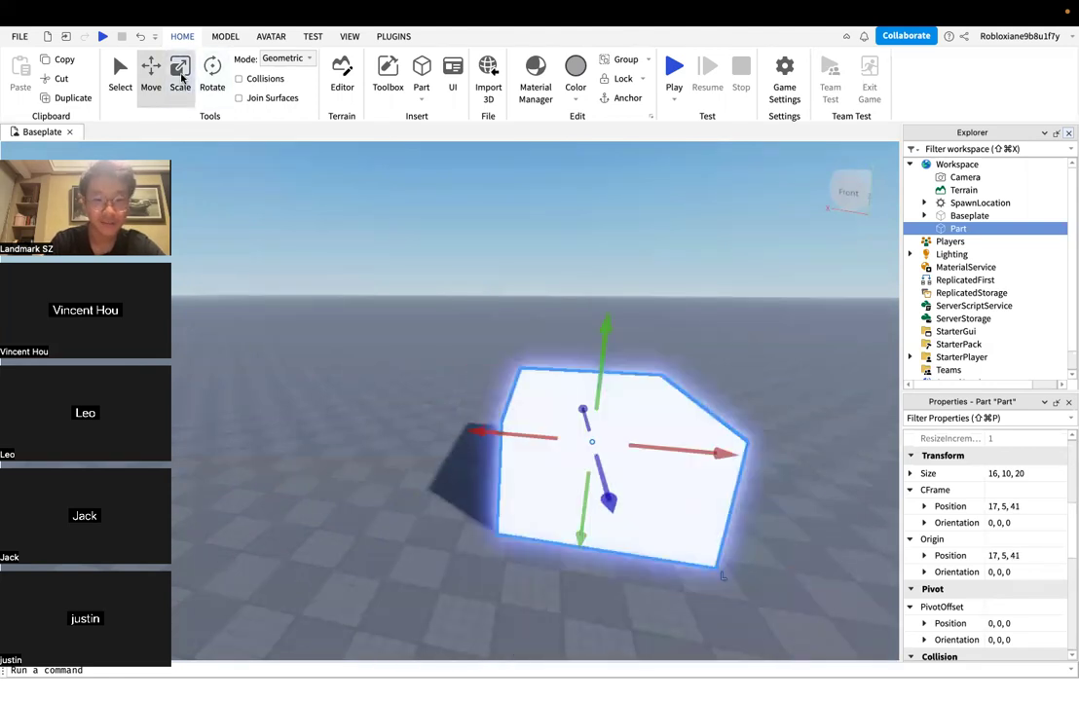
pyautogui.moveTo(484, 430); pyautogui.dragTo(283, 413)
pyautogui.moveTo(722, 462); pyautogui.dragTo(841, 479)
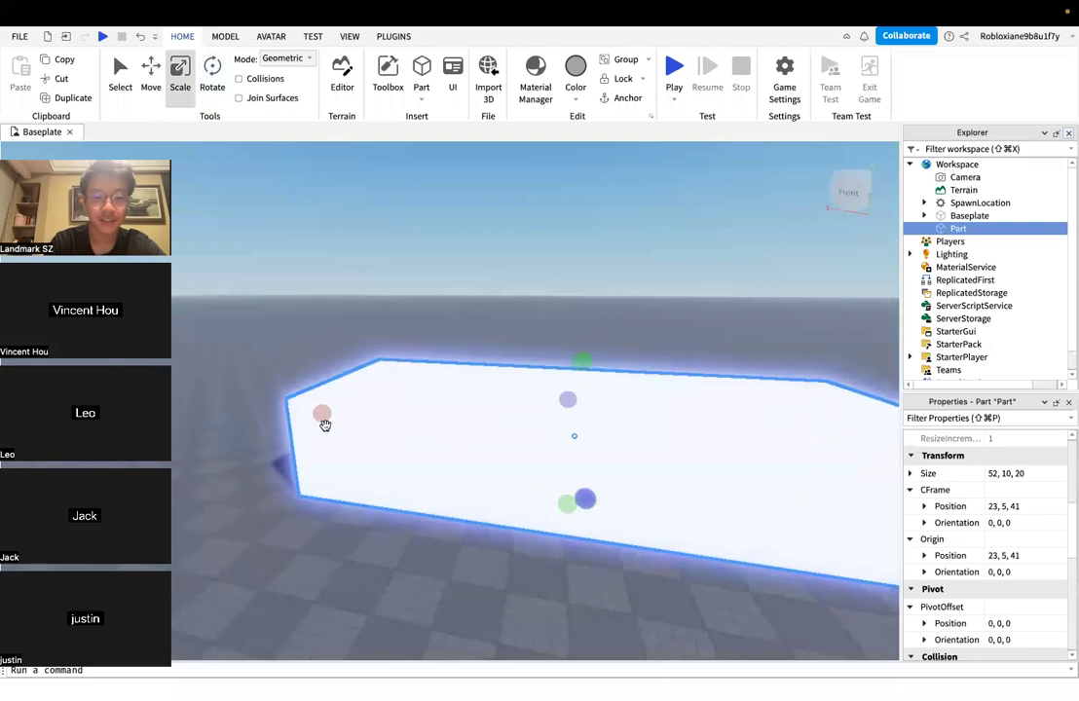
# Scale the Neon block outward at both ends along the Z axis to a length of about 110
pyautogui.press('a')
pyautogui.press('a')
pyautogui.press('d')
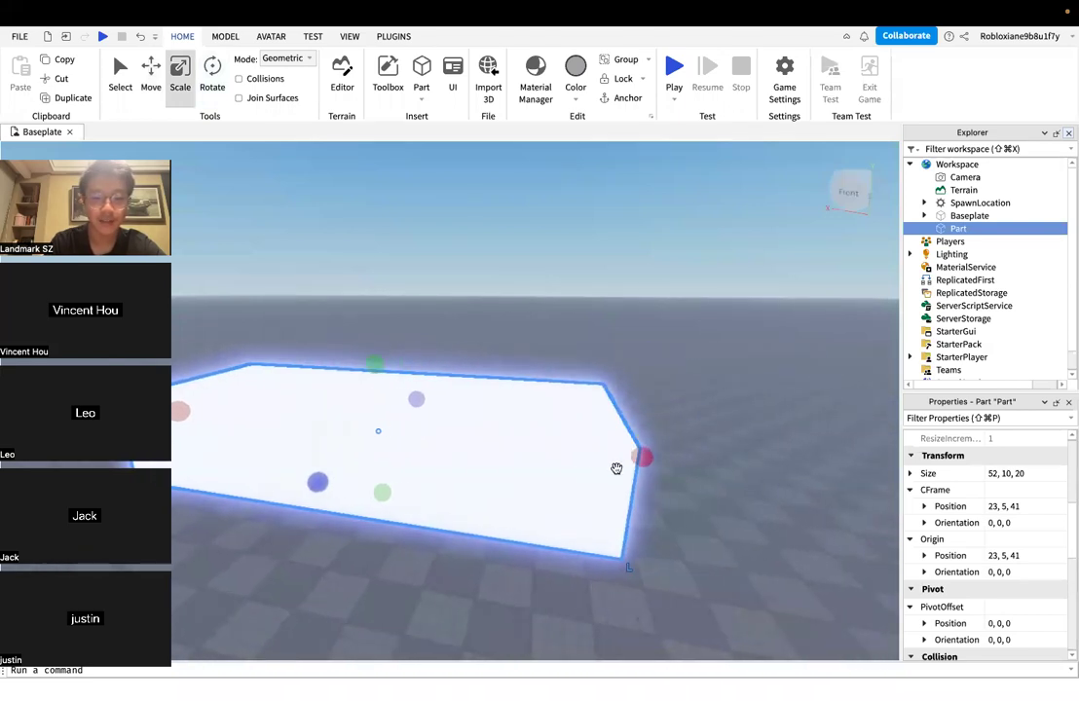
pyautogui.press('a')
pyautogui.moveTo(535, 441); pyautogui.dragTo(497, 409, button='right')
pyautogui.press('s')
pyautogui.moveTo(443, 344); pyautogui.dragTo(430, 259)
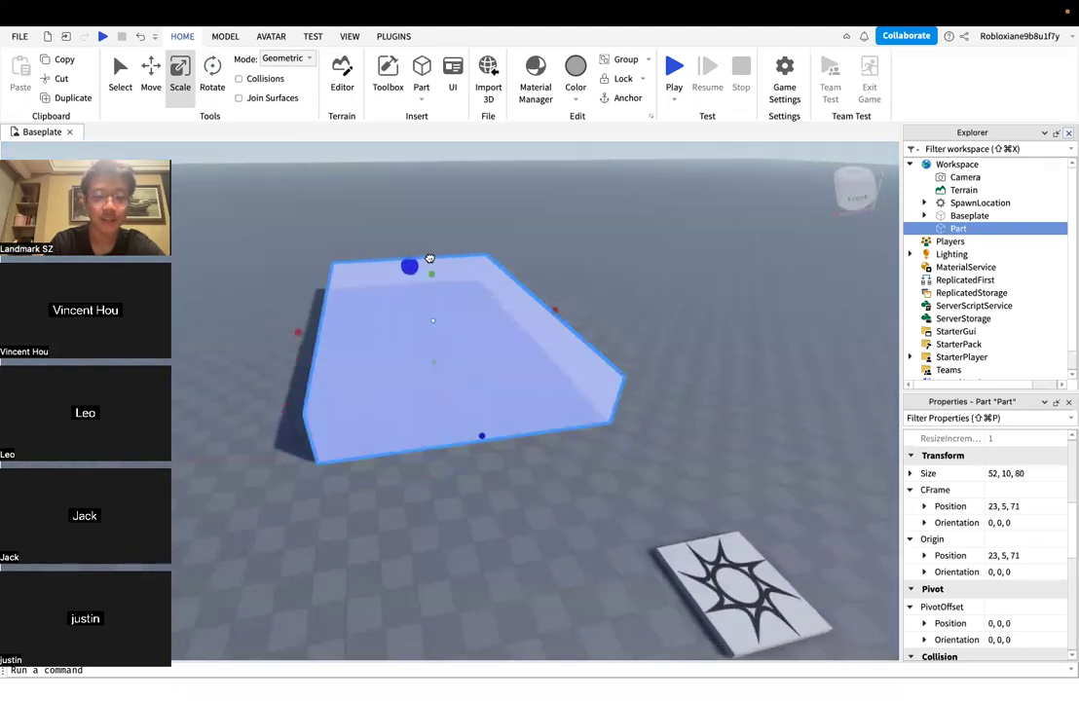
pyautogui.moveTo(481, 436); pyautogui.dragTo(566, 641)
pyautogui.moveTo(571, 447); pyautogui.dragTo(570, 445, button='right')
# Scale the Neon block taller, adjust its width and shorten its length, centring it at about 14, 11, 66.5
pyautogui.click(583, 368)
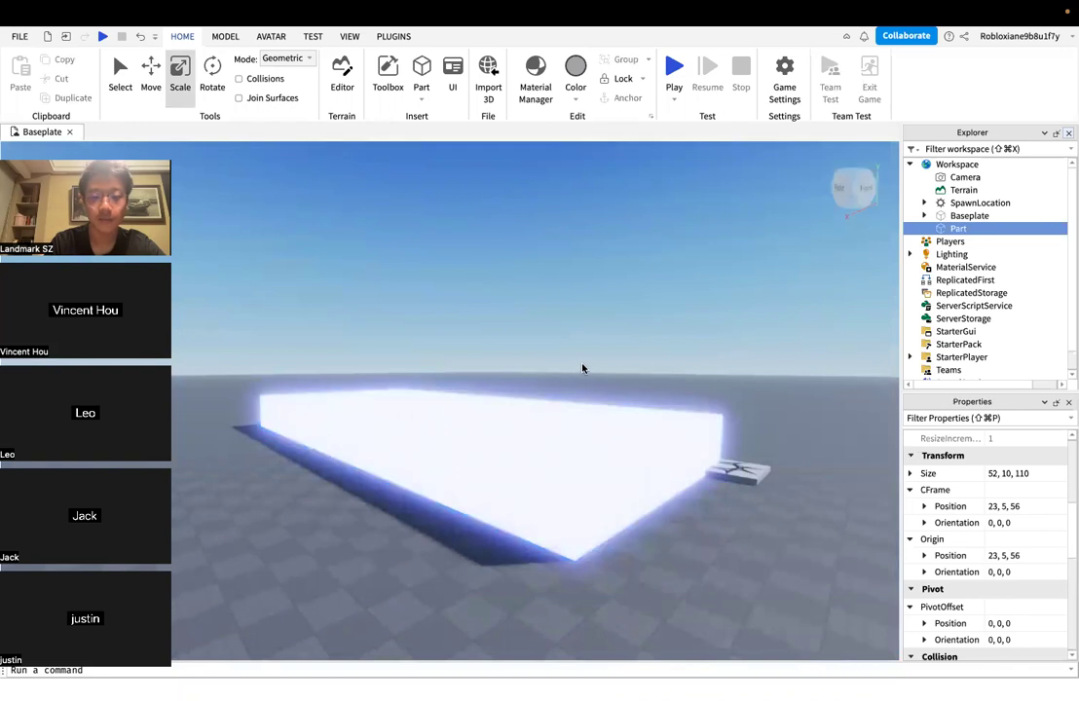
pyautogui.click(459, 413)
pyautogui.moveTo(434, 378); pyautogui.dragTo(452, 330)
pyautogui.moveTo(311, 397); pyautogui.dragTo(173, 425)
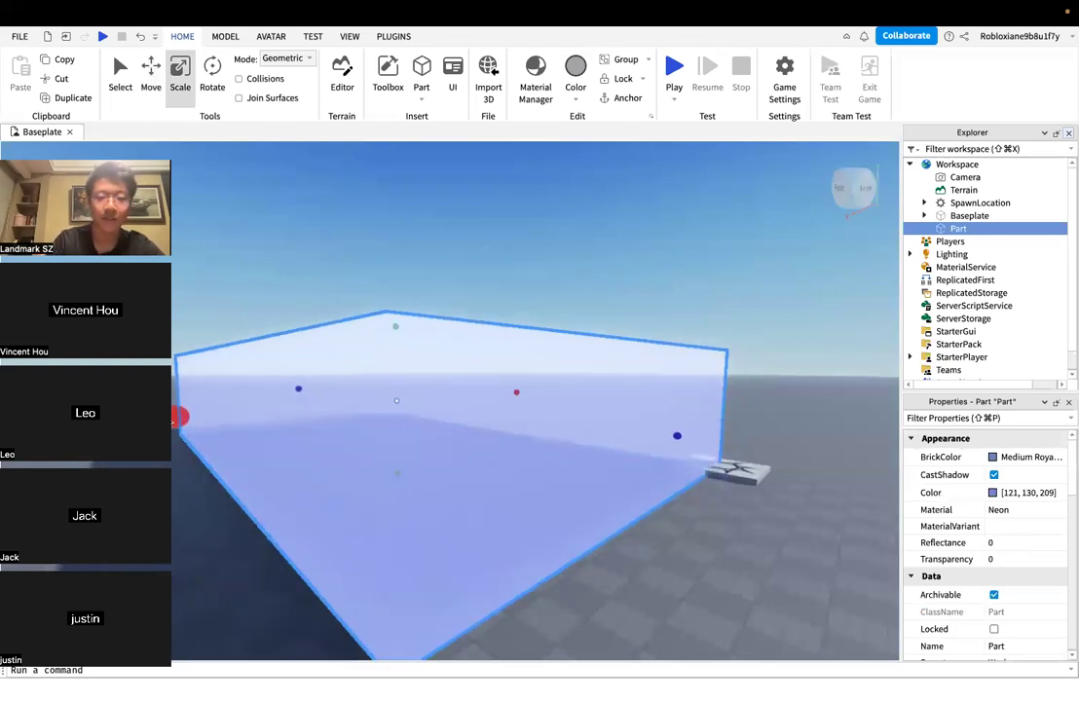
pyautogui.moveTo(179, 424); pyautogui.dragTo(622, 419)
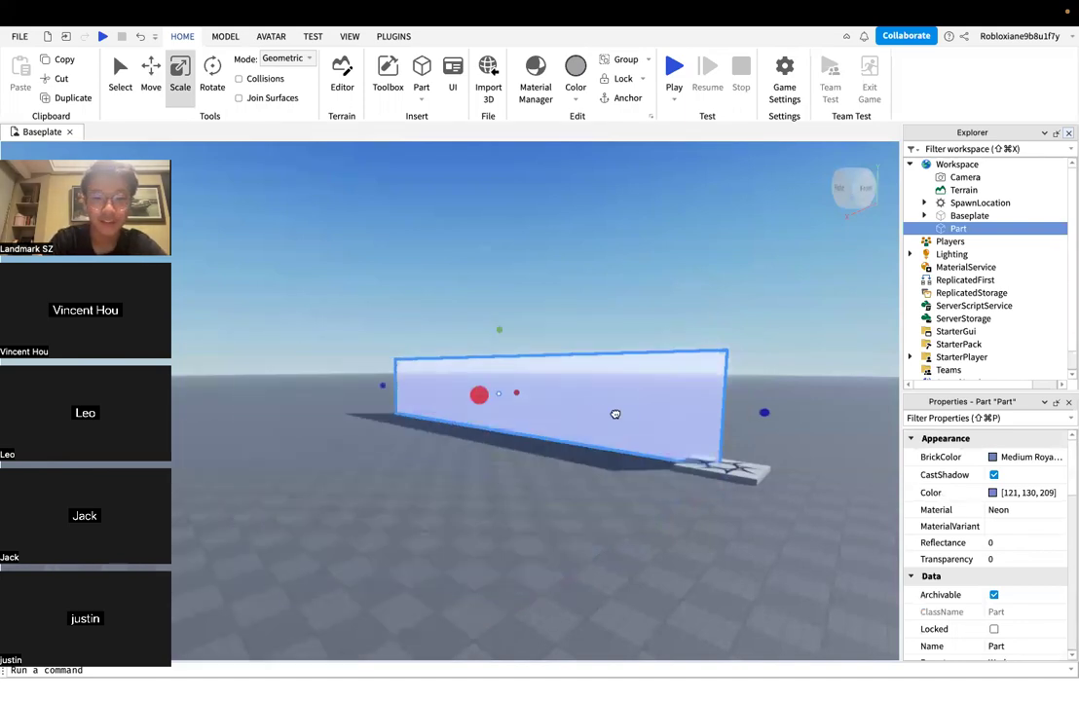
pyautogui.moveTo(549, 408); pyautogui.dragTo(376, 374)
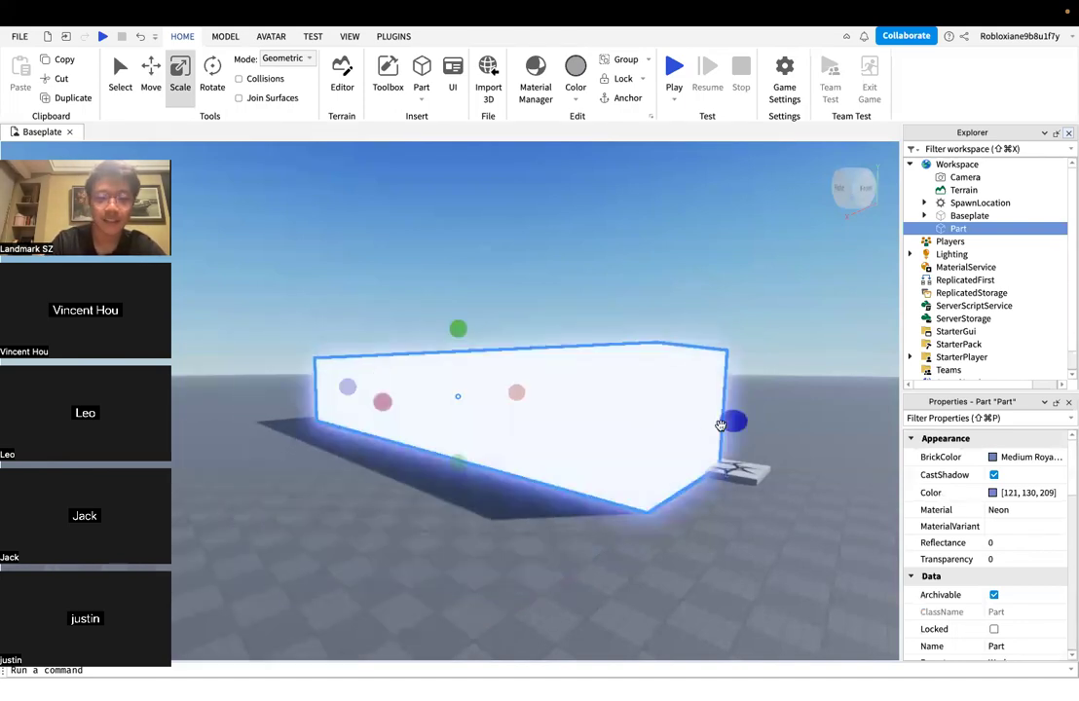
pyautogui.moveTo(730, 424); pyautogui.dragTo(589, 458)
# Set the Neon part's Size property to 50, 50, 50
pyautogui.click(664, 374)
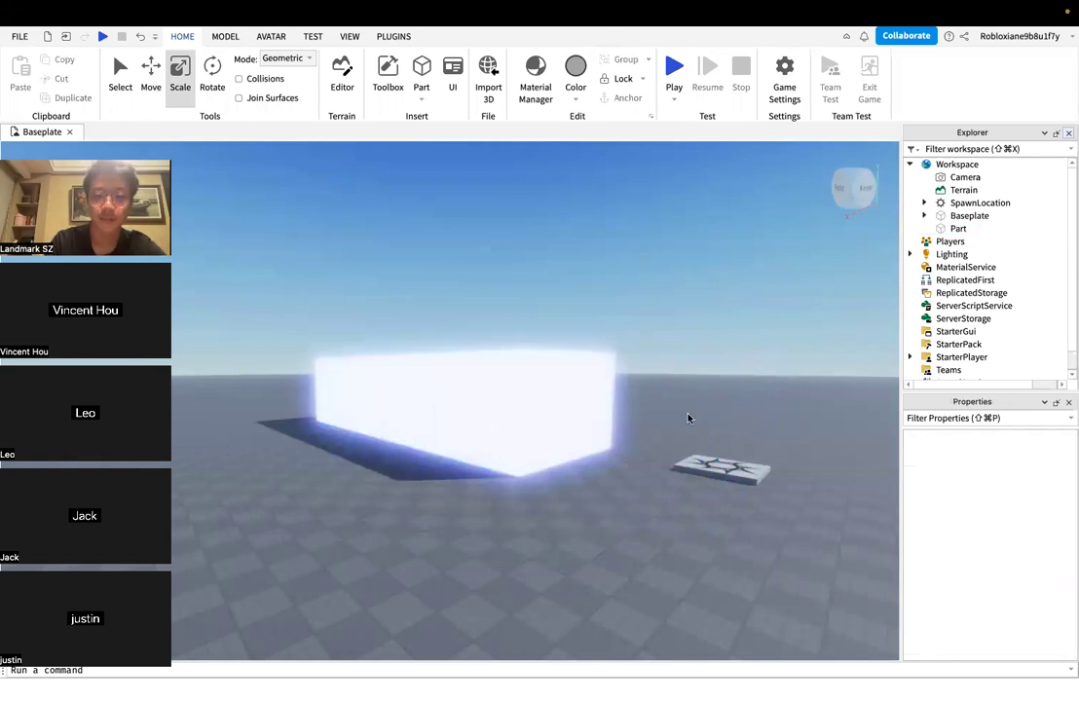
pyautogui.click(558, 380)
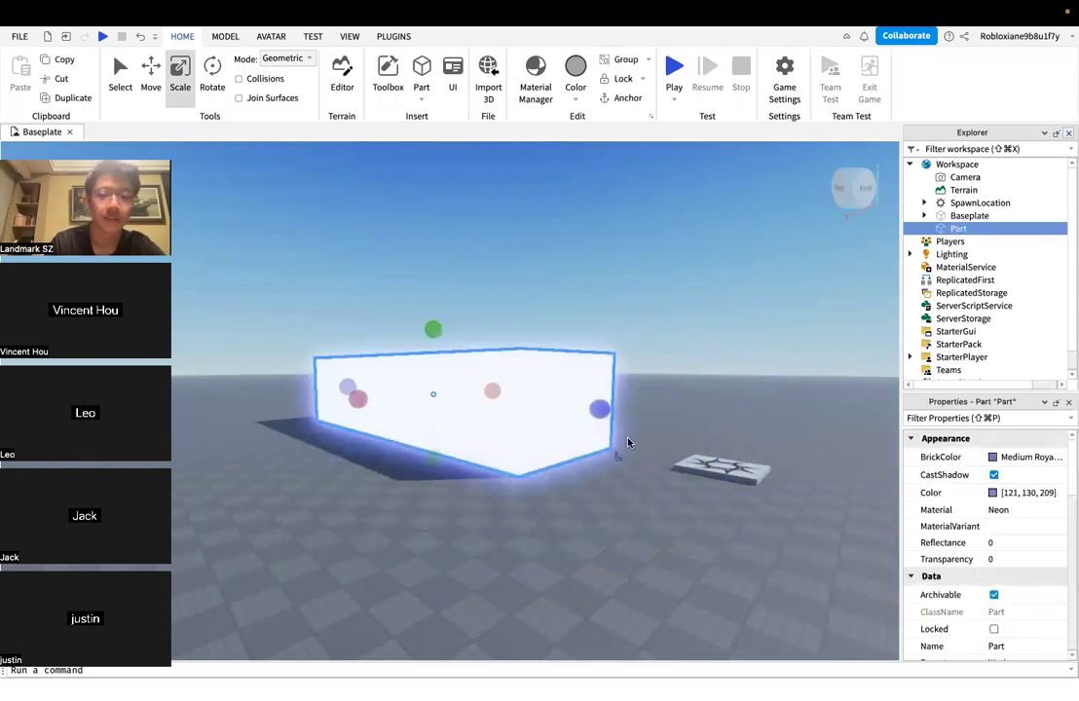
pyautogui.scroll(-5, 990, 554)
pyautogui.click(1012, 516)
pyautogui.write('5')
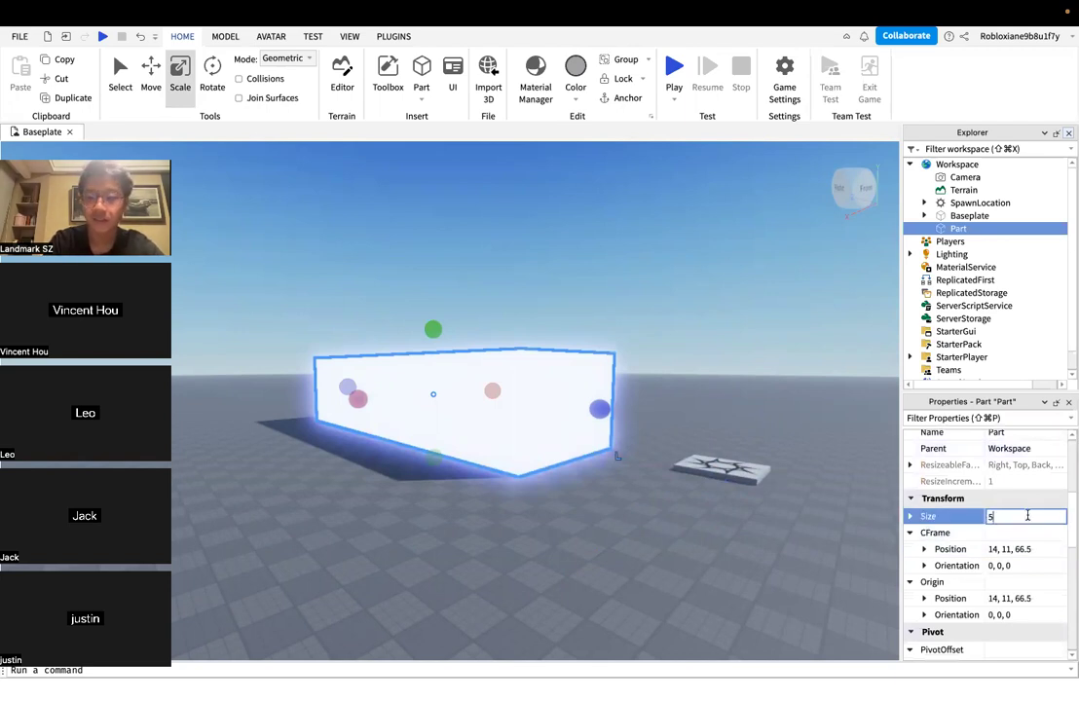
pyautogui.write('0, 50, 50')
pyautogui.press('BackSpace')
pyautogui.write('50,50')
pyautogui.press('Return')
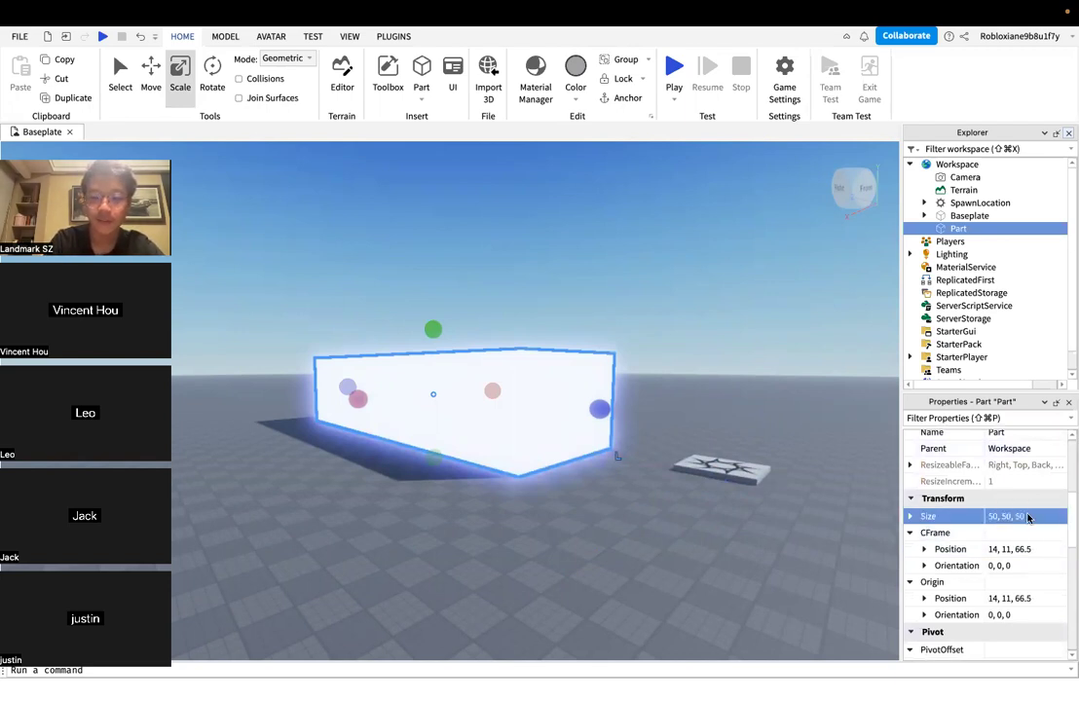
# Try to set the Neon part's Size property to 100100100 without separators
pyautogui.click(1023, 517)
pyautogui.write('100100100')
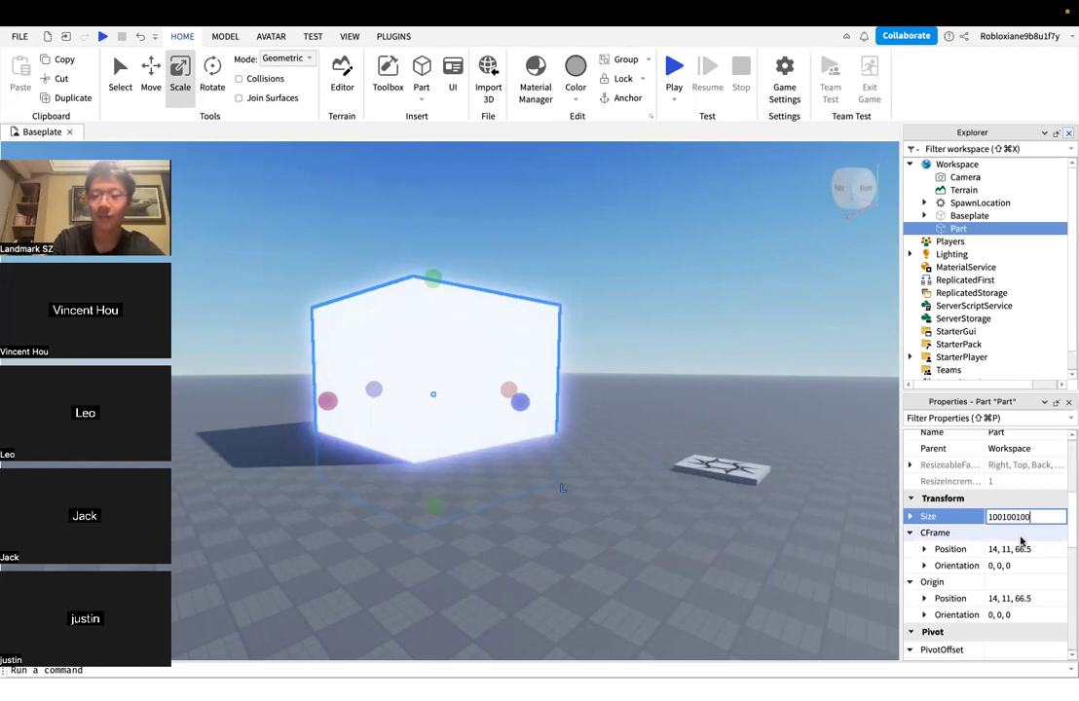
pyautogui.press('Return')
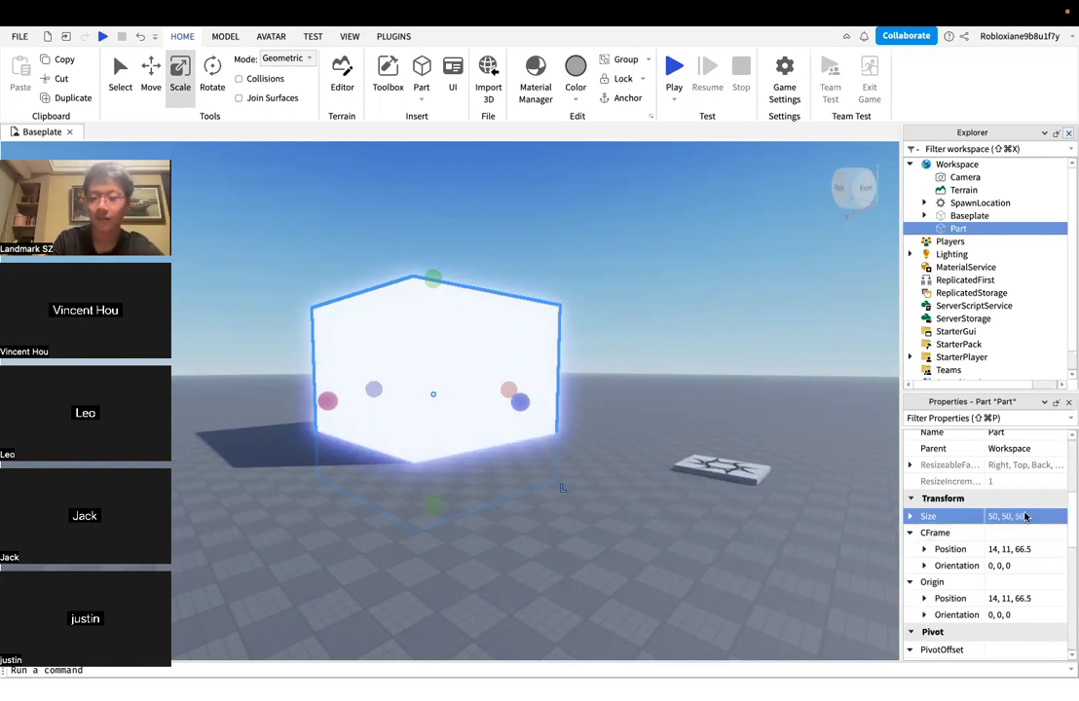
# Set the Neon part's Size property to 100, 100, 100
pyautogui.click(1037, 528)
pyautogui.click(1030, 517)
pyautogui.write('10')
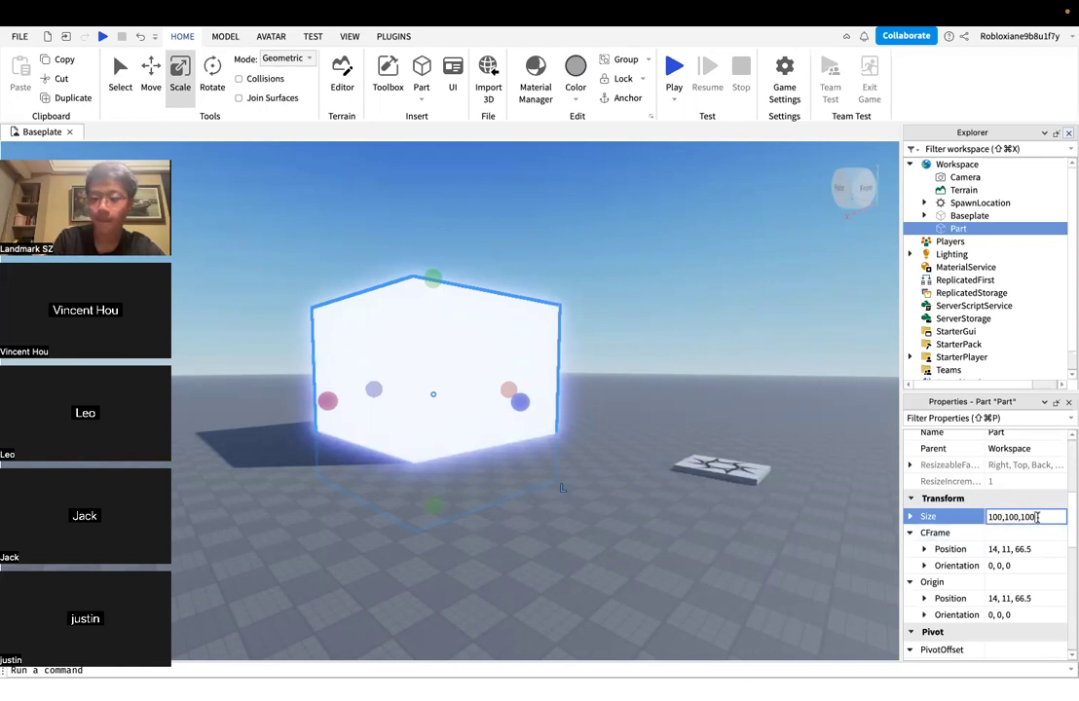
pyautogui.press('Return')
# Examine the giant Neon cube unselected by flying the camera around and away from it
pyautogui.click(743, 404)
pyautogui.moveTo(785, 402); pyautogui.dragTo(785, 403, button='right')
pyautogui.press('w')
pyautogui.press('s')
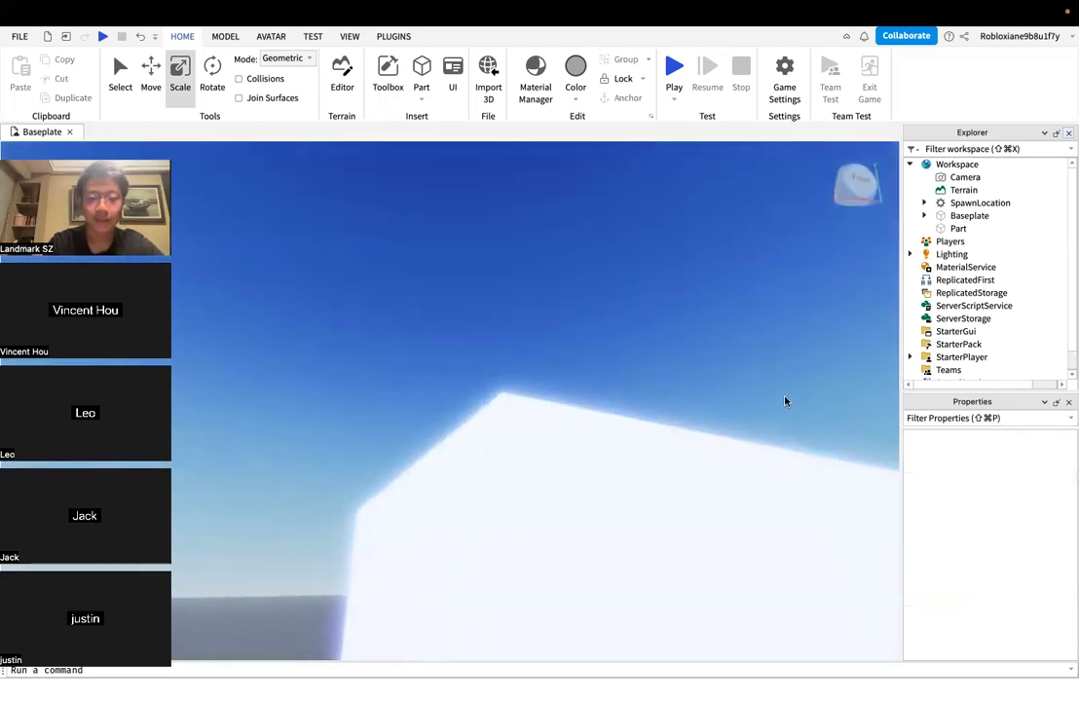
pyautogui.press('d')
pyautogui.press('w')
pyautogui.scroll(-10, 785, 400)
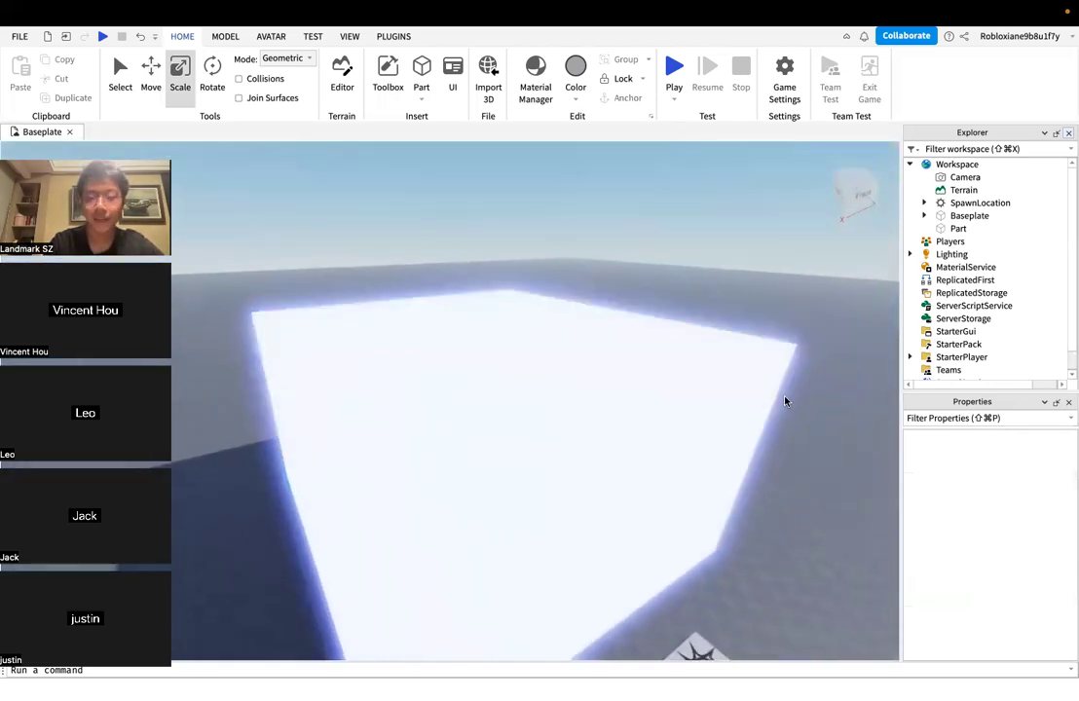
# Set the Neon part's Size property to 1, 1, 1
pyautogui.click(587, 399)
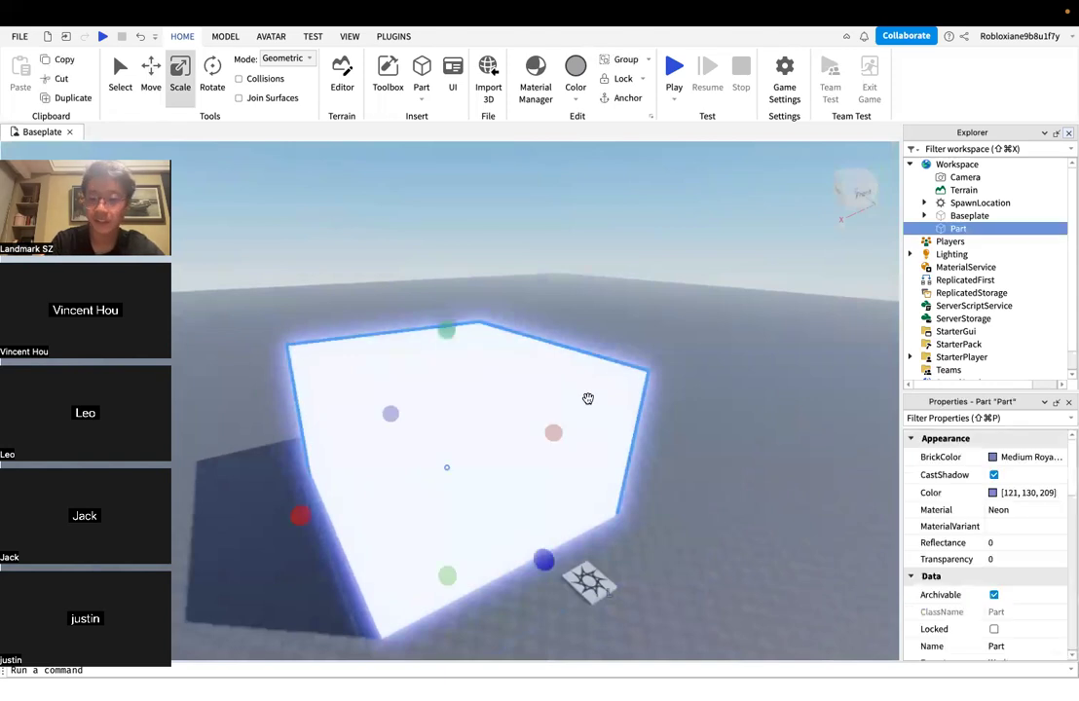
pyautogui.scroll(-5, 994, 541)
pyautogui.click(1033, 462)
pyautogui.write('1,1,1')
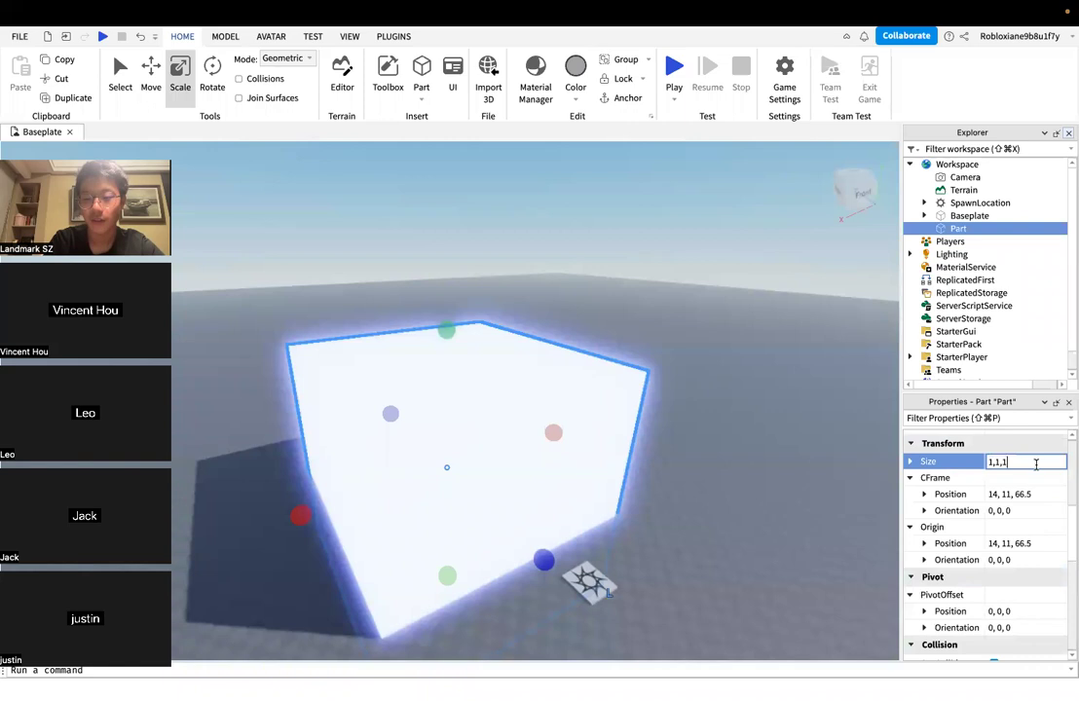
pyautogui.press('Return')
# Examine the tiny Neon cube up close, both selected and deselected, along with its Transform properties
pyautogui.moveTo(574, 542); pyautogui.dragTo(579, 540, button='right')
pyautogui.press('w')
pyautogui.press('w')
pyautogui.click(614, 535)
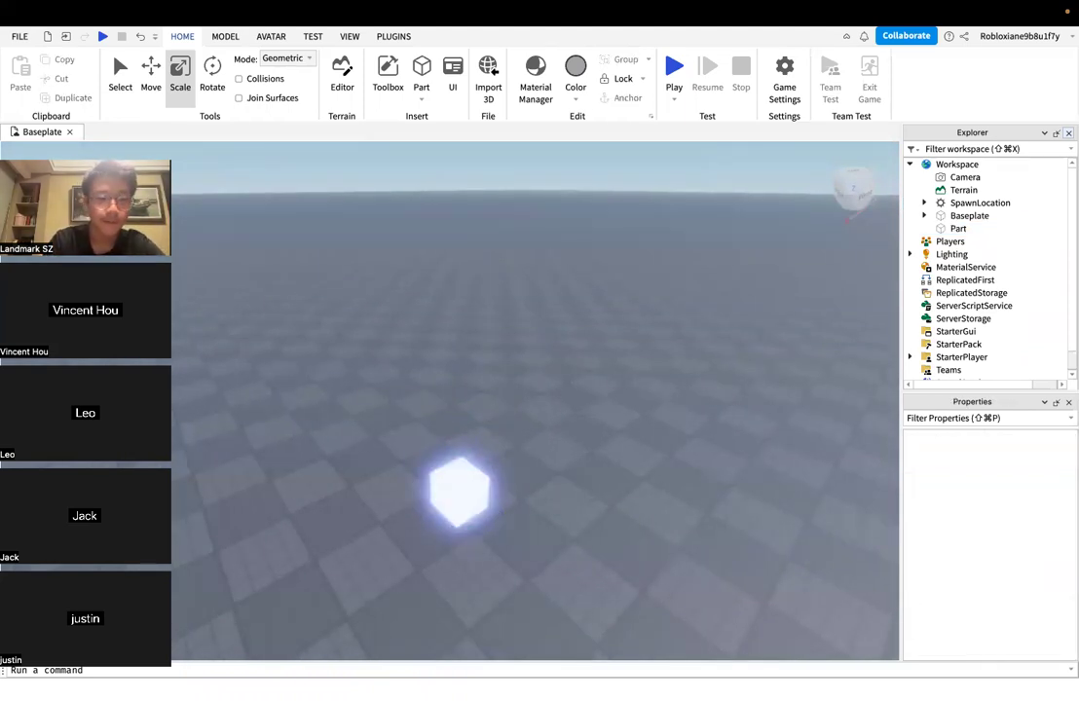
pyautogui.click(466, 489)
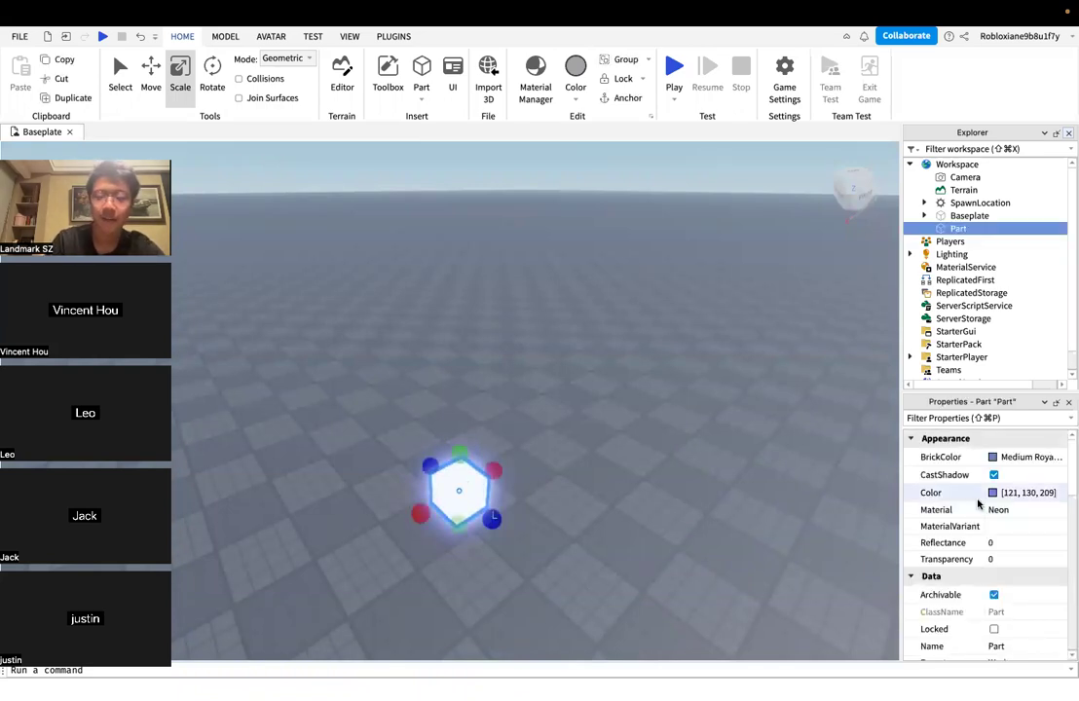
pyautogui.scroll(-7, 978, 505)
pyautogui.scroll(3, 978, 502)
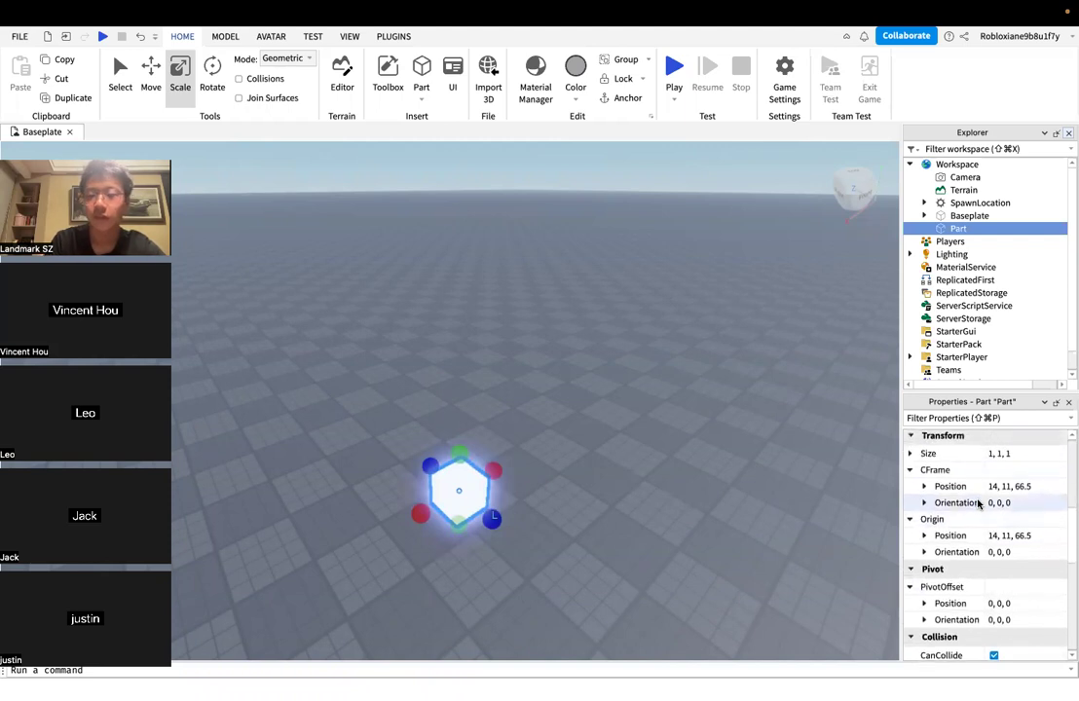
pyautogui.moveTo(647, 469); pyautogui.dragTo(647, 469, button='right')
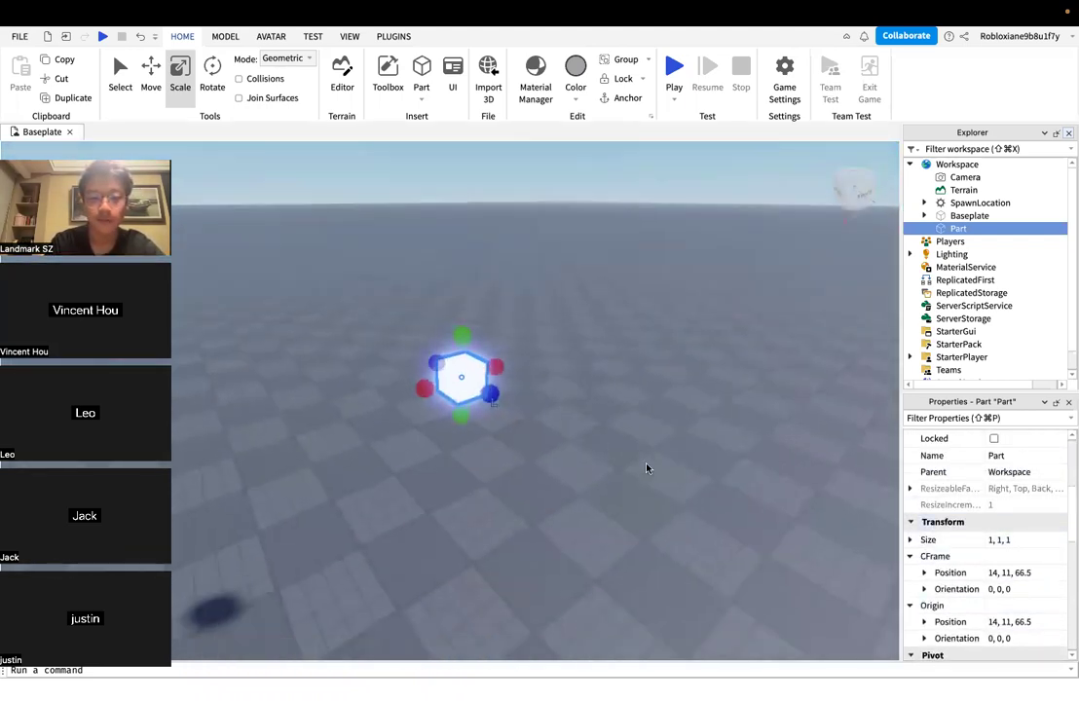
pyautogui.click(647, 468)
pyautogui.click(462, 385)
# Examine the tiny Neon part's properties from Appearance through Transform and Pivot to the Collision and Part sections
pyautogui.click(477, 371)
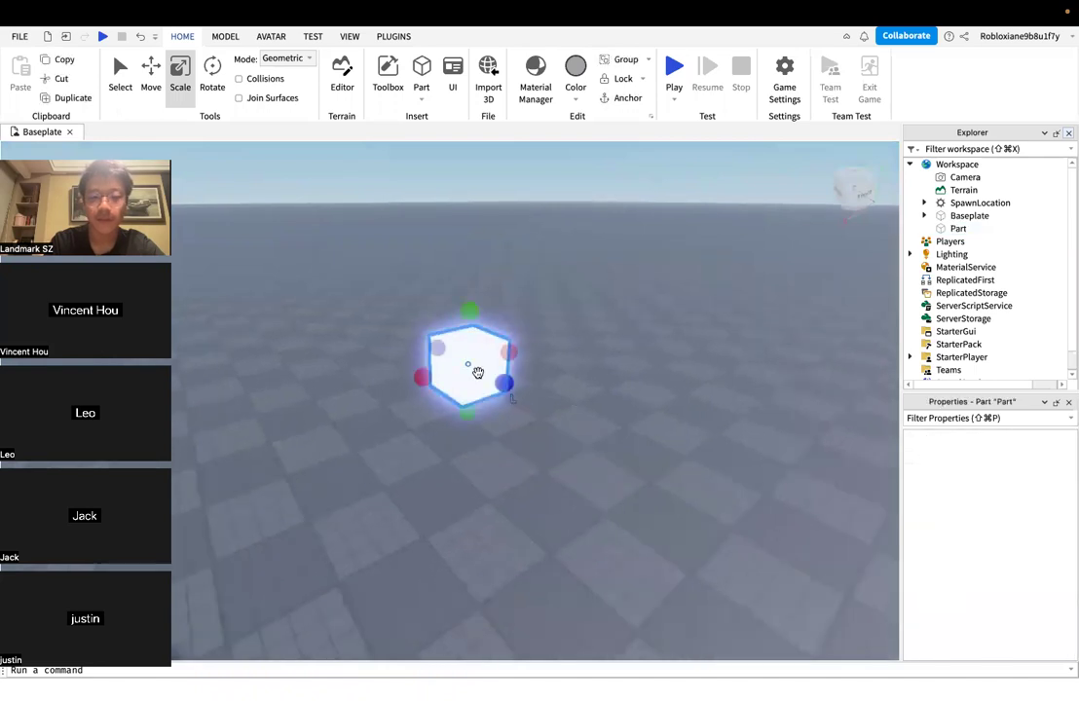
pyautogui.scroll(-2, 477, 371)
pyautogui.scroll(-5, 962, 543)
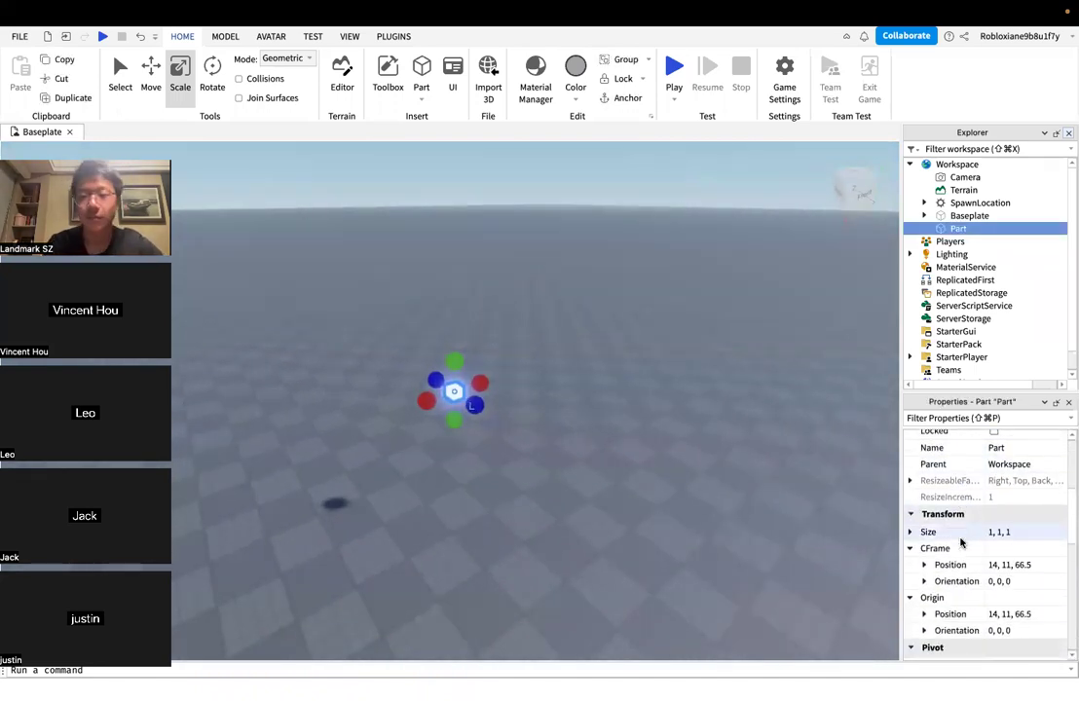
pyautogui.scroll(4, 962, 543)
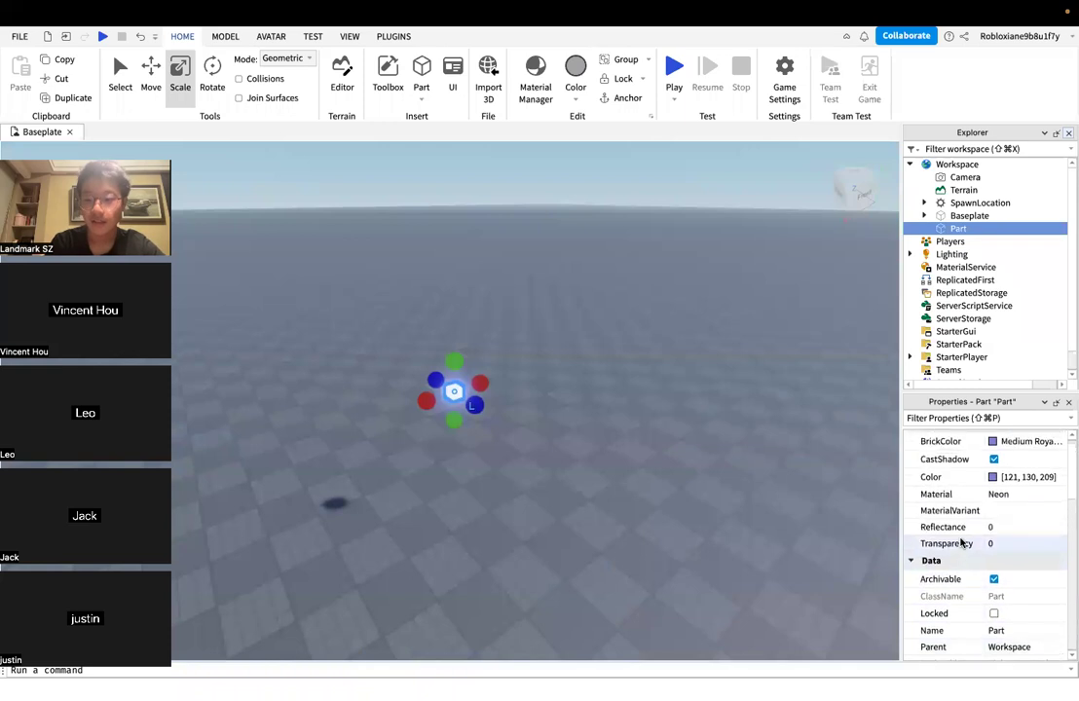
pyautogui.scroll(-6, 962, 543)
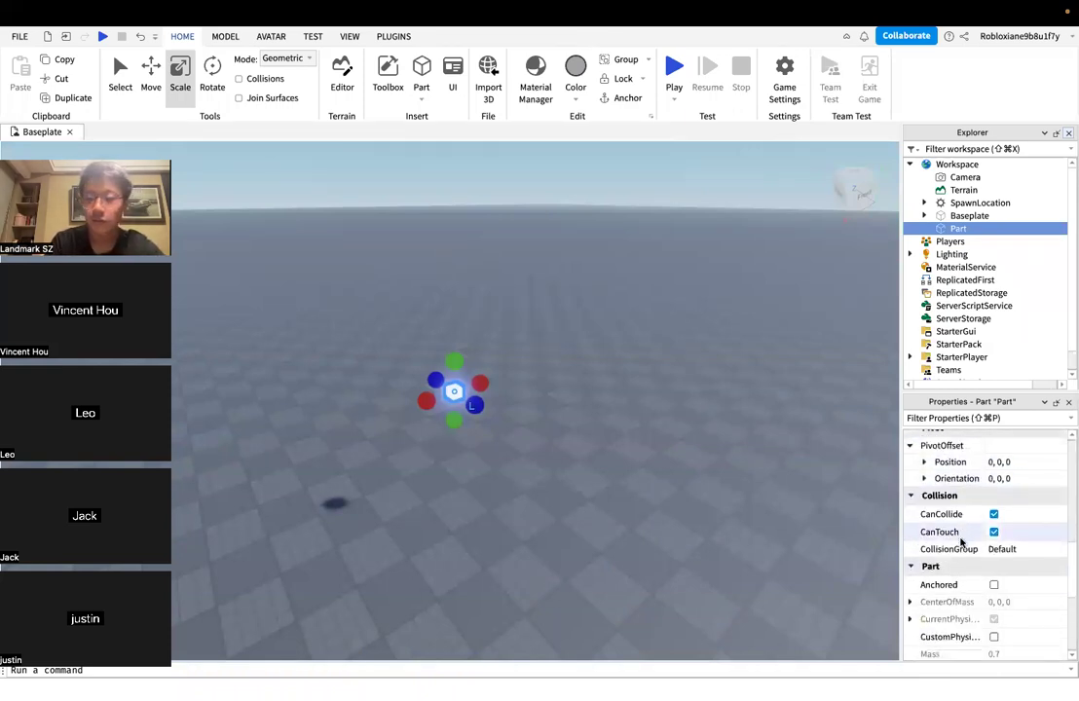
pyautogui.scroll(6, 960, 541)
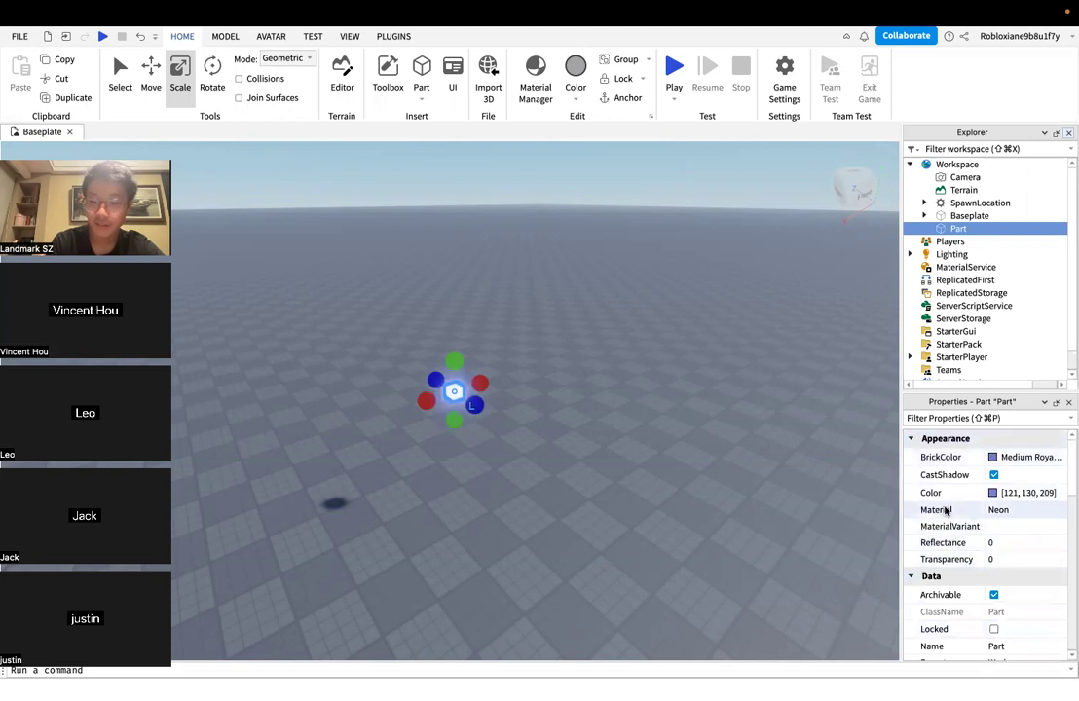
pyautogui.scroll(-4, 947, 600)
pyautogui.scroll(-5, 947, 600)
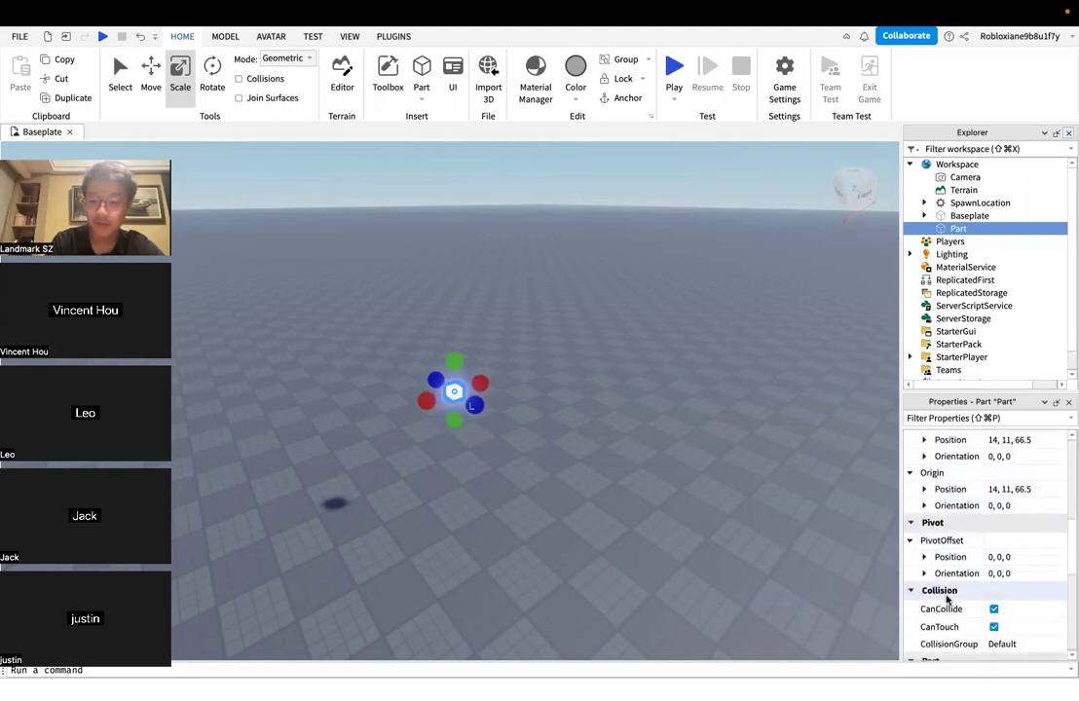
pyautogui.scroll(5, 947, 600)
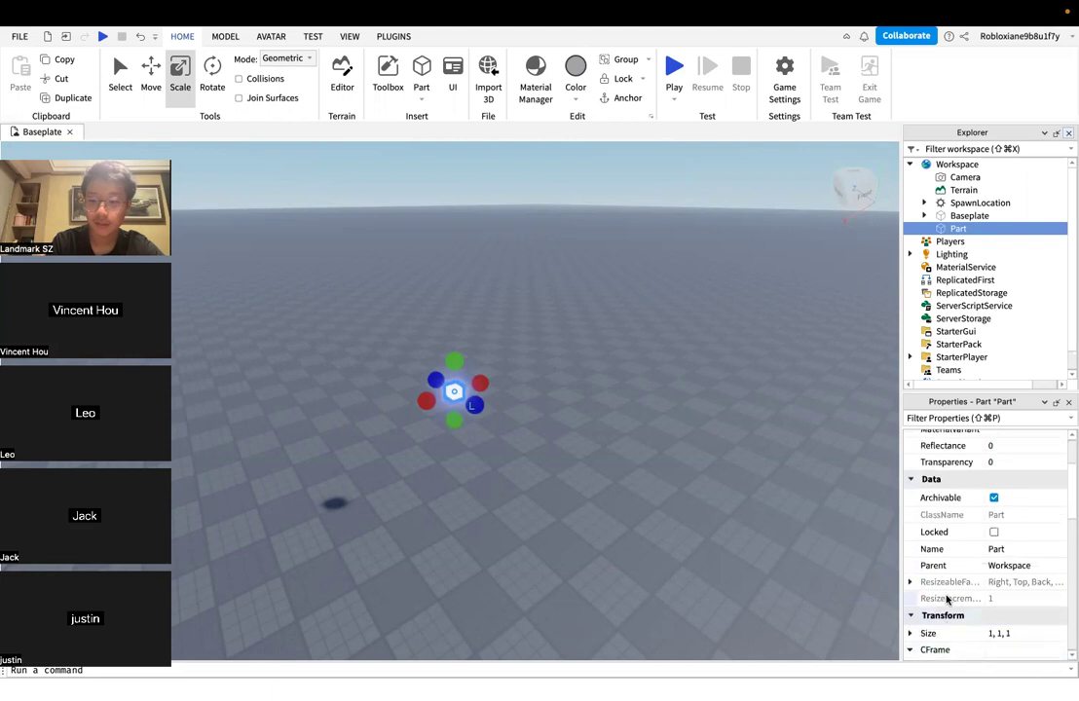
pyautogui.scroll(-3, 947, 600)
pyautogui.scroll(-5, 947, 600)
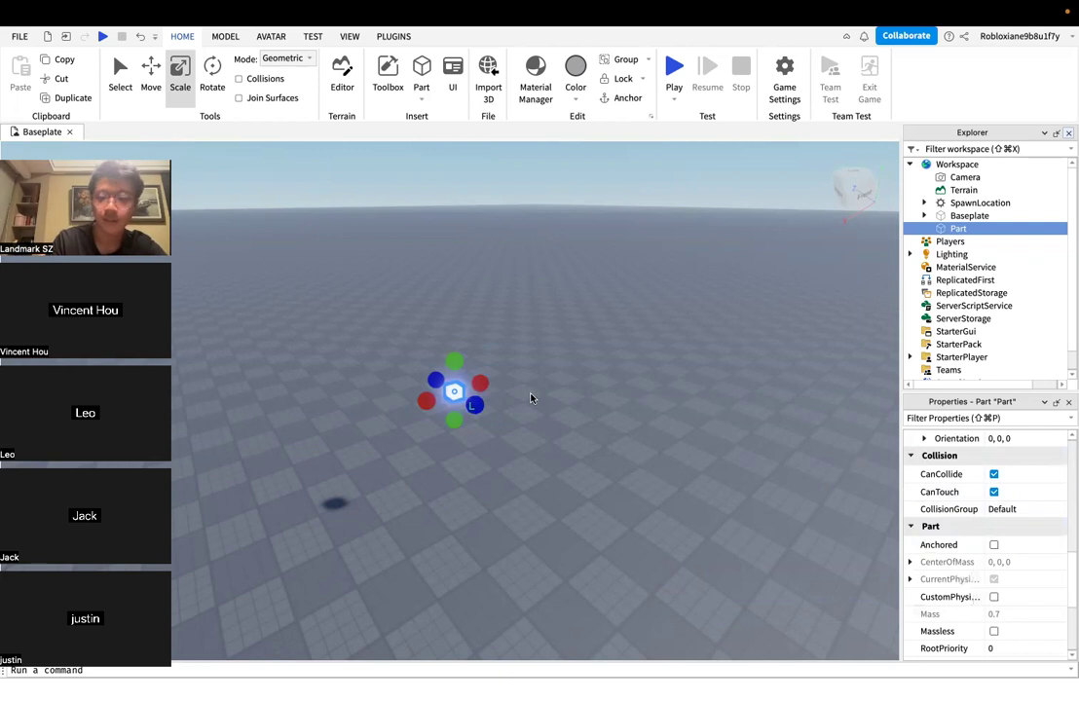
# Turn on the Anchored property of the Neon part
pyautogui.click(994, 545)
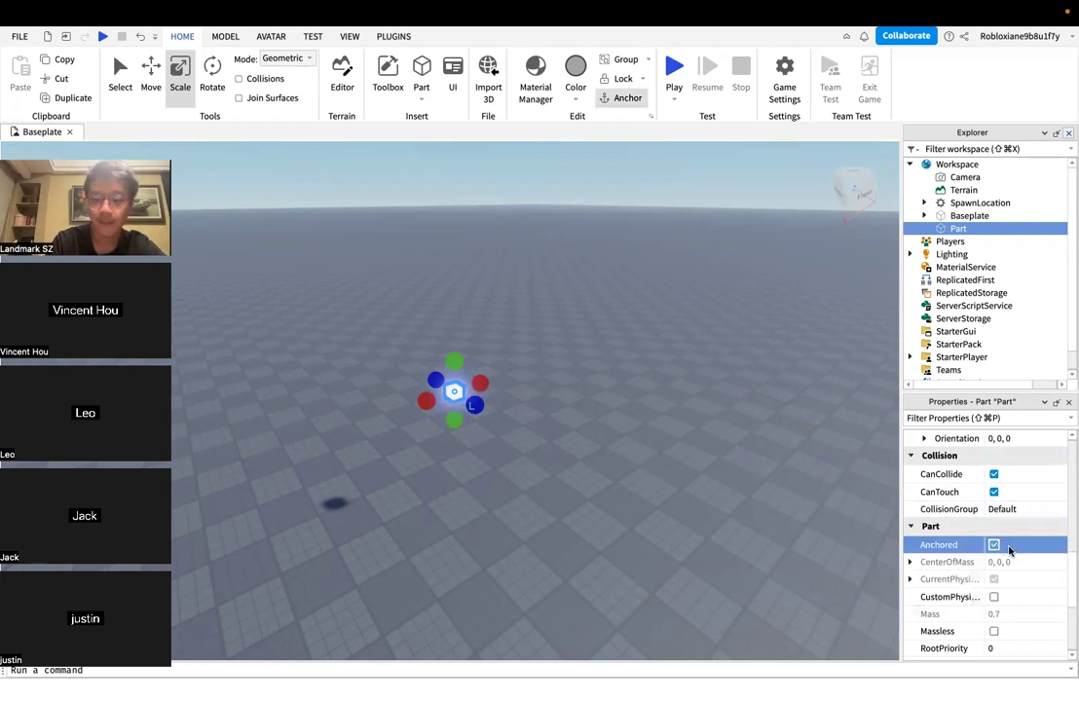
pyautogui.click(995, 545)
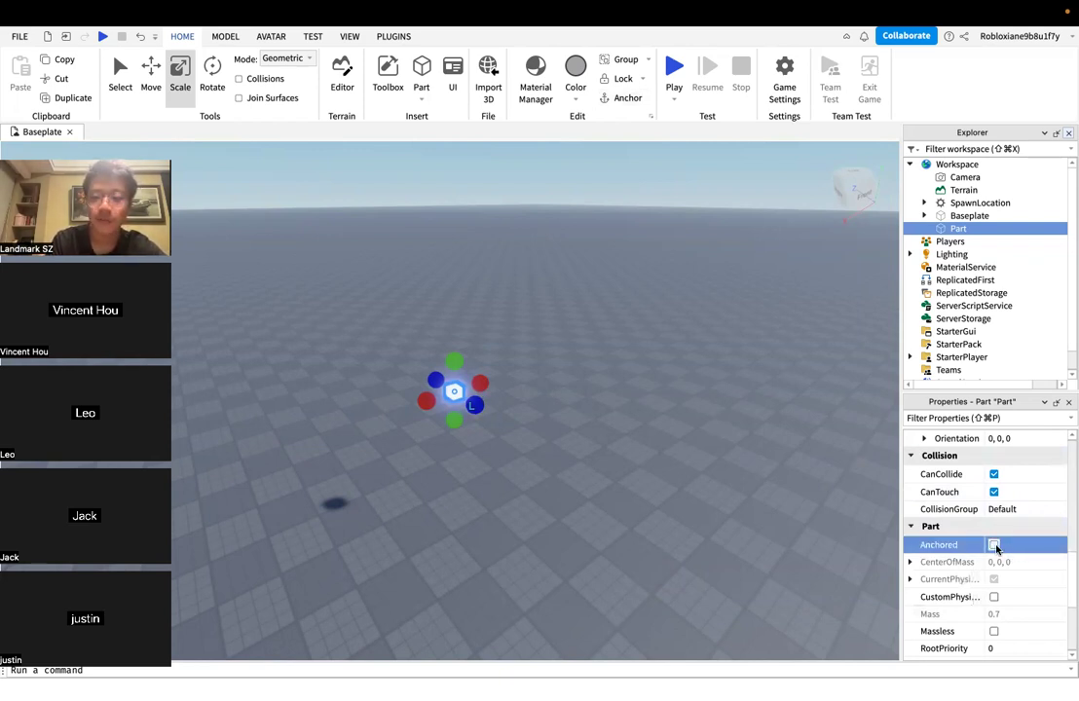
pyautogui.click(995, 545)
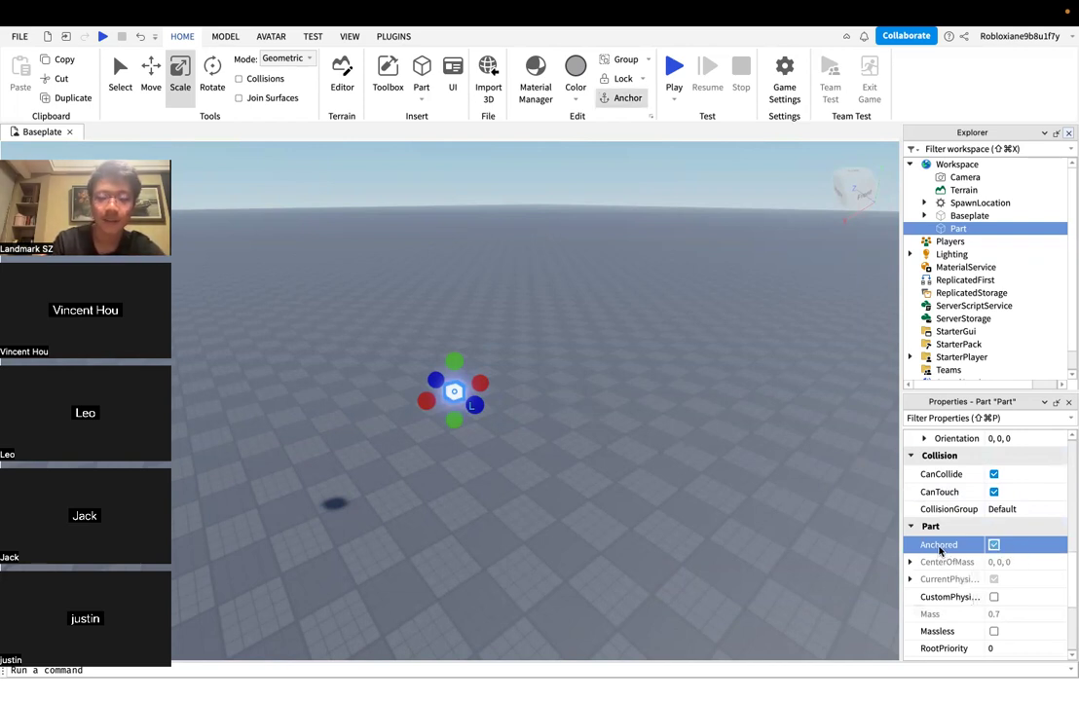
# Set the Neon part's Size property to 10, 10, 10
pyautogui.moveTo(629, 472); pyautogui.dragTo(628, 473, button='right')
pyautogui.scroll(3, 629, 473)
pyautogui.click(629, 473)
pyautogui.scroll(-4, 628, 473)
pyautogui.click(439, 328)
pyautogui.scroll(-5, 1006, 573)
pyautogui.click(1013, 541)
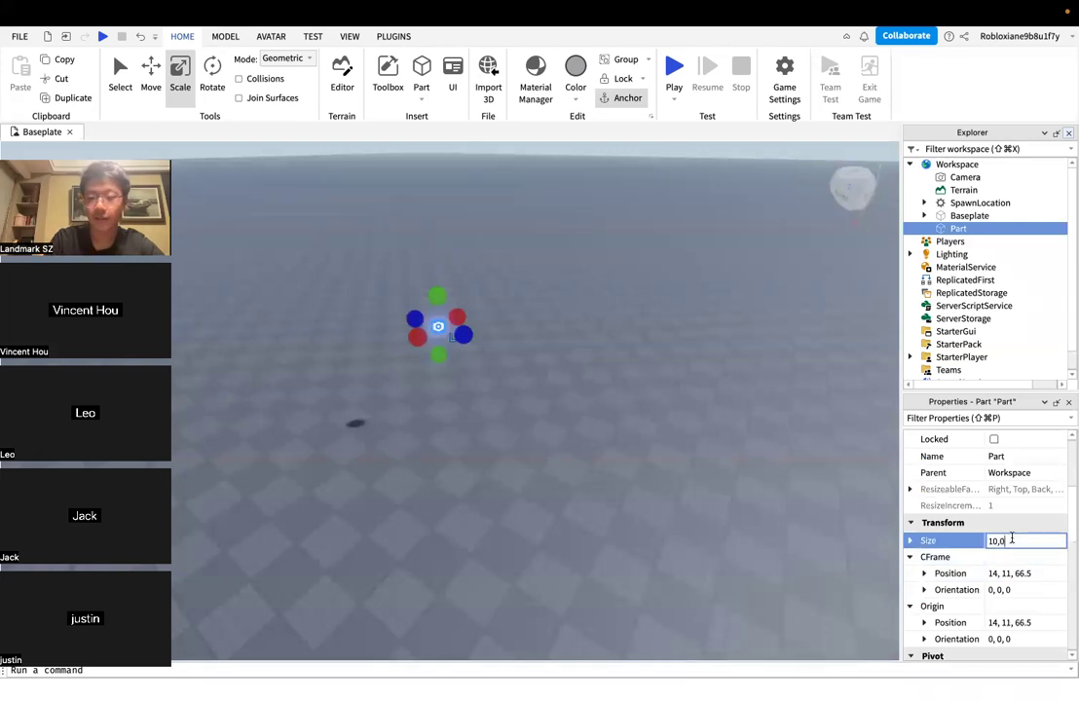
pyautogui.write('10, 10, 10')
pyautogui.press('Return')
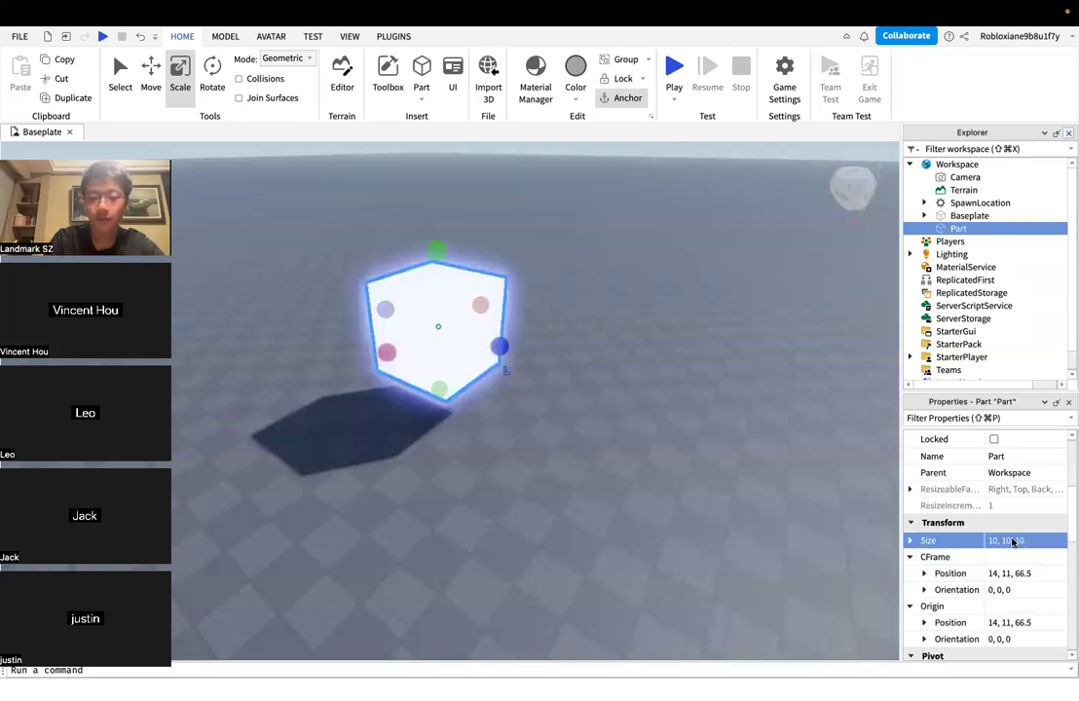
# Raise the Neon cube vertically with the Move tool to position 14, 17, 66.5
pyautogui.moveTo(508, 364); pyautogui.dragTo(508, 364, button='right')
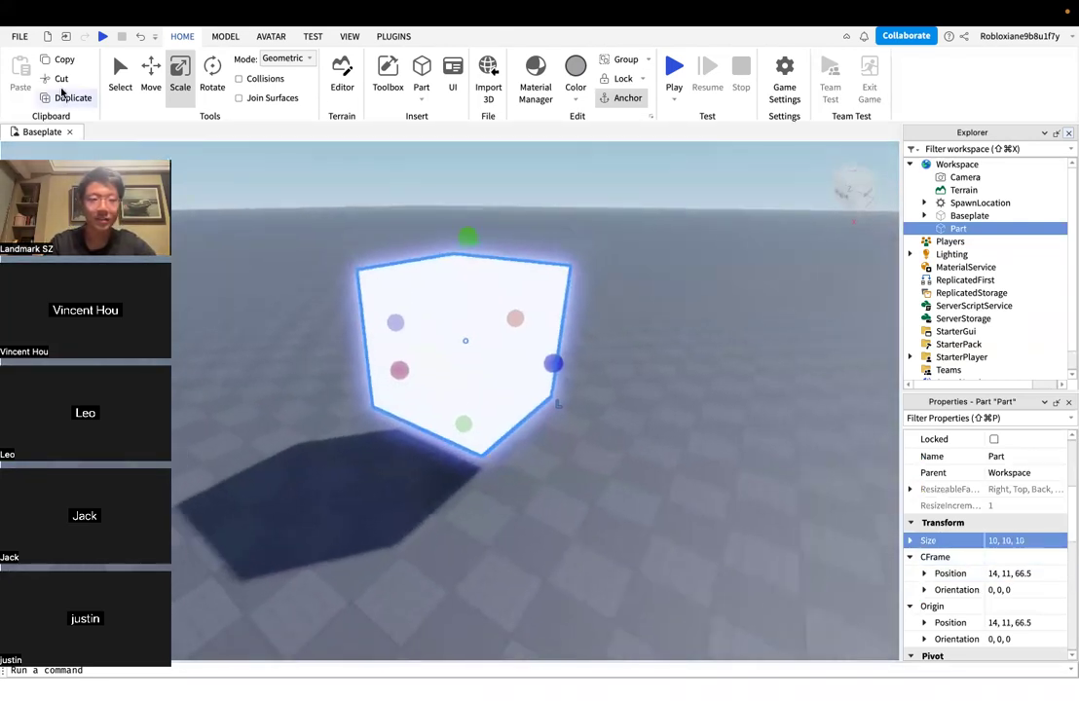
pyautogui.press('super+2')
pyautogui.moveTo(462, 258); pyautogui.dragTo(463, 191)
pyautogui.moveTo(709, 371); pyautogui.dragTo(708, 374, button='right')
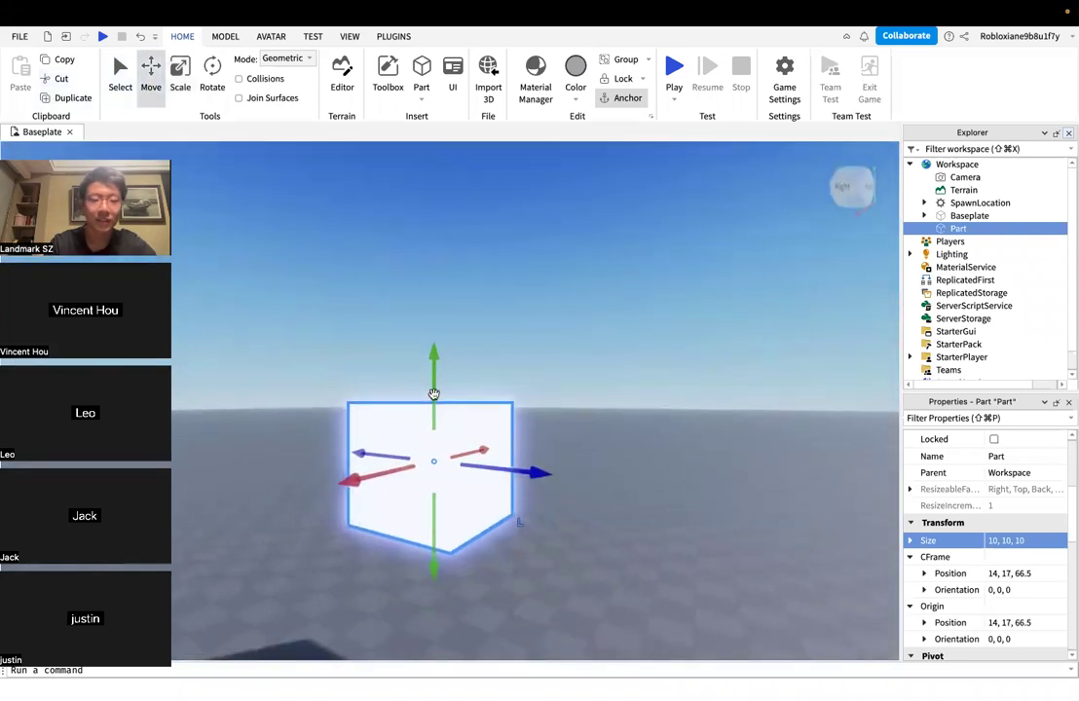
# Deselect the raised Neon cube and examine it and its shadow from several sides
pyautogui.click(547, 401)
pyautogui.moveTo(559, 402); pyautogui.dragTo(560, 400, button='right')
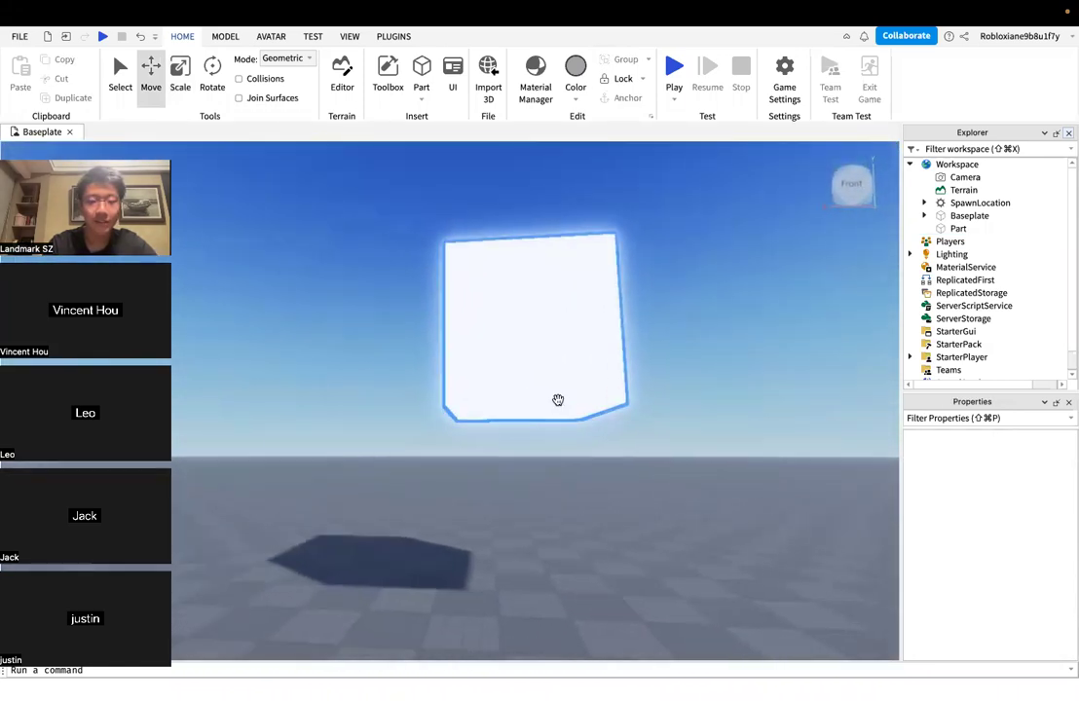
pyautogui.press('d')
pyautogui.press('a')
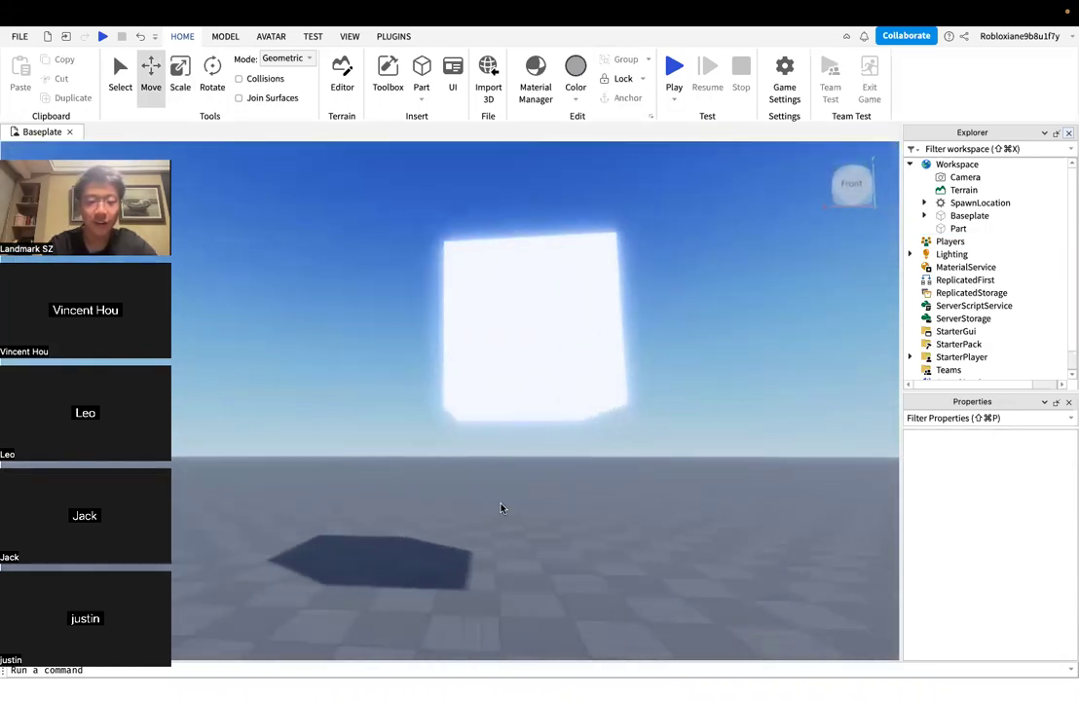
pyautogui.press('s')
pyautogui.moveTo(551, 527); pyautogui.dragTo(552, 528, button='right')
pyautogui.press('a')
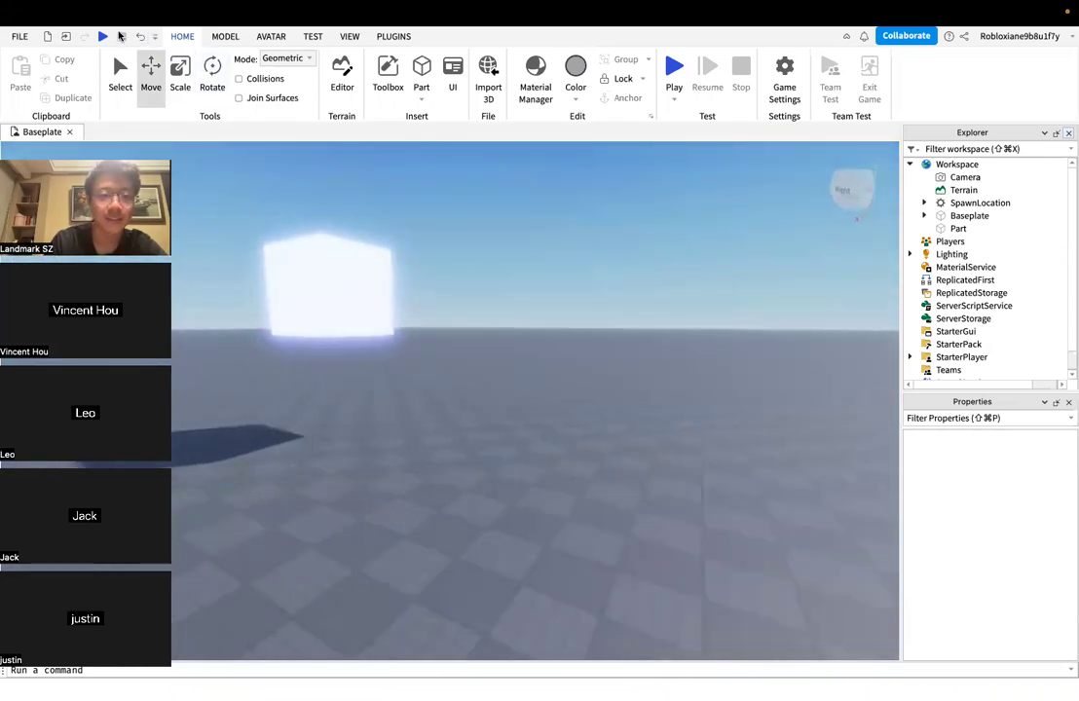
# Start a playtest and walk the character from the spawn pad to the anchored Neon cube
pyautogui.click(103, 37)
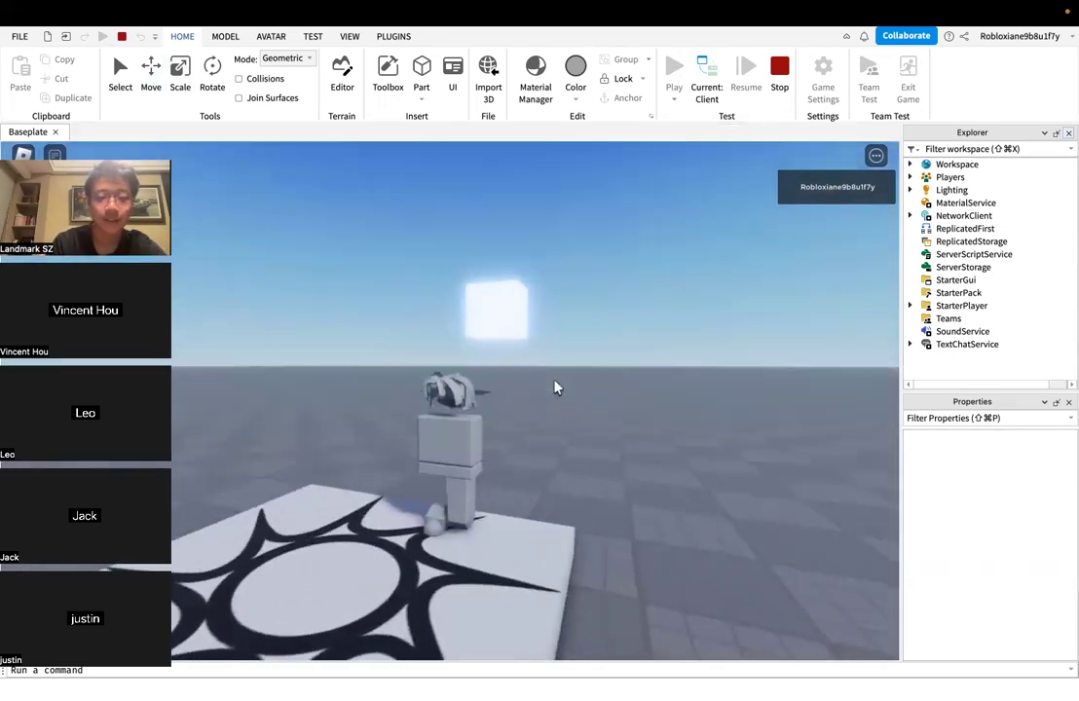
pyautogui.press('w')
pyautogui.press('a')
pyautogui.press('d')
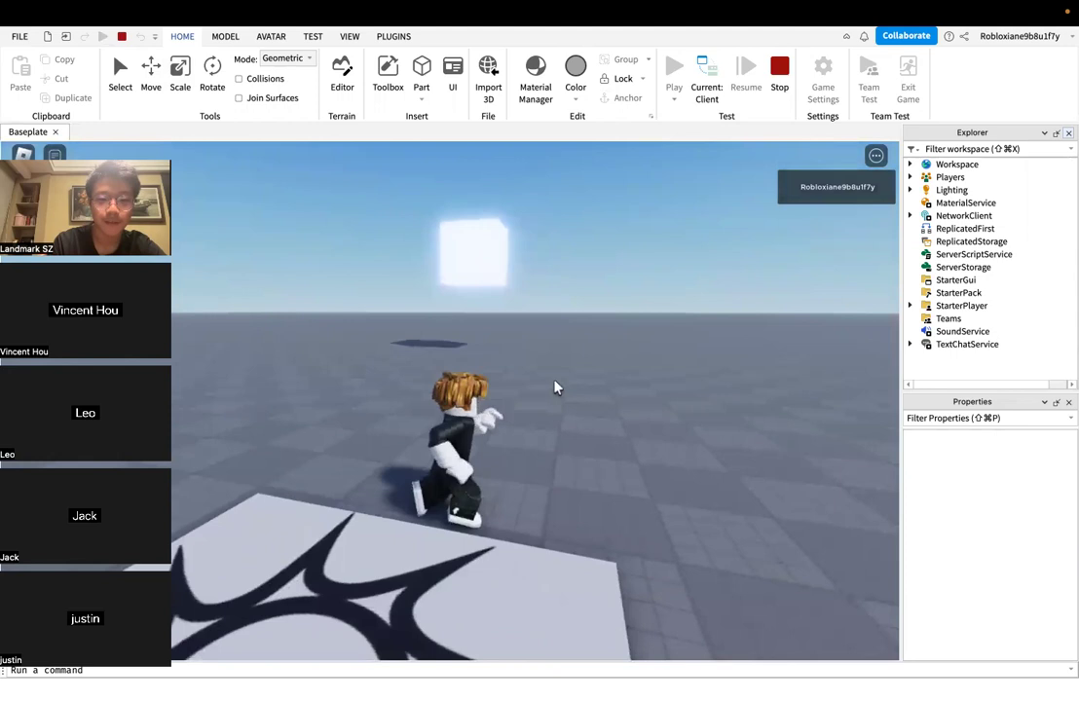
pyautogui.press('w')
pyautogui.press('d')
pyautogui.moveTo(554, 382); pyautogui.dragTo(554, 349, button='right')
pyautogui.press('w')
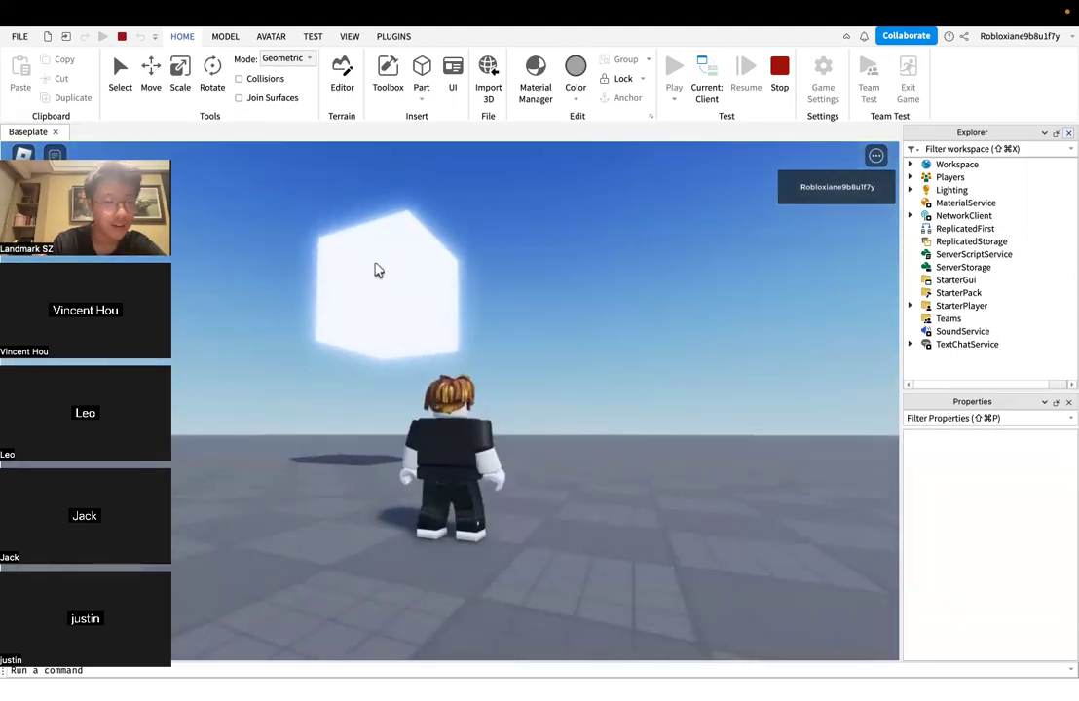
pyautogui.press('w')
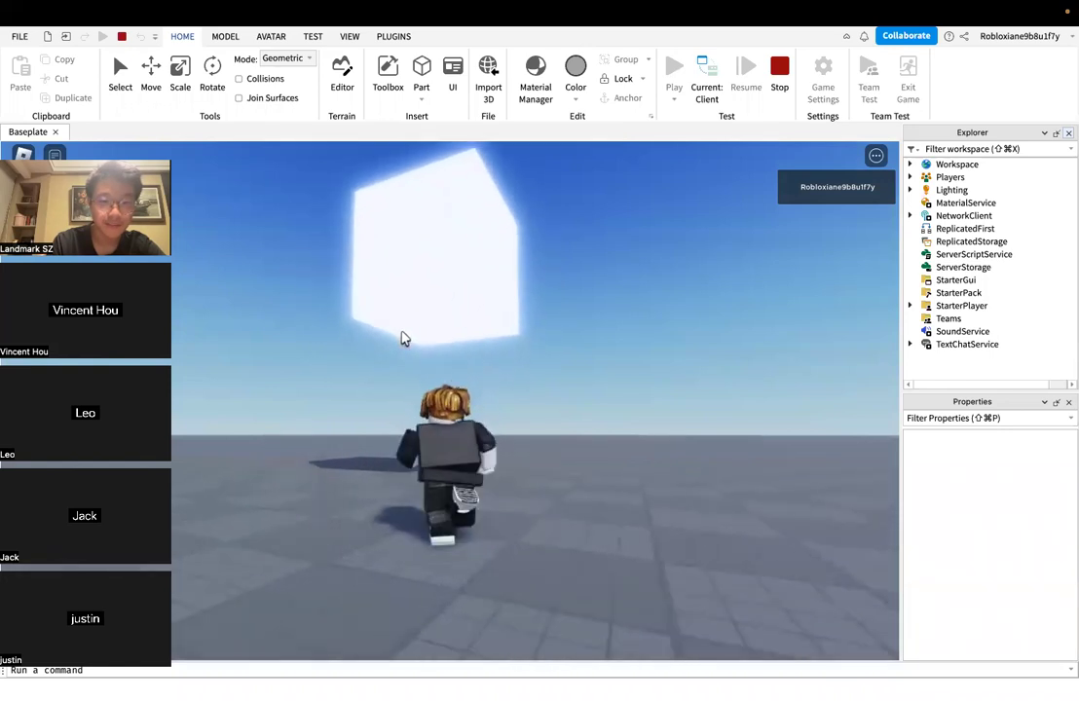
pyautogui.press('w')
# Examine the anchored cube from below and around by walking and jumping the character, and end the playtest
pyautogui.moveTo(441, 376); pyautogui.dragTo(440, 278, button='right')
pyautogui.moveTo(440, 376)
pyautogui.mouseDown(button='right')
pyautogui.moveTo(440, 501)
pyautogui.moveTo(440, 374)
pyautogui.mouseUp(button='right')
pyautogui.press('s')
pyautogui.press('d')
pyautogui.press('s')
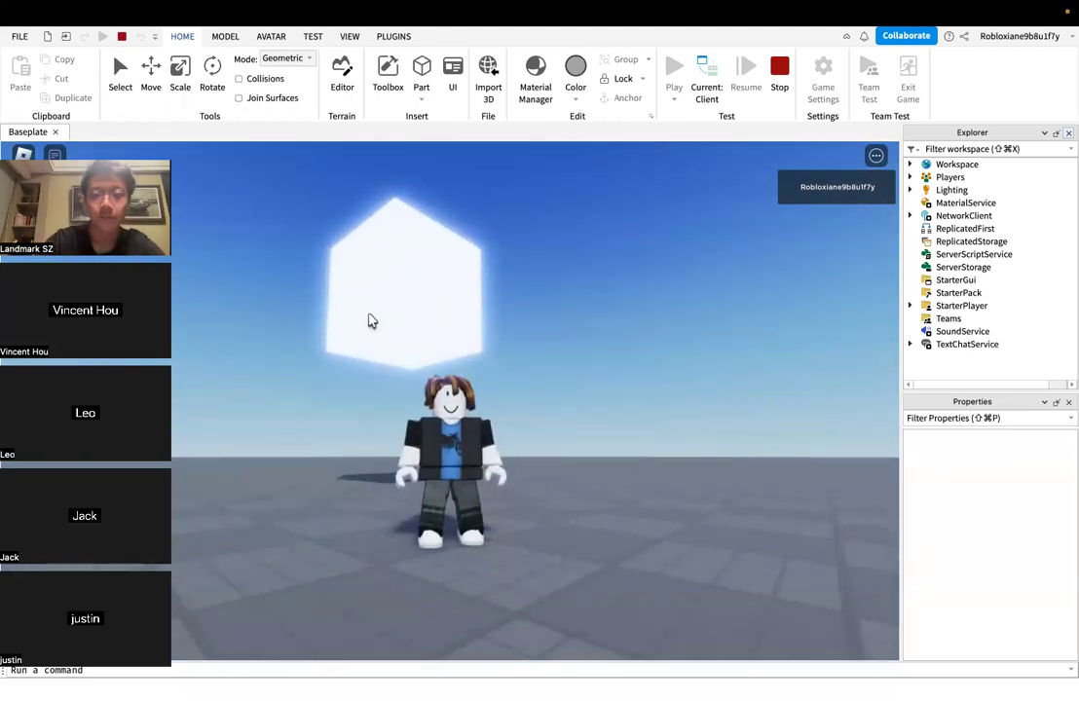
pyautogui.press('d')
pyautogui.moveTo(562, 346); pyautogui.dragTo(562, 424, button='right')
pyautogui.press('a')
pyautogui.press('s')
pyautogui.press('d')
pyautogui.press('w')
pyautogui.press('space')
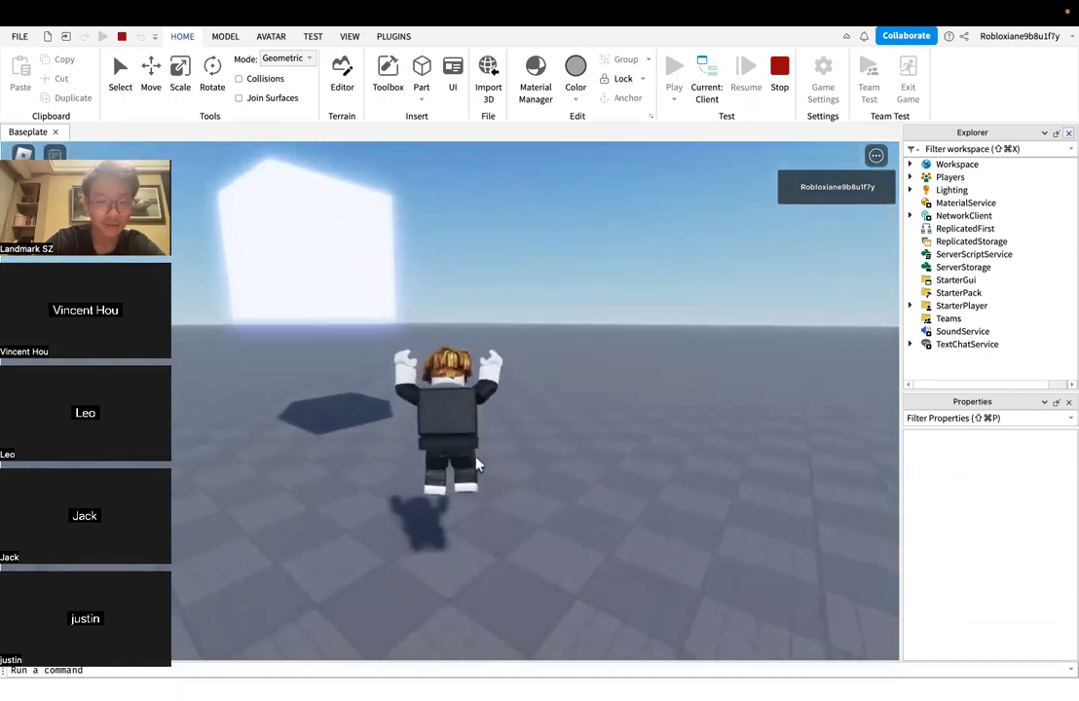
pyautogui.press('a')
pyautogui.press('s')
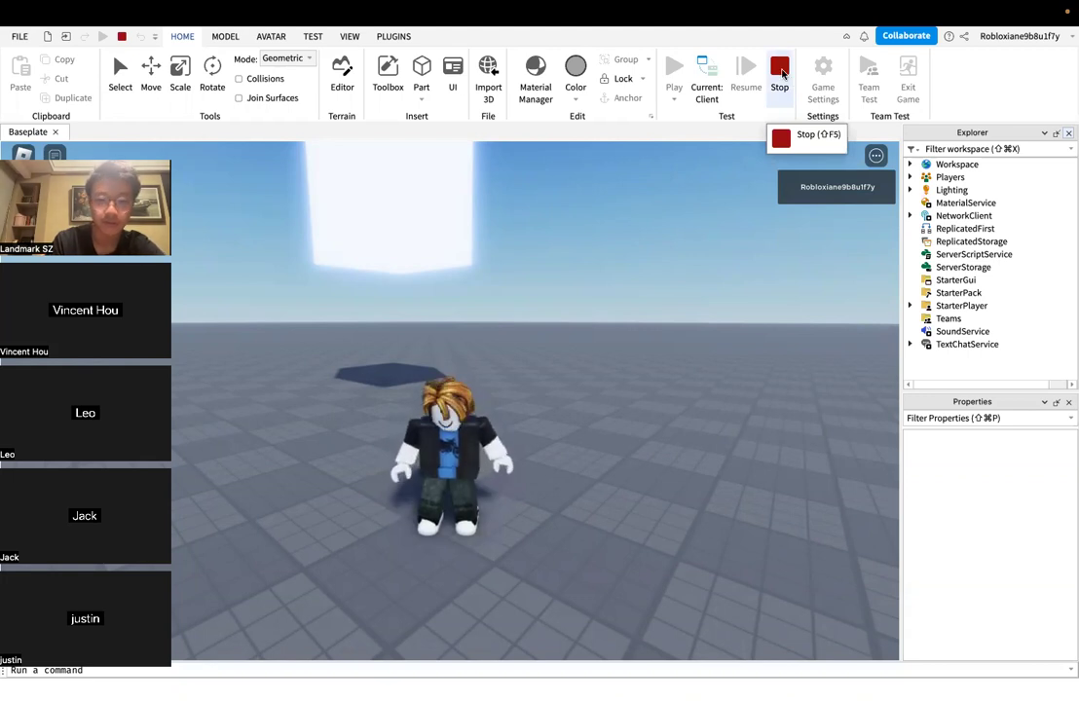
pyautogui.press('w')
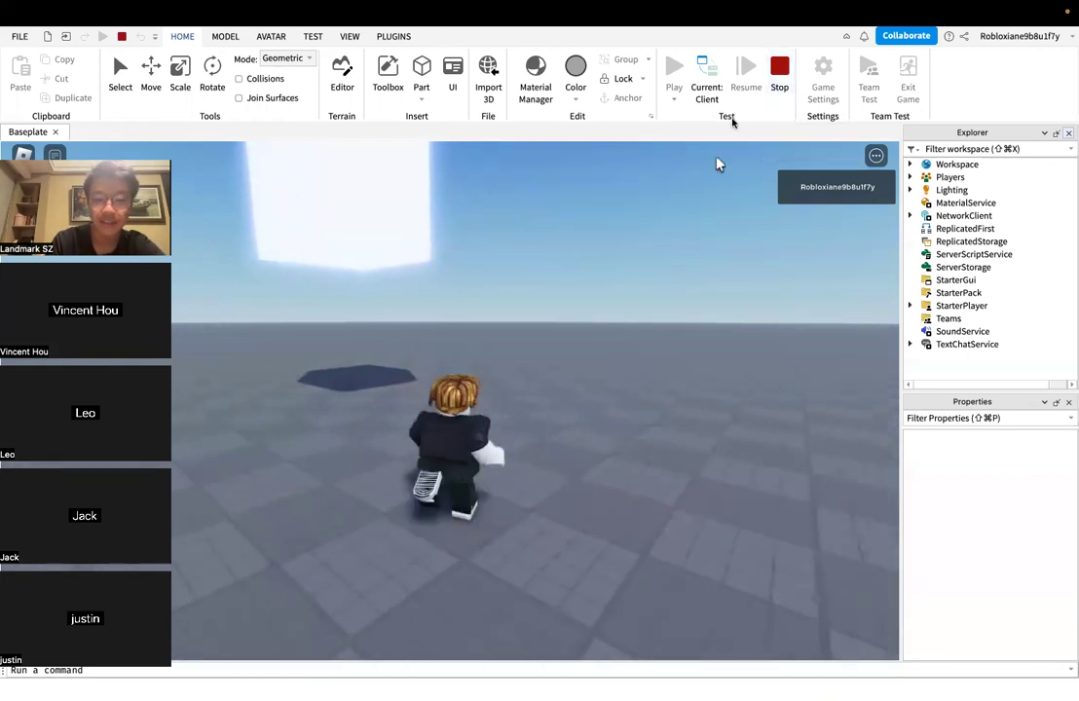
pyautogui.click(781, 67)
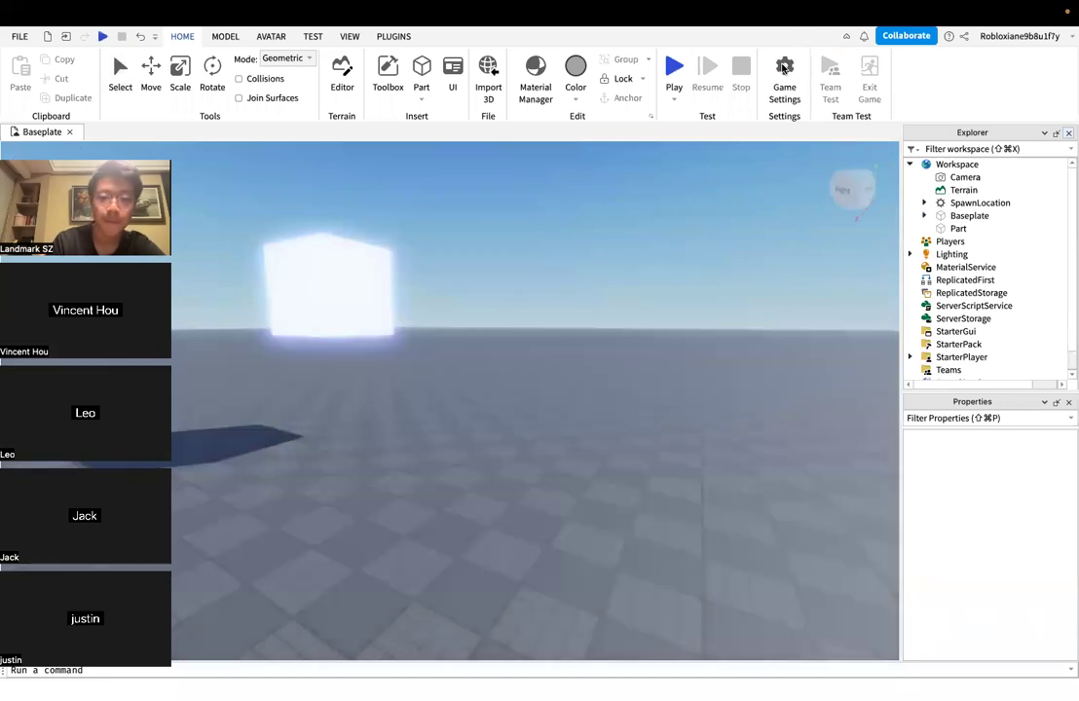
# Turn off the Anchored property of the raised Neon cube
pyautogui.moveTo(494, 441); pyautogui.dragTo(494, 441, button='right')
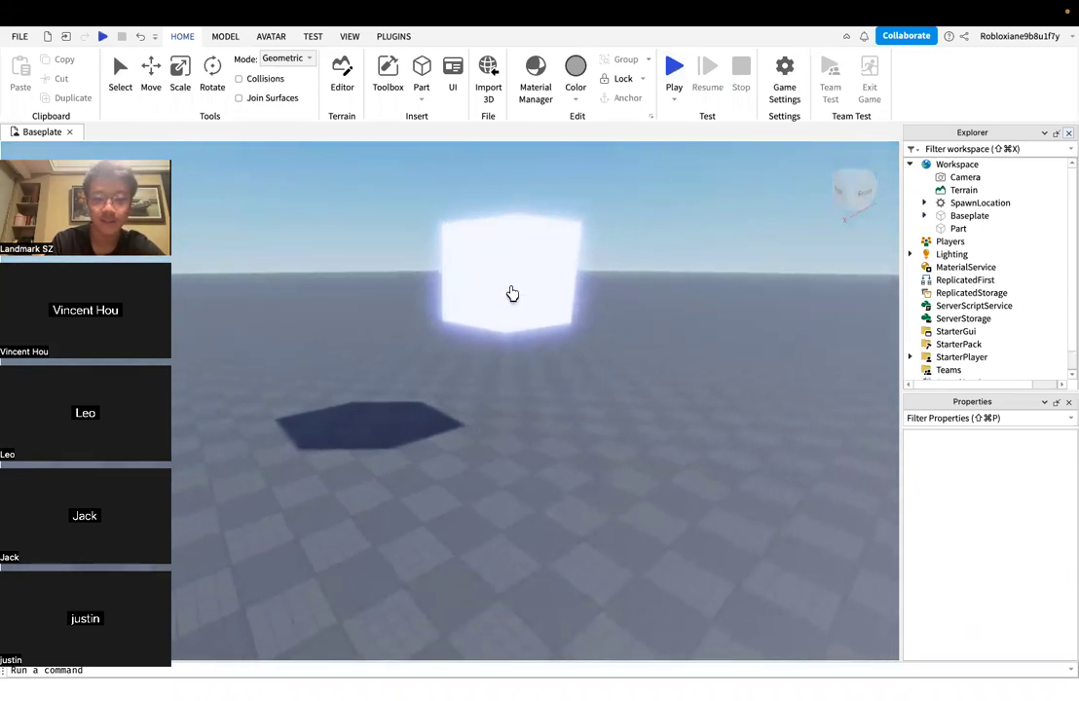
pyautogui.press('d')
pyautogui.press('w')
pyautogui.press('a')
pyautogui.press('s')
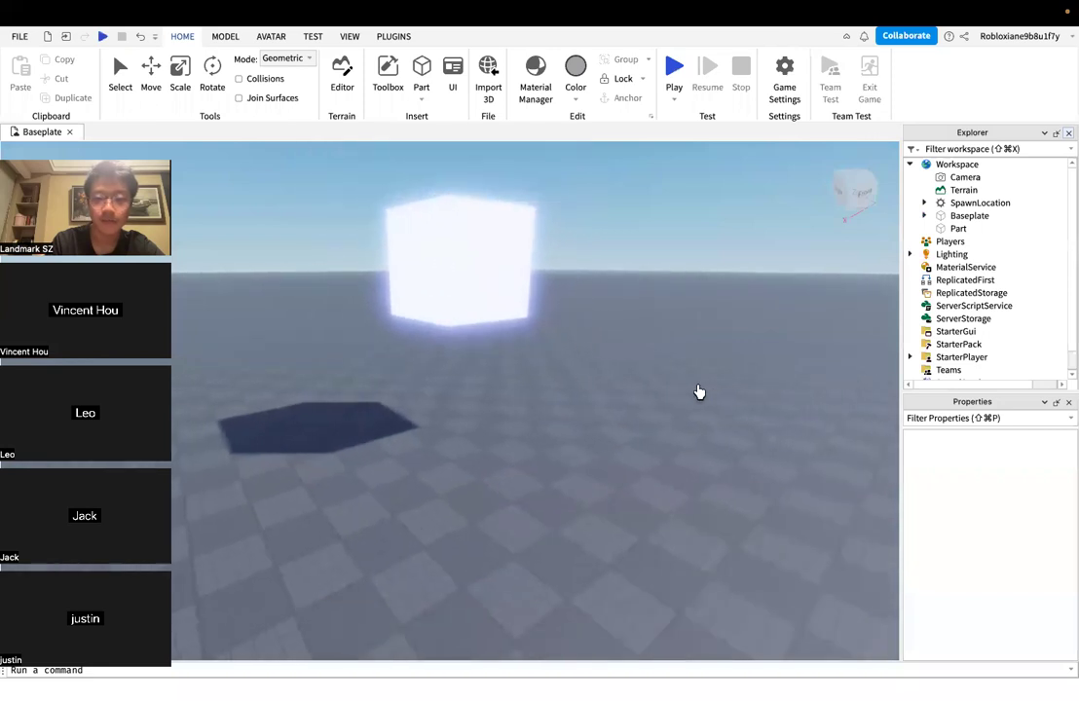
pyautogui.press('d')
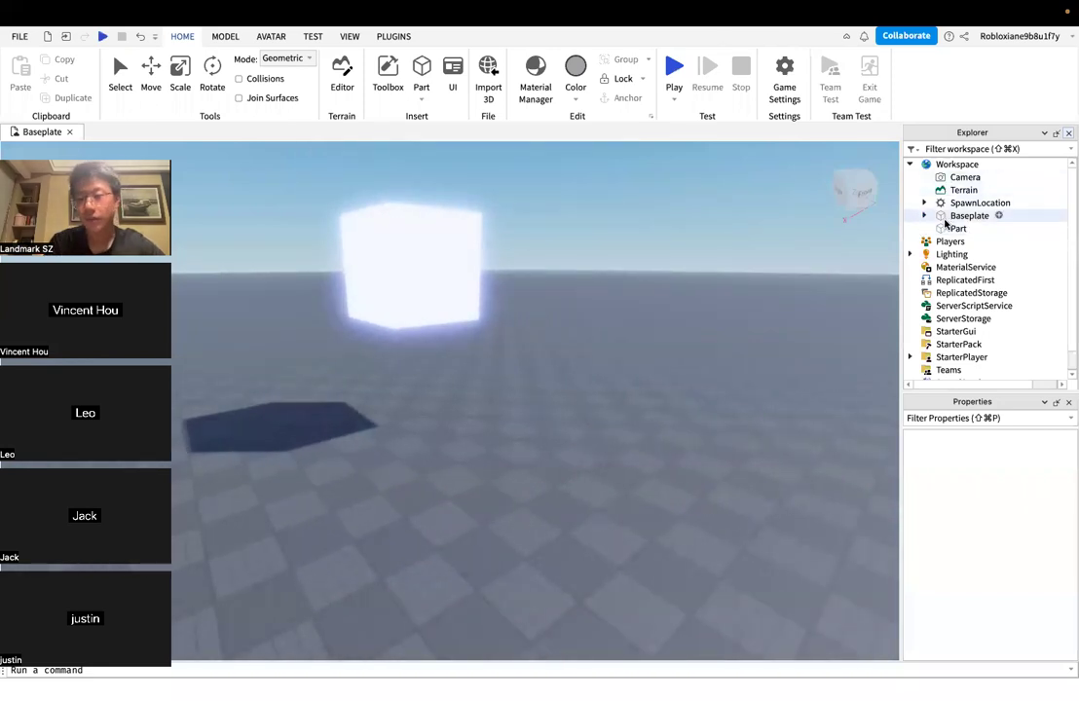
pyautogui.click(950, 228)
pyautogui.scroll(-5, 1008, 587)
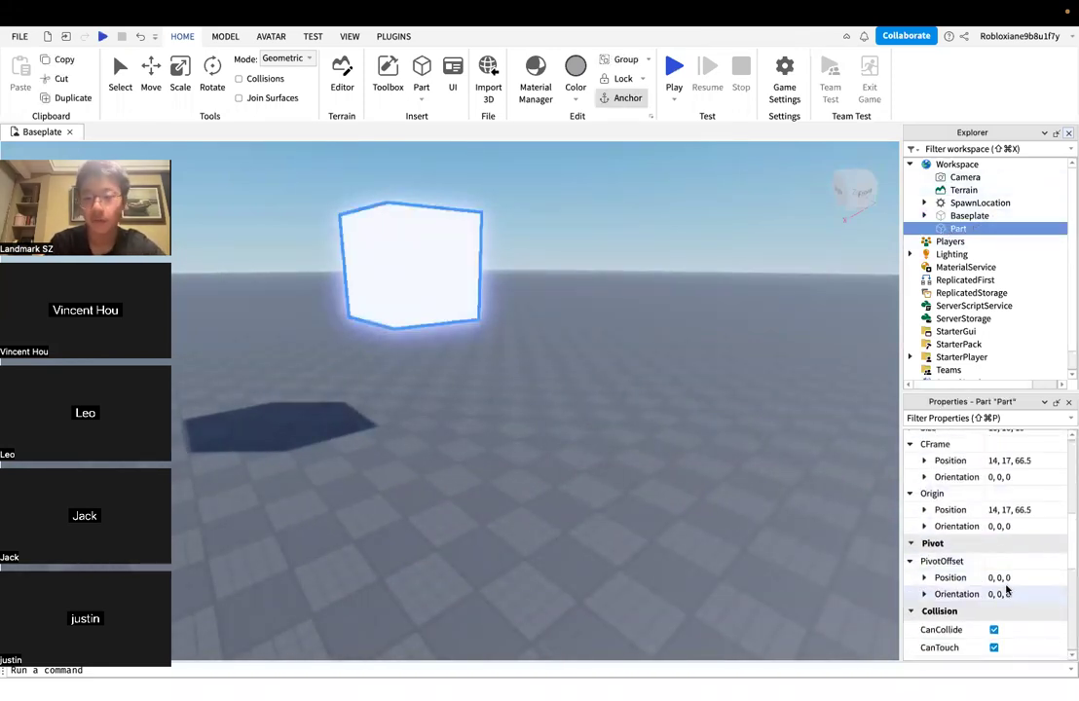
pyautogui.scroll(-5, 1009, 587)
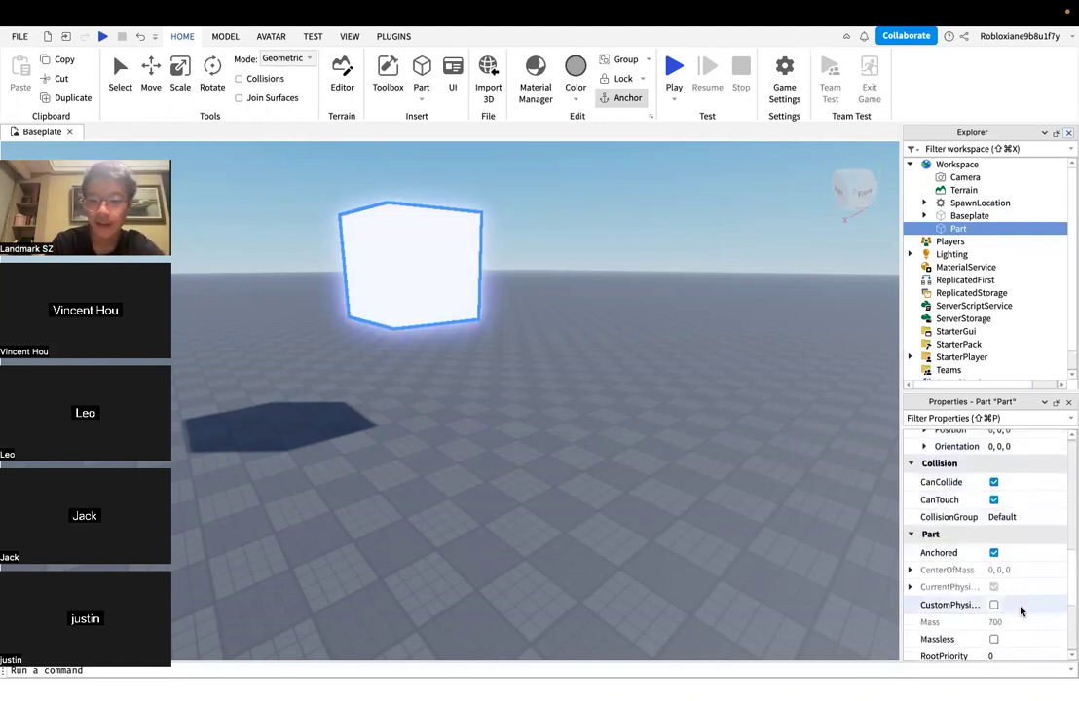
pyautogui.scroll(-1, 1018, 594)
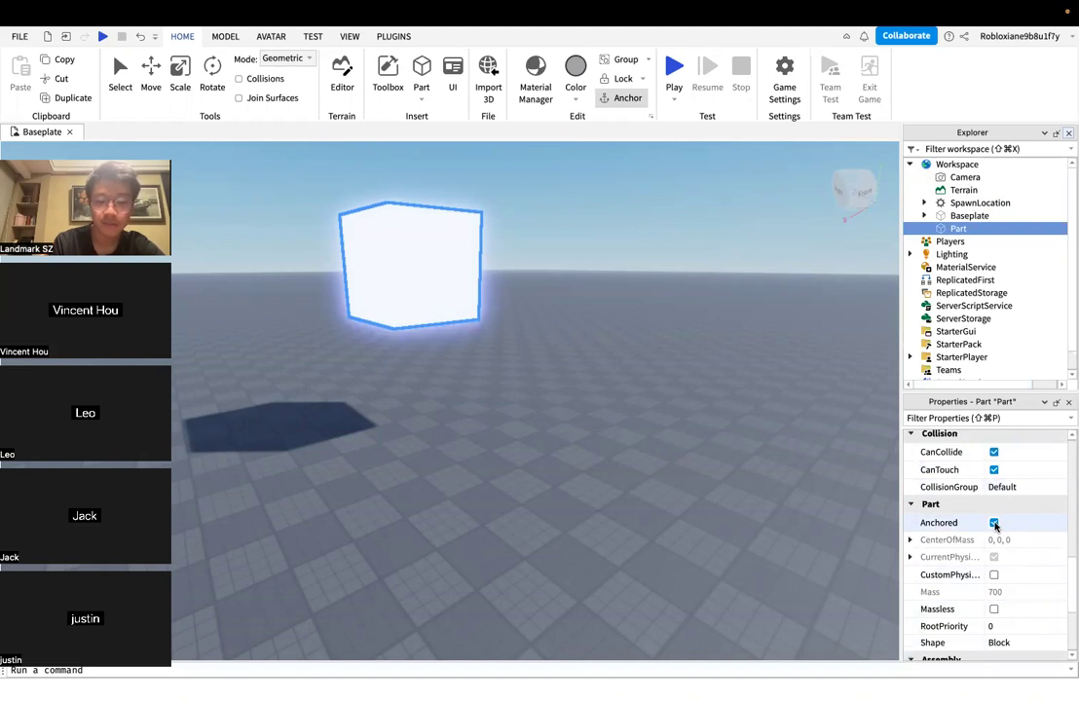
pyautogui.click(994, 525)
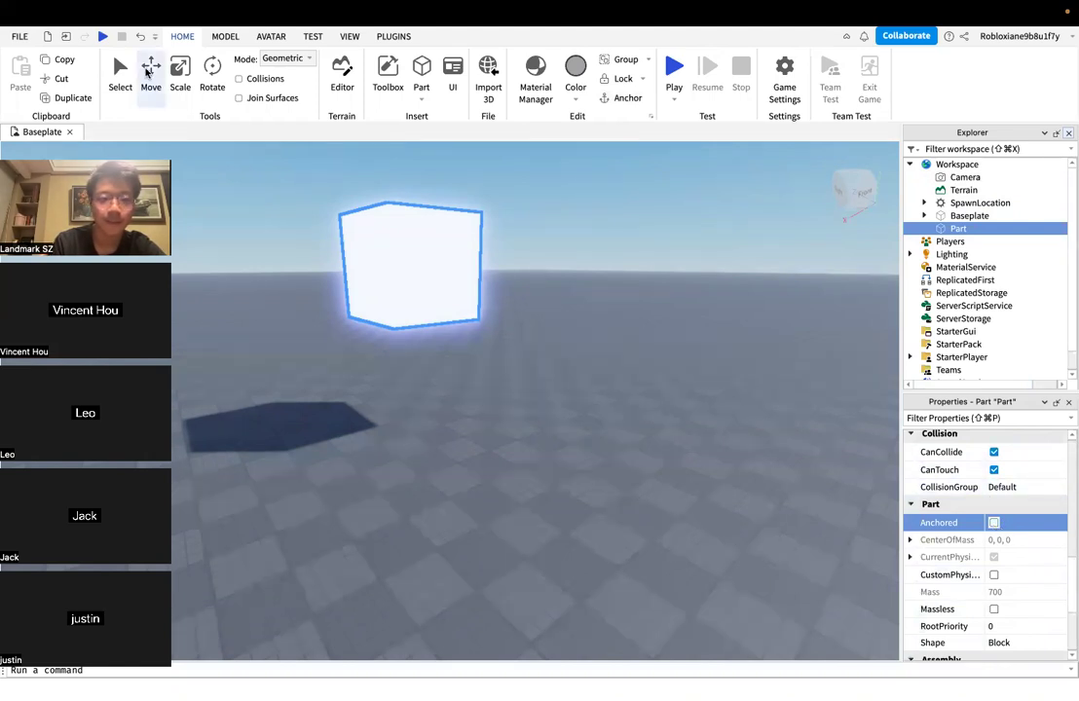
# Start a playtest and walk the character from the spawn pad to the unanchored Neon cube
pyautogui.click(102, 36)
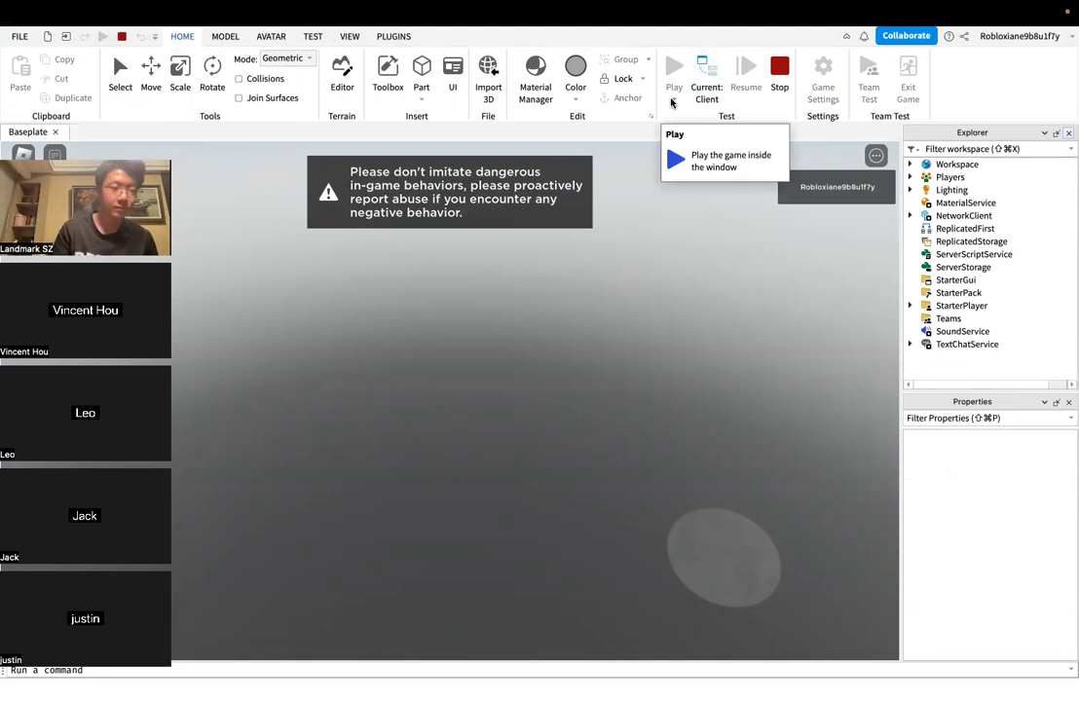
pyautogui.moveTo(884, 8)
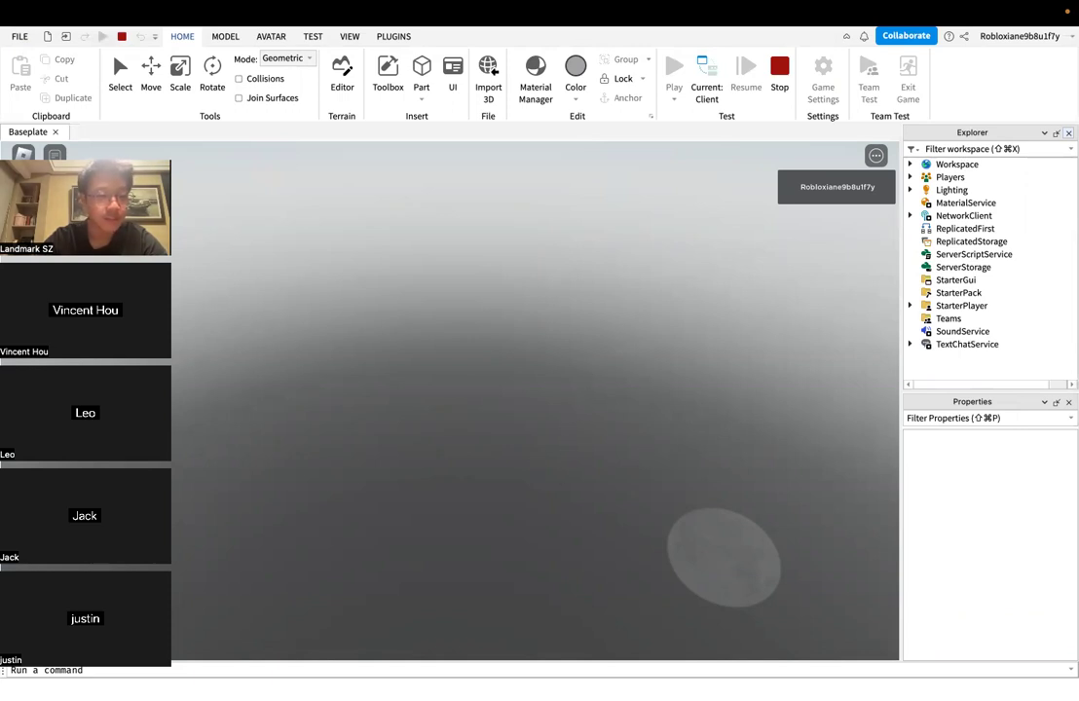
pyautogui.hotkey('ctrl', 'Left')
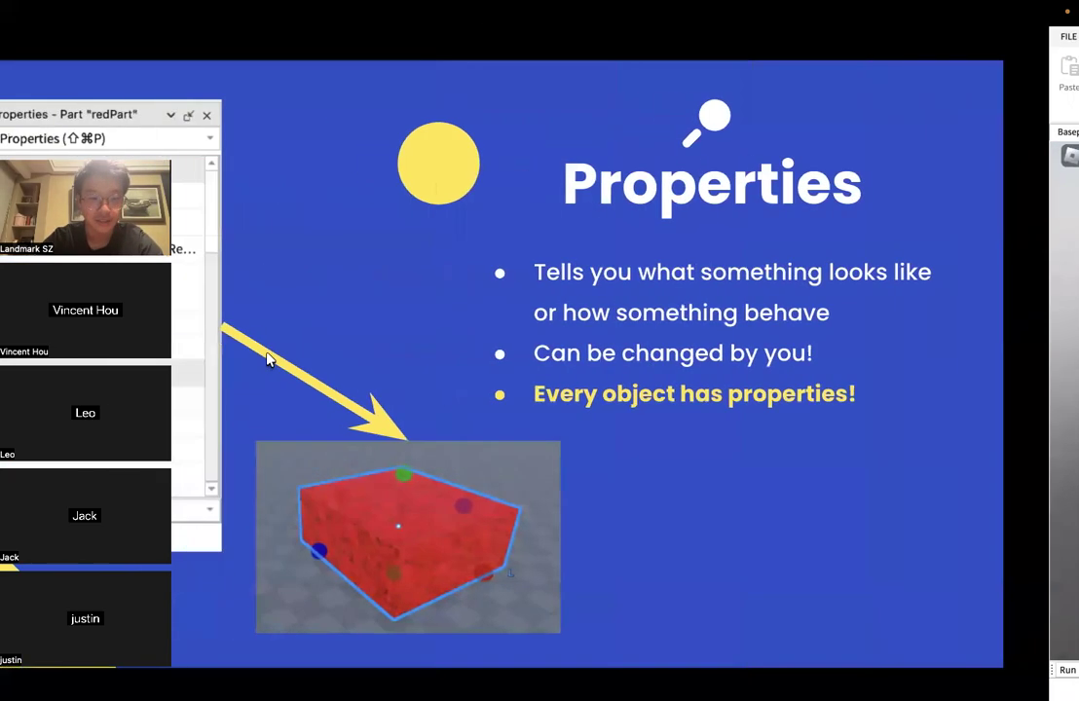
pyautogui.moveTo(570, 21)
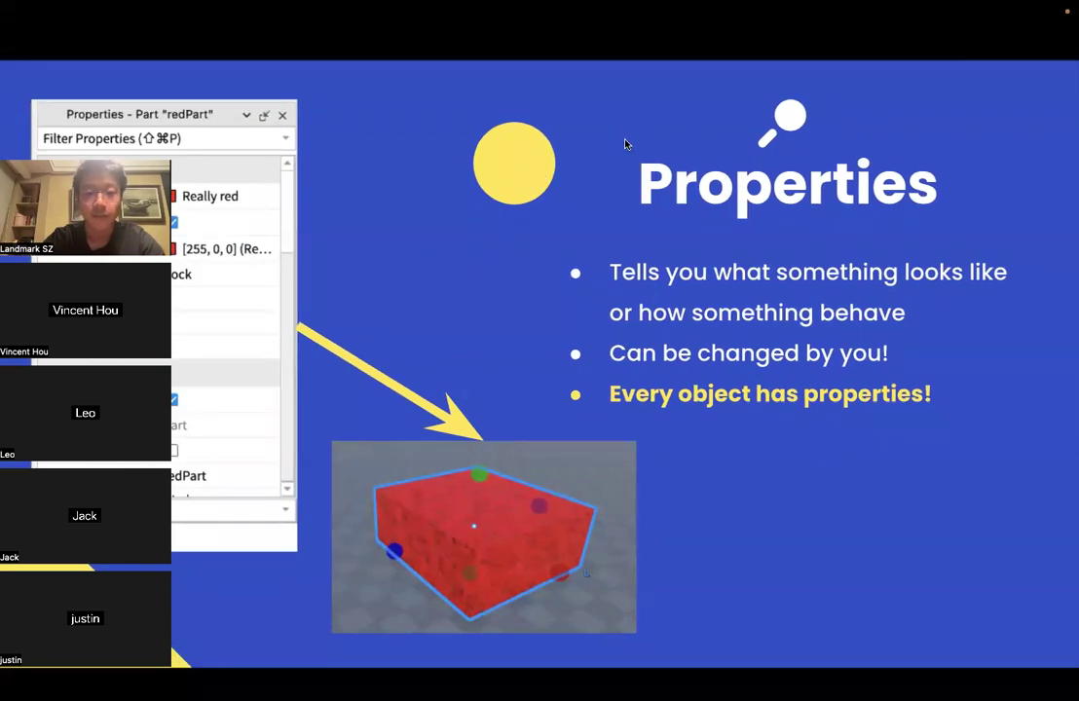
pyautogui.hotkey('ctrl', 'Right')
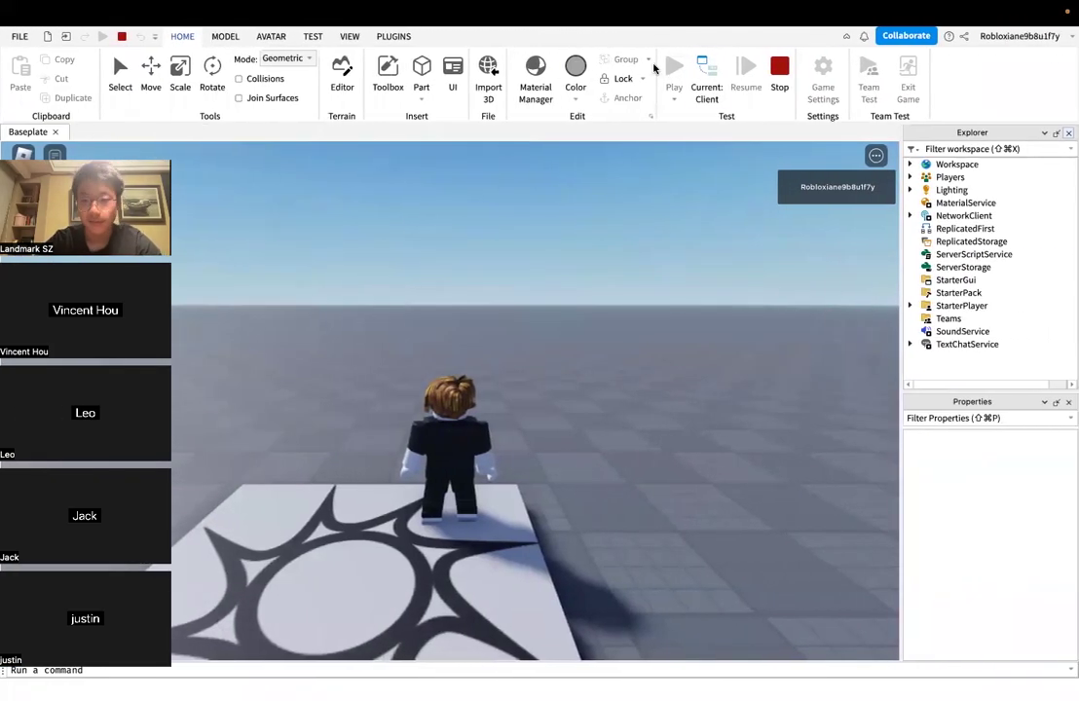
pyautogui.moveTo(498, 452); pyautogui.dragTo(498, 452, button='right')
pyautogui.press('w')
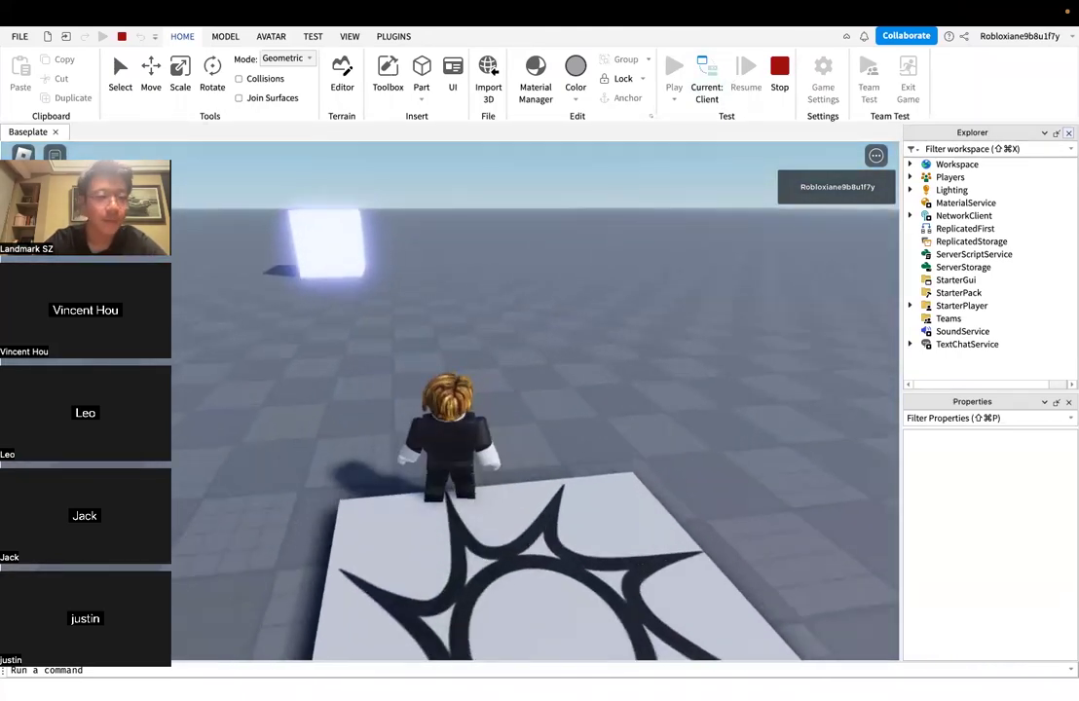
pyautogui.moveTo(494, 402); pyautogui.dragTo(494, 402, button='right')
pyautogui.press('w')
pyautogui.press('w')
pyautogui.press('d')
pyautogui.press('w')
pyautogui.press('s')
pyautogui.press('w')
# Walk the character against the unanchored cube from different sides to test whether it can be pushed
pyautogui.moveTo(438, 368); pyautogui.dragTo(438, 369, button='right')
pyautogui.press('w')
pyautogui.press('d')
pyautogui.press('w')
pyautogui.press('s')
pyautogui.moveTo(447, 243); pyautogui.dragTo(403, 320, button='right')
pyautogui.press('s')
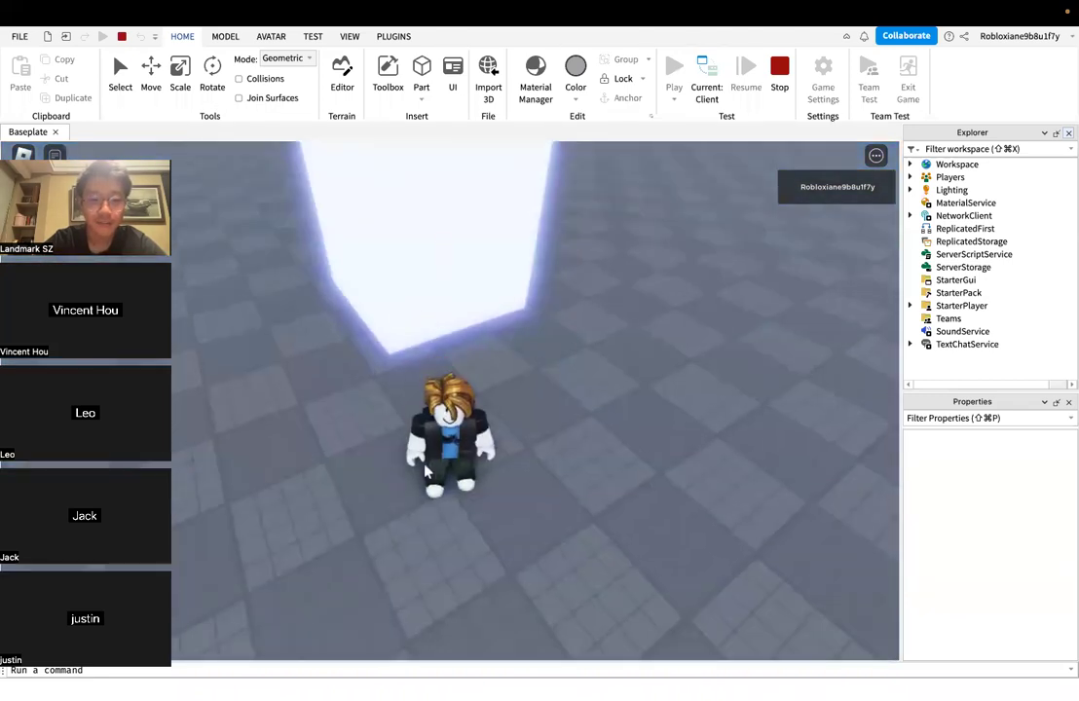
pyautogui.moveTo(489, 364); pyautogui.dragTo(491, 368, button='right')
pyautogui.press('w')
pyautogui.press('s')
pyautogui.press('a')
pyautogui.press('w')
pyautogui.press('s')
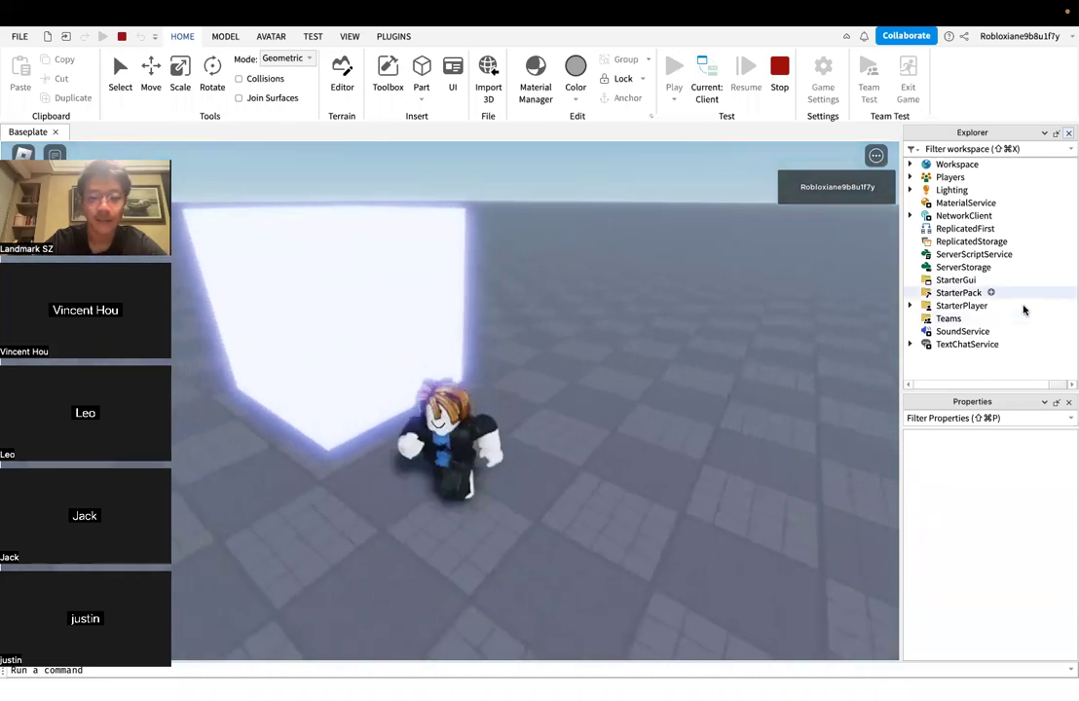
pyautogui.press('w')
pyautogui.press('s')
pyautogui.press('w')
pyautogui.press('s')
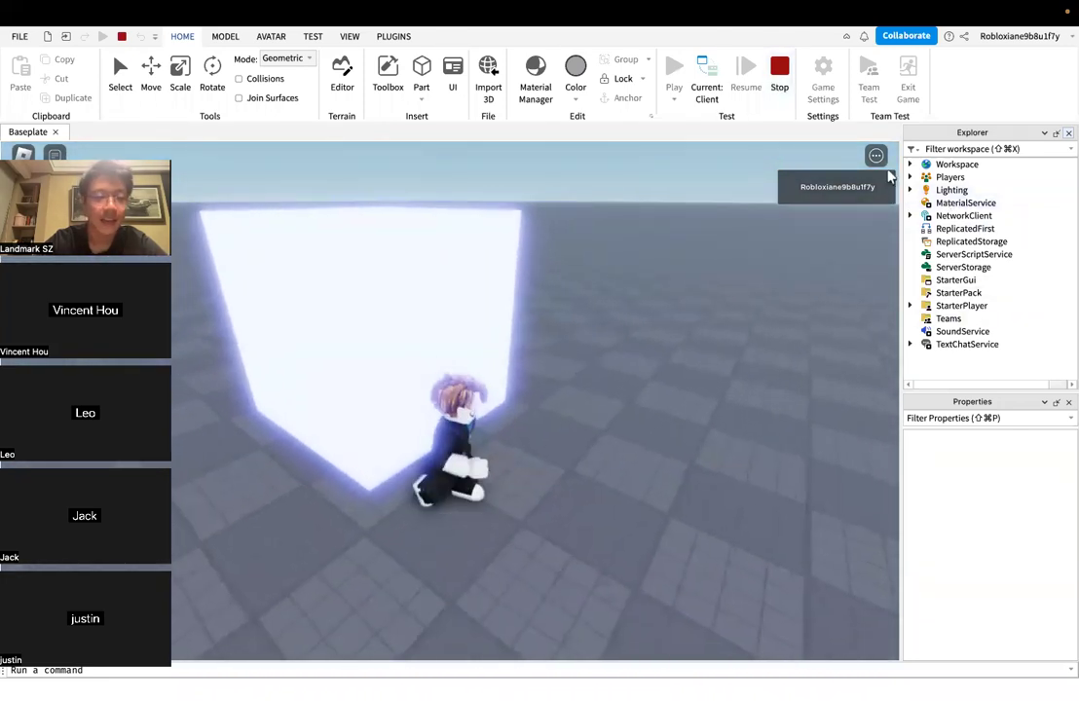
pyautogui.press('a')
pyautogui.press('d')
# Step the character back, run it into the Neon cube several more times, and end the playtest
pyautogui.moveTo(506, 439); pyautogui.dragTo(500, 458, button='right')
pyautogui.press('w')
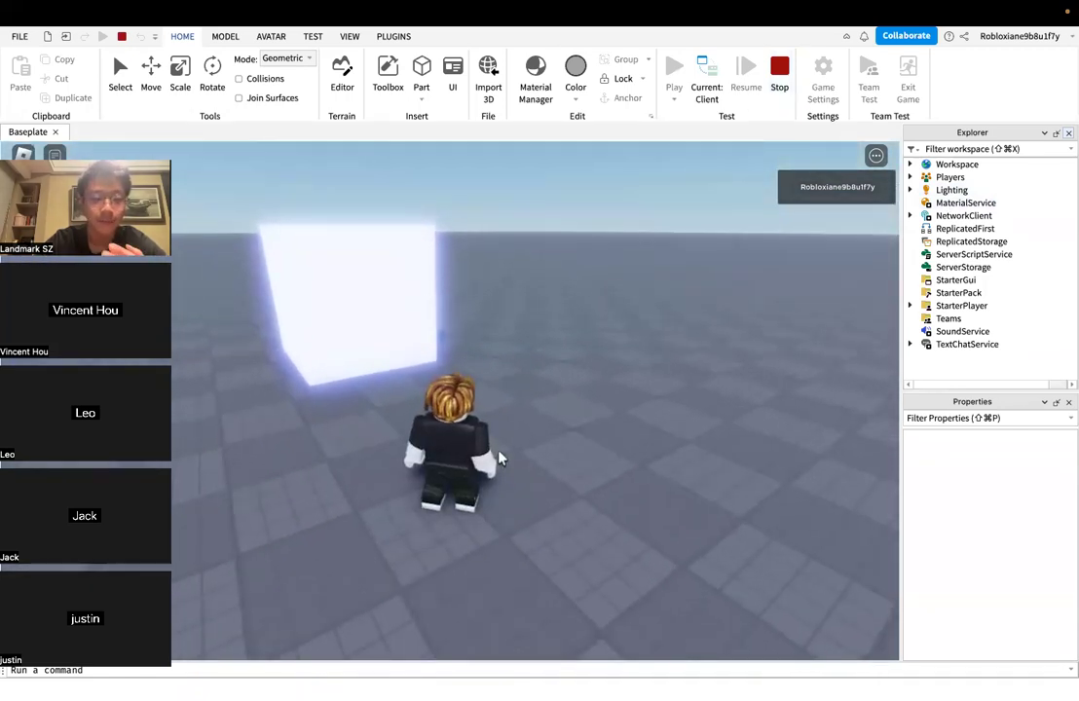
pyautogui.press('w')
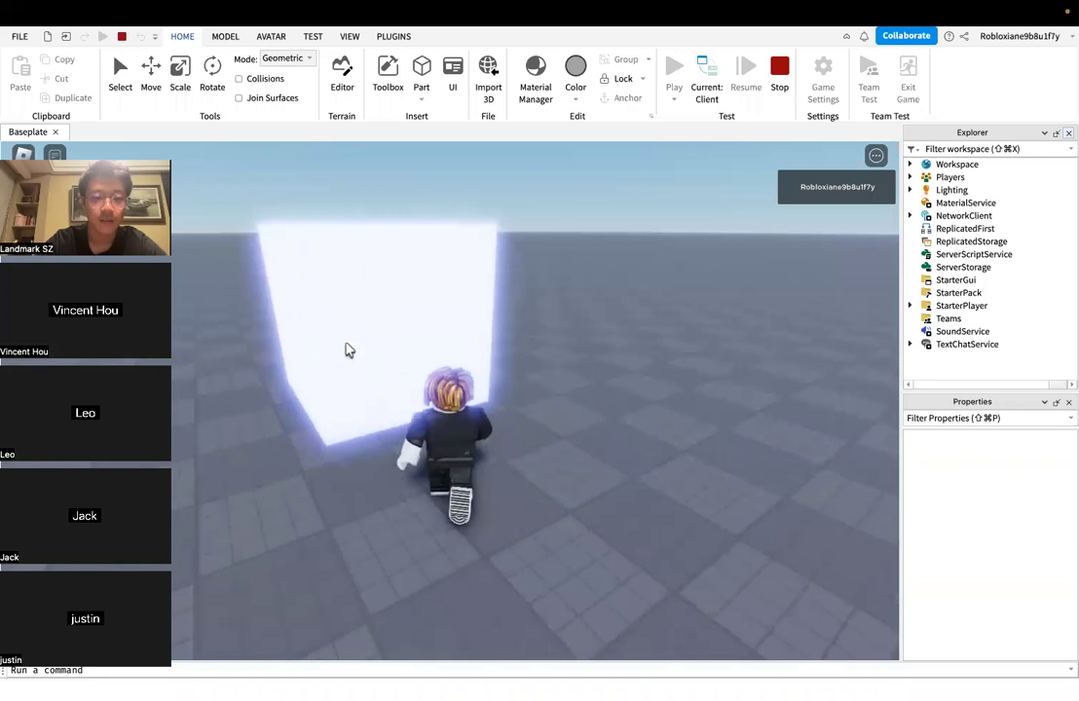
pyautogui.press('s')
pyautogui.press('w')
pyautogui.press('s')
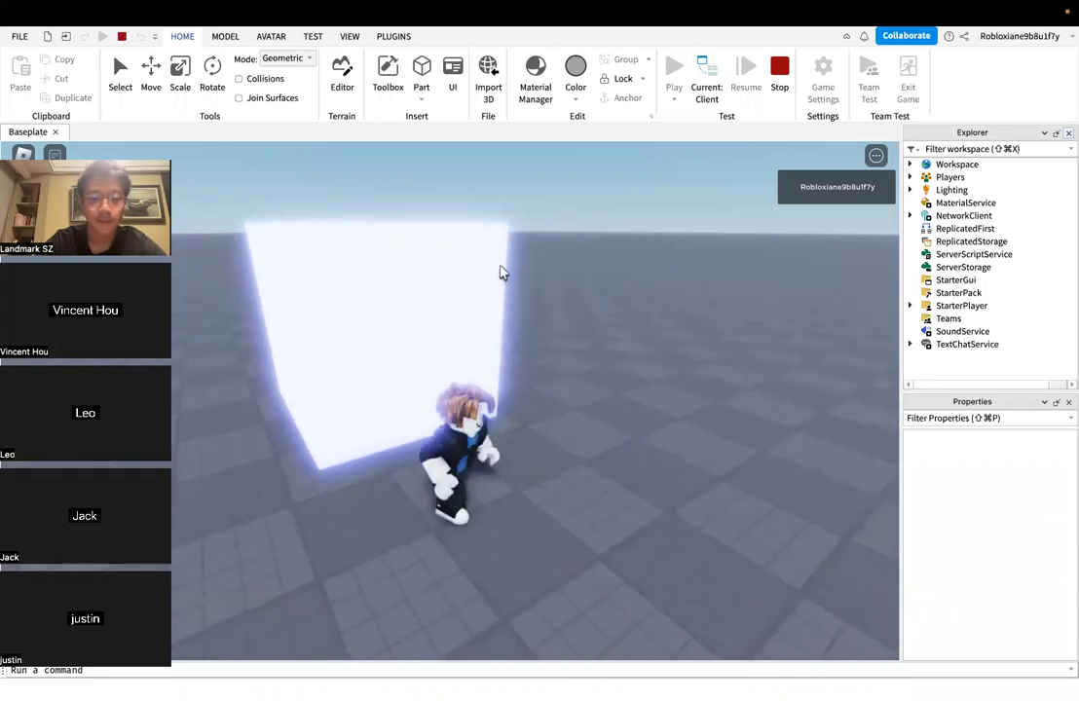
pyautogui.press('s')
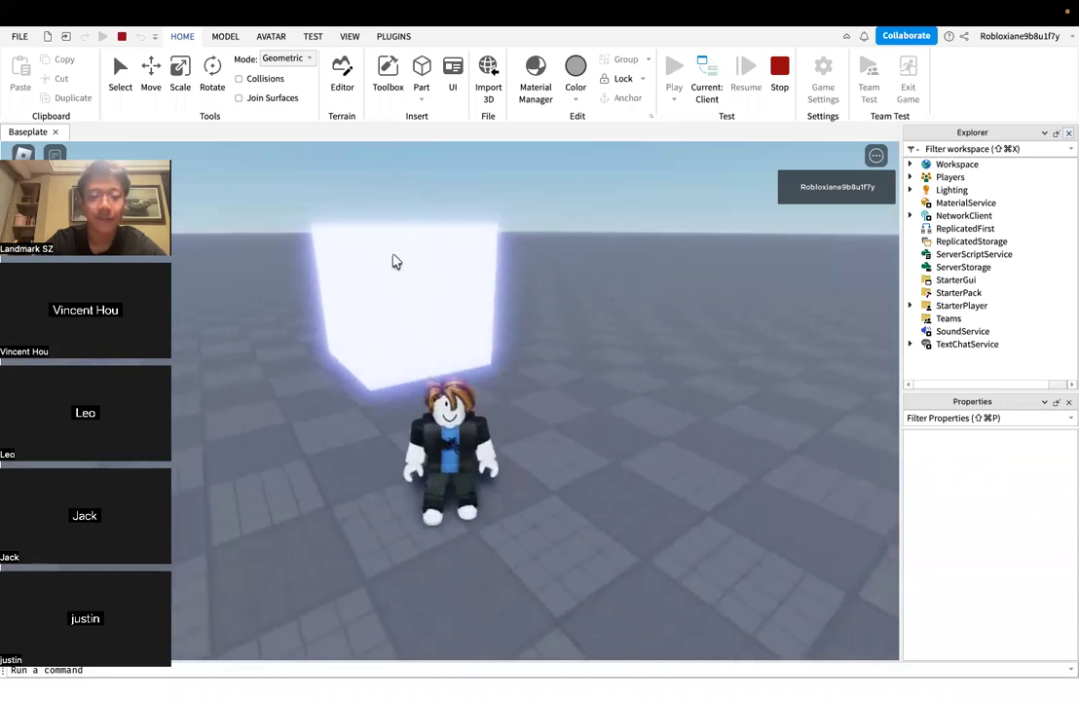
pyautogui.press('w')
pyautogui.press('s')
pyautogui.press('w')
pyautogui.moveTo(466, 397); pyautogui.dragTo(466, 398, button='right')
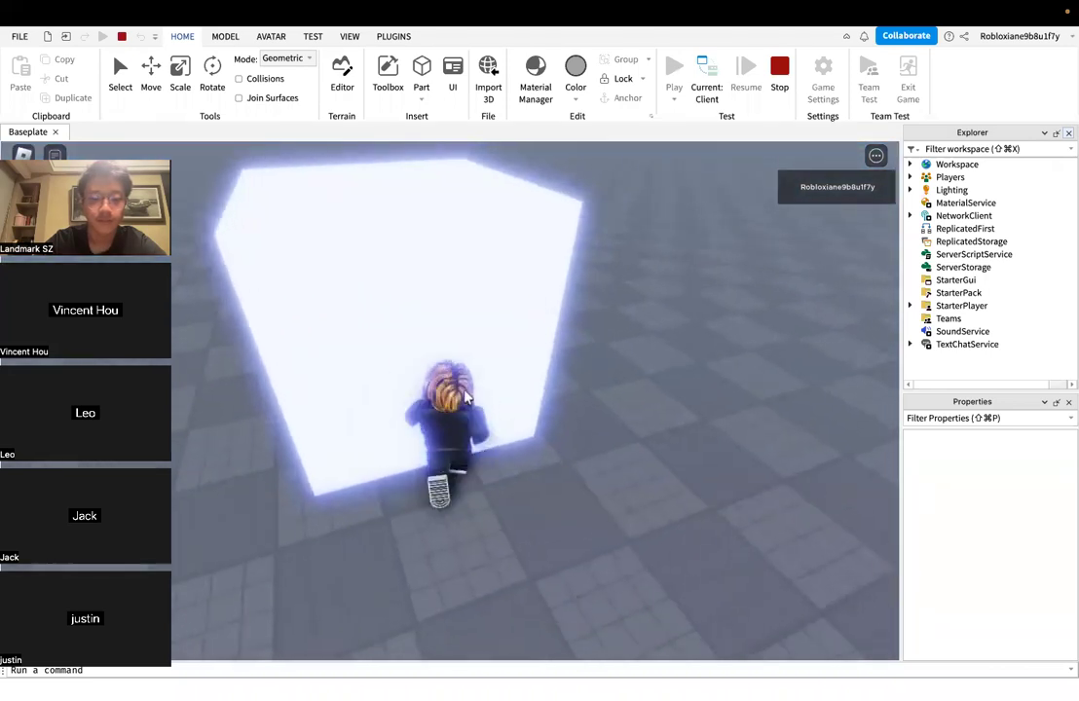
pyautogui.press('a')
pyautogui.press('d')
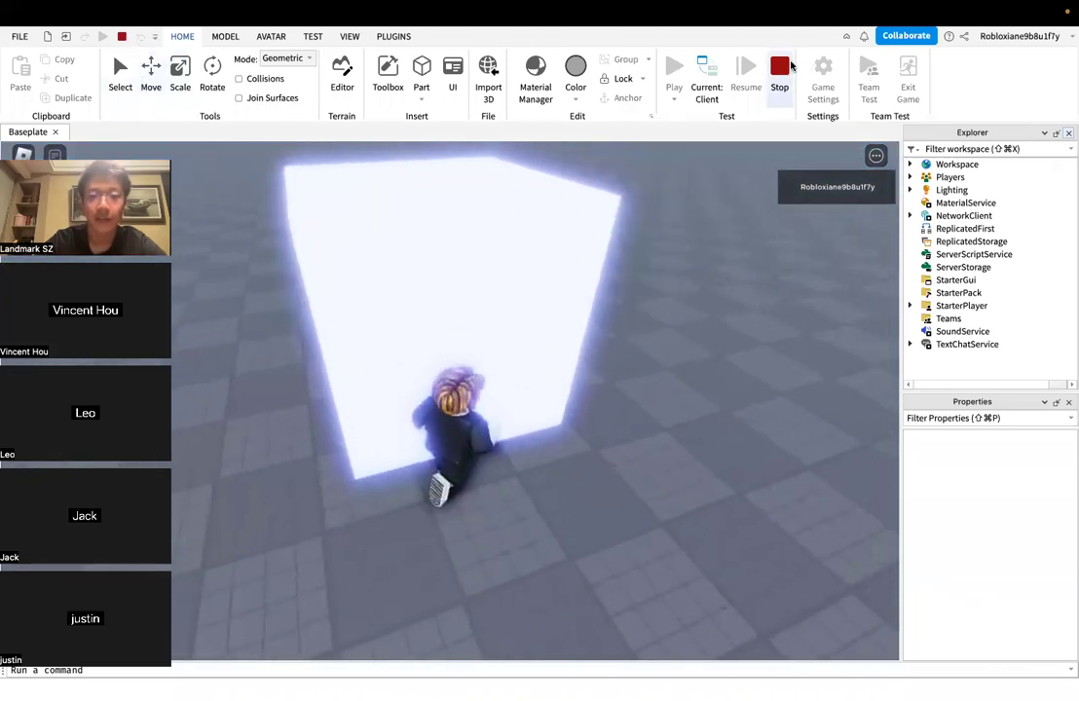
pyautogui.press('w')
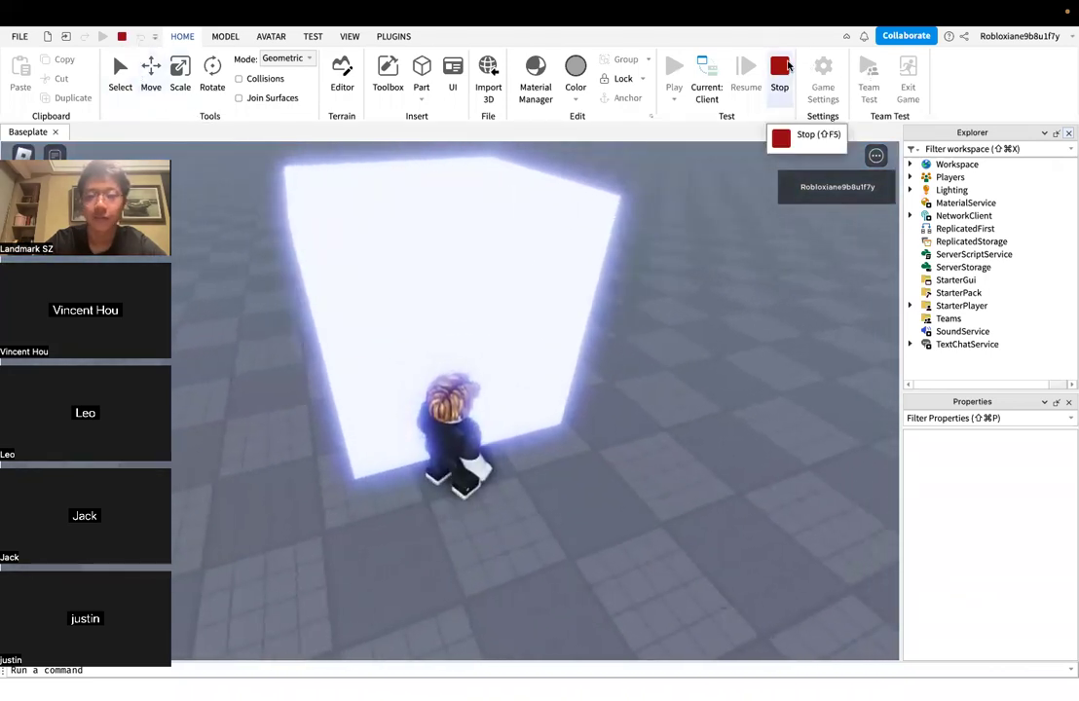
pyautogui.click(783, 66)
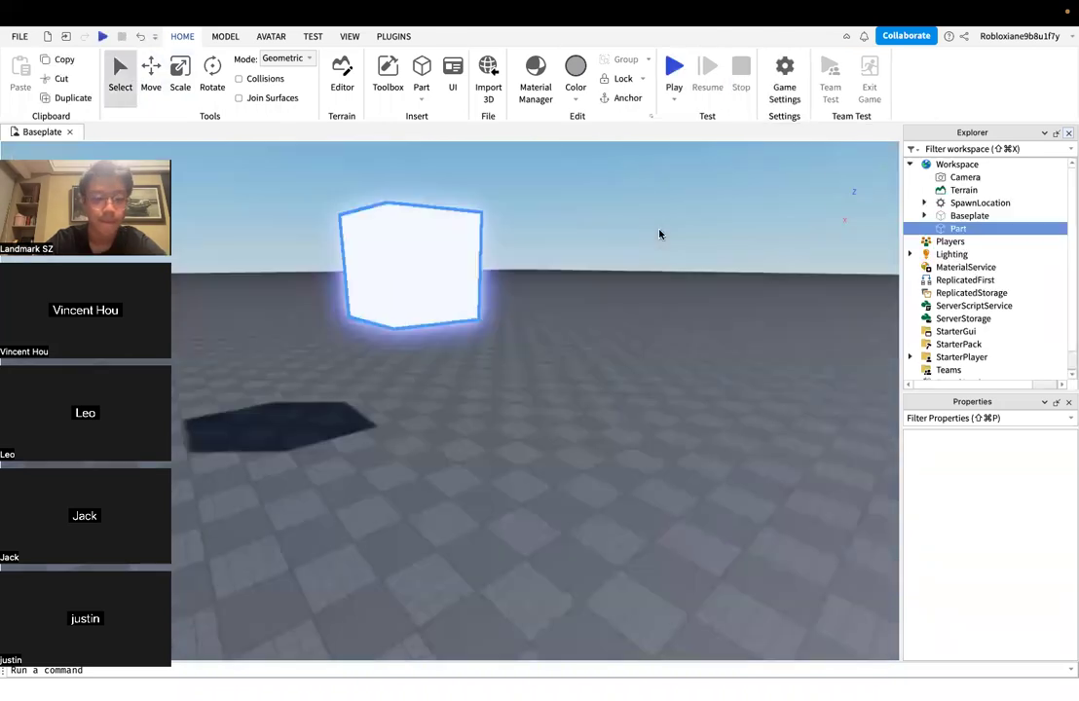
# Deselect the raised Neon cube, view it with its shadow, and briefly display the Workspace's properties
pyautogui.click(595, 369)
pyautogui.press('w')
pyautogui.moveTo(595, 453); pyautogui.dragTo(592, 454, button='right')
pyautogui.press('s')
pyautogui.press('w')
pyautogui.press('s')
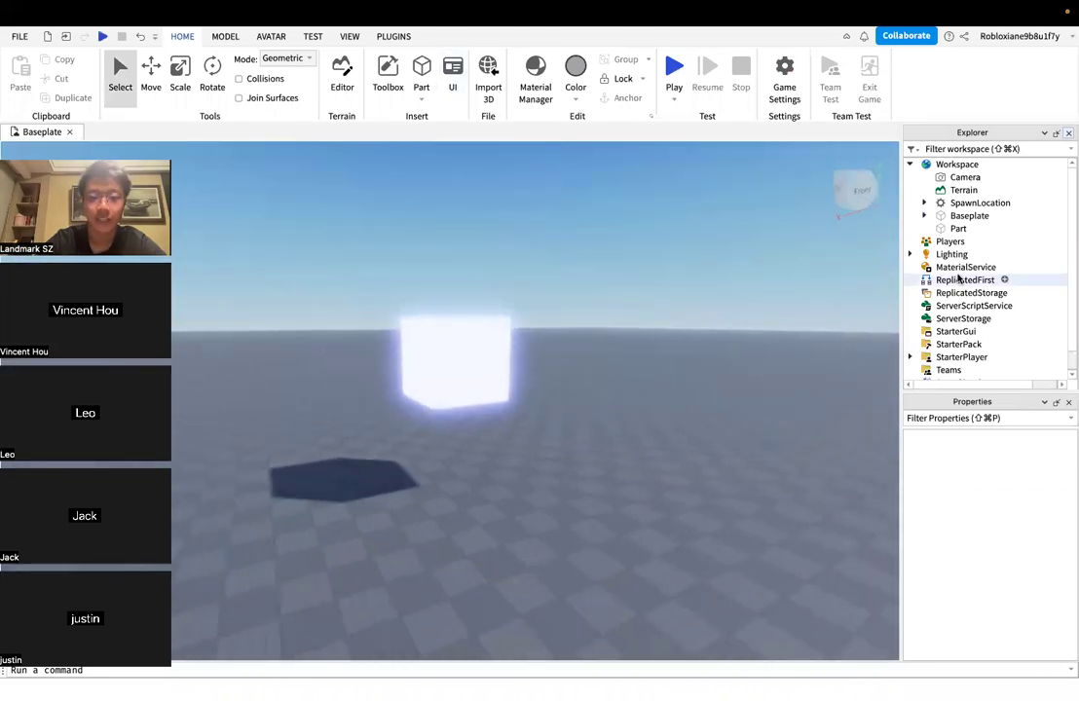
pyautogui.click(958, 165)
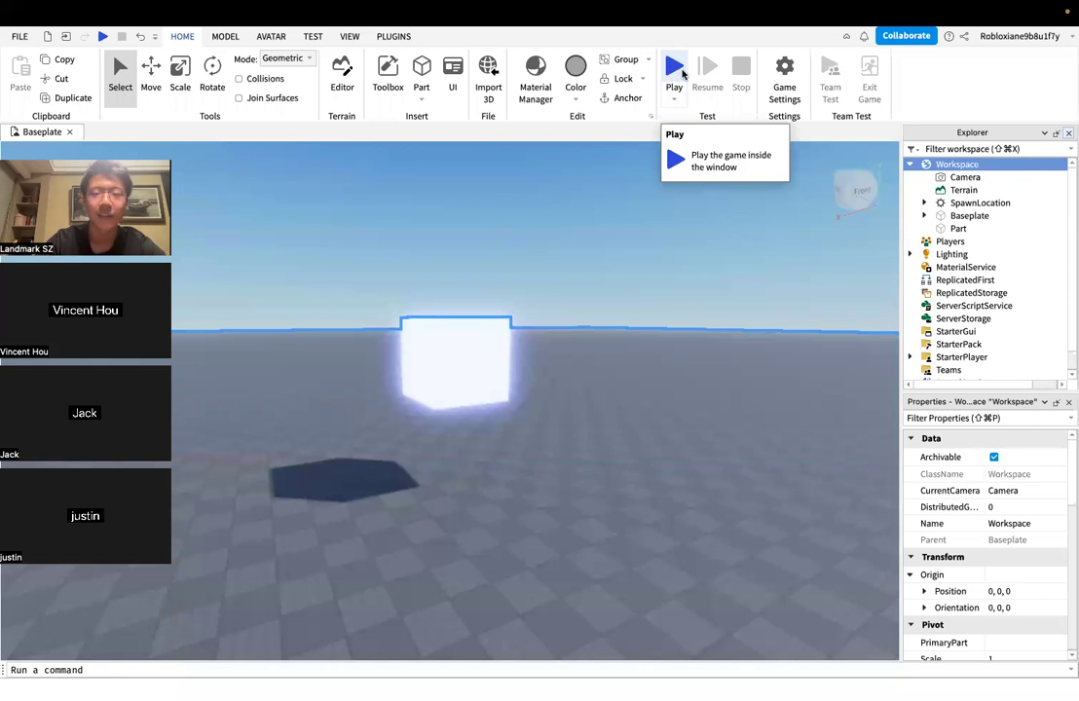
pyautogui.click(692, 296)
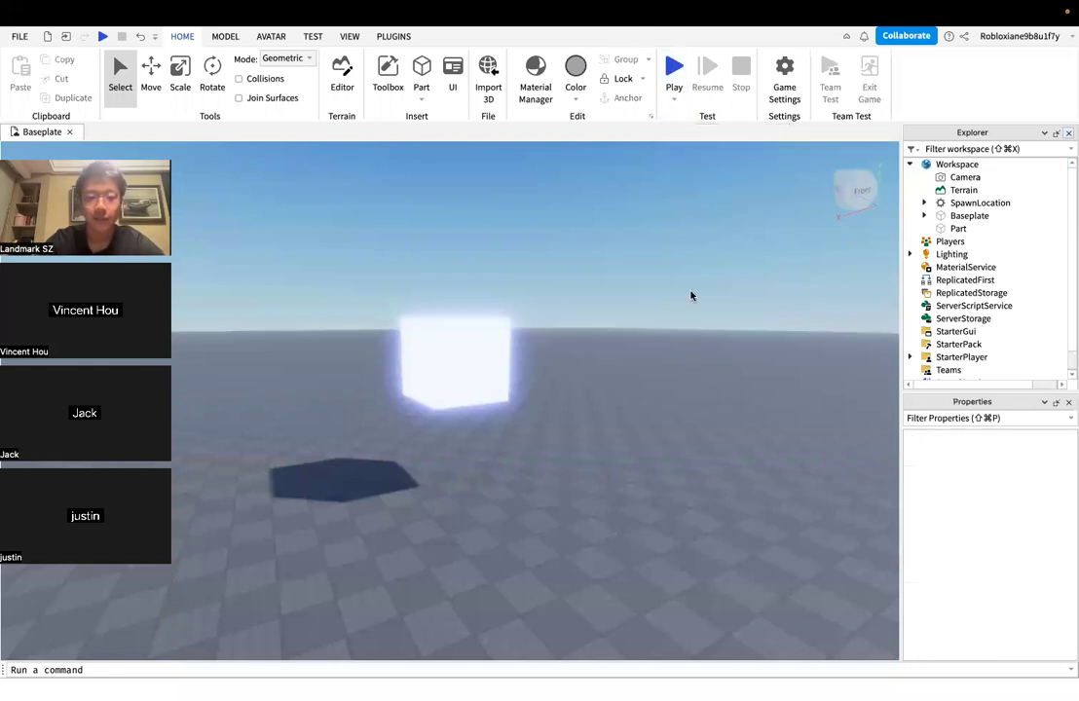
# Switch to the presentation and advance to the slide on opening the Properties window
pyautogui.hotkey('ctrl', 'Left')
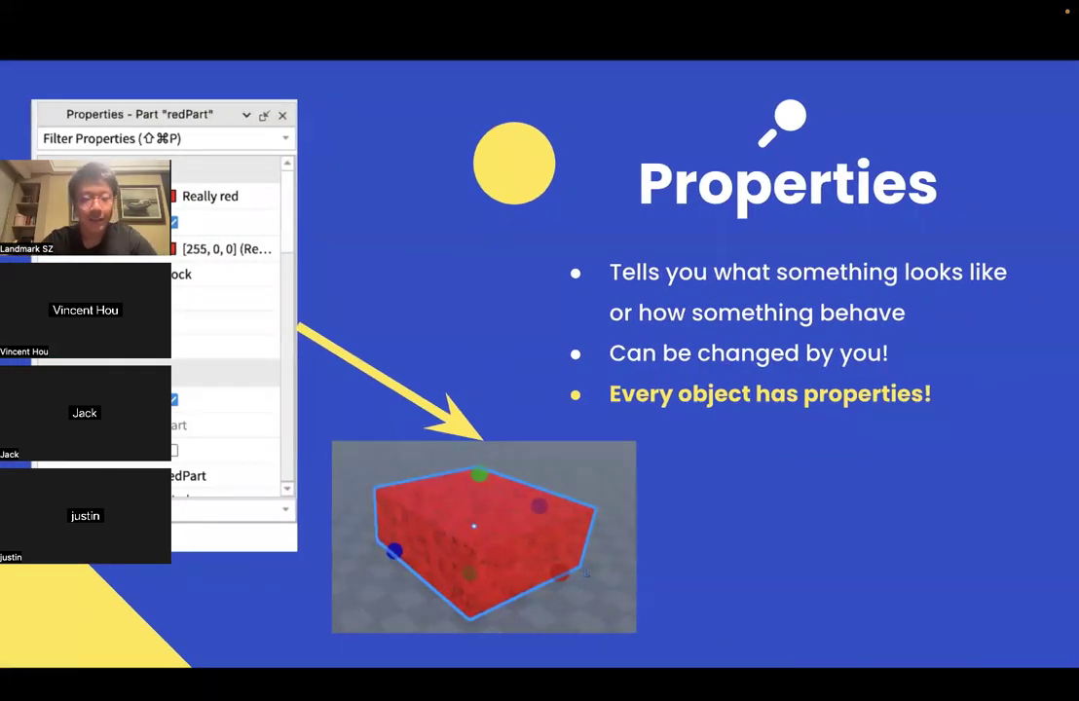
pyautogui.click(922, 374)
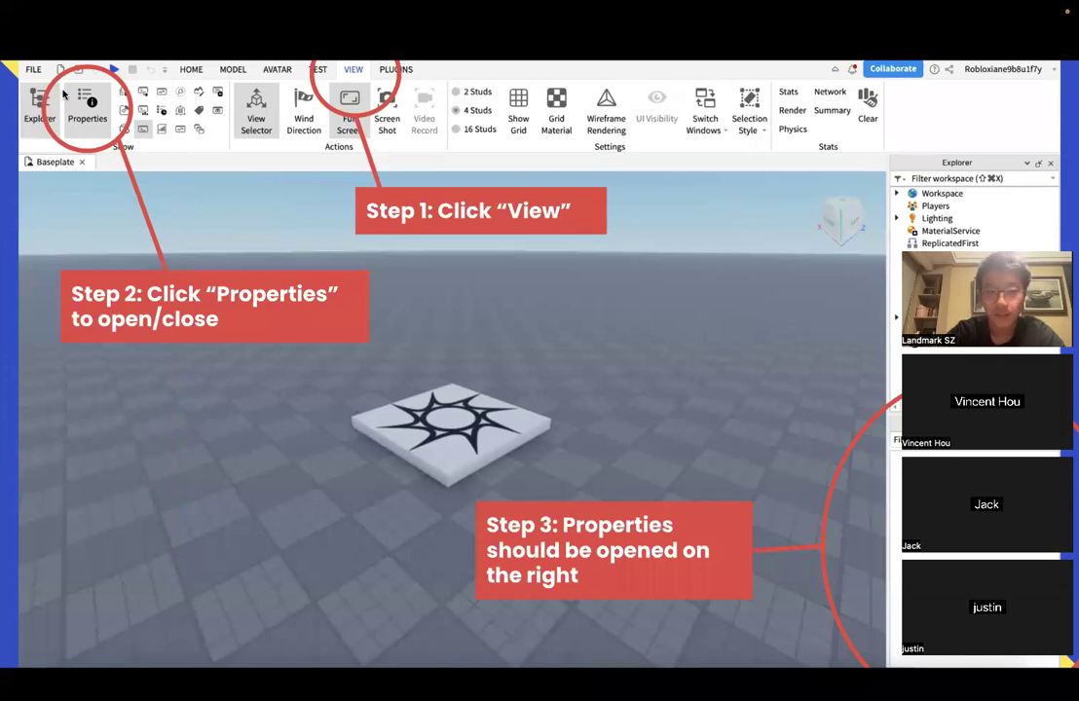
pyautogui.moveTo(1057, 335); pyautogui.dragTo(555, 347)
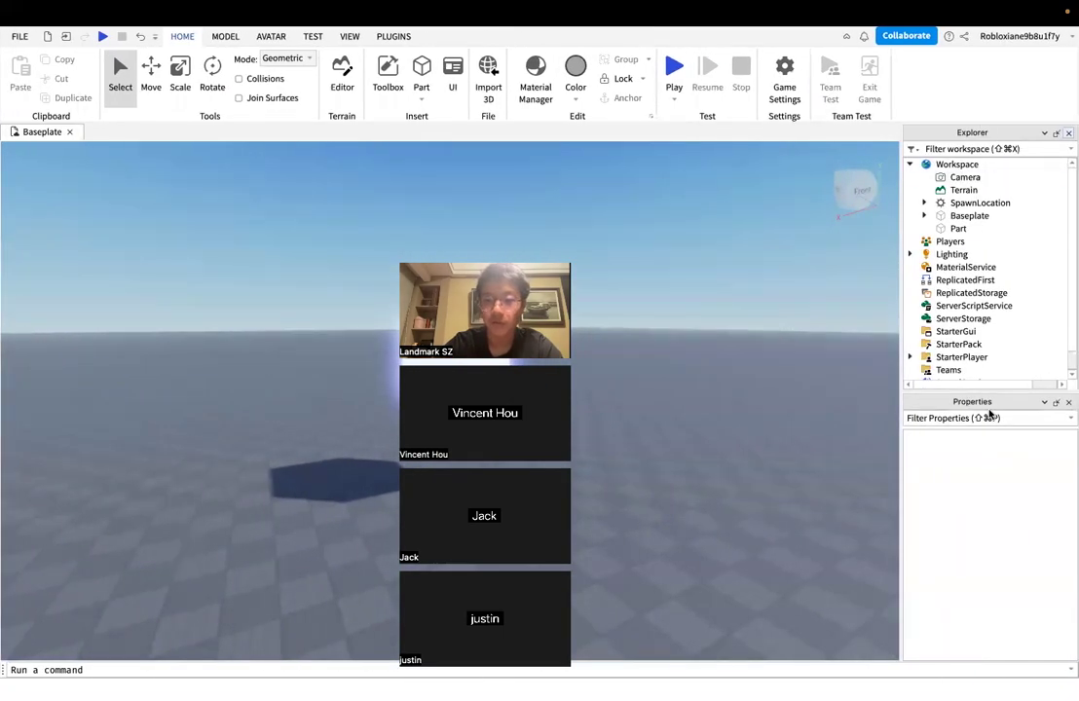
# Back in Roblox Studio, close the Explorer and Properties windows and reopen both
pyautogui.click(1069, 133)
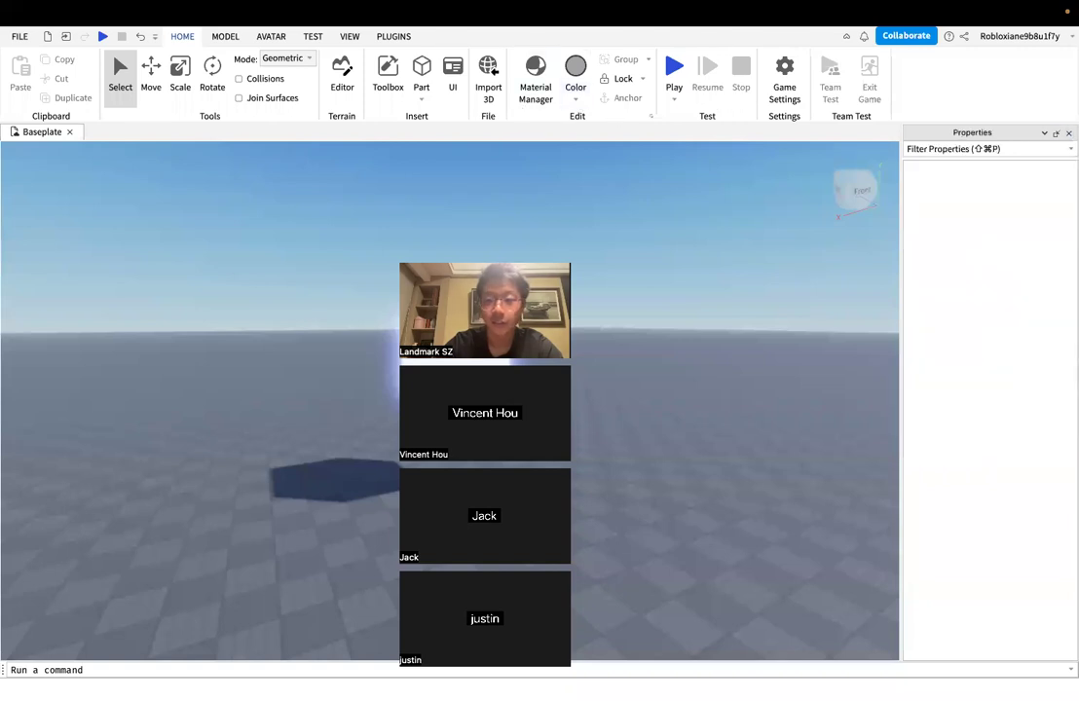
pyautogui.click(1068, 134)
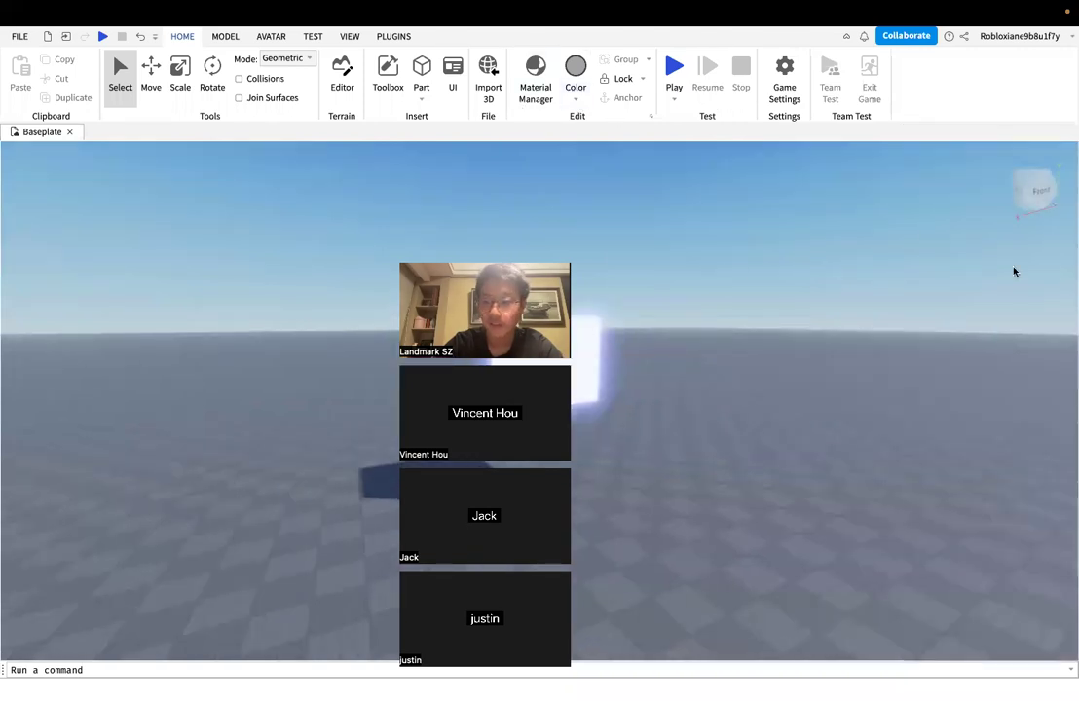
pyautogui.click(349, 37)
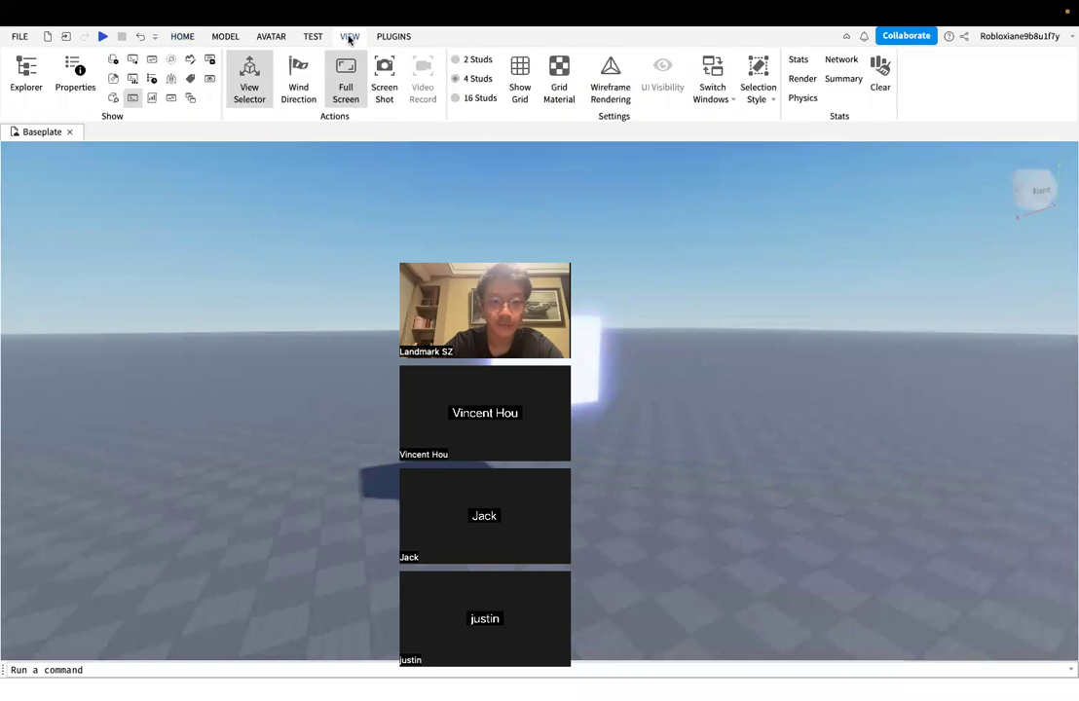
pyautogui.click(70, 90)
pyautogui.click(32, 88)
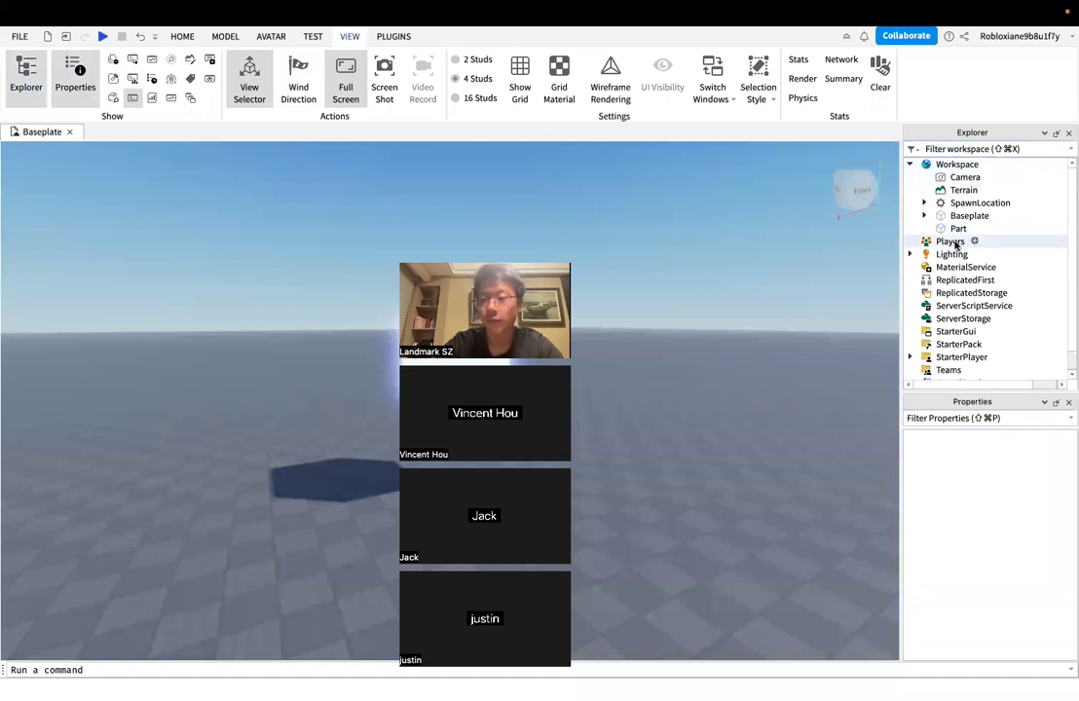
# Collapse and expand the Workspace hierarchy, and compare the properties of Workspace and its Camera
pyautogui.click(966, 176)
pyautogui.click(922, 165)
pyautogui.click(913, 166)
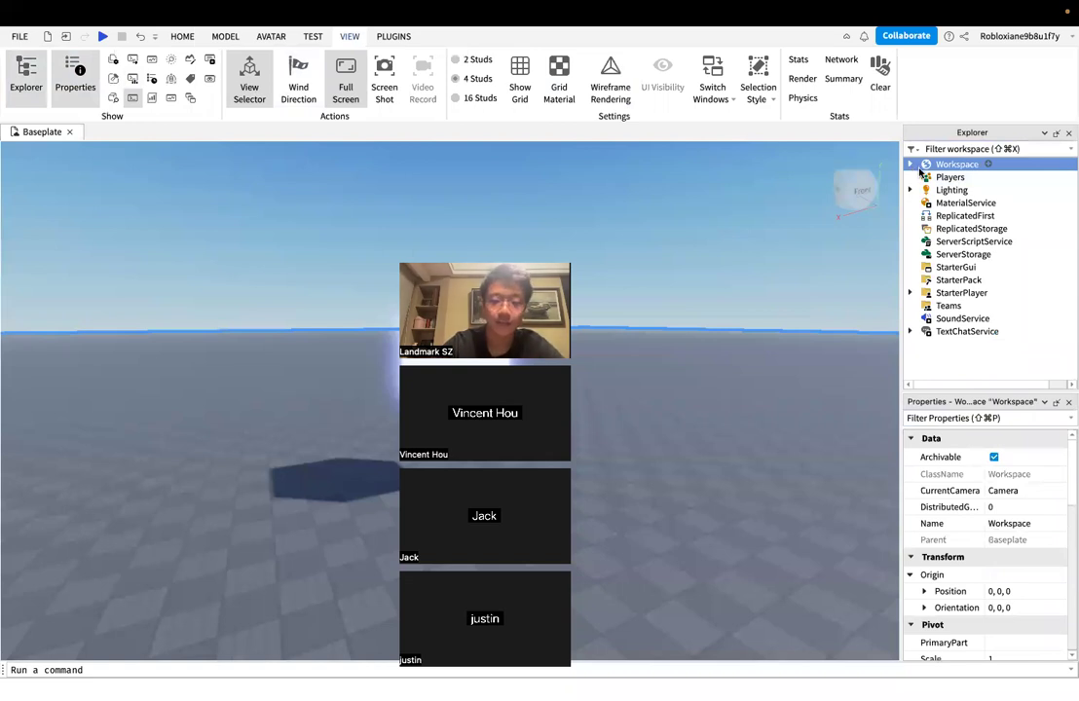
pyautogui.click(912, 166)
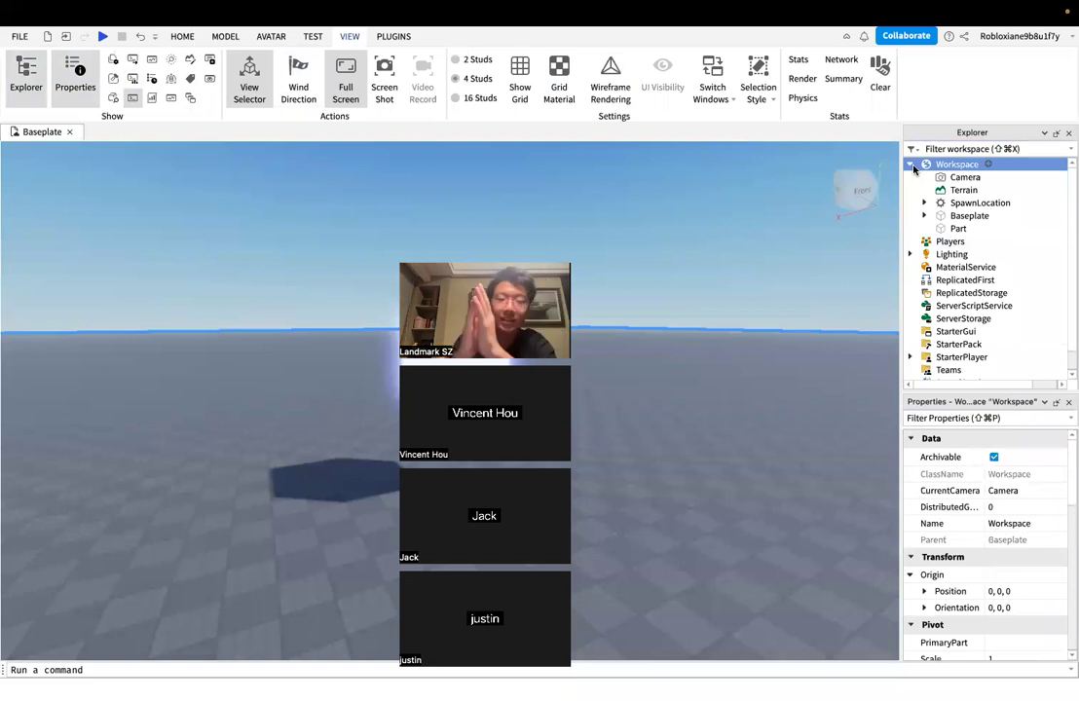
pyautogui.click(944, 178)
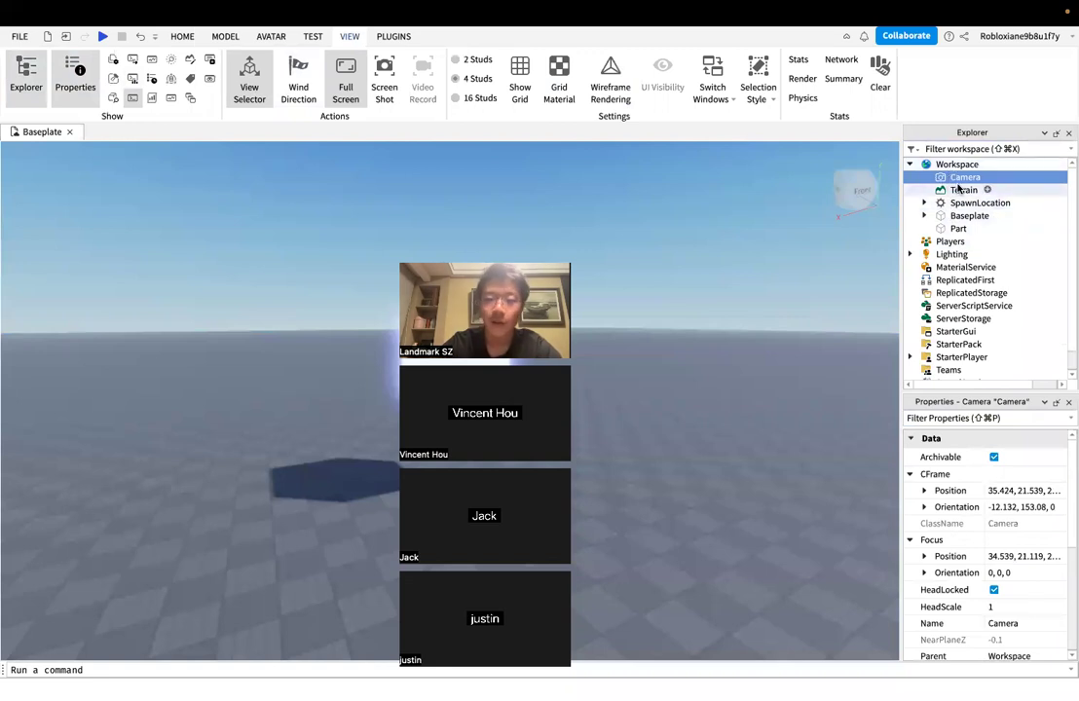
pyautogui.click(945, 165)
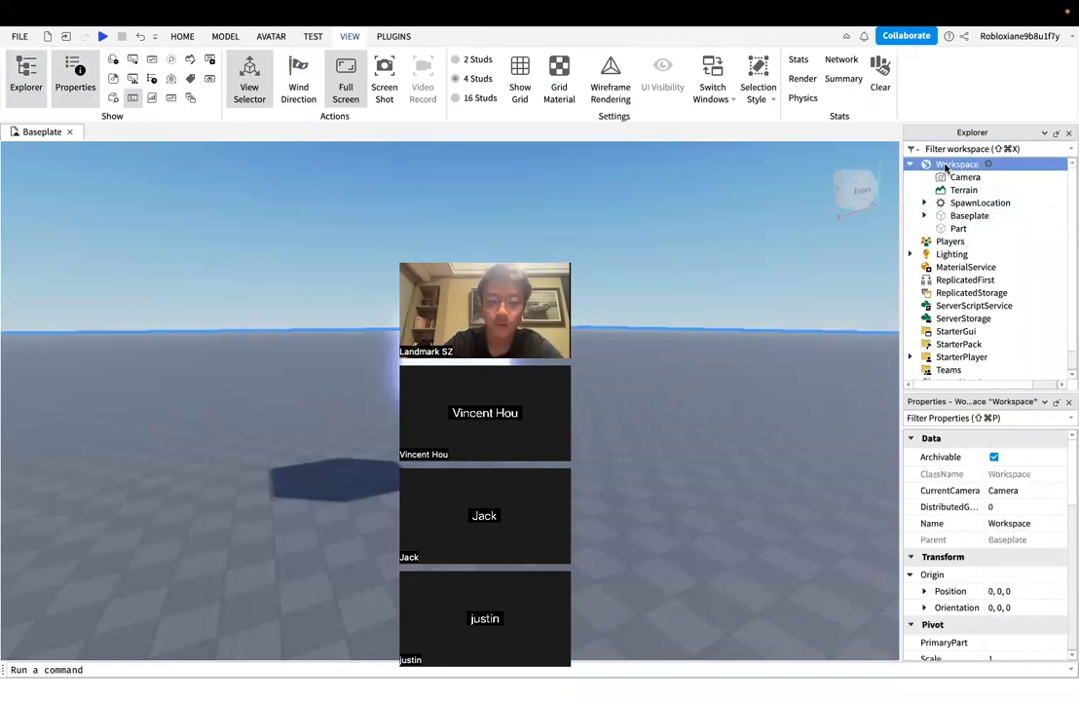
pyautogui.click(959, 178)
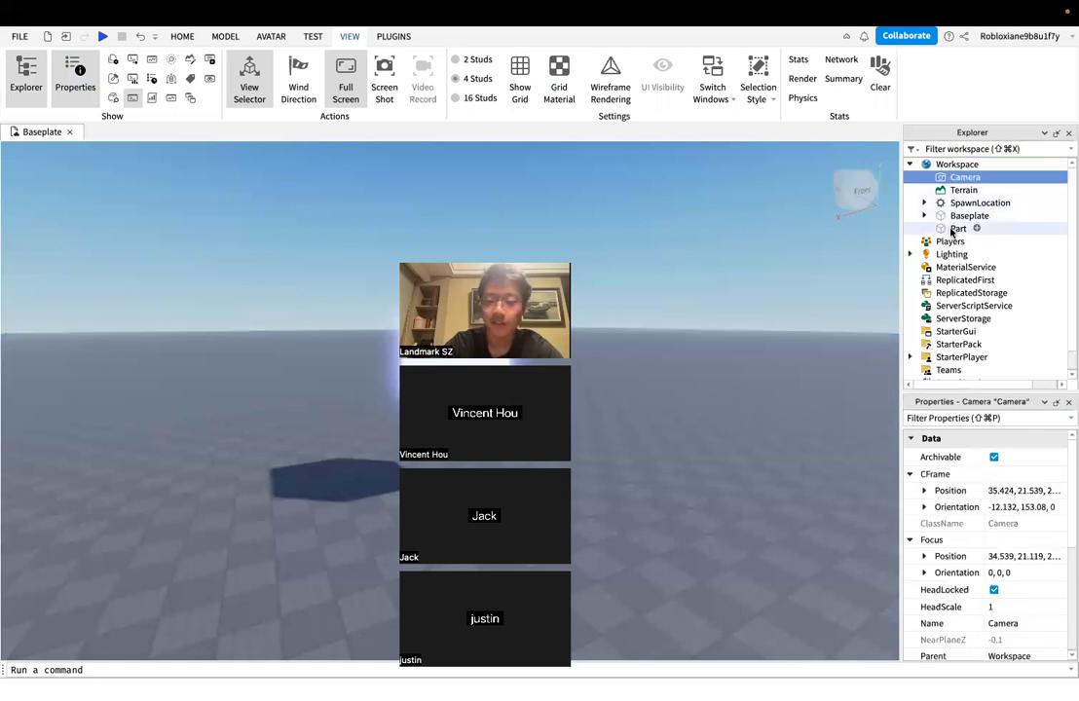
# Go through the Workspace's child objects in the Explorer and select the Part to show its properties
pyautogui.click(959, 229)
pyautogui.click(958, 190)
pyautogui.click(957, 203)
pyautogui.click(958, 240)
pyautogui.click(959, 228)
pyautogui.click(947, 166)
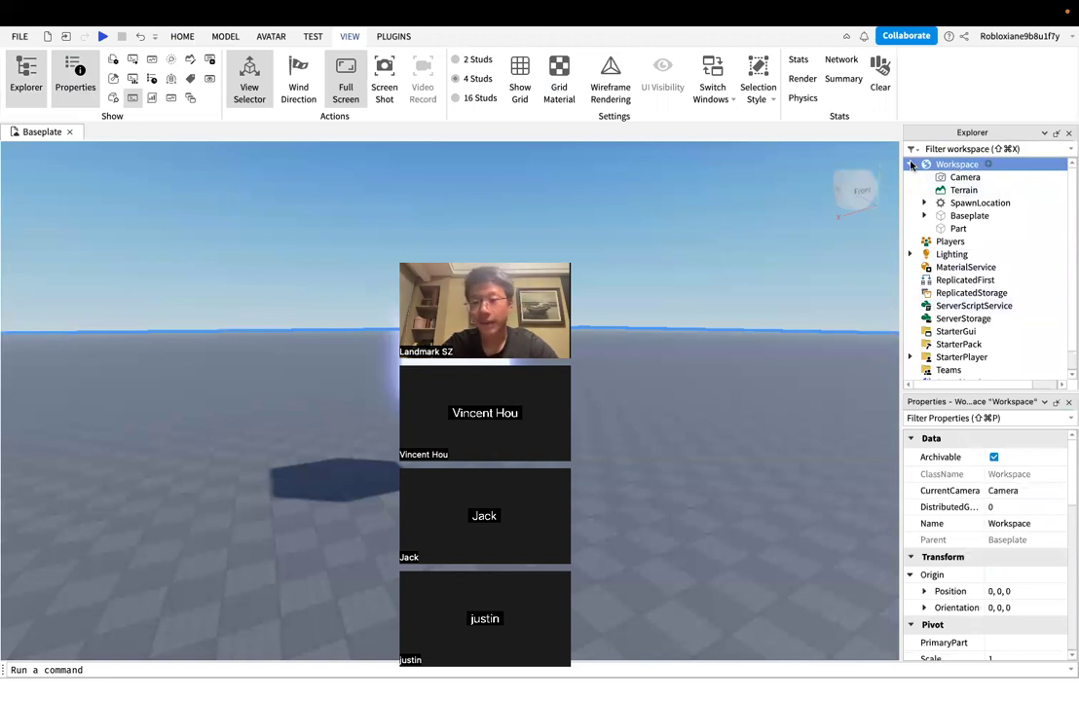
pyautogui.click(955, 230)
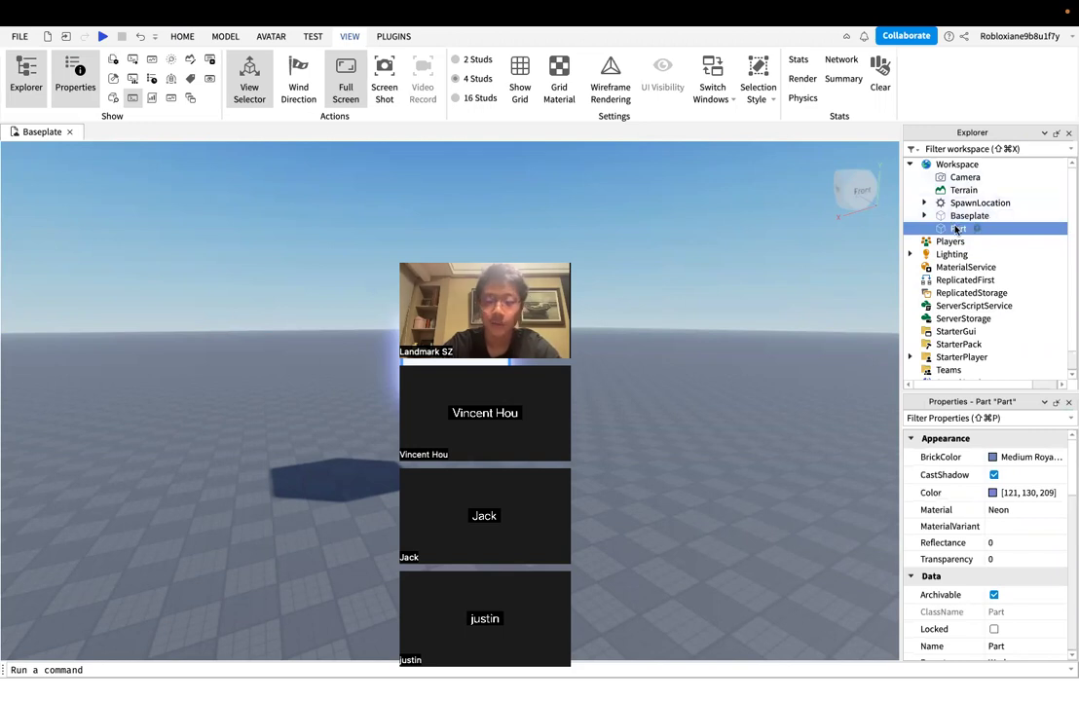
# Bring the glowing neon Part into view and reselect it in the Workspace to examine its properties
pyautogui.scroll(-2, 954, 536)
pyautogui.scroll(2, 955, 536)
pyautogui.scroll(-1, 957, 534)
pyautogui.scroll(1, 957, 533)
pyautogui.moveTo(722, 370); pyautogui.dragTo(689, 380, button='right')
pyautogui.click(737, 289)
pyautogui.click(742, 345)
pyautogui.click(716, 308)
pyautogui.click(715, 413)
pyautogui.click(994, 228)
pyautogui.click(960, 241)
pyautogui.click(956, 231)
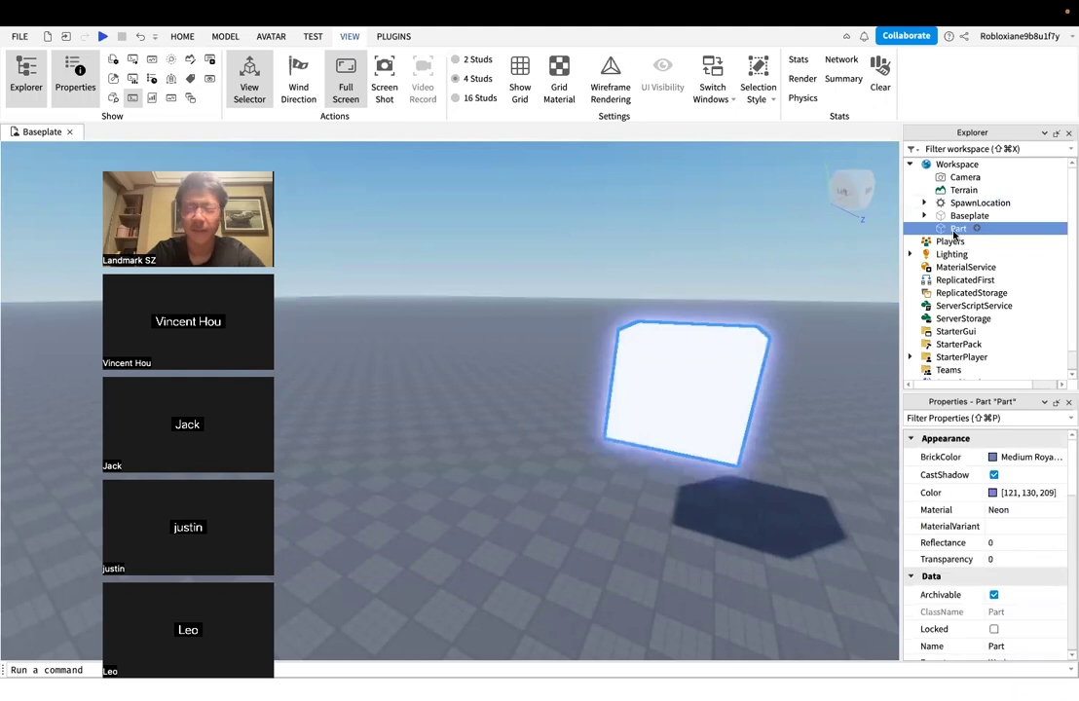
# Switch to the slide presentation, advance to the "Other Things" slide and return to Roblox Studio
pyautogui.hotkey('ctrl', 'Left')
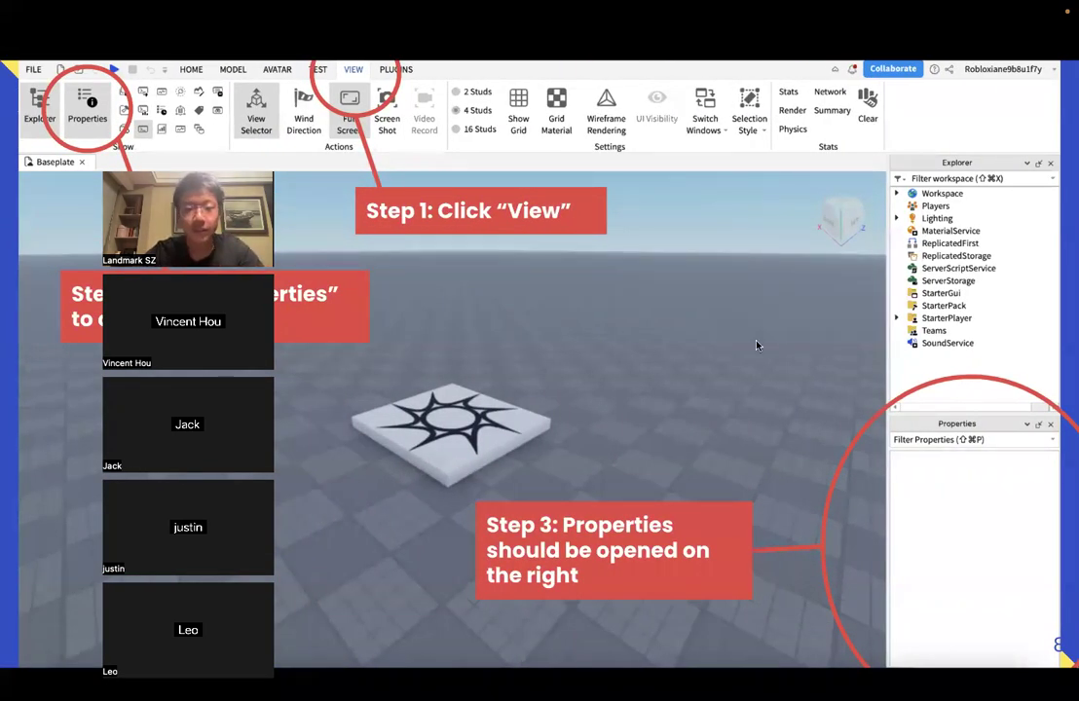
pyautogui.press('Right')
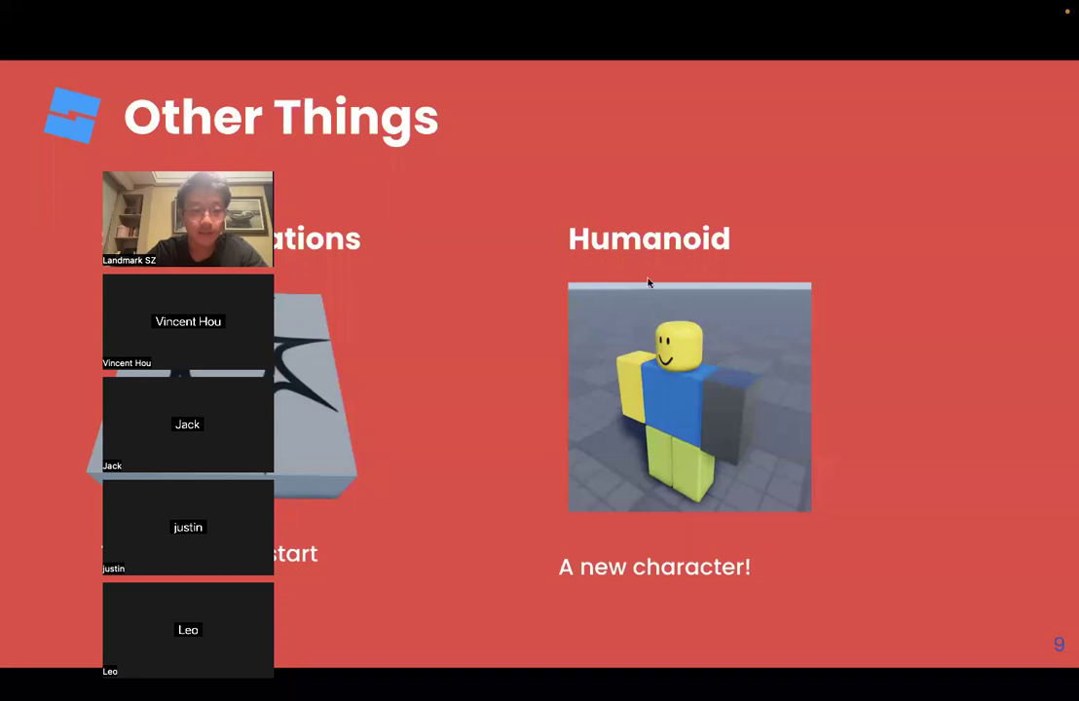
pyautogui.moveTo(263, 251); pyautogui.dragTo(1063, 193)
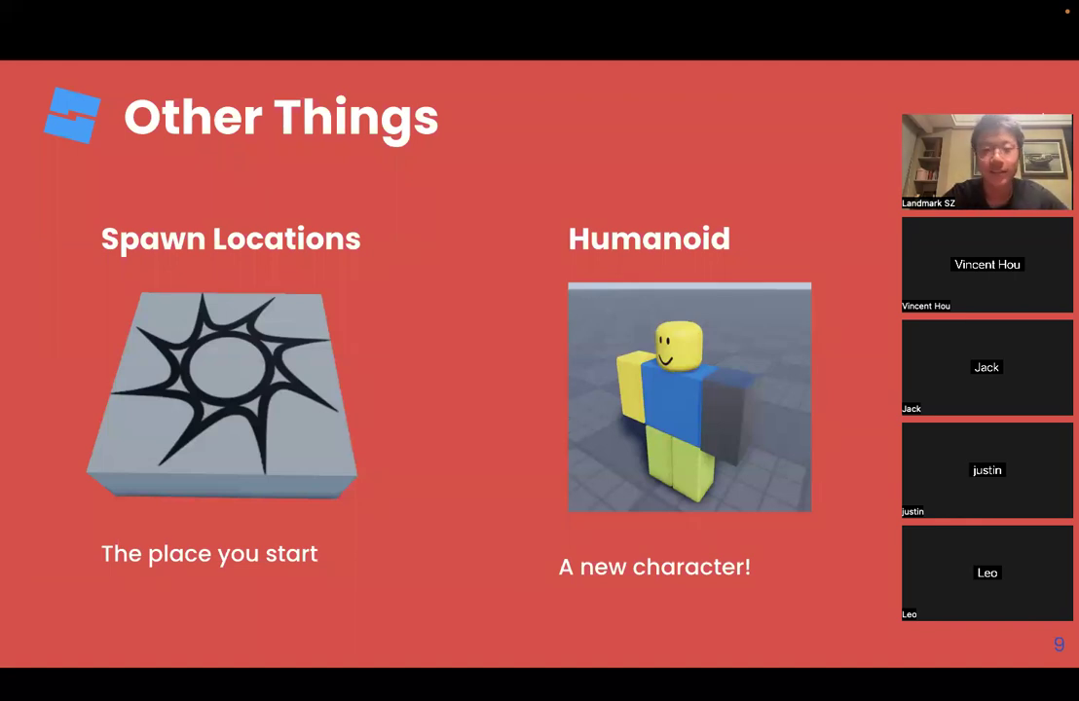
pyautogui.hotkey('ctrl', 'Right')
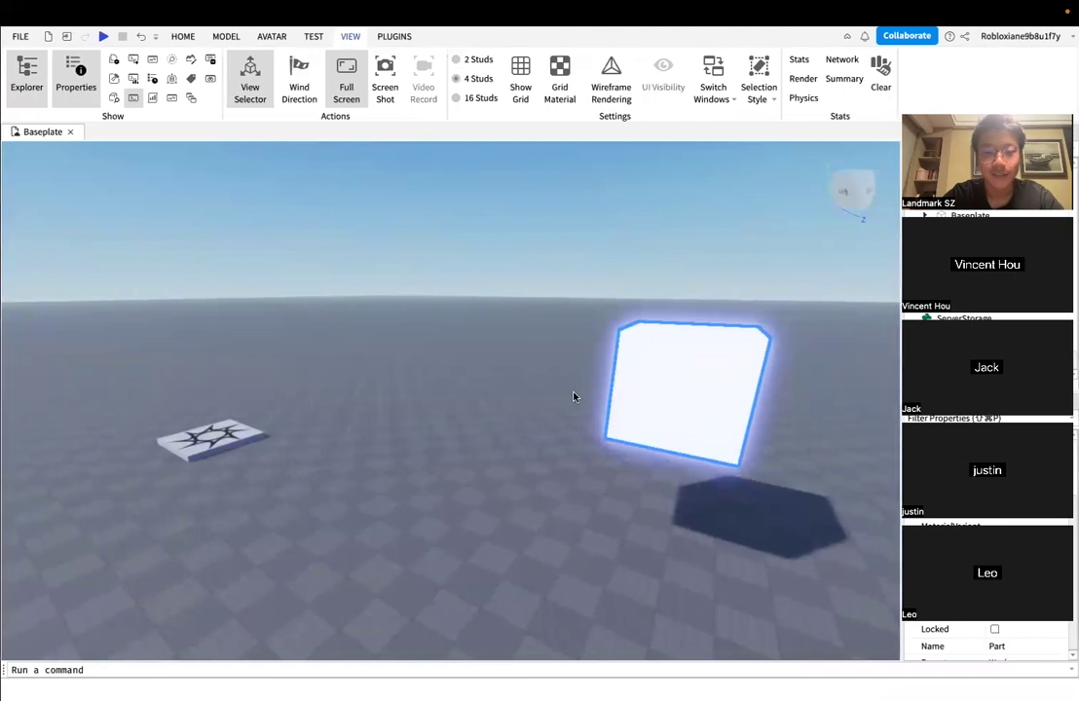
# Examine the SpawnLocation on the baseplate up close and from farther away
pyautogui.moveTo(626, 429); pyautogui.dragTo(571, 379, button='right')
pyautogui.click(483, 409)
pyautogui.moveTo(632, 407); pyautogui.dragTo(632, 408, button='right')
pyautogui.press('w')
pyautogui.press('s')
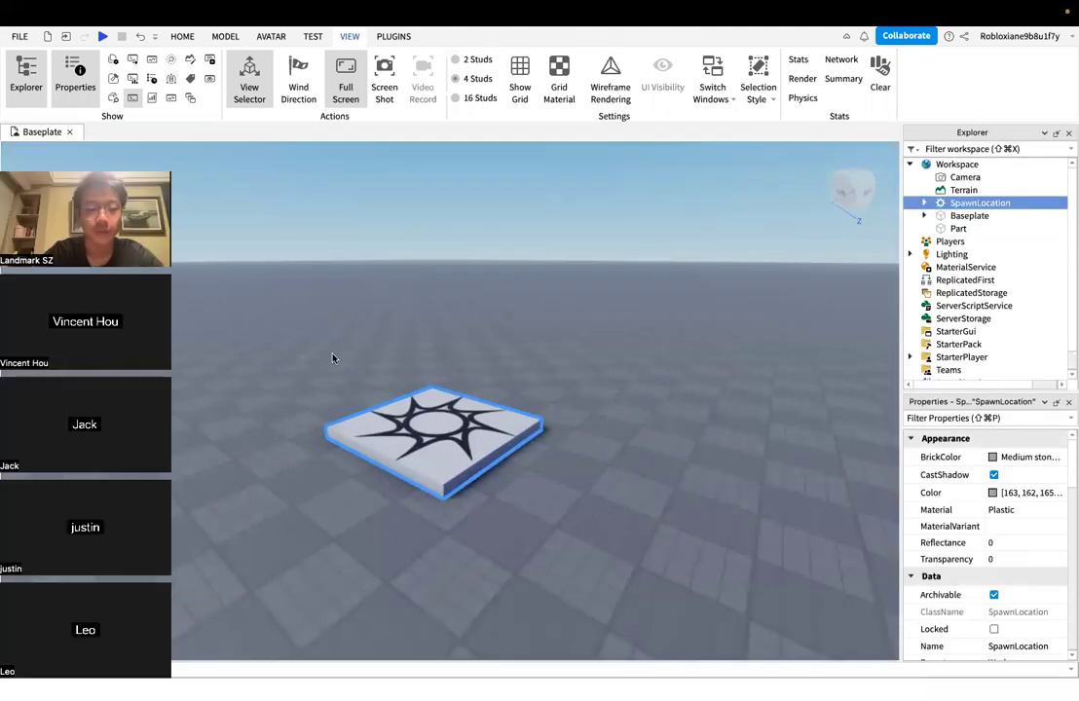
pyautogui.moveTo(555, 469); pyautogui.dragTo(554, 469, button='right')
pyautogui.click(552, 468)
pyautogui.press('s')
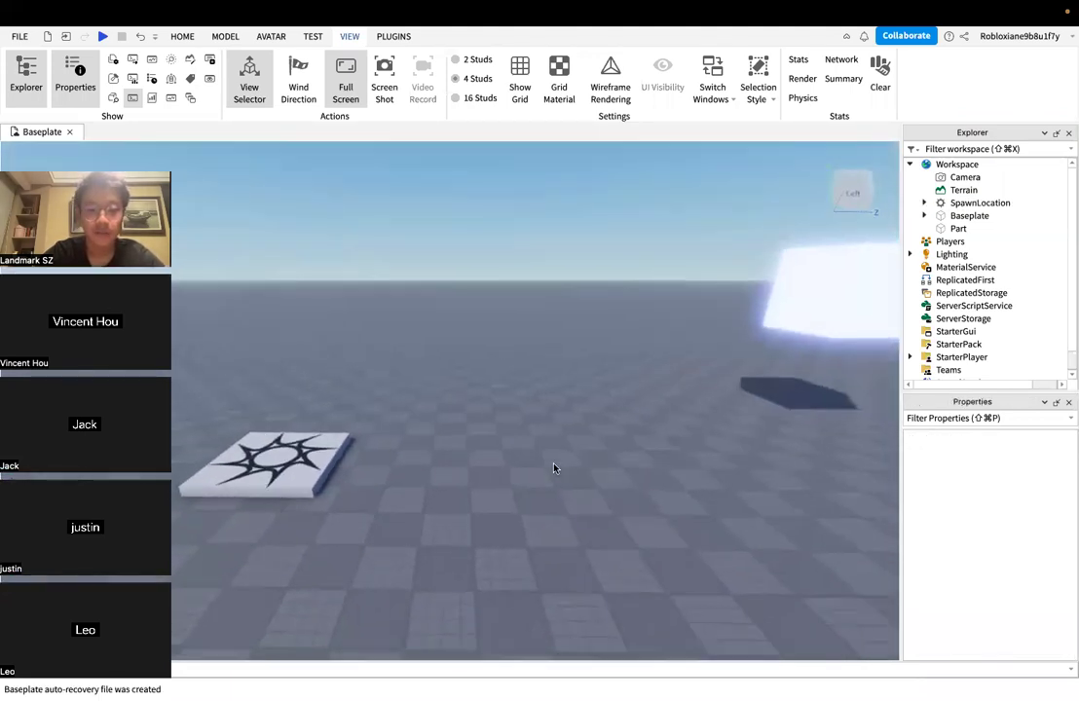
# Raise the SpawnLocation straight up with the Move tool to a height of about 57.5 studs
pyautogui.click(300, 444)
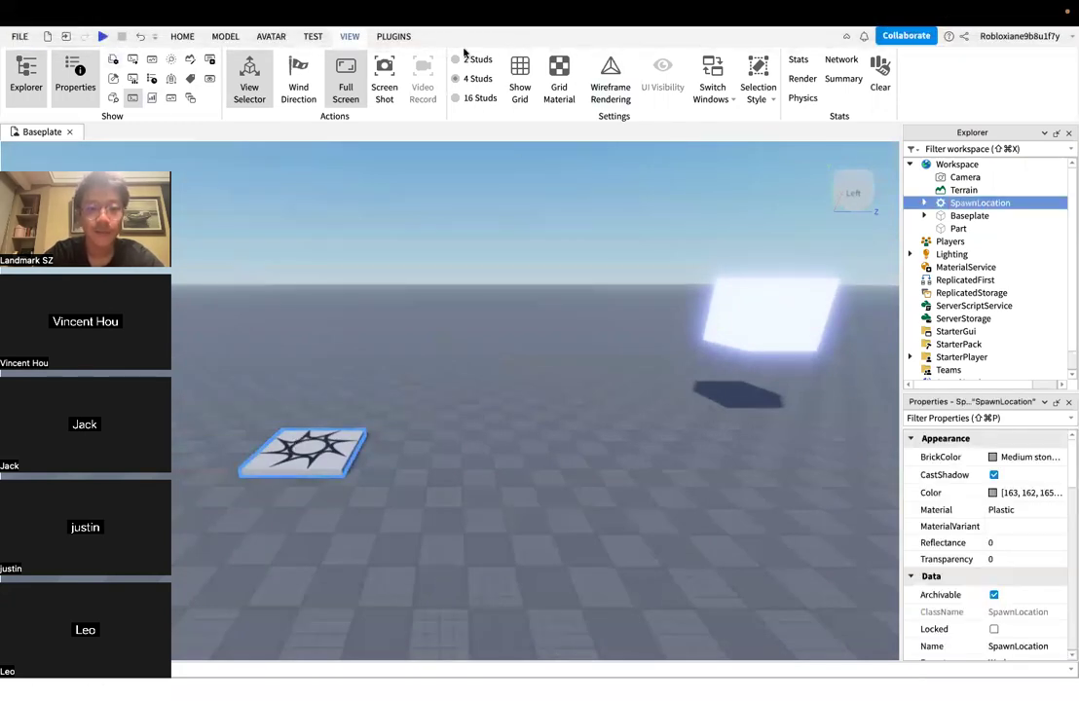
pyautogui.click(182, 37)
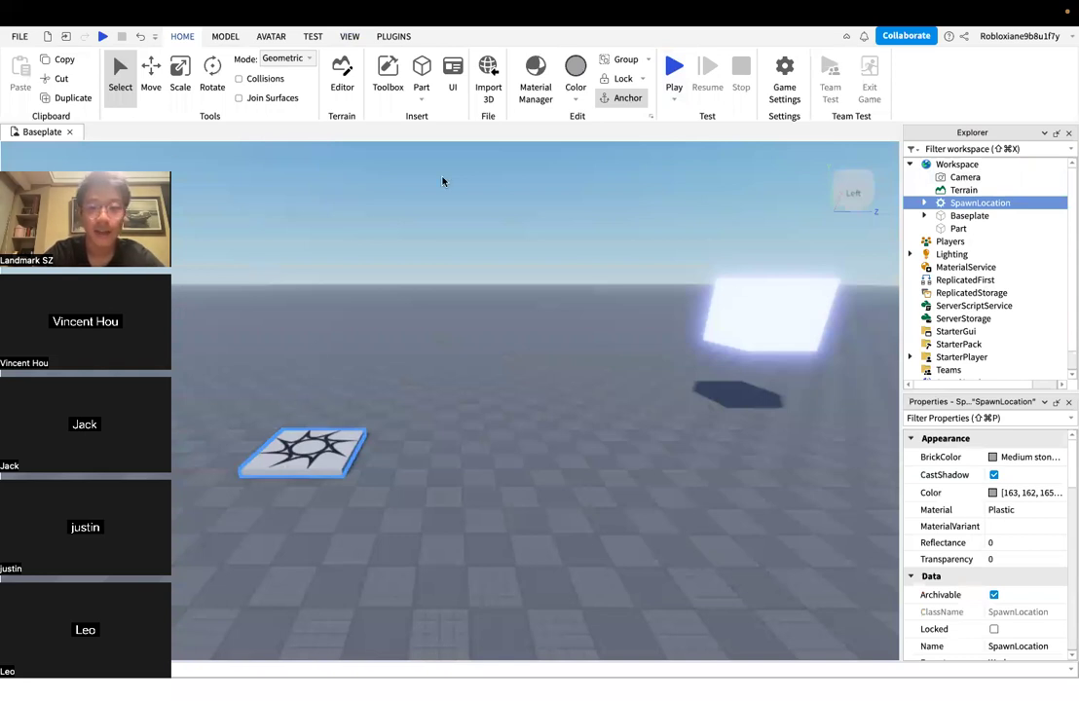
pyautogui.click(151, 73)
pyautogui.press('f')
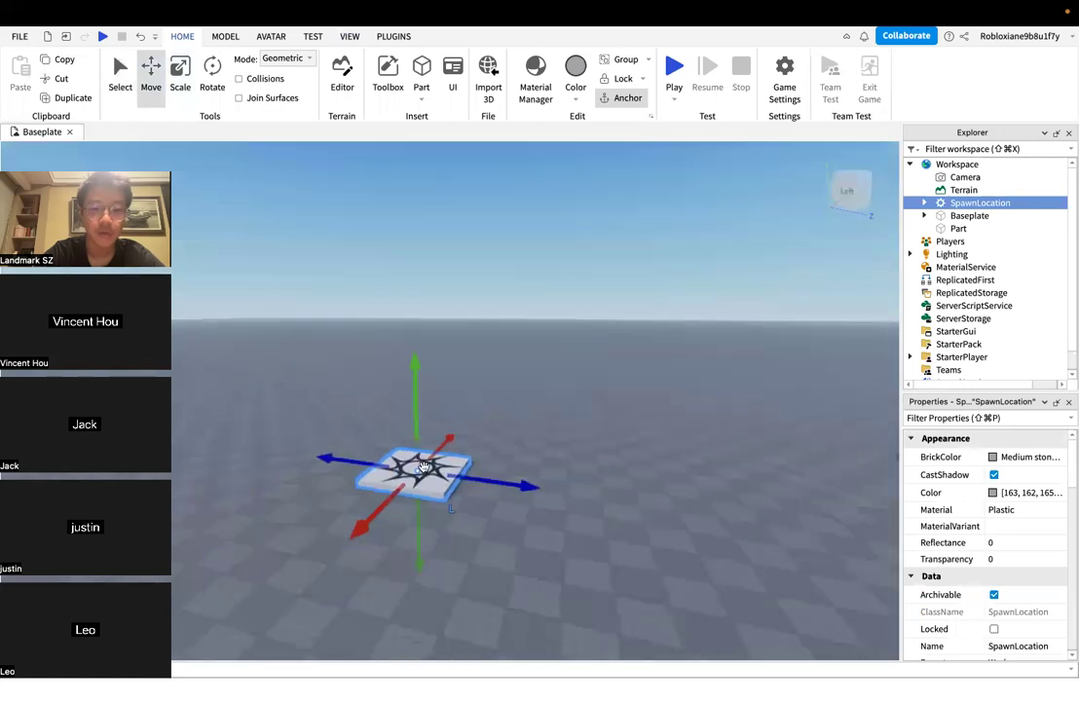
pyautogui.scroll(-5, 424, 470)
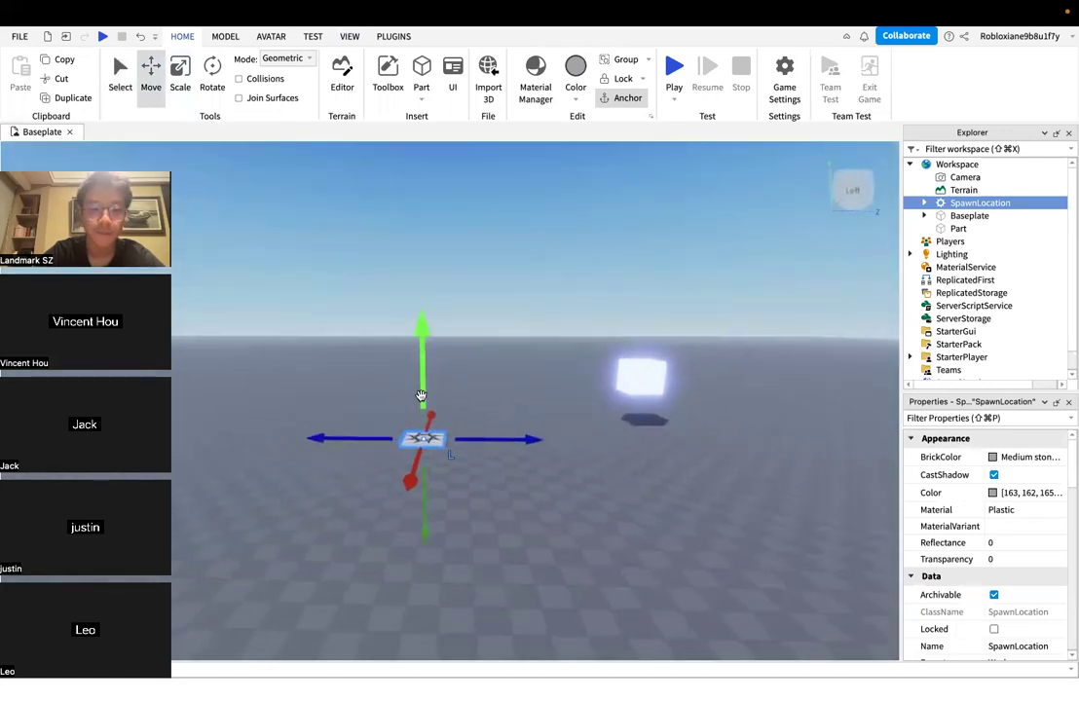
pyautogui.moveTo(405, 389); pyautogui.dragTo(454, 164)
pyautogui.click(510, 206)
# Inspect the raised SpawnLocation's transform, collision and part properties, and view it from above
pyautogui.moveTo(501, 345); pyautogui.dragTo(502, 349, button='right')
pyautogui.press('w')
pyautogui.moveTo(515, 455); pyautogui.dragTo(517, 458, button='right')
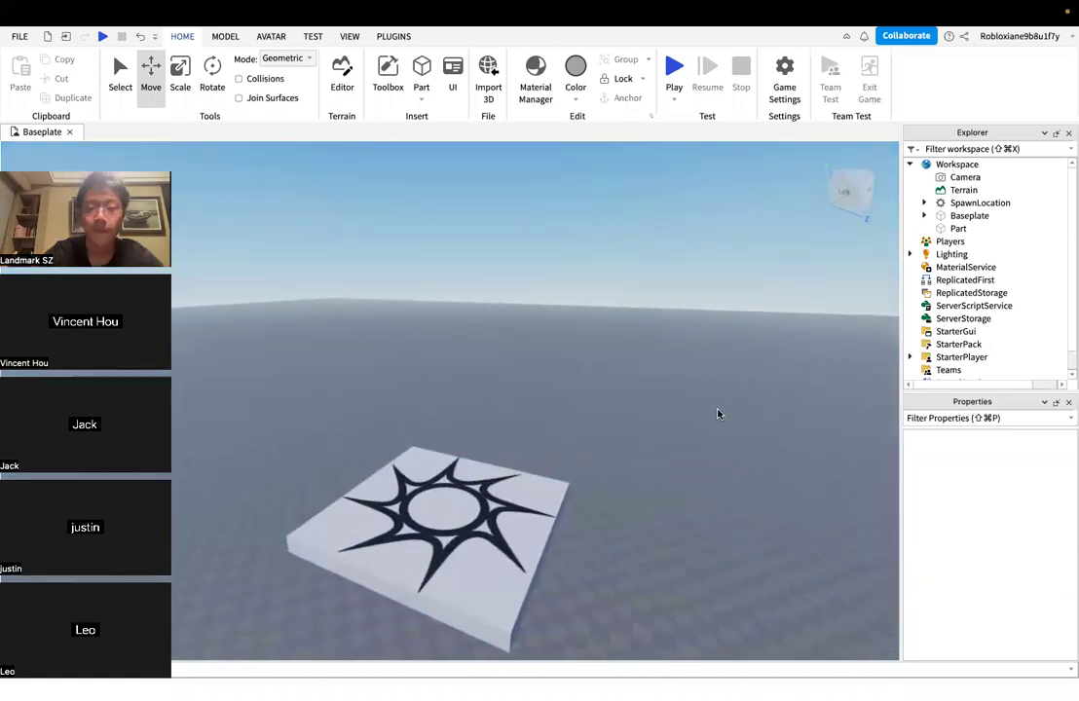
pyautogui.click(400, 565)
pyautogui.scroll(-10, 984, 579)
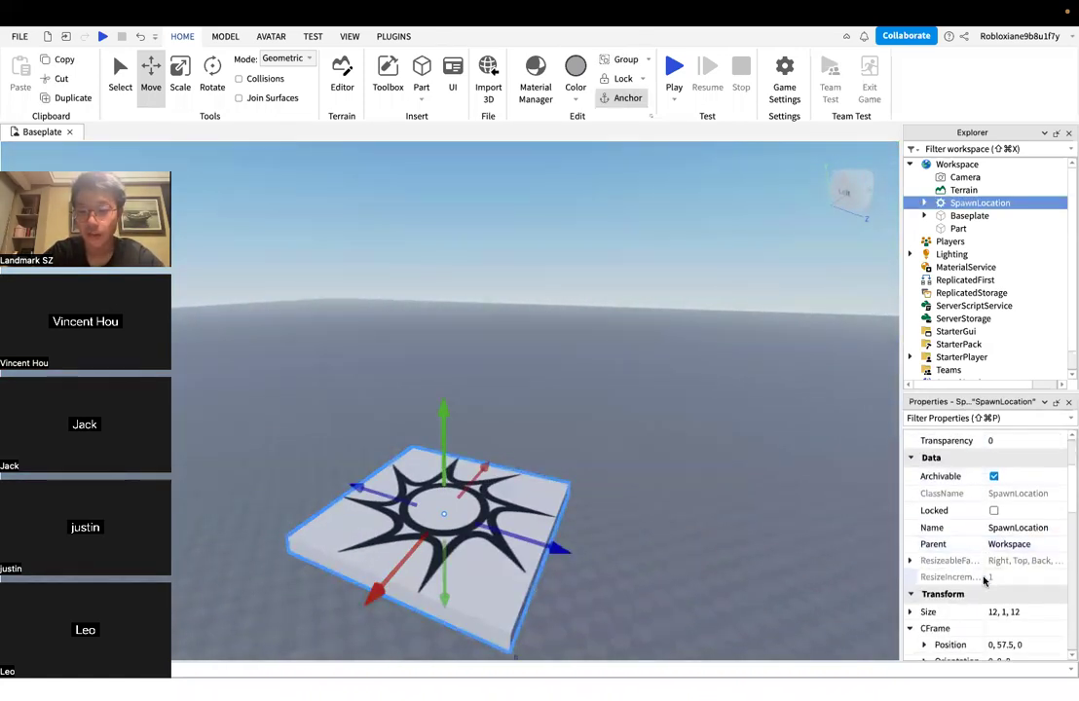
pyautogui.scroll(-5, 984, 581)
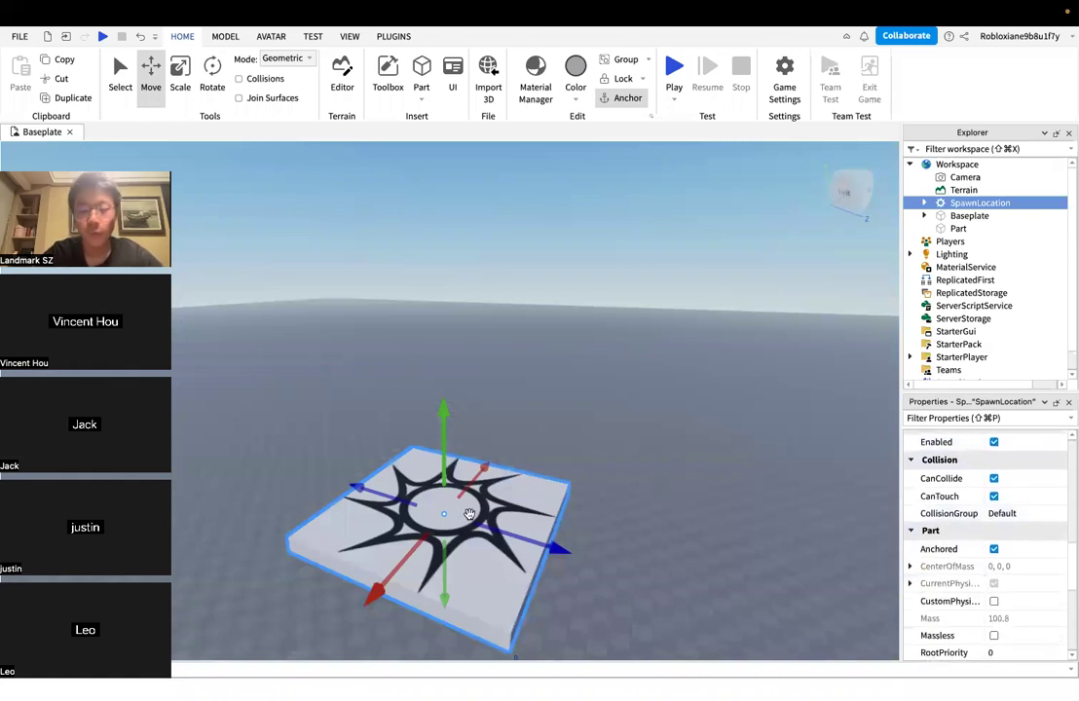
pyautogui.moveTo(535, 515); pyautogui.dragTo(536, 519, button='right')
pyautogui.press('a')
pyautogui.press('d')
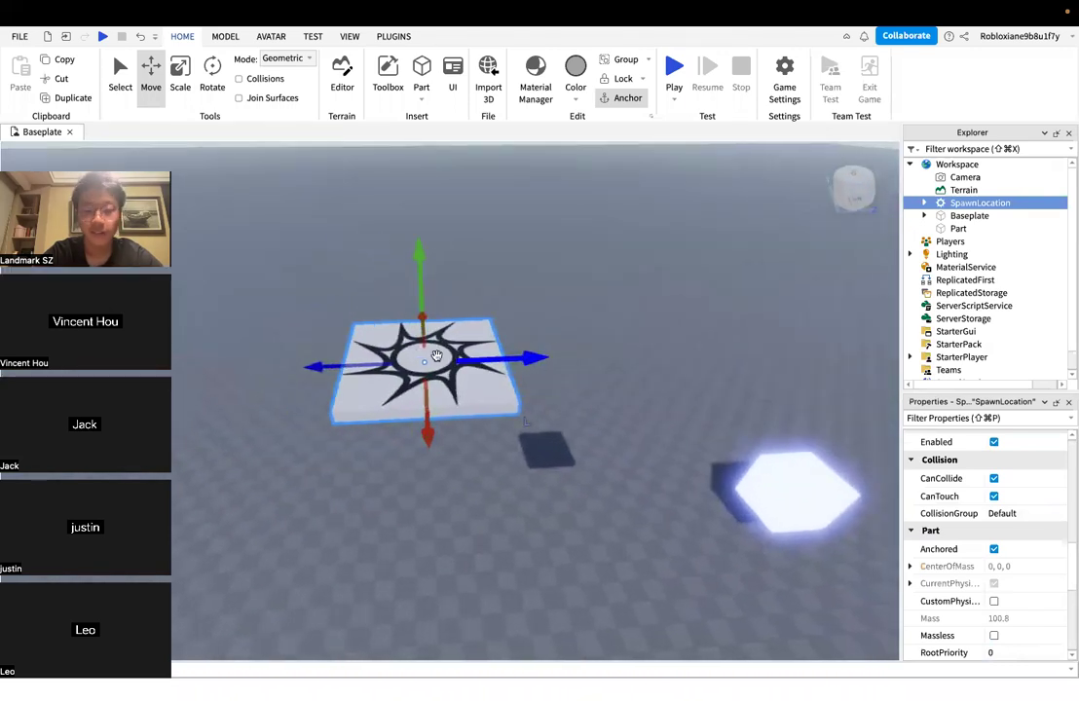
# Turn the SpawnLocation's Anchored property off and back on
pyautogui.click(531, 497)
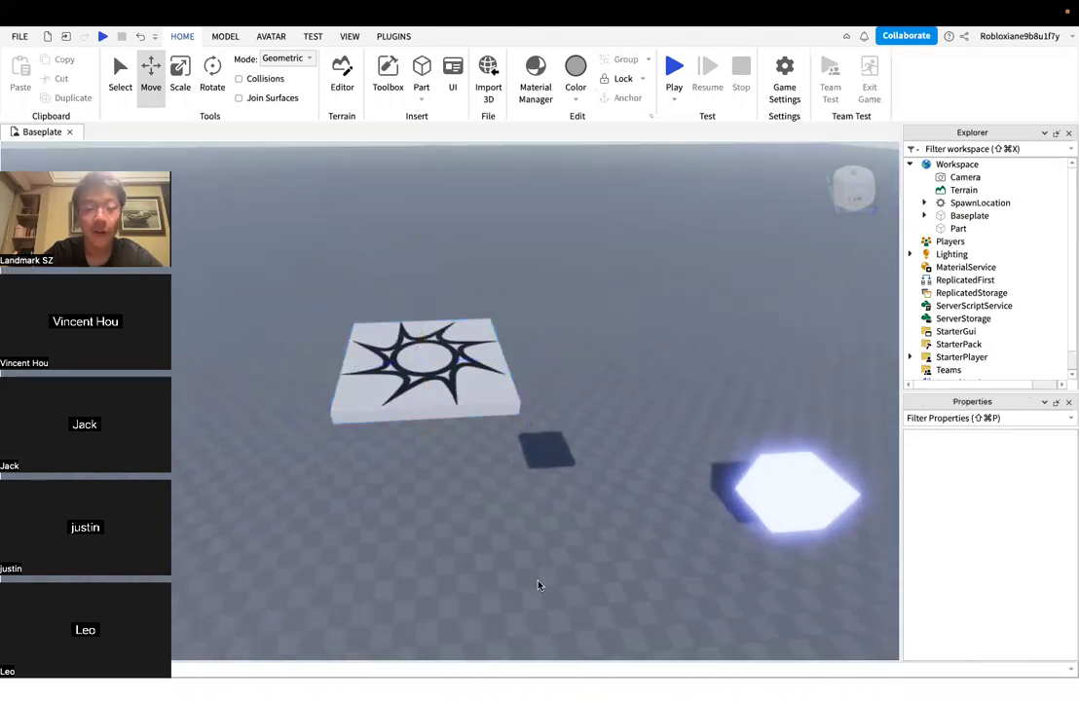
pyautogui.click(464, 397)
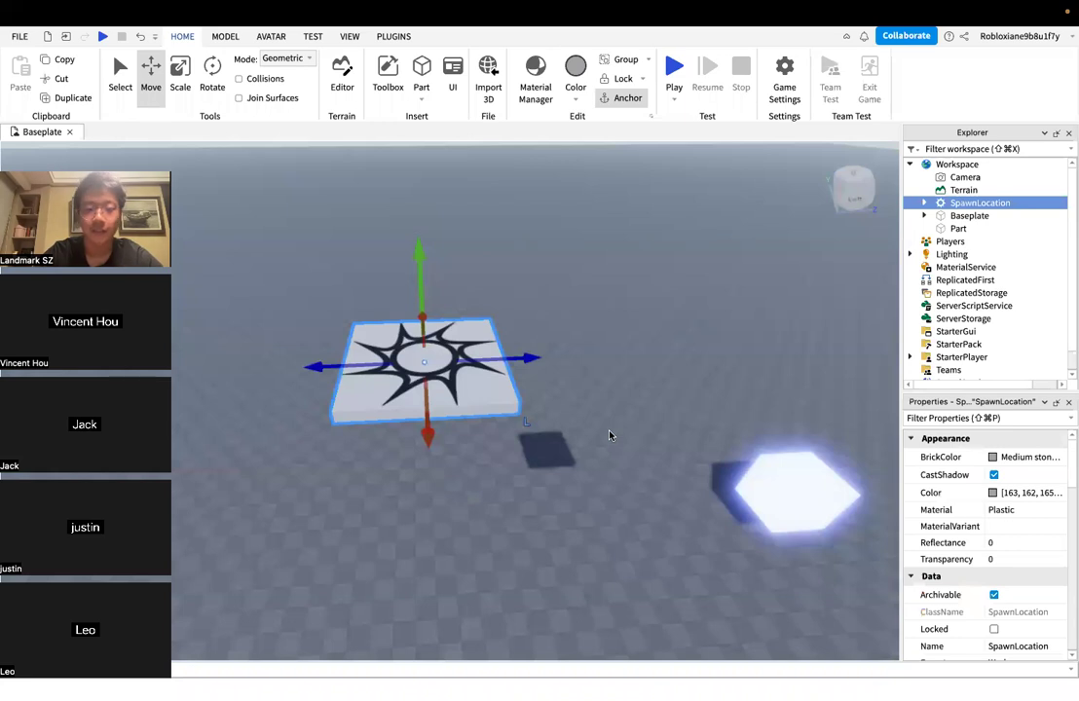
pyautogui.moveTo(610, 435); pyautogui.dragTo(610, 436, button='right')
pyautogui.press('w')
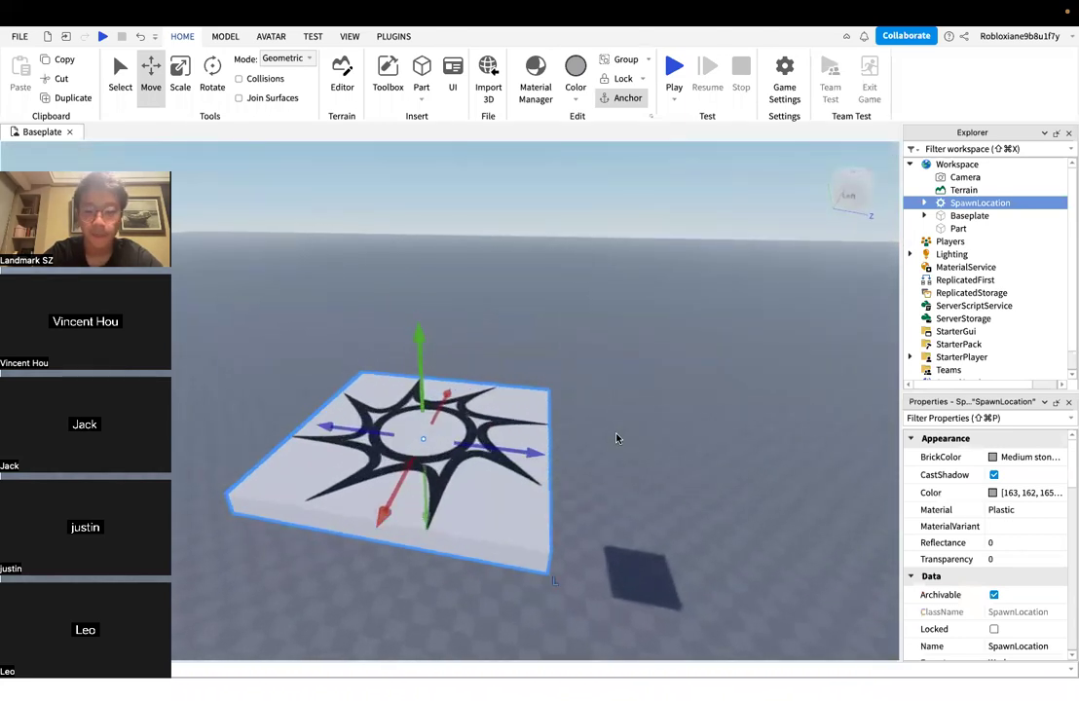
pyautogui.scroll(-10, 1014, 597)
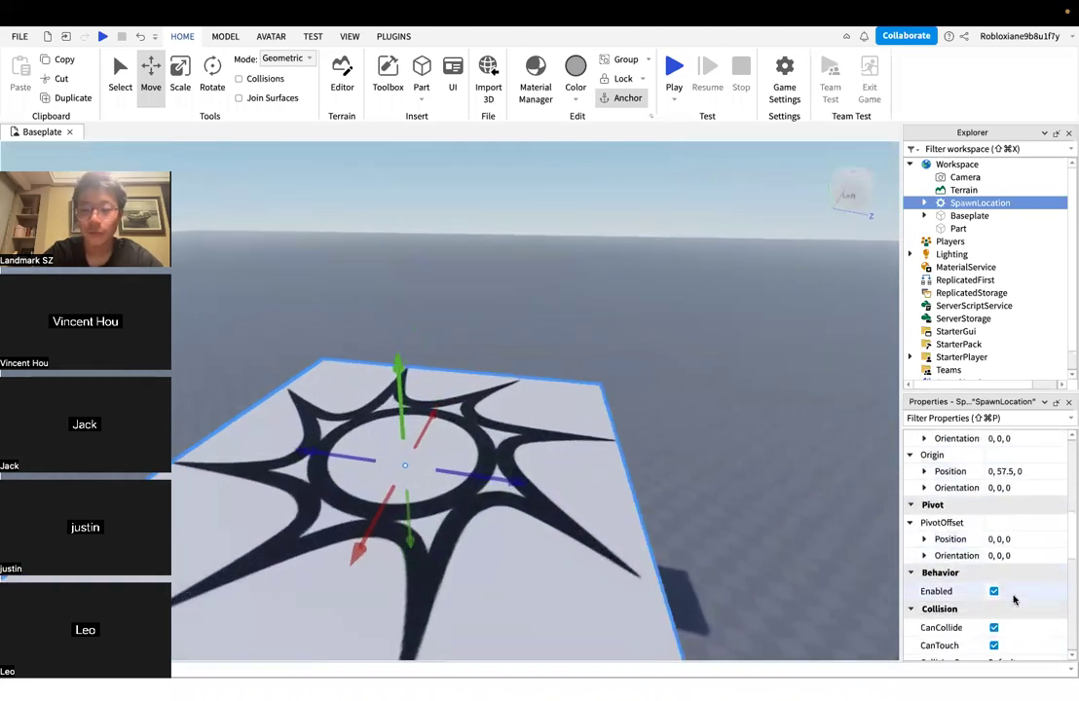
pyautogui.scroll(-5, 1013, 594)
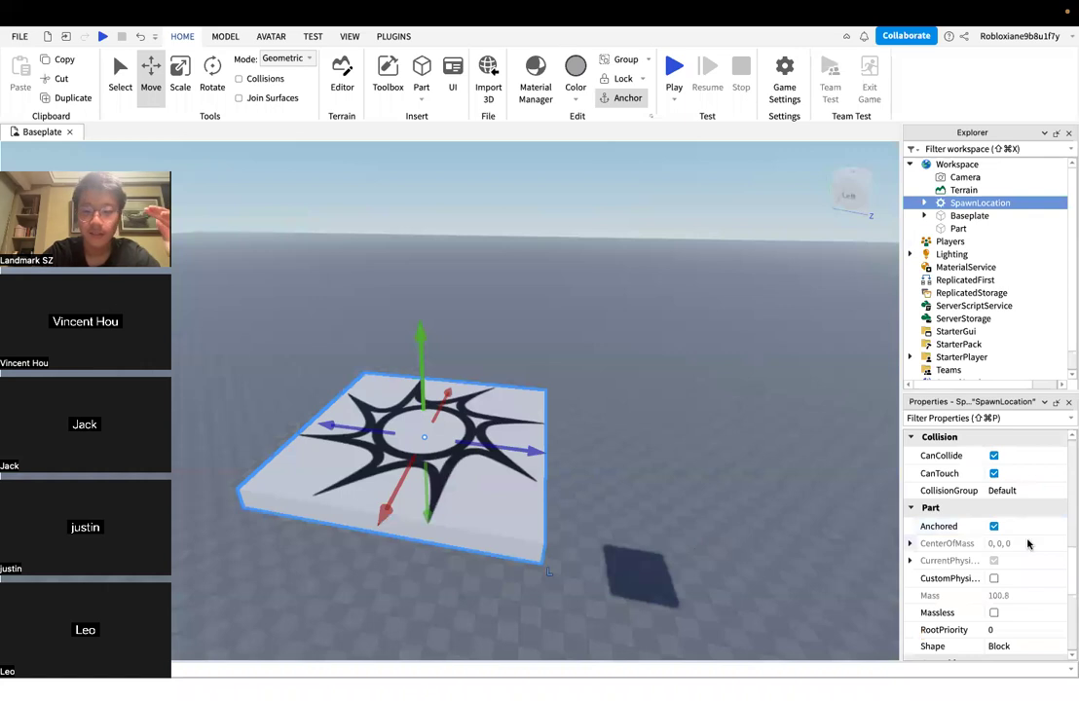
pyautogui.click(995, 526)
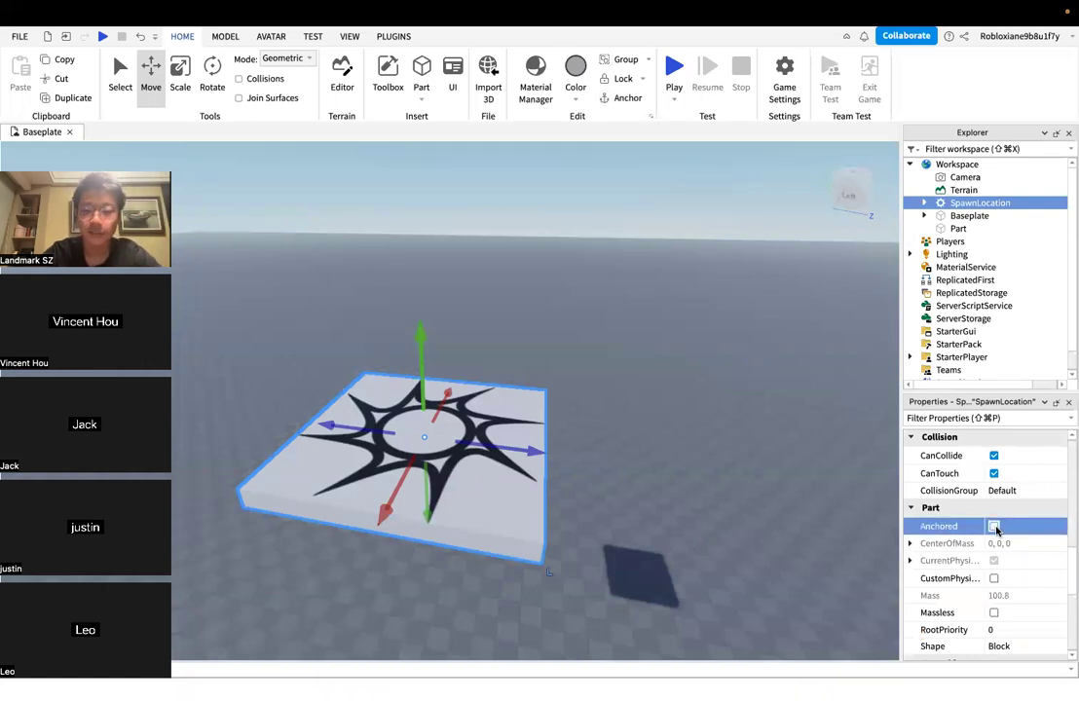
pyautogui.click(995, 526)
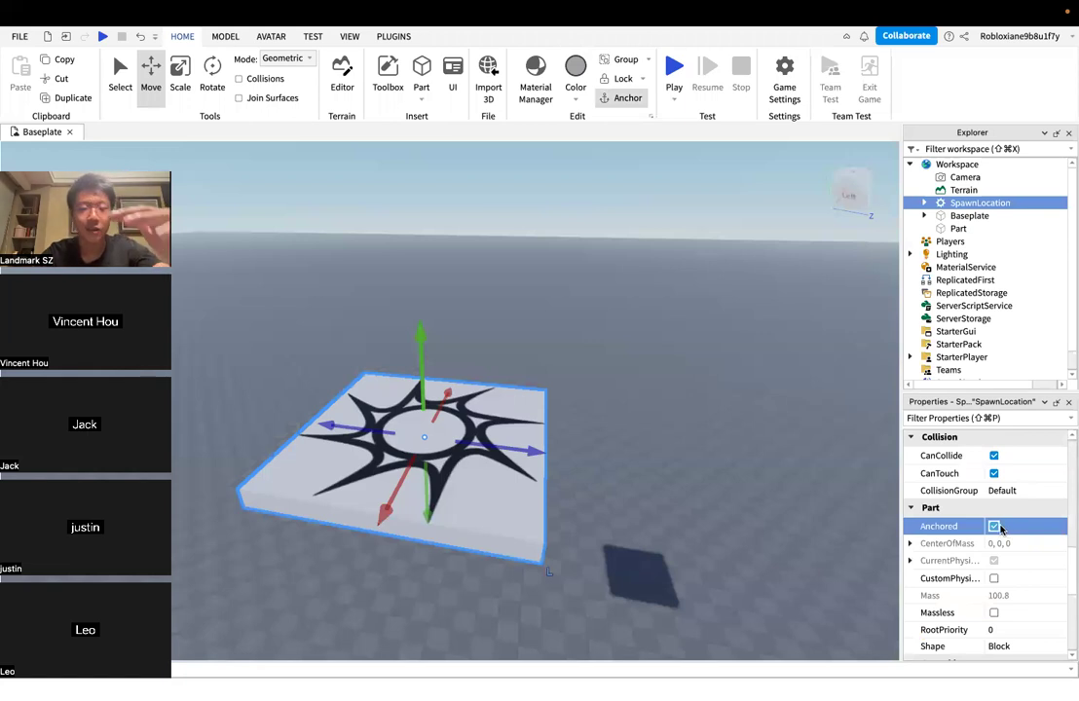
# Start a play test and walk the character around on the raised spawn platform
pyautogui.click(656, 536)
pyautogui.moveTo(656, 535); pyautogui.dragTo(740, 594, button='right')
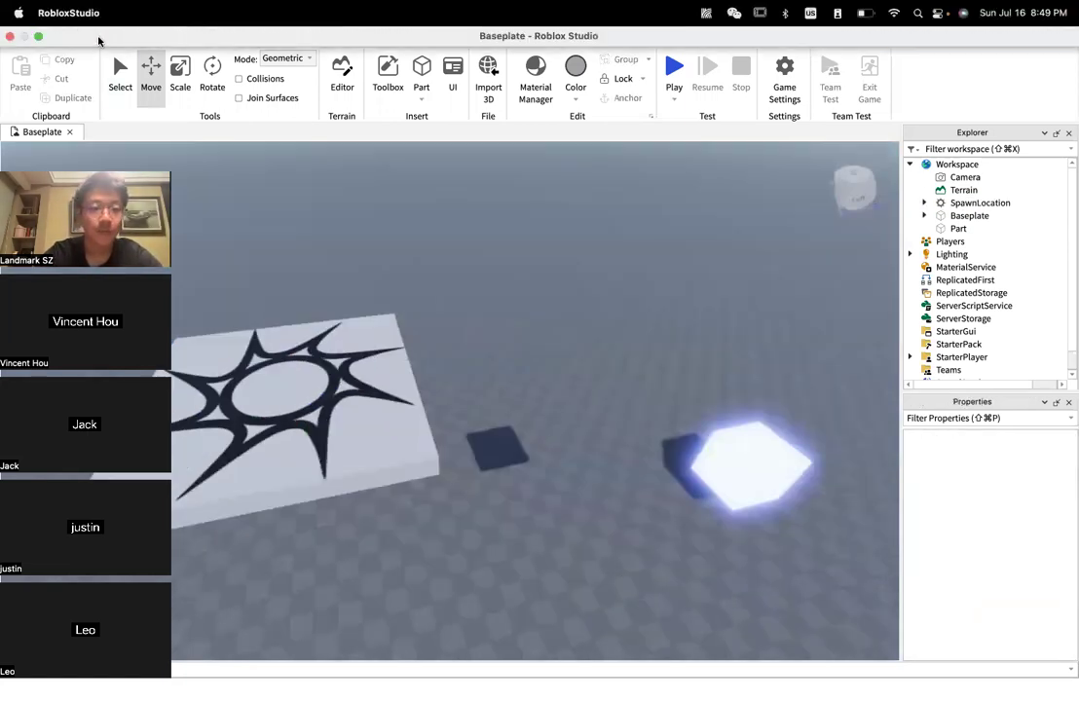
pyautogui.press('F5')
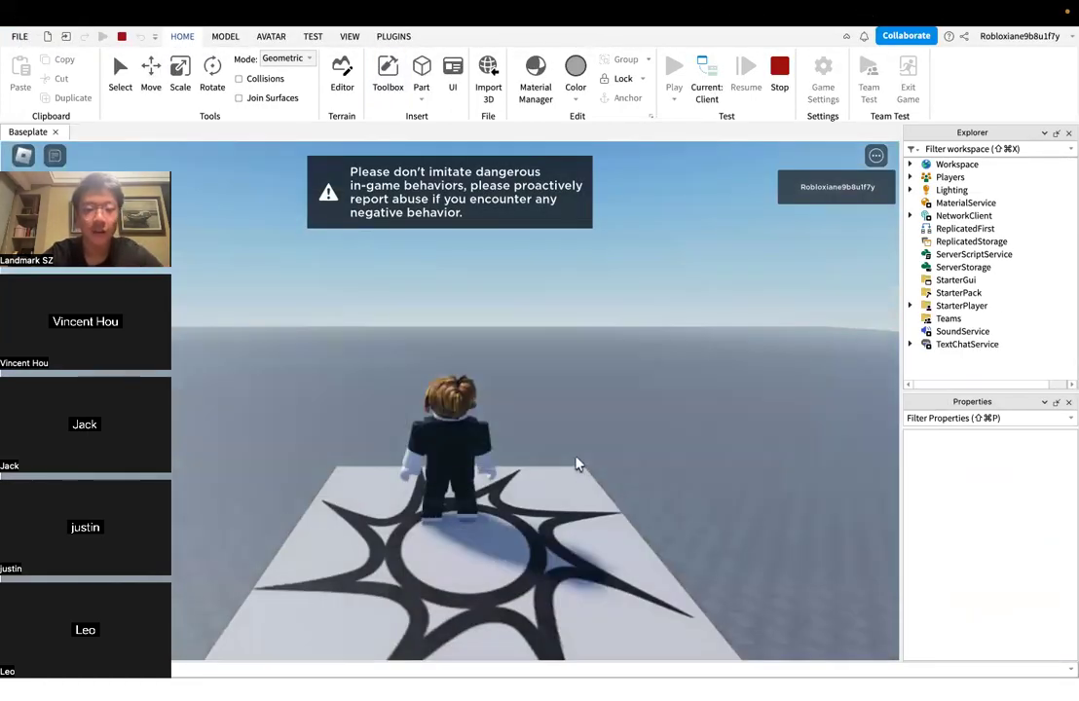
pyautogui.moveTo(577, 463); pyautogui.dragTo(579, 465, button='right')
pyautogui.press('d')
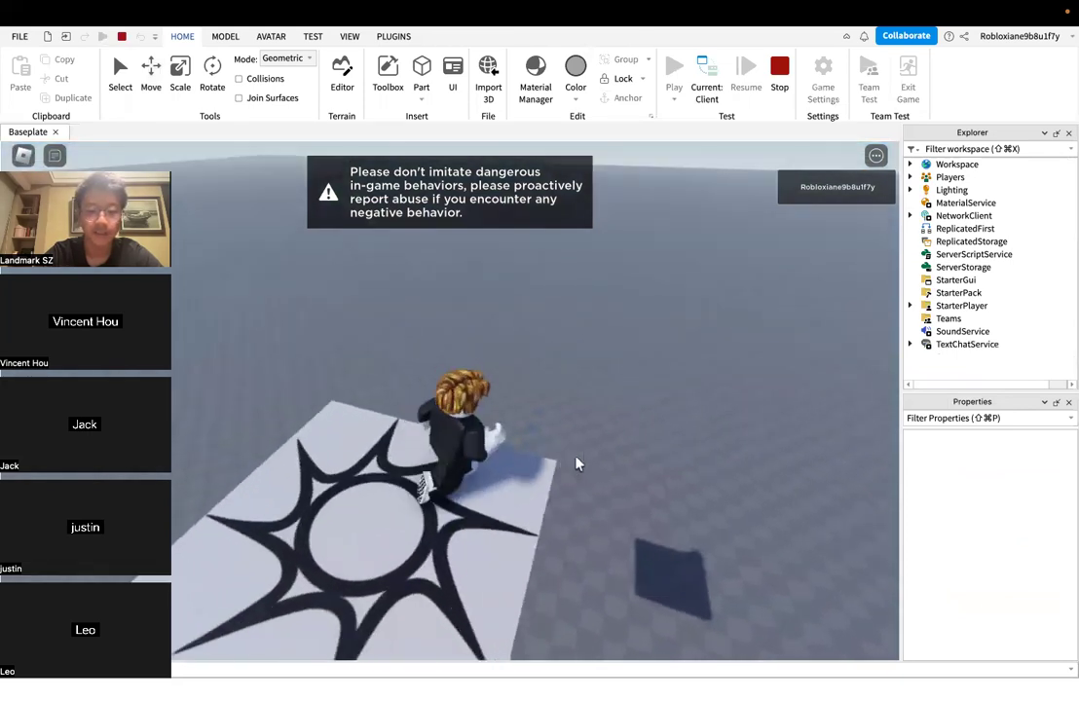
pyautogui.press('a')
pyautogui.press('s')
pyautogui.press('w')
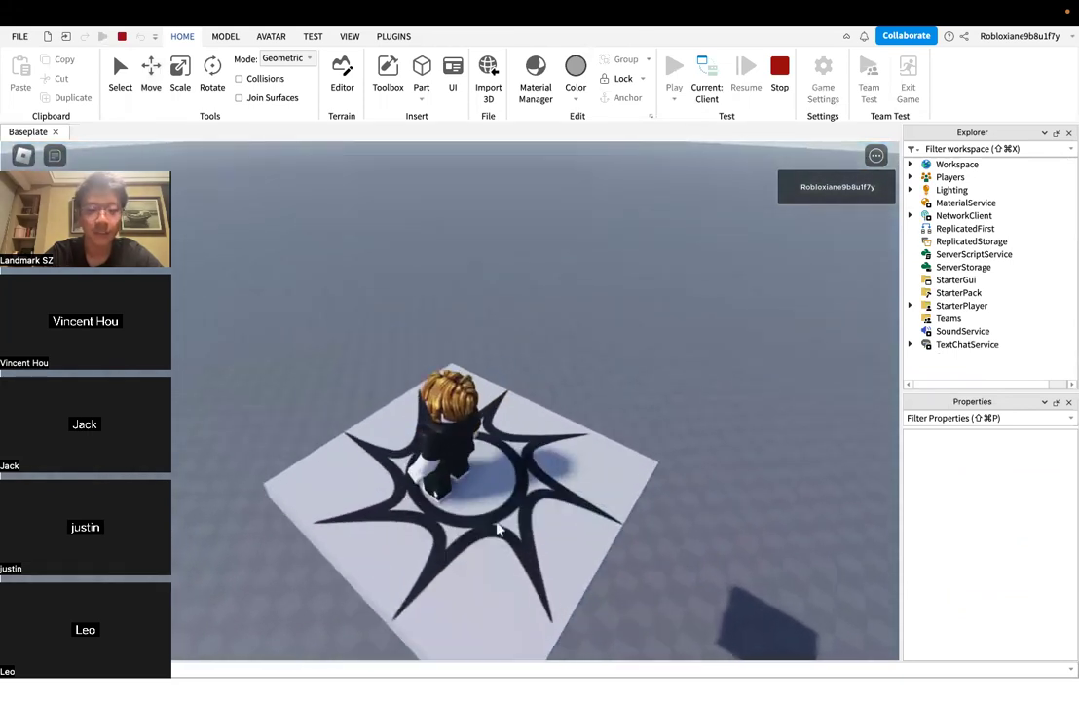
pyautogui.moveTo(482, 439); pyautogui.dragTo(481, 440, button='right')
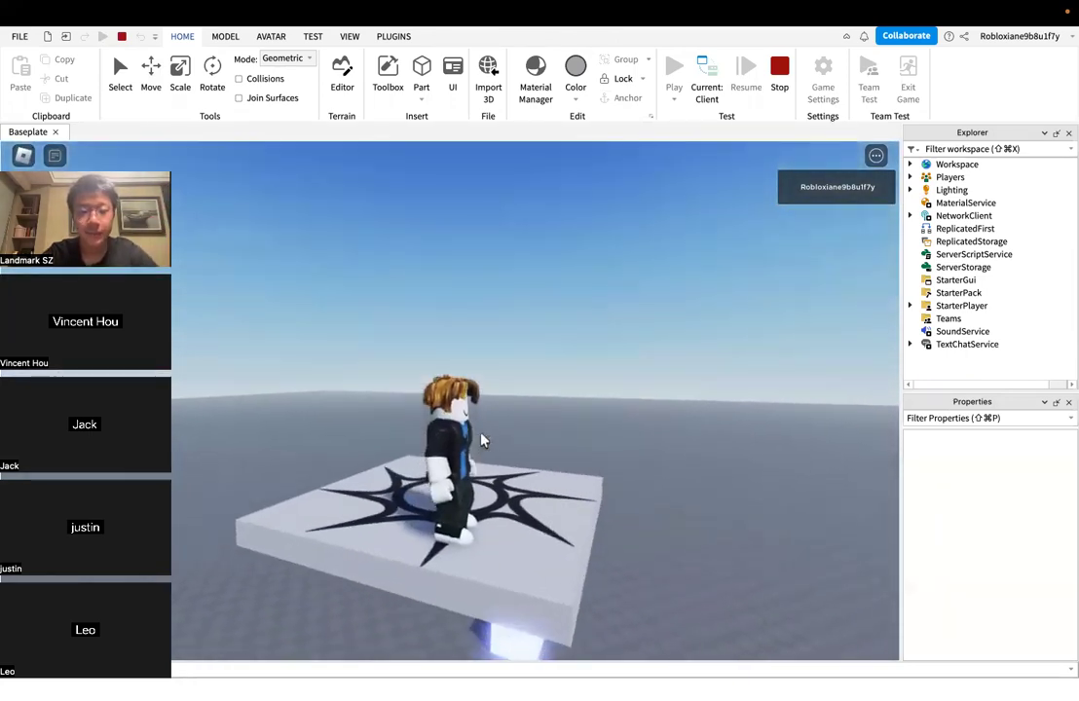
pyautogui.press('d')
pyautogui.press('a')
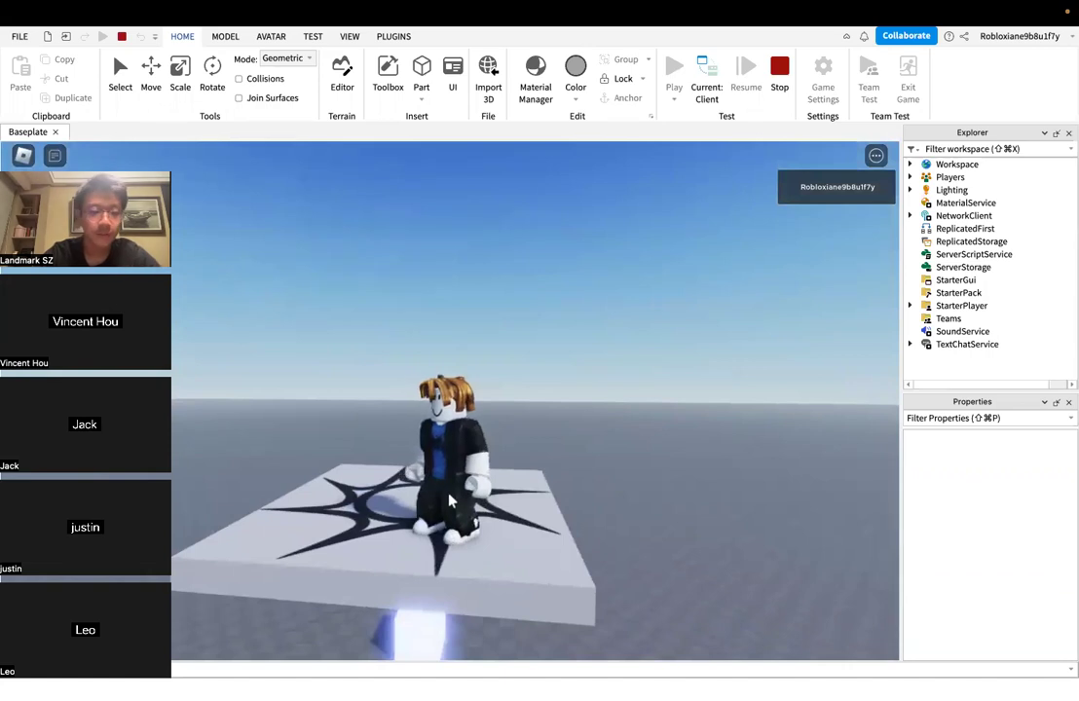
# Walk the character off the spawn platform and over to the glowing Part, and stop the play test
pyautogui.moveTo(445, 429); pyautogui.dragTo(458, 375, button='right')
pyautogui.press('a')
pyautogui.press('d')
pyautogui.press('d')
pyautogui.press('s')
pyautogui.press('w')
pyautogui.press('a')
pyautogui.press('d')
pyautogui.press('a')
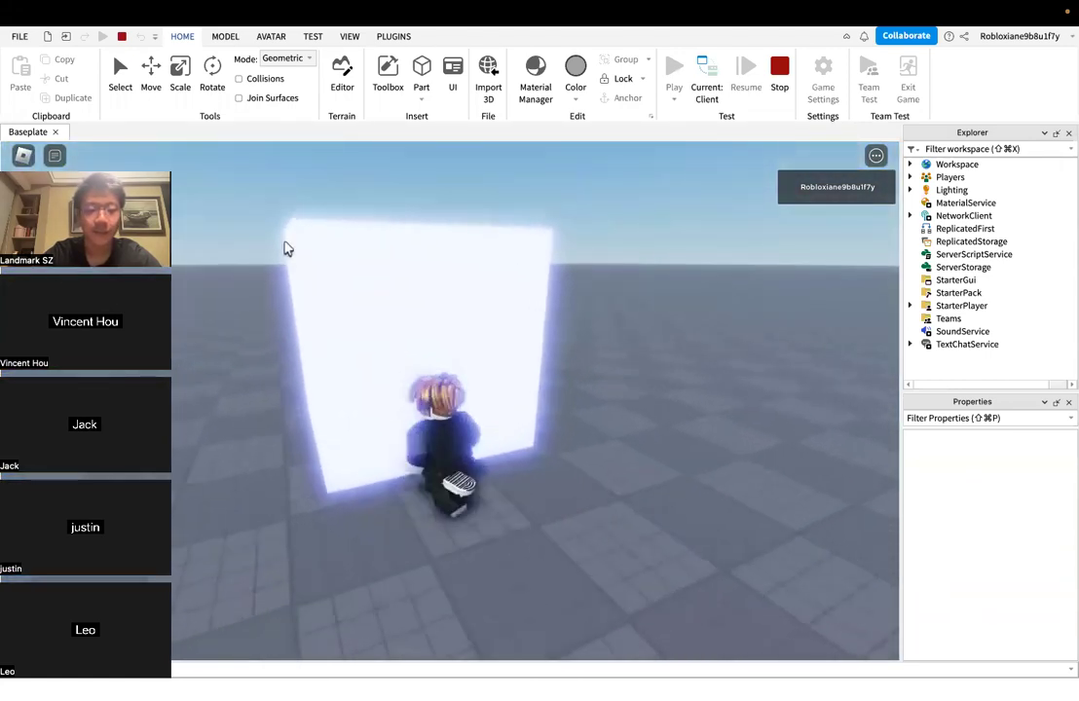
pyautogui.press('s')
pyautogui.press('w')
pyautogui.press('s')
pyautogui.press('d')
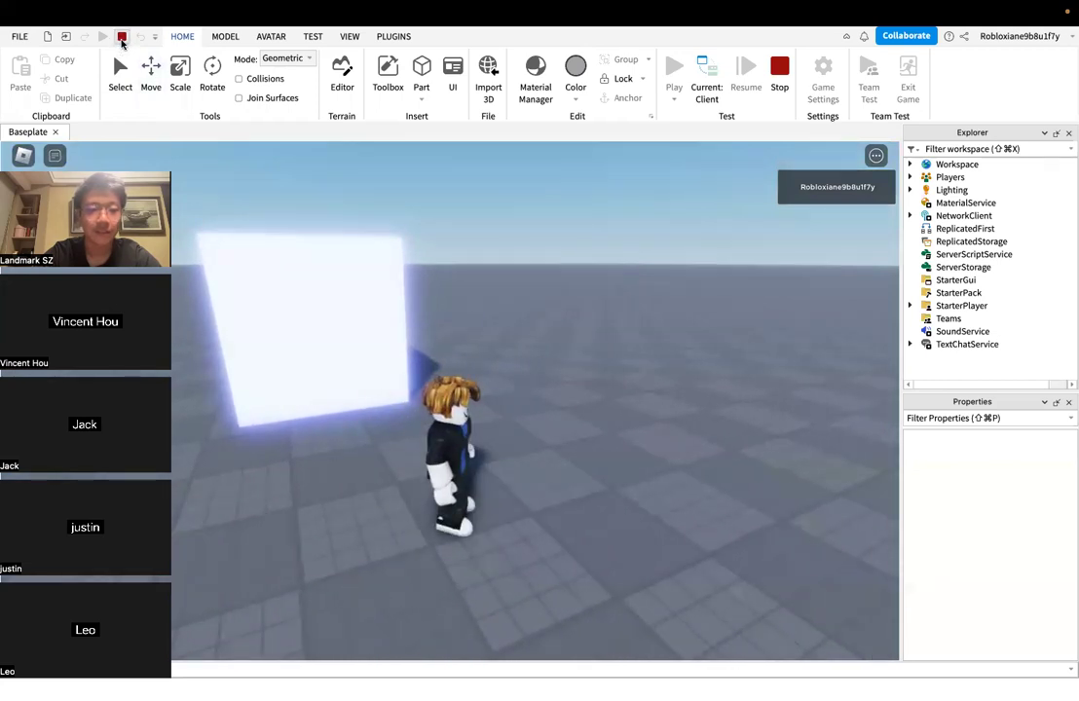
pyautogui.click(779, 73)
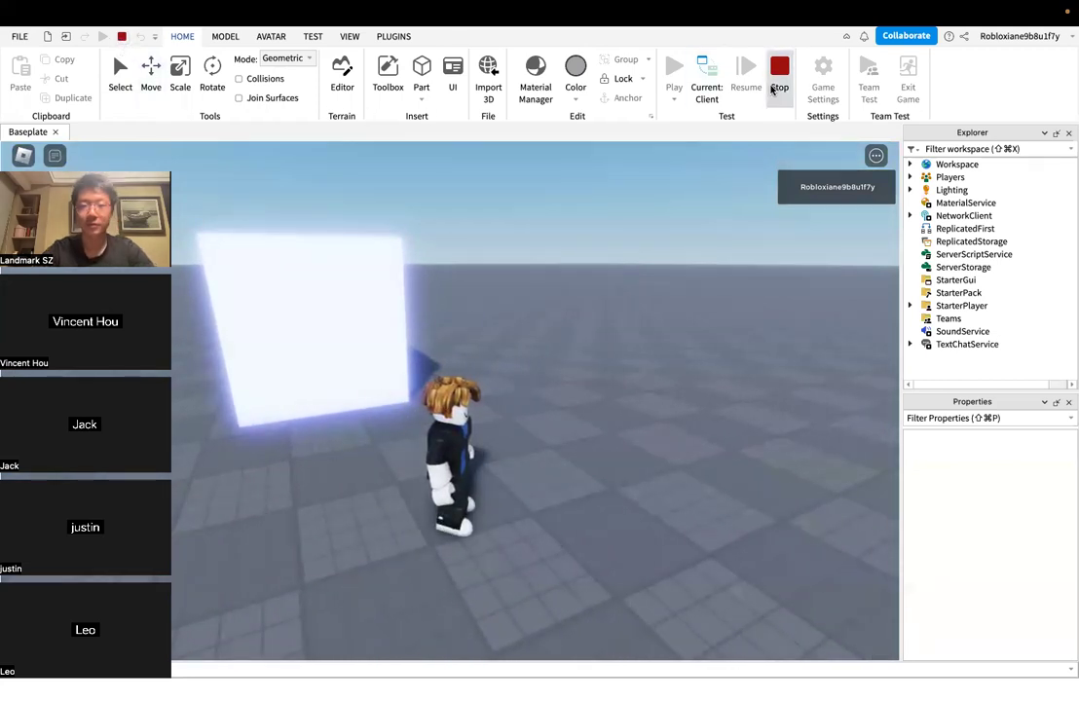
# Show the presentation's slide on spawn locations and humanoids, and switch back to Roblox Studio
pyautogui.hotkey('ctrl', 'Left')
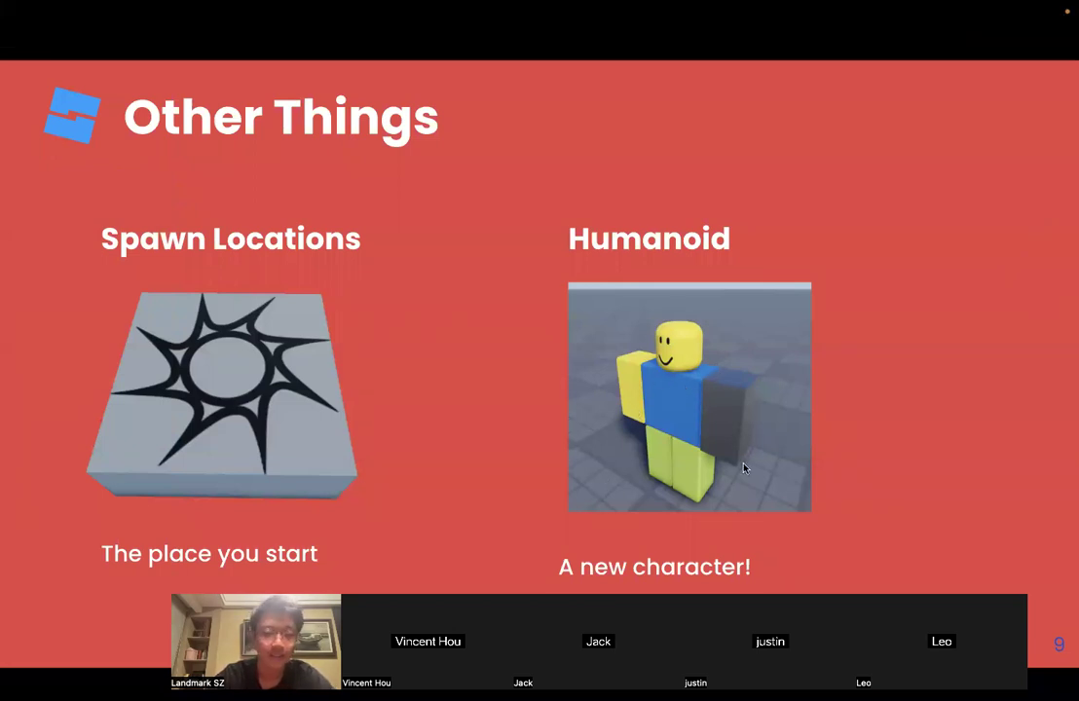
pyautogui.hotkey('ctrl', 'Right')
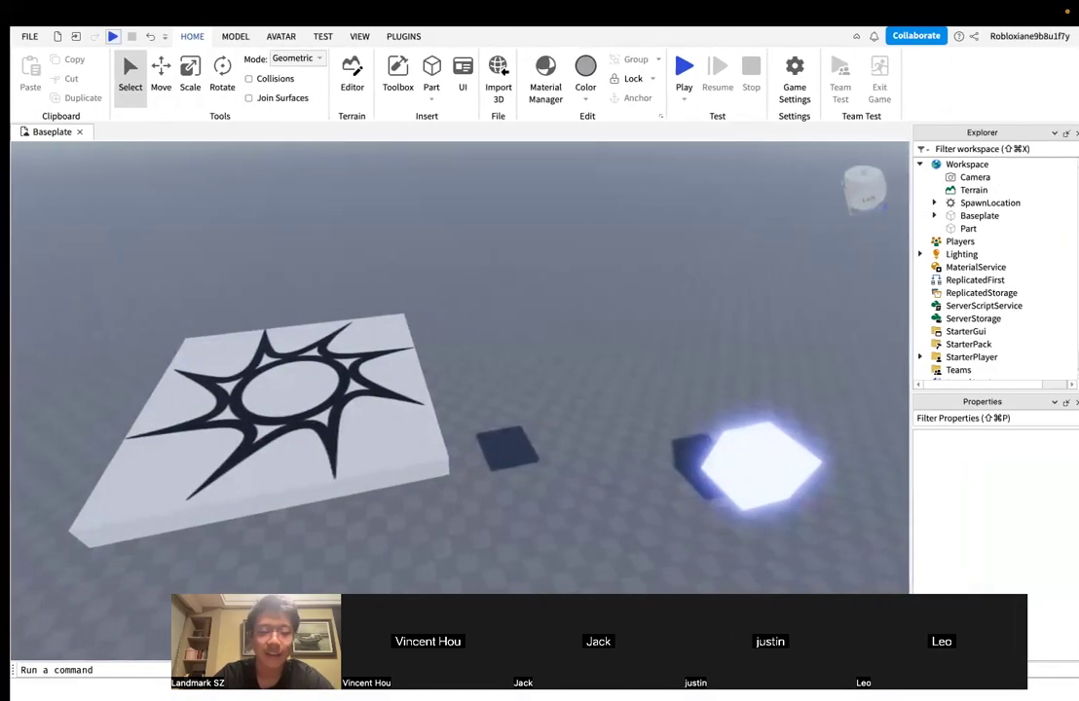
# Generate an R15 masculine Block Avatar with the Rig Builder on the open baseplate
pyautogui.press('w')
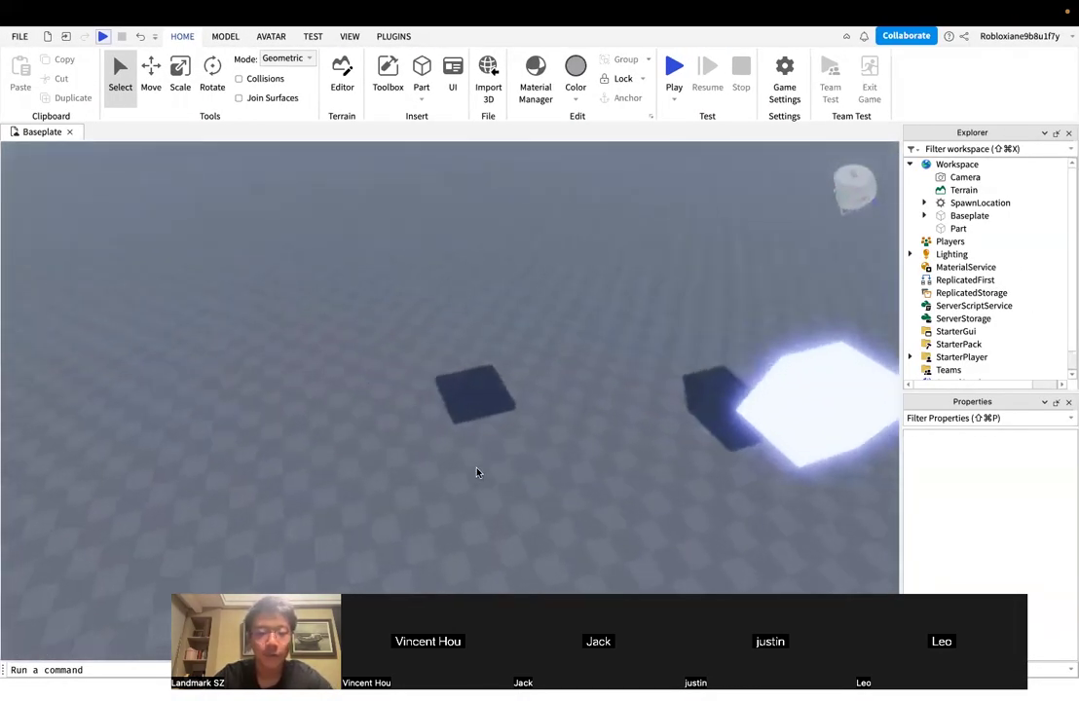
pyautogui.moveTo(477, 473); pyautogui.dragTo(478, 472, button='right')
pyautogui.press('s')
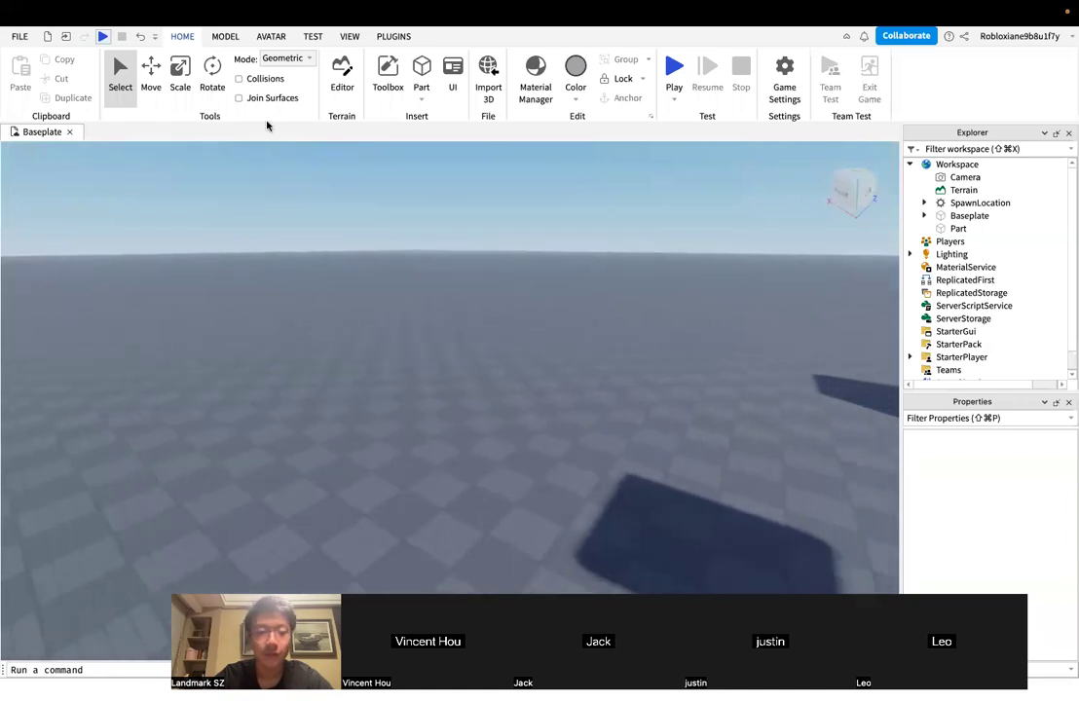
pyautogui.click(350, 37)
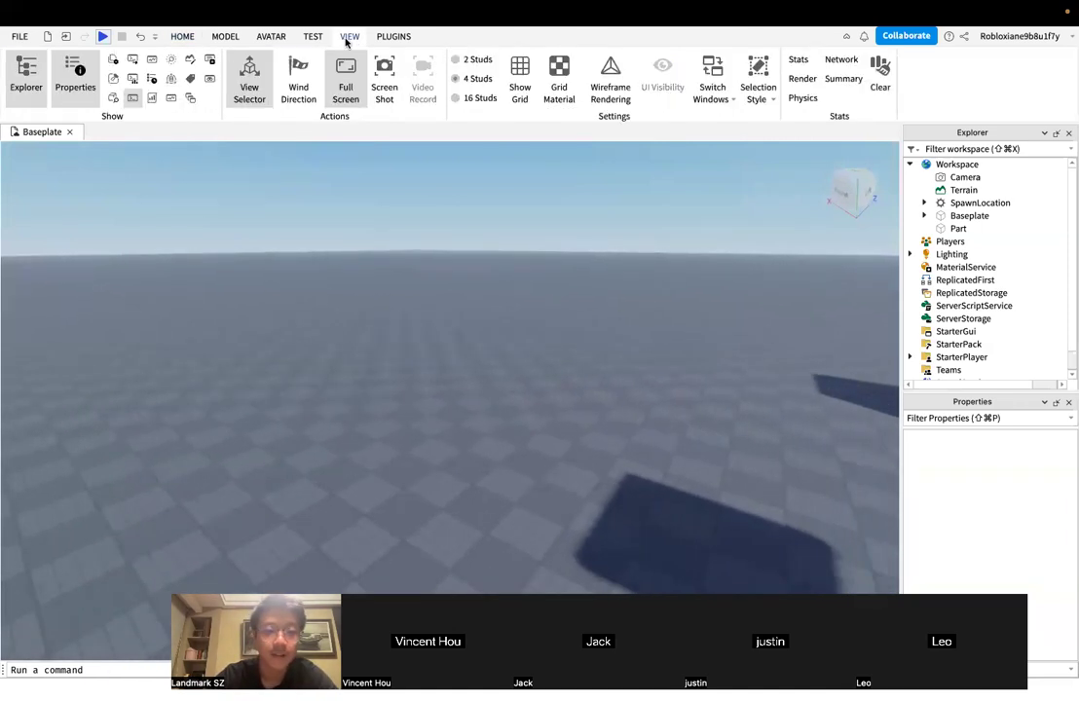
pyautogui.click(269, 37)
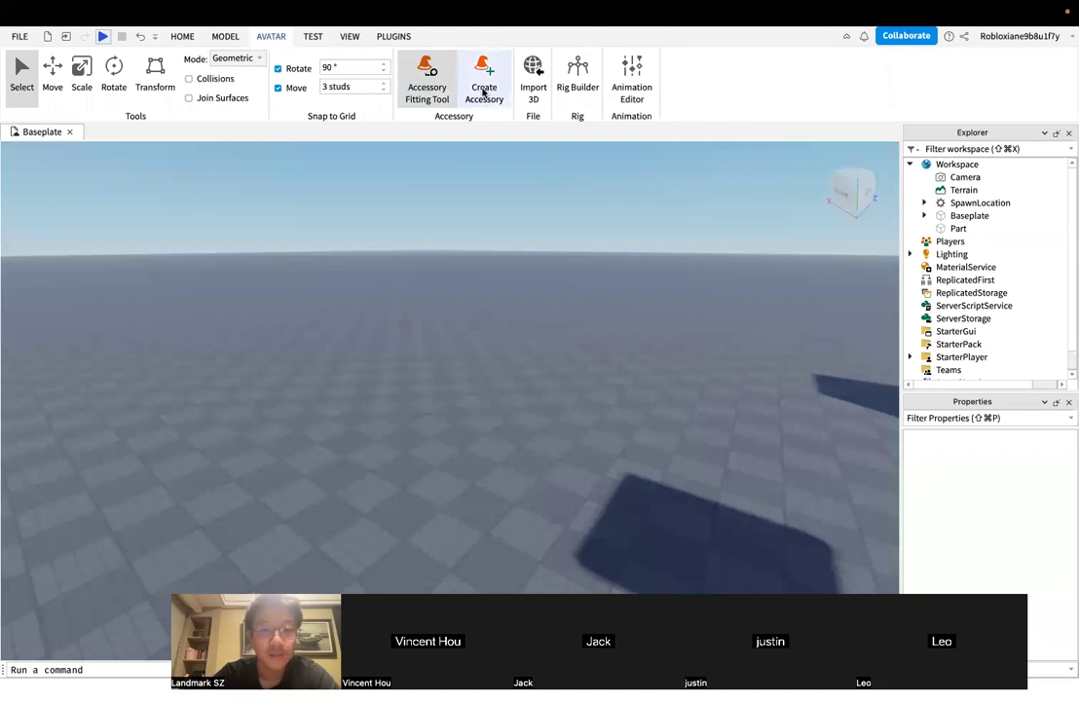
pyautogui.click(579, 88)
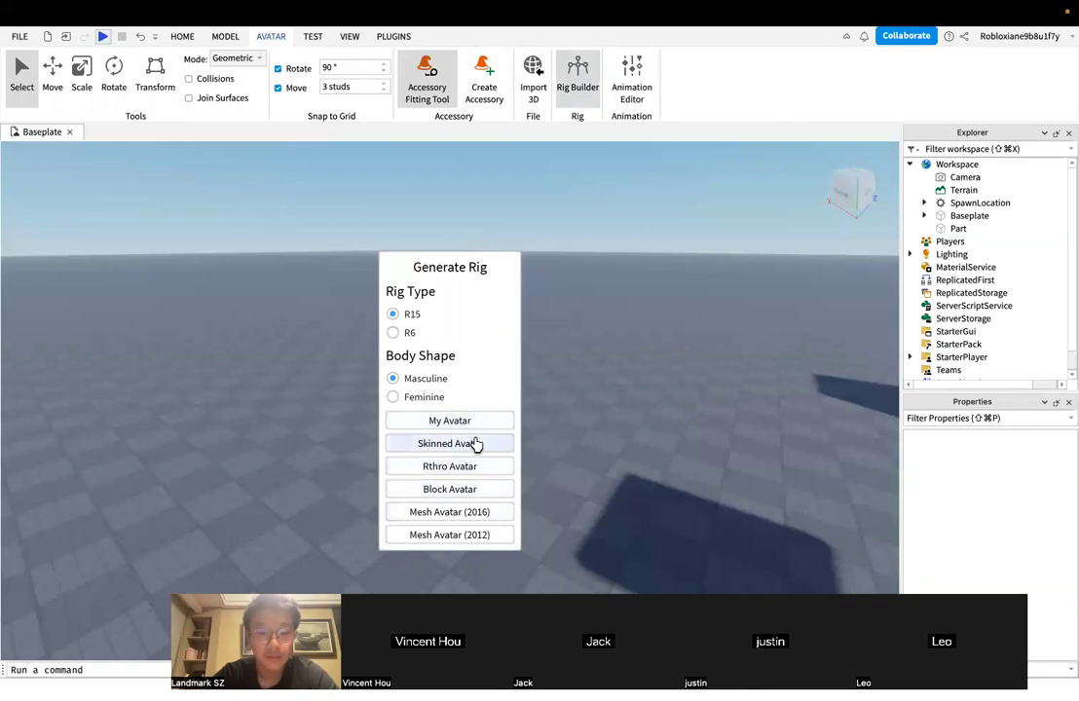
pyautogui.scroll(-3, 571, 445)
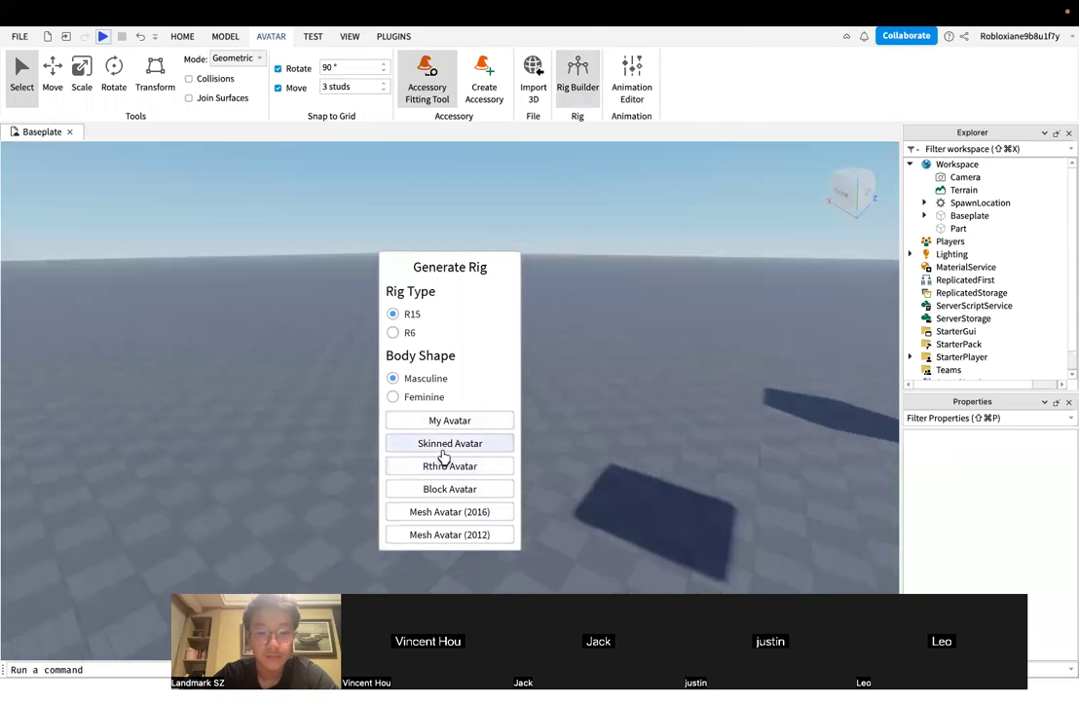
pyautogui.click(444, 484)
pyautogui.click(584, 396)
pyautogui.moveTo(583, 396); pyautogui.dragTo(584, 399, button='right')
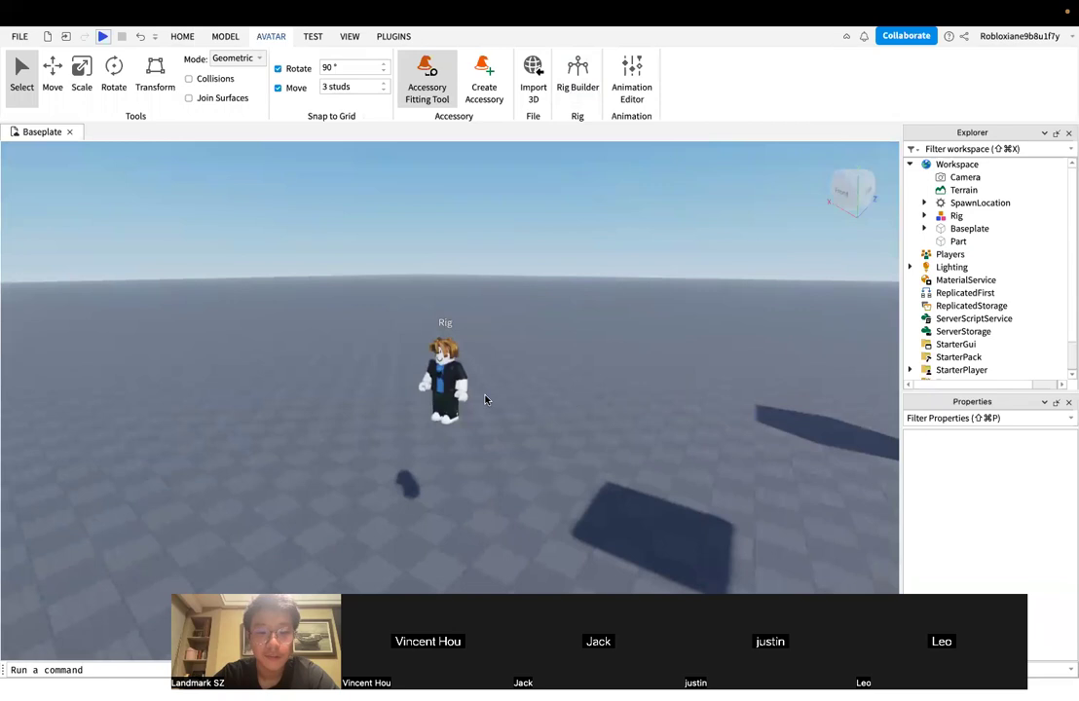
# Select the block avatar rig and examine it from several angles and distances
pyautogui.click(458, 394)
pyautogui.moveTo(501, 406); pyautogui.dragTo(501, 408, button='right')
pyautogui.press('w')
pyautogui.moveTo(502, 407)
pyautogui.mouseDown(button='right')
pyautogui.moveTo(521, 396)
pyautogui.moveTo(492, 402)
pyautogui.mouseUp(button='right')
pyautogui.press('s')
pyautogui.click(502, 408)
pyautogui.press('a')
pyautogui.click(492, 400)
pyautogui.press('d')
pyautogui.press('w')
pyautogui.press('s')
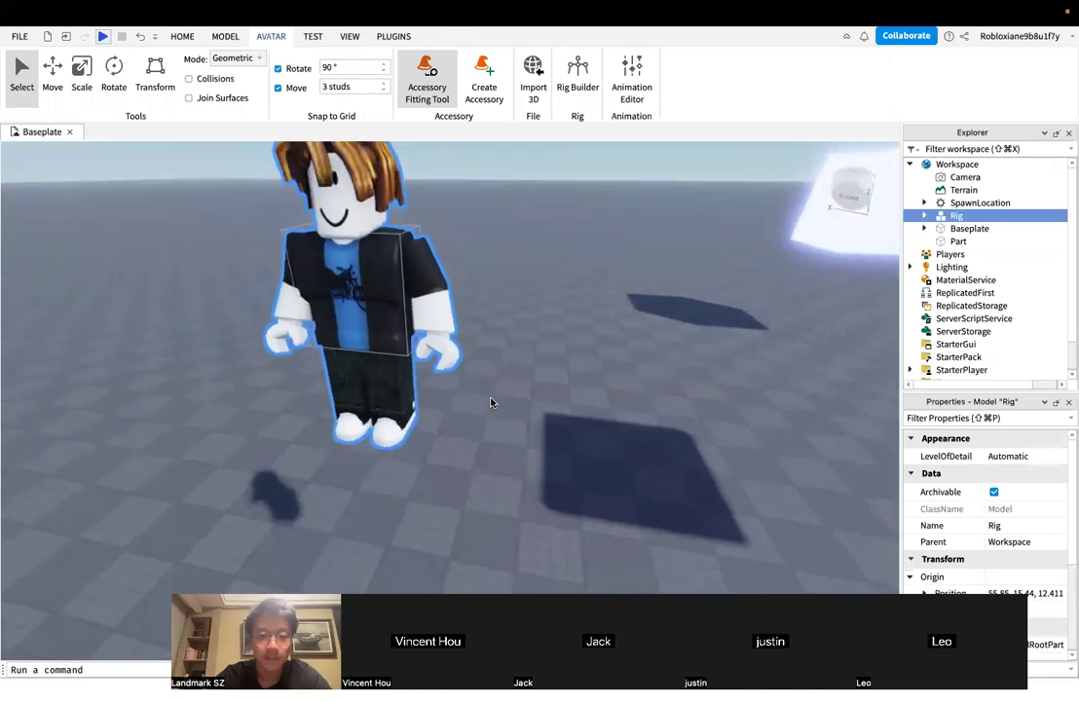
pyautogui.press('w')
pyautogui.press('s')
# Show the presentation's humanoid slide, switch back to Roblox Studio and examine the block avatar rig up close
pyautogui.hotkey('ctrl', 'Left')
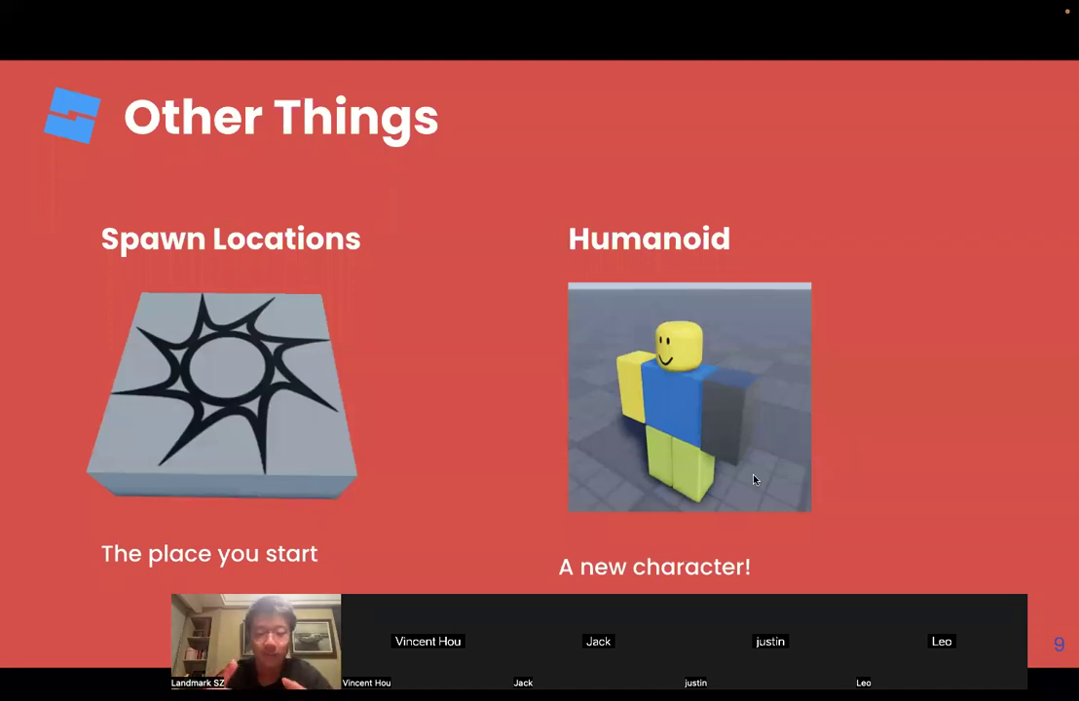
pyautogui.hotkey('ctrl', 'Right')
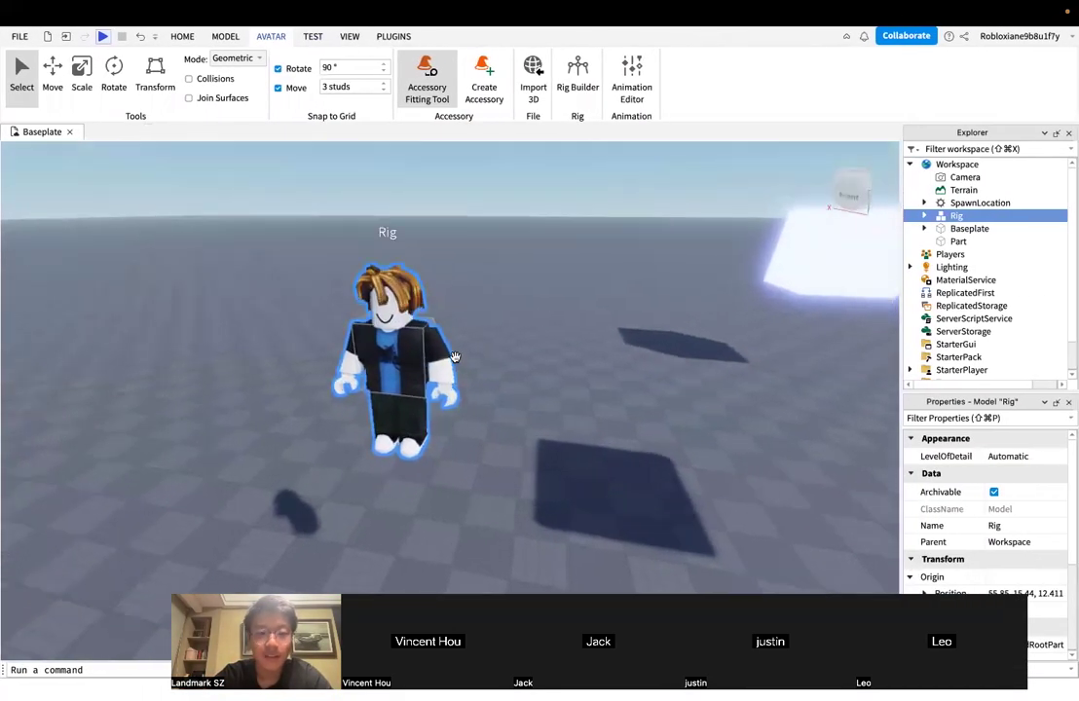
pyautogui.scroll(2, 454, 356)
pyautogui.scroll(10, 468, 368)
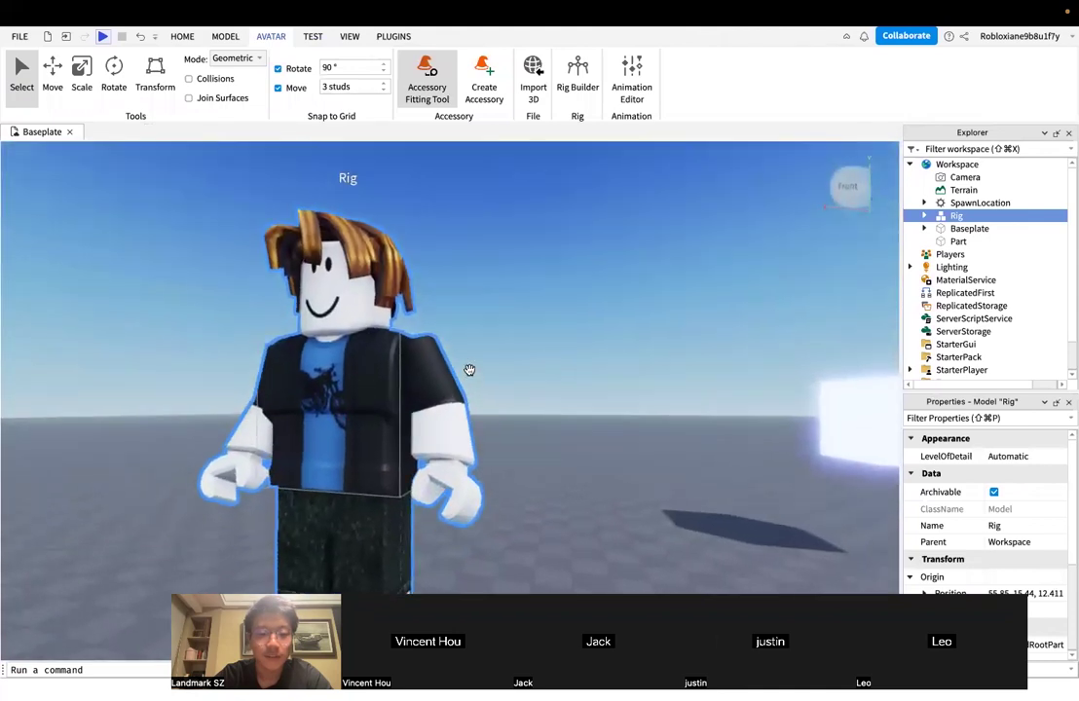
pyautogui.scroll(-8, 468, 368)
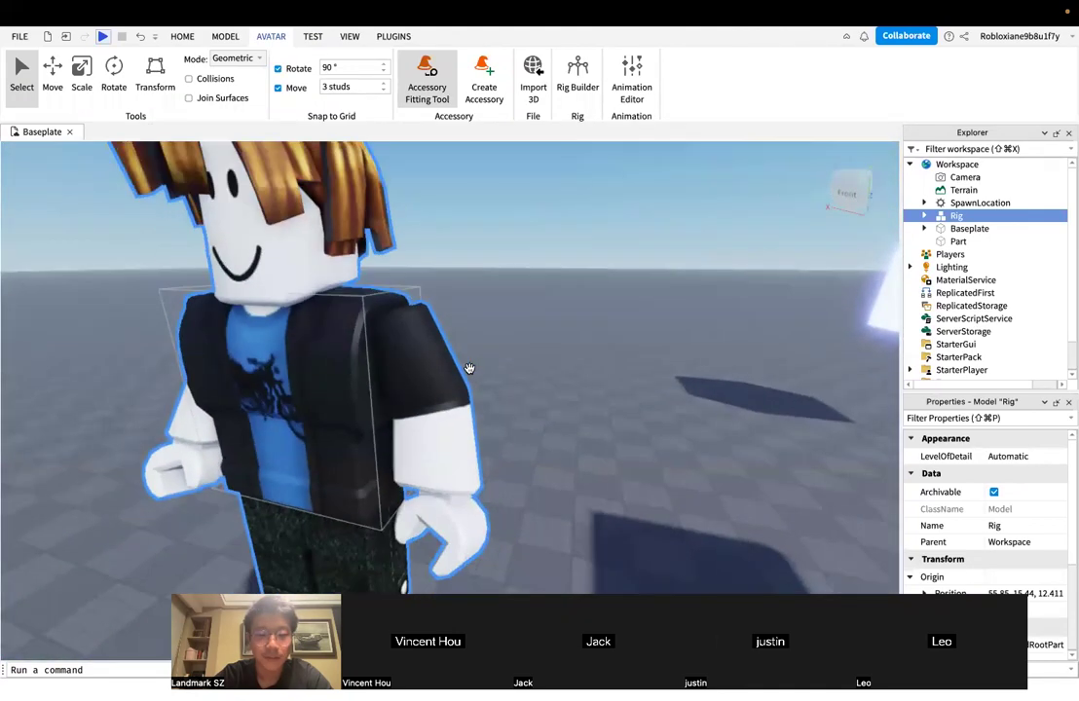
pyautogui.scroll(-3, 456, 389)
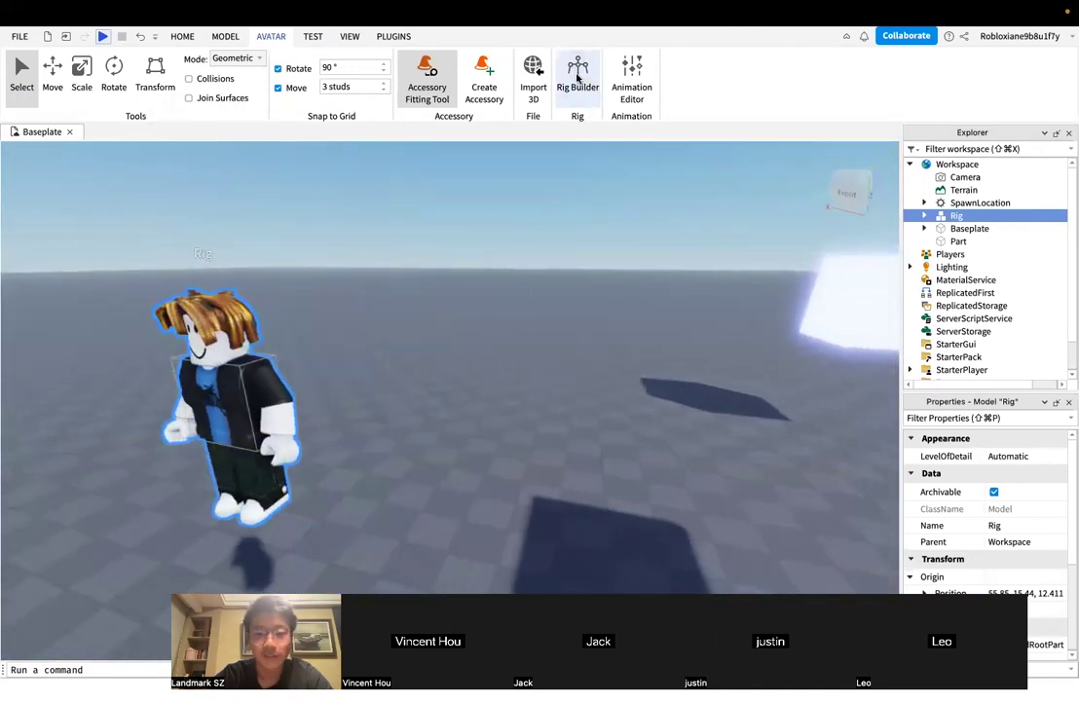
# Generate several more R15 masculine rigs, including the Rthro Avatar, near the block avatar
pyautogui.click(578, 73)
pyautogui.click(392, 315)
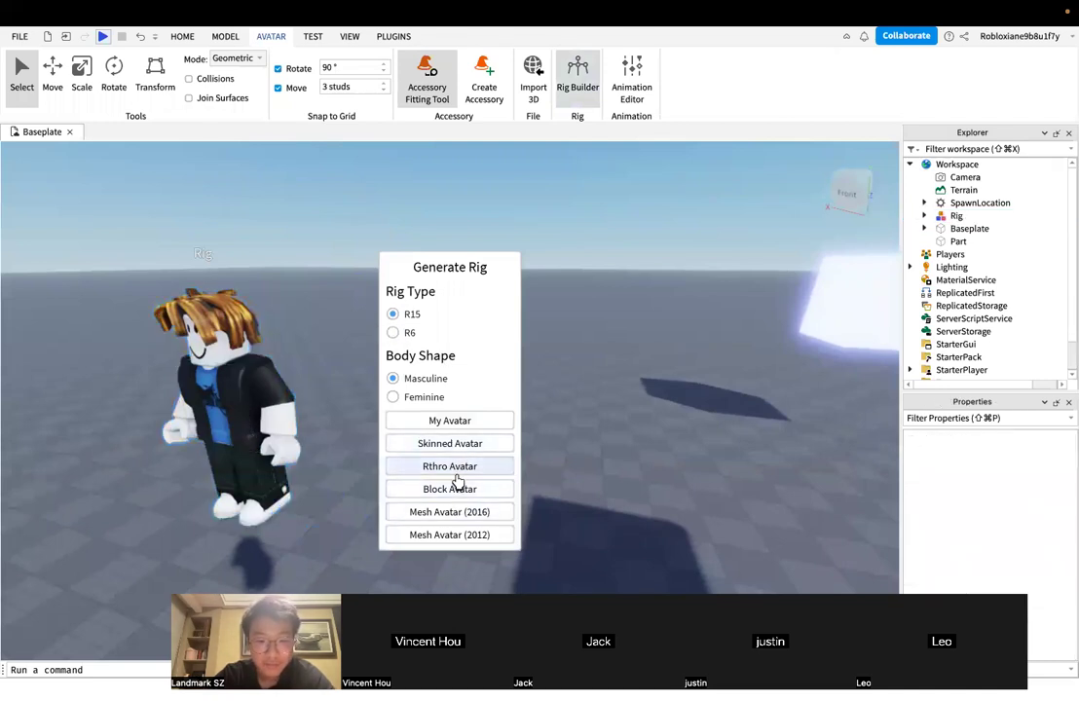
pyautogui.click(456, 470)
pyautogui.moveTo(506, 437); pyautogui.dragTo(501, 417, button='right')
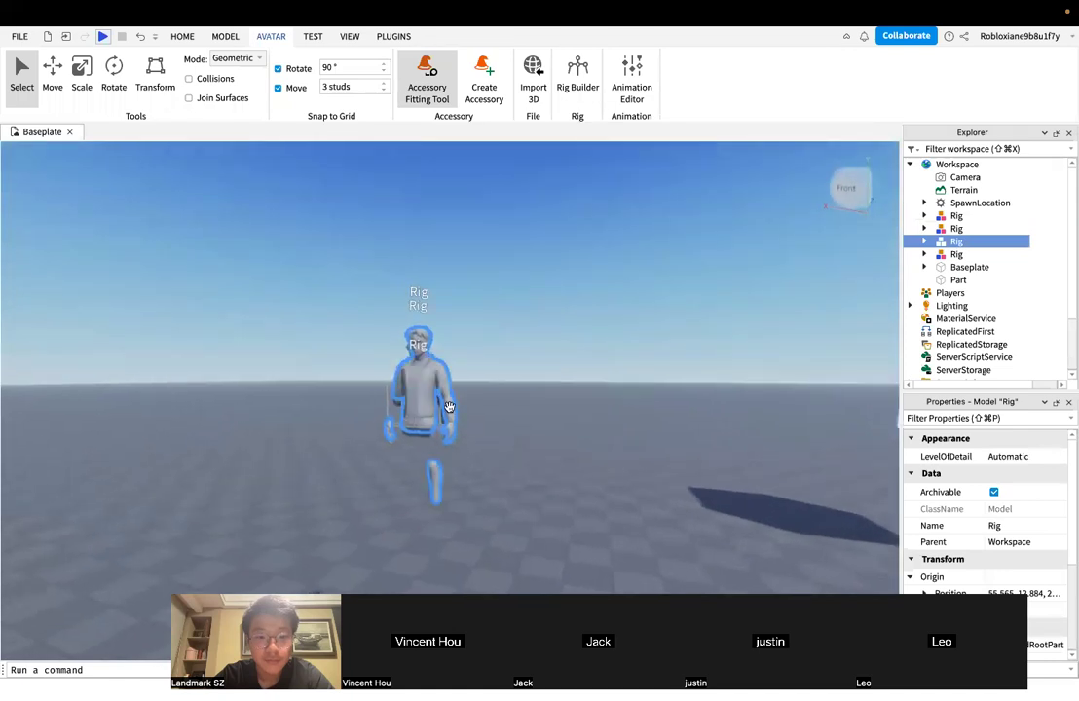
pyautogui.moveTo(623, 274); pyautogui.dragTo(605, 272, button='right')
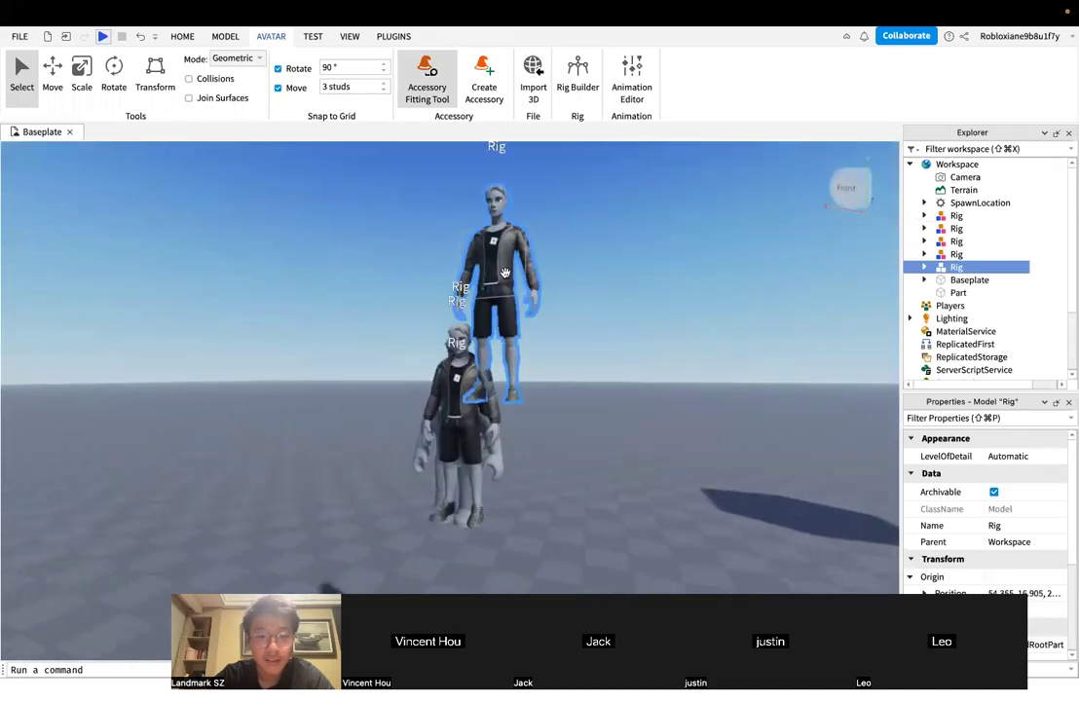
# Remove the extra overlapping rigs, keeping one Rthro avatar and the block avatar
pyautogui.click(181, 38)
pyautogui.click(61, 78)
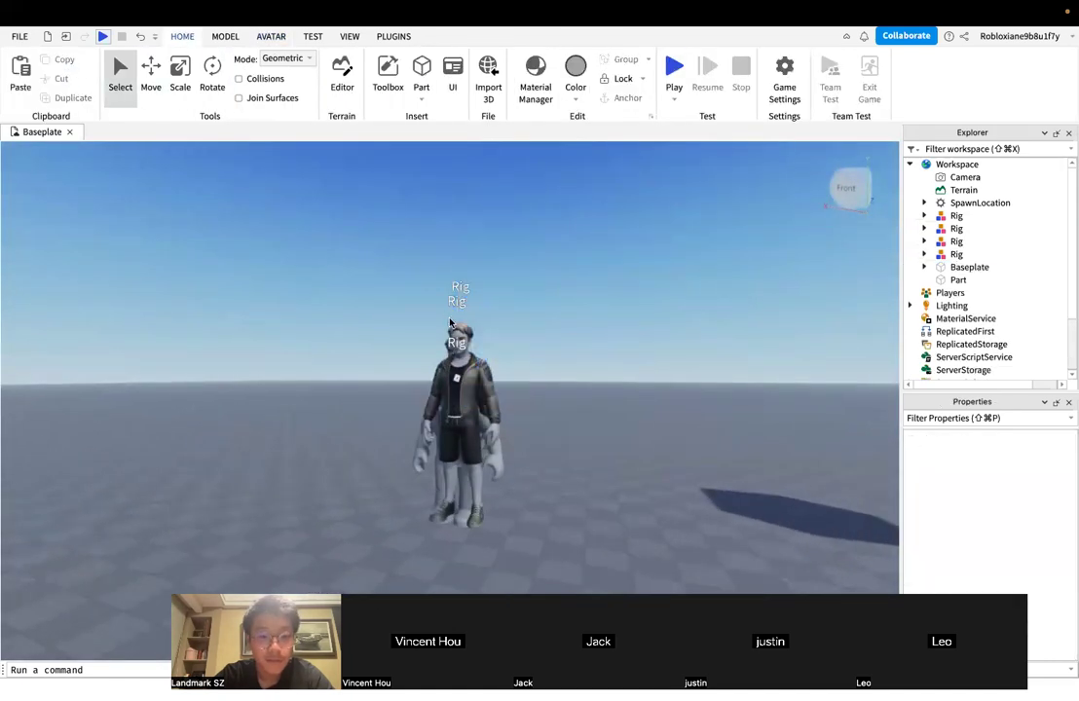
pyautogui.click(451, 332)
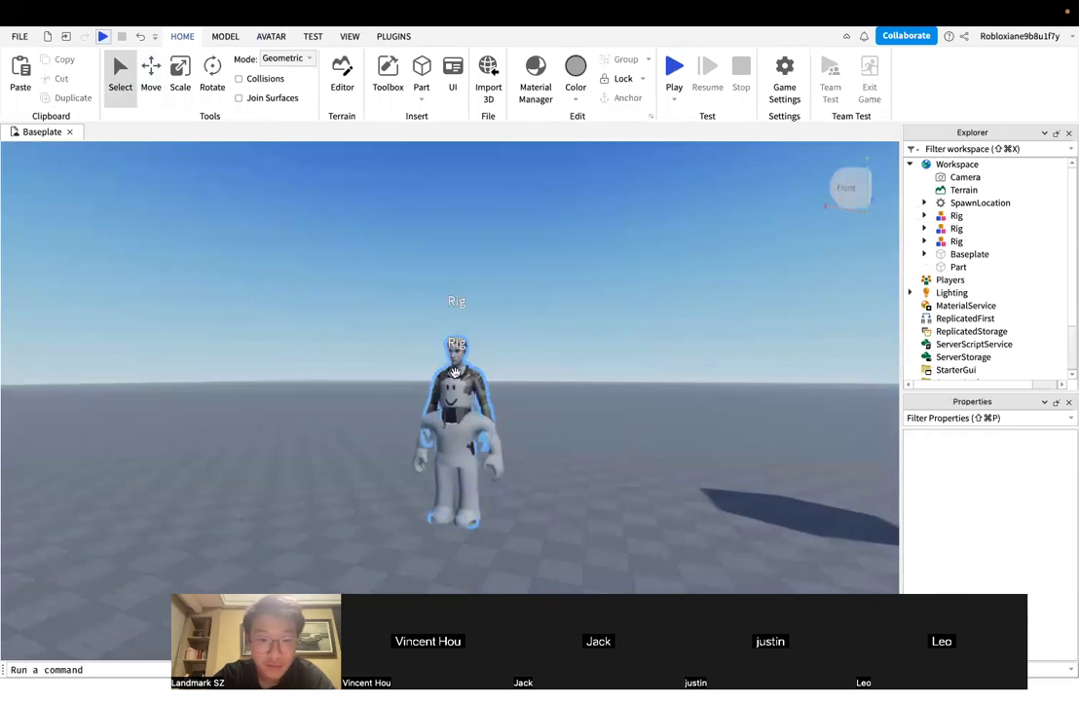
pyautogui.click(464, 449)
pyautogui.press('Delete')
pyautogui.click(470, 424)
pyautogui.click(546, 412)
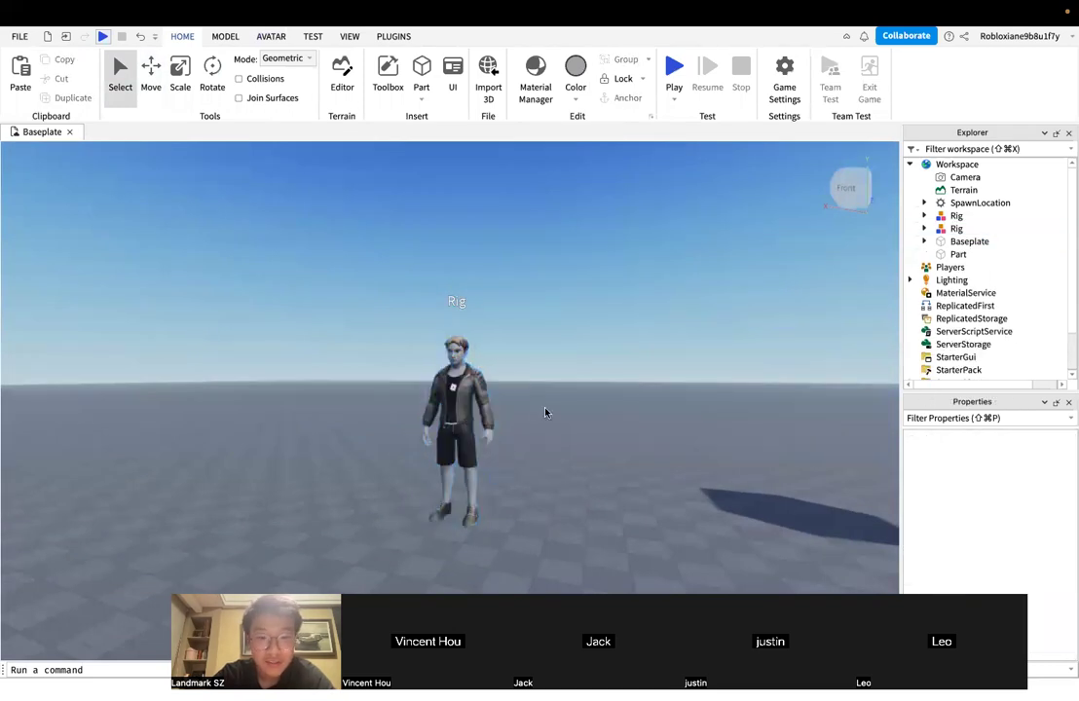
# Examine the remaining Rthro rig up close from the front and the side
pyautogui.scroll(6, 545, 412)
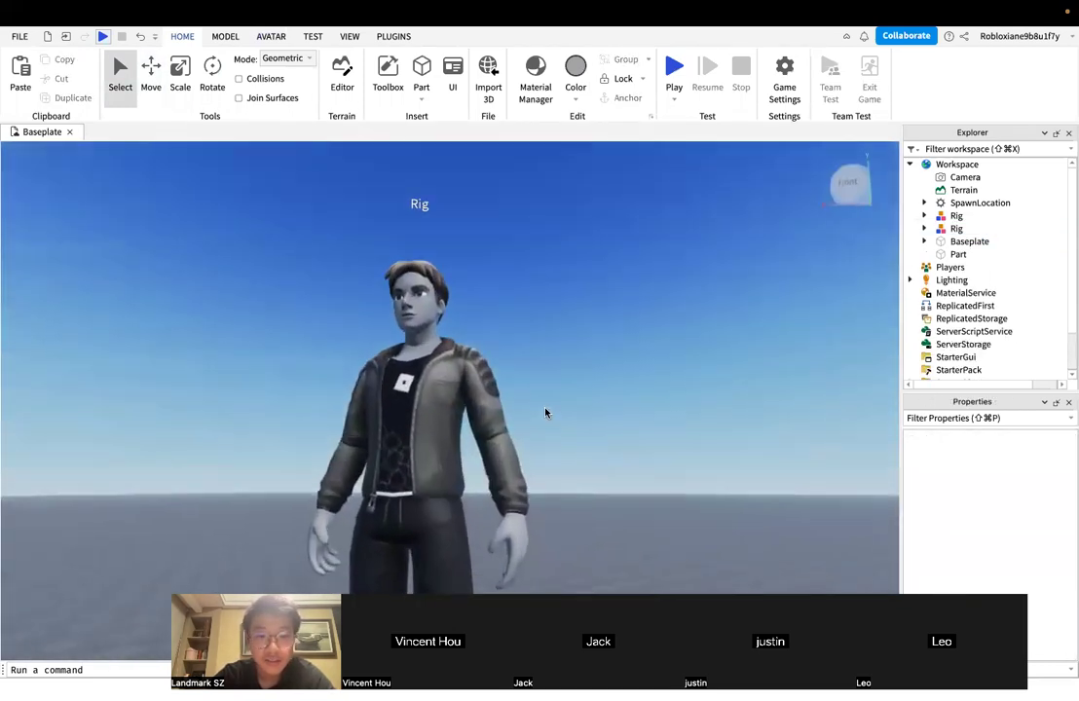
pyautogui.press('w')
pyautogui.press('a')
pyautogui.moveTo(545, 413); pyautogui.dragTo(545, 414, button='right')
pyautogui.press('s')
pyautogui.press('w')
pyautogui.press('s')
pyautogui.press('w')
pyautogui.press('s')
pyautogui.press('w')
pyautogui.press('w')
pyautogui.press('s')
pyautogui.click(464, 441)
pyautogui.press('s')
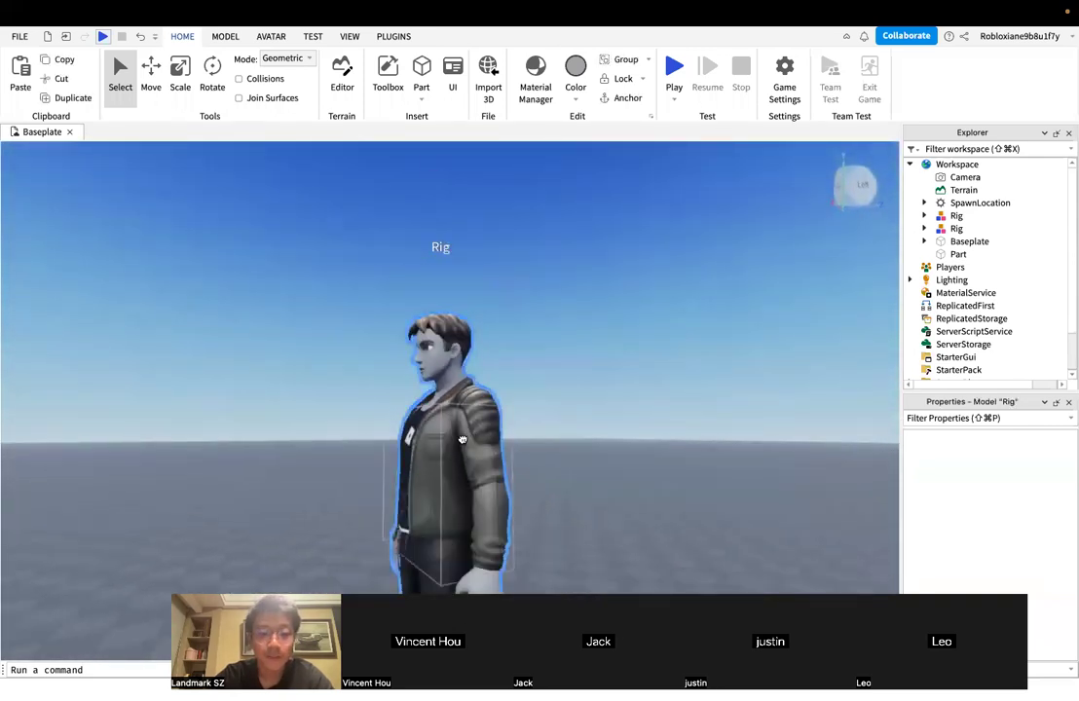
# Bring the block avatar and the Rthro avatar into view together to compare their body styles
pyautogui.moveTo(462, 441); pyautogui.dragTo(462, 441, button='right')
pyautogui.press('a')
pyautogui.click(507, 434)
pyautogui.press('s')
pyautogui.moveTo(542, 416); pyautogui.dragTo(499, 422, button='right')
pyautogui.press('w')
pyautogui.press('w')
pyautogui.press('w')
pyautogui.press('s')
pyautogui.click(485, 430)
pyautogui.press('s')
pyautogui.press('d')
pyautogui.press('w')
pyautogui.click(499, 422)
pyautogui.press('s')
pyautogui.press('a')
pyautogui.press('w')
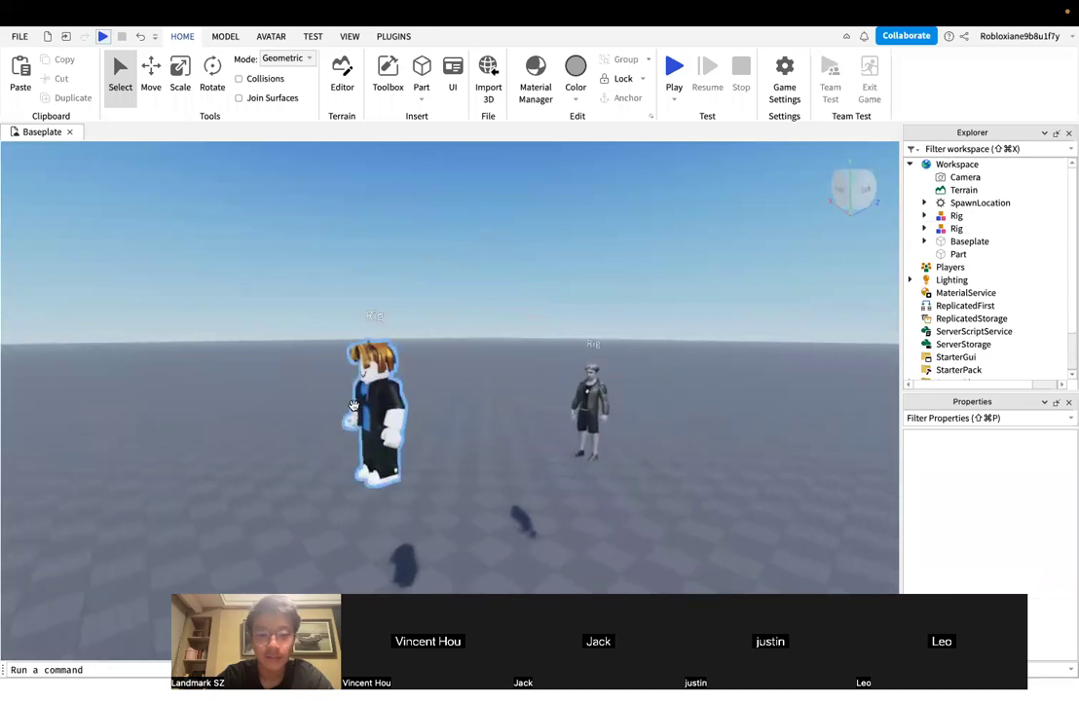
# Select the block avatar rig and the Rthro rig in turn and inspect each one up close
pyautogui.click(386, 422)
pyautogui.press('w')
pyautogui.press('a')
pyautogui.press('d')
pyautogui.press('a')
pyautogui.press('w')
pyautogui.press('d')
pyautogui.press('w')
pyautogui.click(646, 419)
pyautogui.press('d')
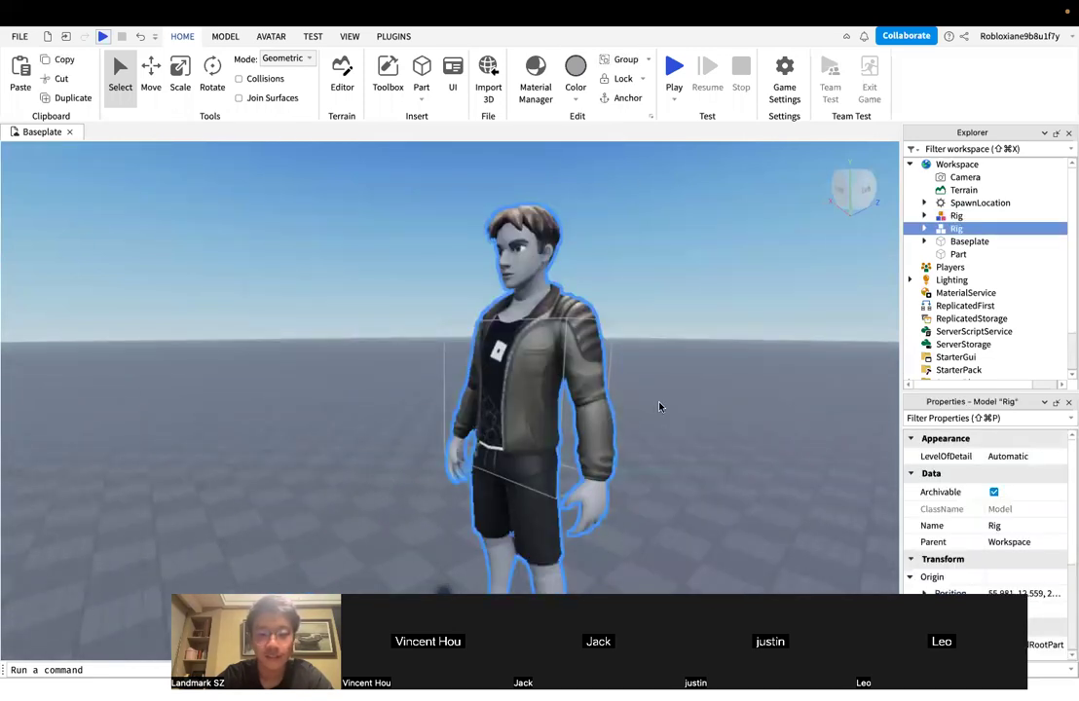
pyautogui.click(660, 403)
# Remove the Rthro rig and the block avatar rig from the scene
pyautogui.press('s')
pyautogui.moveTo(592, 402); pyautogui.dragTo(591, 405, button='right')
pyautogui.click(424, 401)
pyautogui.moveTo(503, 400); pyautogui.dragTo(502, 401, button='right')
pyautogui.press('a')
pyautogui.press('s')
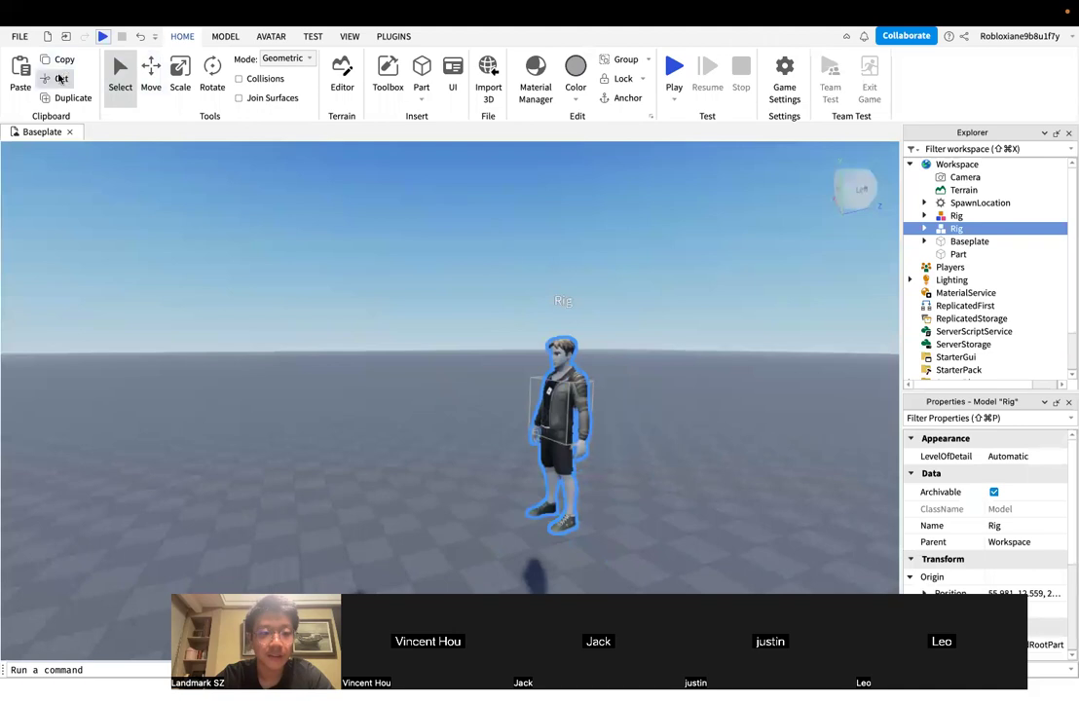
pyautogui.click(60, 78)
pyautogui.moveTo(453, 381); pyautogui.dragTo(453, 380, button='right')
pyautogui.press('w')
pyautogui.click(563, 378)
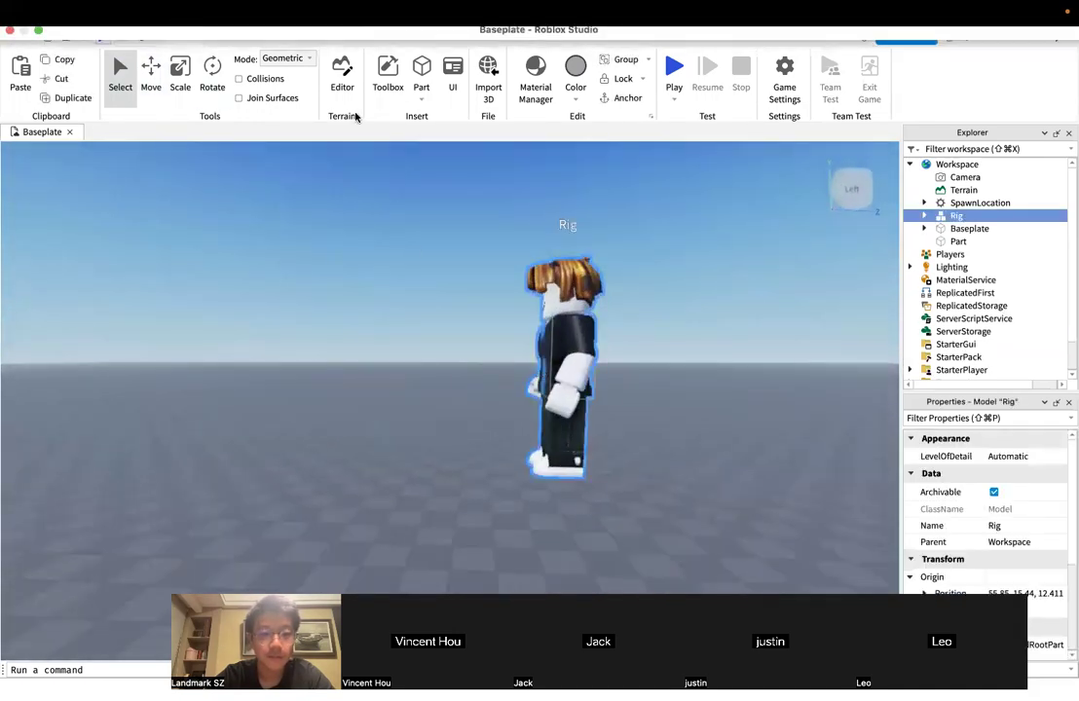
pyautogui.press('Delete')
# Switch to the presentation and advance from the humanoid slide to the Obby Game slide
pyautogui.hotkey('ctrl', 'Left')
pyautogui.hotkey('ctrl', 'Right')
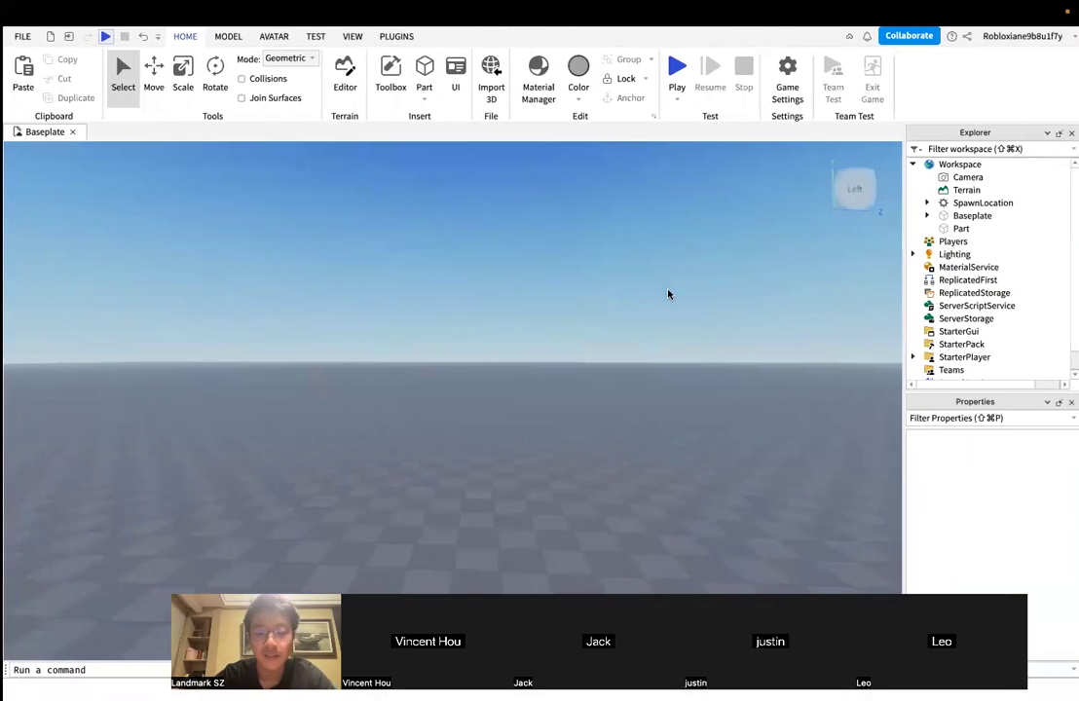
pyautogui.hotkey('ctrl', 'Left')
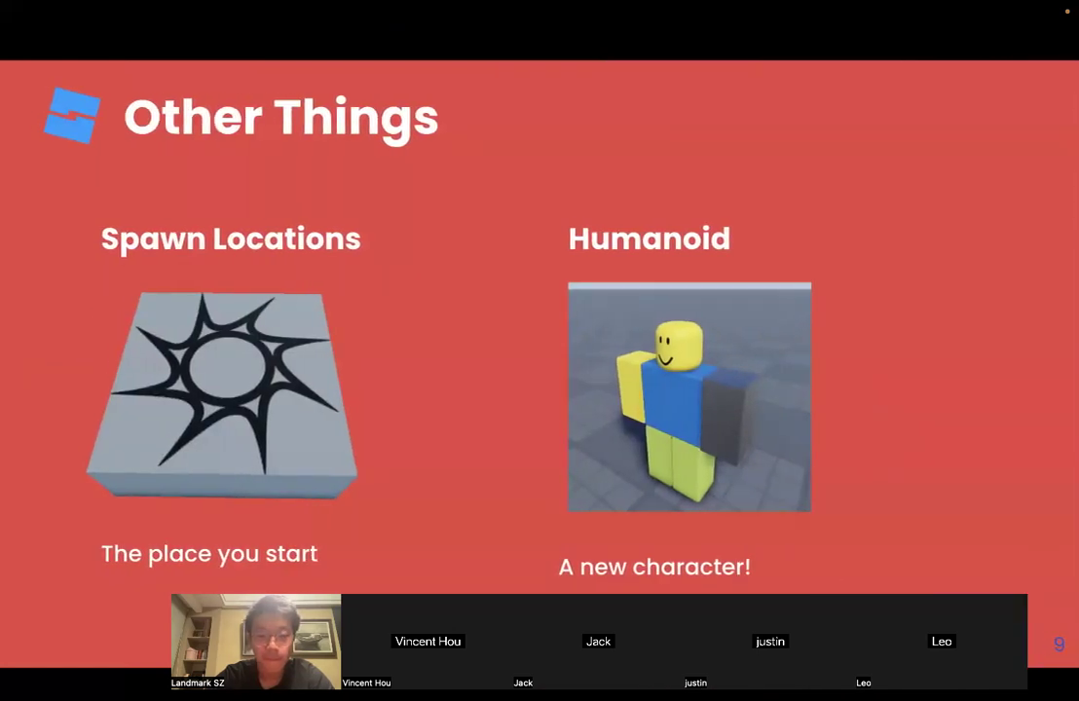
pyautogui.click(944, 393)
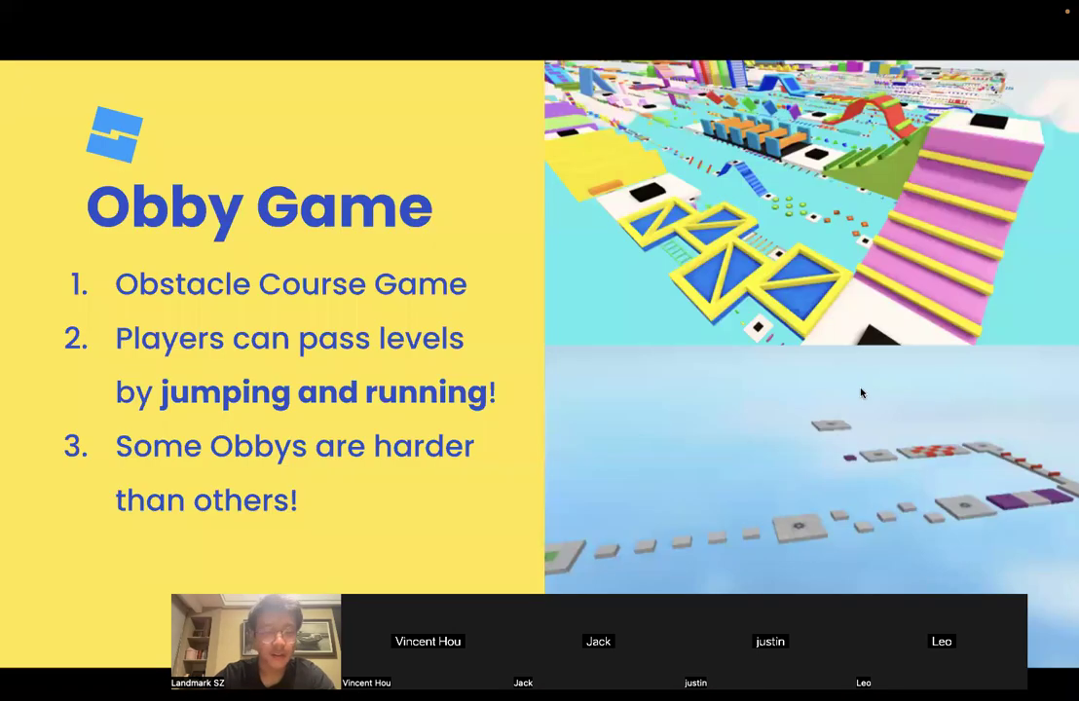
pyautogui.moveTo(785, 8)
pyautogui.moveTo(470, 698)
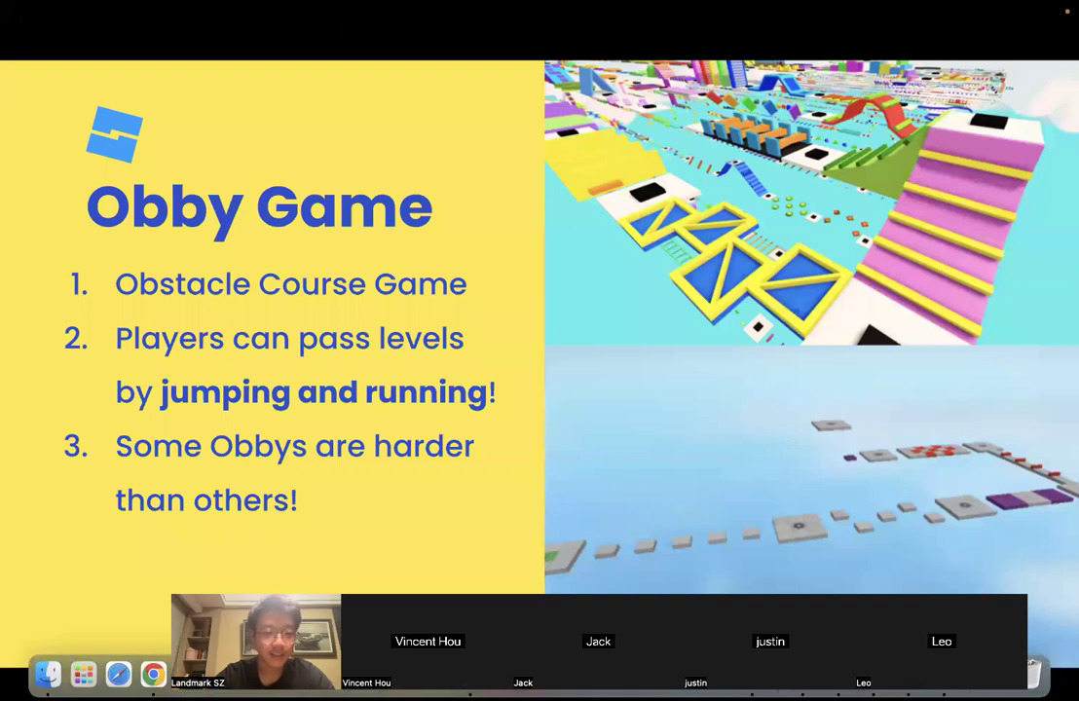
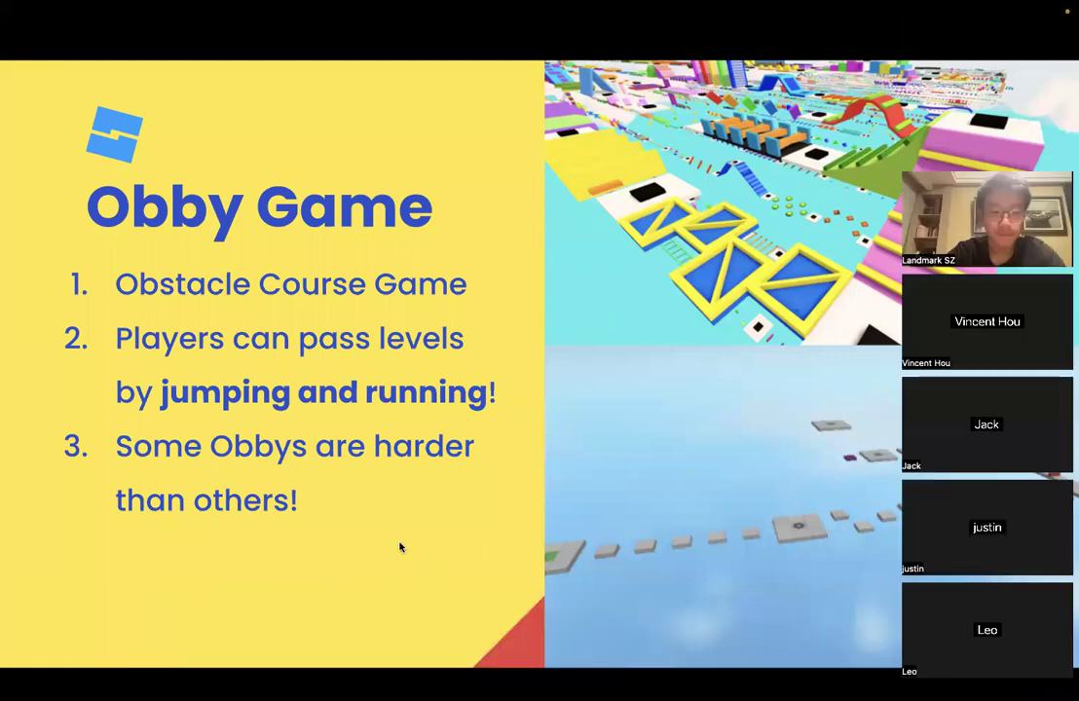
# Switch back to Roblox Studio and remove the glowing Part and the raised SpawnLocation from the scene
pyautogui.hotkey('ctrl', 'Right')
pyautogui.moveTo(644, 465); pyautogui.dragTo(643, 464, button='right')
pyautogui.press('w')
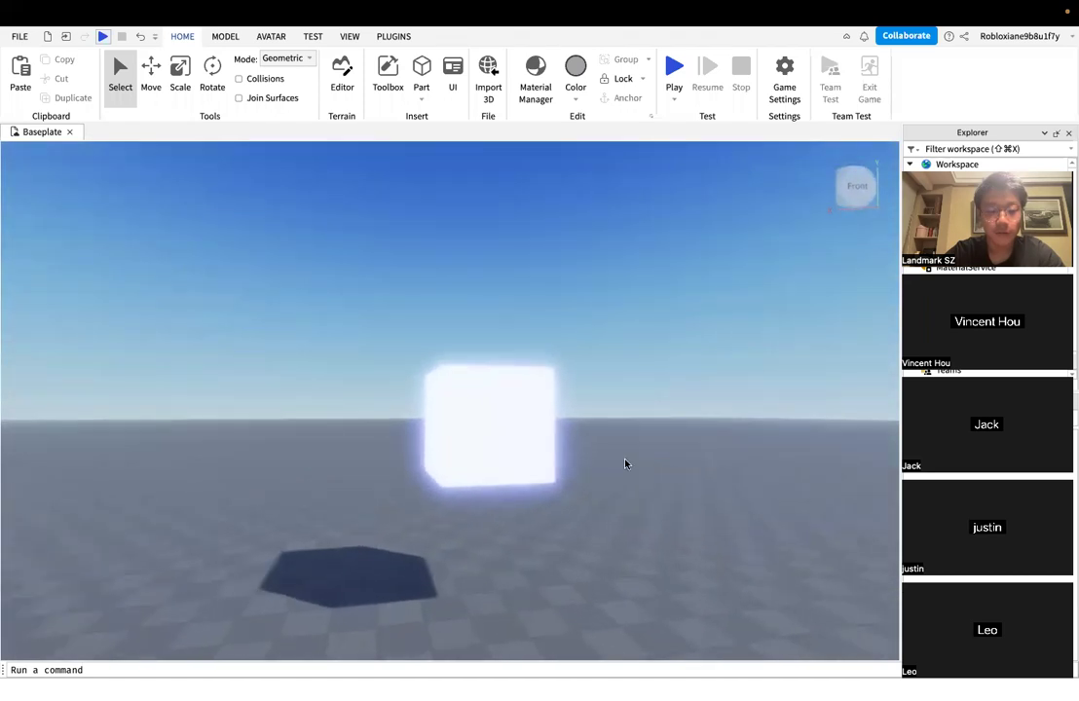
pyautogui.click(479, 436)
pyautogui.press('s')
pyautogui.click(61, 82)
pyautogui.moveTo(493, 299); pyautogui.dragTo(493, 299, button='right')
pyautogui.click(402, 339)
pyautogui.moveTo(403, 339); pyautogui.dragTo(402, 339, button='right')
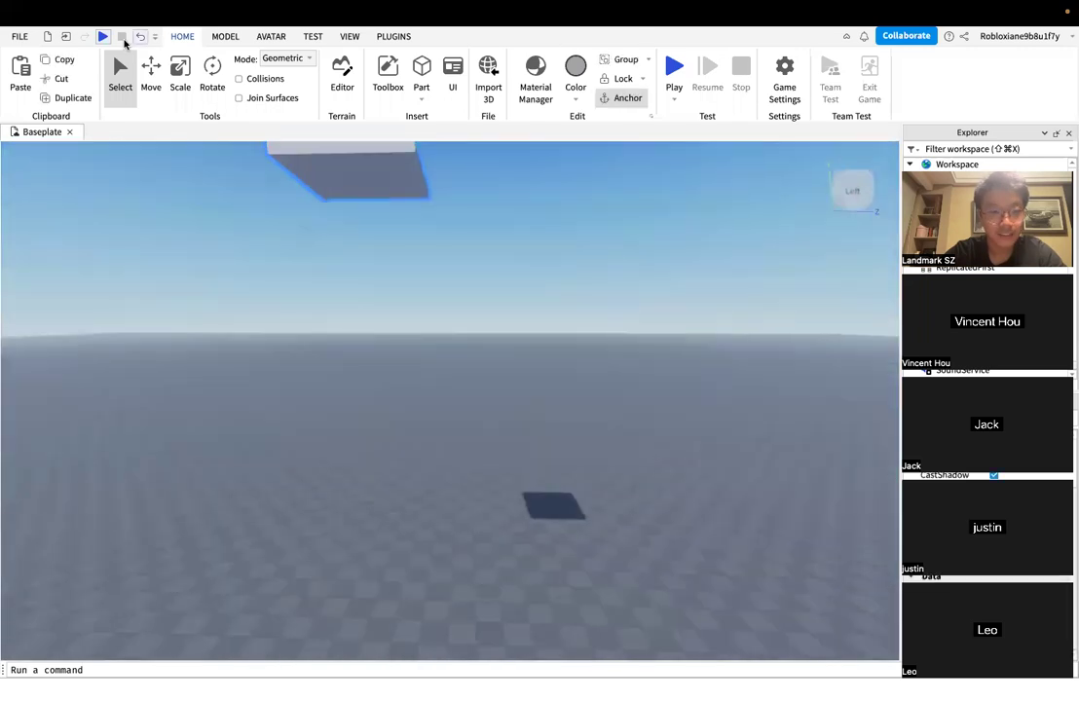
pyautogui.click(71, 80)
pyautogui.click(68, 79)
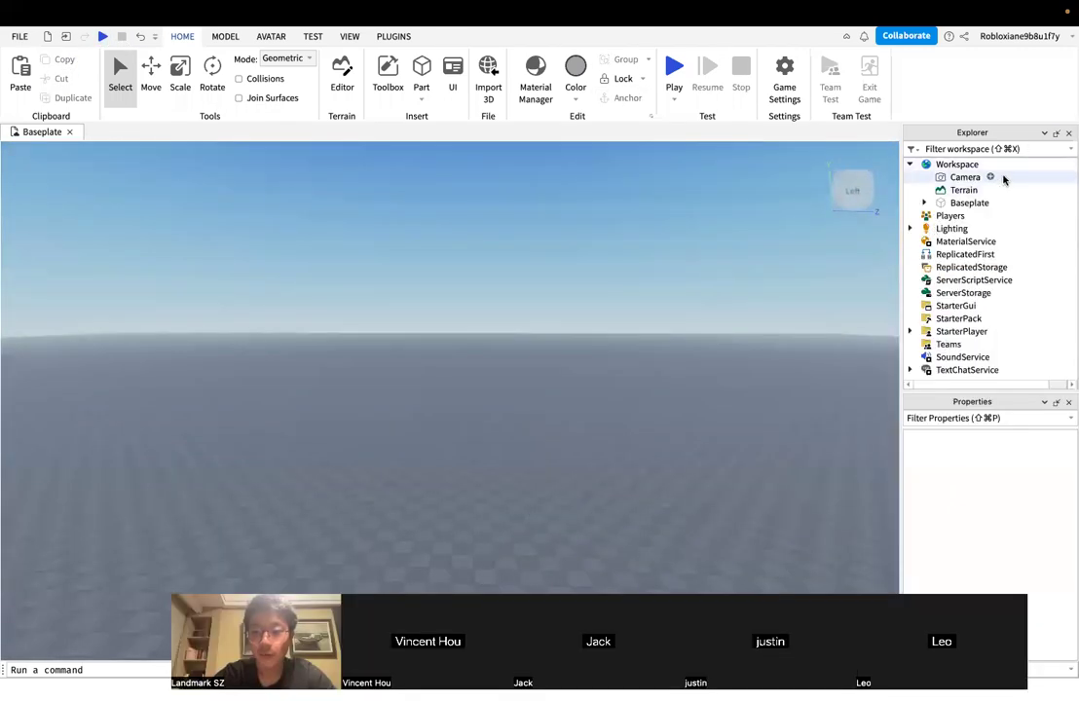
# Delete the Baseplate from the Workspace
pyautogui.click(965, 203)
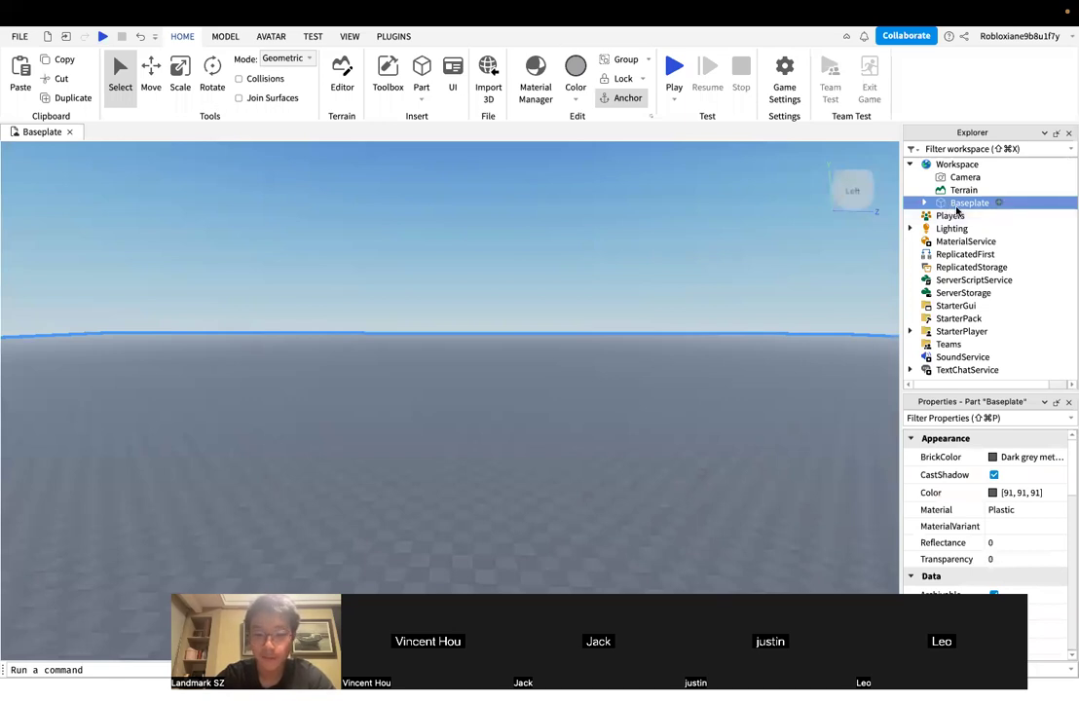
pyautogui.press('Delete')
pyautogui.moveTo(536, 387); pyautogui.dragTo(537, 387, button='right')
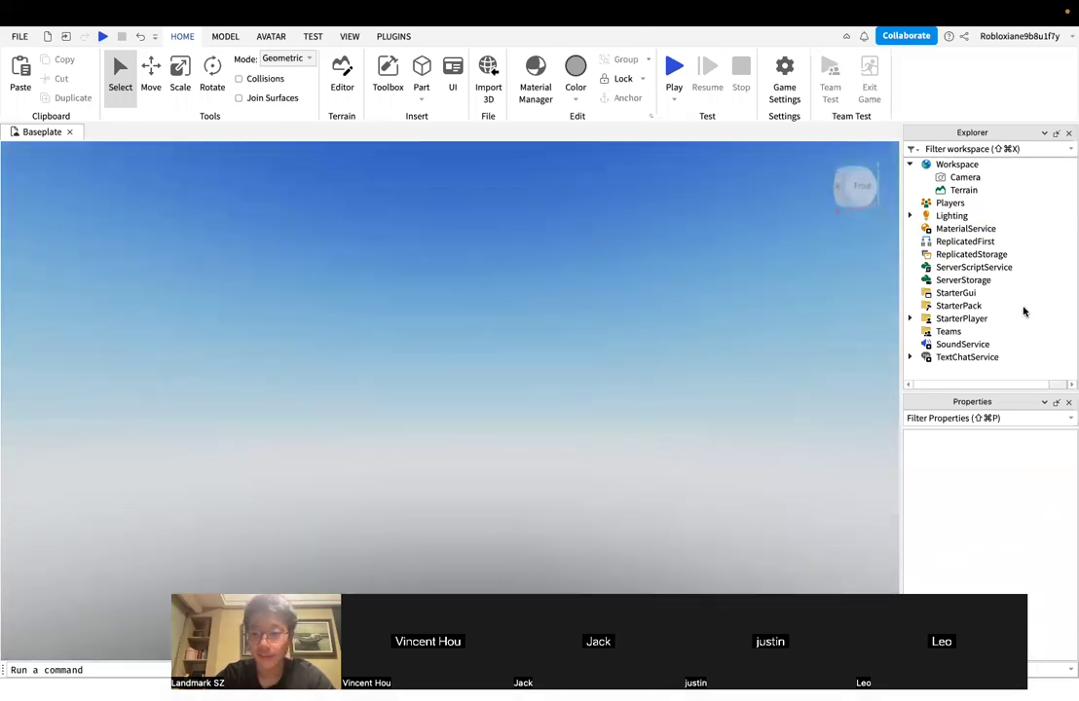
# Insert a block part into the empty Workspace
pyautogui.moveTo(552, 494); pyautogui.dragTo(551, 494, button='right')
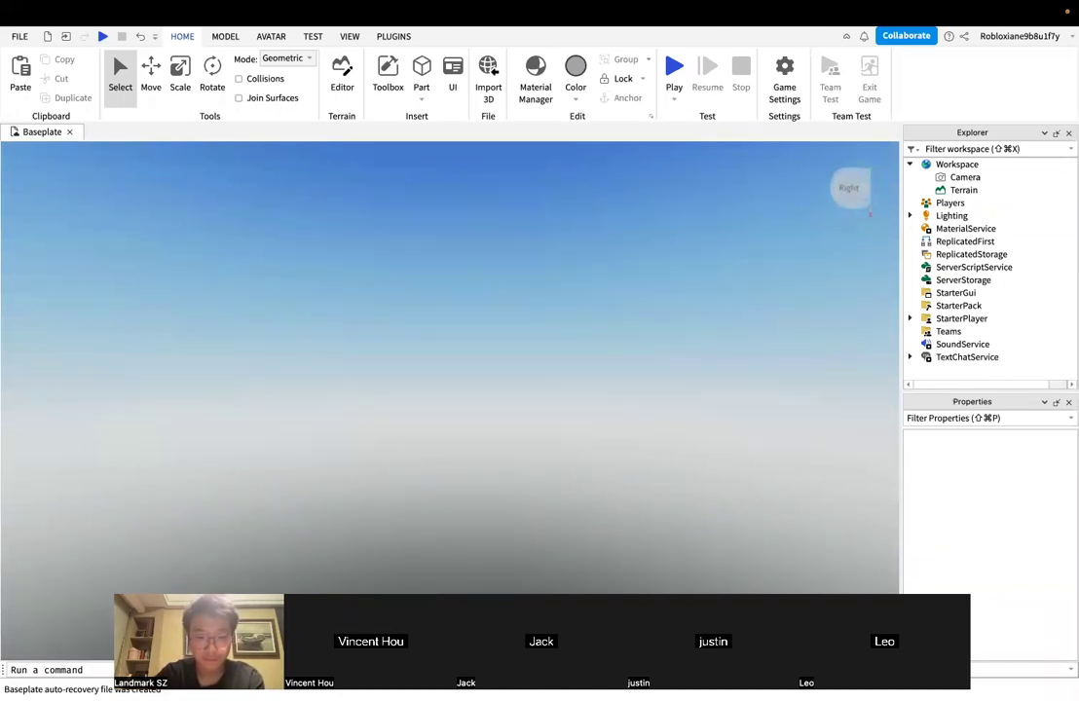
pyautogui.moveTo(580, 446); pyautogui.dragTo(580, 447, button='right')
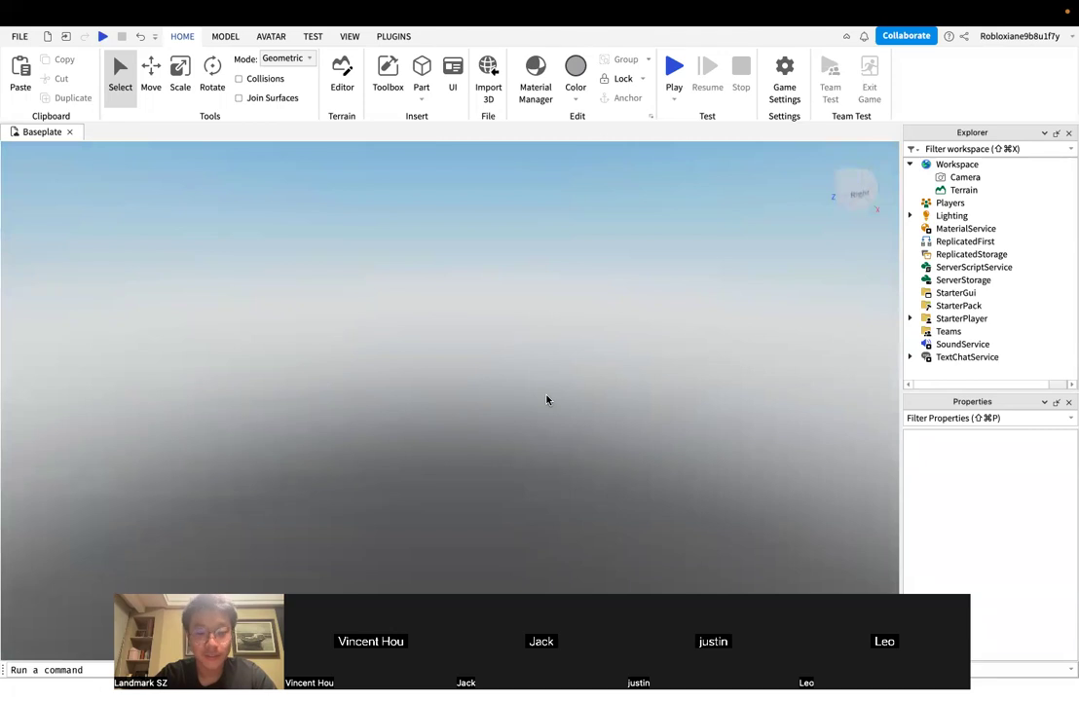
pyautogui.moveTo(545, 378); pyautogui.dragTo(546, 378, button='right')
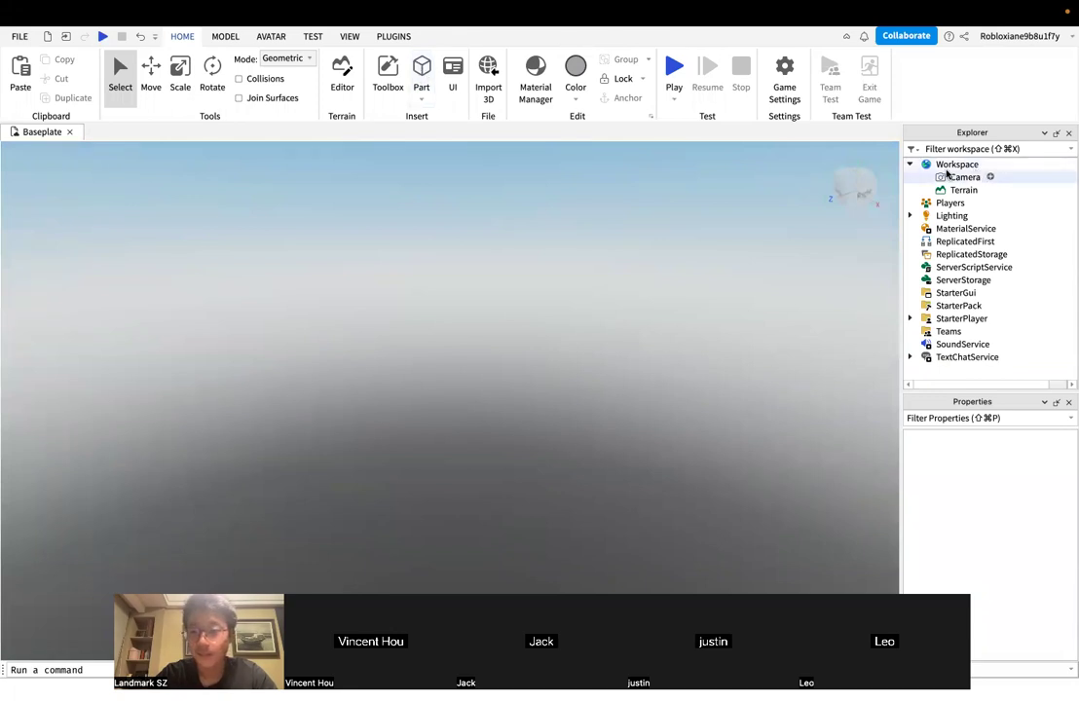
pyautogui.click(420, 68)
pyautogui.moveTo(495, 421); pyautogui.dragTo(494, 421, button='right')
pyautogui.press('w')
pyautogui.press('w')
pyautogui.press('s')
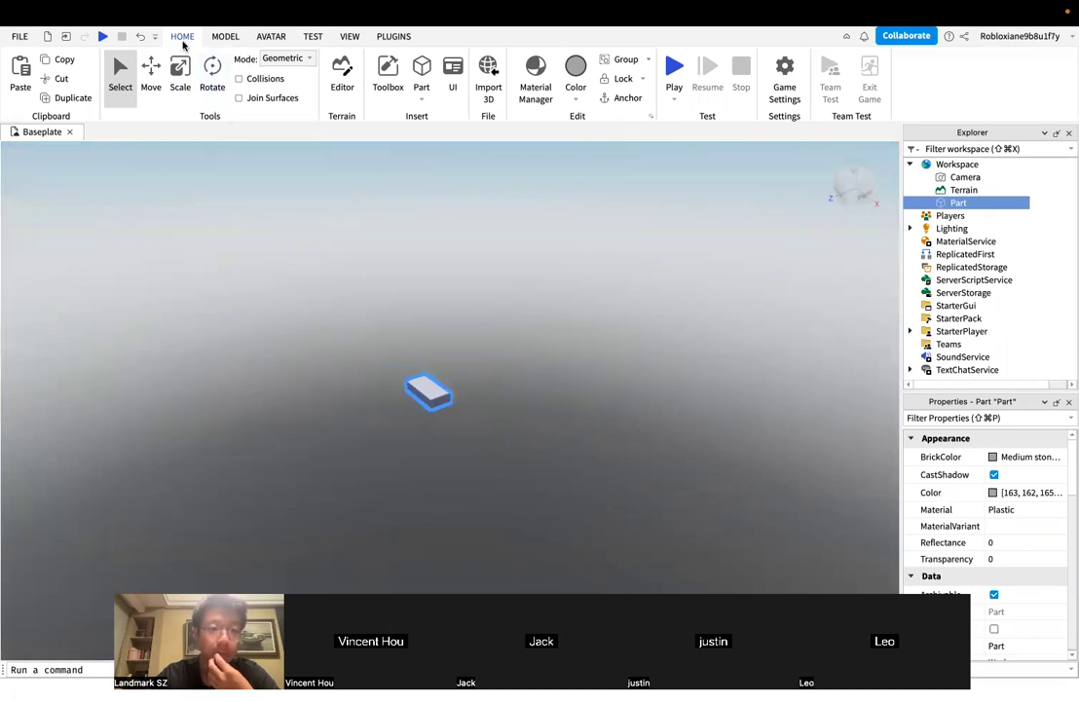
# Scale the new part horizontally into a large flat platform about 49 by 41 studs
pyautogui.moveTo(535, 388); pyautogui.dragTo(535, 387, button='right')
pyautogui.press('w')
pyautogui.press('s')
pyautogui.press('s')
pyautogui.moveTo(538, 432); pyautogui.dragTo(535, 438, button='right')
pyautogui.press('w')
pyautogui.press('a')
pyautogui.press('s')
pyautogui.press('d')
pyautogui.press('a')
pyautogui.press('d')
pyautogui.moveTo(497, 410); pyautogui.dragTo(497, 410, button='right')
pyautogui.press('s')
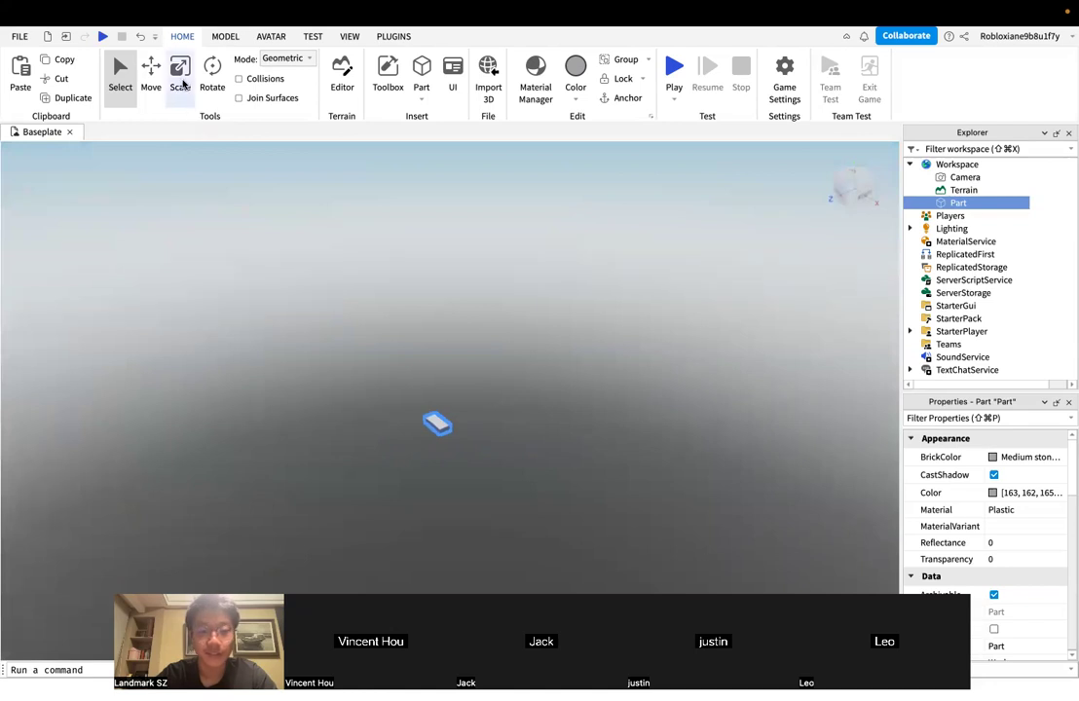
pyautogui.press('super+3')
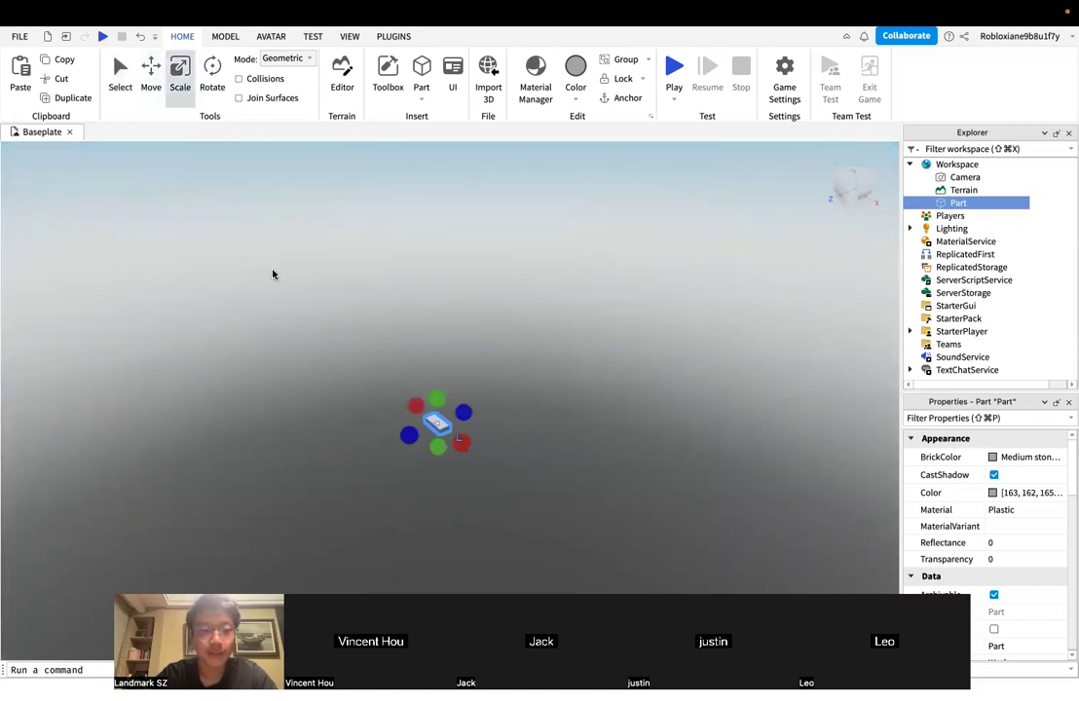
pyautogui.moveTo(409, 438); pyautogui.dragTo(220, 516)
pyautogui.moveTo(342, 438); pyautogui.dragTo(280, 366)
pyautogui.moveTo(380, 478); pyautogui.dragTo(437, 544)
pyautogui.moveTo(430, 383); pyautogui.dragTo(501, 354)
pyautogui.click(572, 362)
# Select the flat platform and turn on its Anchored property
pyautogui.moveTo(572, 362); pyautogui.dragTo(571, 361, button='right')
pyautogui.click(388, 290)
pyautogui.moveTo(387, 290); pyautogui.dragTo(396, 294, button='right')
pyautogui.scroll(3, 388, 293)
pyautogui.click(406, 295)
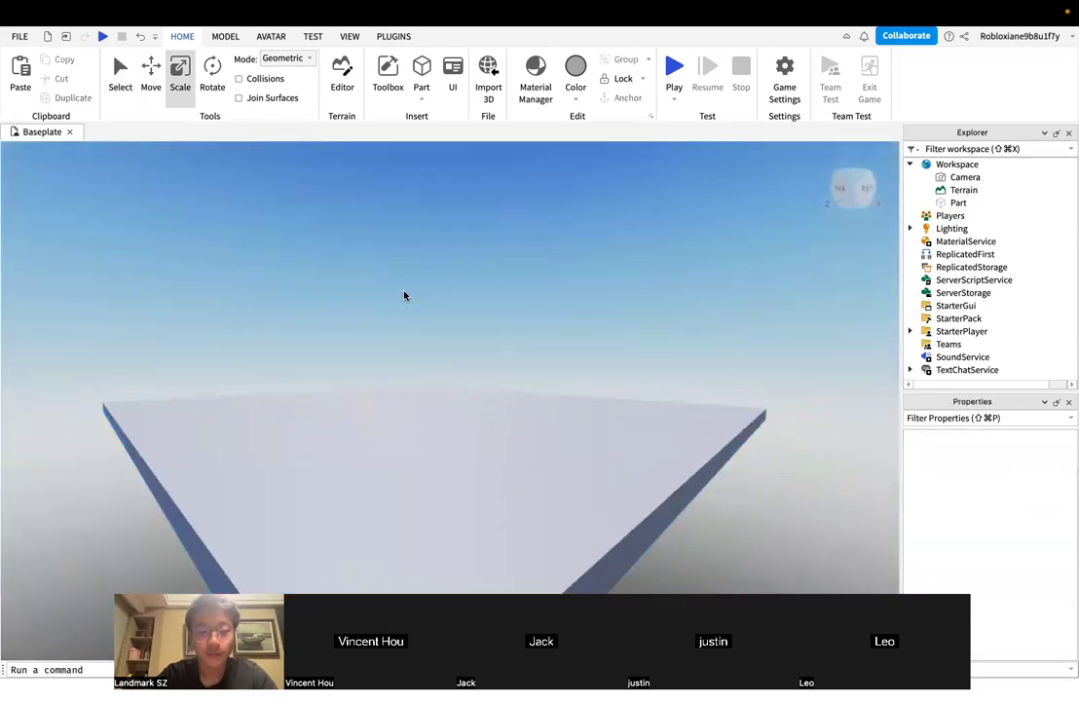
pyautogui.scroll(-3, 406, 296)
pyautogui.press('w')
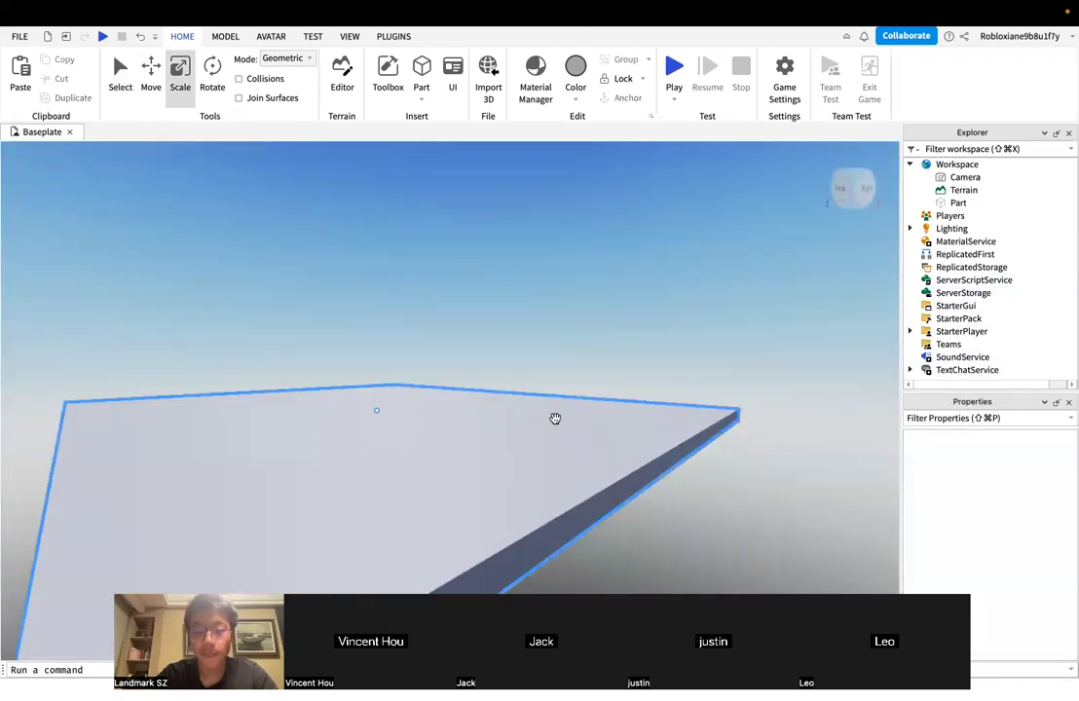
pyautogui.click(555, 417)
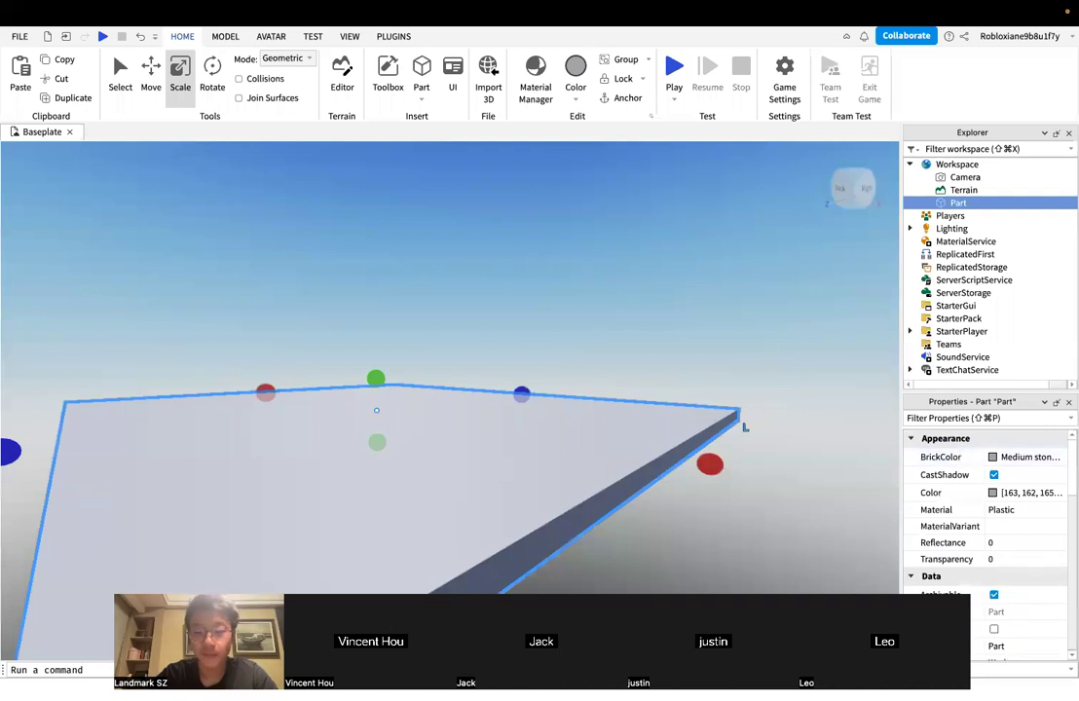
pyautogui.scroll(-5, 994, 504)
pyautogui.scroll(-6, 994, 505)
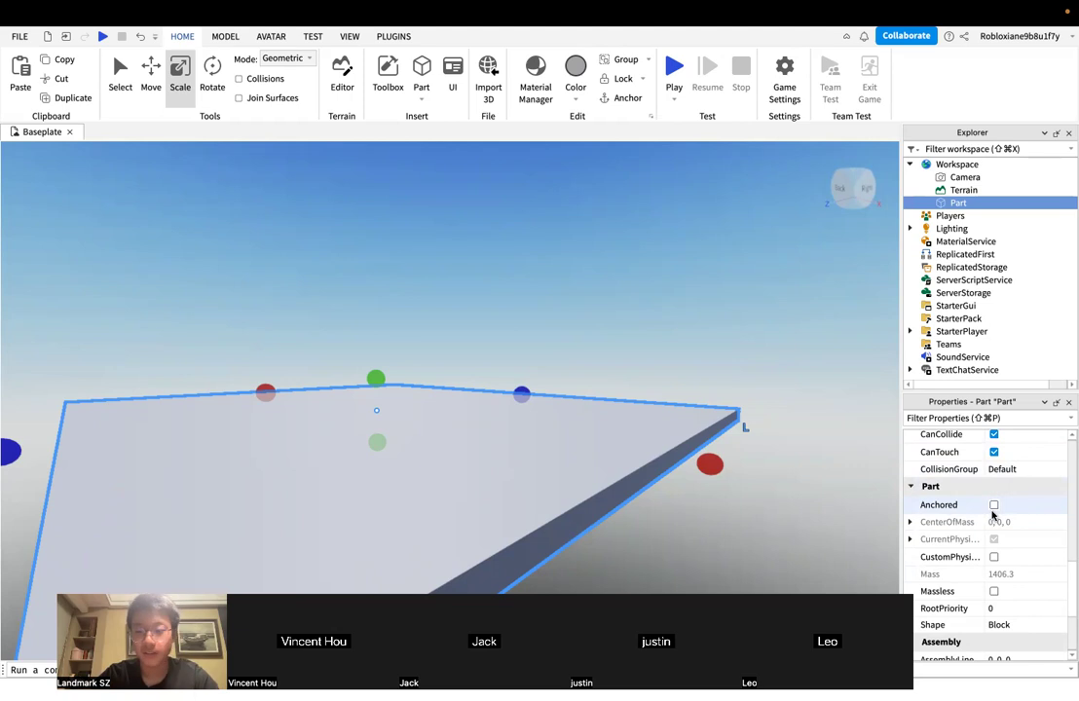
pyautogui.scroll(10, 999, 512)
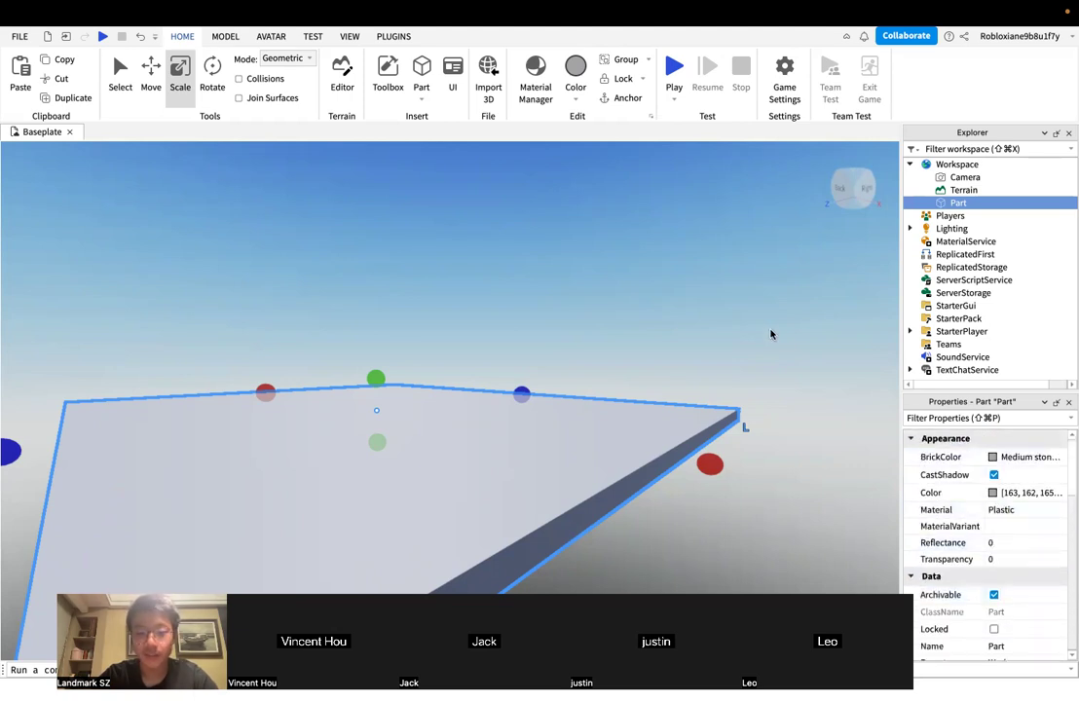
pyautogui.scroll(-5, 1011, 506)
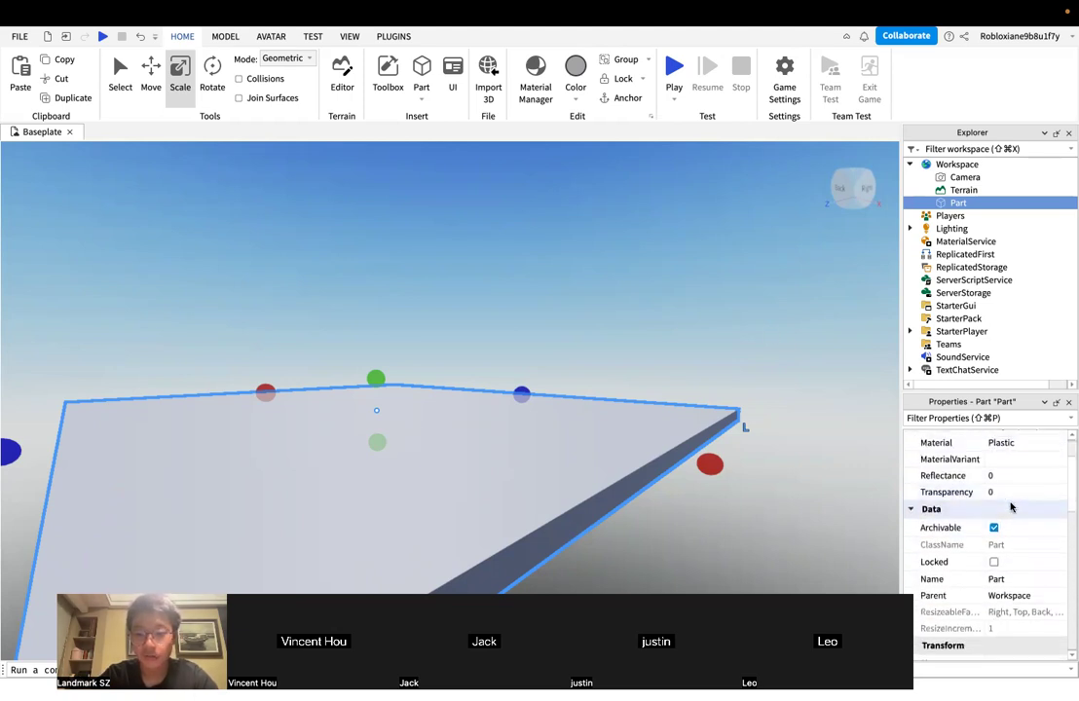
pyautogui.scroll(-8, 1012, 506)
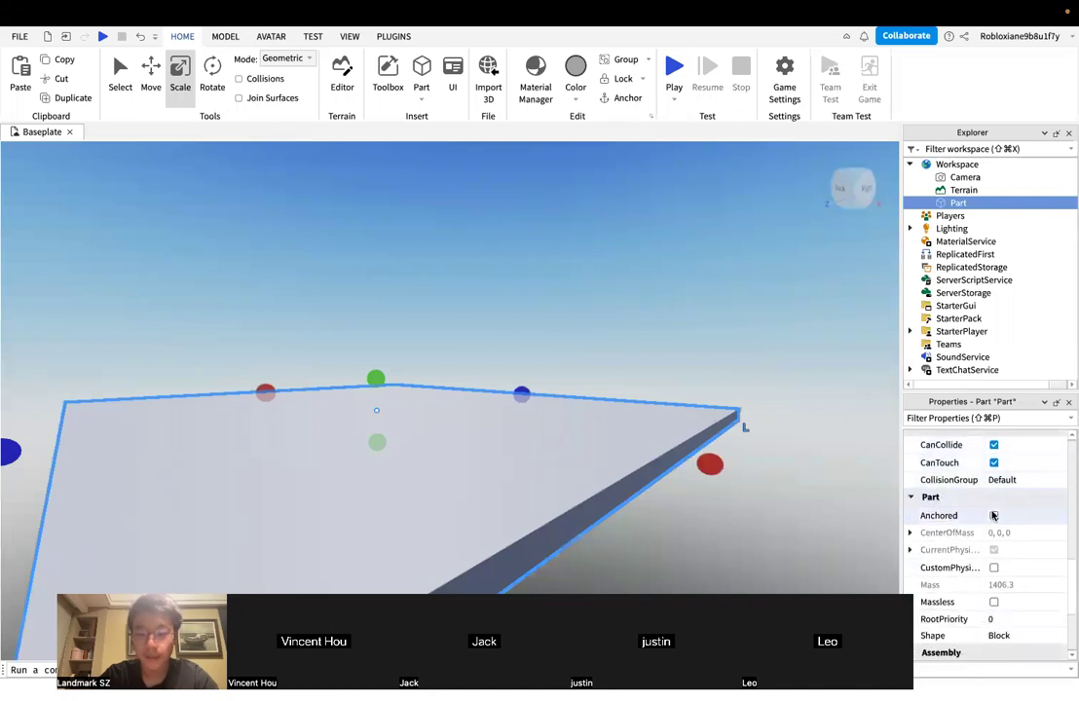
pyautogui.click(995, 515)
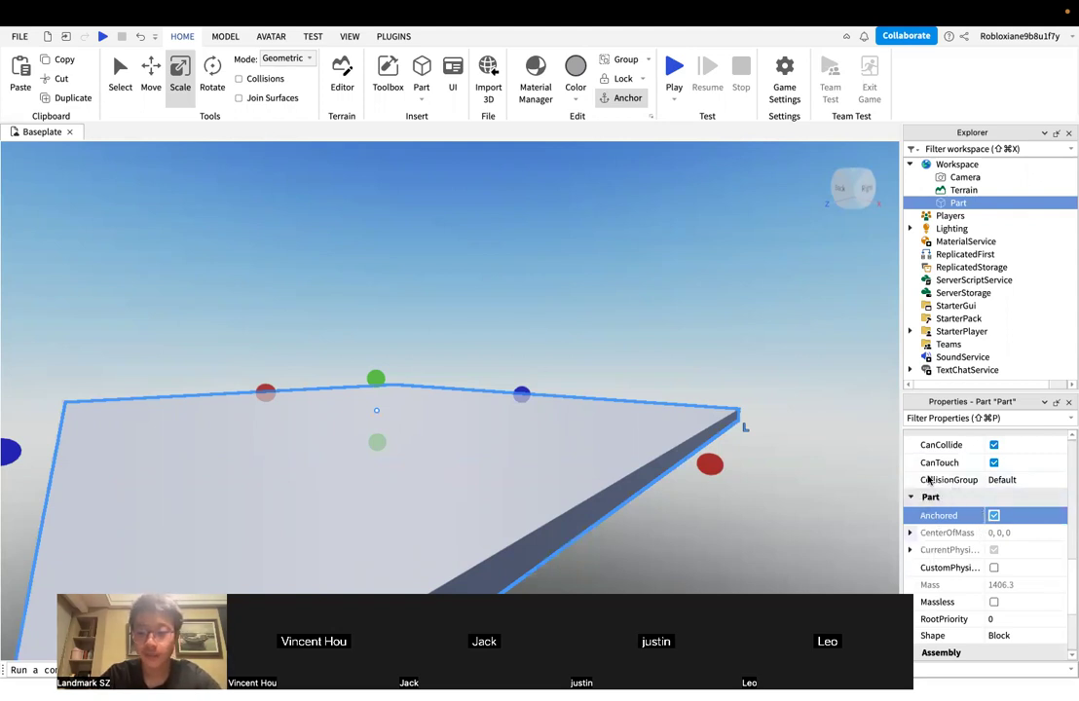
# Scale the platform downward to a thickness of about 10 studs, then deselect it
pyautogui.click(710, 304)
pyautogui.moveTo(710, 304); pyautogui.dragTo(710, 305, button='right')
pyautogui.press('a')
pyautogui.click(615, 306)
pyautogui.press('s')
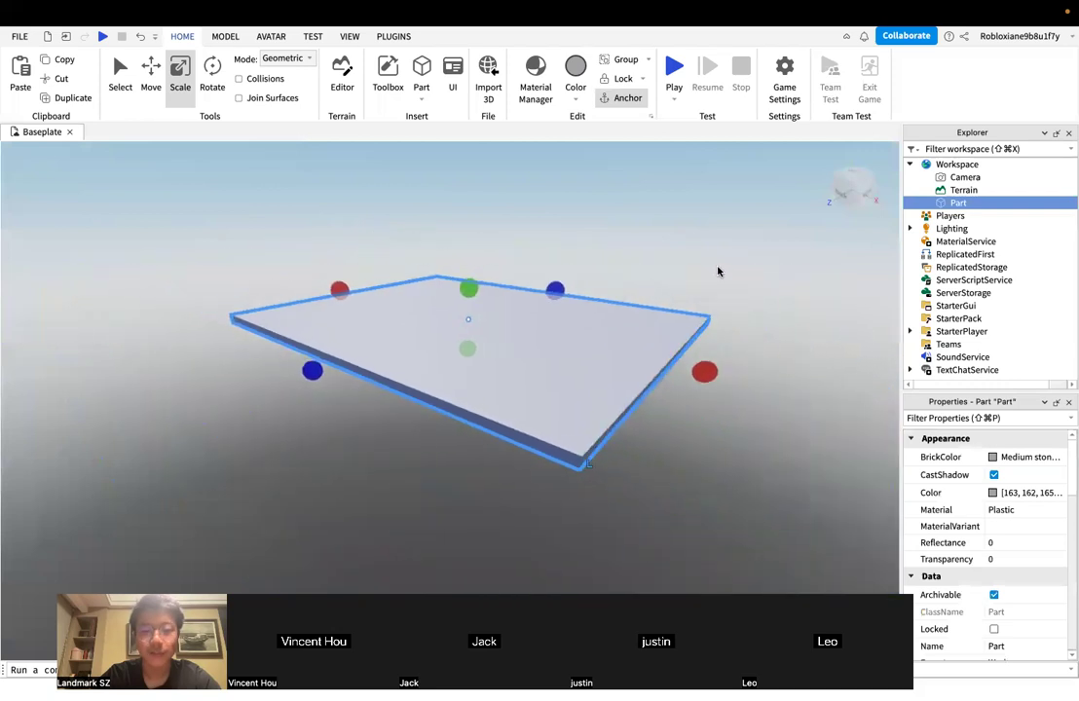
pyautogui.press('d')
pyautogui.press('a')
pyautogui.moveTo(483, 358); pyautogui.dragTo(471, 407)
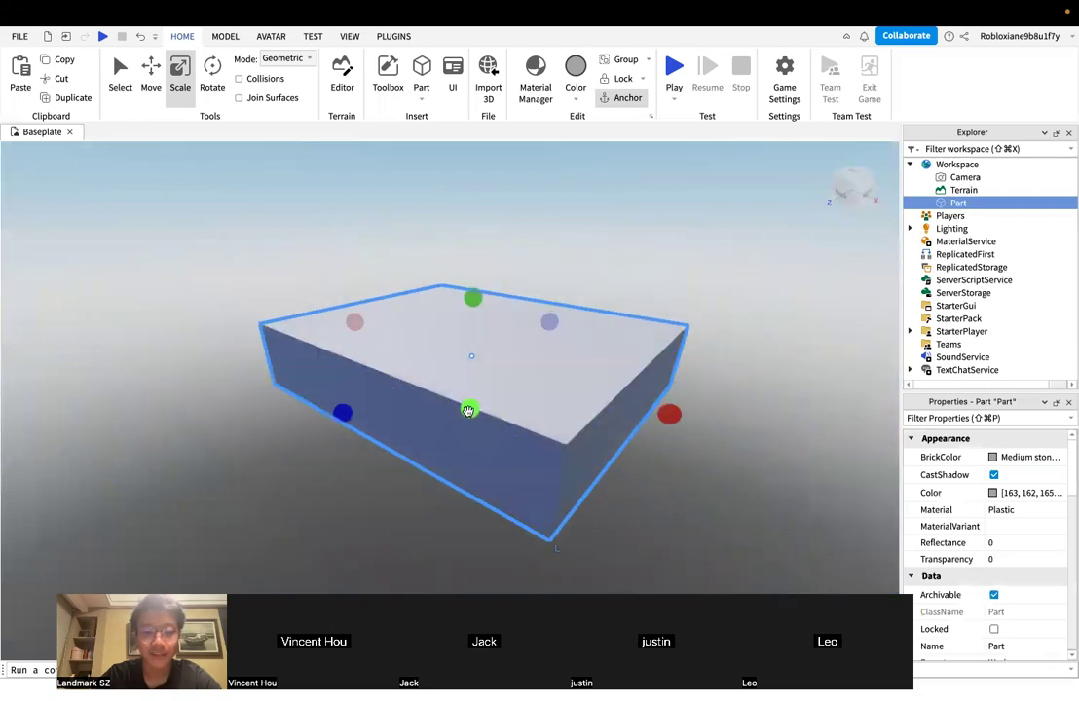
pyautogui.rightClick(577, 311)
pyautogui.click(538, 260)
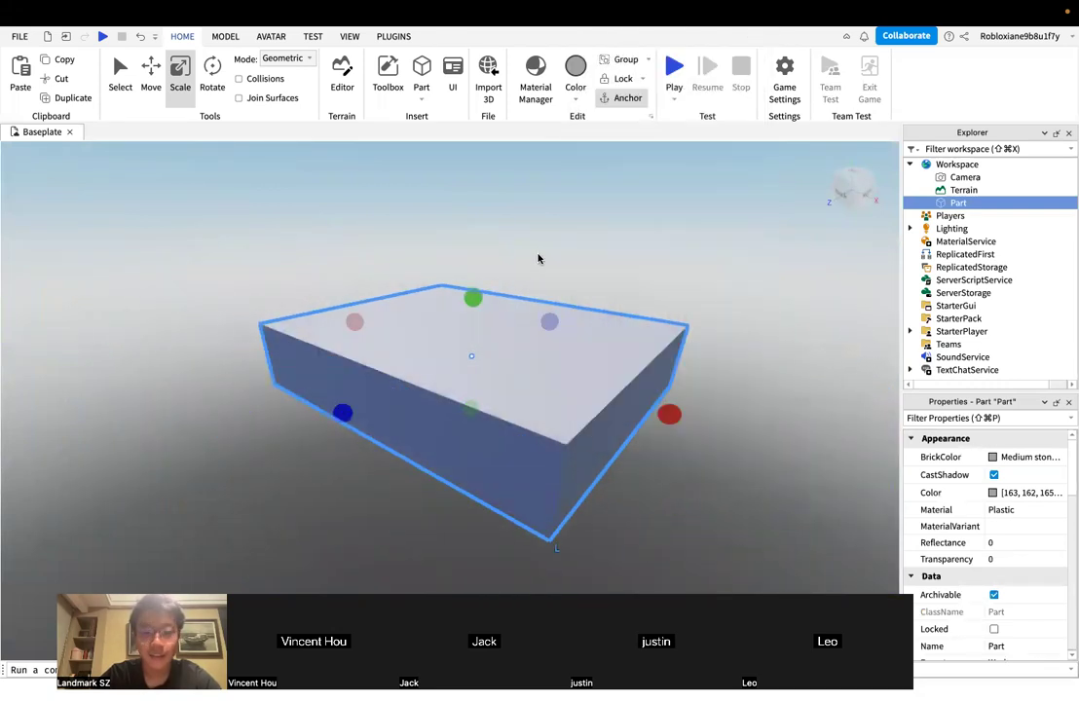
pyautogui.click(538, 259)
# Examine the thickened platform's top and sides from several angles
pyautogui.moveTo(538, 259); pyautogui.dragTo(538, 311, button='right')
pyautogui.press('w')
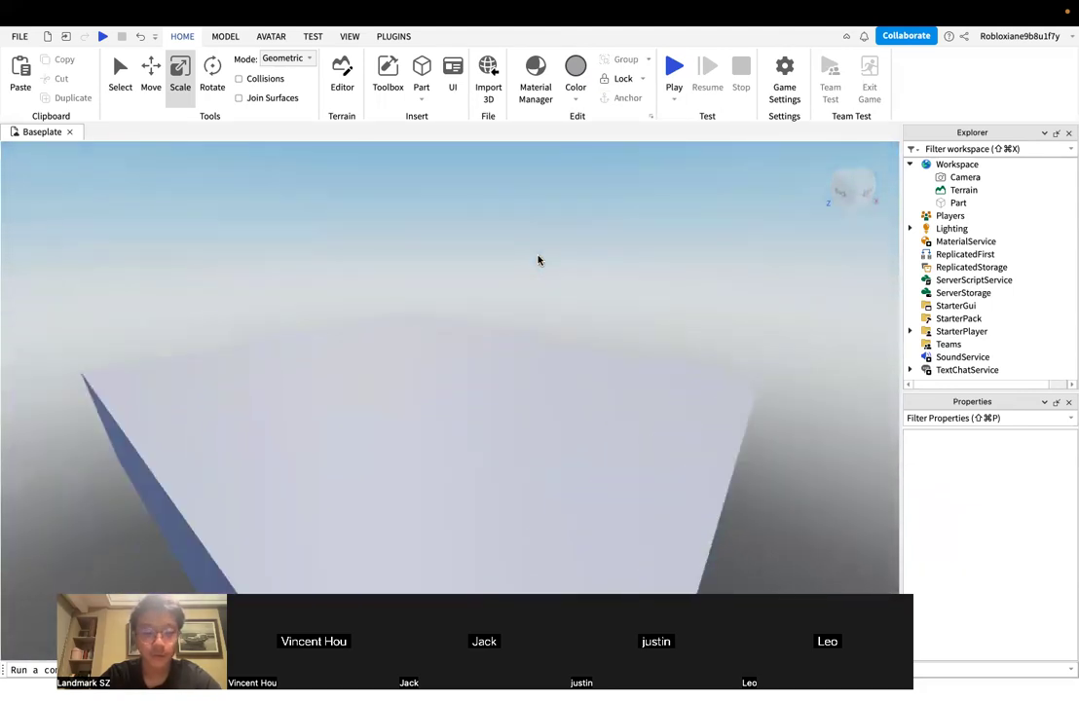
pyautogui.click(562, 398)
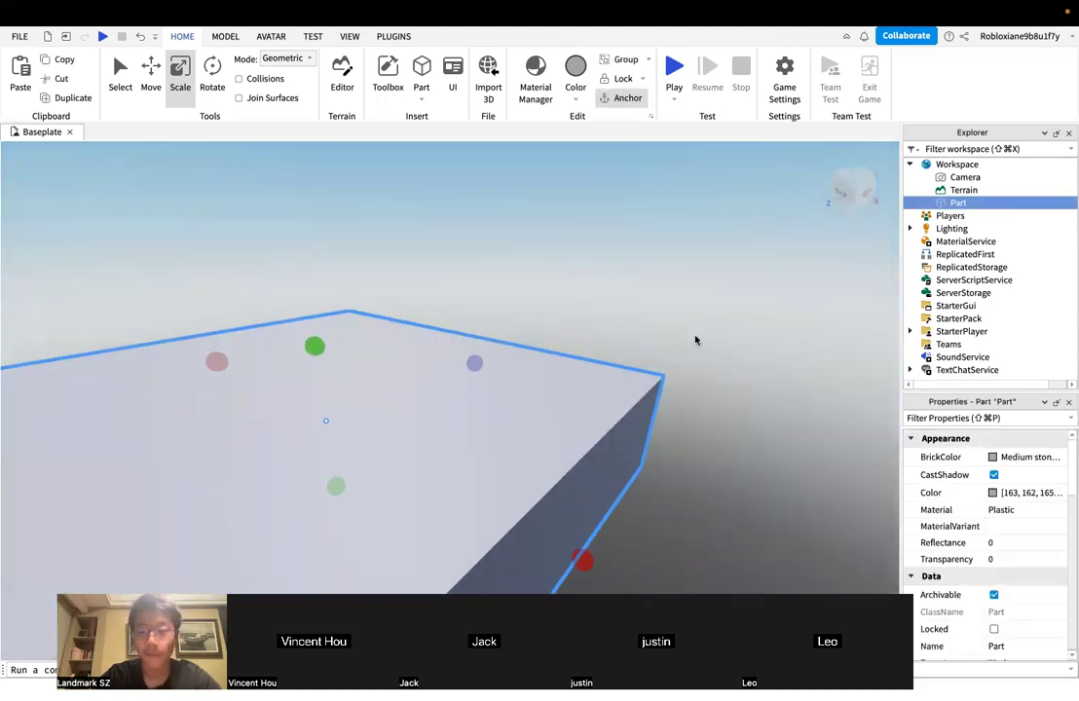
pyautogui.press('s')
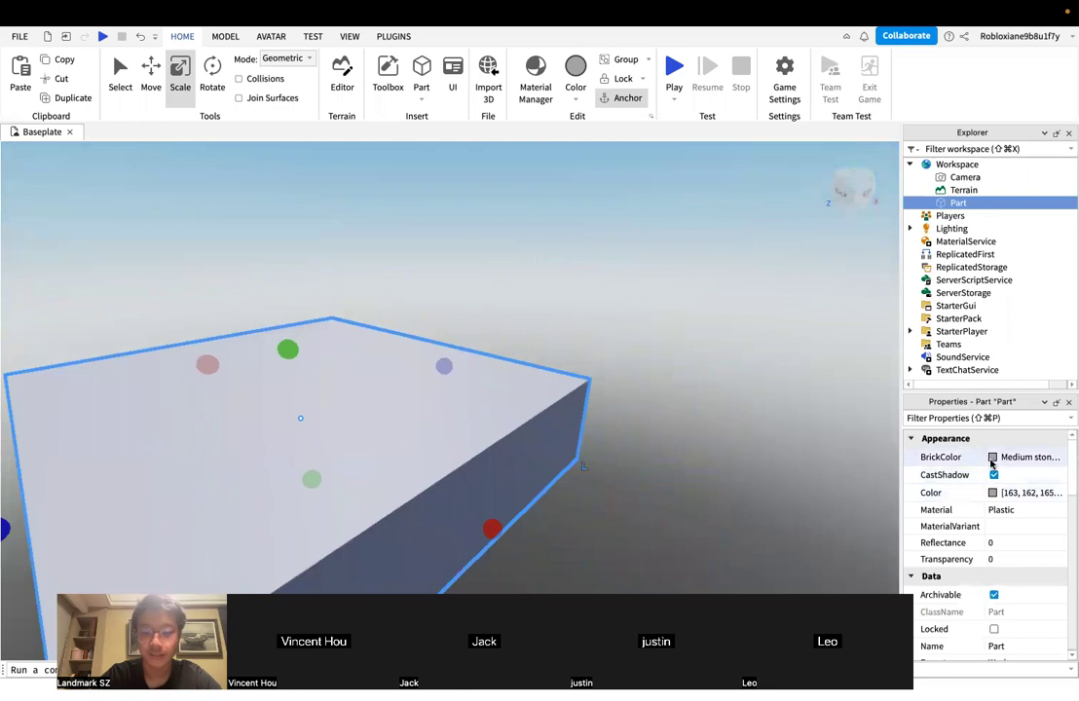
pyautogui.moveTo(795, 406); pyautogui.dragTo(723, 406, button='right')
pyautogui.press('d')
pyautogui.click(795, 405)
pyautogui.press('s')
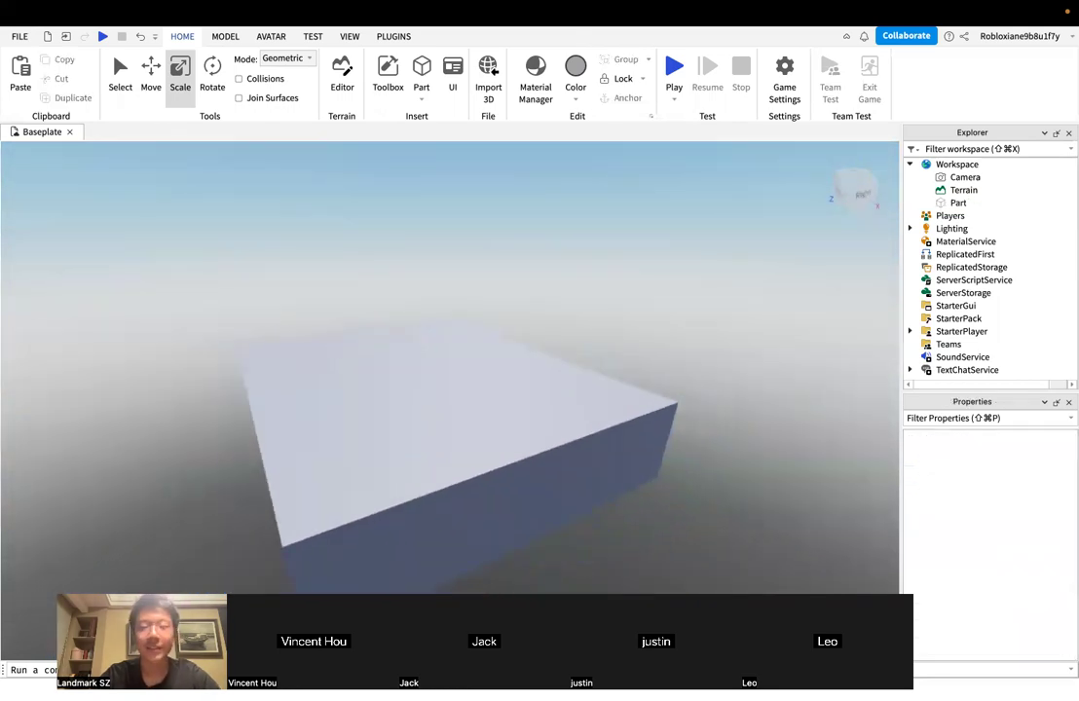
pyautogui.moveTo(600, 448)
pyautogui.mouseDown(button='right')
pyautogui.moveTo(600, 499)
pyautogui.moveTo(600, 450)
pyautogui.mouseUp(button='right')
pyautogui.click(544, 414)
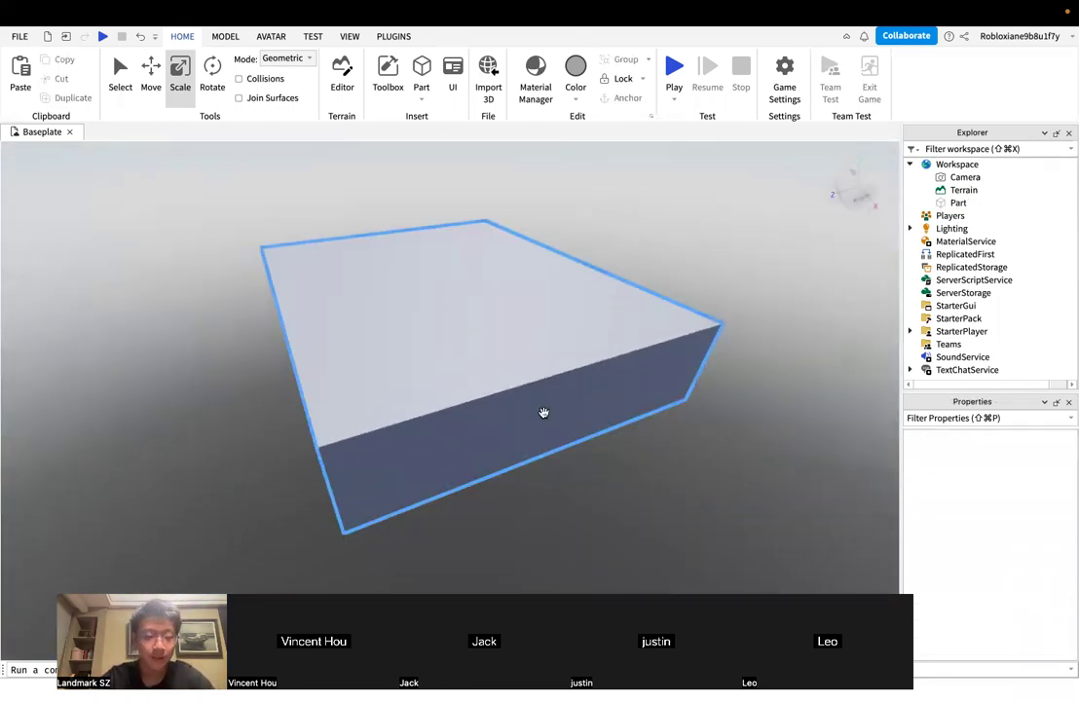
pyautogui.click(397, 574)
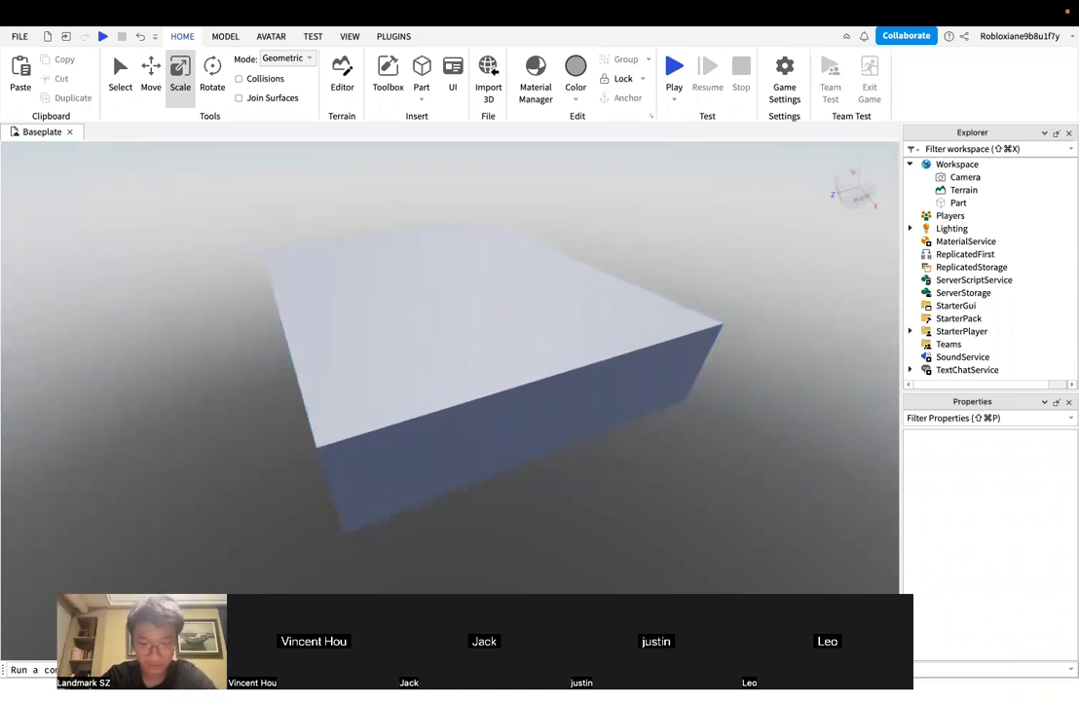
pyautogui.moveTo(384, 530); pyautogui.dragTo(385, 527, button='right')
pyautogui.press('a')
pyautogui.press('s')
pyautogui.press('w')
pyautogui.press('d')
pyautogui.press('a')
pyautogui.press('s')
pyautogui.press('d')
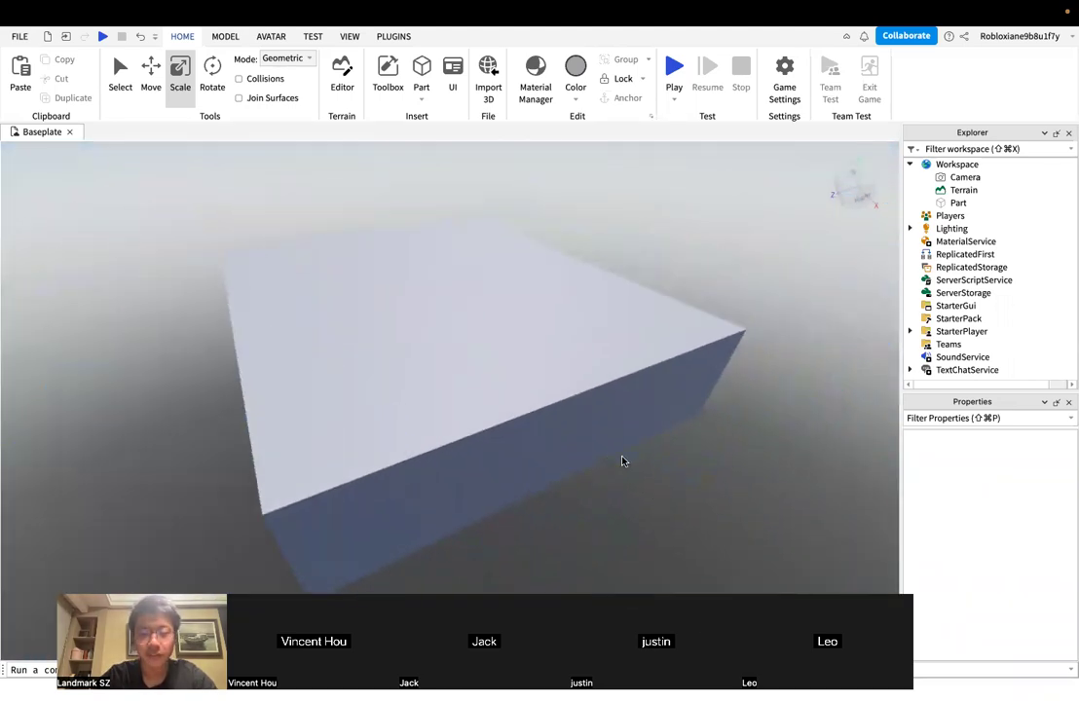
pyautogui.press('s')
pyautogui.press('a')
pyautogui.moveTo(715, 376); pyautogui.dragTo(715, 376, button='right')
pyautogui.press('w')
pyautogui.press('a')
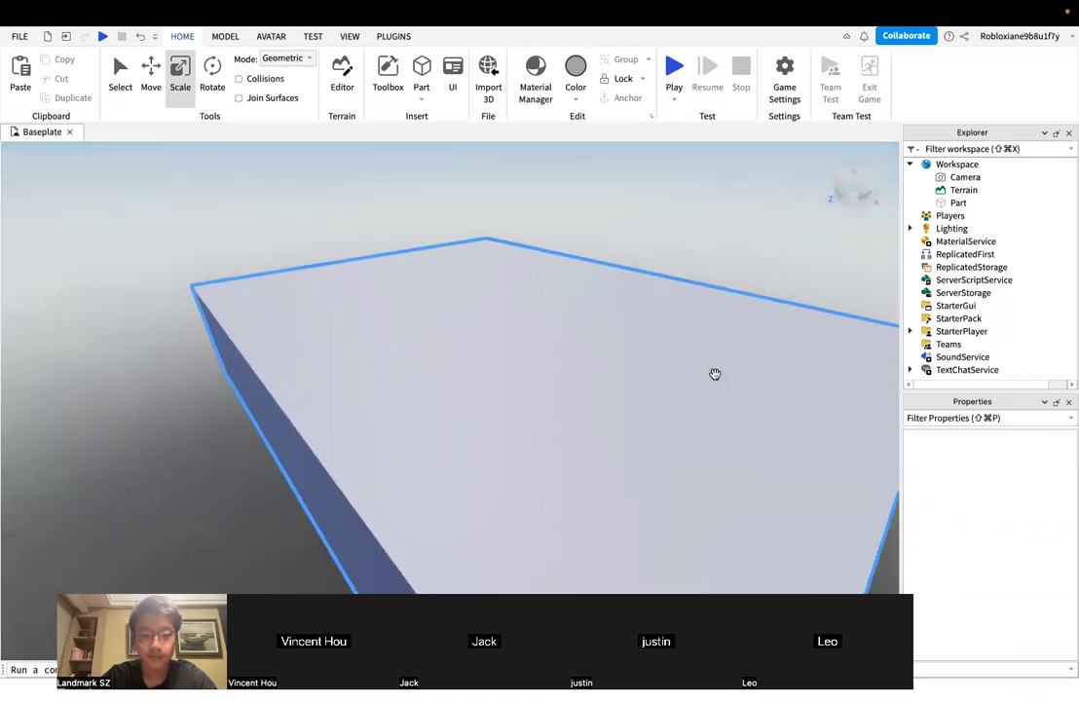
pyautogui.press('s')
pyautogui.press('d')
pyautogui.click(715, 375)
pyautogui.press('s')
pyautogui.click(689, 287)
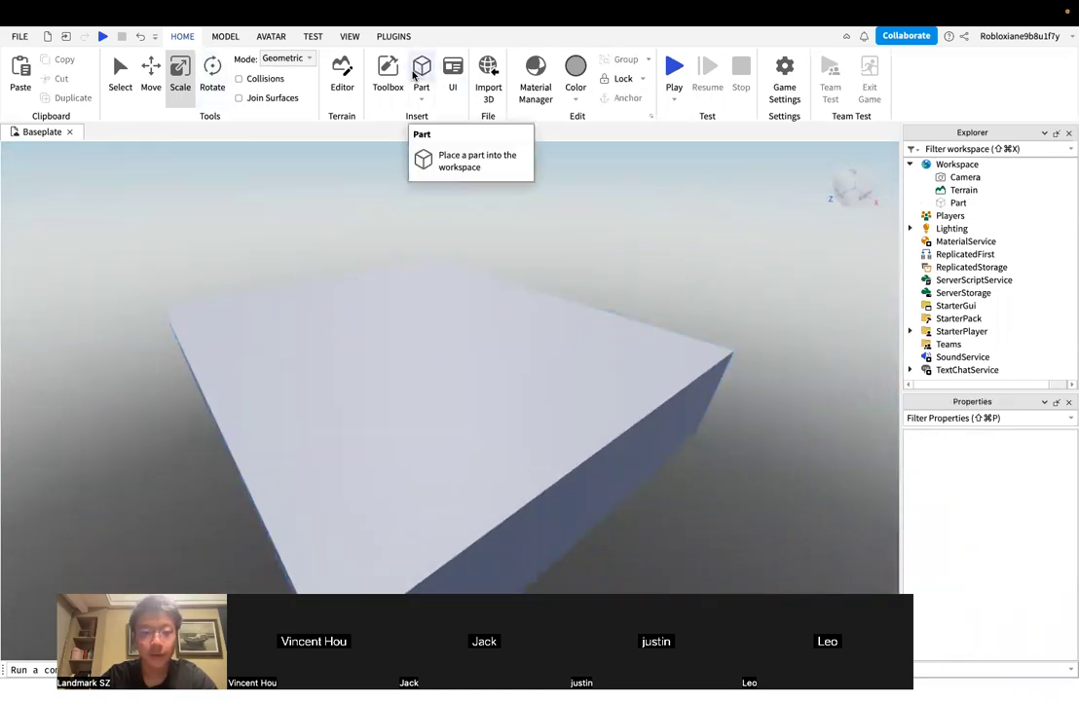
# Select the platform and set its BrickColor to Parsley green
pyautogui.click(464, 330)
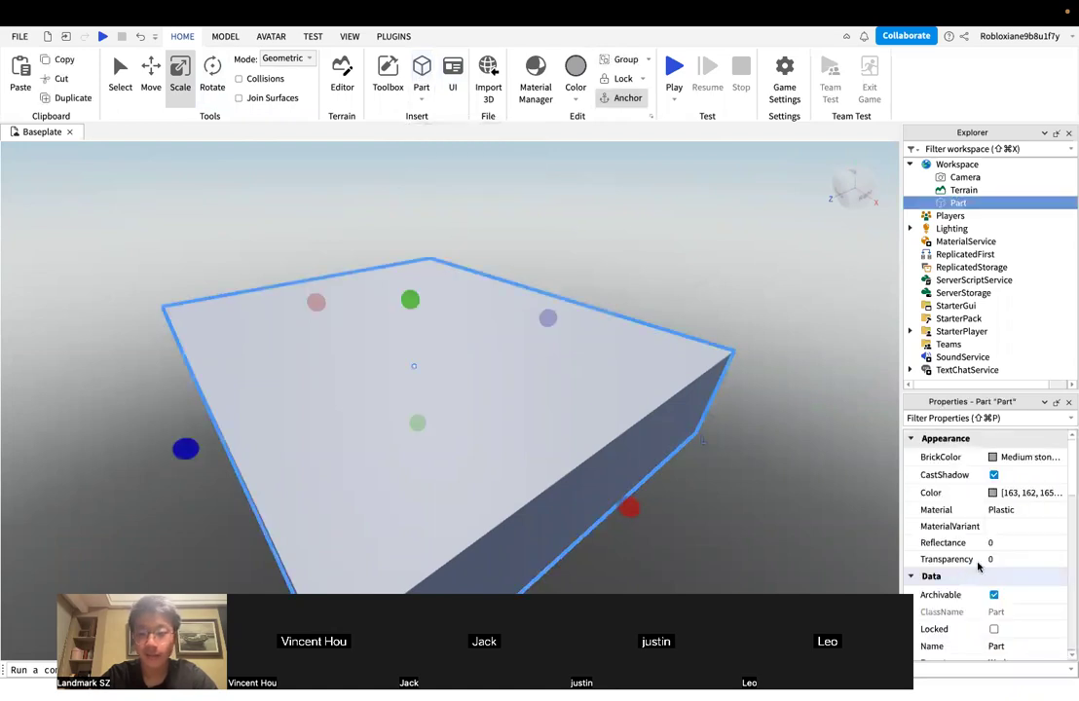
pyautogui.scroll(-3, 1059, 508)
pyautogui.scroll(-10, 1059, 508)
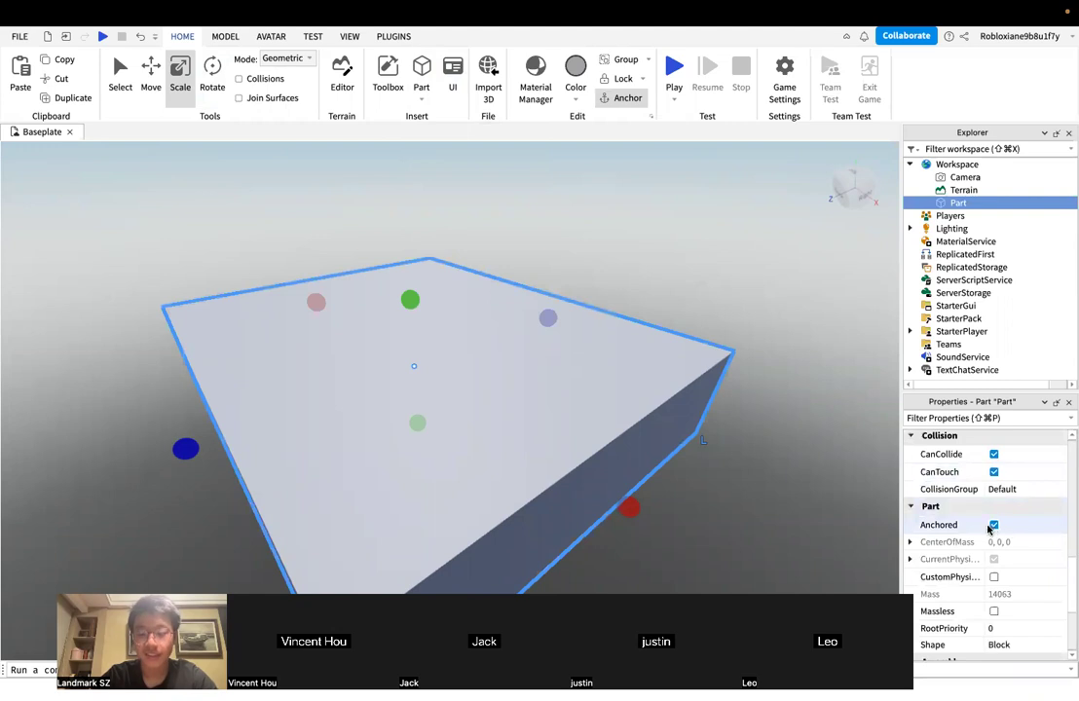
pyautogui.scroll(12, 1024, 517)
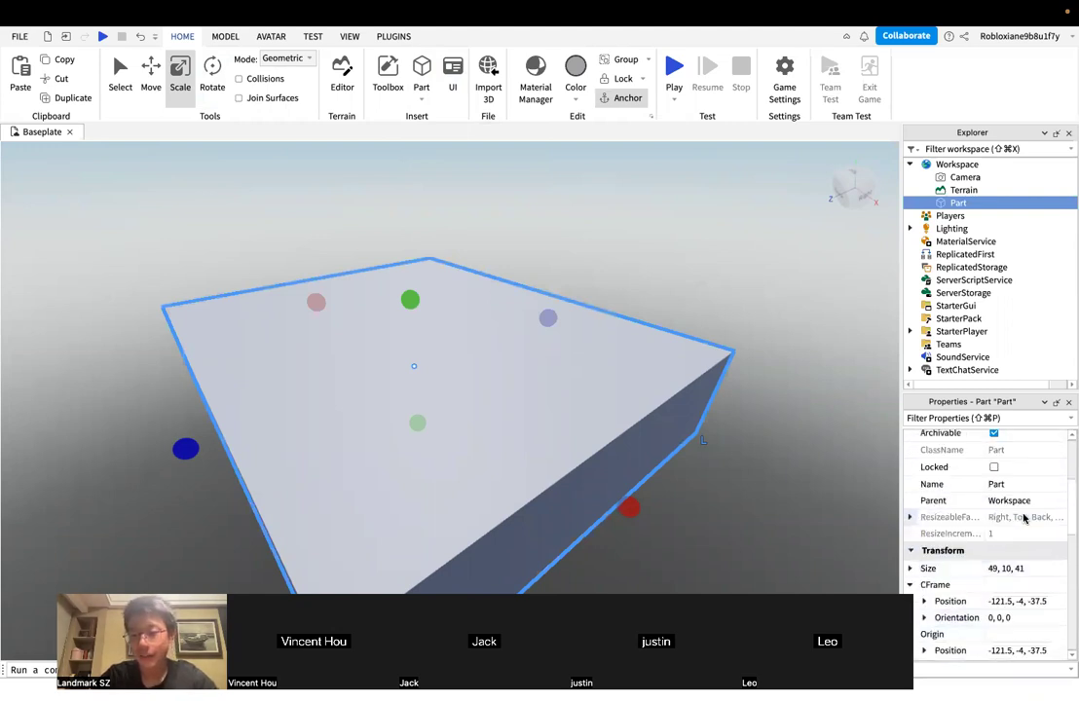
pyautogui.click(1024, 456)
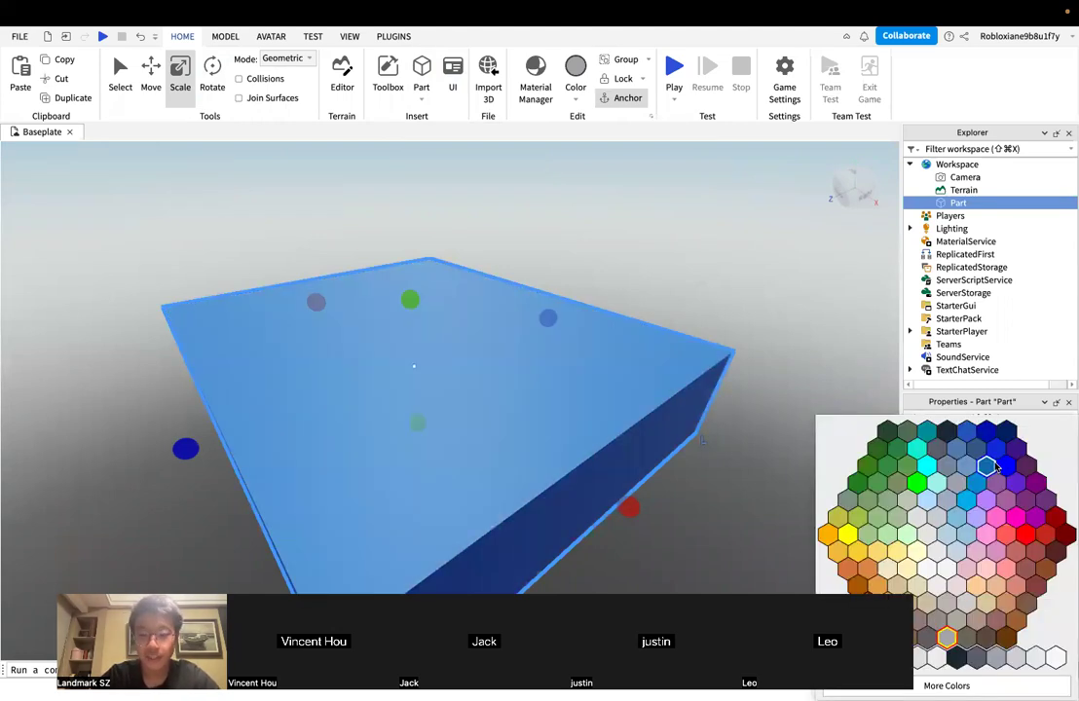
pyautogui.click(879, 450)
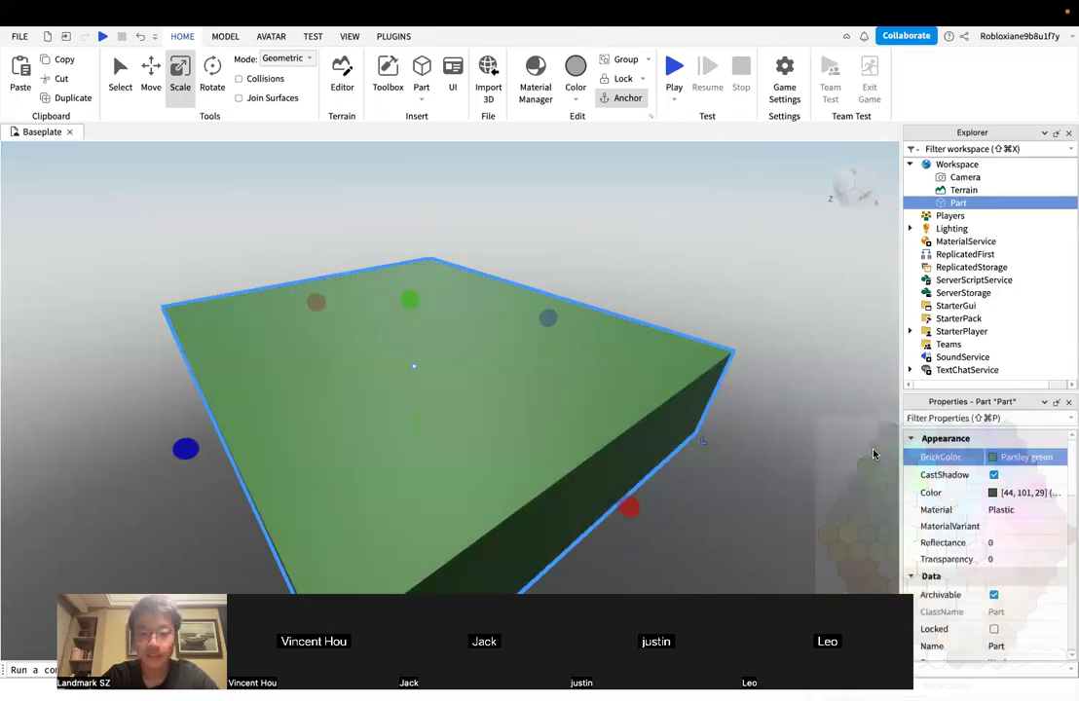
pyautogui.click(815, 381)
pyautogui.click(623, 376)
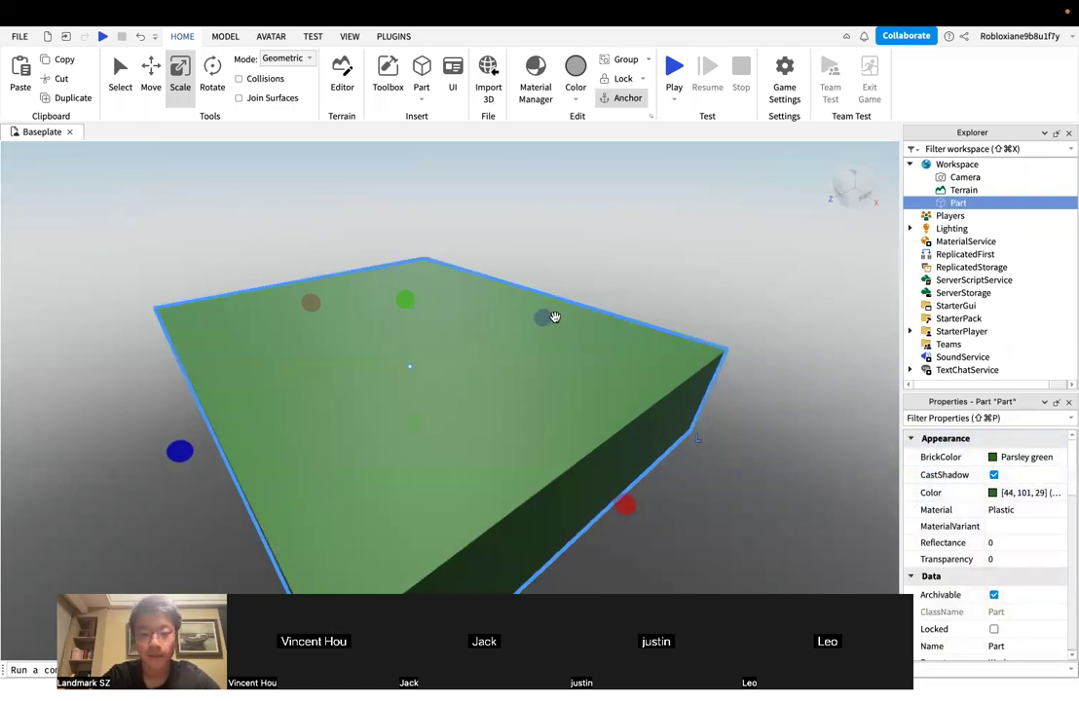
# Try LeafyGrass as the green platform's Material, then set it to Grass instead
pyautogui.scroll(5, 554, 320)
pyautogui.scroll(-5, 554, 319)
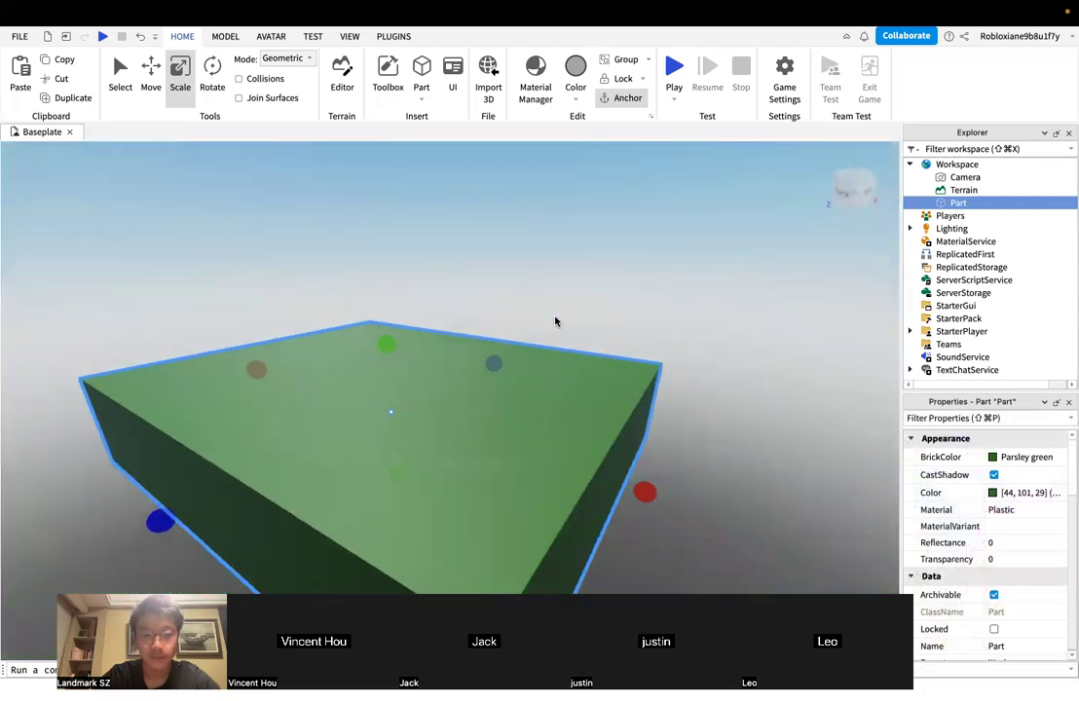
pyautogui.press('d')
pyautogui.press('w')
pyautogui.press('a')
pyautogui.press('s')
pyautogui.press('d')
pyautogui.press('d')
pyautogui.click(1004, 510)
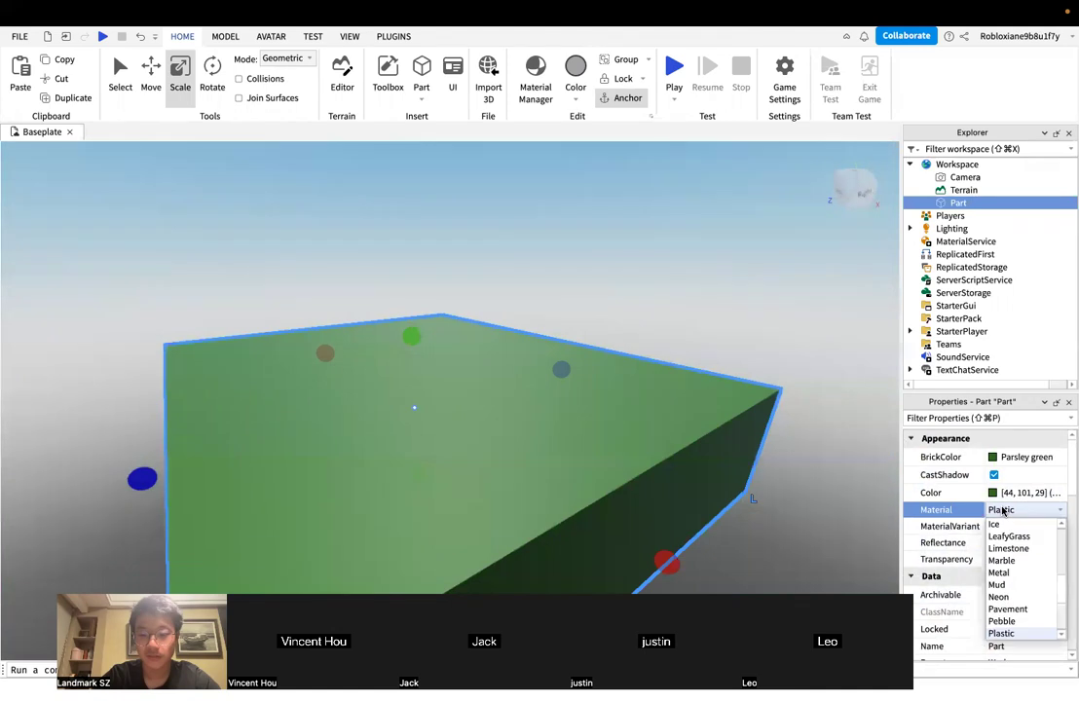
pyautogui.scroll(3, 1023, 575)
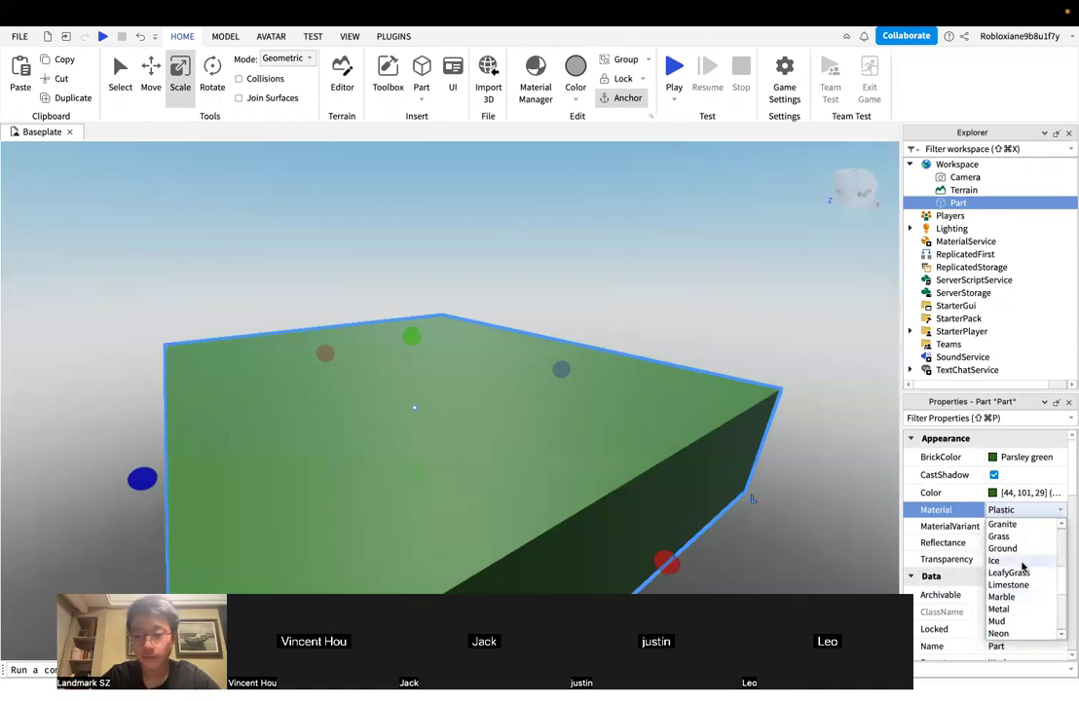
pyautogui.click(1023, 575)
pyautogui.click(1013, 511)
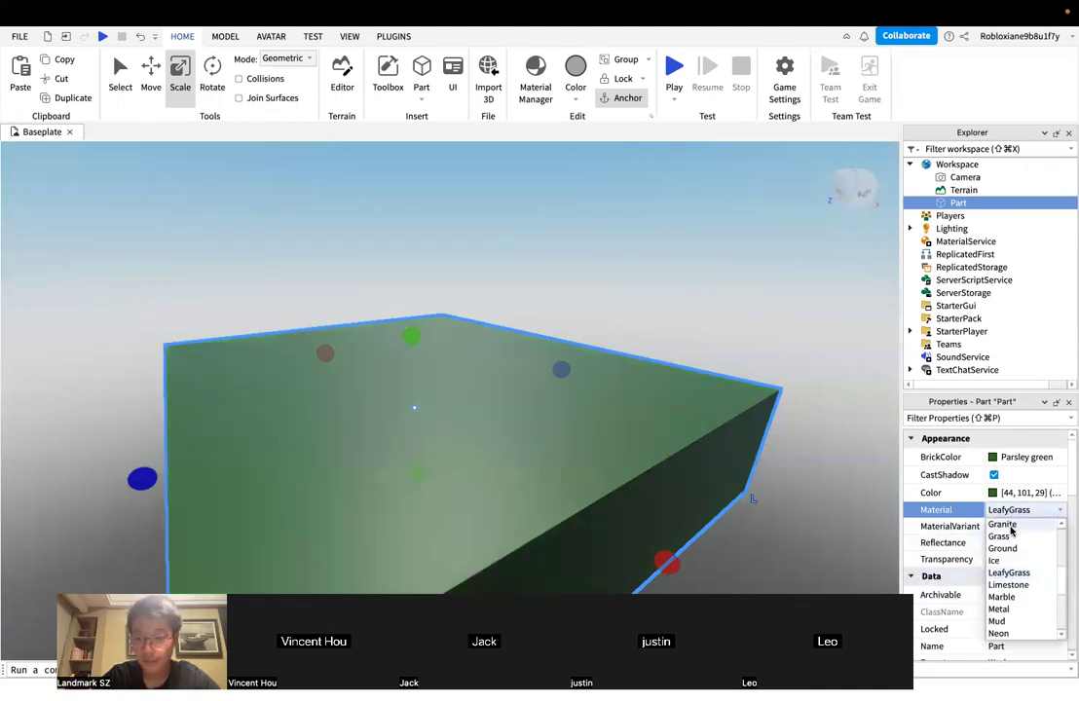
pyautogui.click(1012, 537)
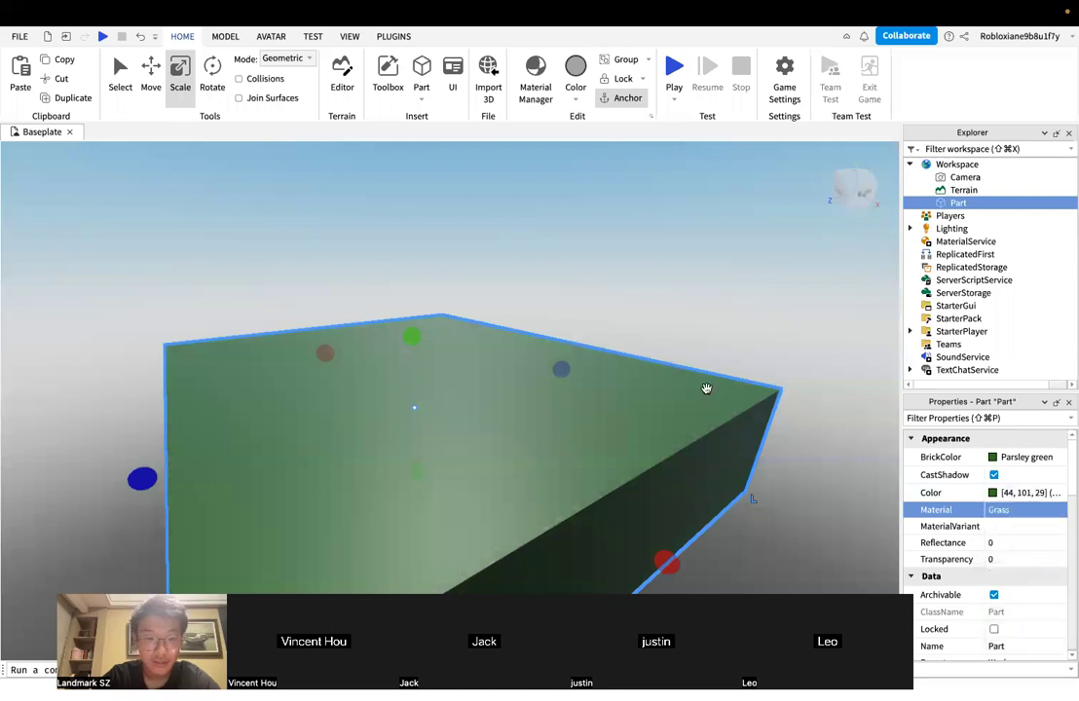
# Inspect the grass texture on the platform's top surface up close and from farther away
pyautogui.scroll(5, 707, 389)
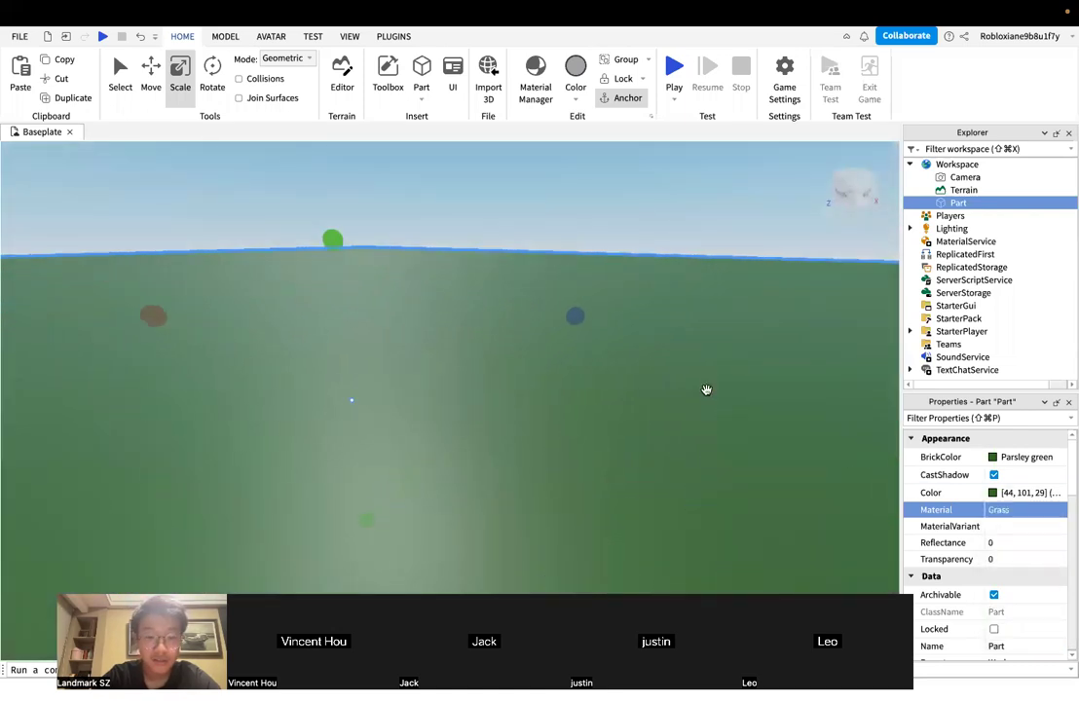
pyautogui.scroll(-4, 707, 389)
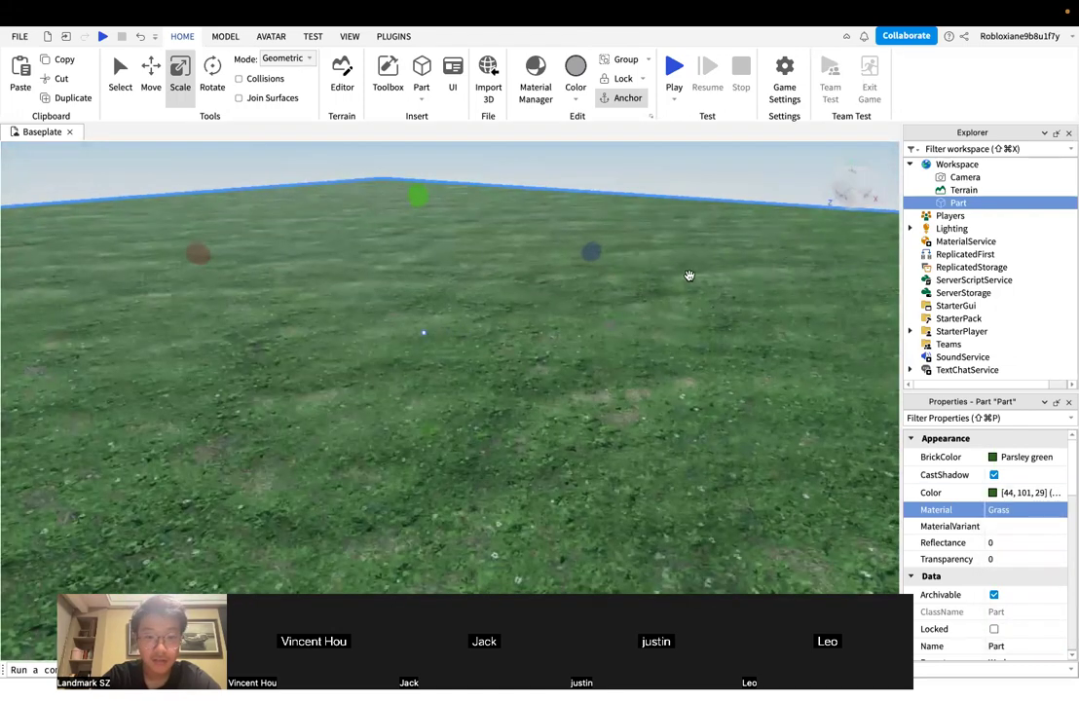
pyautogui.click(698, 188)
pyautogui.moveTo(698, 188); pyautogui.dragTo(696, 189, button='right')
pyautogui.scroll(-6, 697, 190)
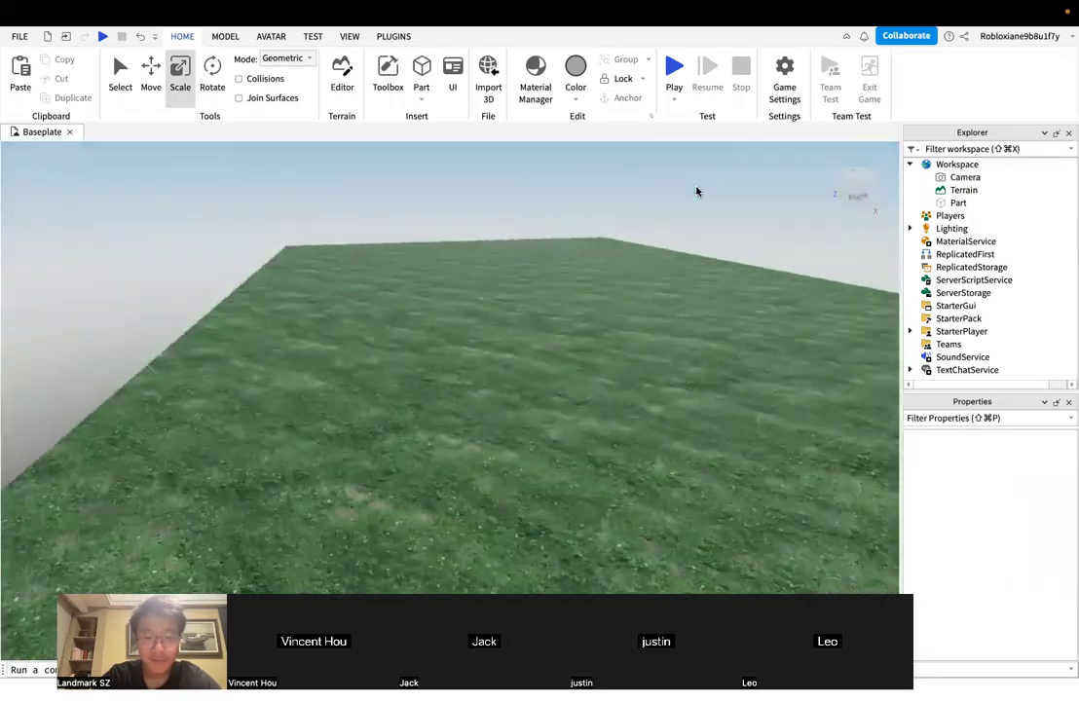
pyautogui.click(631, 373)
pyautogui.press('s')
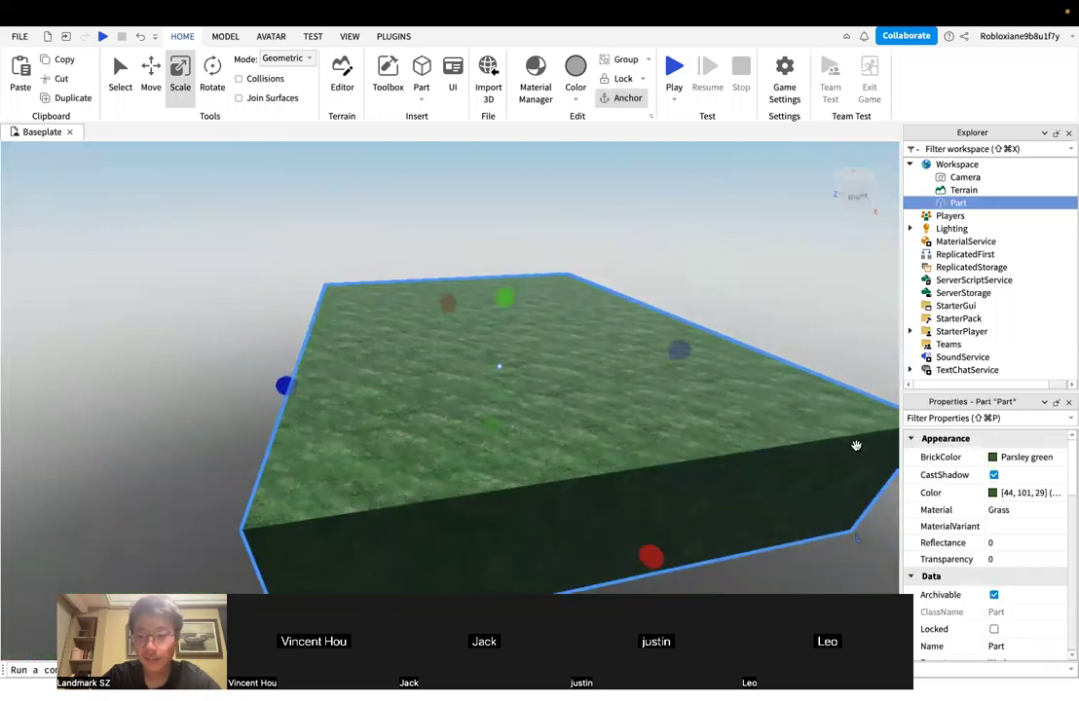
pyautogui.press('d')
pyautogui.moveTo(719, 427); pyautogui.dragTo(723, 430, button='right')
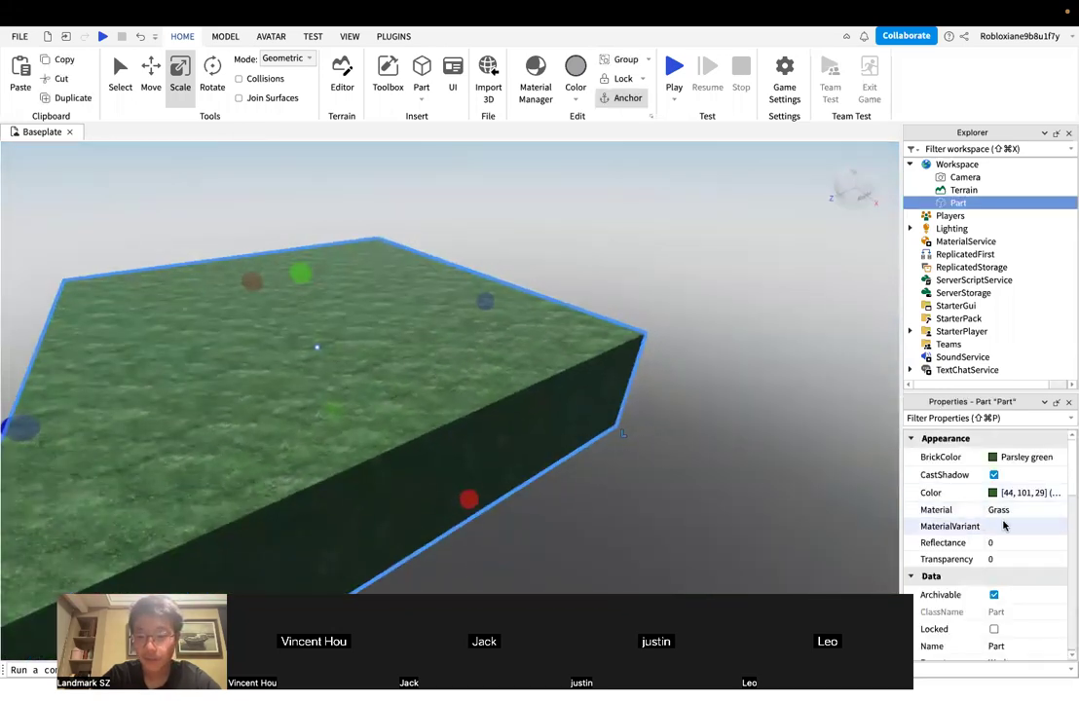
# Browse the platform's Material options and choose Grass again
pyautogui.click(1033, 510)
pyautogui.click(1060, 511)
pyautogui.click(1010, 635)
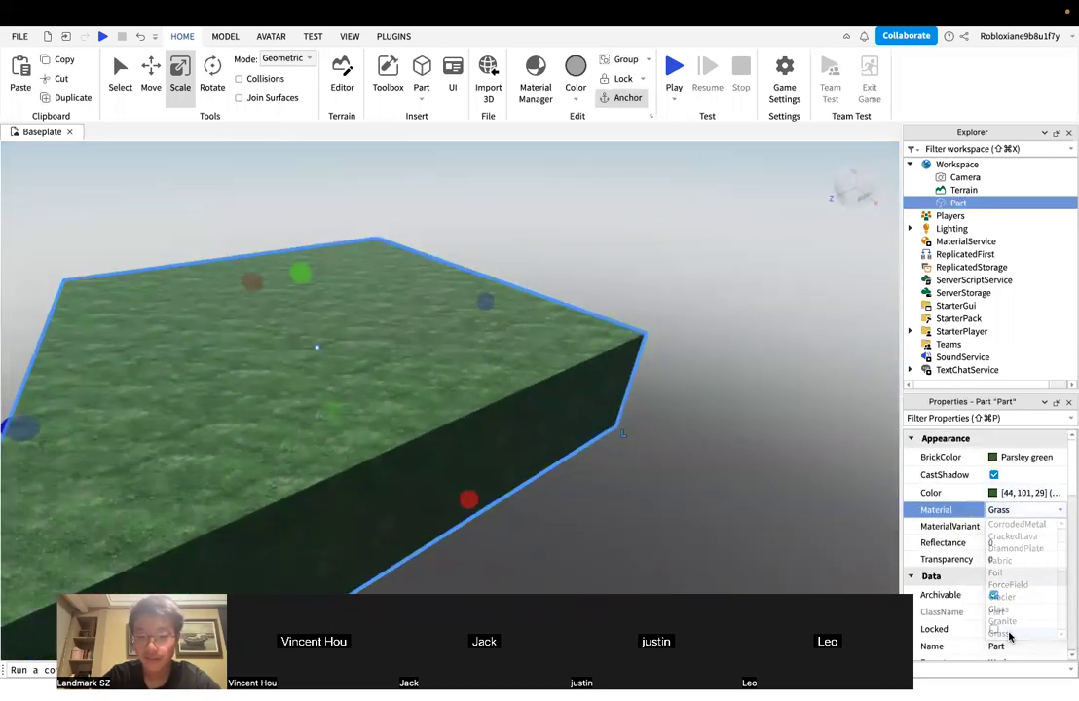
pyautogui.click(1004, 510)
pyautogui.scroll(-3, 1013, 570)
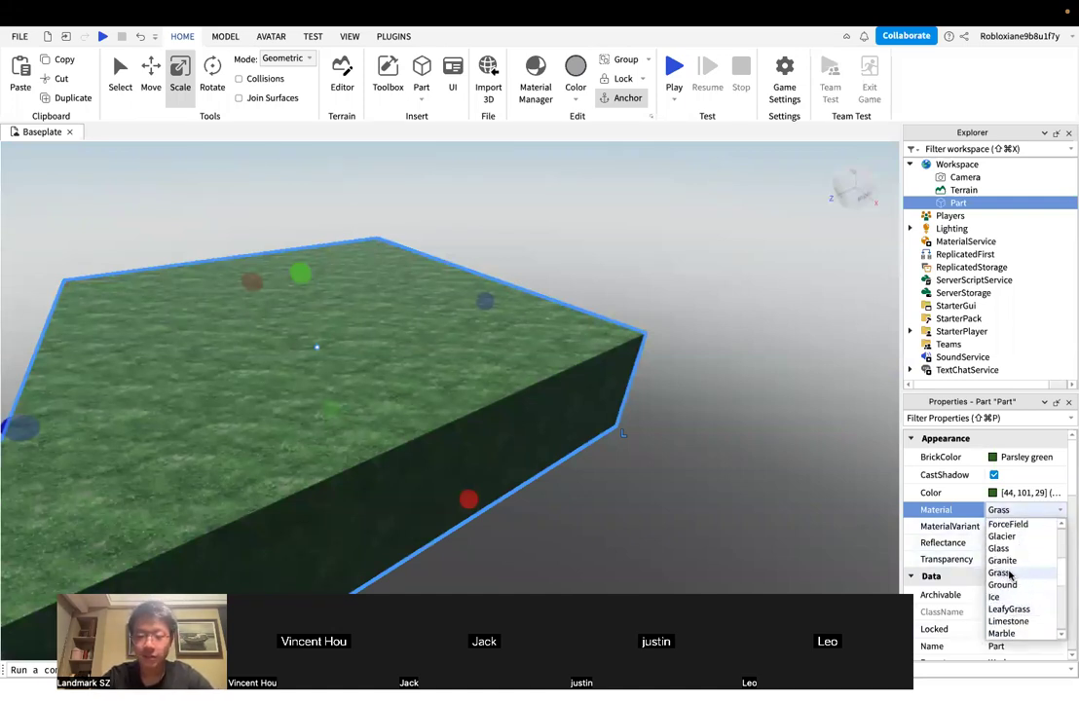
pyautogui.click(1003, 573)
# Examine the grass platform's overall shape, sides and surface from several angles, then leave it deselected
pyautogui.moveTo(682, 357); pyautogui.dragTo(679, 353, button='right')
pyautogui.click(701, 208)
pyautogui.moveTo(701, 209); pyautogui.dragTo(698, 209, button='right')
pyautogui.press('s')
pyautogui.click(524, 336)
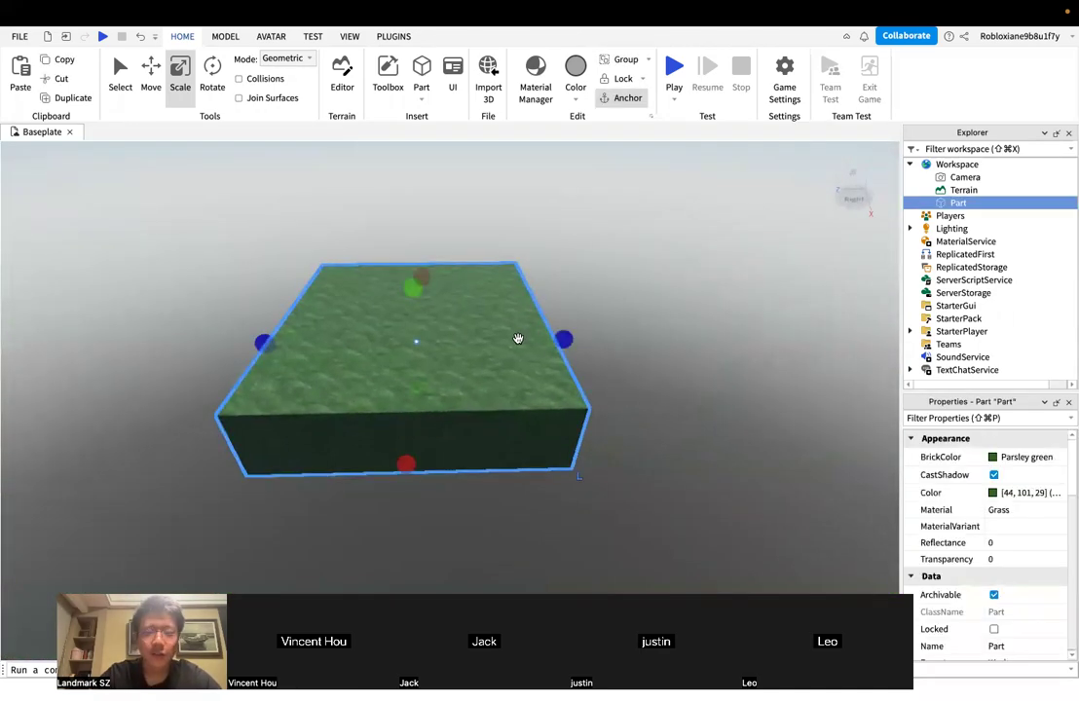
pyautogui.moveTo(531, 333); pyautogui.dragTo(532, 335, button='right')
pyautogui.press('a')
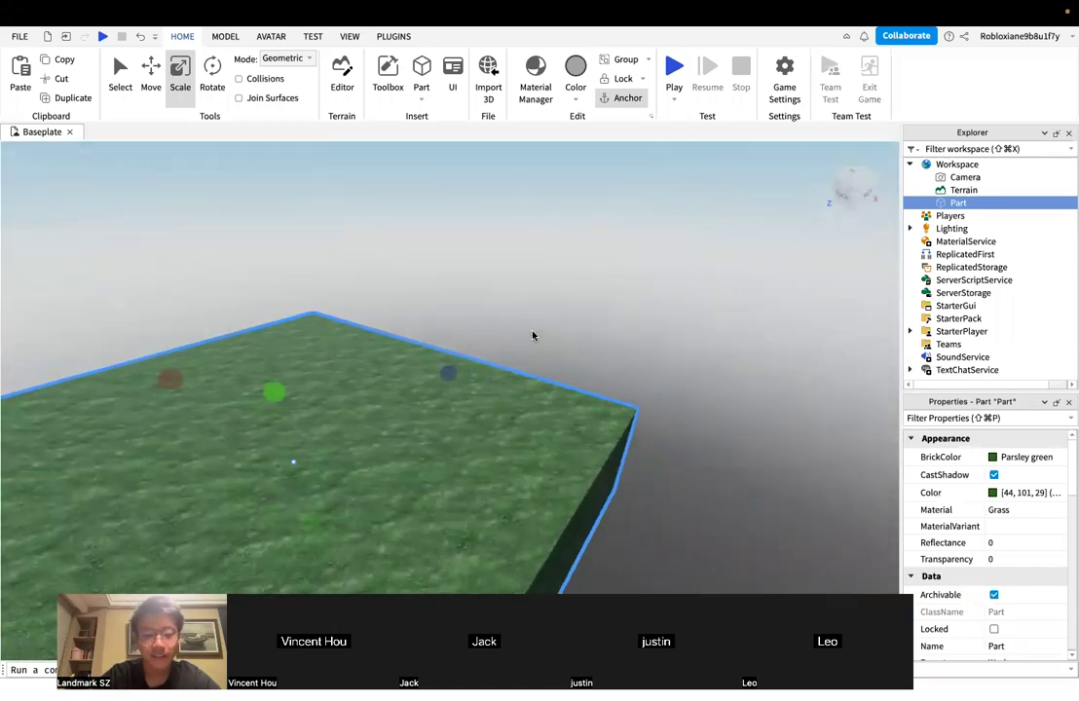
pyautogui.press('a')
pyautogui.press('s')
pyautogui.press('s')
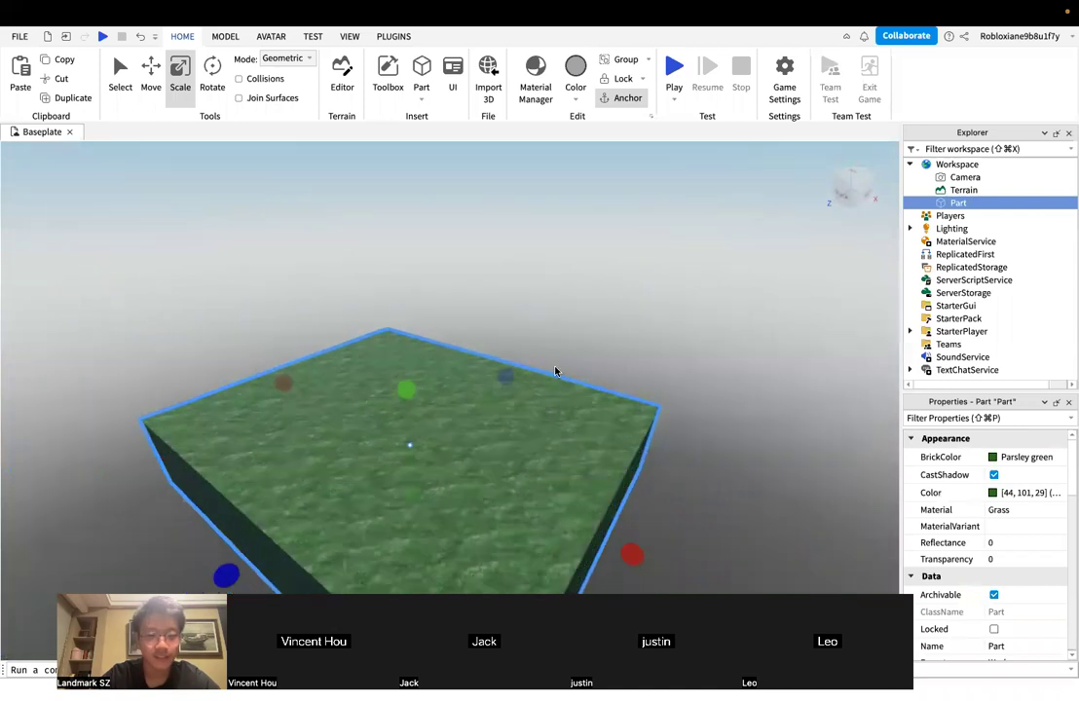
pyautogui.click(564, 363)
pyautogui.moveTo(564, 362); pyautogui.dragTo(562, 358, button='right')
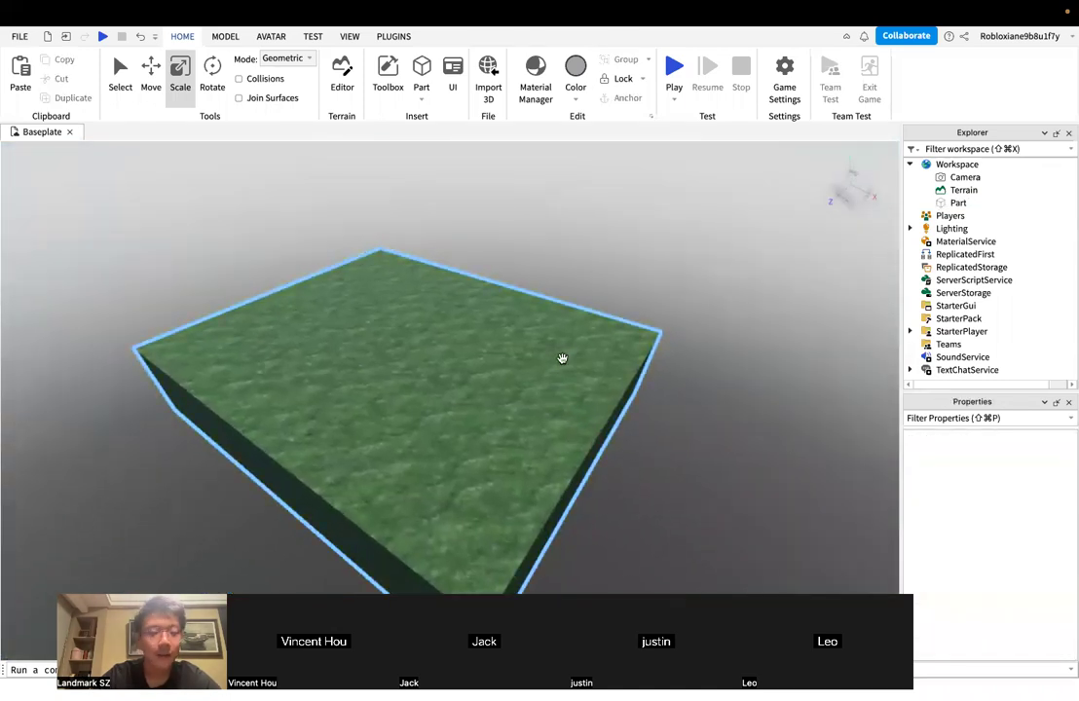
pyautogui.click(432, 319)
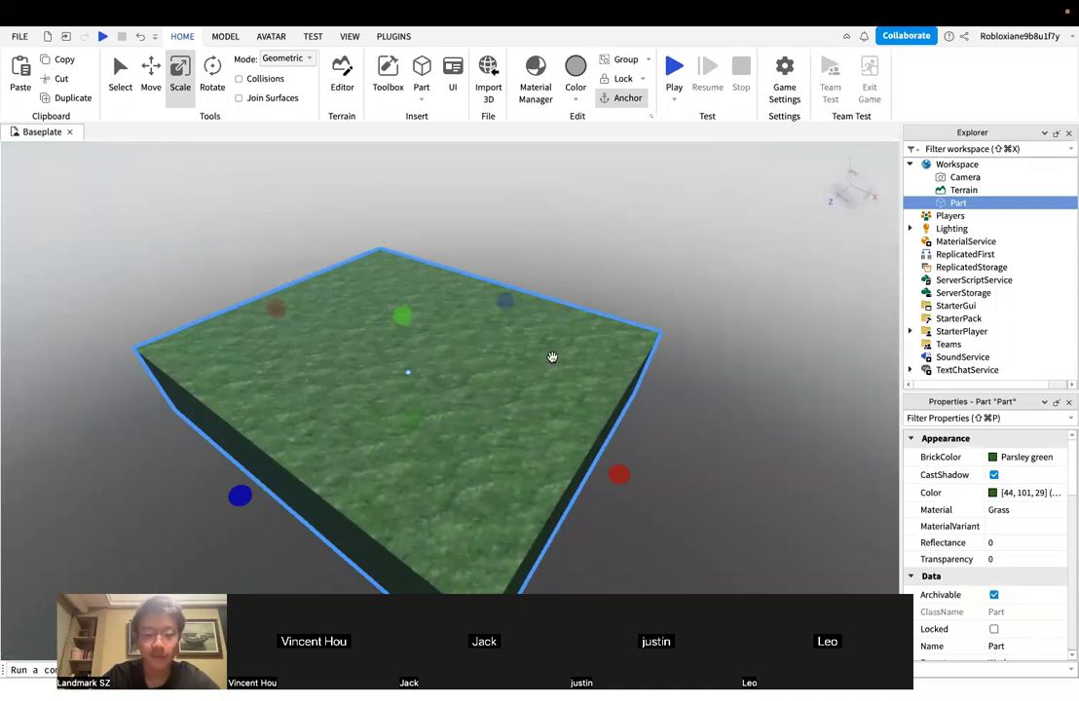
pyautogui.moveTo(639, 343); pyautogui.dragTo(639, 342, button='right')
pyautogui.press('w')
pyautogui.click(664, 262)
pyautogui.scroll(-8, 645, 371)
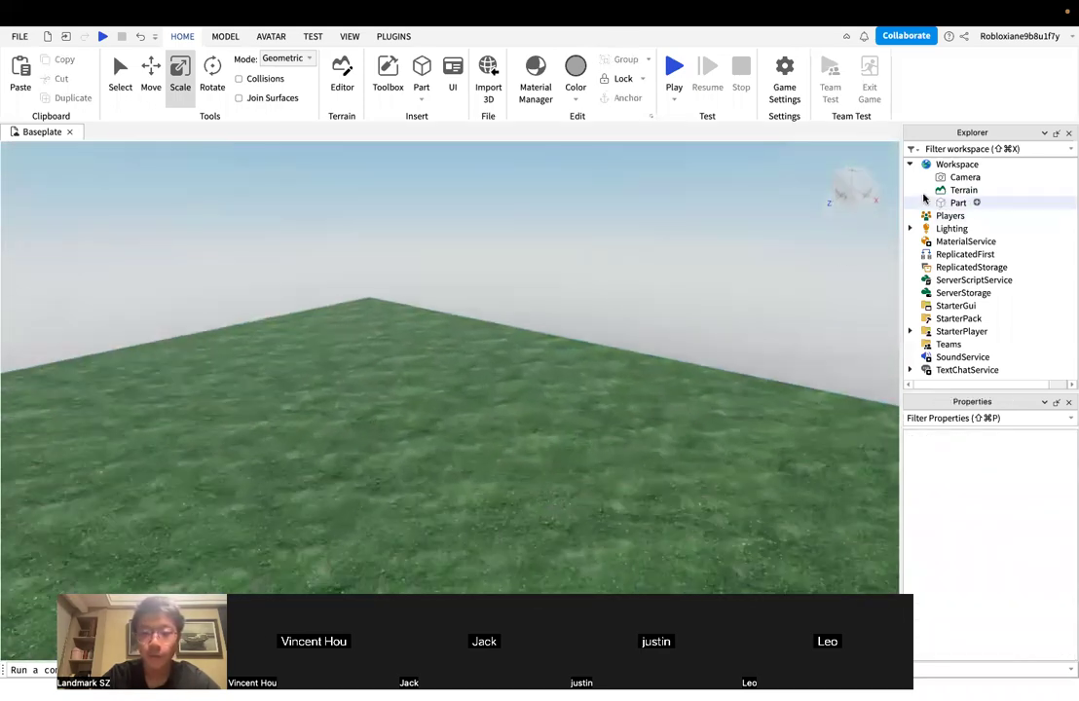
# Insert a SpawnLocation into the Workspace and select it on the grass platform
pyautogui.click(957, 165)
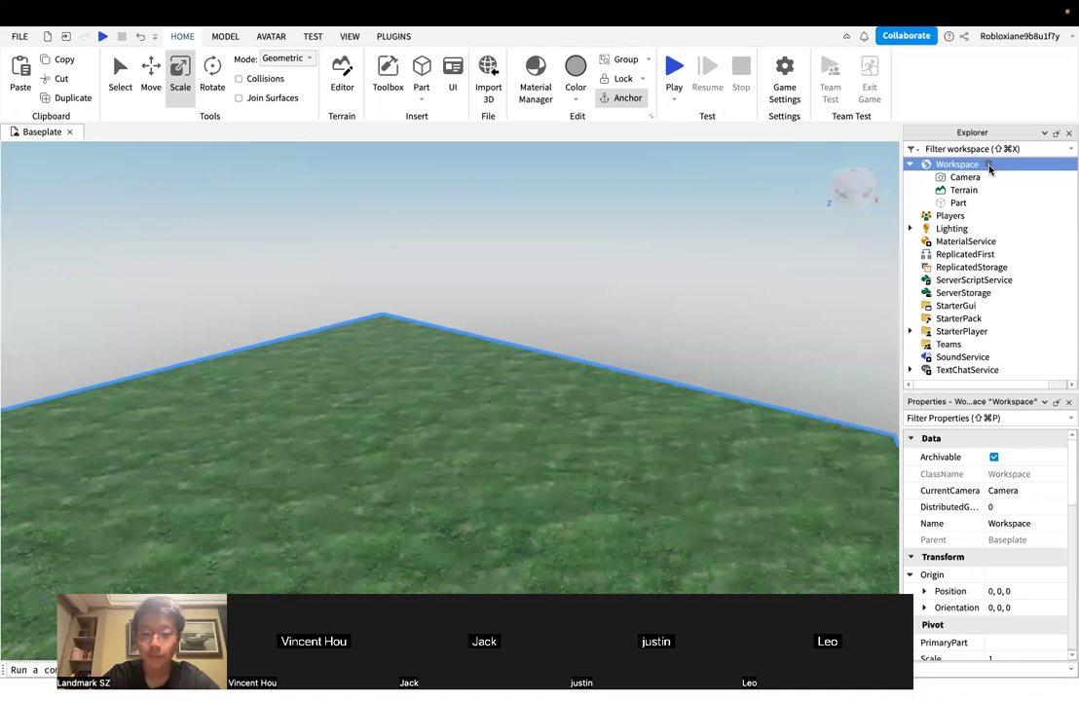
pyautogui.click(989, 164)
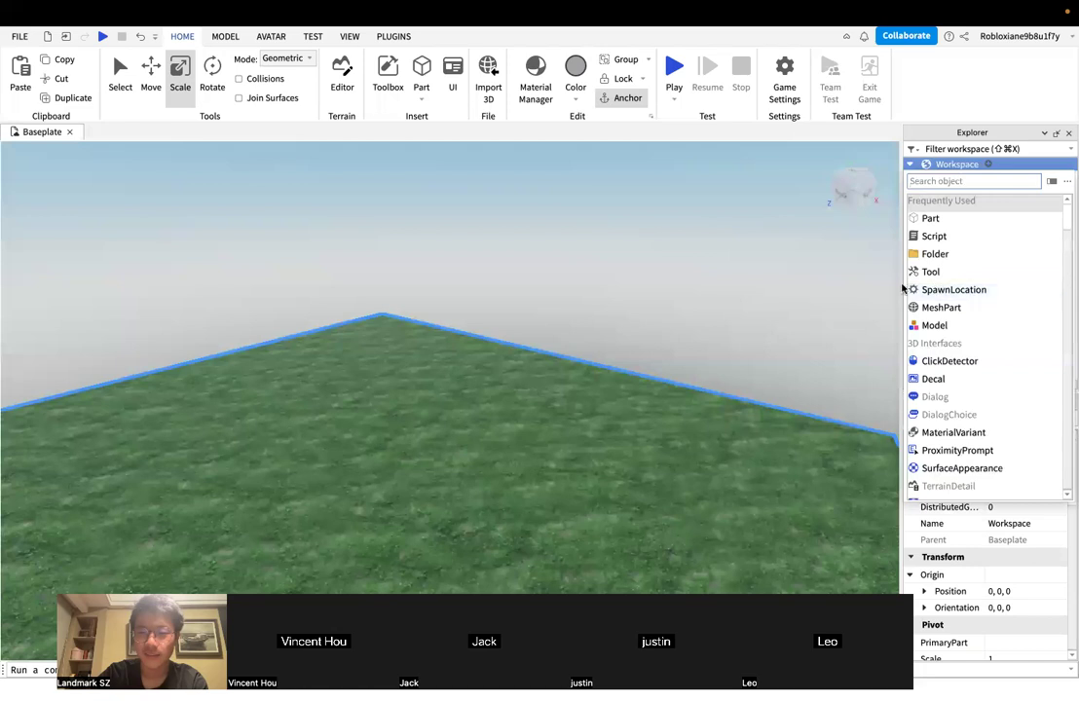
pyautogui.click(979, 297)
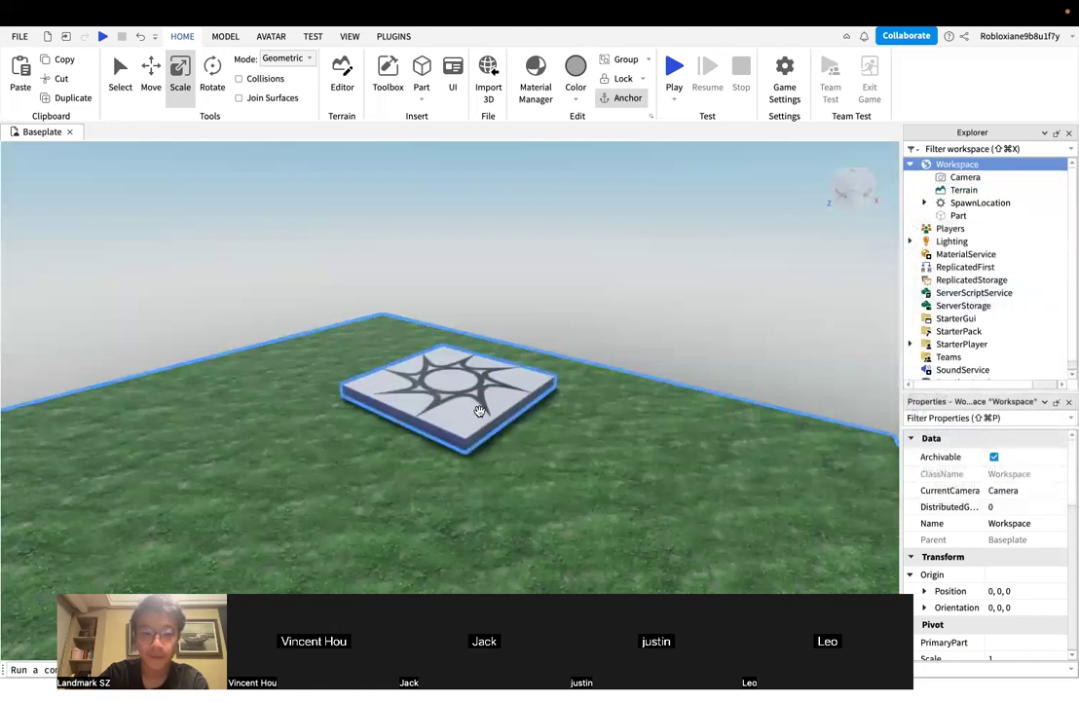
pyautogui.click(472, 376)
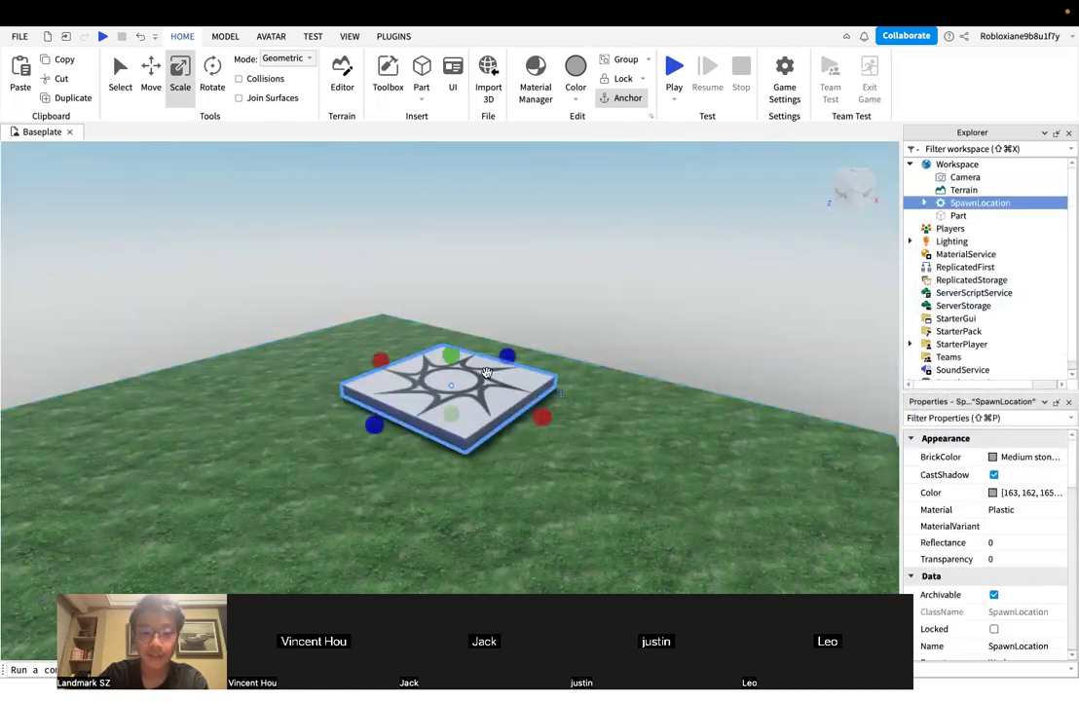
# Examine how the spawn pad sits on the grass platform
pyautogui.click(612, 338)
pyautogui.scroll(5, 635, 357)
pyautogui.scroll(-5, 635, 357)
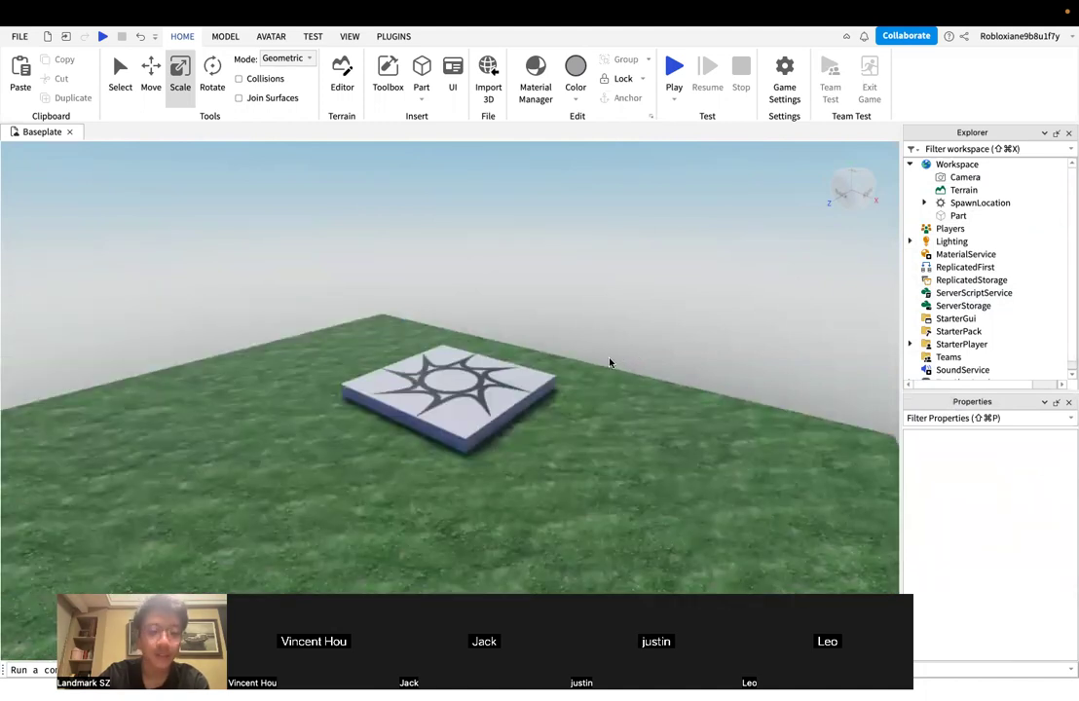
pyautogui.click(451, 409)
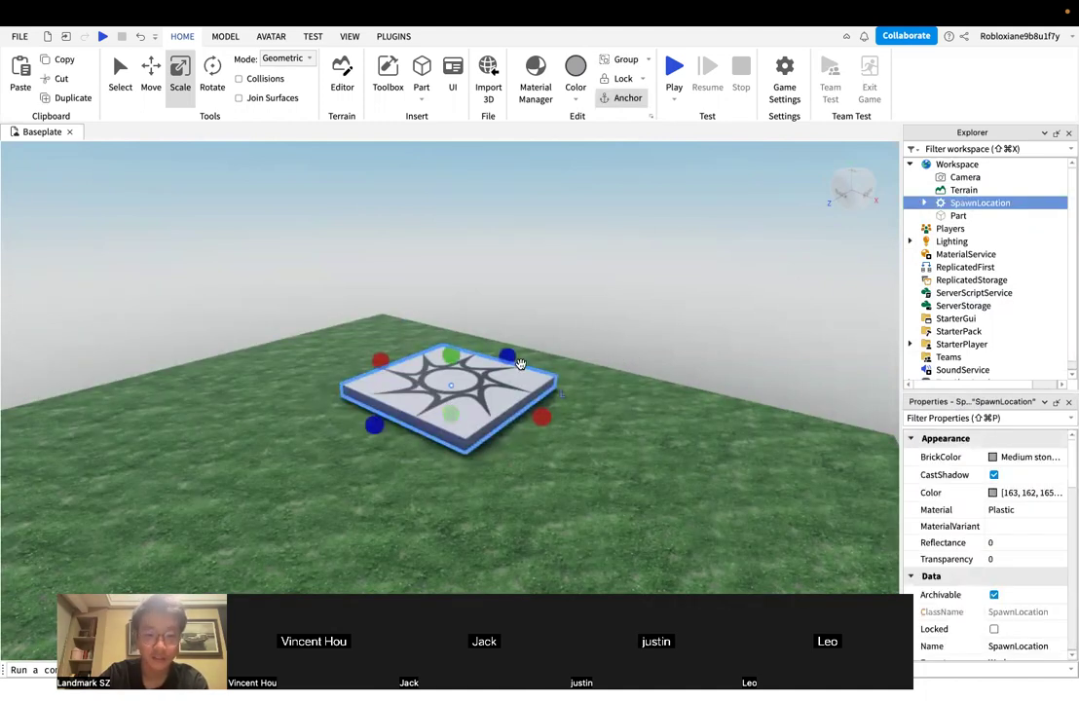
pyautogui.click(619, 345)
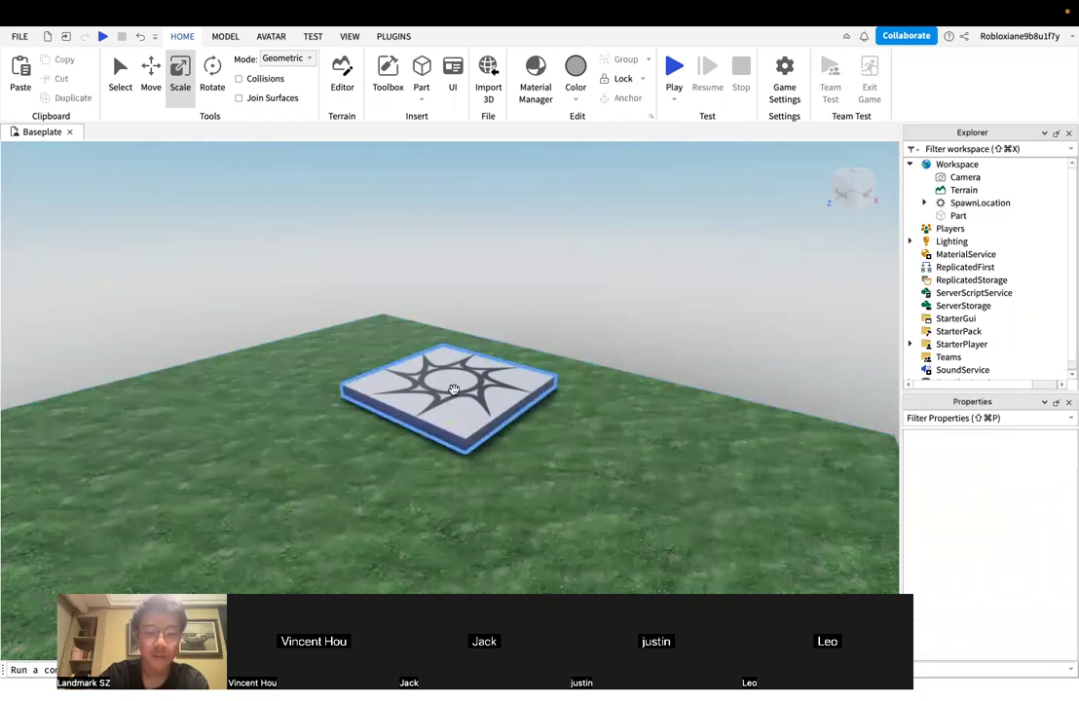
pyautogui.moveTo(692, 345); pyautogui.dragTo(693, 343, button='right')
pyautogui.scroll(-4, 693, 343)
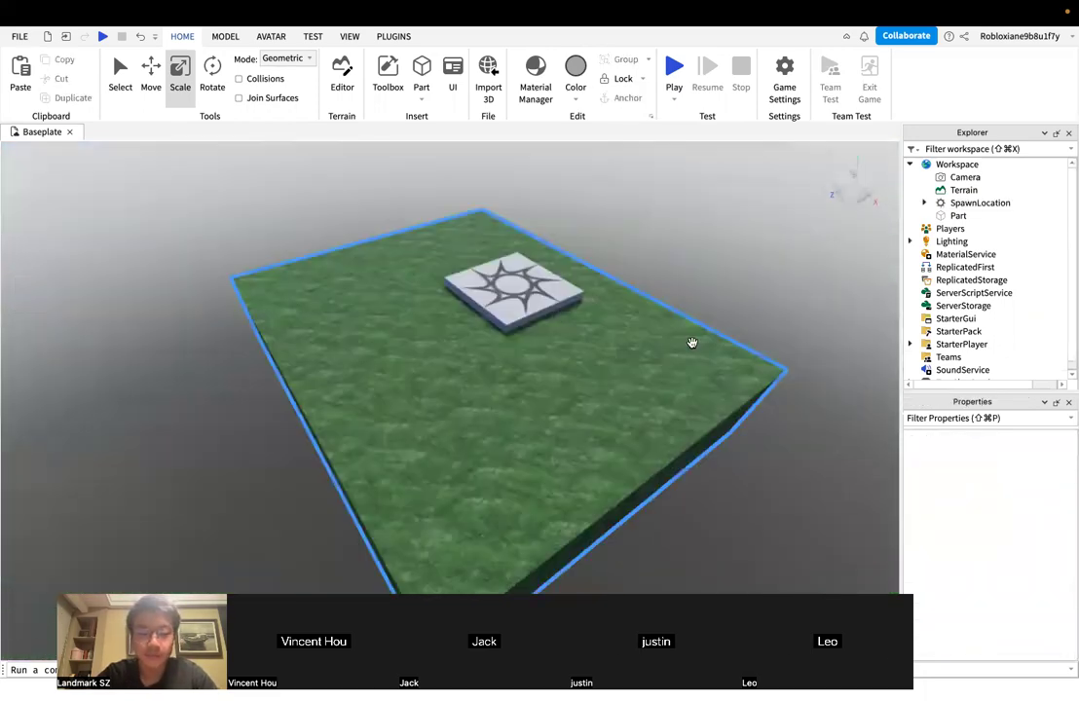
# Select the grass platform and check its Anchored property
pyautogui.click(692, 343)
pyautogui.scroll(3, 682, 333)
pyautogui.scroll(-5, 947, 542)
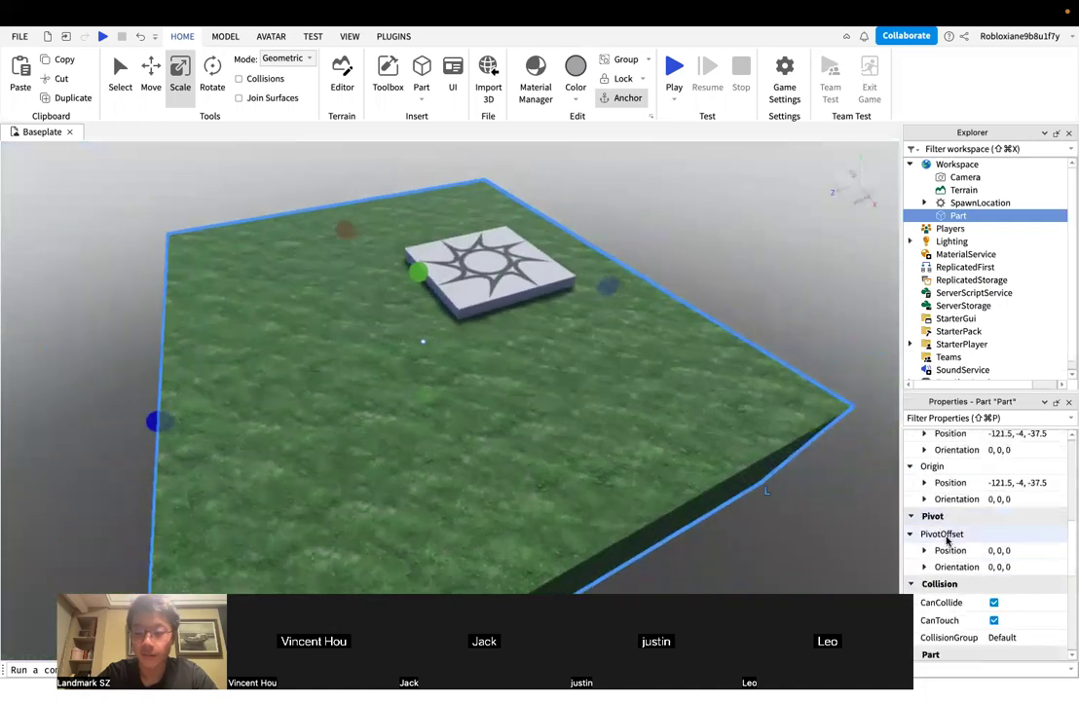
pyautogui.scroll(-5, 947, 541)
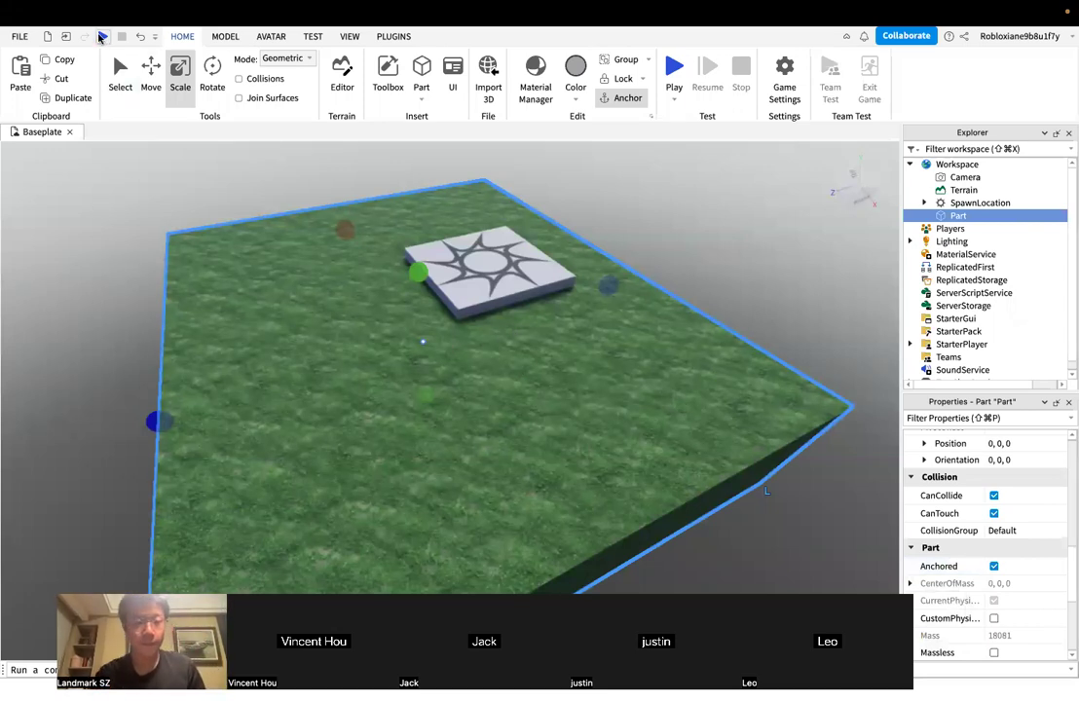
# Start a playtest and make the character walk and jump around the spawn pad
pyautogui.click(677, 69)
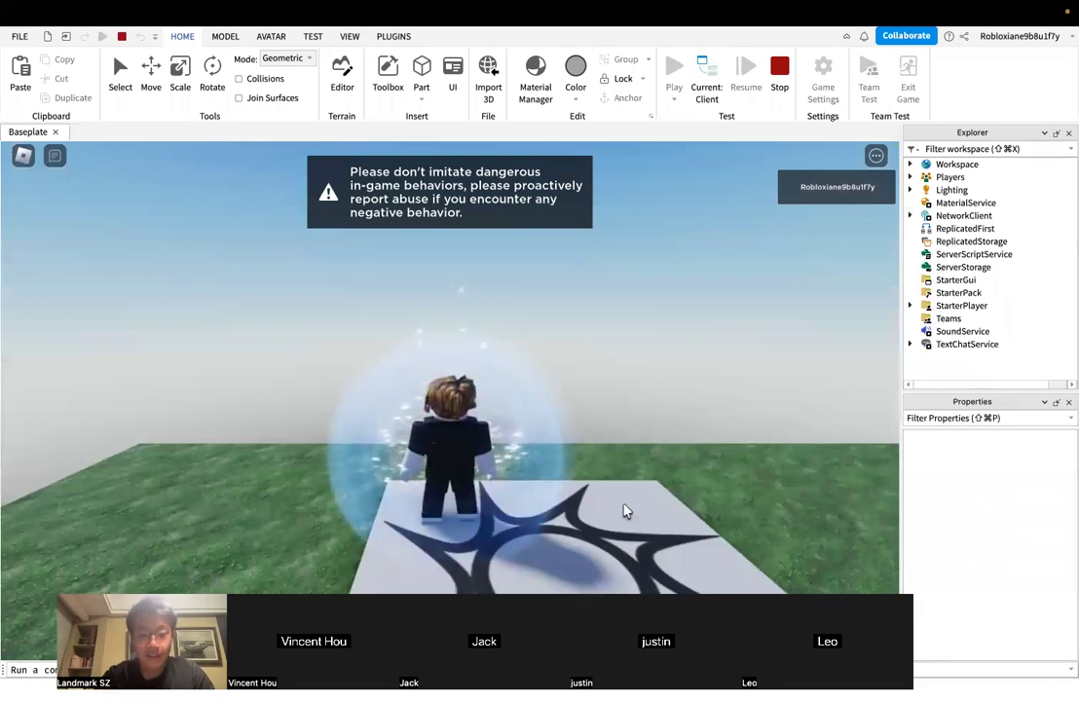
pyautogui.press('s')
pyautogui.moveTo(491, 451); pyautogui.dragTo(491, 451, button='right')
pyautogui.press('w')
pyautogui.press('d')
pyautogui.press('s')
pyautogui.press('a')
pyautogui.press('space')
pyautogui.press('w')
pyautogui.press('d')
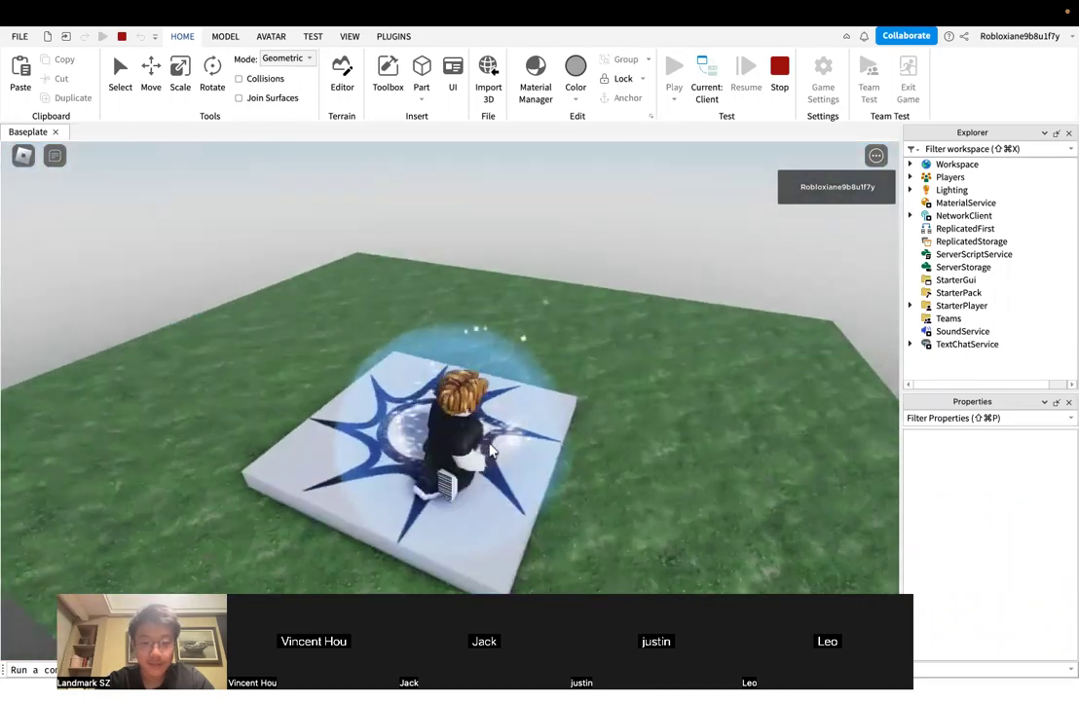
# Walk the character around the spawn pad and off the grass platform to test respawning
pyautogui.press('a')
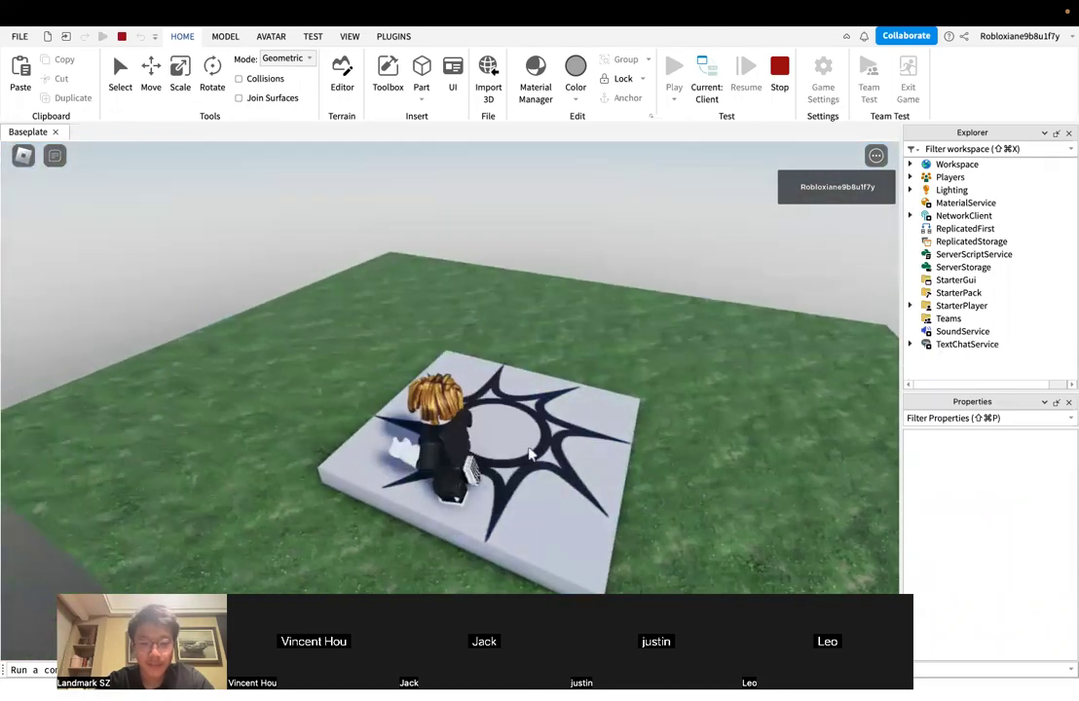
pyautogui.press('w')
pyautogui.press('d')
pyautogui.press('a')
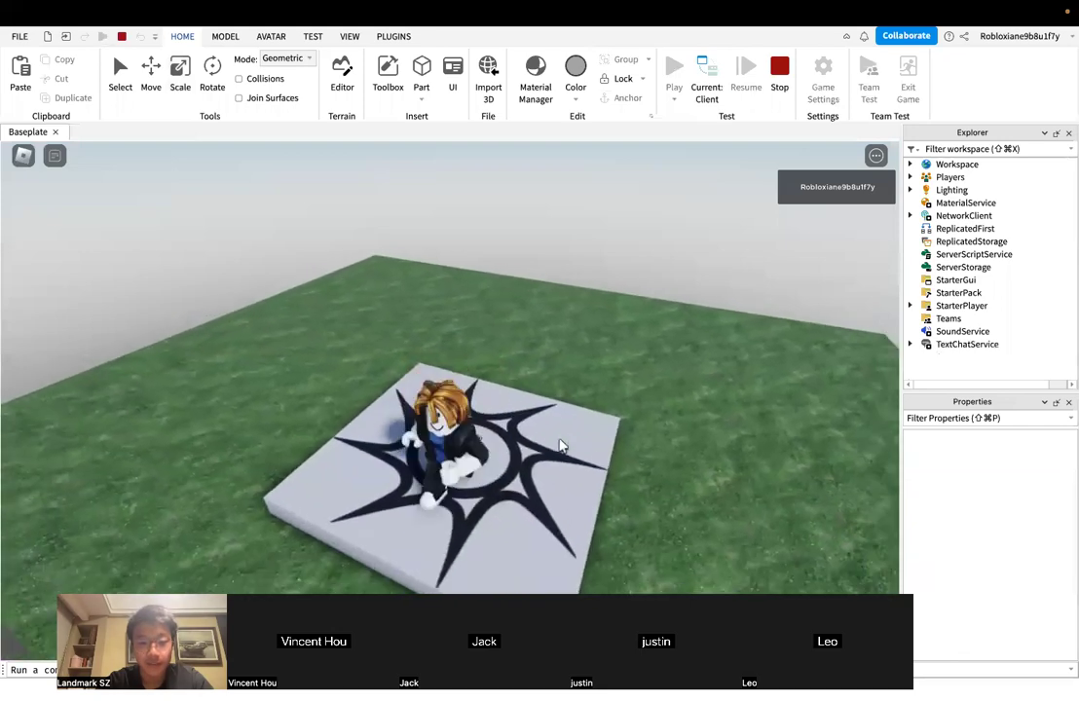
pyautogui.press('d')
pyautogui.press('a')
pyautogui.press('d')
pyautogui.moveTo(560, 446); pyautogui.dragTo(560, 446, button='right')
pyautogui.press('s')
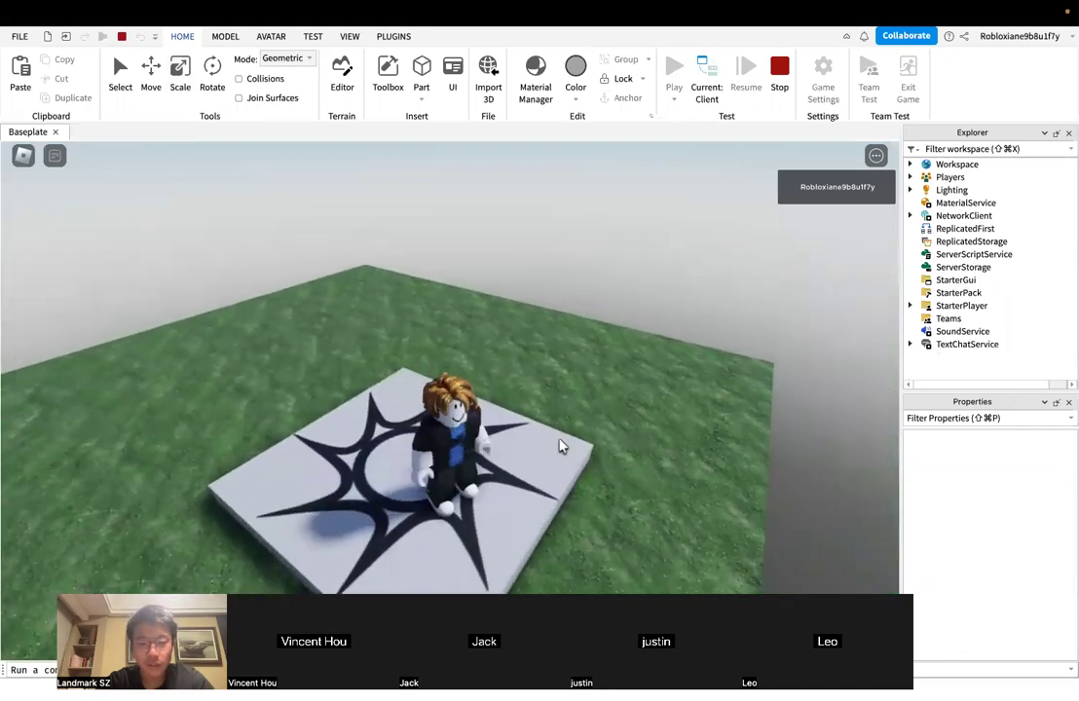
pyautogui.press('a')
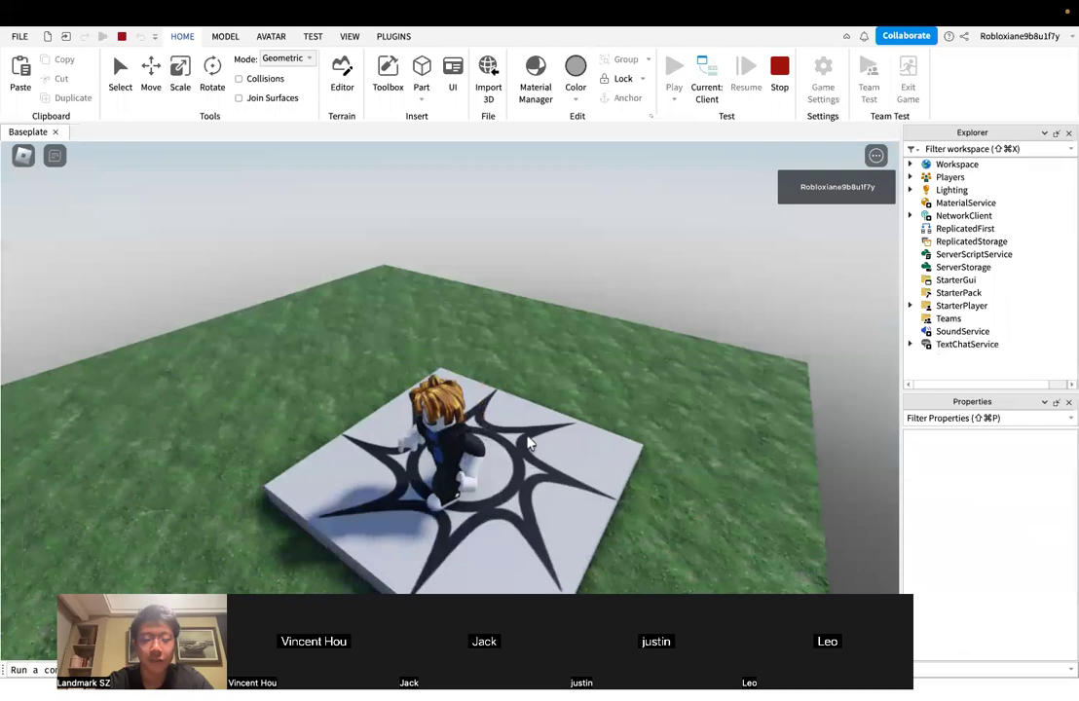
pyautogui.press('d')
pyautogui.press('w')
pyautogui.press('s')
pyautogui.press('a')
pyautogui.moveTo(525, 440); pyautogui.dragTo(524, 445, button='right')
pyautogui.press('d')
pyautogui.press('s')
pyautogui.press('w')
pyautogui.press('a')
pyautogui.press('w')
pyautogui.press('a')
pyautogui.press('s')
pyautogui.press('w')
pyautogui.press('w')
pyautogui.press('a')
pyautogui.press('w')
pyautogui.press('w')
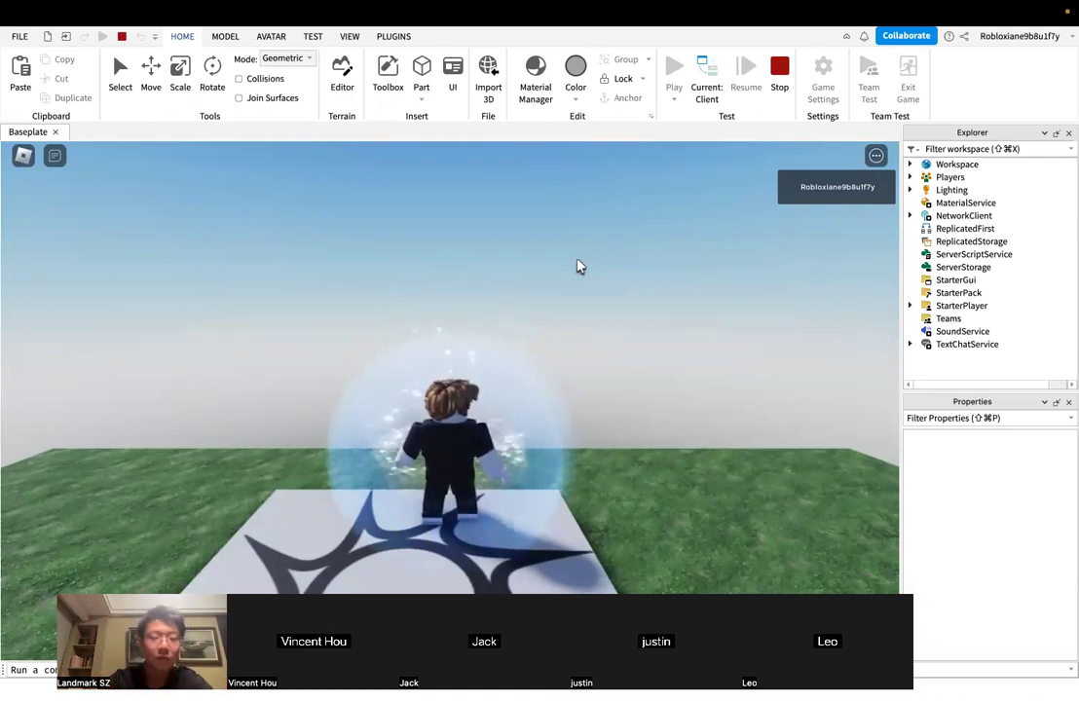
# Make the character walk and jump around on the spawn pad in the running playtest
pyautogui.moveTo(498, 402); pyautogui.dragTo(498, 403, button='right')
pyautogui.press('w')
pyautogui.press('a')
pyautogui.press('space')
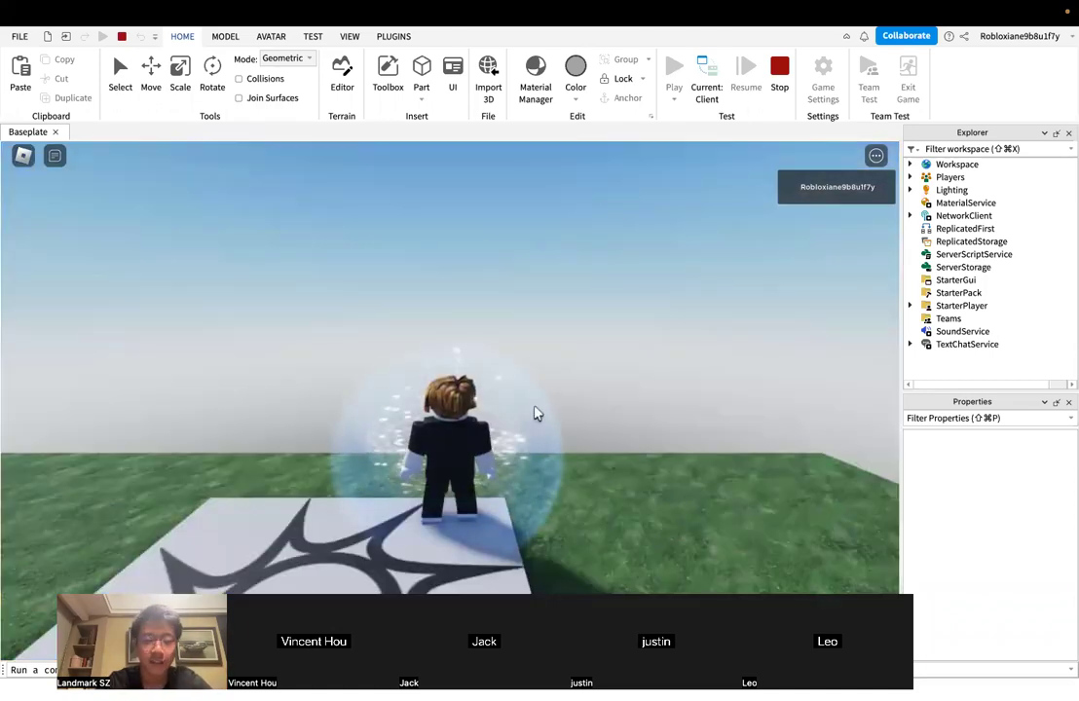
pyautogui.moveTo(535, 414); pyautogui.dragTo(535, 414, button='right')
pyautogui.press('w')
pyautogui.press('d')
pyautogui.press('w')
pyautogui.press('space')
pyautogui.press('s')
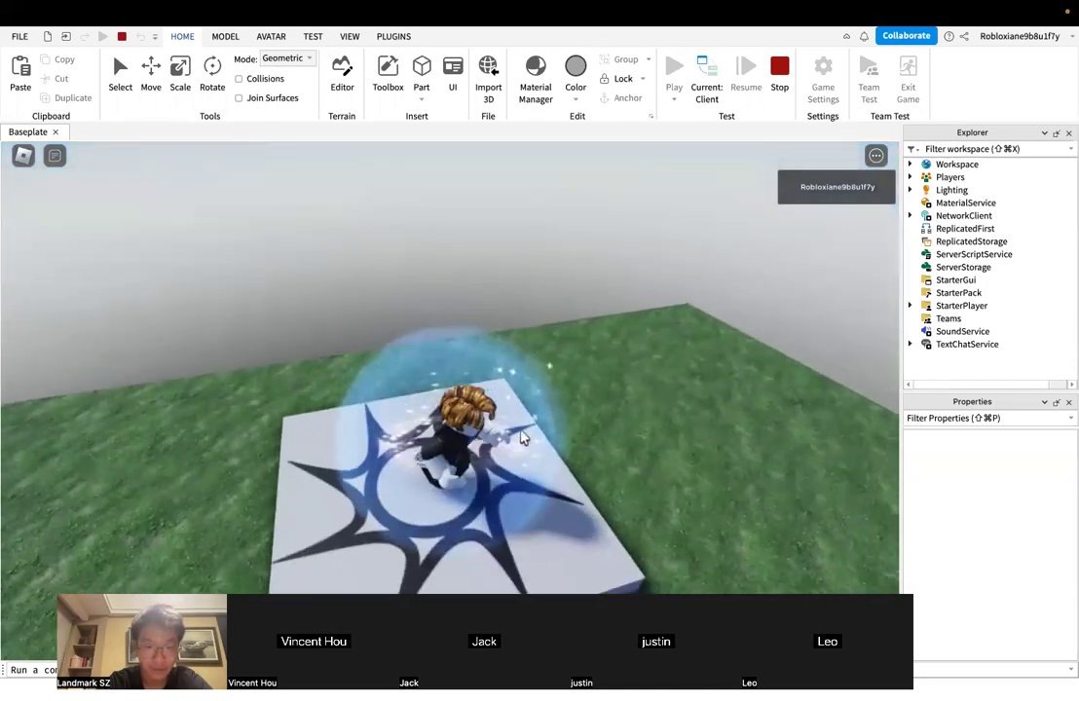
# Walk the character down from the spawn pad and around the grass beside it
pyautogui.press('d')
pyautogui.press('a')
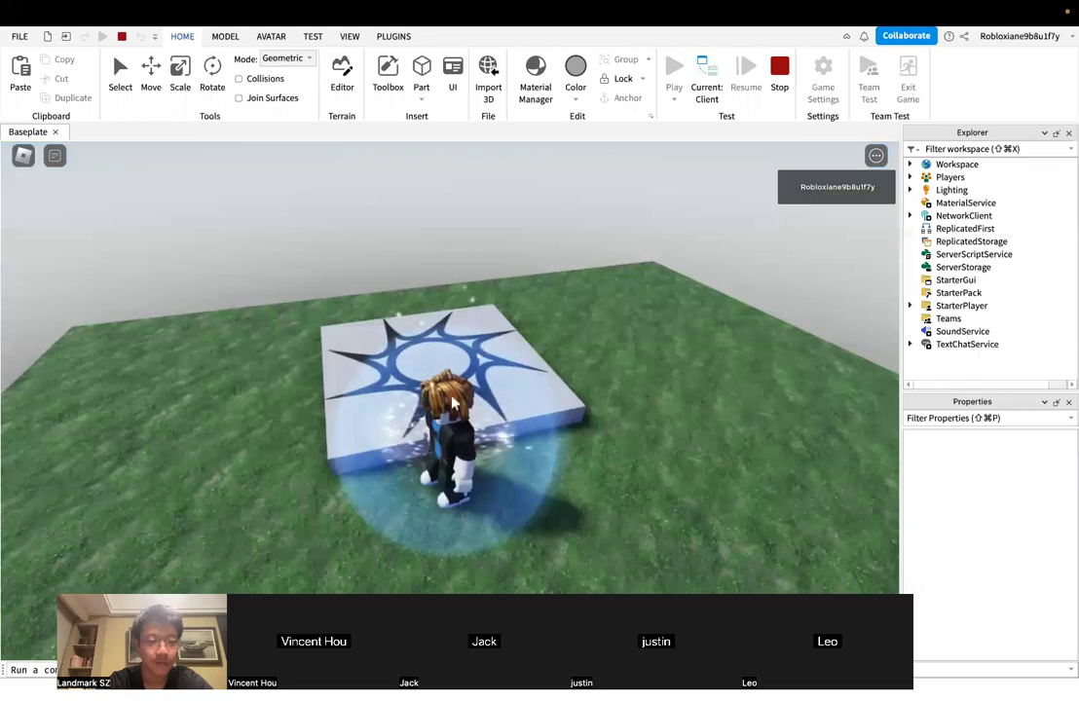
pyautogui.press('a')
pyautogui.press('w')
pyautogui.press('s')
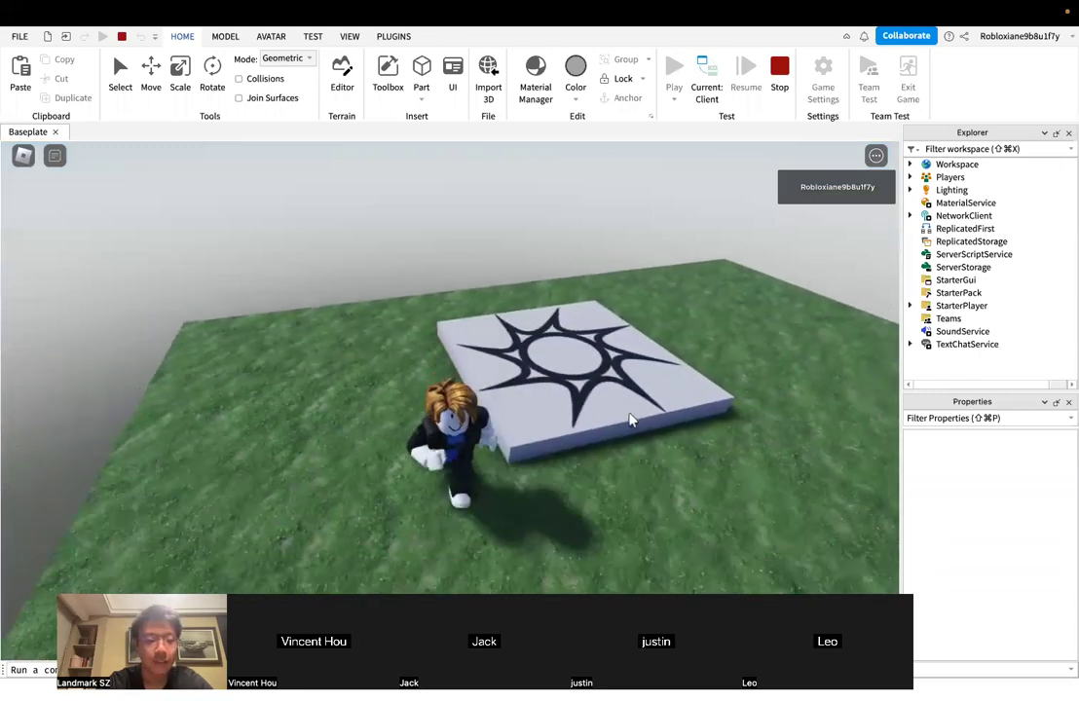
pyautogui.press('d')
pyautogui.press('w')
pyautogui.press('s')
pyautogui.press('a')
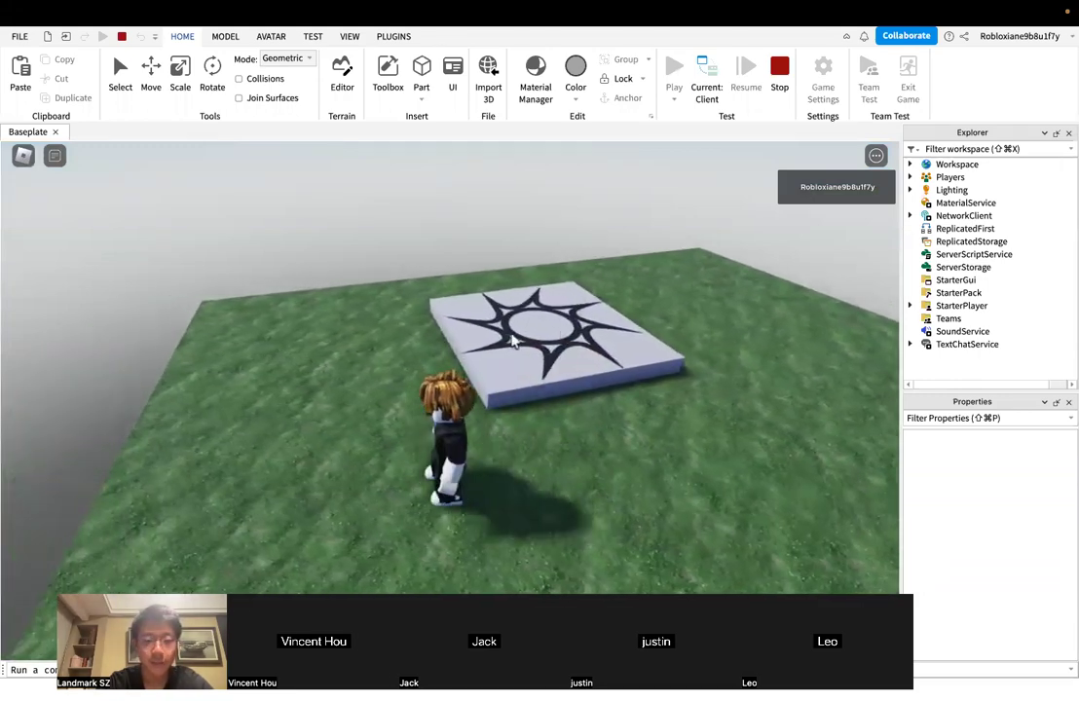
# Run the character over the spawn pad and off the platform edge to test respawning, and end the playtest
pyautogui.press('w')
pyautogui.press('space')
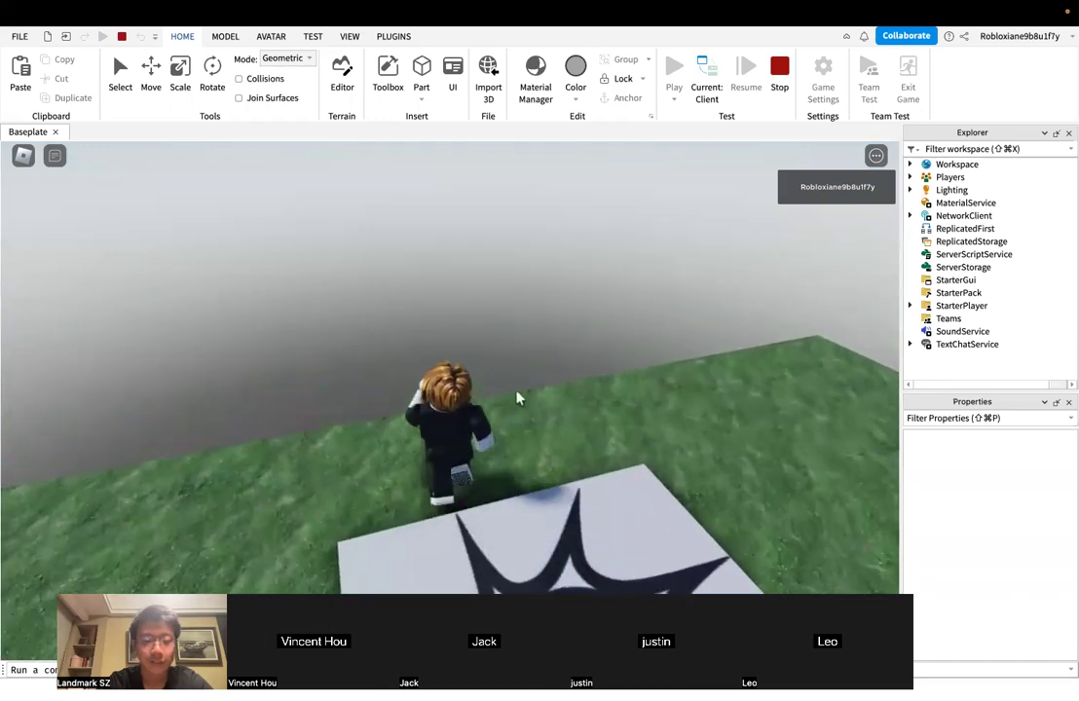
pyautogui.moveTo(519, 397); pyautogui.dragTo(482, 407, button='right')
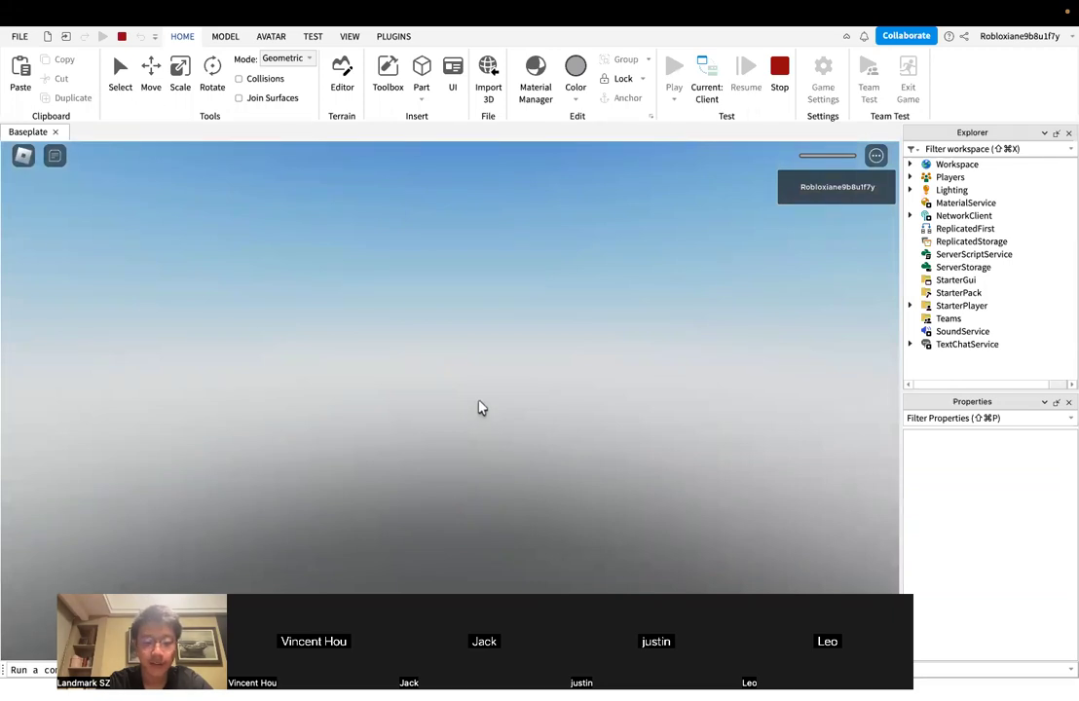
pyautogui.moveTo(479, 401); pyautogui.dragTo(479, 401, button='right')
pyautogui.press('s')
pyautogui.press('w')
pyautogui.press('s')
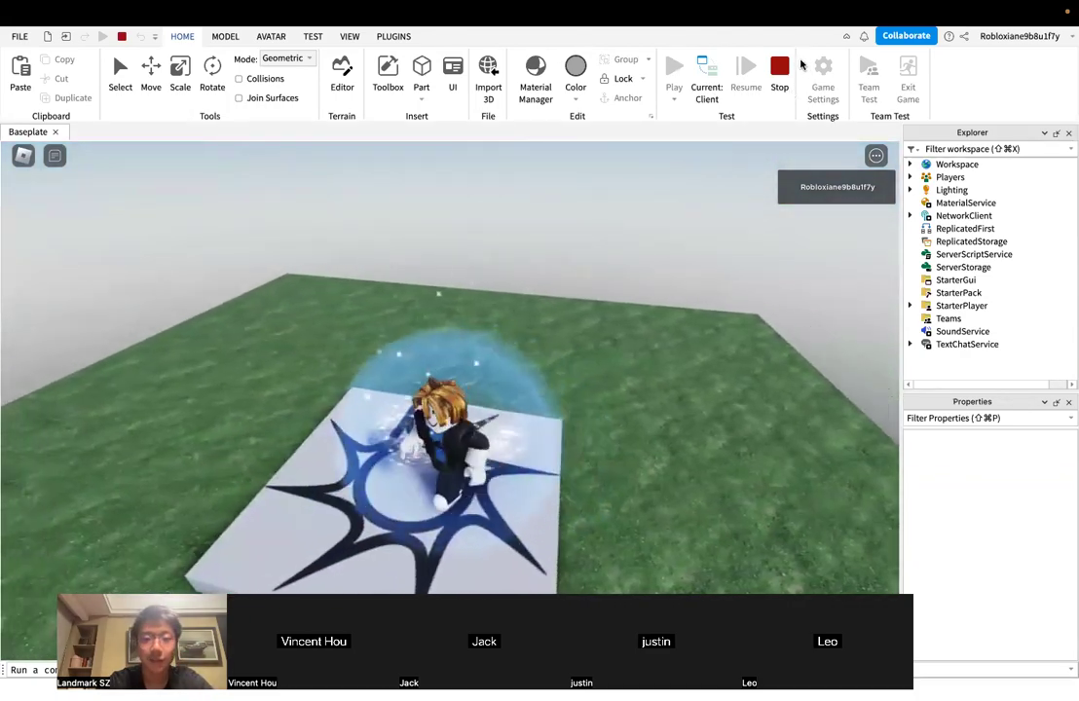
pyautogui.press('w')
pyautogui.press('s')
pyautogui.press('a')
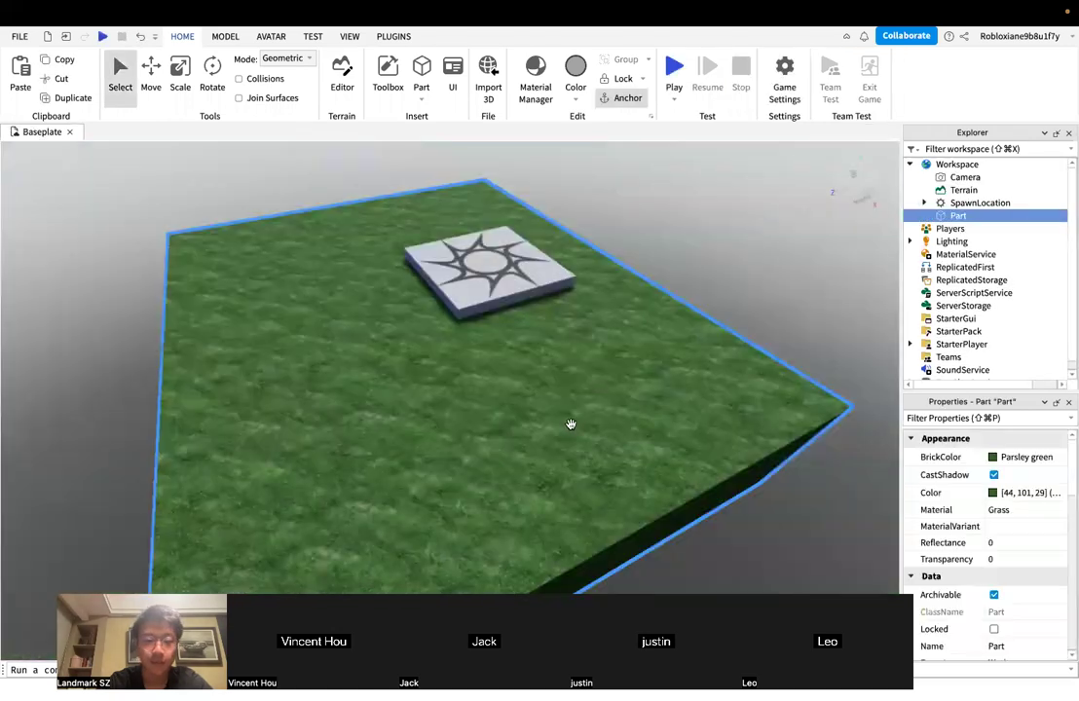
# Select the grass platform and examine it with its spawn pad from several angles
pyautogui.moveTo(543, 411); pyautogui.dragTo(571, 373, button='right')
pyautogui.click(657, 376)
pyautogui.scroll(-3, 573, 375)
pyautogui.scroll(3, 573, 376)
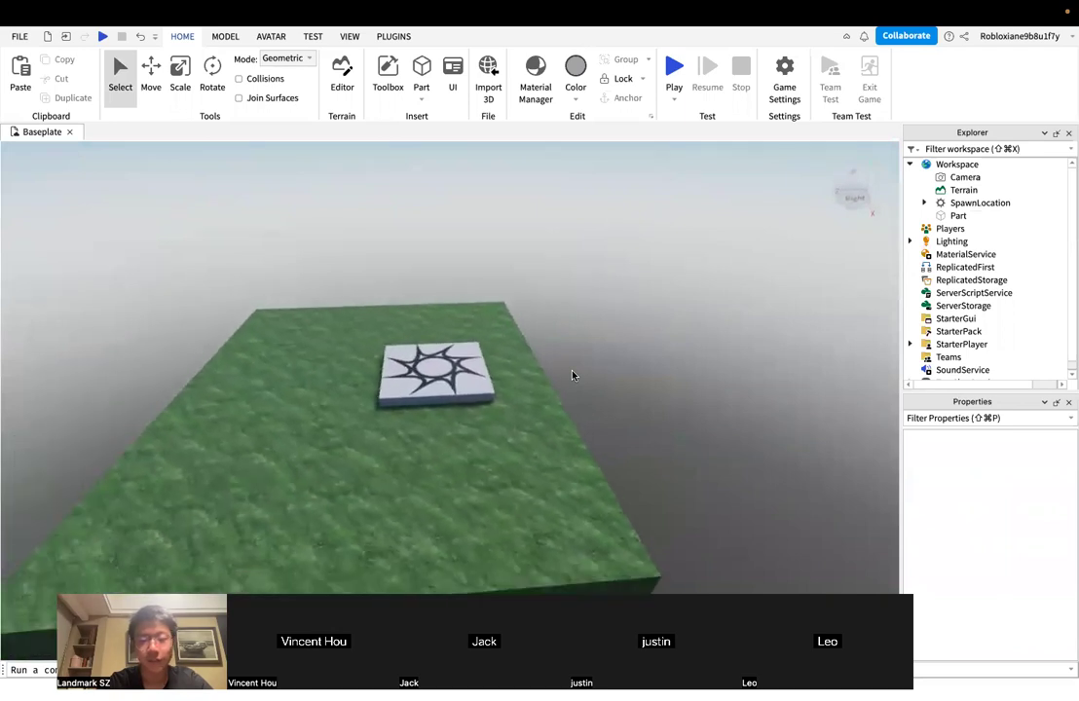
pyautogui.click(509, 423)
pyautogui.moveTo(508, 424); pyautogui.dragTo(427, 395, button='right')
pyautogui.press('w')
pyautogui.press('s')
pyautogui.press('d')
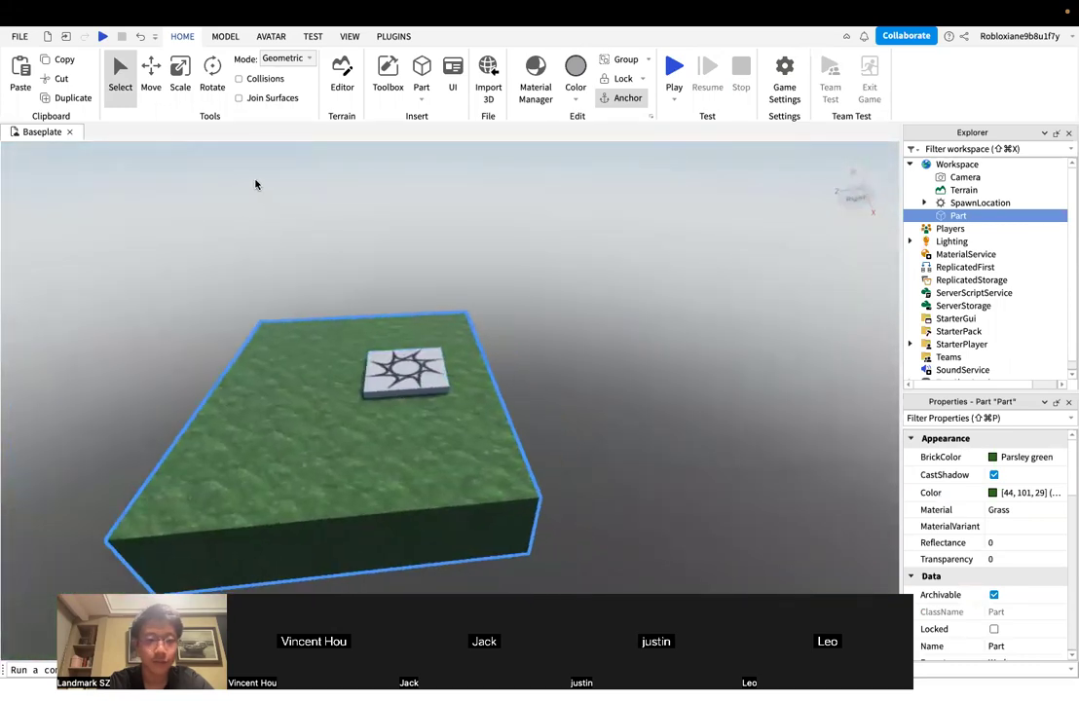
pyautogui.click(422, 70)
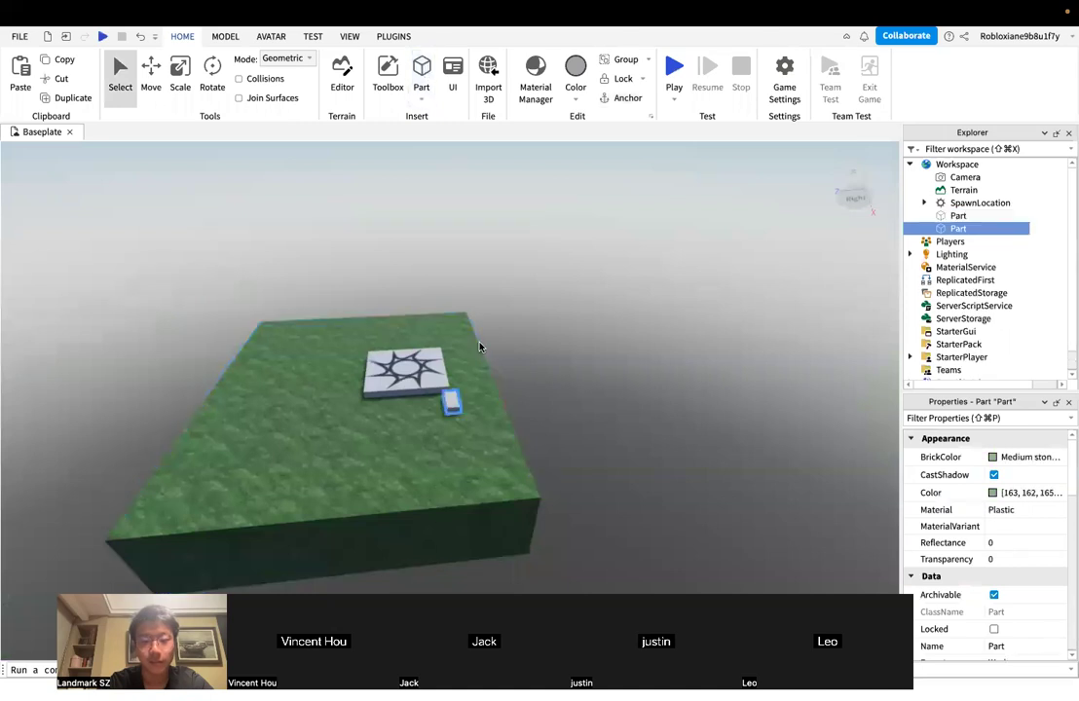
pyautogui.click(463, 402)
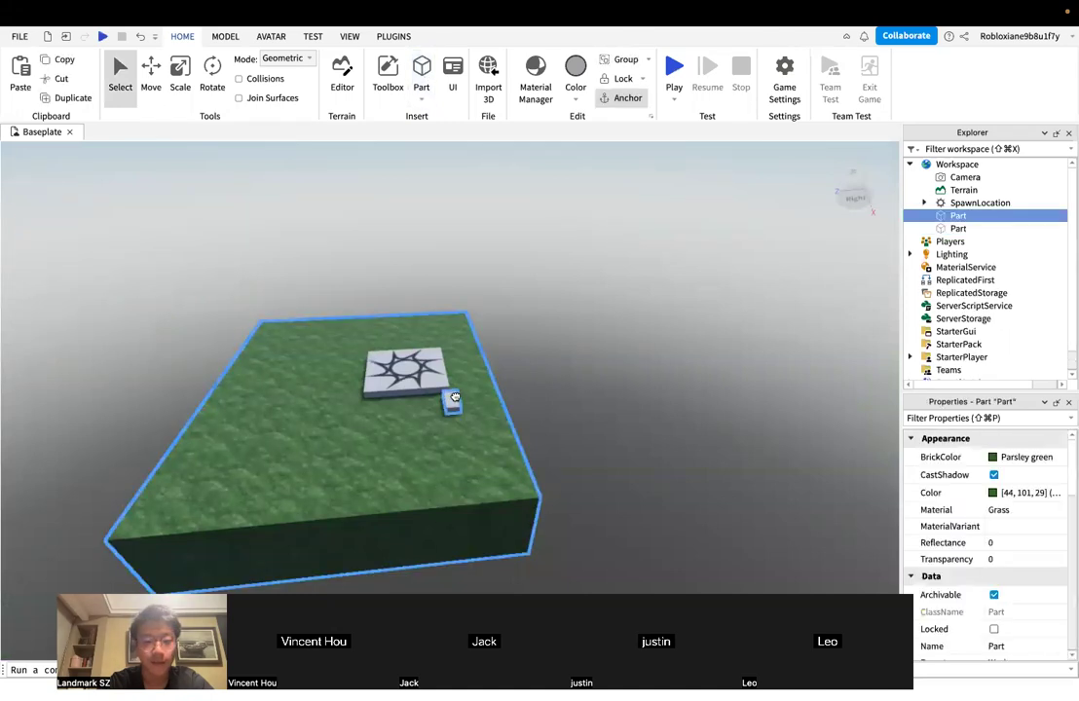
pyautogui.click(450, 405)
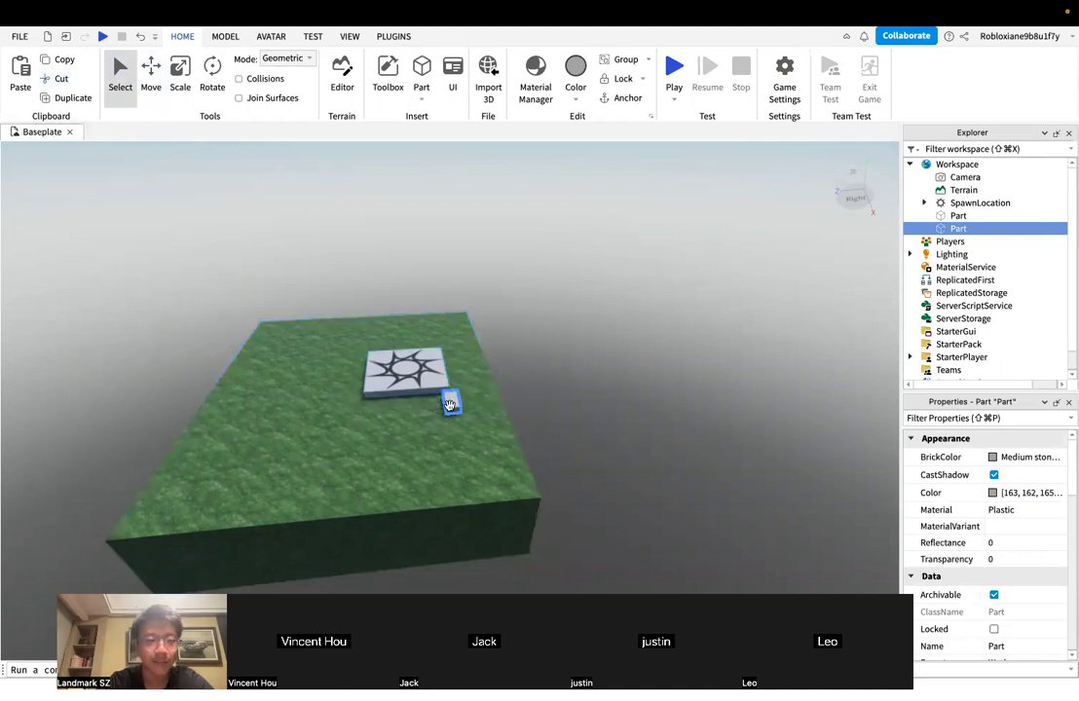
pyautogui.click(57, 78)
# Duplicate the grass platform and select the copy in the workspace hierarchy
pyautogui.click(491, 465)
pyautogui.moveTo(572, 450); pyautogui.dragTo(571, 446, button='right')
pyautogui.press('w')
pyautogui.press('s')
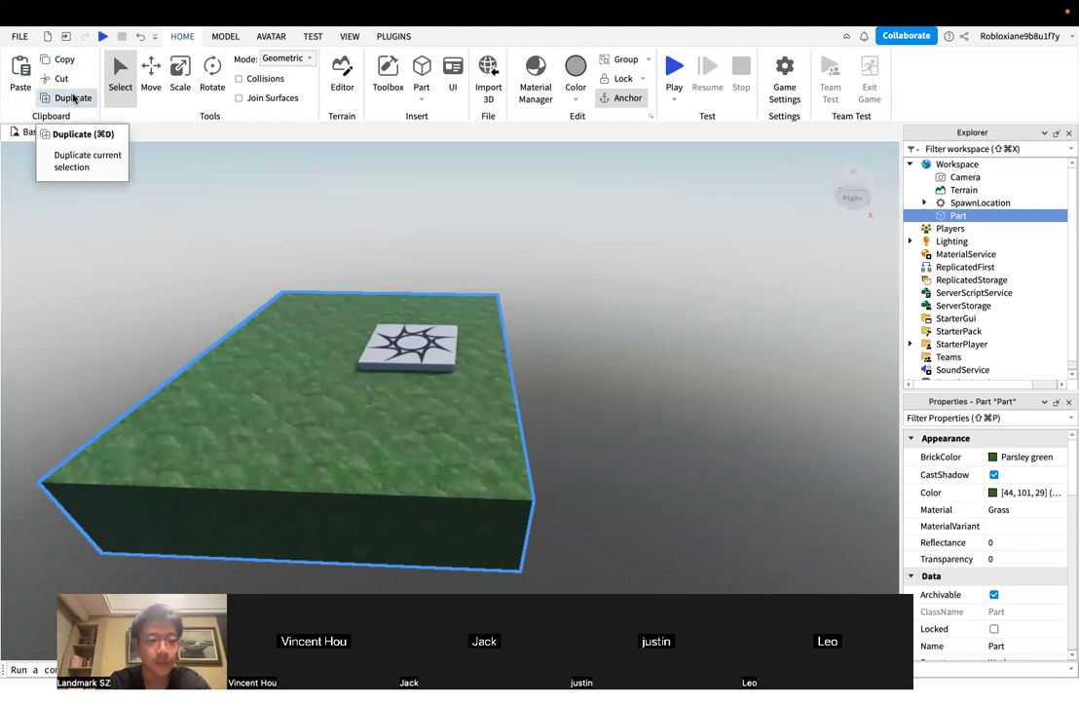
pyautogui.click(73, 98)
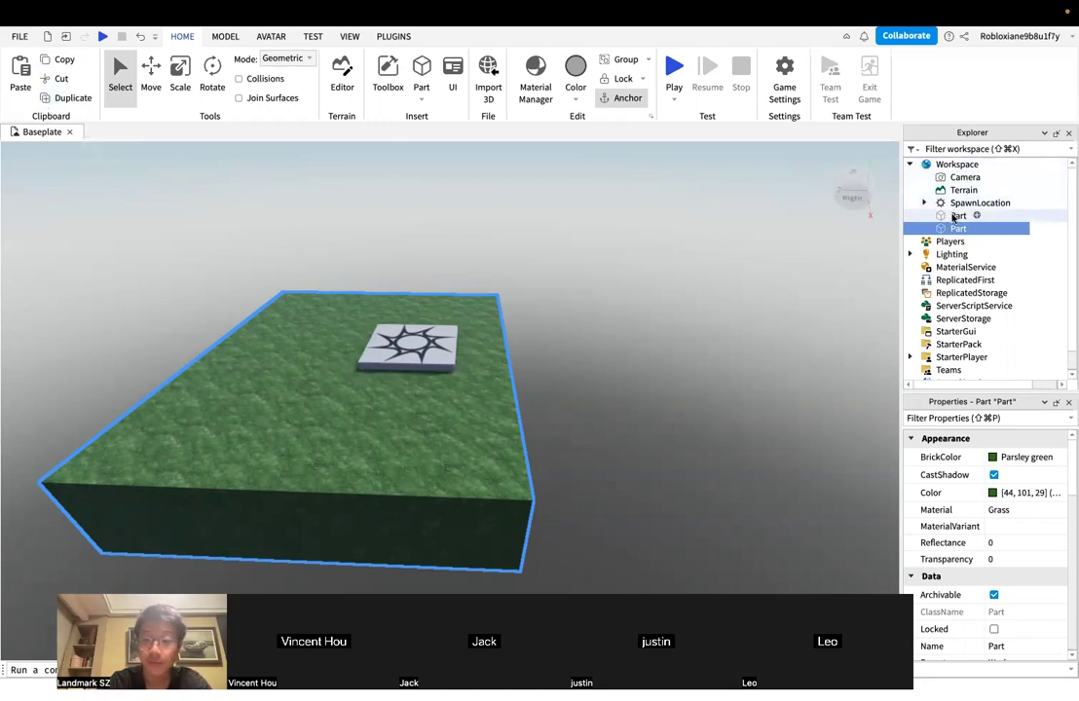
pyautogui.click(954, 216)
pyautogui.click(954, 229)
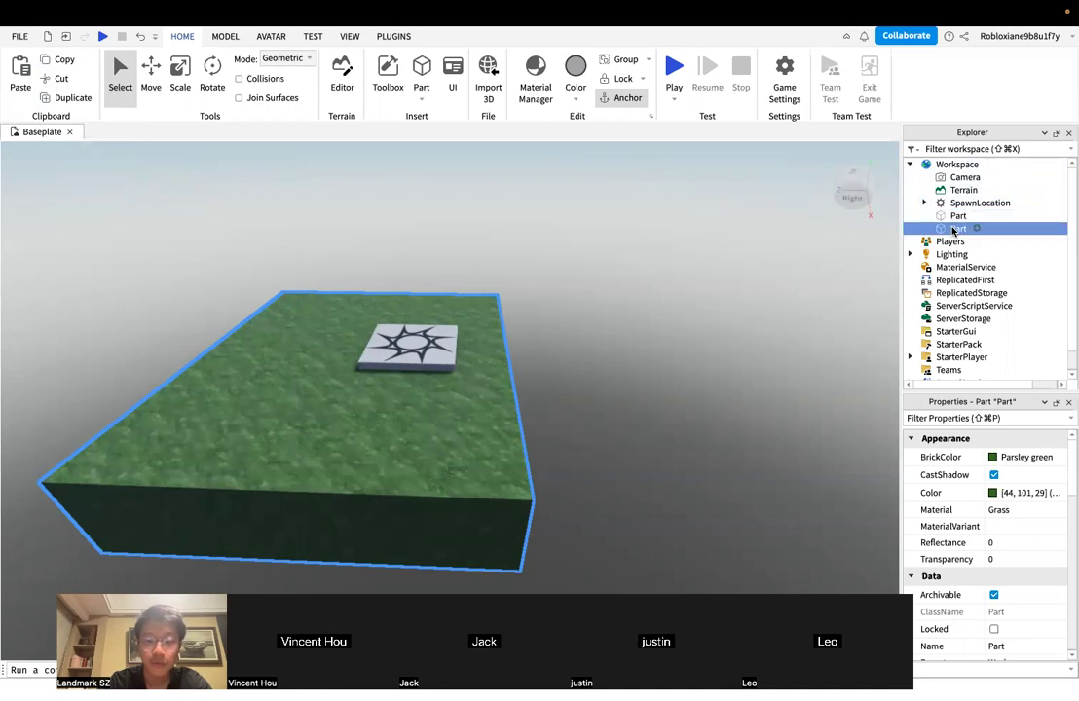
# Move the duplicated platform sideways so it sits beside the original starting platform
pyautogui.moveTo(579, 376); pyautogui.dragTo(574, 376, button='right')
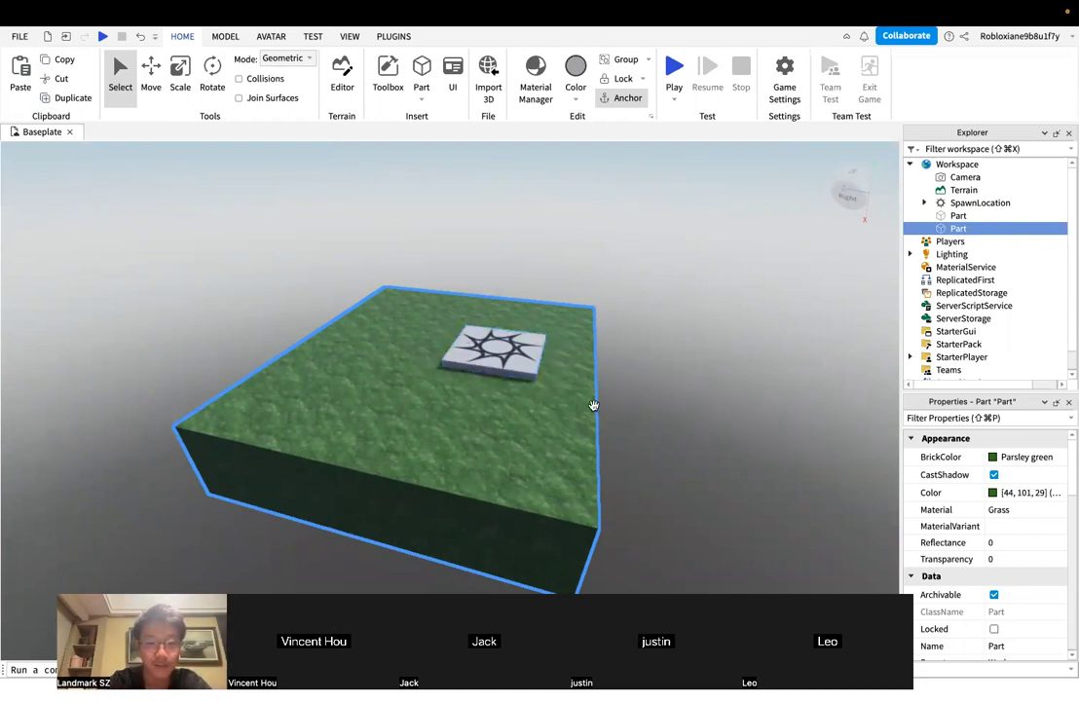
pyautogui.moveTo(608, 528); pyautogui.dragTo(609, 525, button='right')
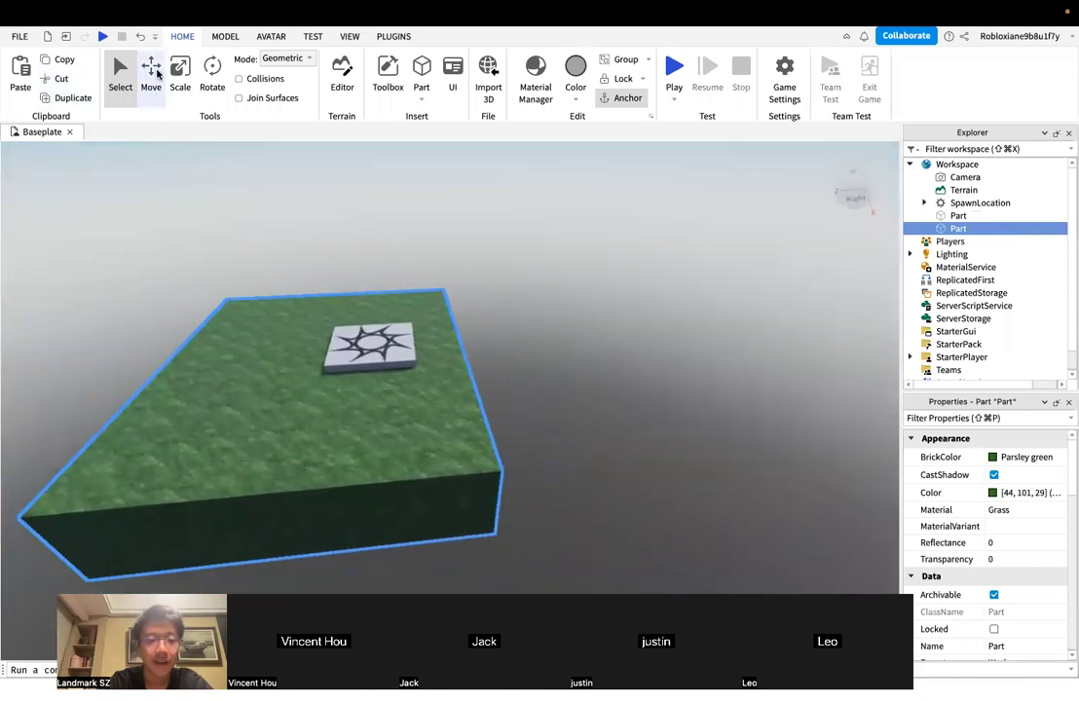
pyautogui.click(148, 81)
pyautogui.moveTo(426, 371); pyautogui.dragTo(597, 363)
pyautogui.moveTo(447, 377); pyautogui.dragTo(527, 372)
pyautogui.moveTo(535, 338); pyautogui.dragTo(535, 332, button='right')
pyautogui.press('w')
pyautogui.press('s')
pyautogui.moveTo(522, 377); pyautogui.dragTo(490, 384)
pyautogui.click(348, 268)
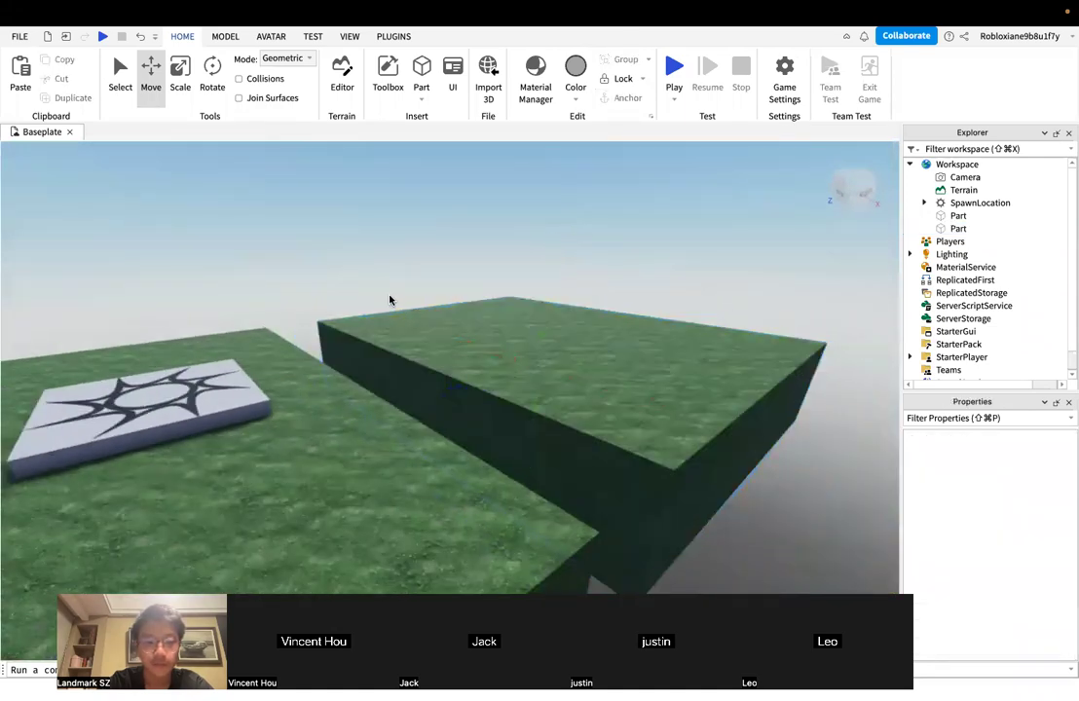
pyautogui.press('s')
pyautogui.moveTo(434, 324); pyautogui.dragTo(437, 327, button='right')
pyautogui.moveTo(567, 381); pyautogui.dragTo(493, 431, button='right')
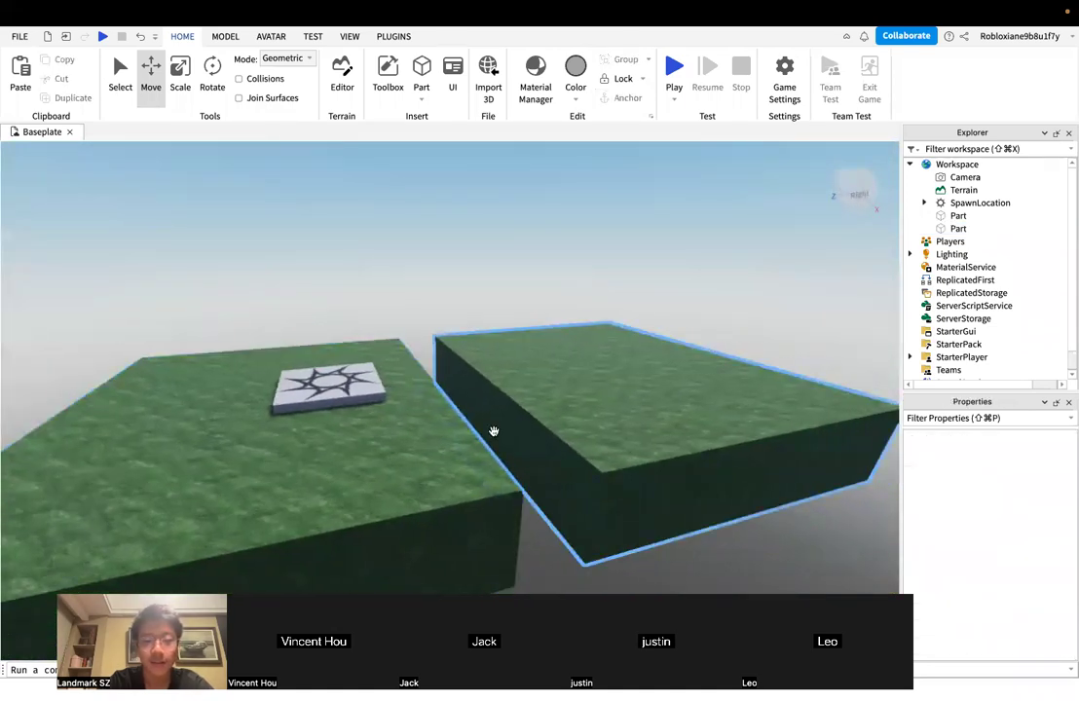
pyautogui.moveTo(575, 435); pyautogui.dragTo(574, 436, button='right')
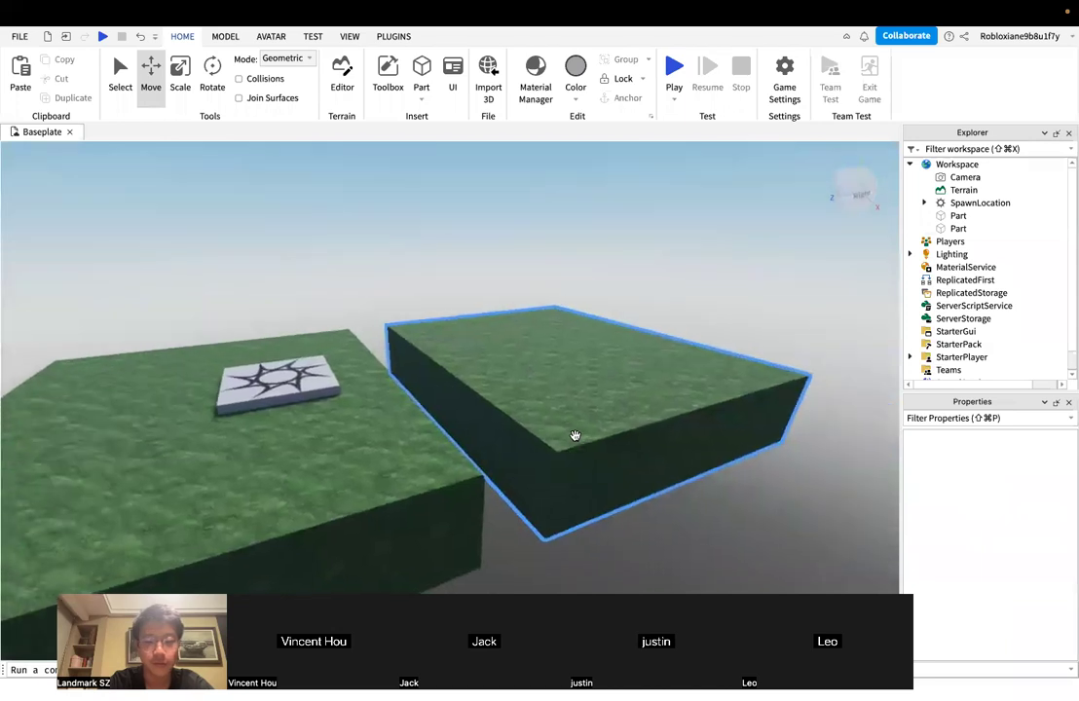
# Scale the duplicated platform down in width and length into a small grass block
pyautogui.click(623, 384)
pyautogui.scroll(1, 994, 520)
pyautogui.moveTo(634, 374); pyautogui.dragTo(673, 409, button='right')
pyautogui.press('w')
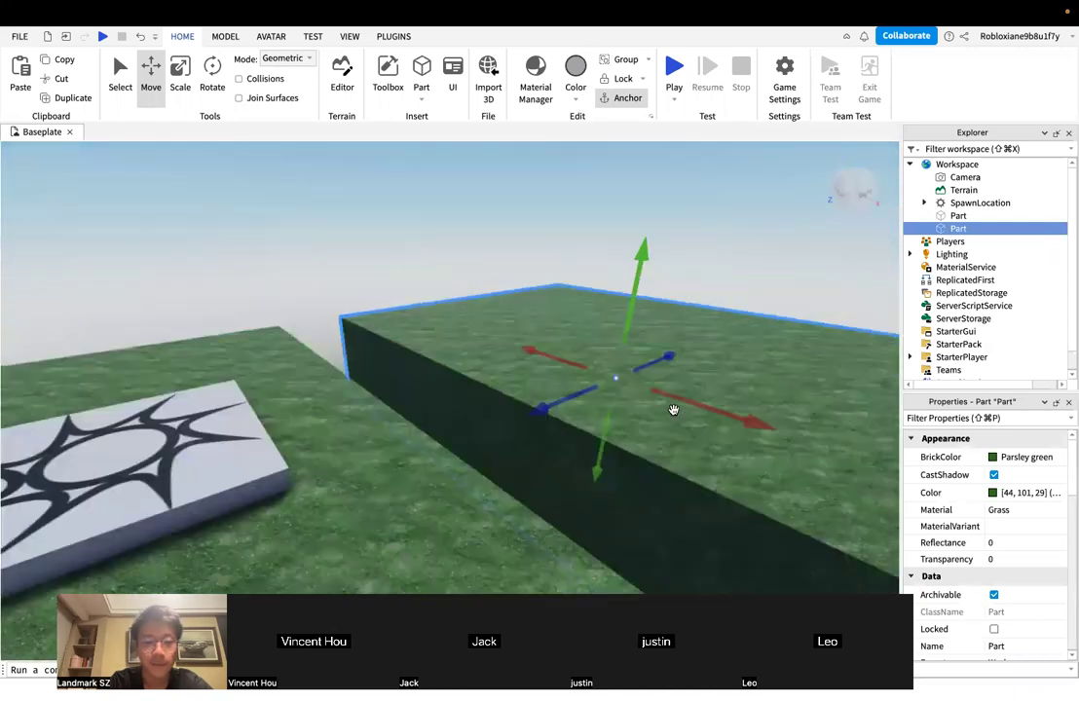
pyautogui.press('s')
pyautogui.press('d')
pyautogui.click(185, 86)
pyautogui.moveTo(409, 349); pyautogui.dragTo(597, 415)
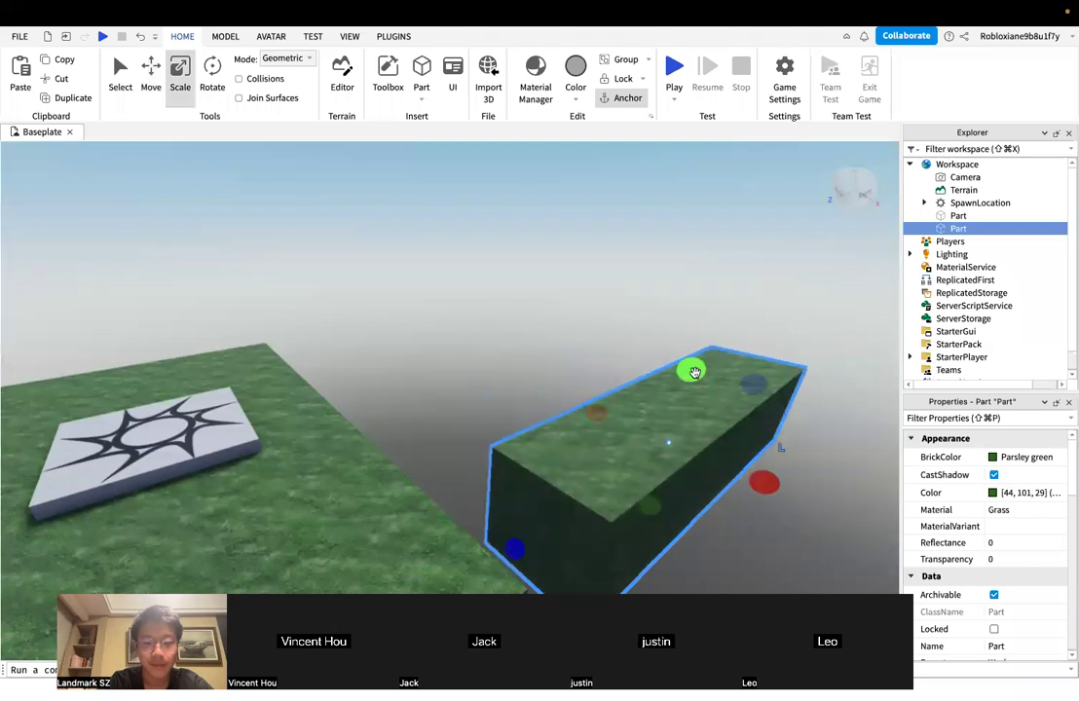
pyautogui.moveTo(754, 385); pyautogui.dragTo(629, 429)
# Examine the small grass block and its spacing from the starting platform at different angles
pyautogui.click(675, 410)
pyautogui.moveTo(675, 410); pyautogui.dragTo(670, 396, button='right')
pyautogui.press('d')
pyautogui.click(638, 404)
pyautogui.click(431, 424)
pyautogui.moveTo(507, 423); pyautogui.dragTo(508, 422, button='right')
pyautogui.scroll(2, 257, 419)
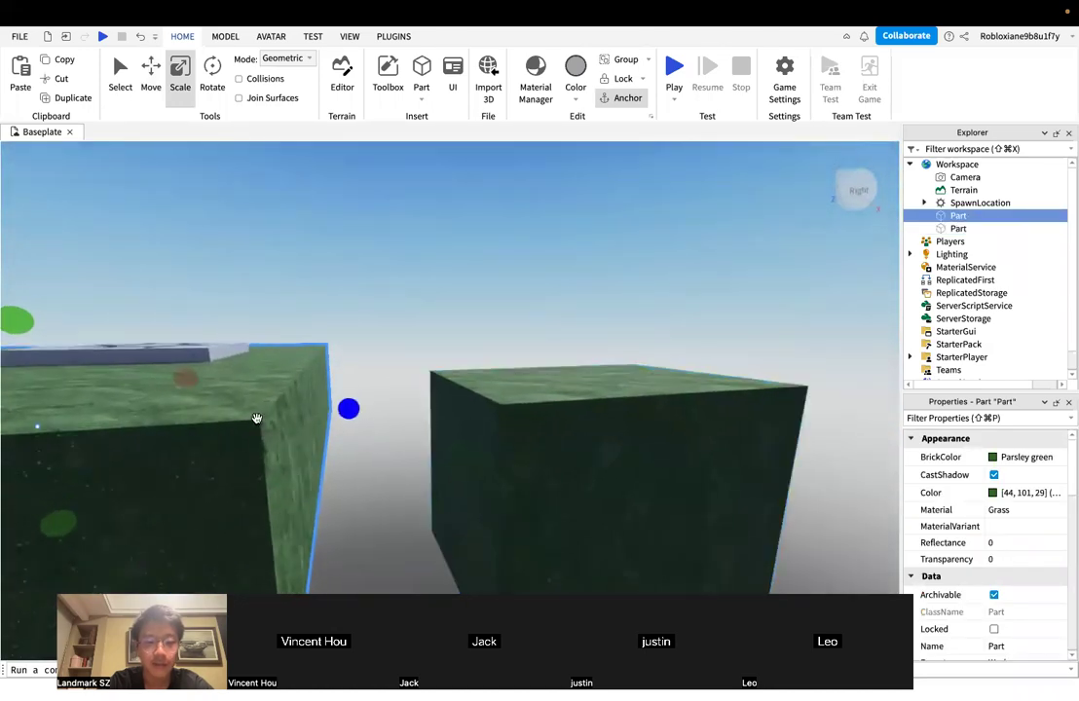
pyautogui.click(399, 356)
pyautogui.press('s')
pyautogui.moveTo(400, 357); pyautogui.dragTo(401, 357, button='right')
# Reposition the small grass block beside the starting platform, leaving a gap to jump across
pyautogui.click(440, 330)
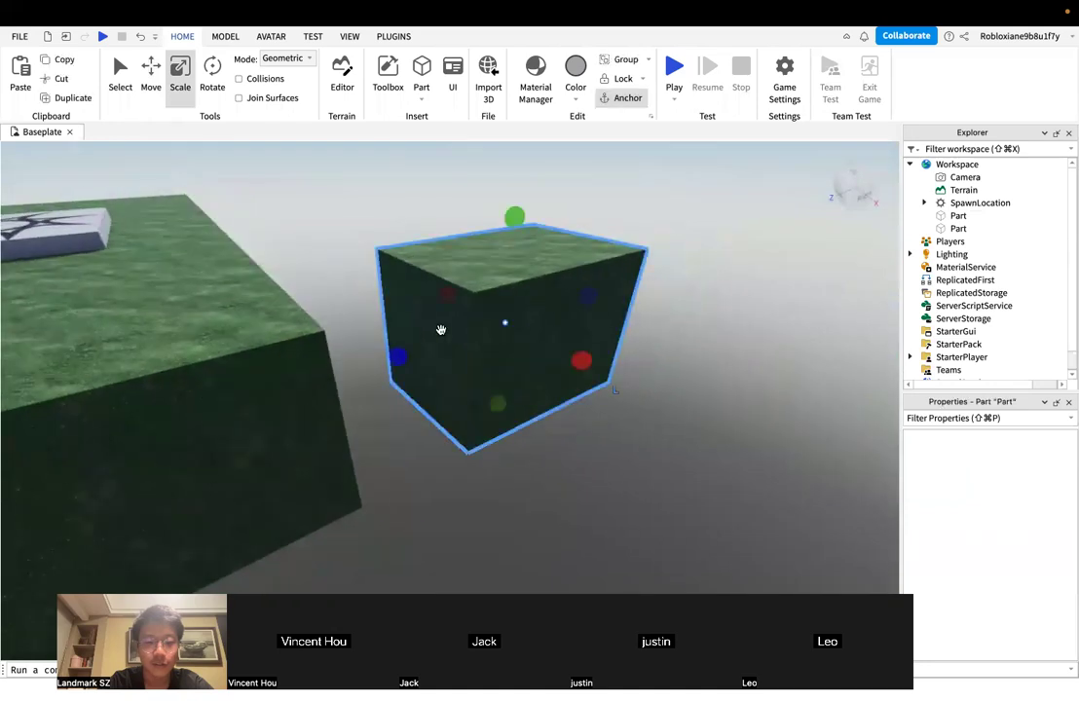
pyautogui.click(150, 75)
pyautogui.moveTo(569, 306); pyautogui.dragTo(248, 283)
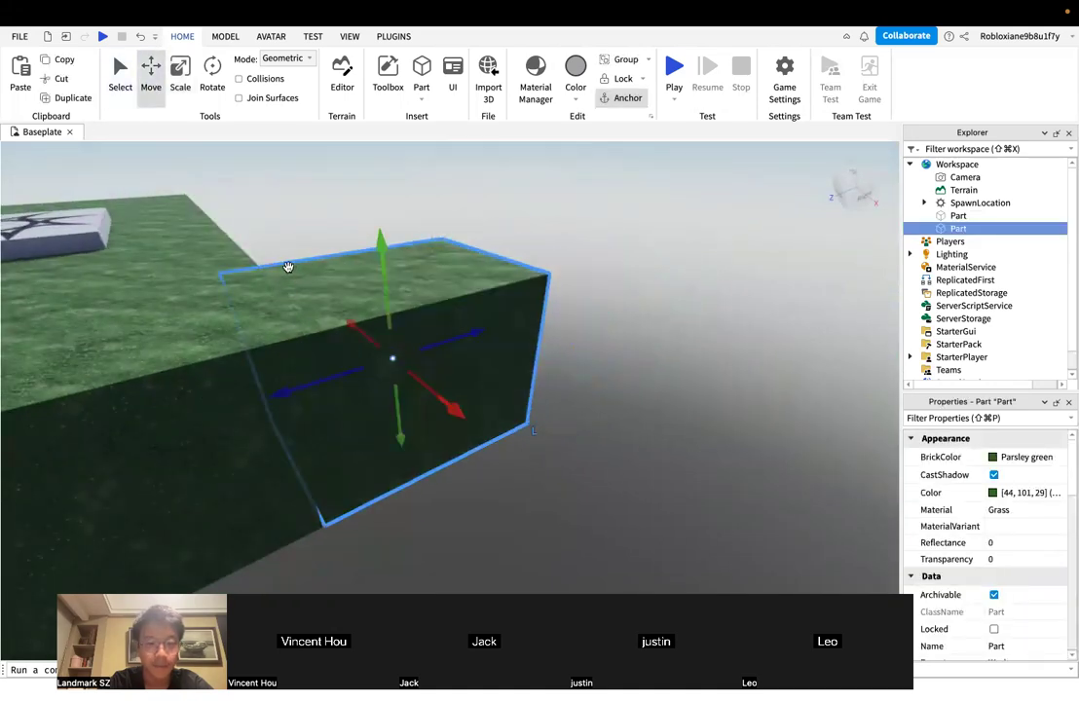
pyautogui.press('a')
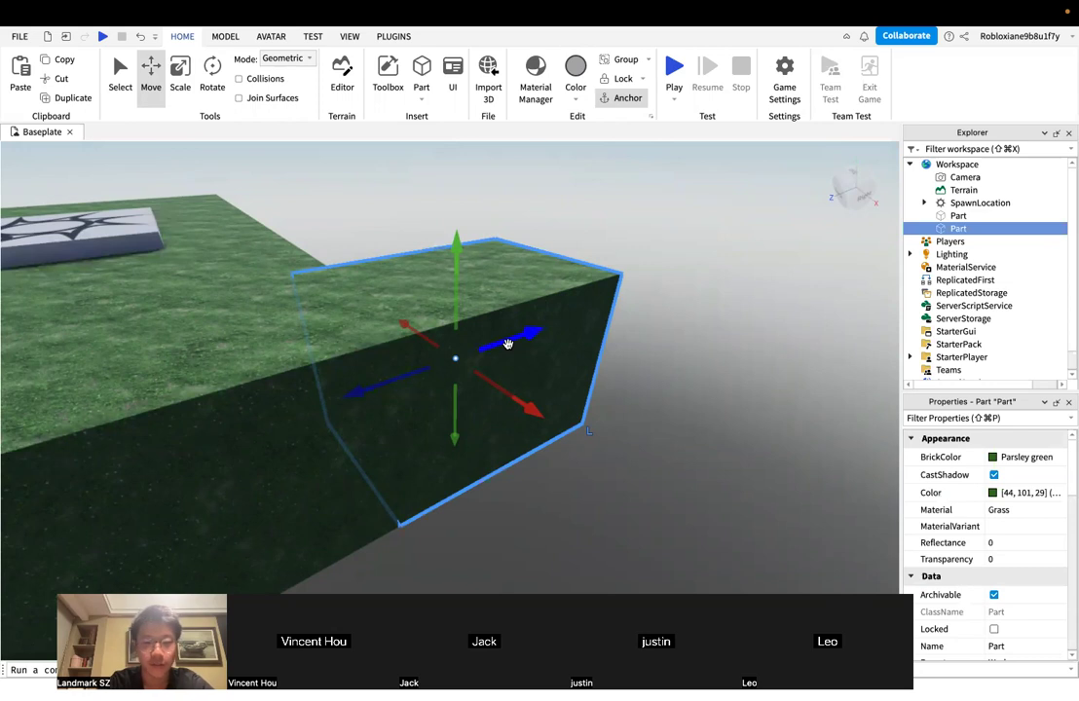
pyautogui.moveTo(507, 344); pyautogui.dragTo(679, 298)
# Examine the gap between the starting platform and the small grass block from several viewpoints
pyautogui.click(717, 304)
pyautogui.moveTo(717, 304); pyautogui.dragTo(718, 304, button='right')
pyautogui.press('s')
pyautogui.press('w')
pyautogui.press('s')
pyautogui.click(420, 398)
pyautogui.click(600, 335)
pyautogui.moveTo(601, 336); pyautogui.dragTo(599, 335, button='right')
pyautogui.press('s')
pyautogui.press('w')
pyautogui.press('s')
pyautogui.click(551, 401)
pyautogui.moveTo(549, 403); pyautogui.dragTo(553, 404, button='right')
pyautogui.press('s')
pyautogui.moveTo(516, 577); pyautogui.dragTo(516, 577, button='right')
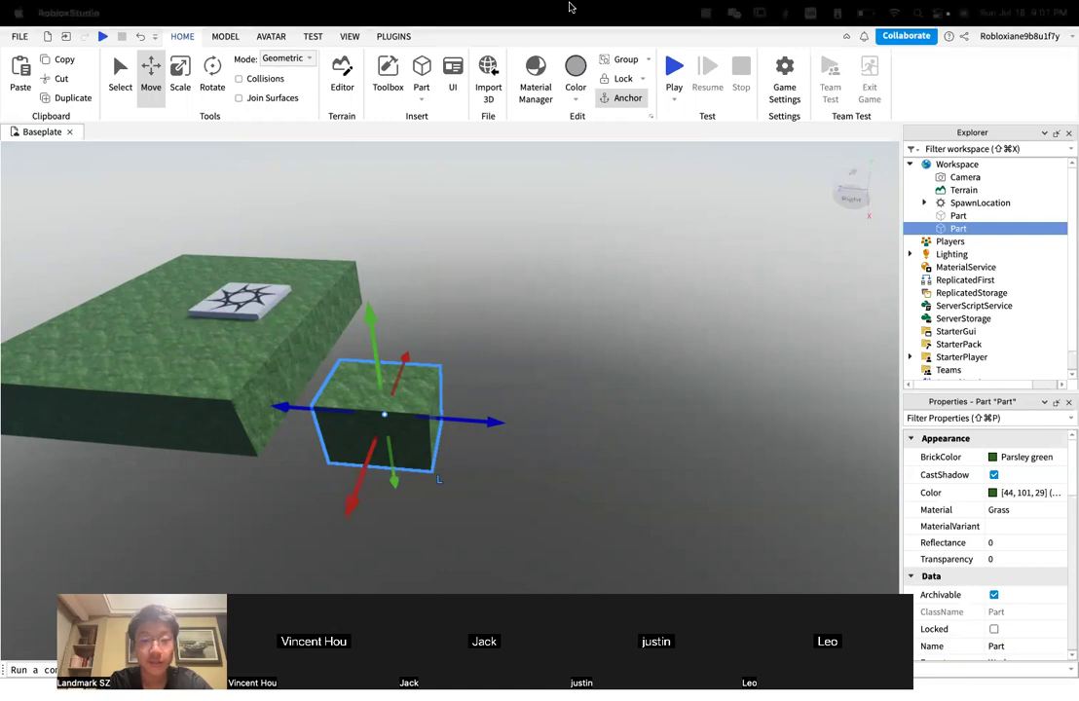
pyautogui.moveTo(547, 413); pyautogui.dragTo(548, 409, button='right')
pyautogui.scroll(3, 546, 412)
pyautogui.scroll(-2, 546, 409)
pyautogui.click(559, 402)
pyautogui.click(490, 417)
pyautogui.click(299, 430)
pyautogui.click(468, 428)
pyautogui.moveTo(469, 429); pyautogui.dragTo(518, 401, button='right')
pyautogui.scroll(2, 519, 402)
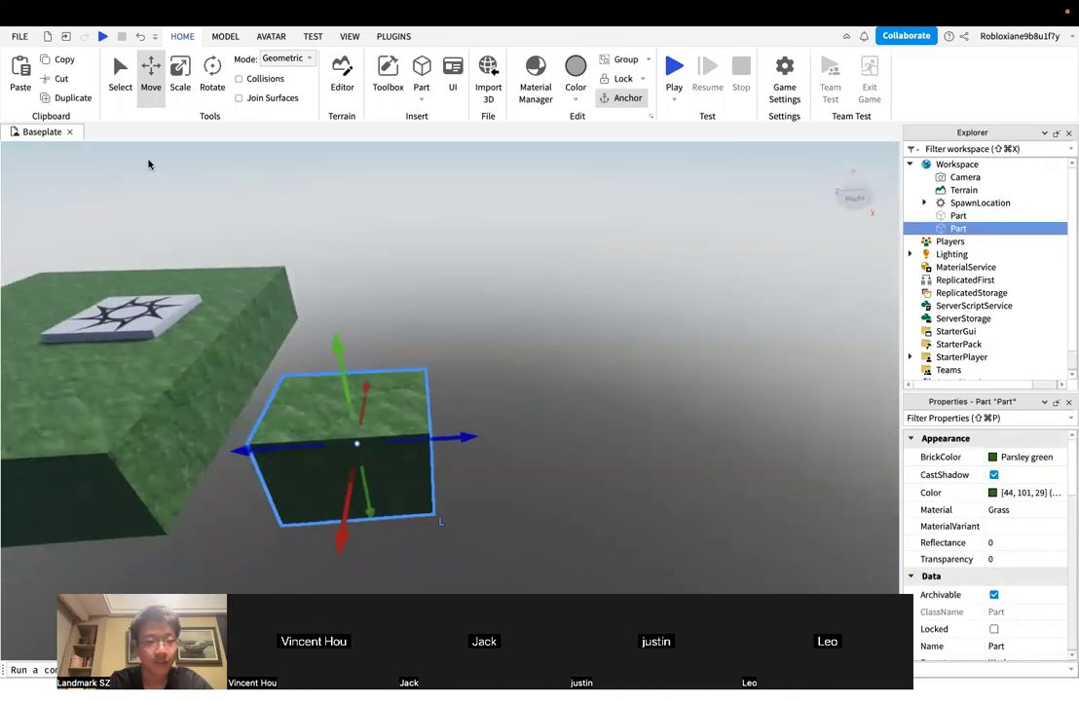
# Duplicate the small grass block and move the copy farther out, leaving another jump gap
pyautogui.click(72, 98)
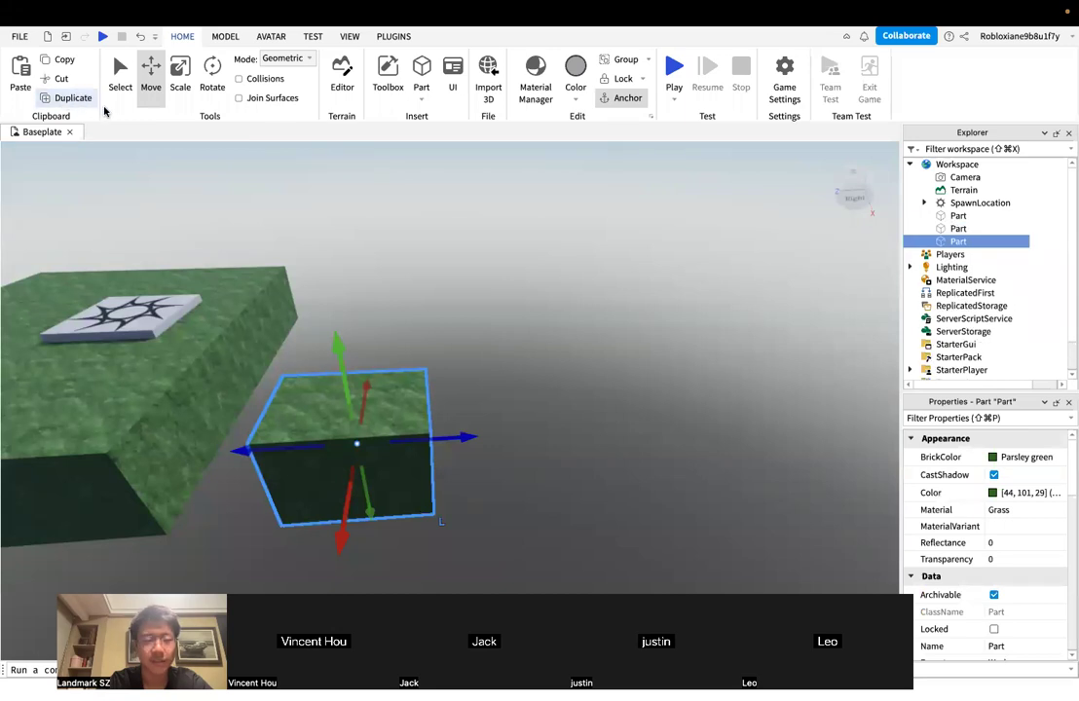
pyautogui.moveTo(463, 435); pyautogui.dragTo(678, 434)
pyautogui.click(694, 383)
pyautogui.press('d')
pyautogui.click(426, 441)
pyautogui.press('d')
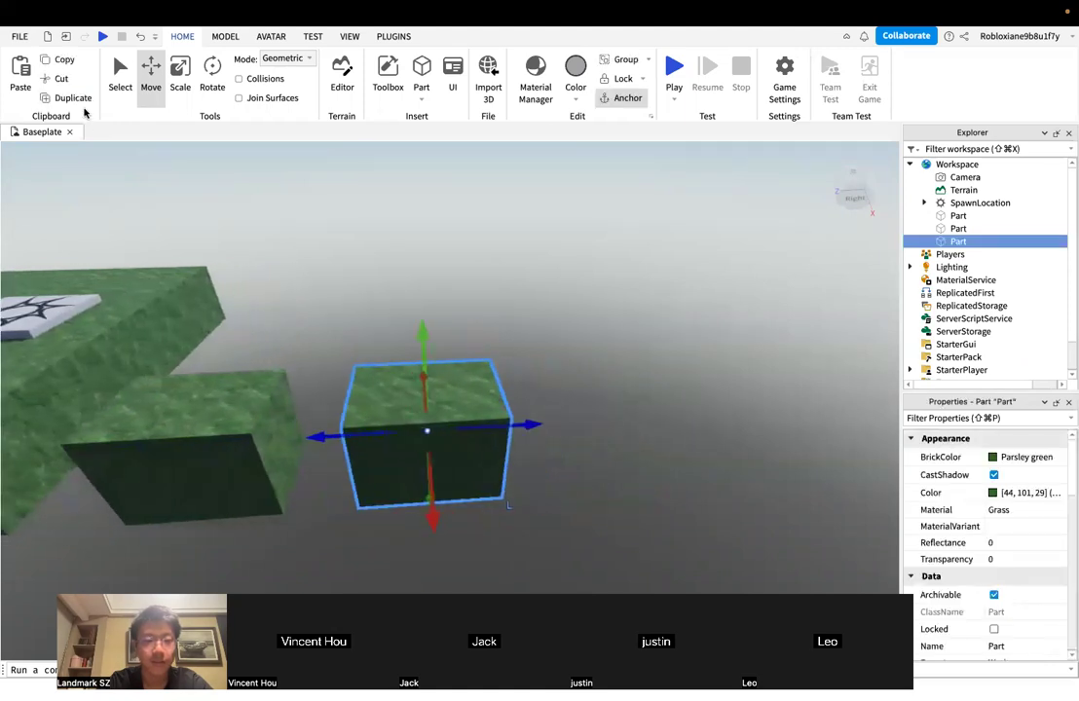
pyautogui.click(77, 102)
pyautogui.press('d')
pyautogui.moveTo(462, 402); pyautogui.dragTo(463, 403, button='right')
pyautogui.click(58, 78)
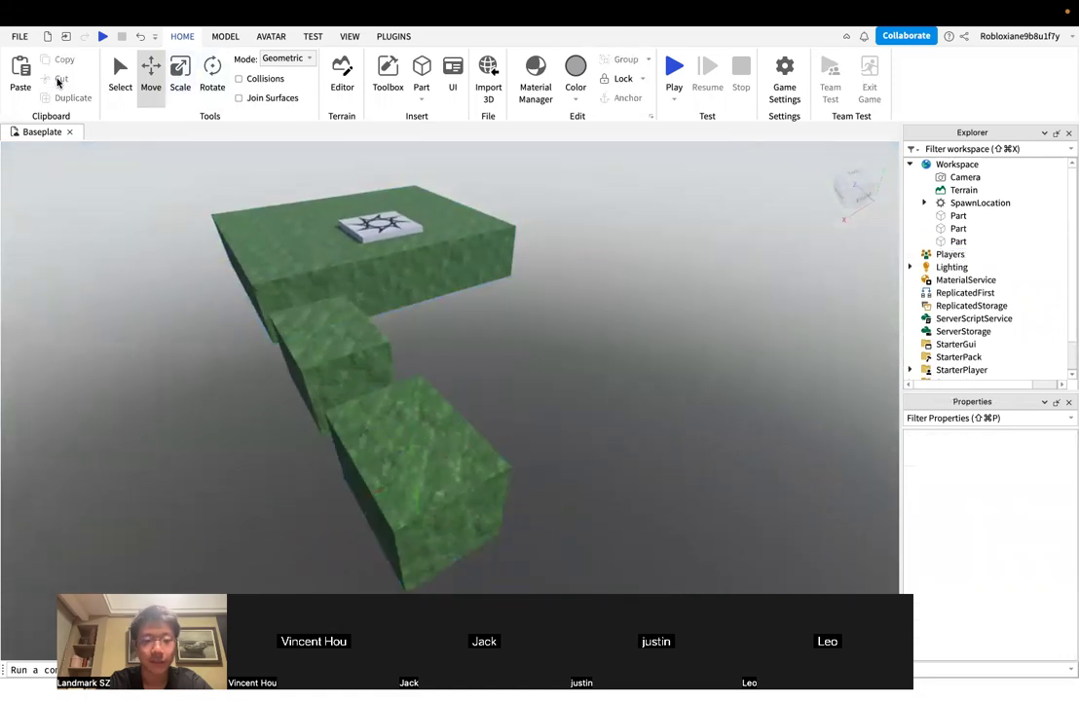
# Select the outermost grass block and examine its placement from above
pyautogui.click(439, 450)
pyautogui.moveTo(499, 432); pyautogui.dragTo(502, 434, button='right')
pyautogui.press('a')
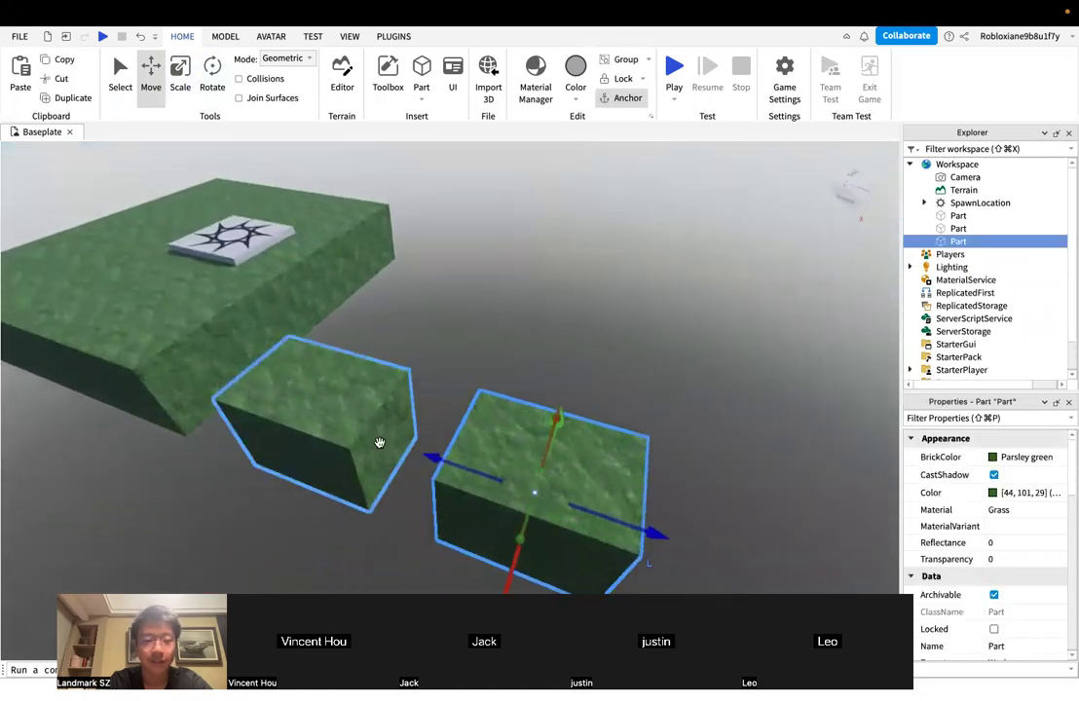
pyautogui.press('w')
pyautogui.press('d')
pyautogui.press('s')
pyautogui.moveTo(559, 518); pyautogui.dragTo(560, 520, button='right')
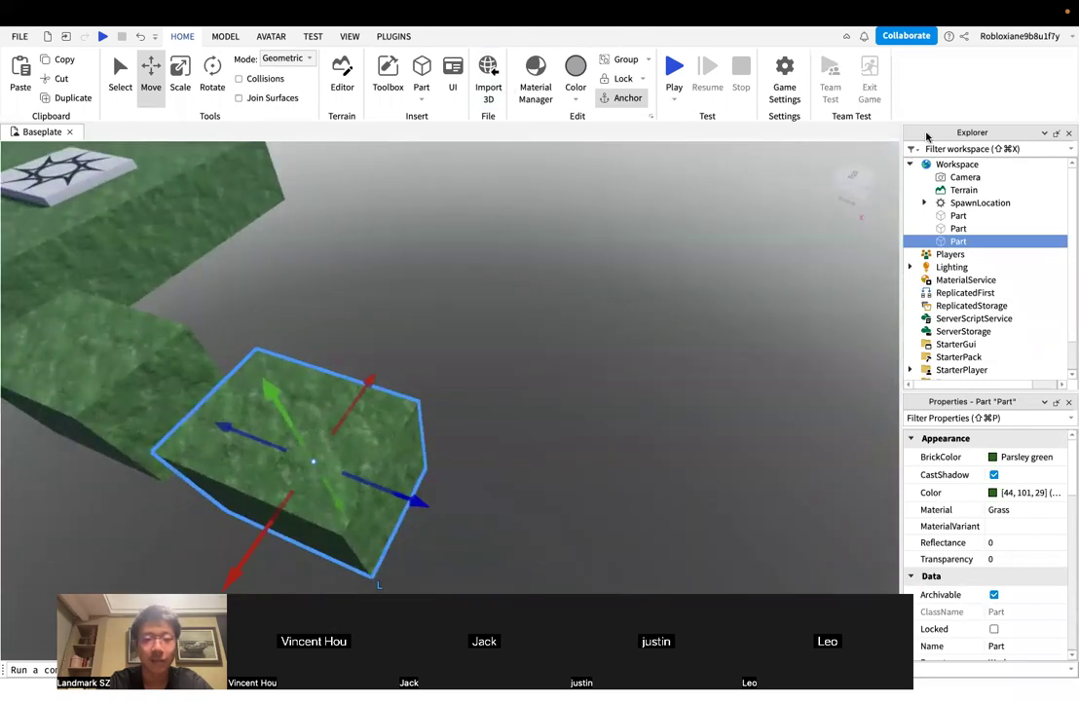
# Duplicate the outermost grass block and move the copy sideways, leaving a gap beside the original
pyautogui.click(73, 100)
pyautogui.moveTo(356, 413); pyautogui.dragTo(544, 317)
pyautogui.click(545, 316)
pyautogui.moveTo(545, 317); pyautogui.dragTo(545, 318, button='right')
pyautogui.click(544, 413)
pyautogui.moveTo(544, 413); pyautogui.dragTo(544, 413, button='right')
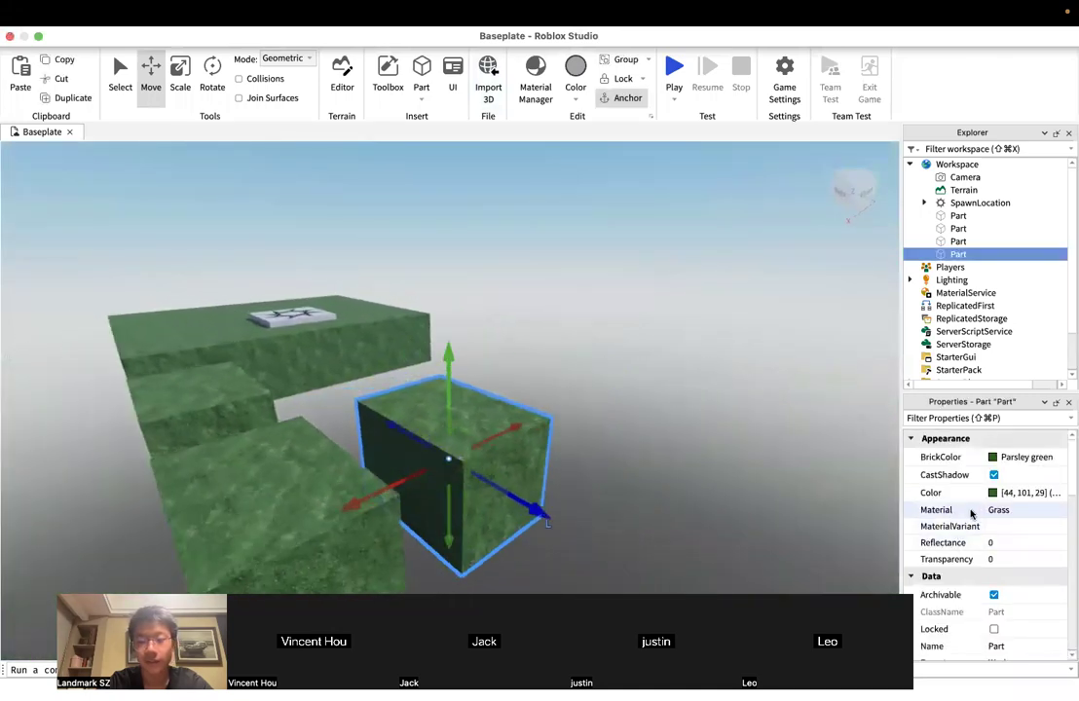
# Review the new block's properties and examine the description and setting of its Anchored property
pyautogui.scroll(-4, 991, 553)
pyautogui.scroll(-2, 991, 554)
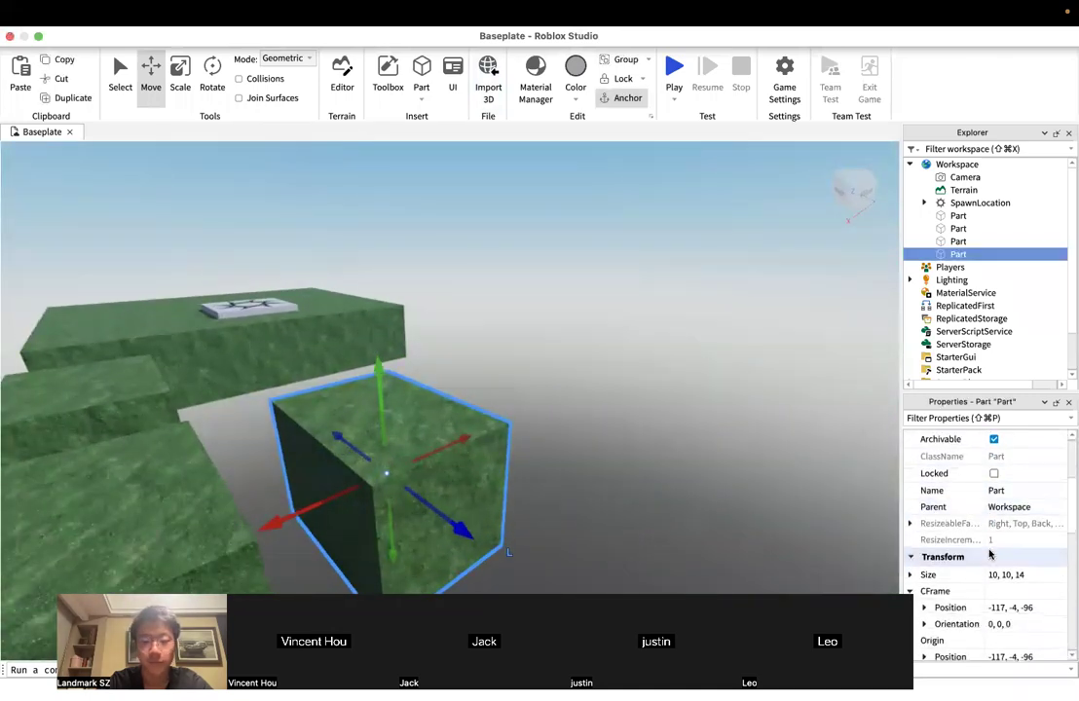
pyautogui.scroll(-10, 1053, 516)
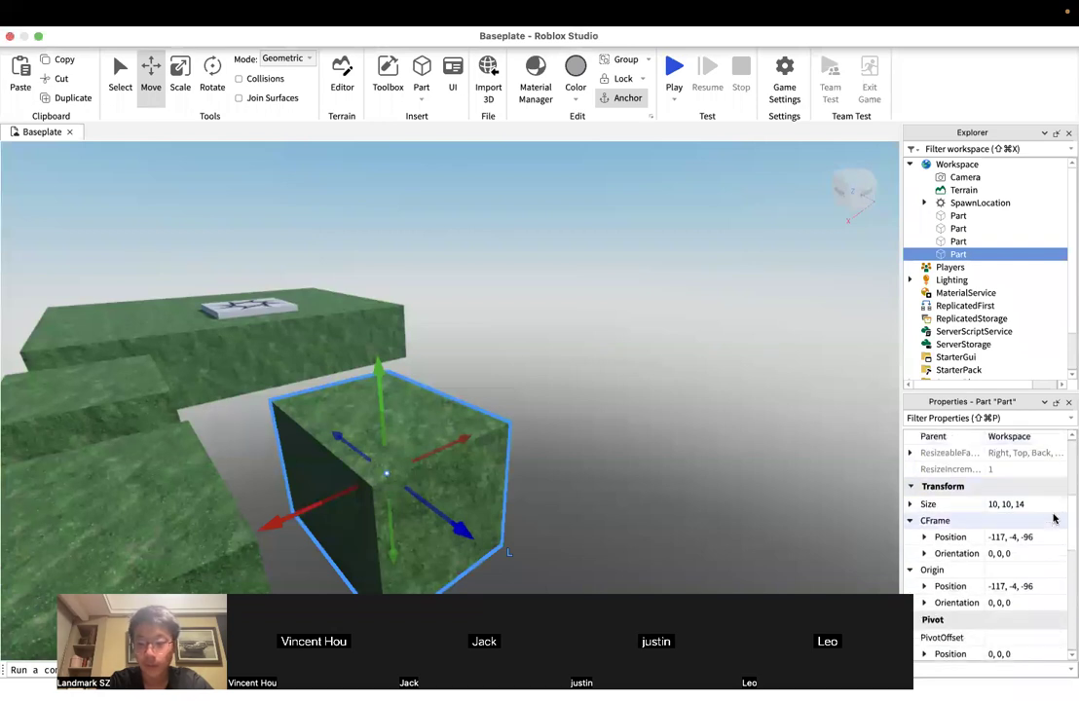
pyautogui.scroll(-1, 1053, 518)
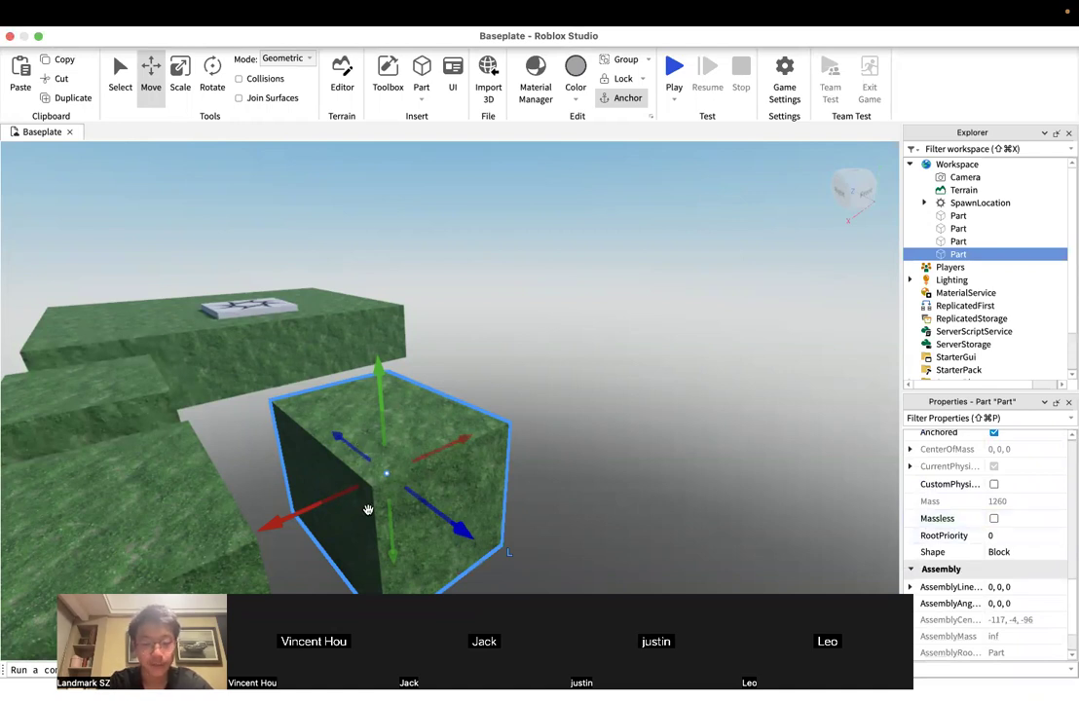
pyautogui.scroll(12, 1012, 560)
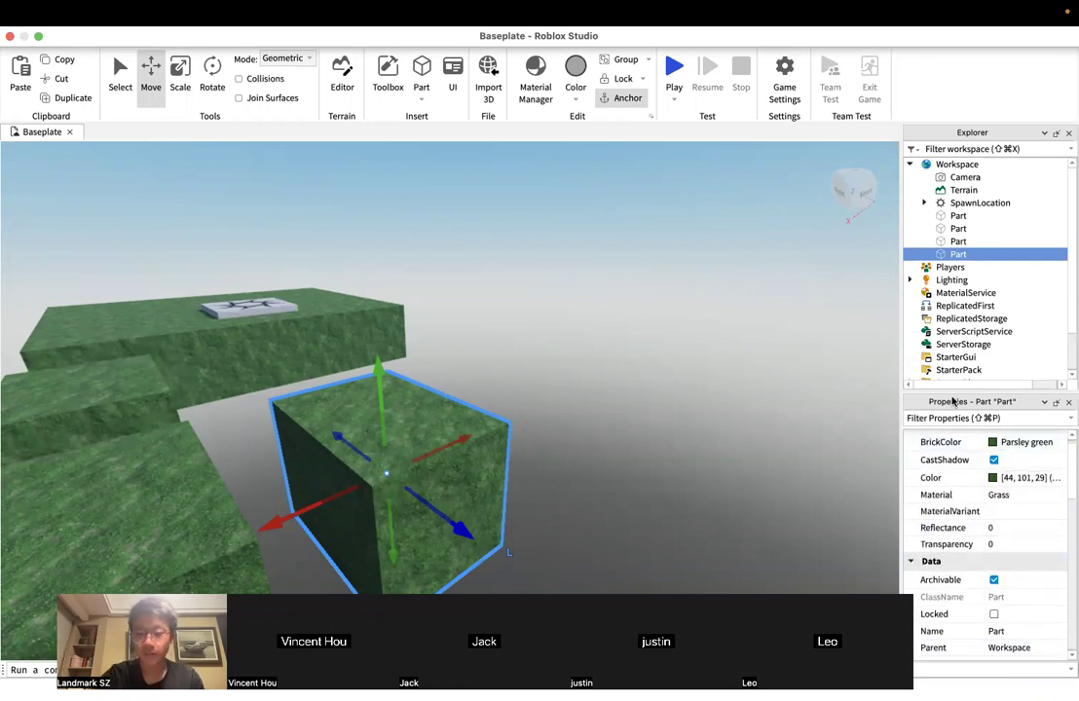
pyautogui.scroll(-10, 970, 531)
pyautogui.scroll(-10, 935, 548)
pyautogui.scroll(2, 911, 507)
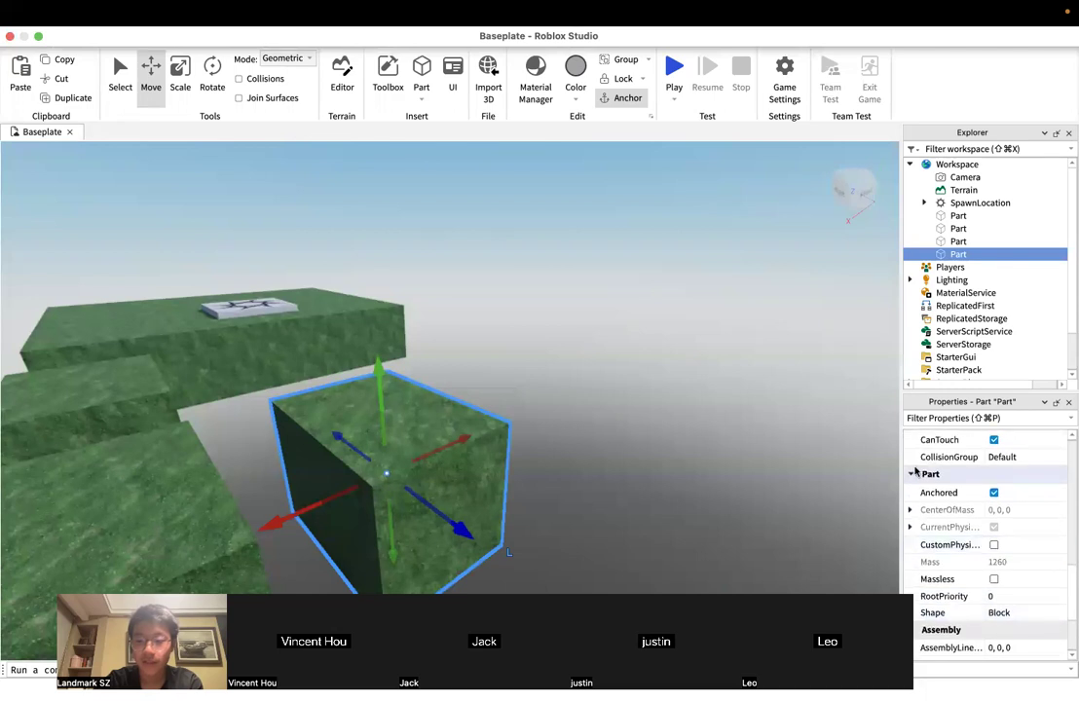
pyautogui.moveTo(938, 500)
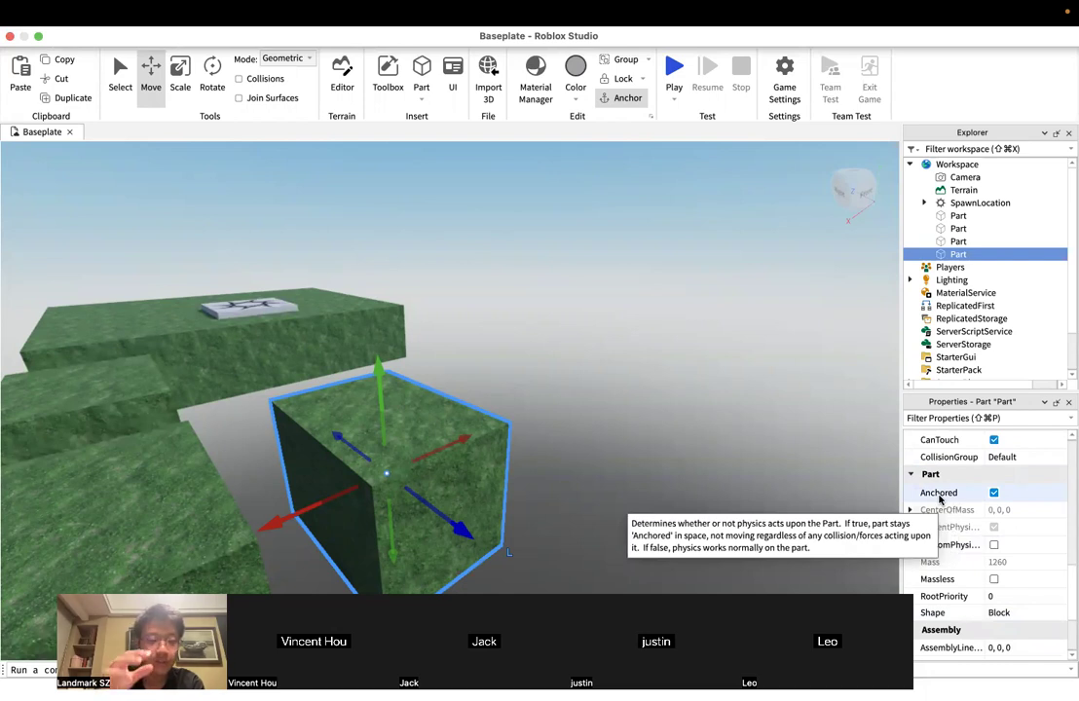
pyautogui.click(993, 494)
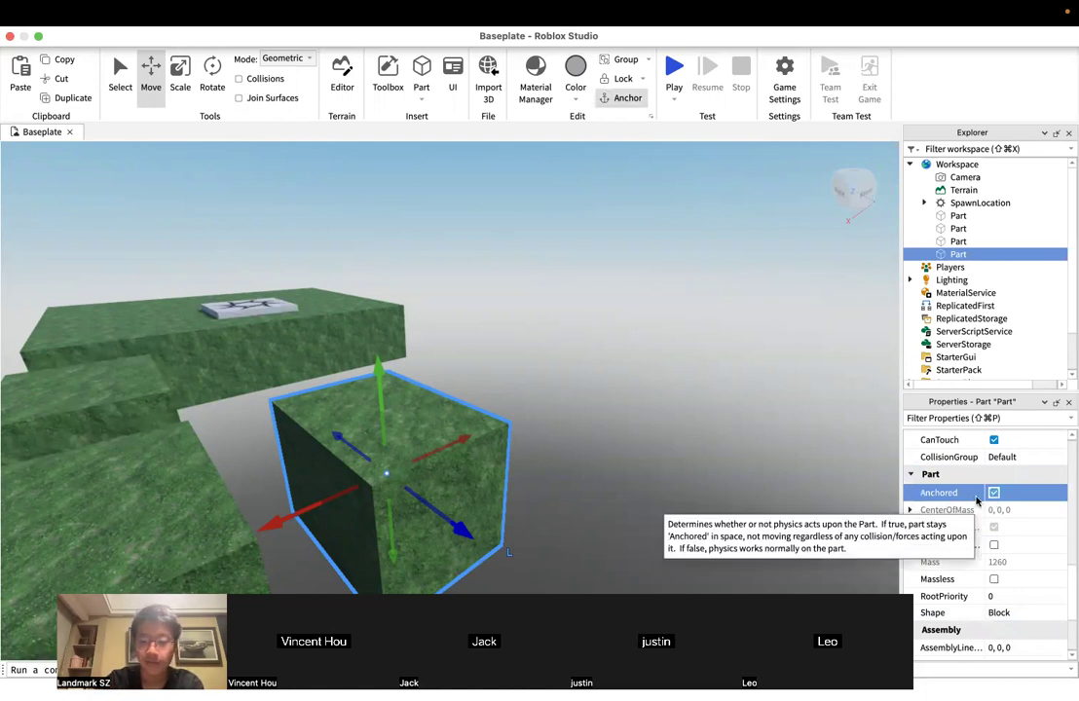
# Change the shape of the newest grass block to Cylinder
pyautogui.scroll(-2, 979, 611)
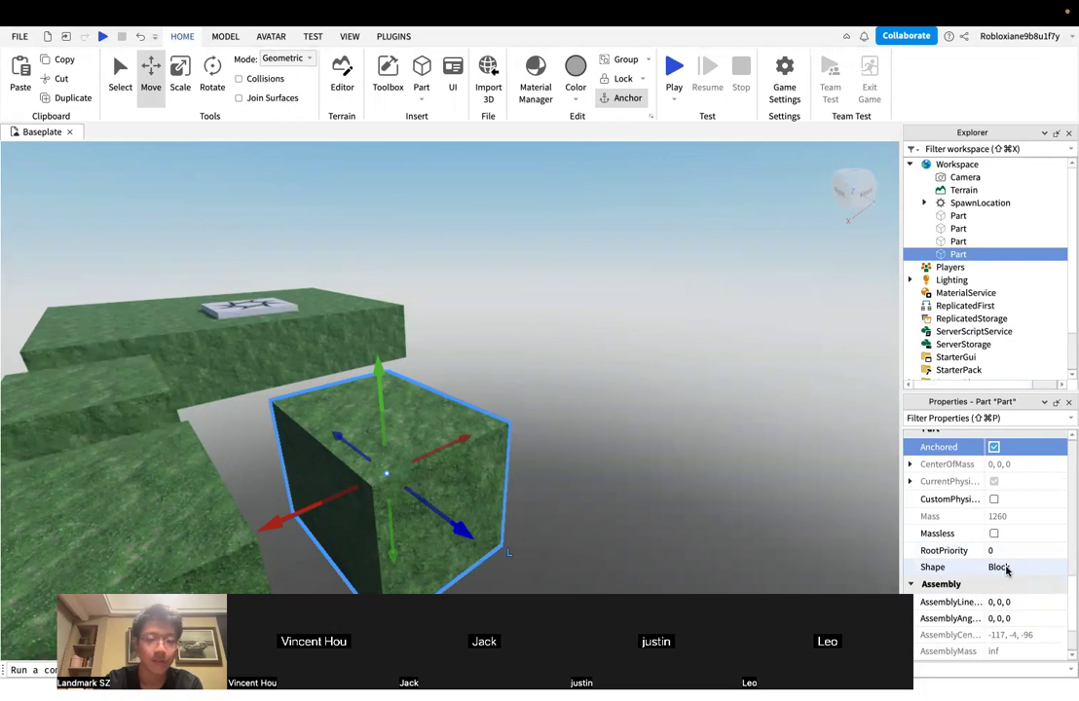
pyautogui.click(1003, 569)
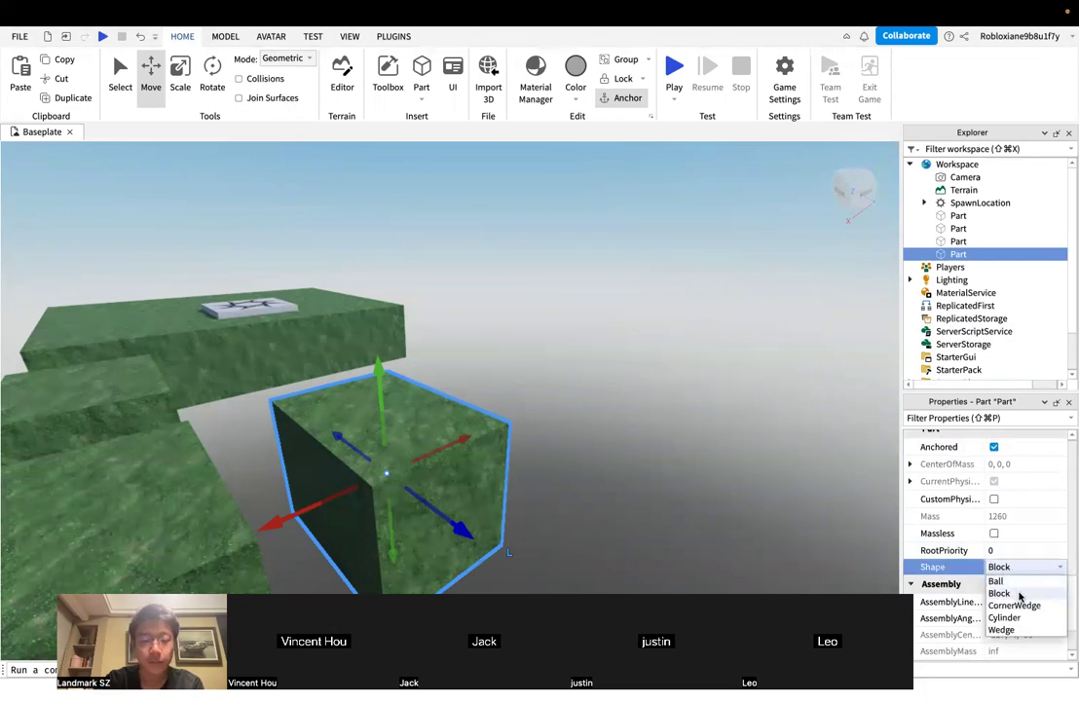
pyautogui.click(1020, 595)
pyautogui.click(1011, 571)
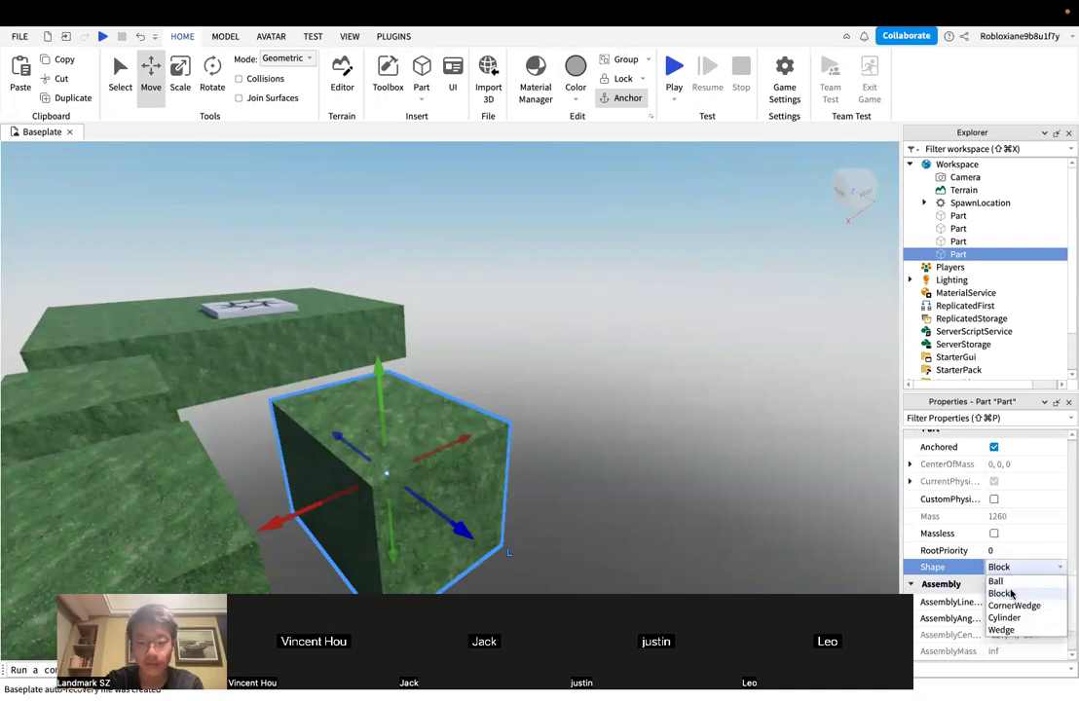
pyautogui.click(263, 401)
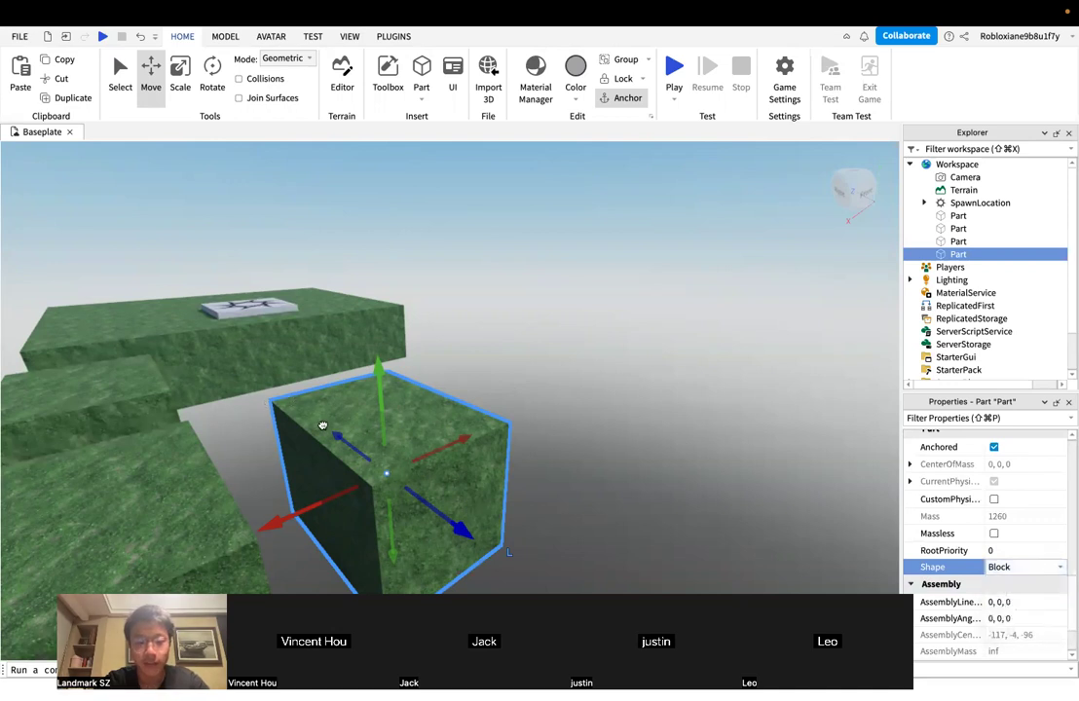
pyautogui.click(1054, 570)
pyautogui.click(1044, 619)
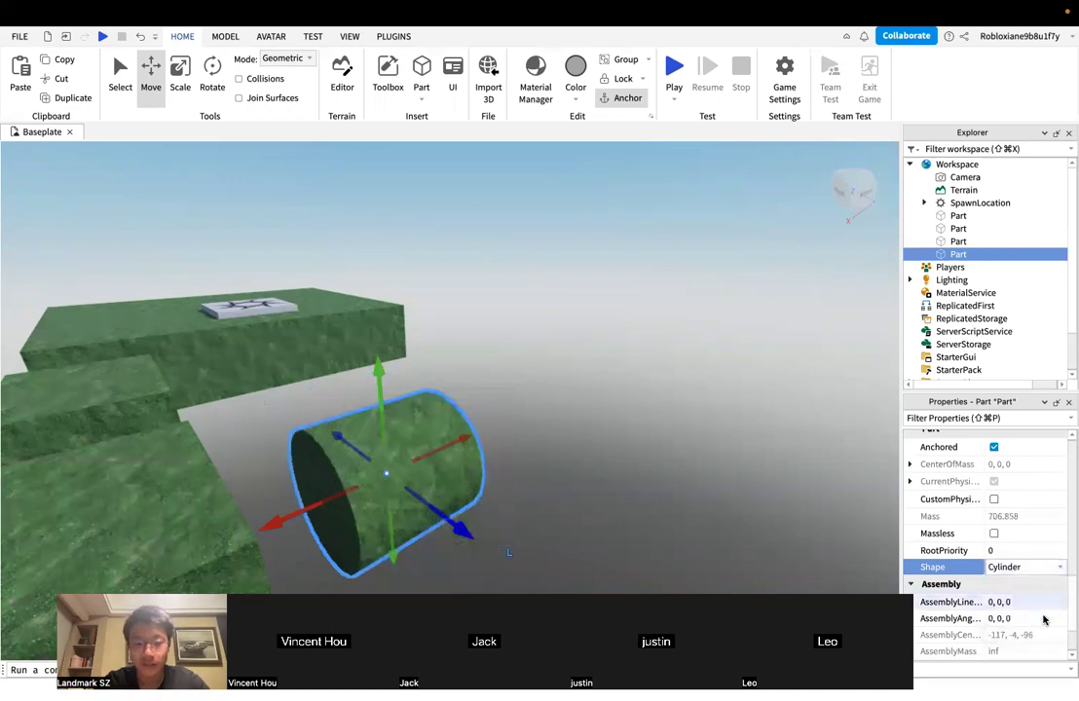
# Scale the grass cylinder along its axis into a long beam extending away from the jump blocks
pyautogui.click(725, 455)
pyautogui.moveTo(725, 455); pyautogui.dragTo(725, 455, button='right')
pyautogui.click(552, 436)
pyautogui.press('d')
pyautogui.press('w')
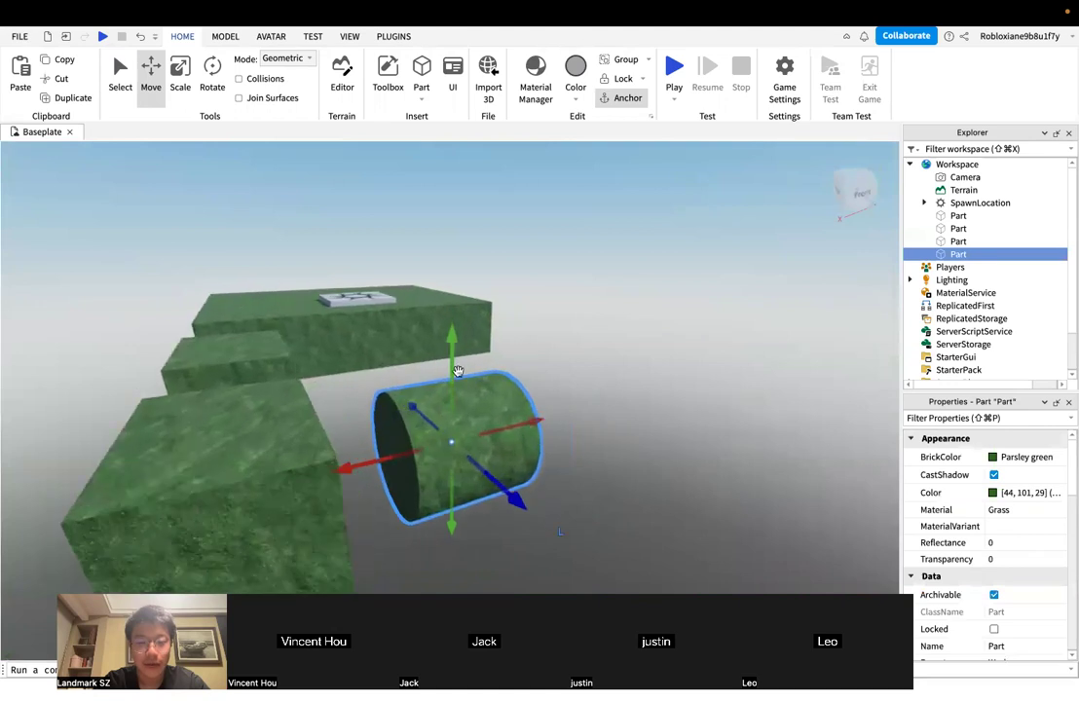
pyautogui.click(181, 73)
pyautogui.moveTo(525, 426); pyautogui.dragTo(667, 393)
pyautogui.press('d')
pyautogui.click(739, 481)
pyautogui.moveTo(739, 481); pyautogui.dragTo(739, 482, button='right')
pyautogui.press('a')
pyautogui.press('s')
pyautogui.press('s')
# Duplicate the grass block next to the cylinder and move the copy just beyond the cylinder's far end
pyautogui.click(192, 426)
pyautogui.press('d')
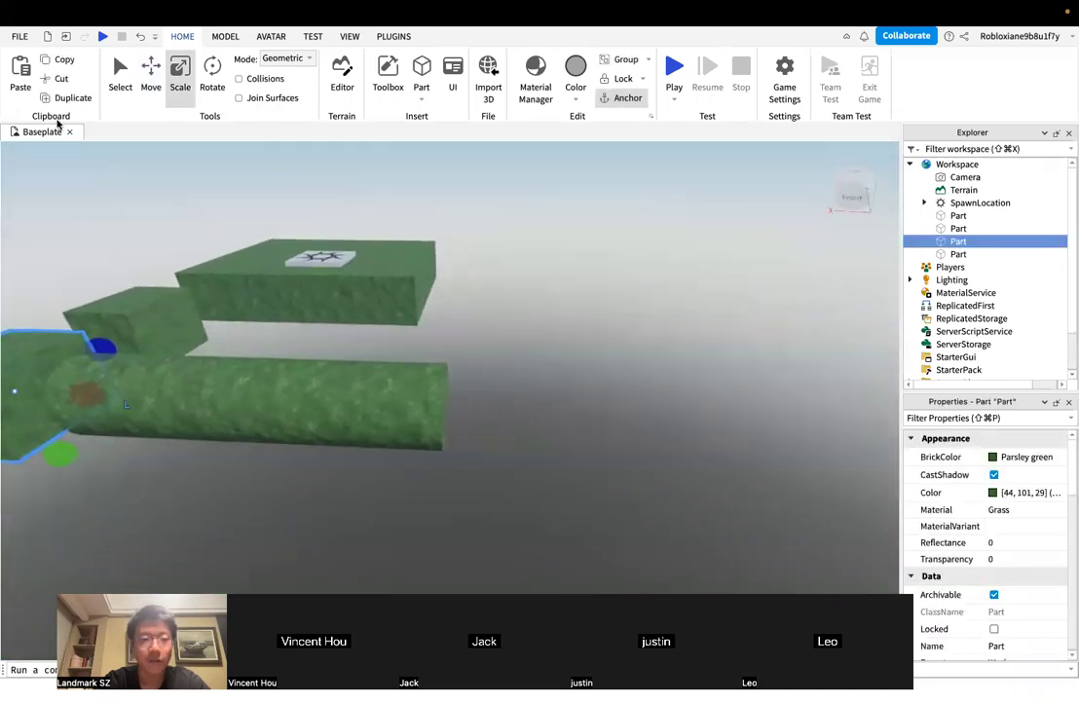
pyautogui.press('s')
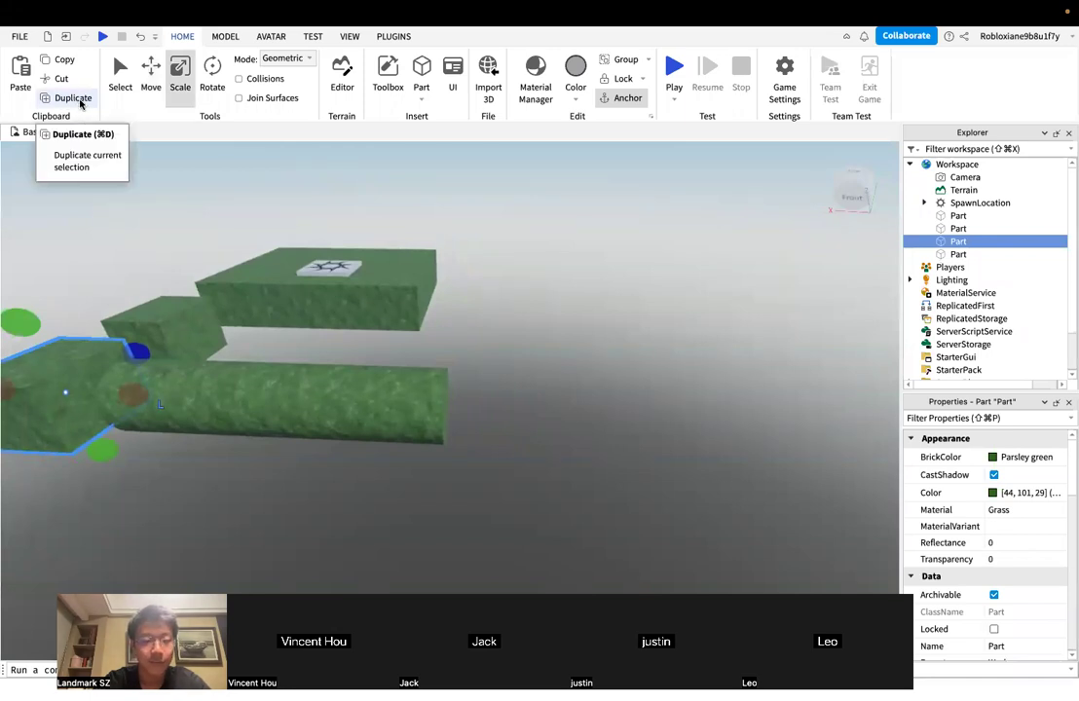
pyautogui.click(53, 101)
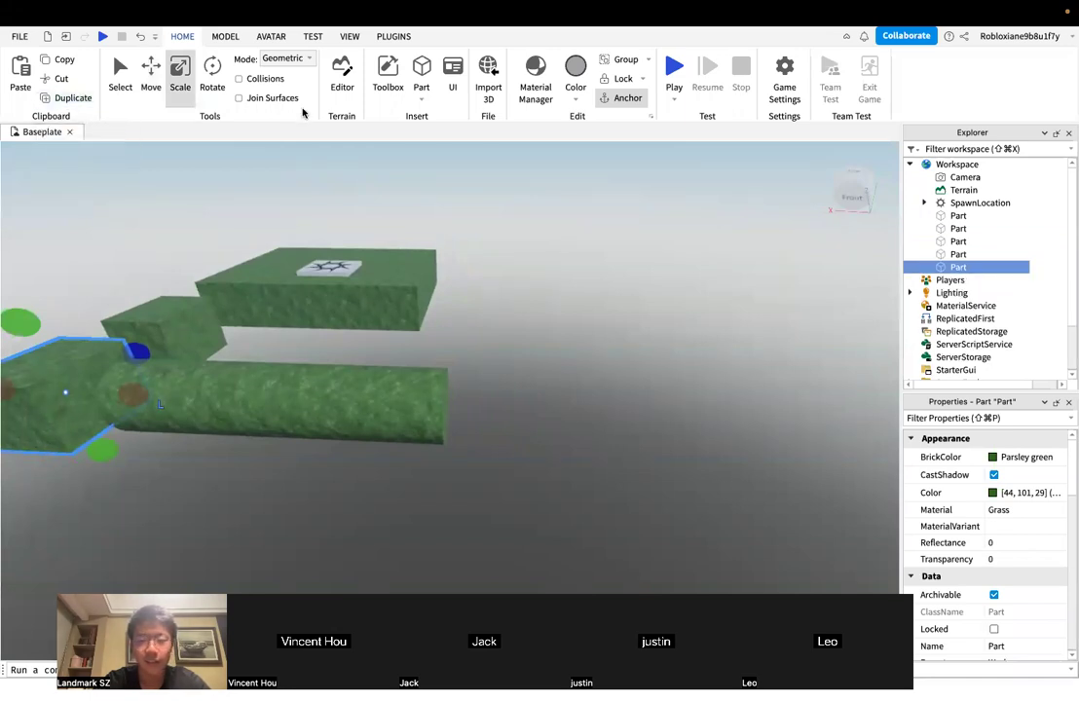
pyautogui.click(151, 90)
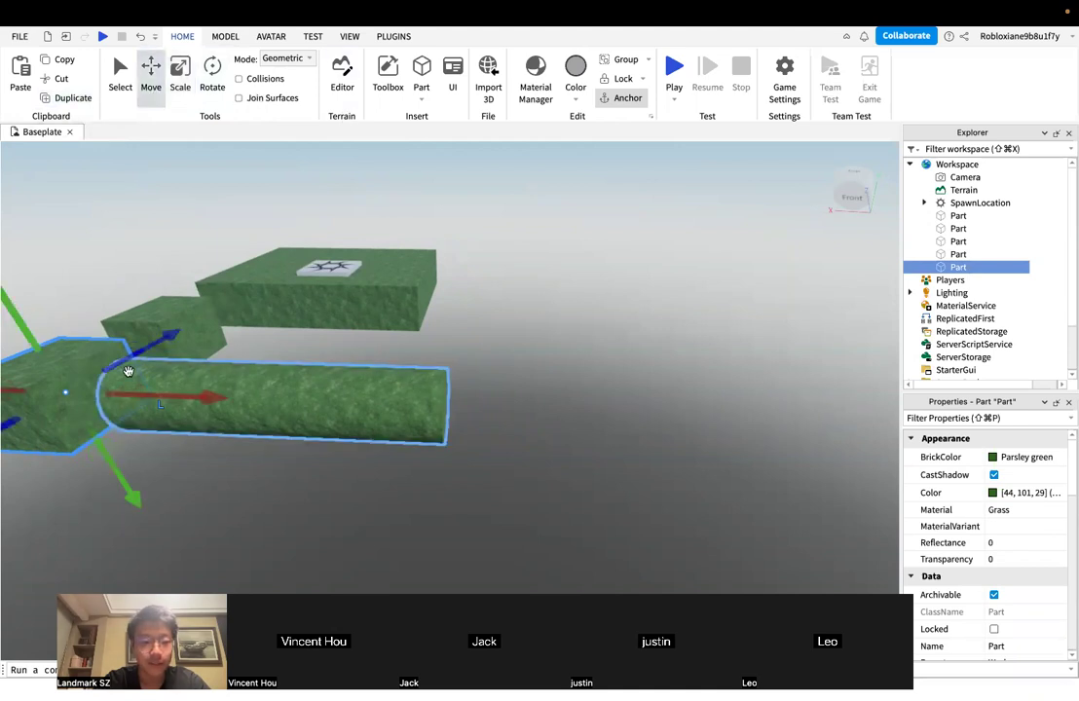
pyautogui.moveTo(125, 393); pyautogui.dragTo(579, 404)
pyautogui.click(634, 356)
pyautogui.moveTo(635, 353); pyautogui.dragTo(639, 359, button='right')
pyautogui.press('w')
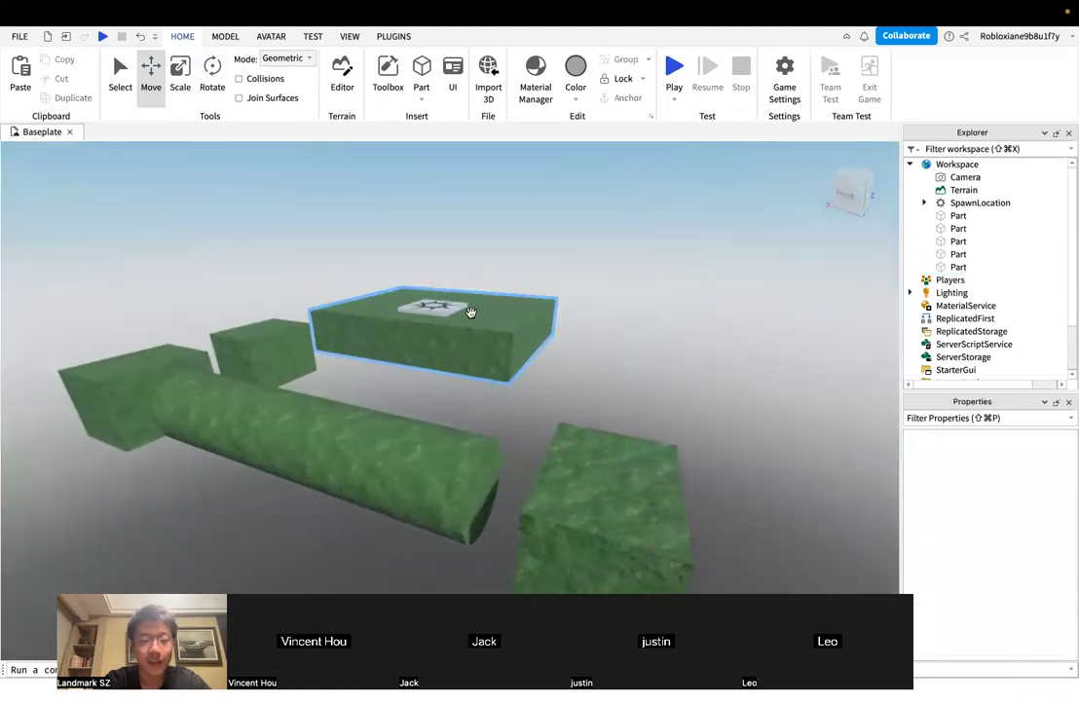
# Select the block at the cylinder's far end and examine the gap between them from several viewpoints
pyautogui.moveTo(405, 409); pyautogui.dragTo(404, 405, button='right')
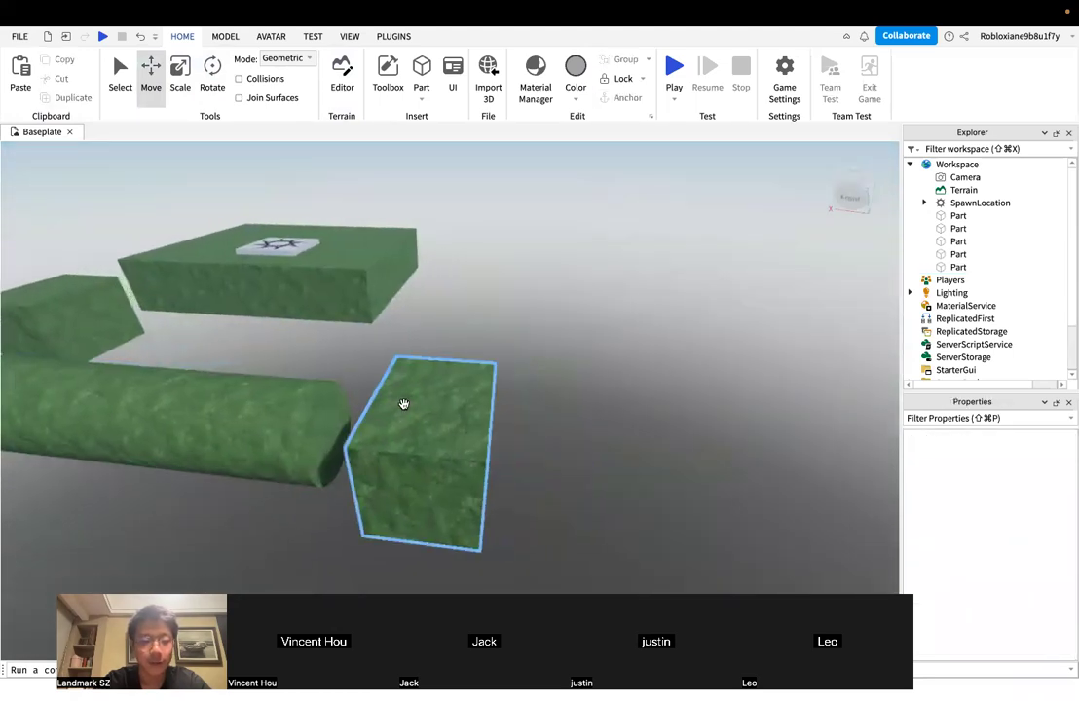
pyautogui.press('s')
pyautogui.press('a')
pyautogui.press('d')
pyautogui.click(496, 446)
pyautogui.press('a')
pyautogui.press('d')
pyautogui.click(627, 391)
pyautogui.click(507, 418)
pyautogui.scroll(5, 546, 437)
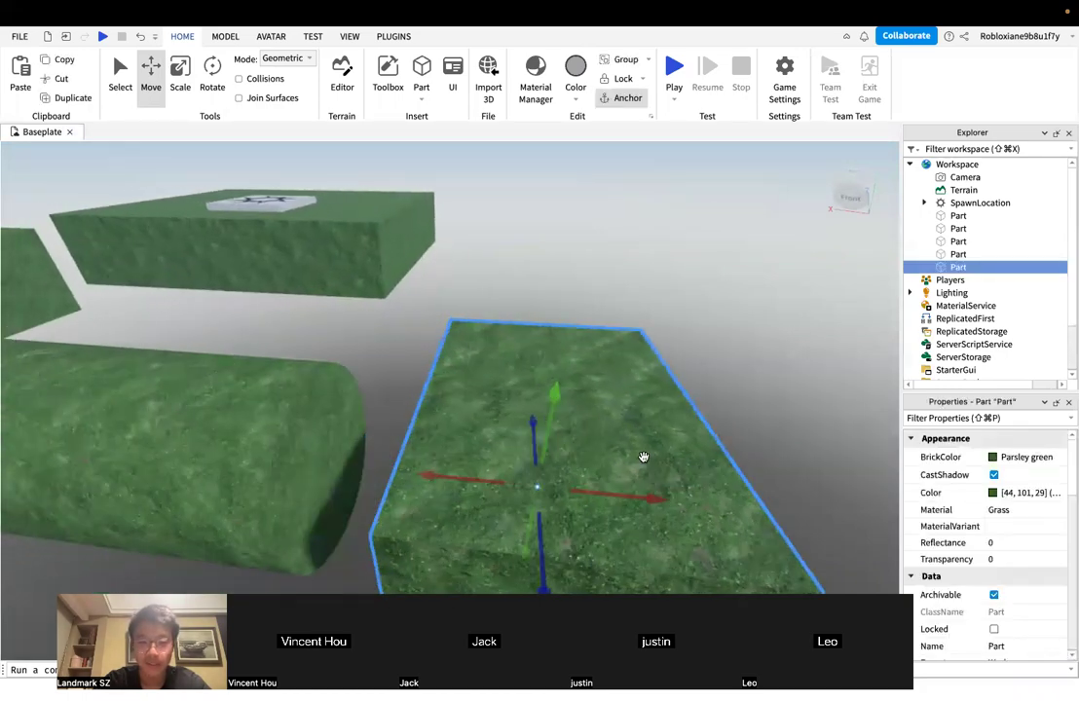
pyautogui.scroll(-5, 643, 455)
pyautogui.moveTo(643, 453); pyautogui.dragTo(643, 448, button='right')
pyautogui.scroll(5, 643, 453)
pyautogui.scroll(-4, 643, 454)
pyautogui.scroll(-3, 643, 454)
pyautogui.press('a')
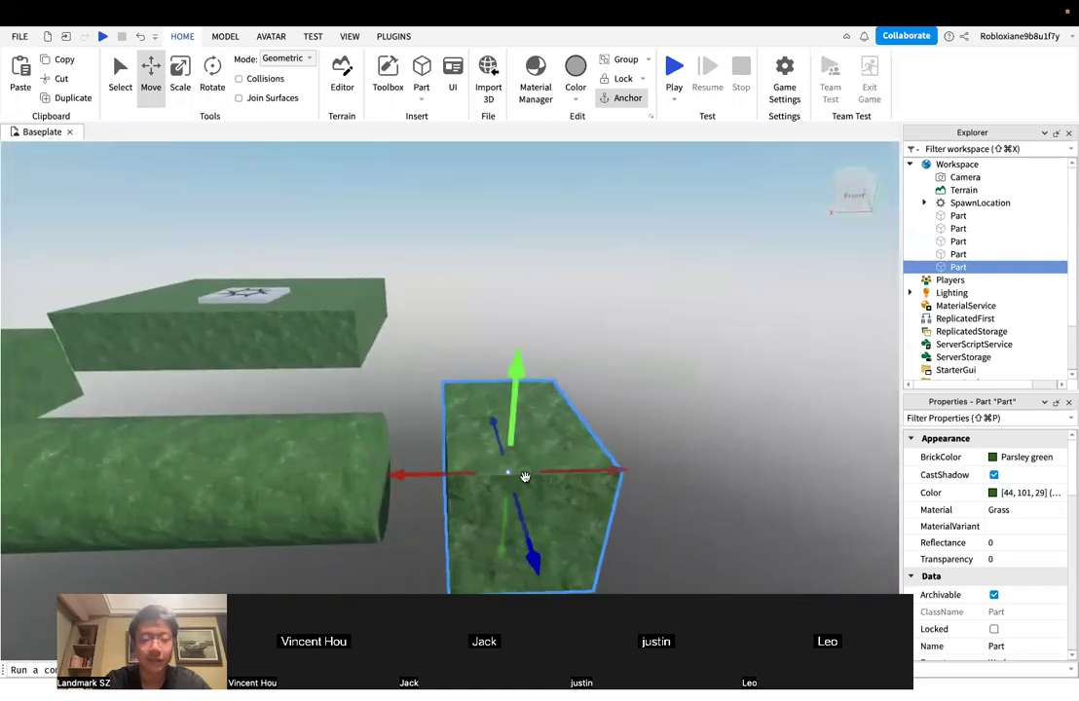
pyautogui.scroll(-3, 590, 407)
pyautogui.press('d')
pyautogui.scroll(2, 519, 468)
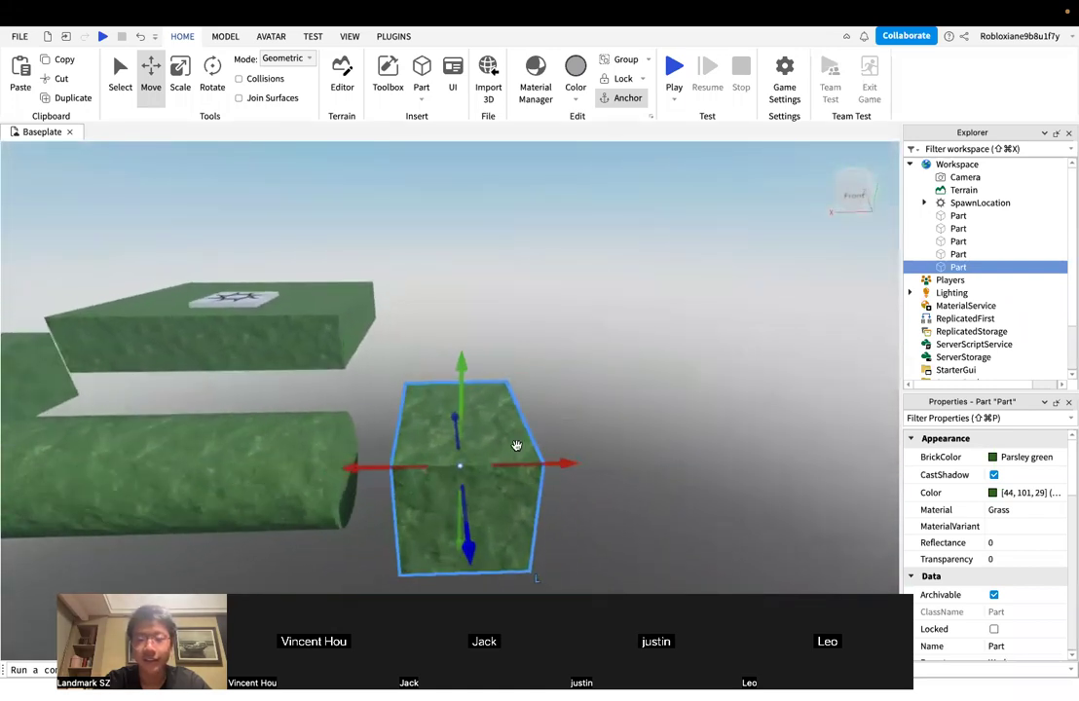
pyautogui.moveTo(622, 490); pyautogui.dragTo(672, 504, button='right')
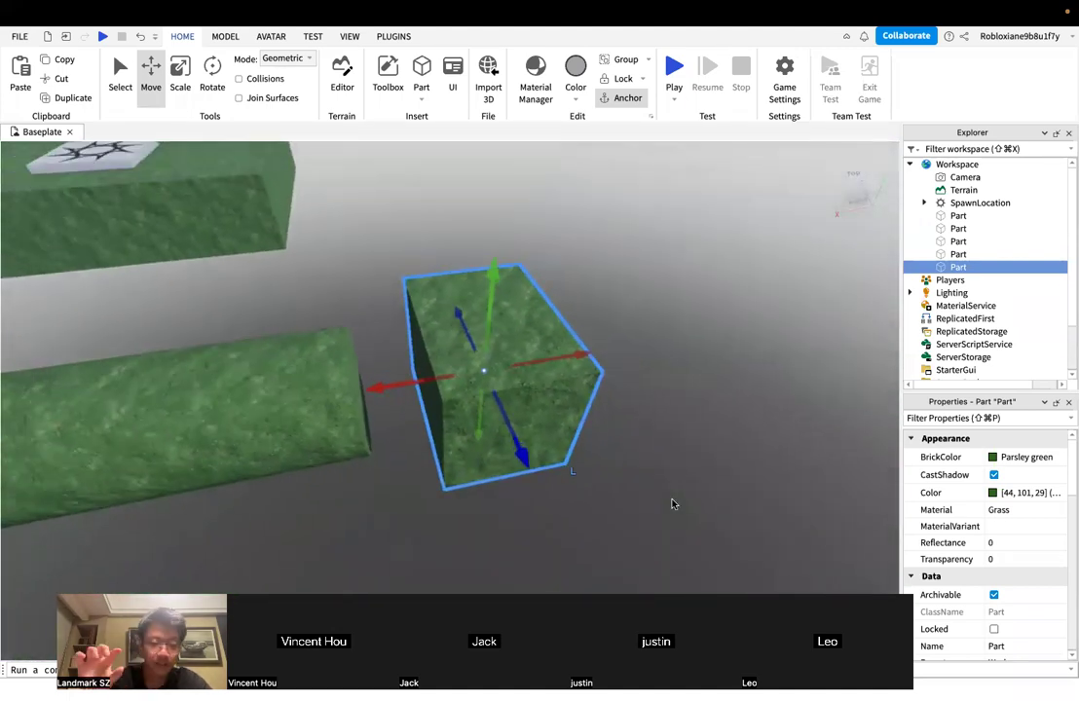
pyautogui.moveTo(648, 466); pyautogui.dragTo(648, 468, button='right')
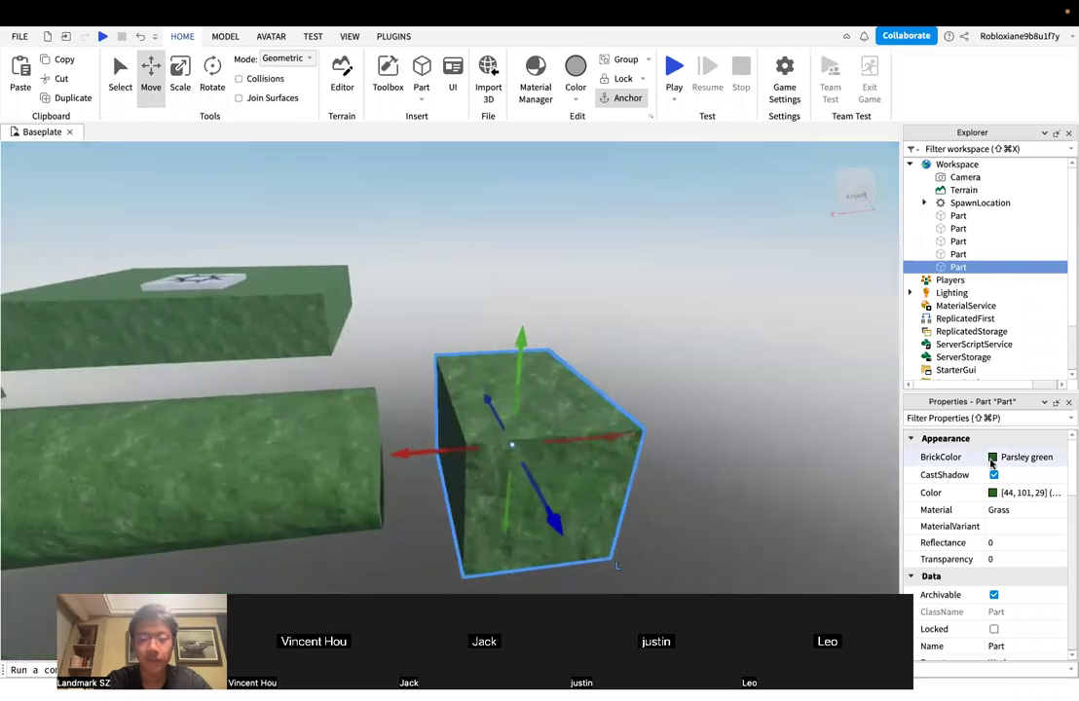
# Set the end block's BrickColor to Really red and its material to Neon
pyautogui.click(988, 458)
pyautogui.click(1025, 536)
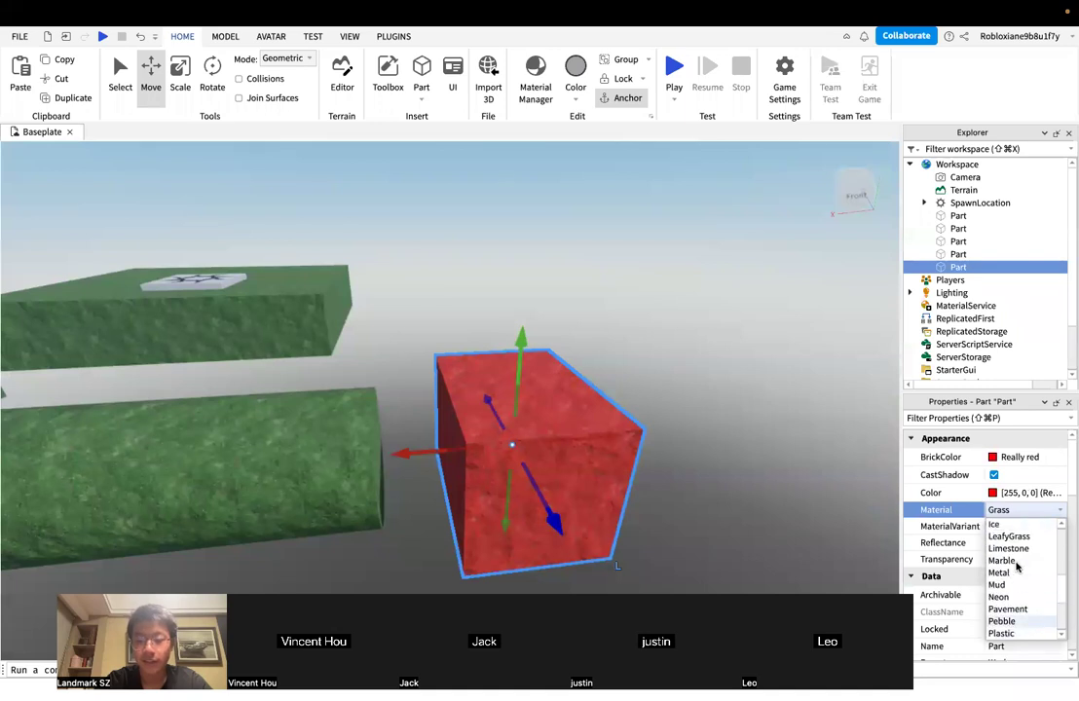
pyautogui.click(1018, 598)
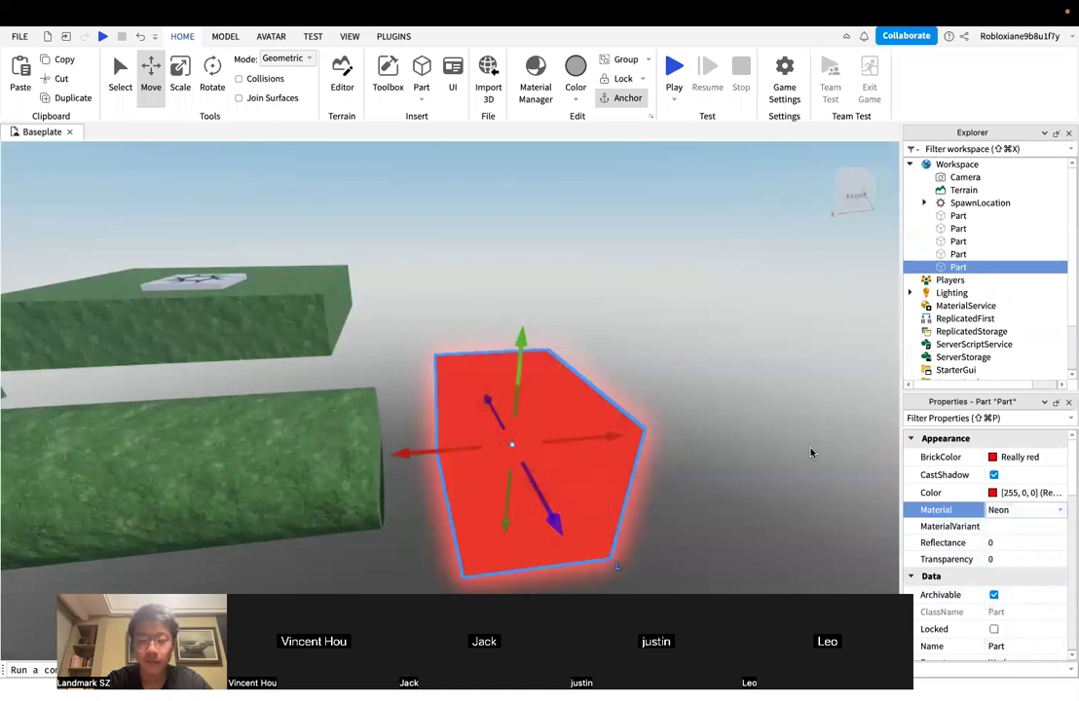
# Survey the whole course of grass blocks, cylinder and red neon block from above the starting platform
pyautogui.click(752, 409)
pyautogui.moveTo(752, 409); pyautogui.dragTo(752, 409, button='right')
pyautogui.press('a')
pyautogui.press('a')
pyautogui.moveTo(577, 403); pyautogui.dragTo(576, 400, button='right')
pyautogui.press('s')
pyautogui.press('a')
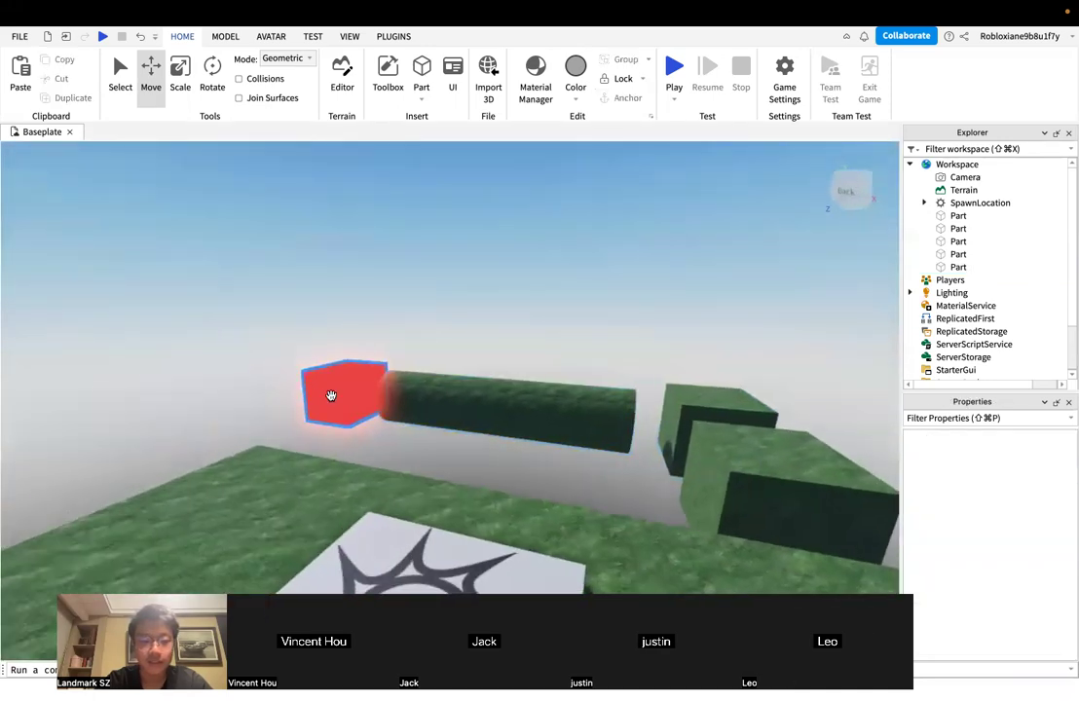
pyautogui.moveTo(442, 348); pyautogui.dragTo(442, 349, button='right')
pyautogui.press('a')
pyautogui.press('d')
pyautogui.press('w')
pyautogui.press('s')
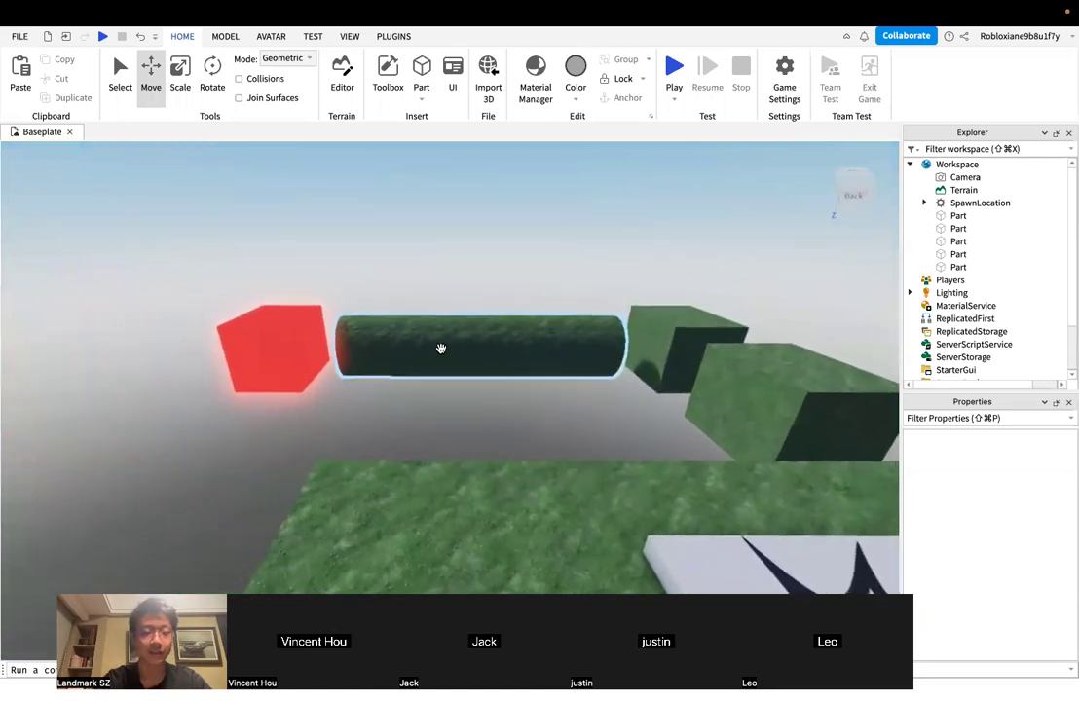
pyautogui.press('d')
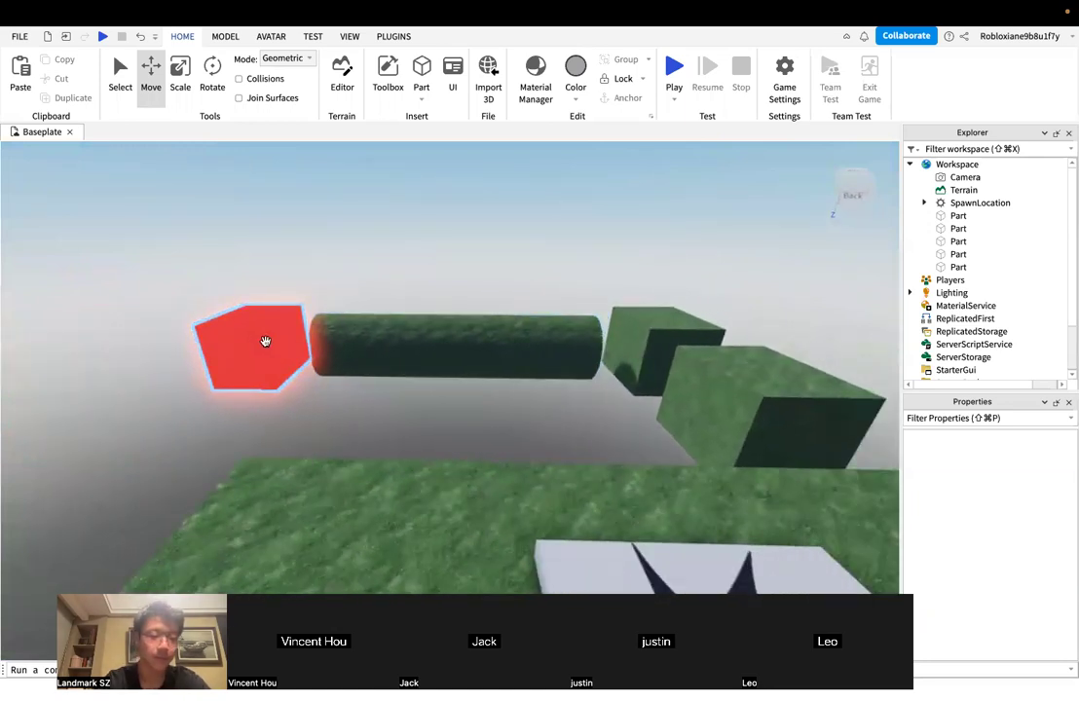
pyautogui.moveTo(265, 341); pyautogui.dragTo(265, 341, button='right')
pyautogui.press('w')
pyautogui.press('s')
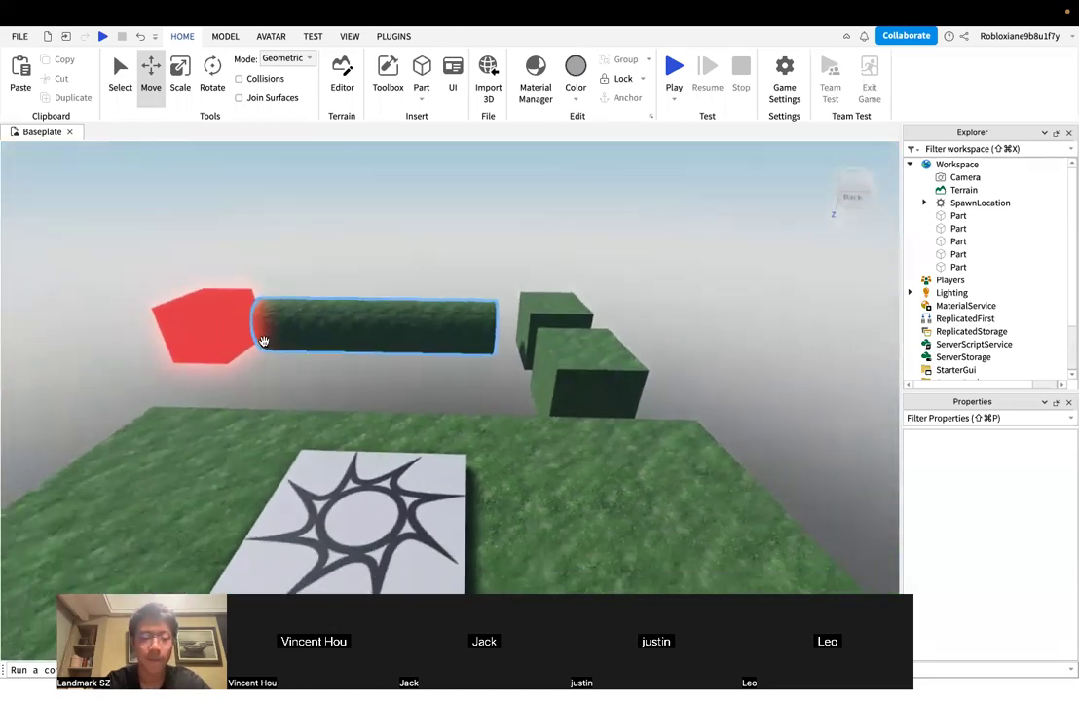
# Move the spawn location farther back on the starting platform, away from the jump blocks
pyautogui.click(445, 472)
pyautogui.moveTo(444, 471); pyautogui.dragTo(444, 471, button='right')
pyautogui.press('a')
pyautogui.moveTo(438, 436); pyautogui.dragTo(472, 485)
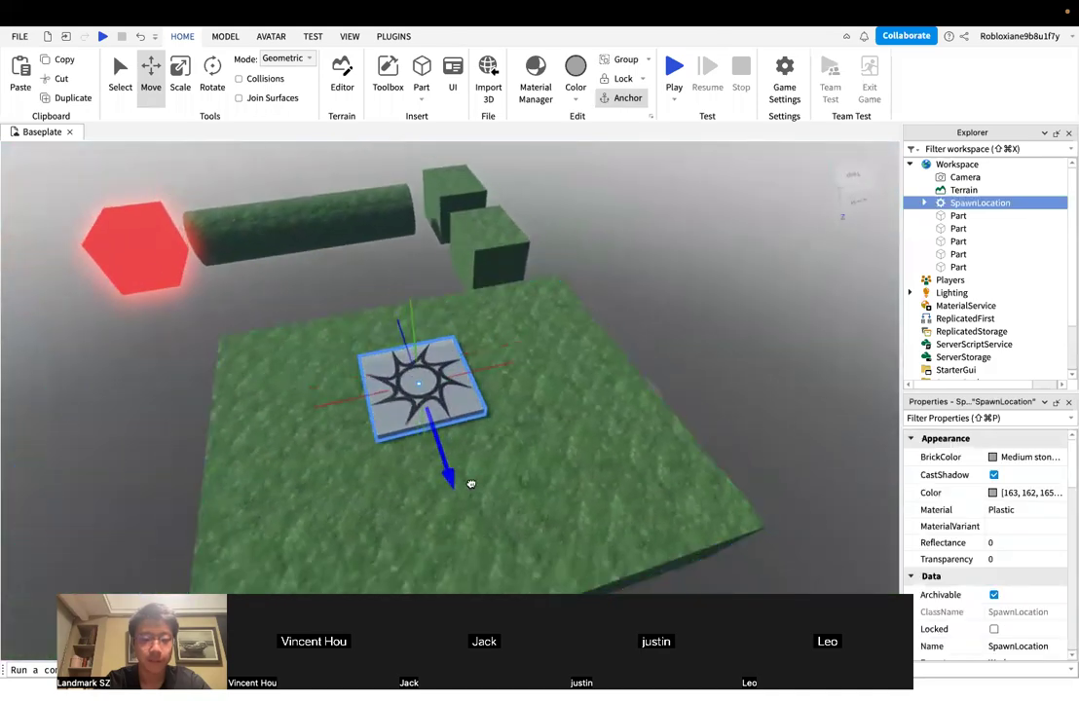
pyautogui.click(651, 432)
pyautogui.moveTo(658, 419); pyautogui.dragTo(658, 419, button='right')
# Start a playtest of the obby course
pyautogui.click(699, 353)
pyautogui.press('w')
pyautogui.moveTo(699, 353); pyautogui.dragTo(710, 360, button='right')
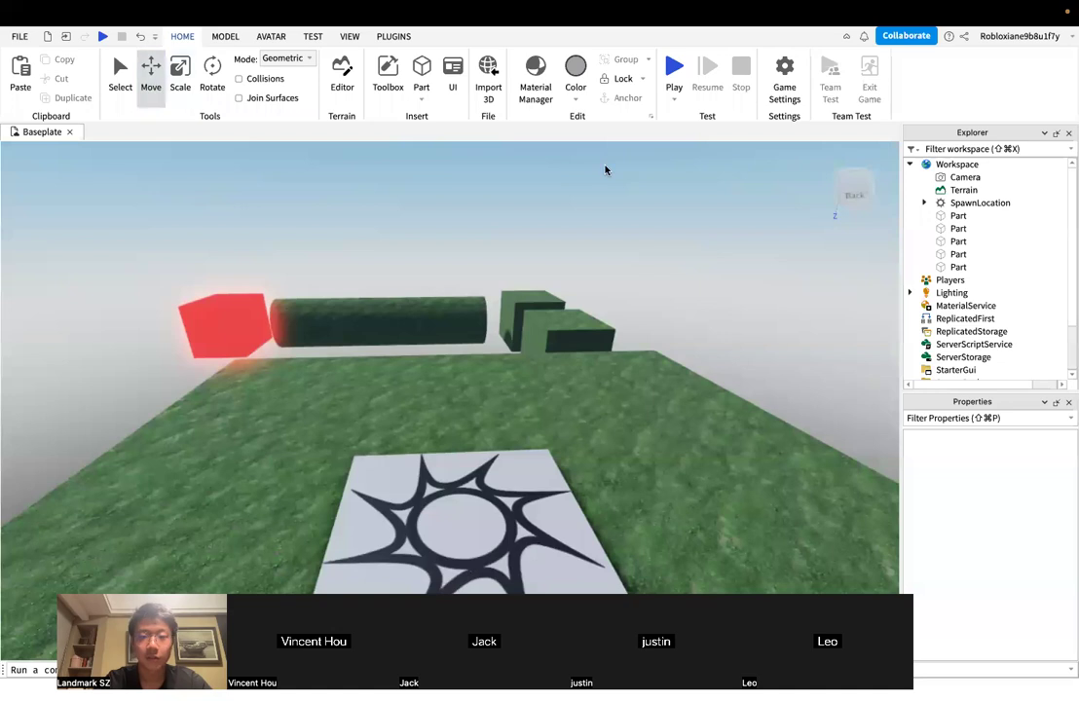
pyautogui.press('s')
pyautogui.moveTo(430, 383); pyautogui.dragTo(431, 387, button='right')
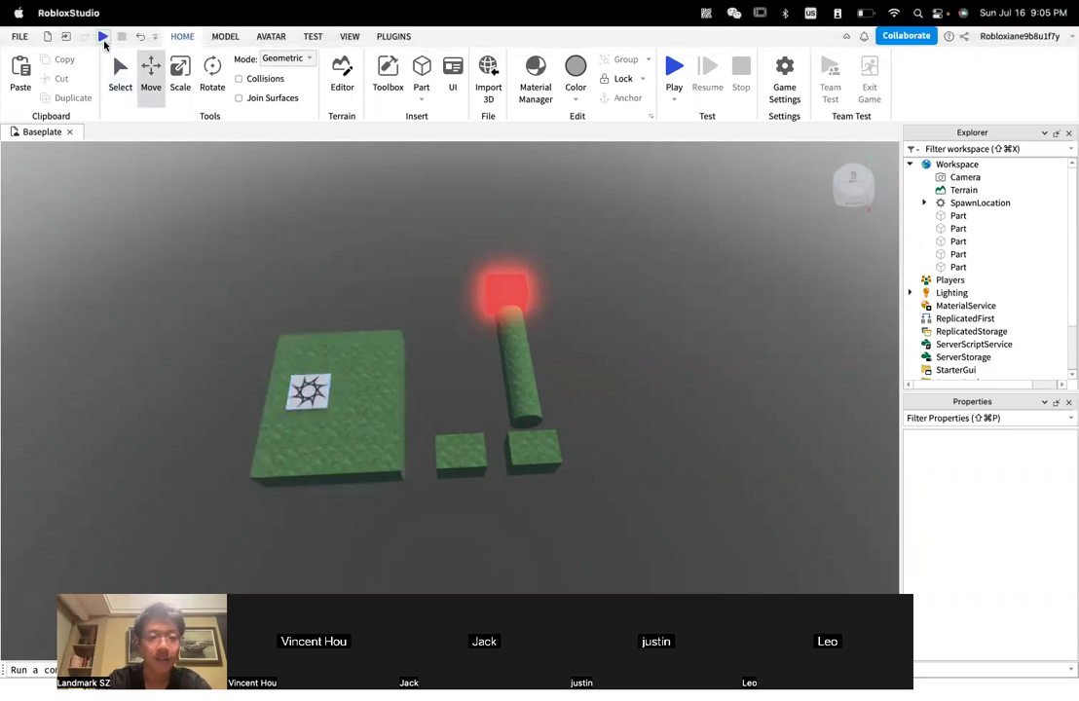
pyautogui.click(674, 65)
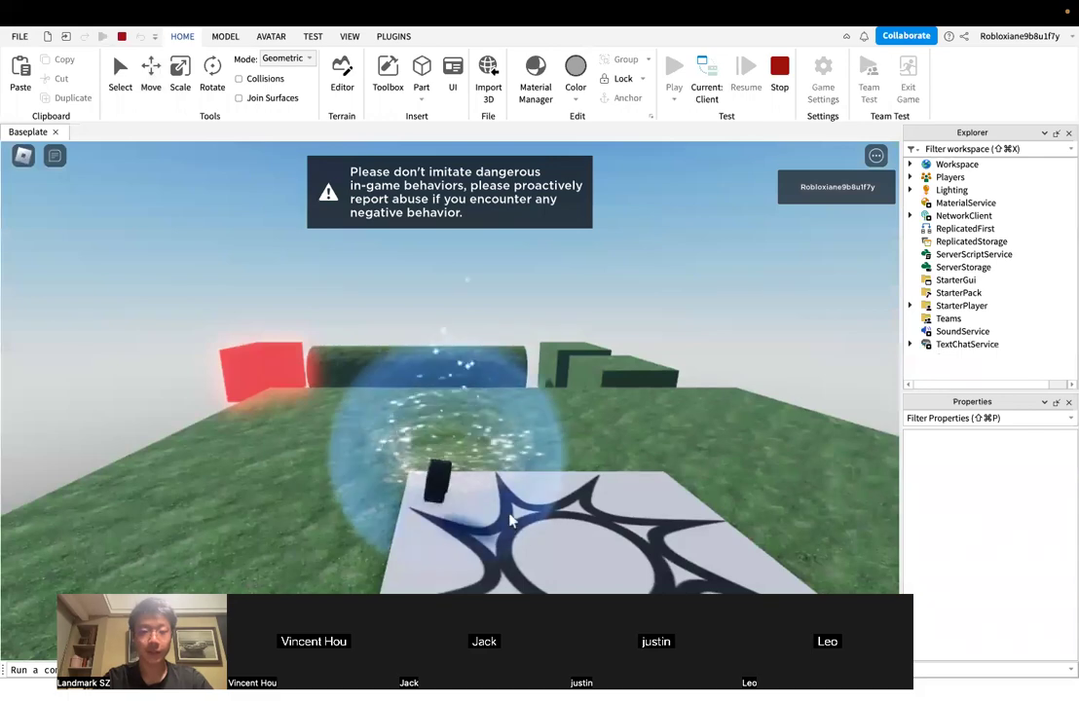
# Walk the avatar off the spawn location across the starting platform towards the first grass jump block
pyautogui.press('d')
pyautogui.moveTo(473, 426); pyautogui.dragTo(417, 431, button='right')
pyautogui.press('a')
pyautogui.press('d')
pyautogui.press('a')
pyautogui.press('w')
pyautogui.press('d')
pyautogui.press('s')
pyautogui.press('d')
pyautogui.press('space')
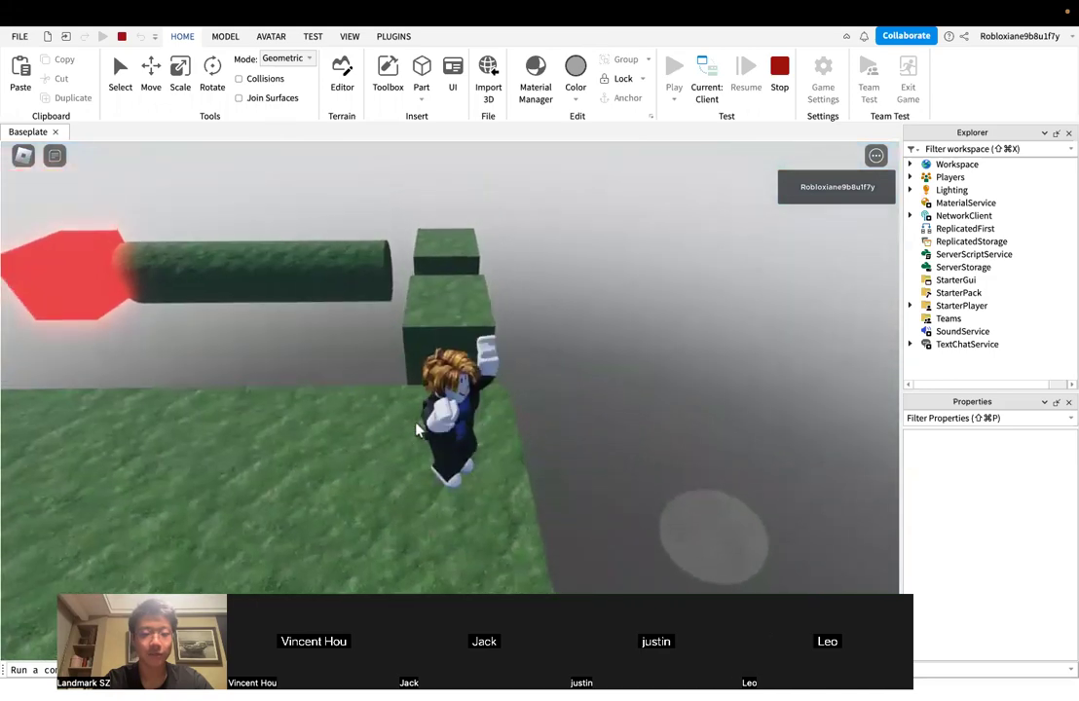
# Line the avatar up at the platform edge and jump onto the first grass block
pyautogui.press('w')
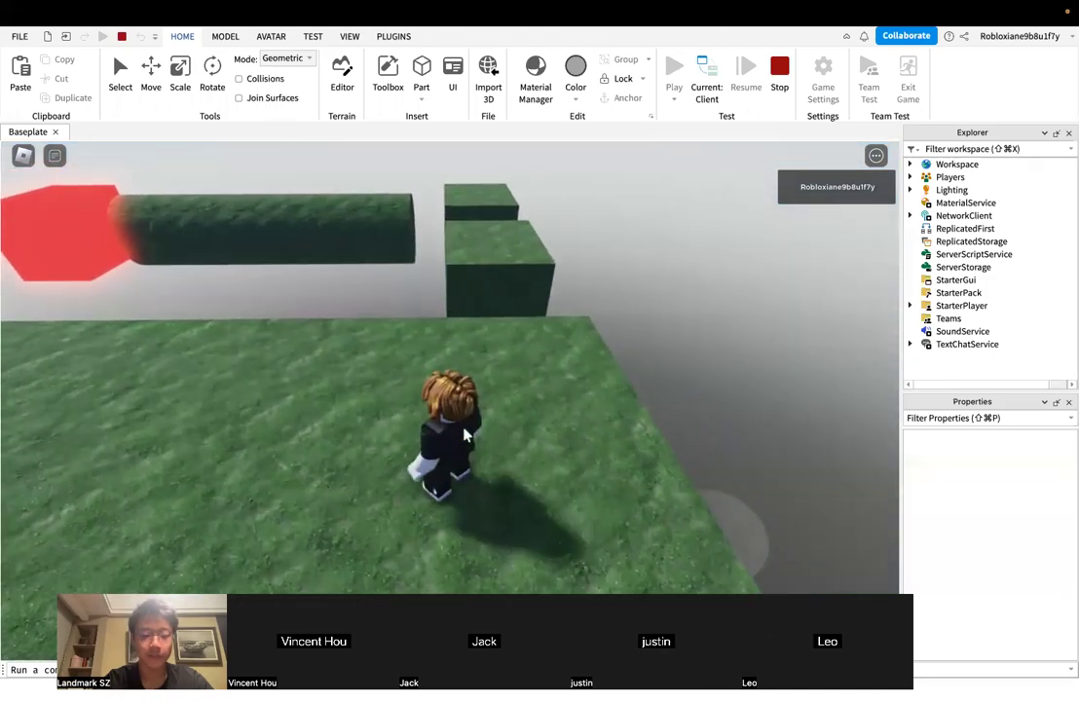
pyautogui.press('s')
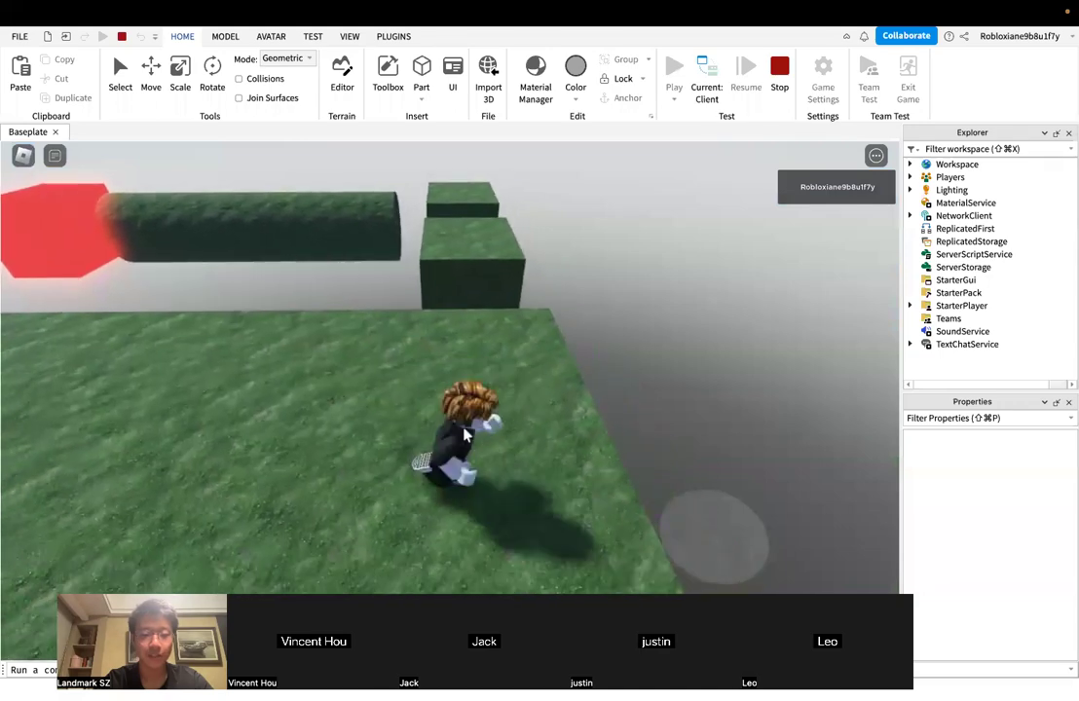
pyautogui.press('w')
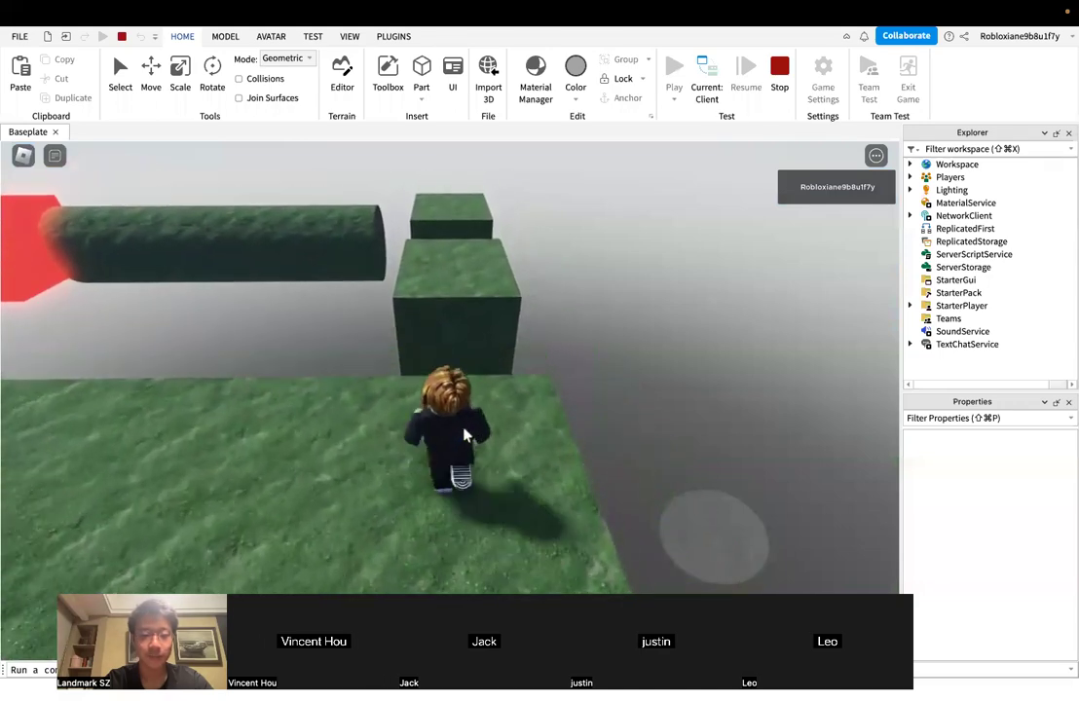
pyautogui.press('space')
pyautogui.moveTo(465, 436); pyautogui.dragTo(463, 435, button='right')
pyautogui.press('w')
pyautogui.press('w')
# Inspect the remaining course around the avatar from the first grass block, from far away and close up
pyautogui.scroll(-1, 462, 435)
pyautogui.scroll(3, 463, 436)
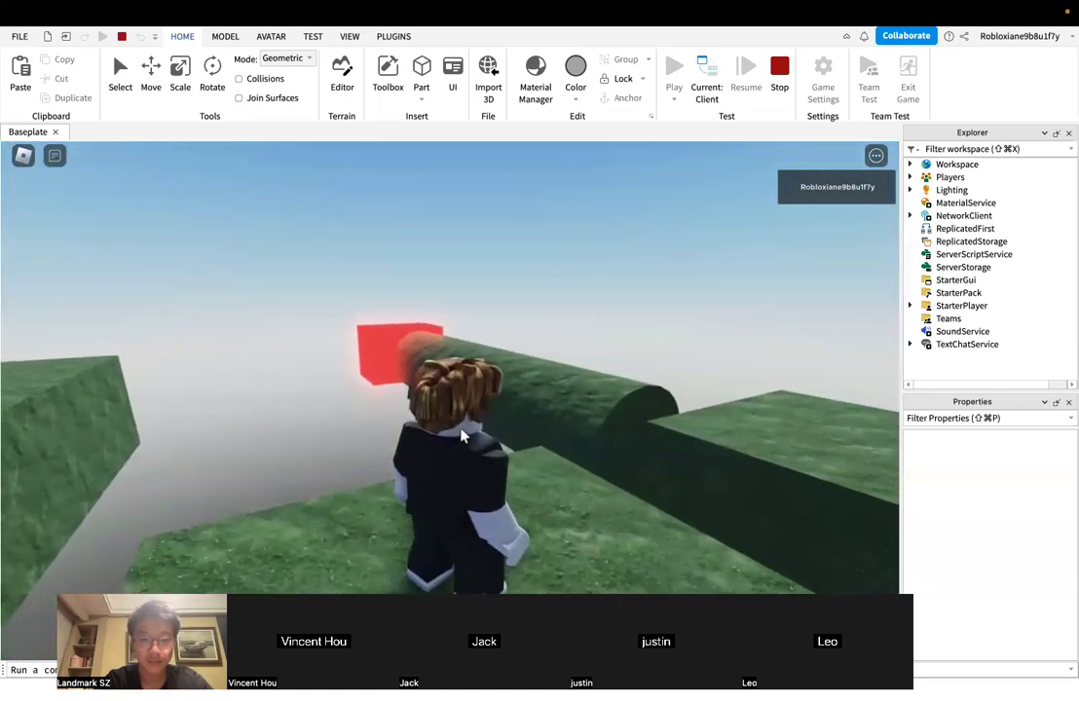
pyautogui.scroll(-8, 463, 436)
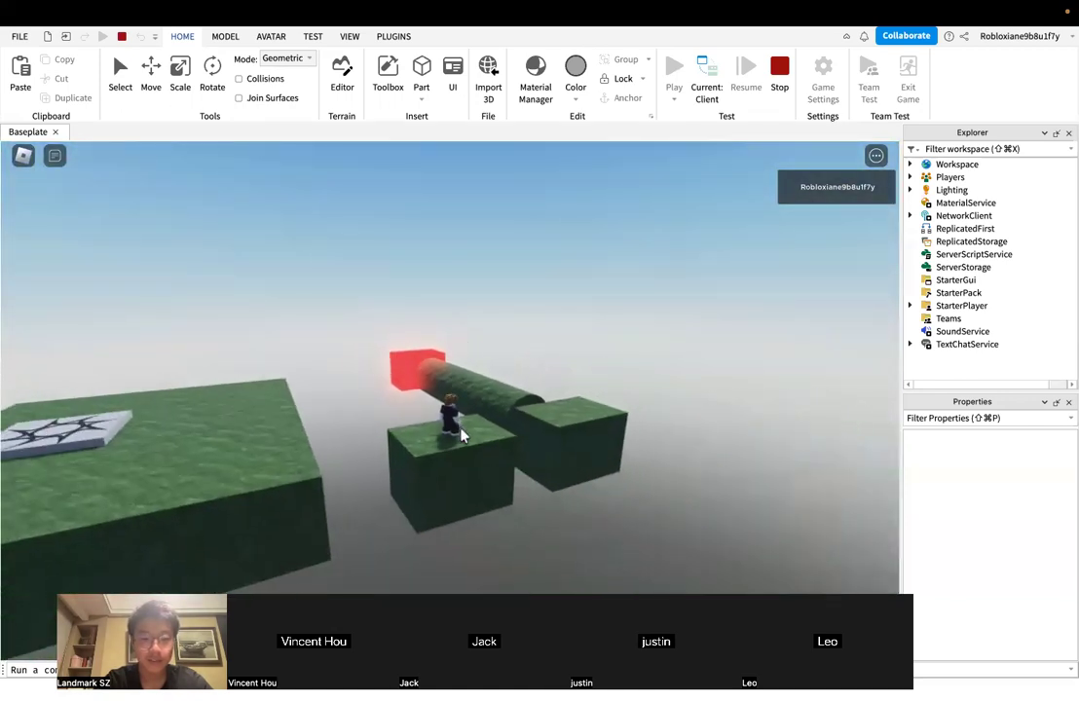
pyautogui.scroll(-5, 463, 436)
pyautogui.scroll(4, 463, 436)
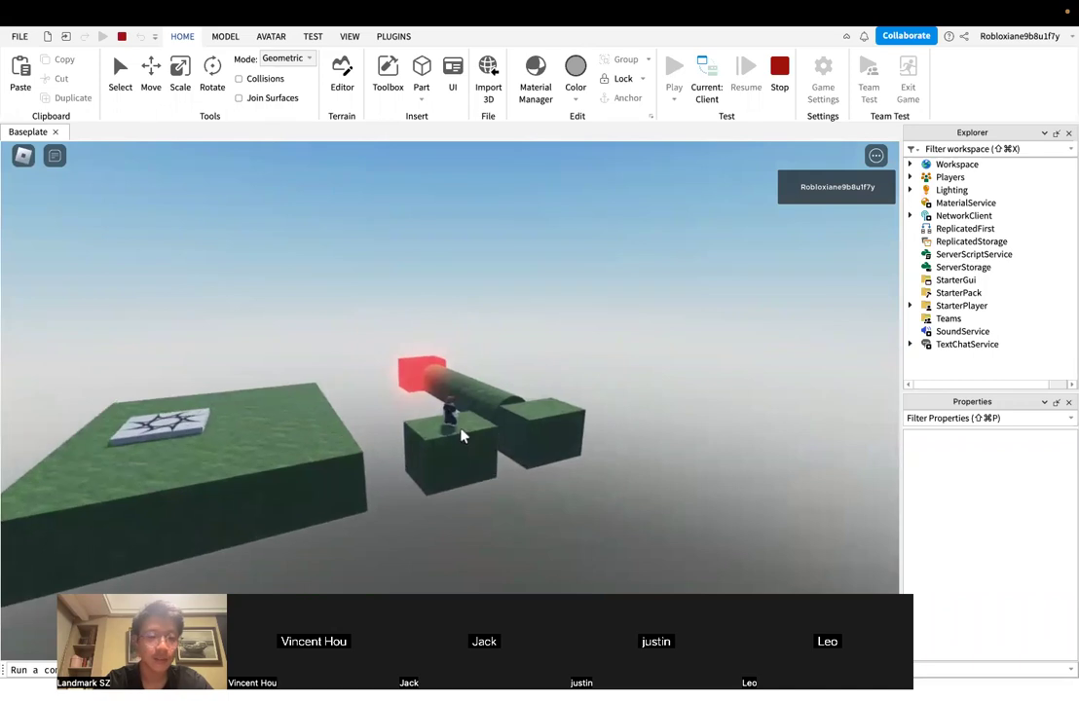
pyautogui.moveTo(464, 436); pyautogui.dragTo(463, 435, button='right')
pyautogui.scroll(3, 504, 425)
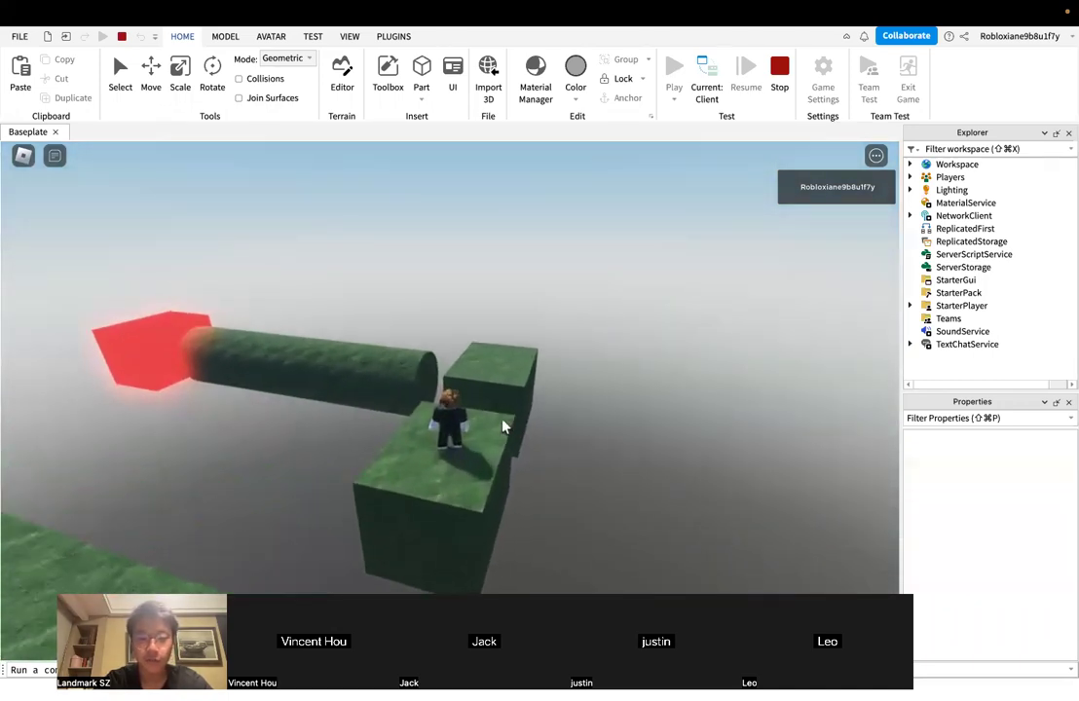
pyautogui.scroll(3, 504, 426)
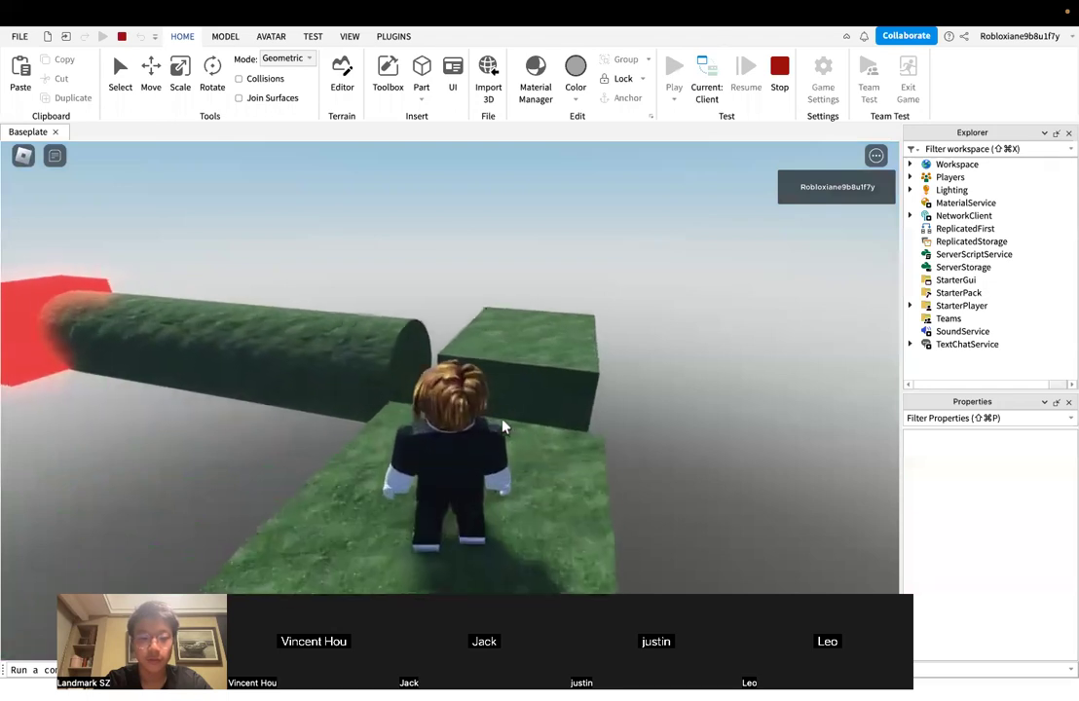
# Jump the avatar from the first grass block onto the second one
pyautogui.moveTo(481, 441); pyautogui.dragTo(312, 399, button='right')
pyautogui.press('d')
pyautogui.press('s')
pyautogui.press('w')
pyautogui.press('space')
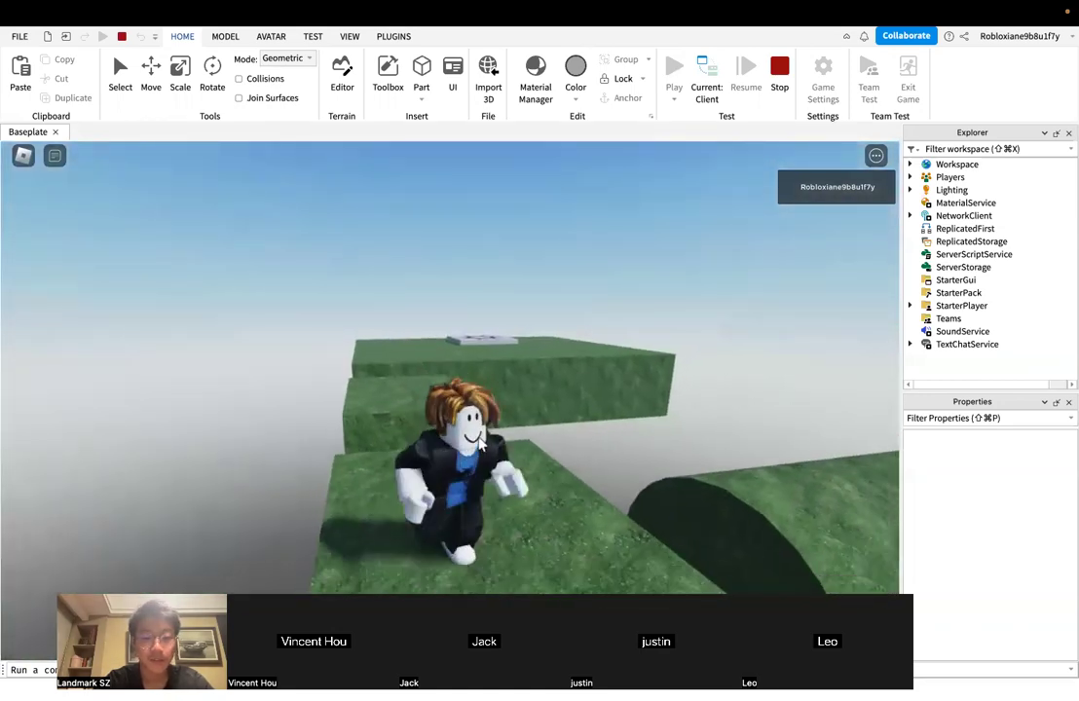
# Turn the avatar towards the long cylinder and jump onto its near end
pyautogui.press('d')
pyautogui.press('s')
pyautogui.moveTo(478, 444); pyautogui.dragTo(574, 473, button='right')
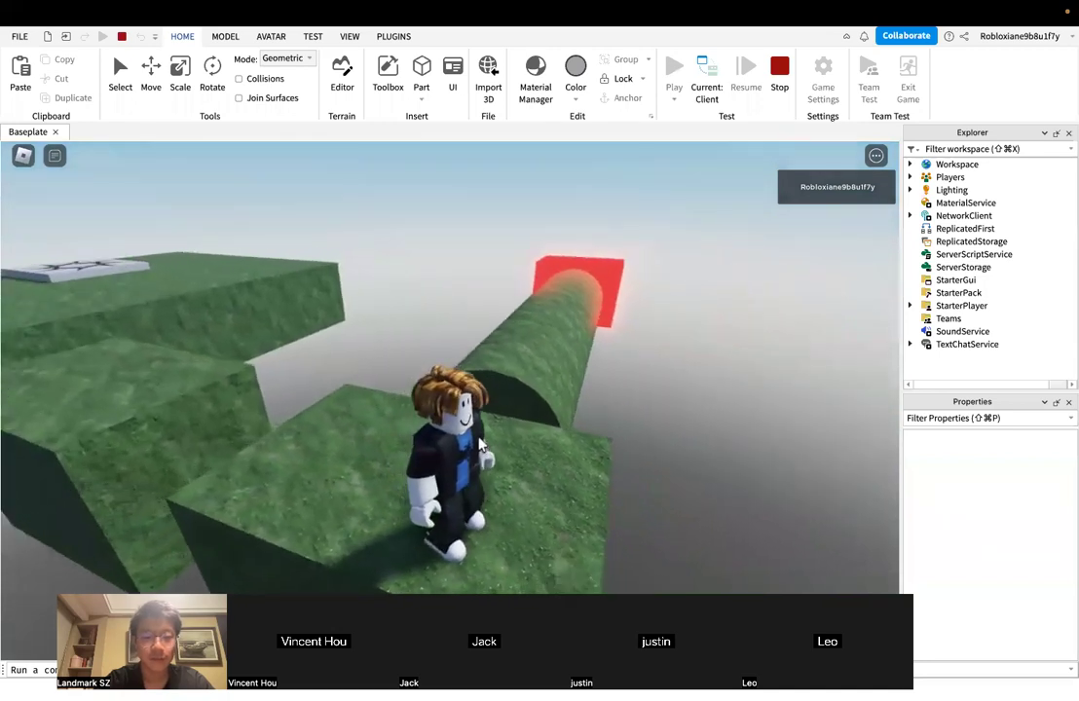
pyautogui.press('w')
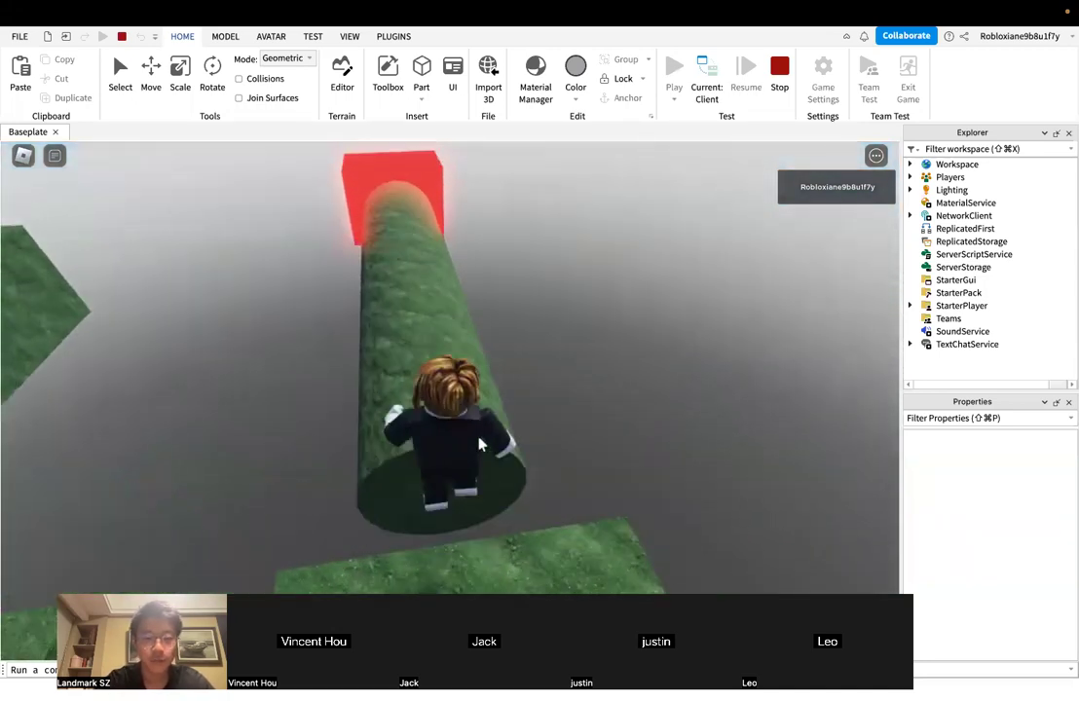
pyautogui.press('w')
# Walk the avatar along the cylinder, jump onto the red neon block and look back over the course
pyautogui.press('a')
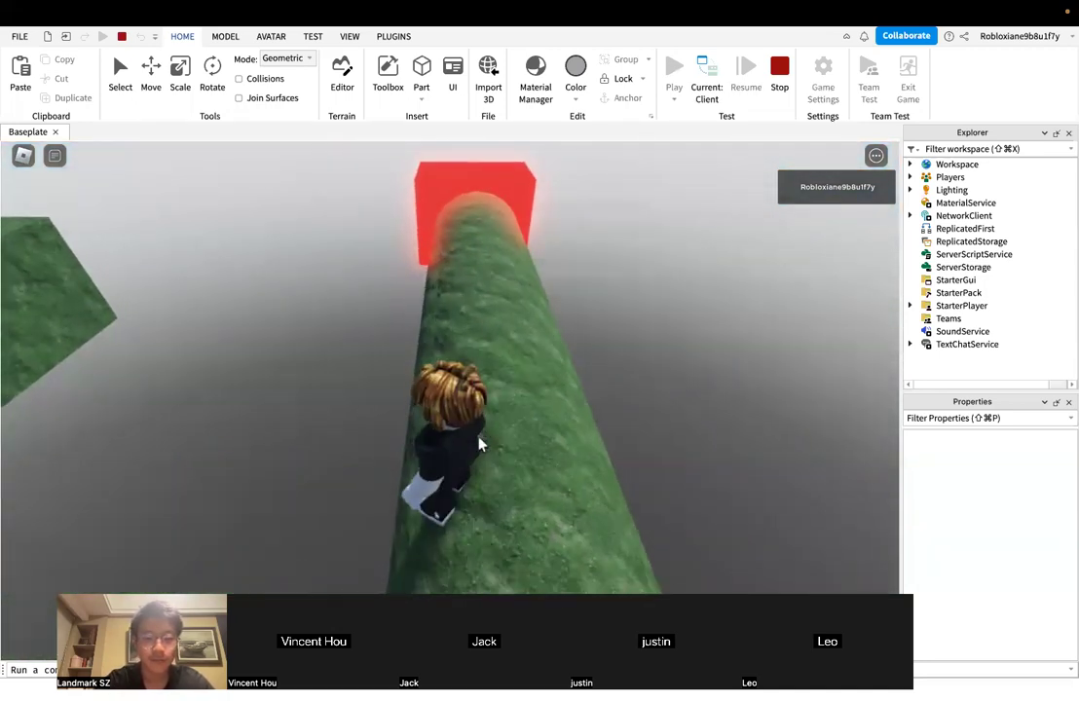
pyautogui.press('d')
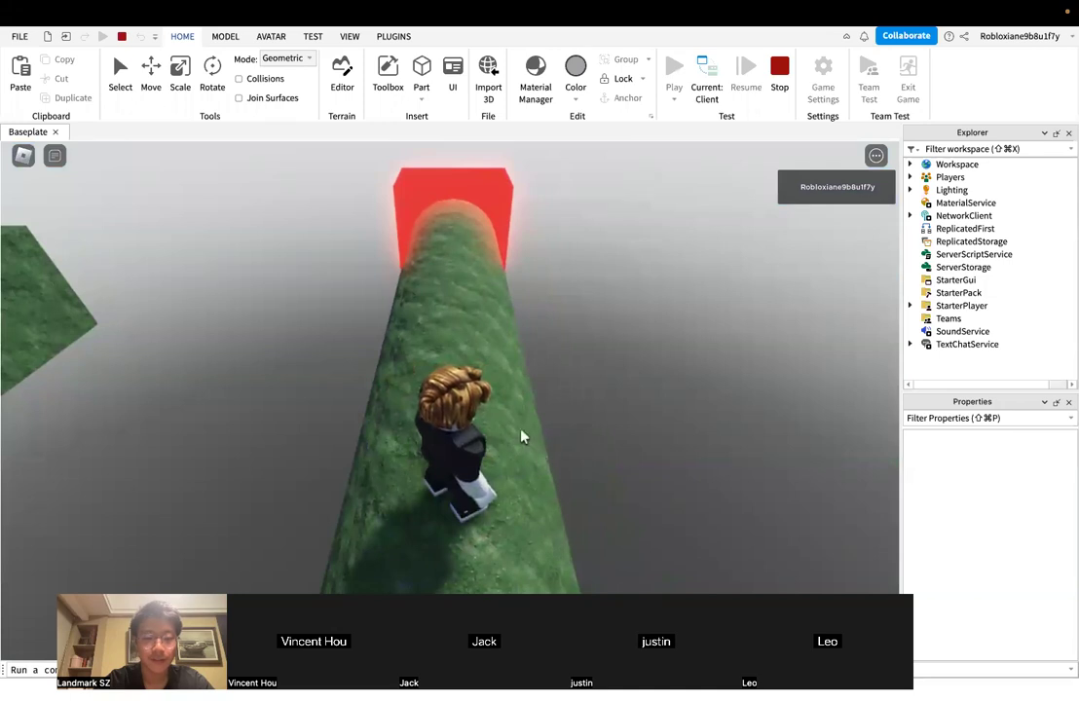
pyautogui.press('w')
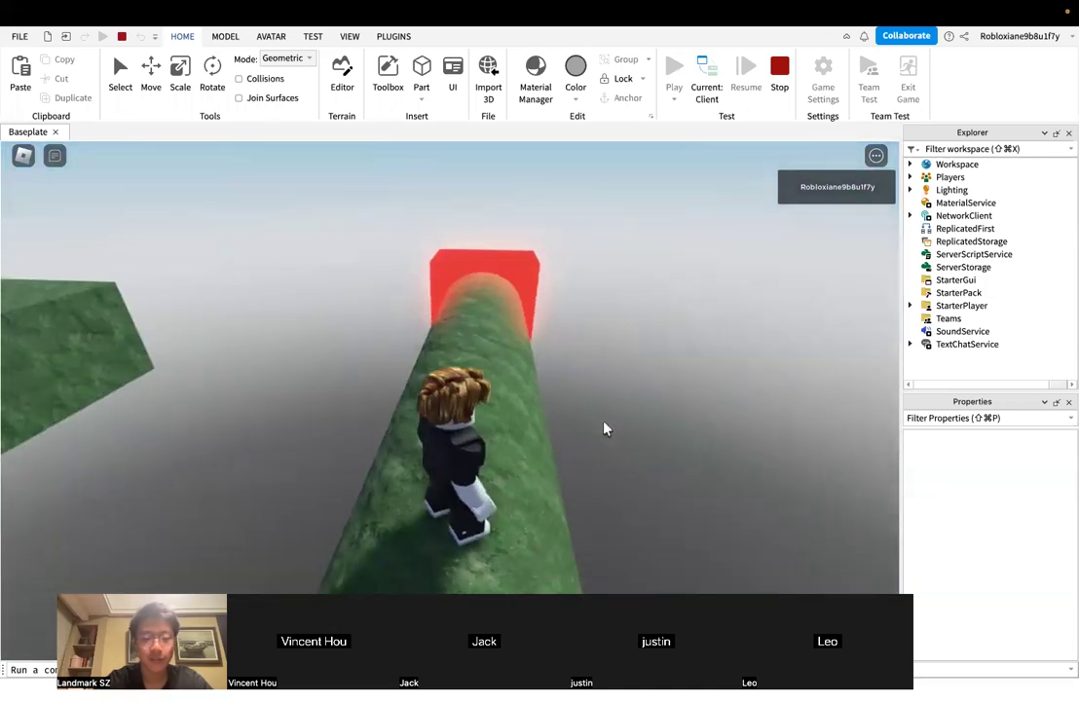
pyautogui.press('w')
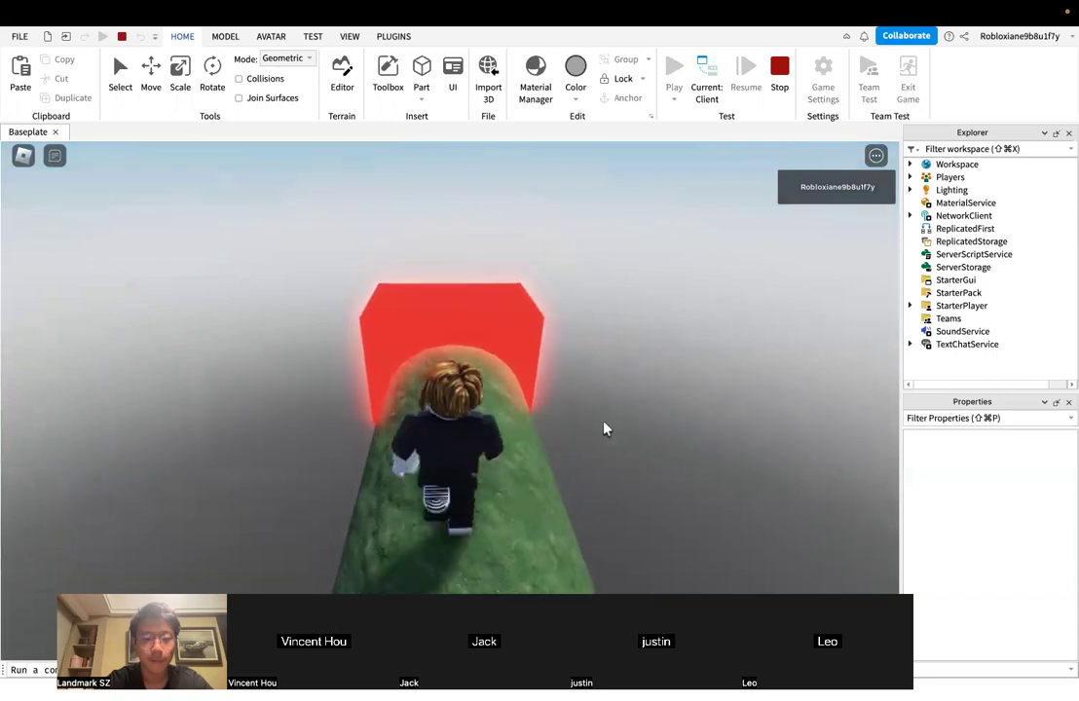
pyautogui.press('space')
pyautogui.moveTo(604, 422); pyautogui.dragTo(604, 422, button='right')
pyautogui.moveTo(363, 448); pyautogui.dragTo(363, 448, button='right')
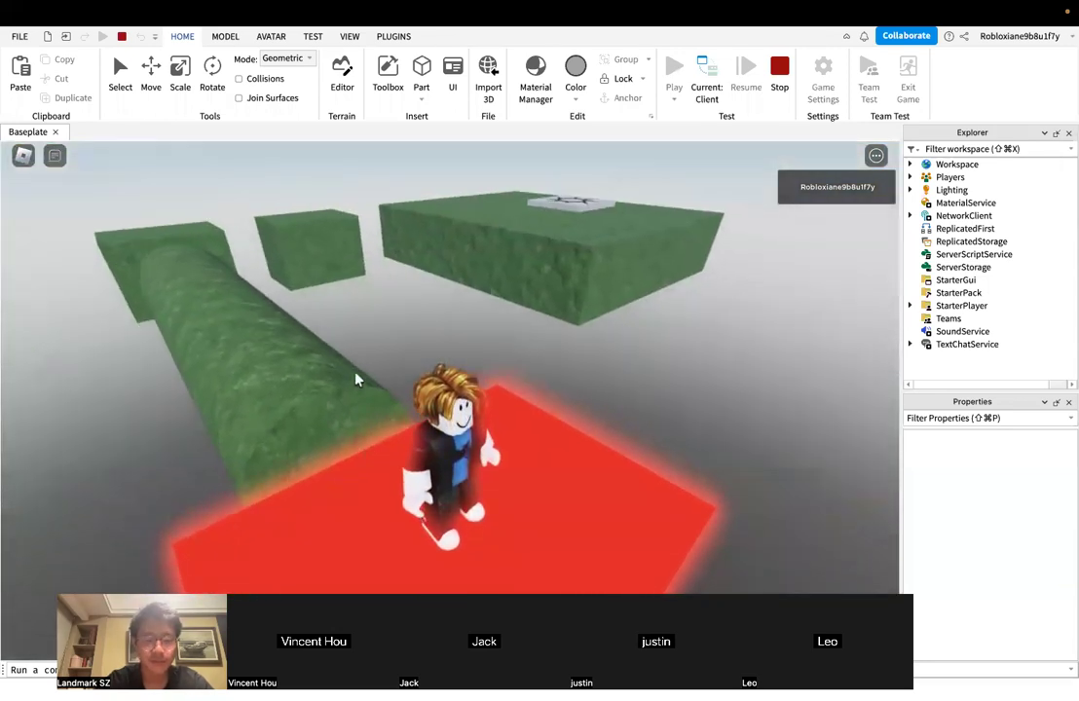
pyautogui.moveTo(500, 455); pyautogui.dragTo(500, 454, button='right')
# Run the avatar back from the red end block along the cylinder to the second grass block
pyautogui.press('w')
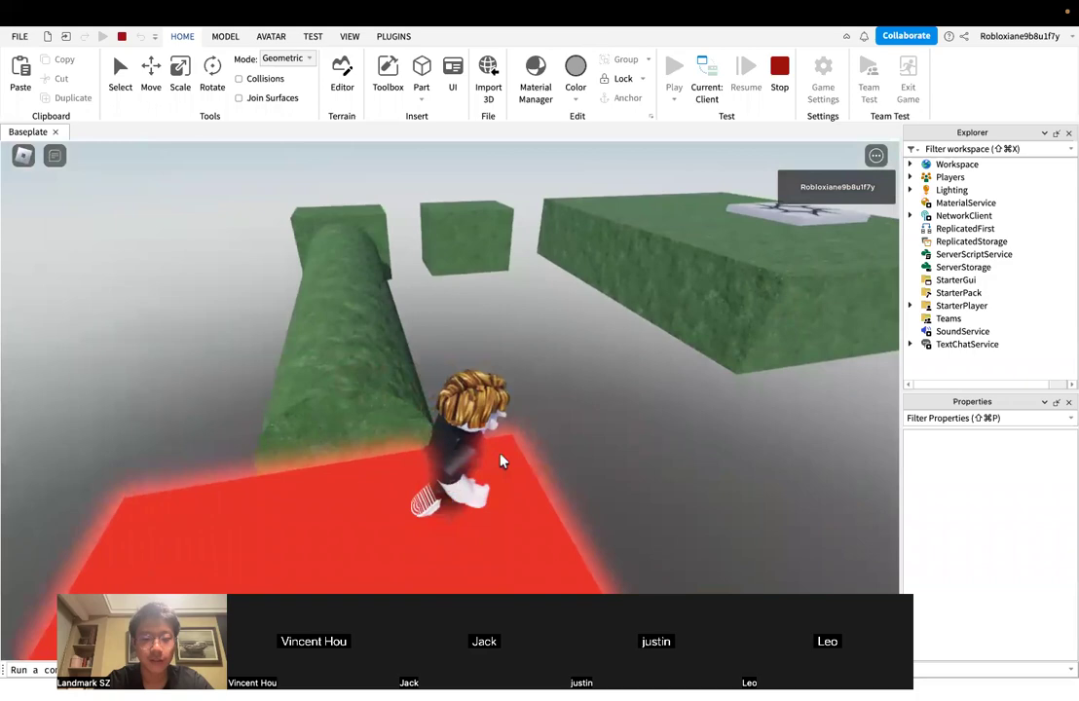
pyautogui.press('w')
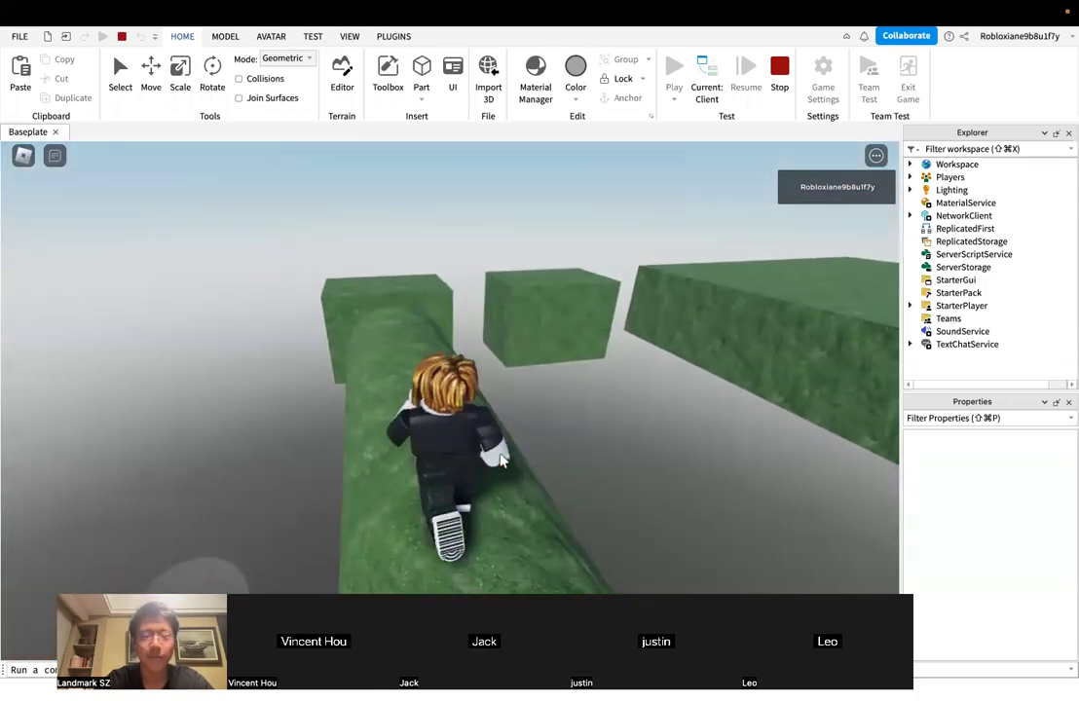
pyautogui.press('w')
pyautogui.moveTo(501, 455); pyautogui.dragTo(506, 455, button='right')
pyautogui.press('s')
pyautogui.press('w')
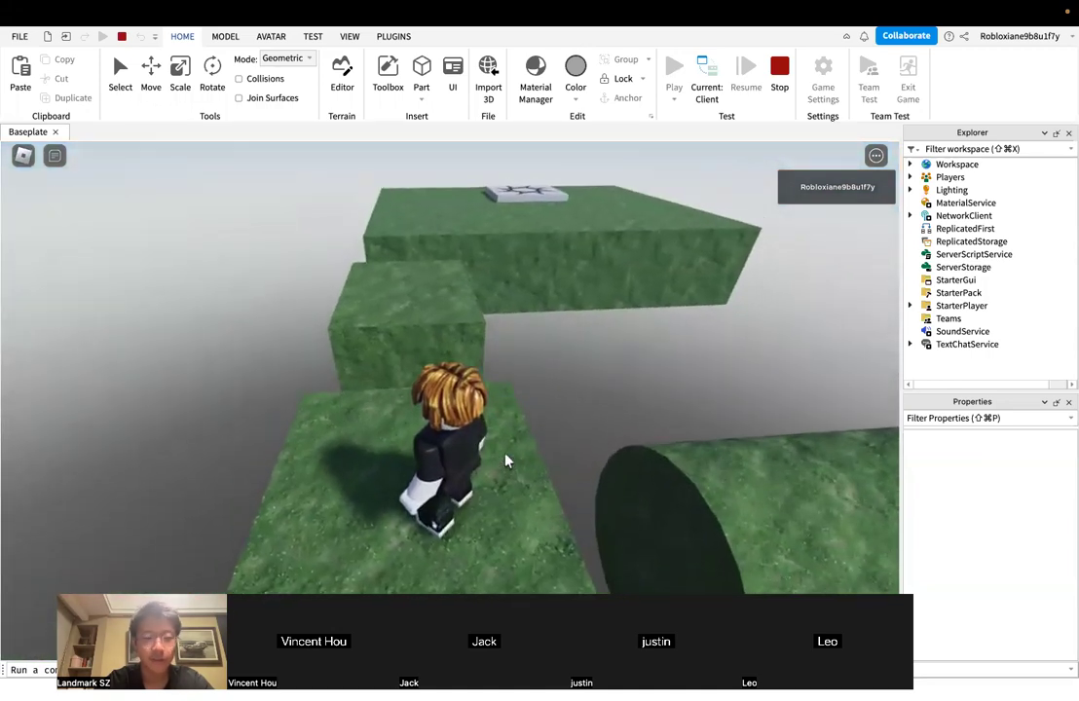
# Jump the avatar back over the first grass block towards the starting platform
pyautogui.press('w')
pyautogui.press('space')
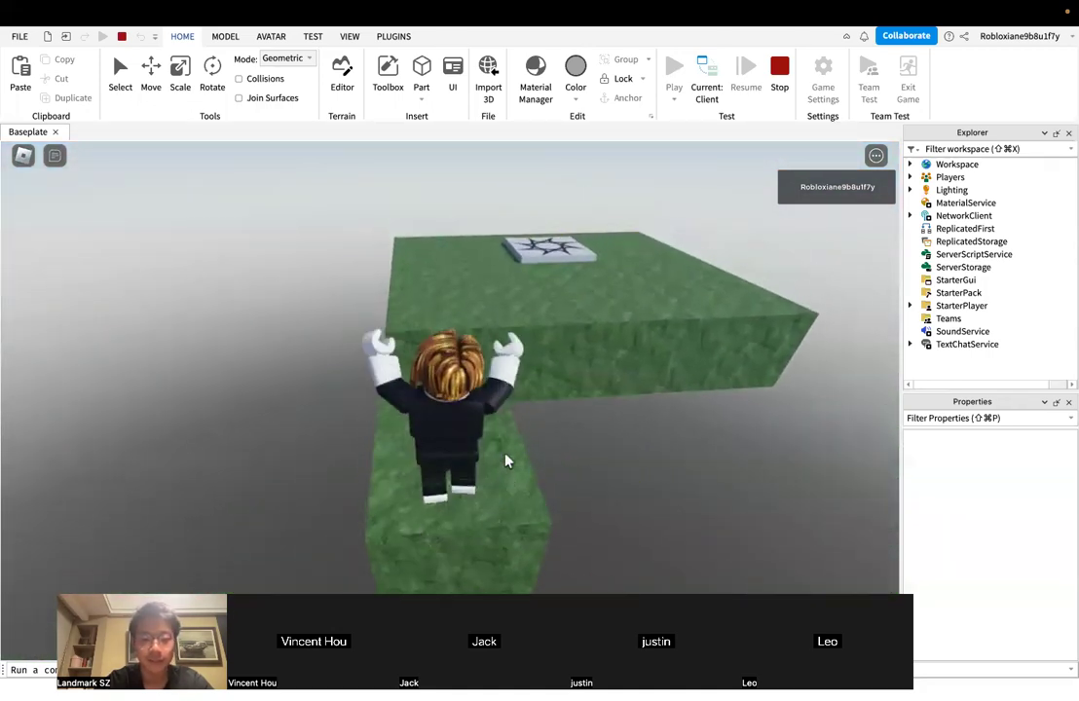
pyautogui.moveTo(506, 461); pyautogui.dragTo(506, 461, button='right')
pyautogui.press('s')
pyautogui.press('w')
pyautogui.press('a')
pyautogui.press('w')
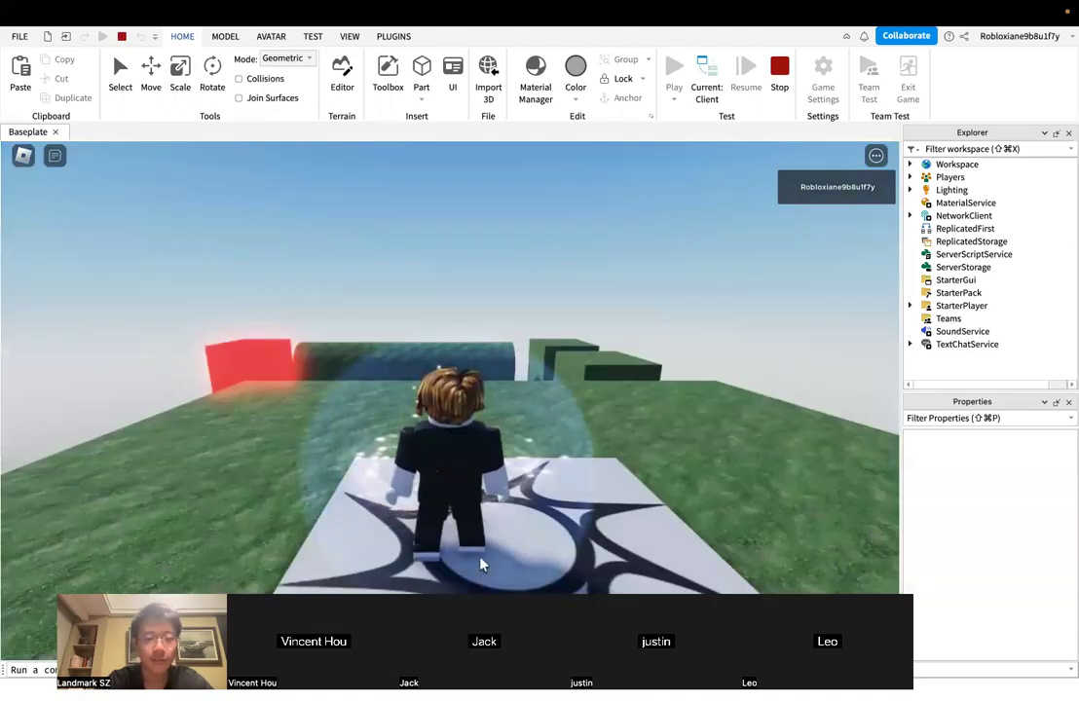
# Run the avatar through the whole course from the spawn location over the grass blocks and cylinder to the red end block
pyautogui.moveTo(481, 564); pyautogui.dragTo(463, 396, button='right')
pyautogui.press('s')
pyautogui.moveTo(513, 439); pyautogui.dragTo(514, 439, button='right')
pyautogui.press('d')
pyautogui.press('w')
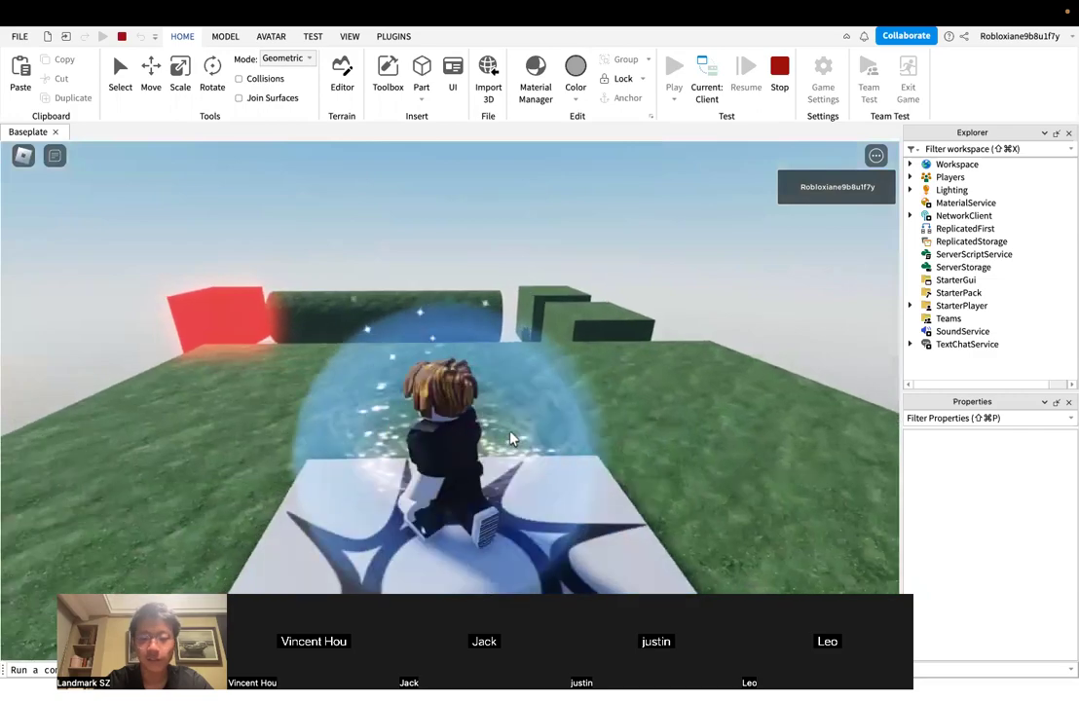
pyautogui.press('w')
pyautogui.moveTo(513, 439); pyautogui.dragTo(510, 433, button='right')
pyautogui.press('w')
pyautogui.press('d')
pyautogui.press('w')
pyautogui.press('space')
pyautogui.press('w')
pyautogui.press('w')
pyautogui.press('space')
pyautogui.press('space')
pyautogui.press('space')
pyautogui.press('w')
pyautogui.press('w')
pyautogui.press('space')
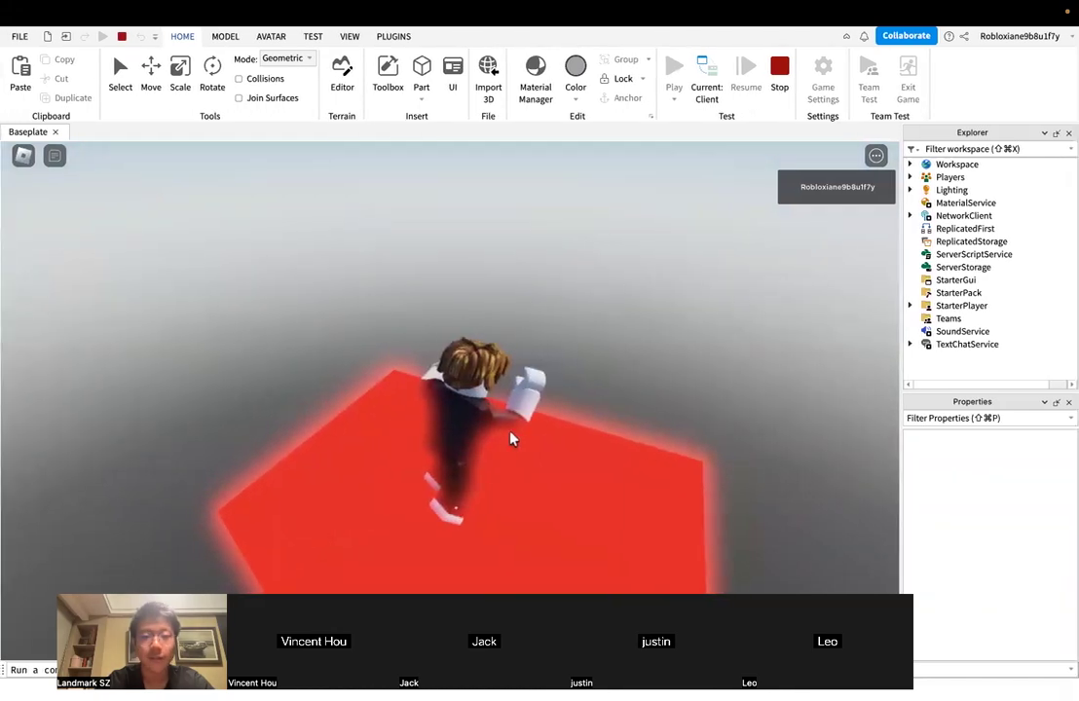
pyautogui.press('d')
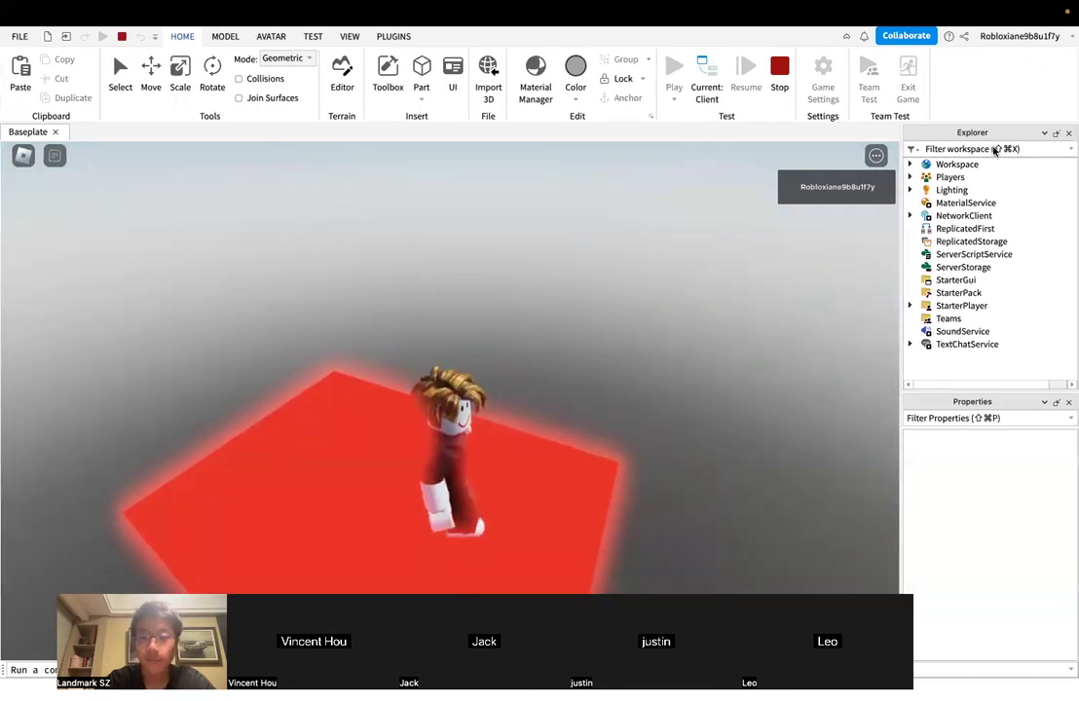
# Stop the playtest and frame the whole obby course in the editor view
pyautogui.hotkey('shift', 'F5')
pyautogui.moveTo(653, 379); pyautogui.dragTo(610, 321, button='right')
pyautogui.press('w')
pyautogui.press('a')
pyautogui.press('d')
pyautogui.click(573, 376)
pyautogui.scroll(-3, 572, 371)
pyautogui.press('d')
pyautogui.moveTo(703, 7)
pyautogui.press('s')
pyautogui.press('w')
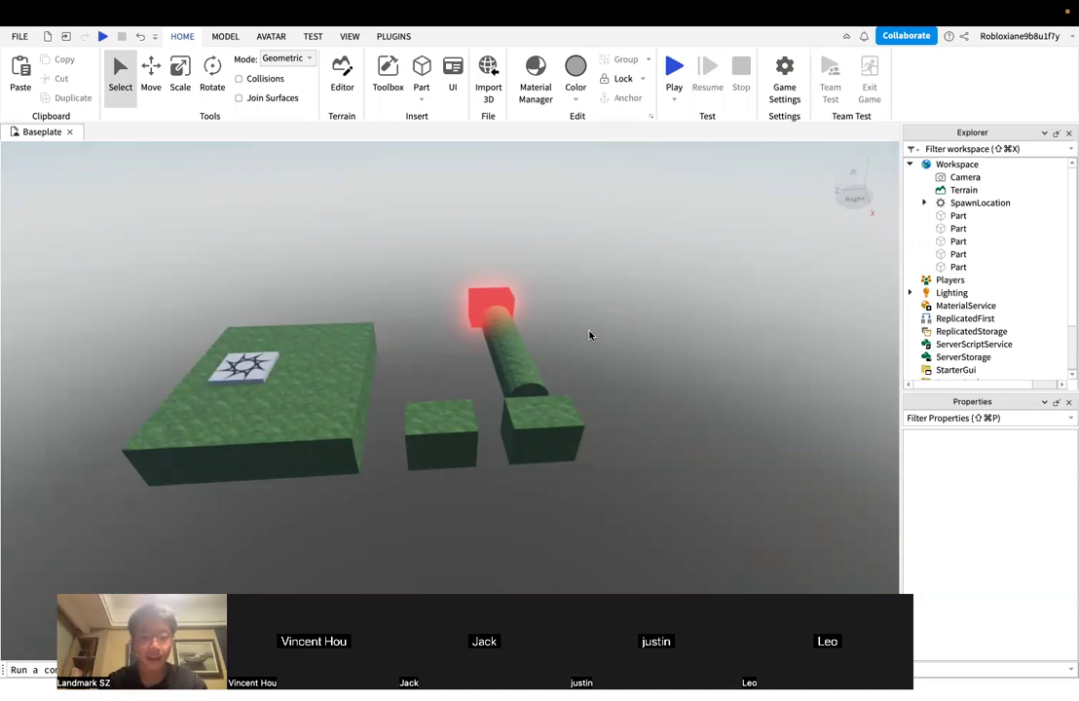
# Point out the course parts by selecting the grass jump blocks and the red end block in turn, leaving nothing selected
pyautogui.click(454, 413)
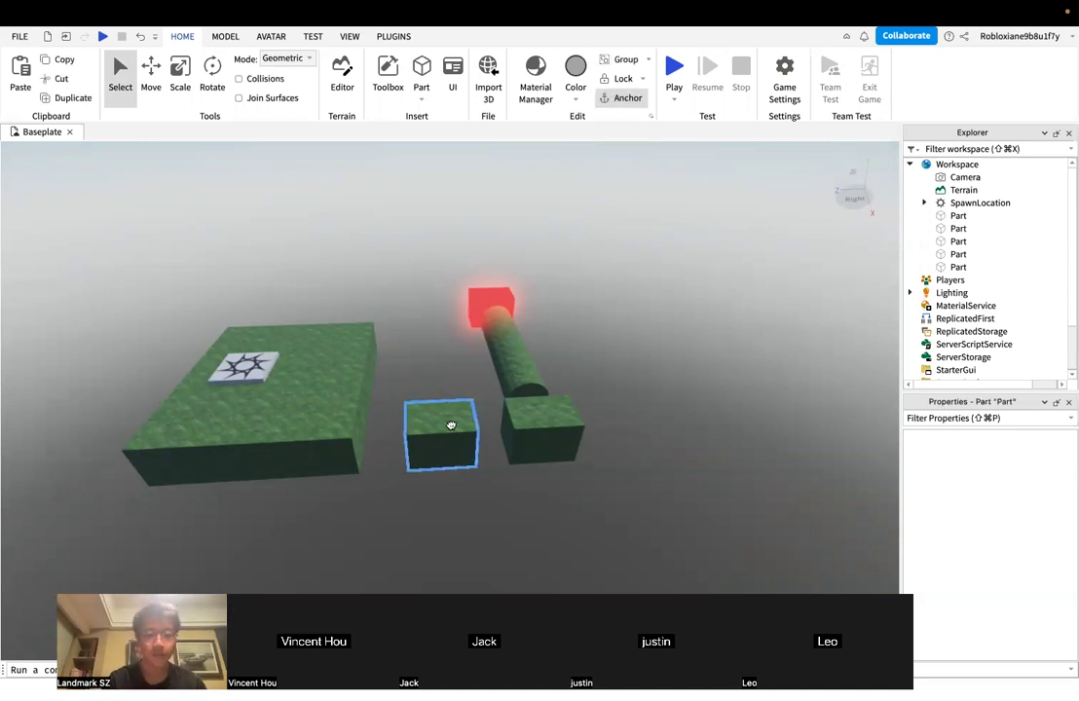
pyautogui.click(552, 428)
pyautogui.click(543, 370)
pyautogui.click(544, 368)
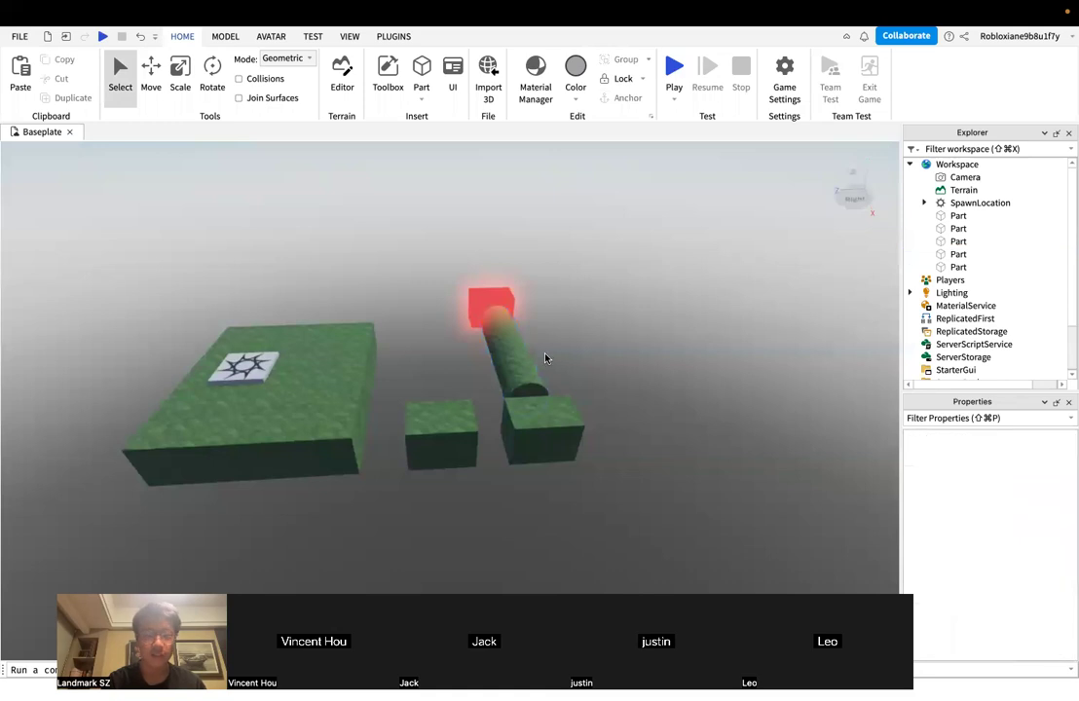
pyautogui.click(499, 298)
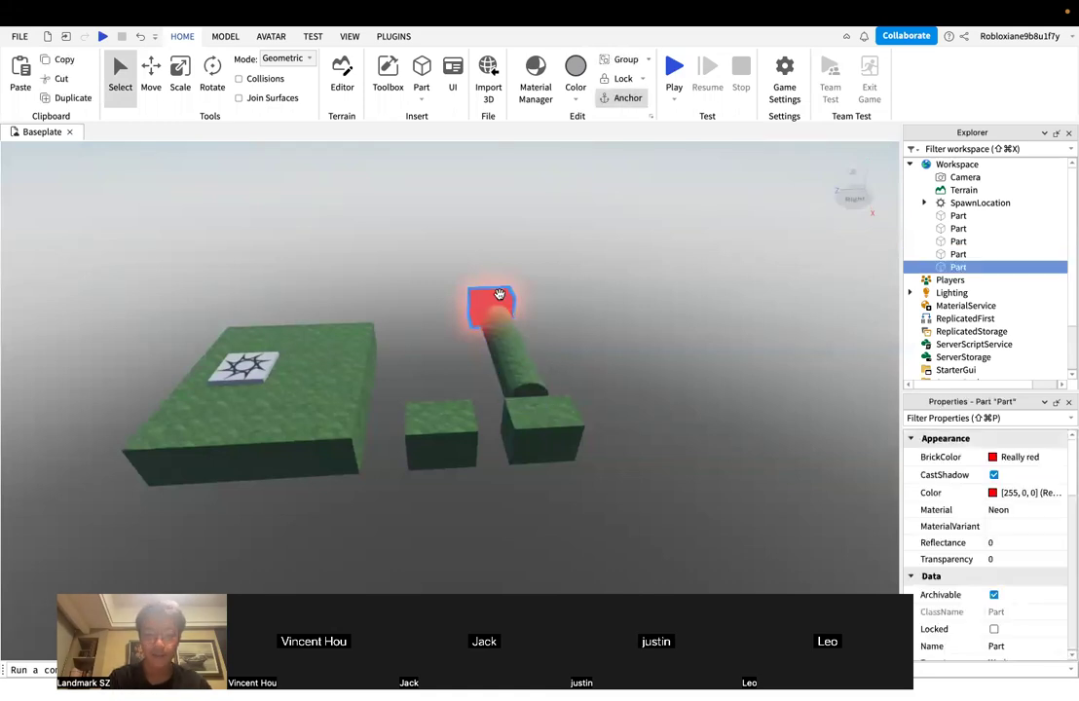
pyautogui.click(530, 323)
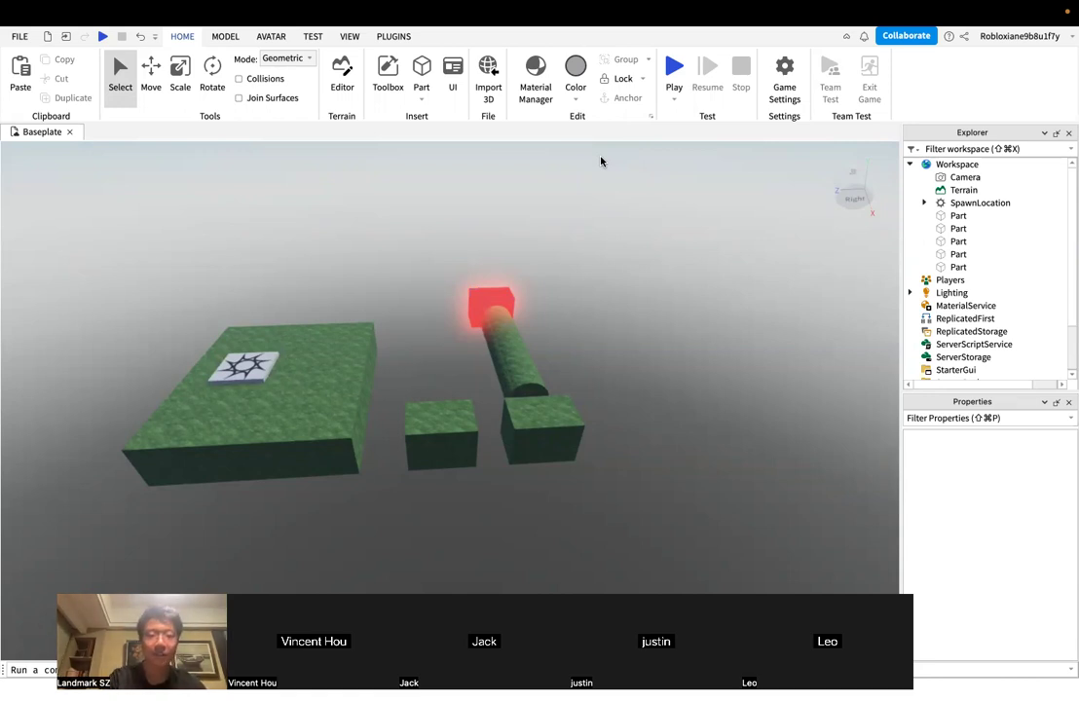
# Glance at the Obby Game slide and return to Roblox Studio to examine the finished course up close and from farther away
pyautogui.hotkey('ctrl', 'Left')
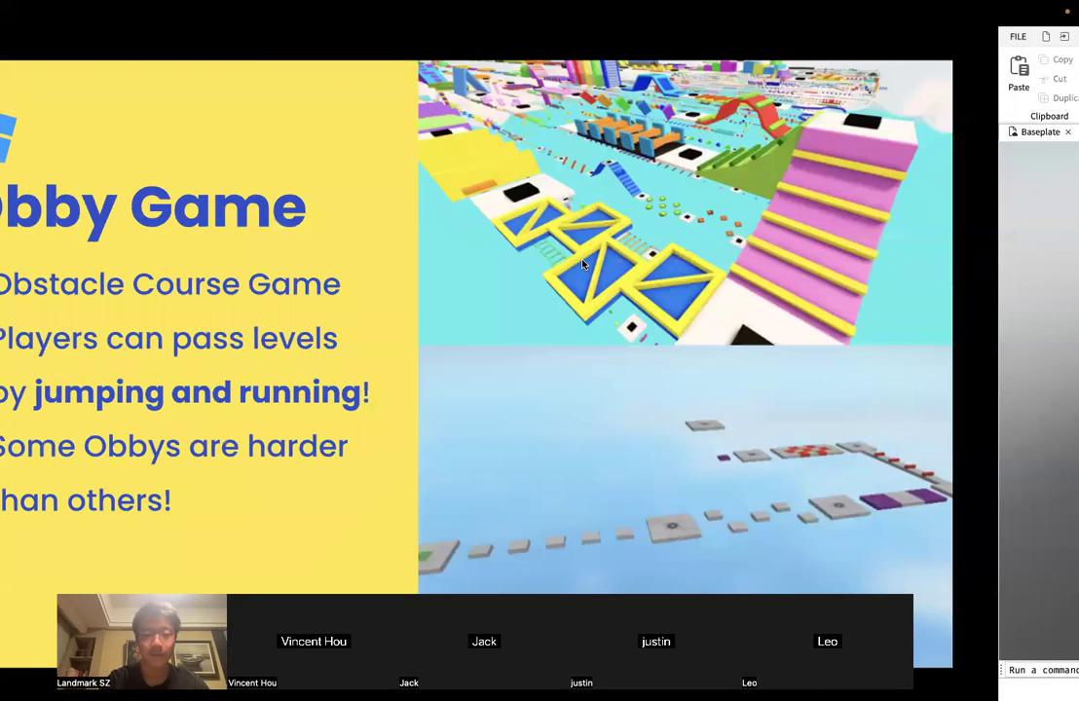
pyautogui.hotkey('ctrl', 'Right')
pyautogui.moveTo(649, 388); pyautogui.dragTo(645, 381, button='right')
pyautogui.press('d')
pyautogui.press('w')
pyautogui.press('w')
pyautogui.press('s')
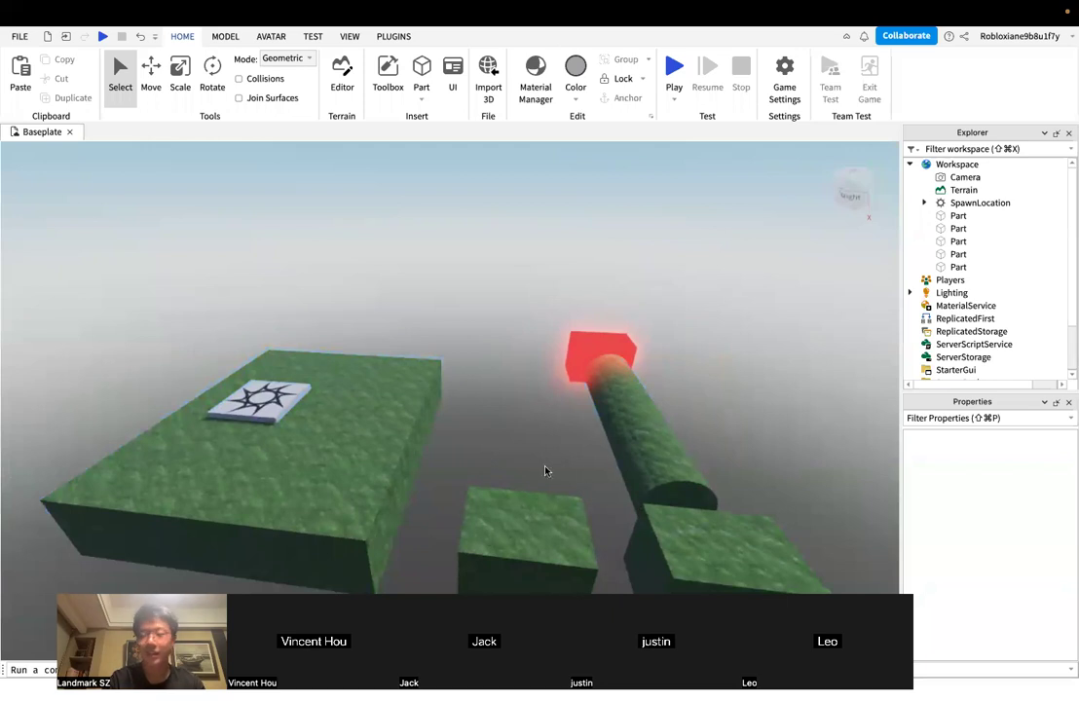
pyautogui.press('s')
pyautogui.moveTo(518, 428); pyautogui.dragTo(516, 425, button='right')
pyautogui.press('w')
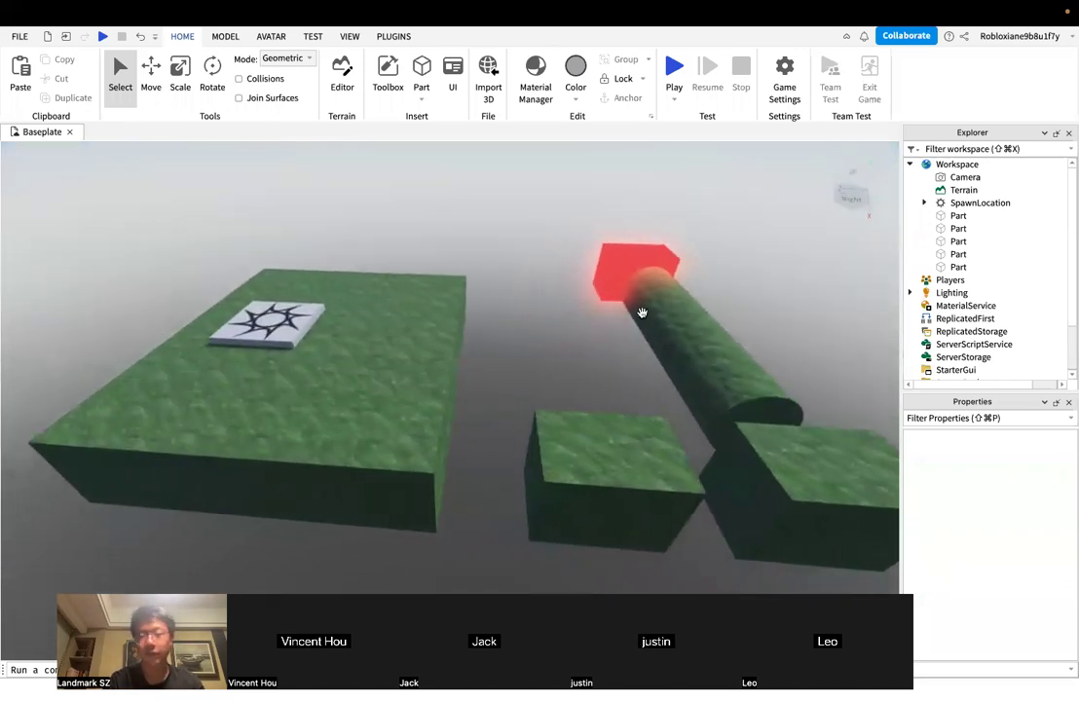
pyautogui.press('s')
pyautogui.press('d')
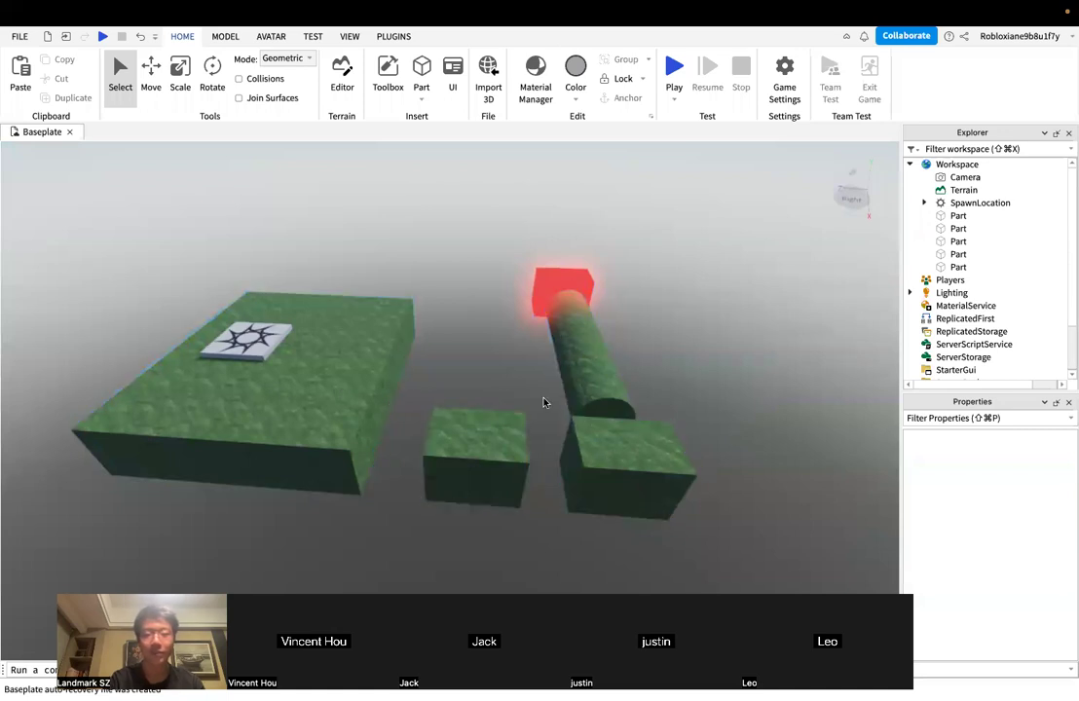
# Switch to the presentation's Obby Game slide
pyautogui.hotkey('ctrl', 'Left')
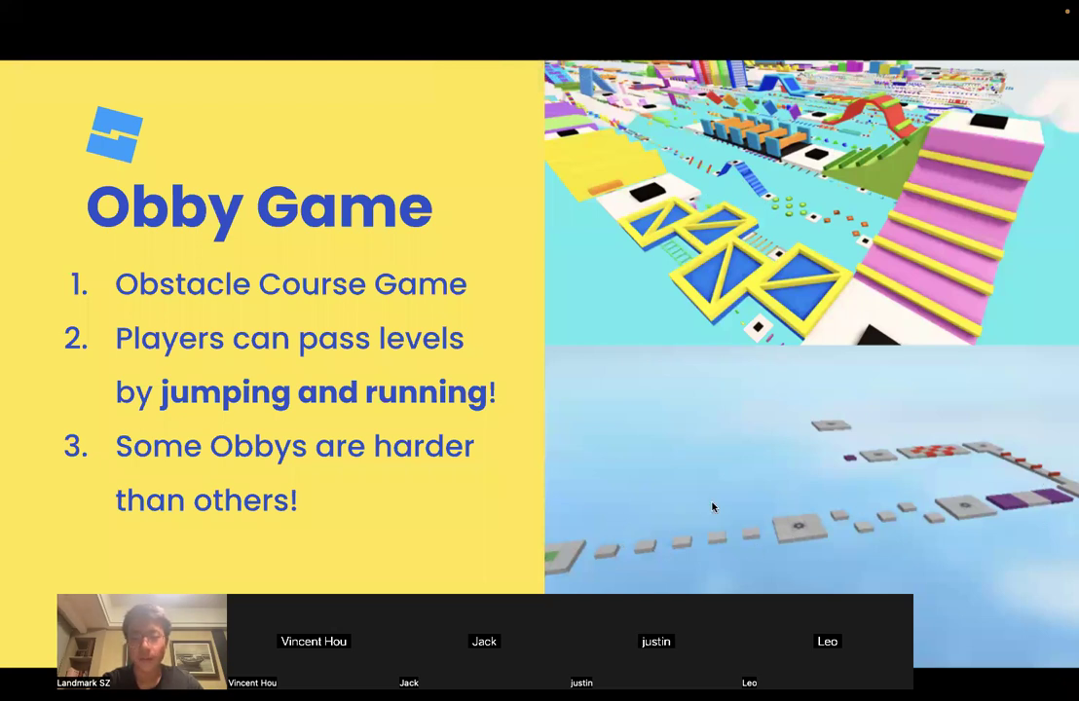
# Advance the presentation to the Forgot Something? slide
pyautogui.click(839, 411)
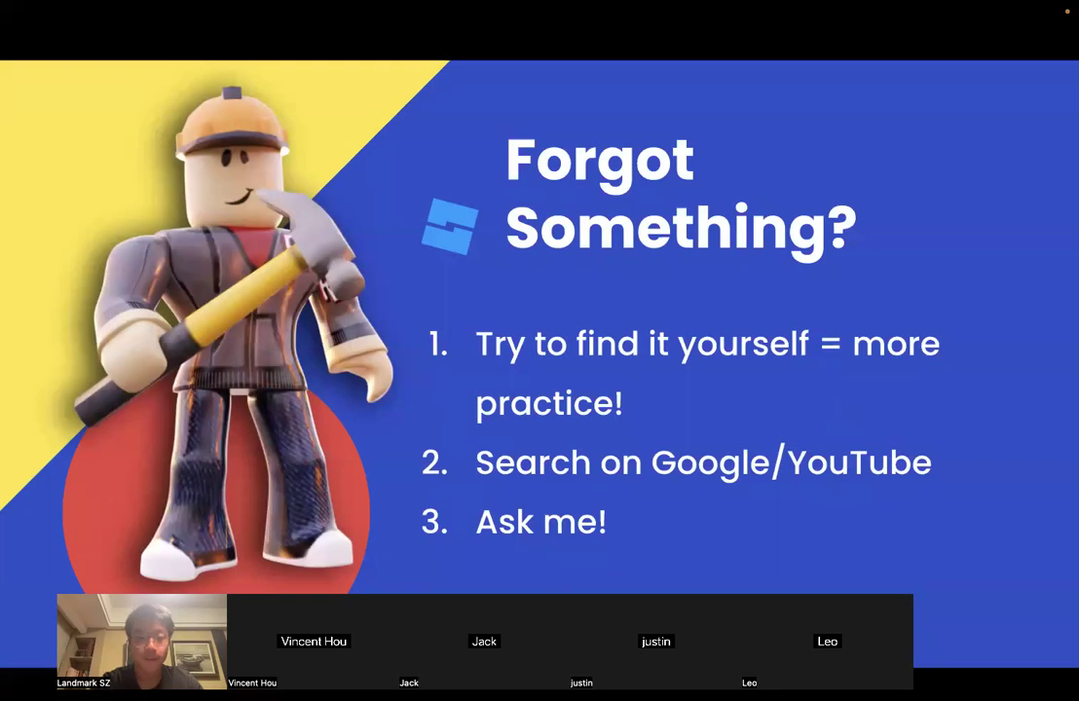
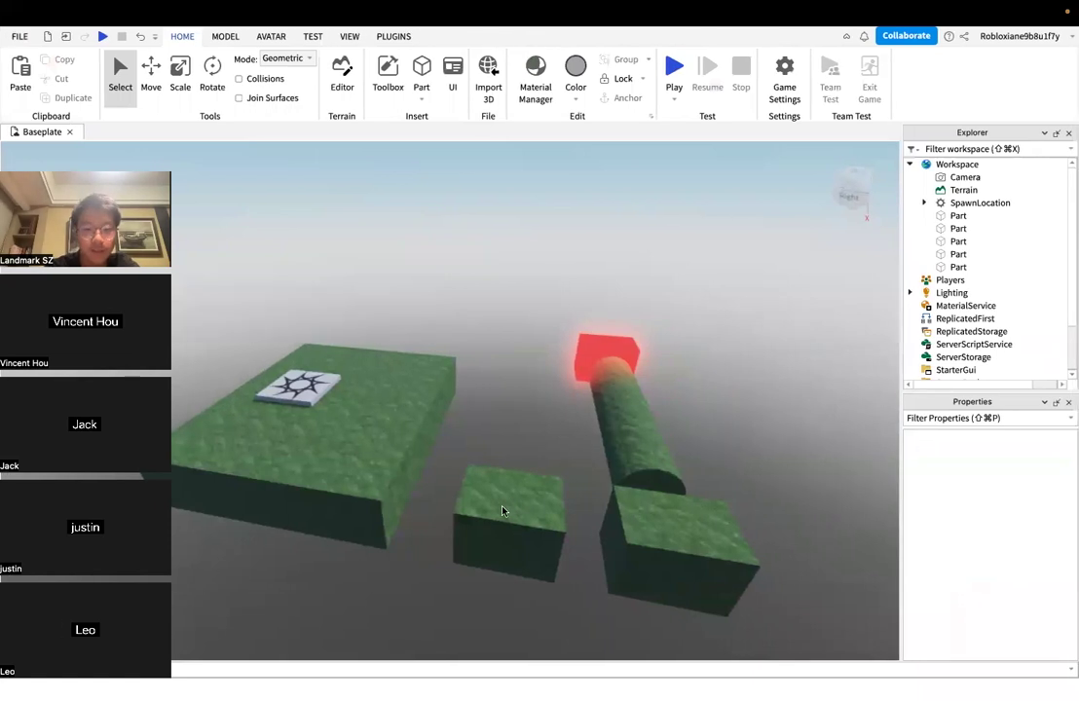
# Move the grass jump block nearest the start platform along the blue axis to beyond the second jump block, and deselect it
pyautogui.click(530, 515)
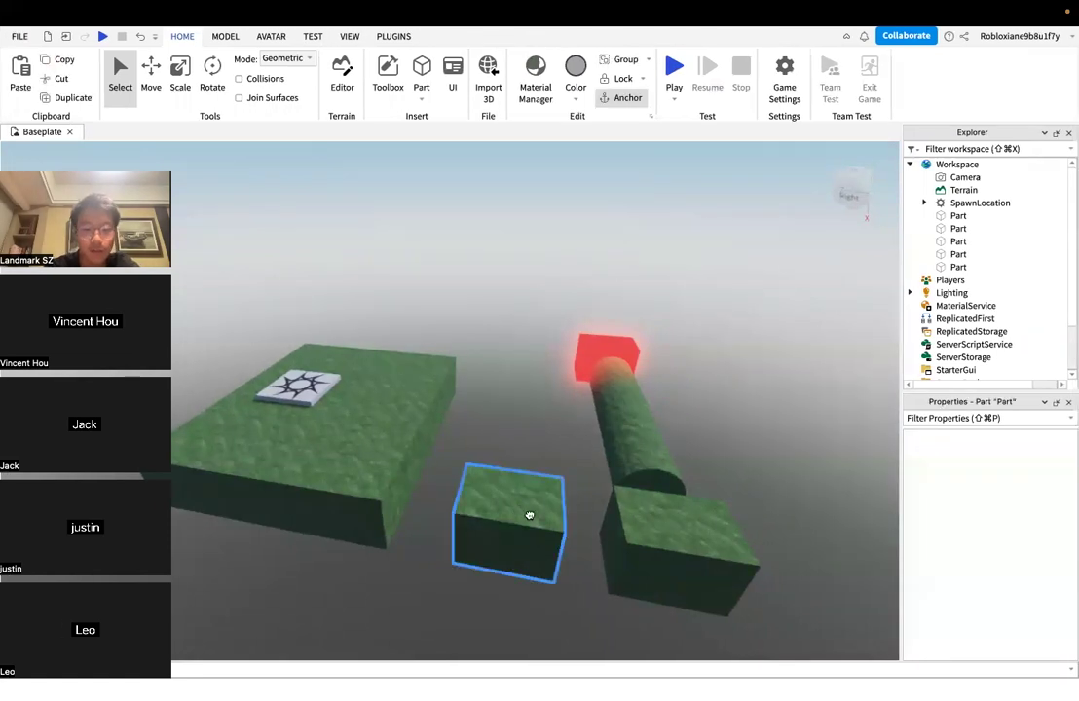
pyautogui.moveTo(530, 515); pyautogui.dragTo(588, 512, button='right')
pyautogui.click(152, 89)
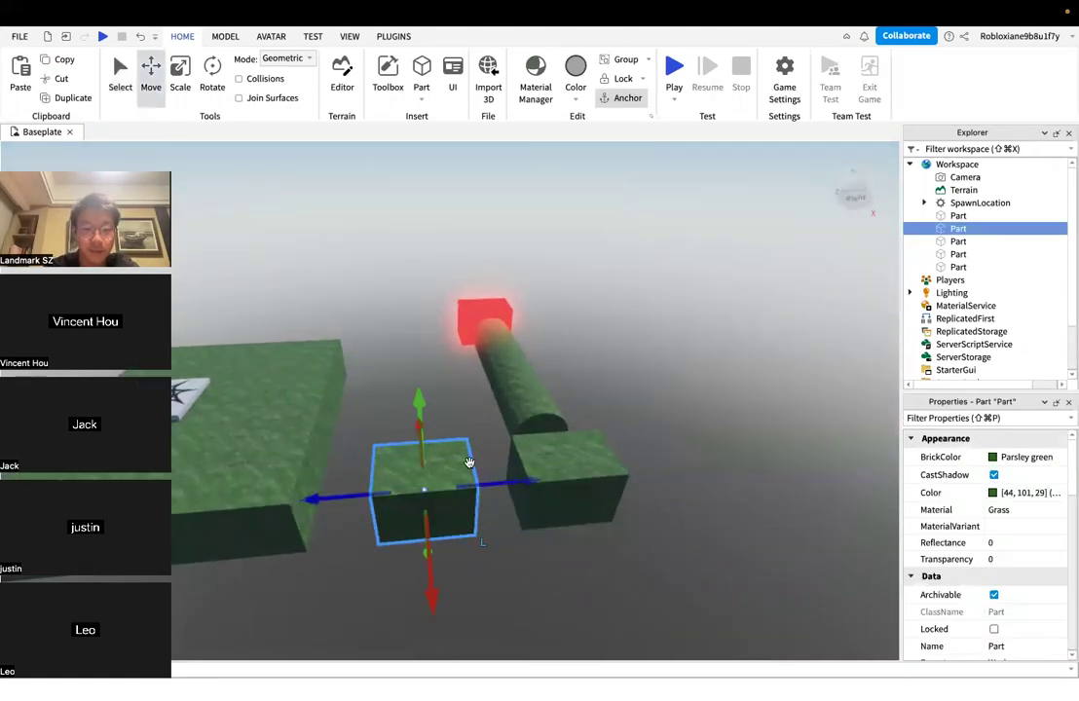
pyautogui.moveTo(478, 467); pyautogui.dragTo(767, 477)
pyautogui.click(770, 431)
pyautogui.moveTo(769, 432); pyautogui.dragTo(768, 427, button='right')
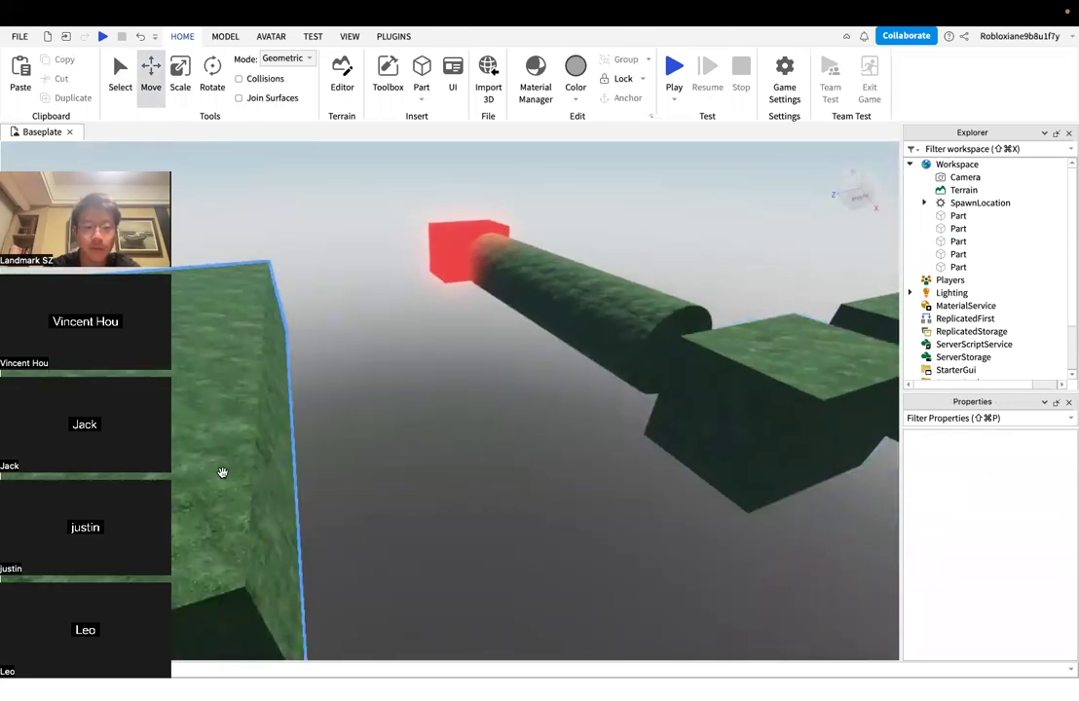
# Examine the rearranged course from several angles, checking the gap between the start platform and the jump blocks
pyautogui.press('s')
pyautogui.moveTo(689, 407); pyautogui.dragTo(691, 411, button='right')
pyautogui.press('a')
pyautogui.moveTo(592, 340); pyautogui.dragTo(591, 342, button='right')
pyautogui.press('s')
pyautogui.press('d')
pyautogui.press('d')
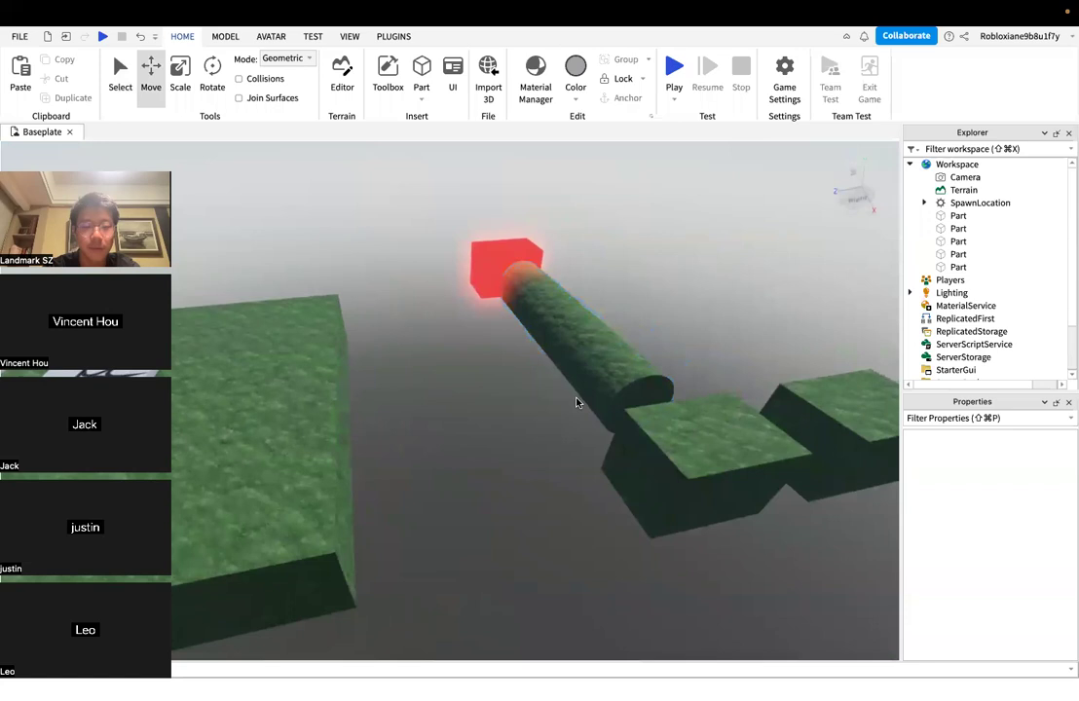
pyautogui.moveTo(516, 265); pyautogui.dragTo(519, 272, button='right')
pyautogui.click(519, 266)
# Move the outermost grass jump block back between the start platform and the other jump block, leaving nothing selected
pyautogui.click(755, 473)
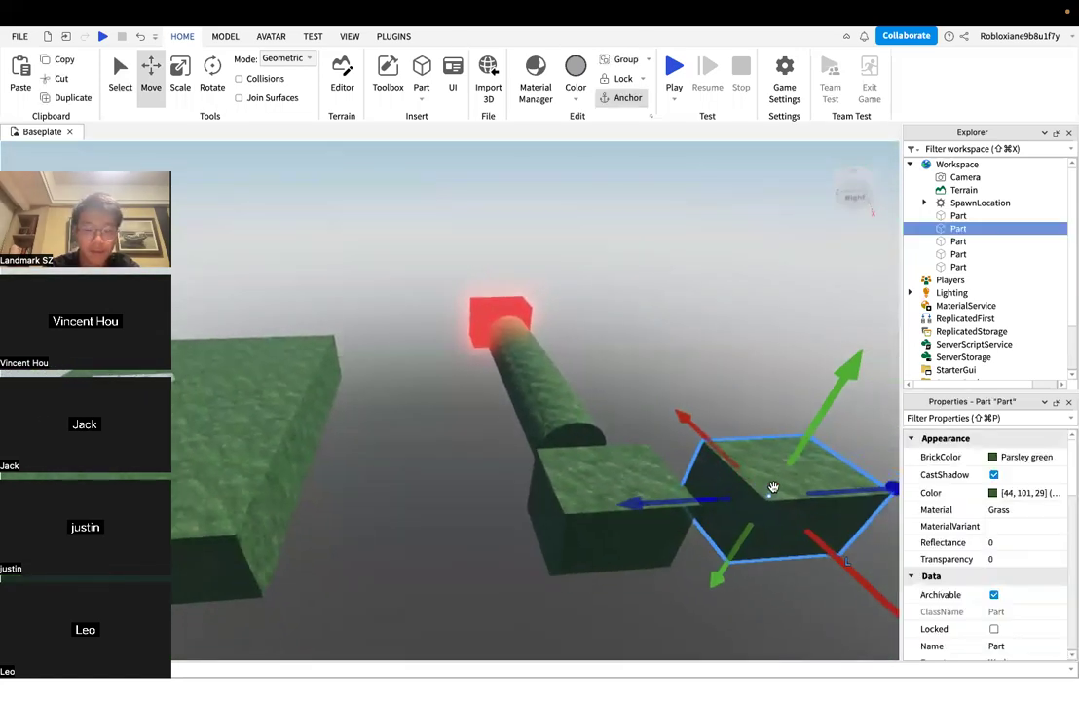
pyautogui.moveTo(669, 489); pyautogui.dragTo(340, 539)
pyautogui.click(559, 407)
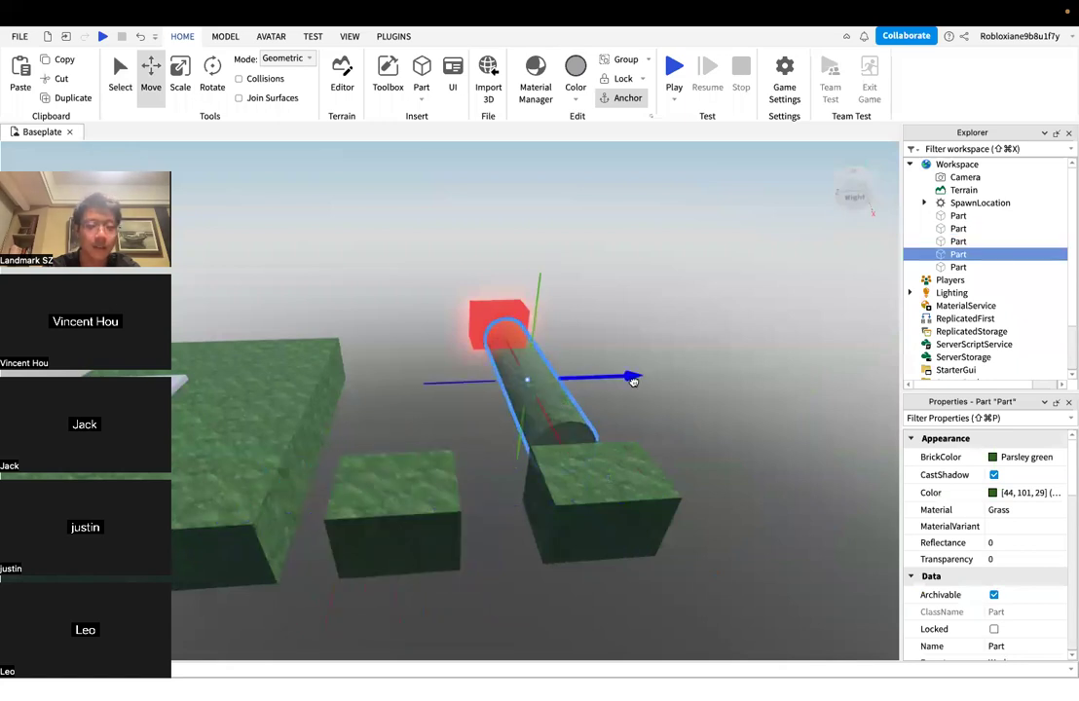
pyautogui.click(673, 409)
# Examine the jump blocks, cylinder and red end block up close and from farther away
pyautogui.moveTo(672, 409); pyautogui.dragTo(673, 407, button='right')
pyautogui.scroll(4, 533, 510)
pyautogui.scroll(-3, 546, 508)
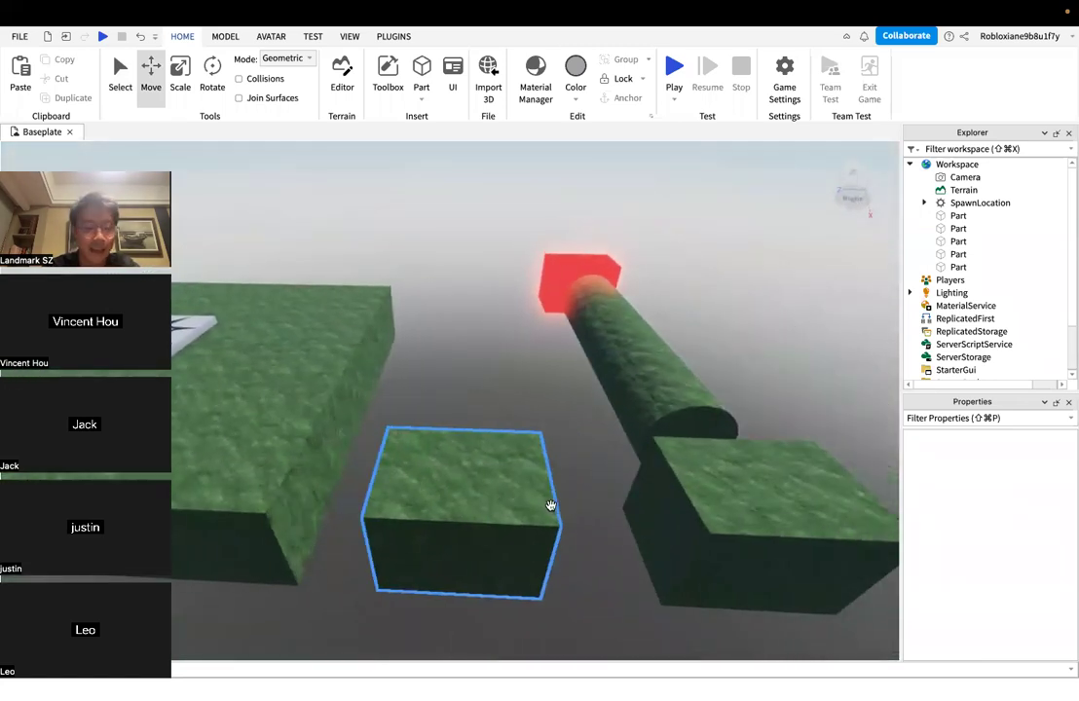
pyautogui.scroll(1, 551, 505)
pyautogui.moveTo(559, 413); pyautogui.dragTo(557, 412, button='right')
pyautogui.scroll(2, 558, 409)
pyautogui.scroll(-2, 559, 409)
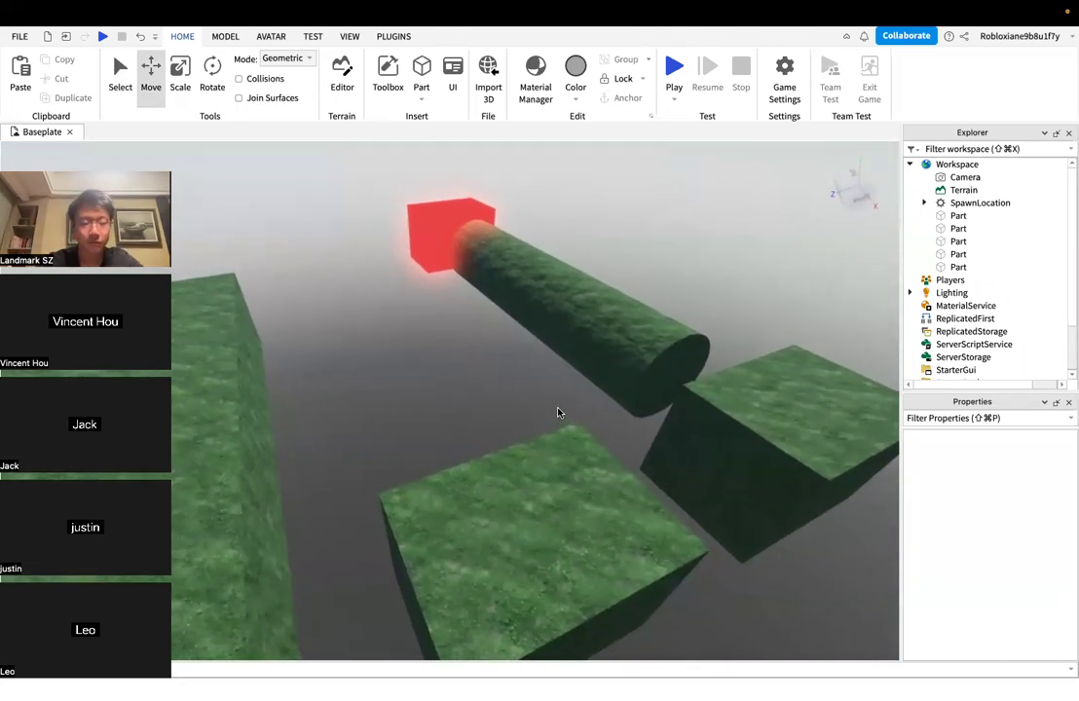
# Switch to the presentation and advance past the Forgot Something? slide to the Homework! slide
pyautogui.hotkey('ctrl', 'Left')
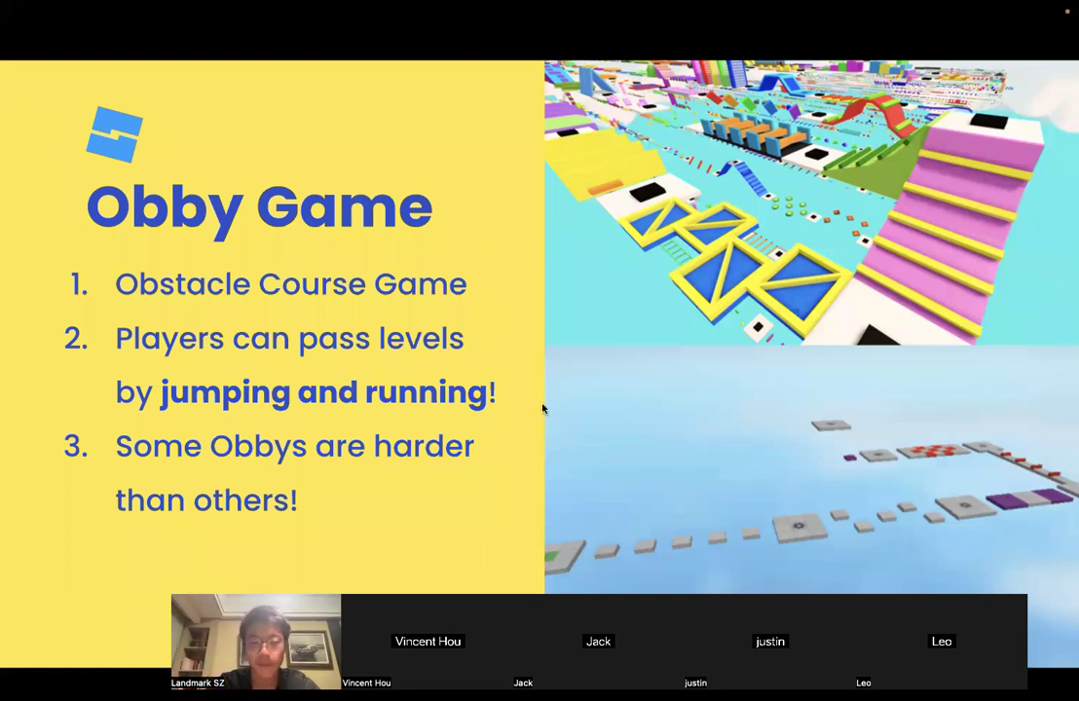
pyautogui.click(850, 354)
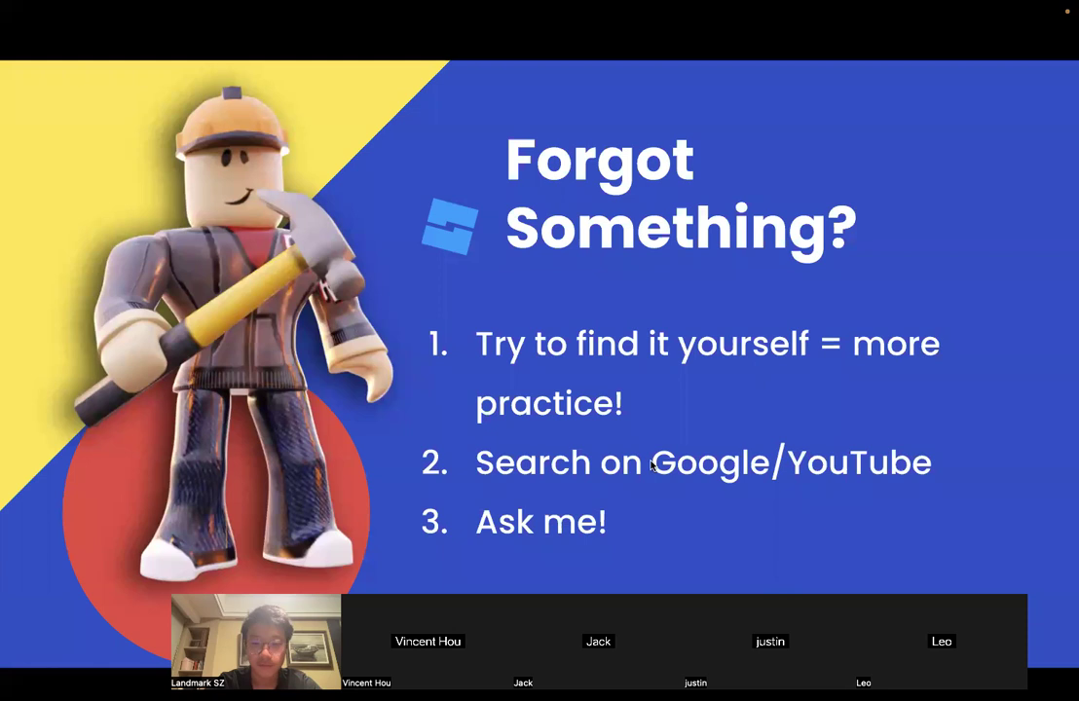
pyautogui.click(745, 454)
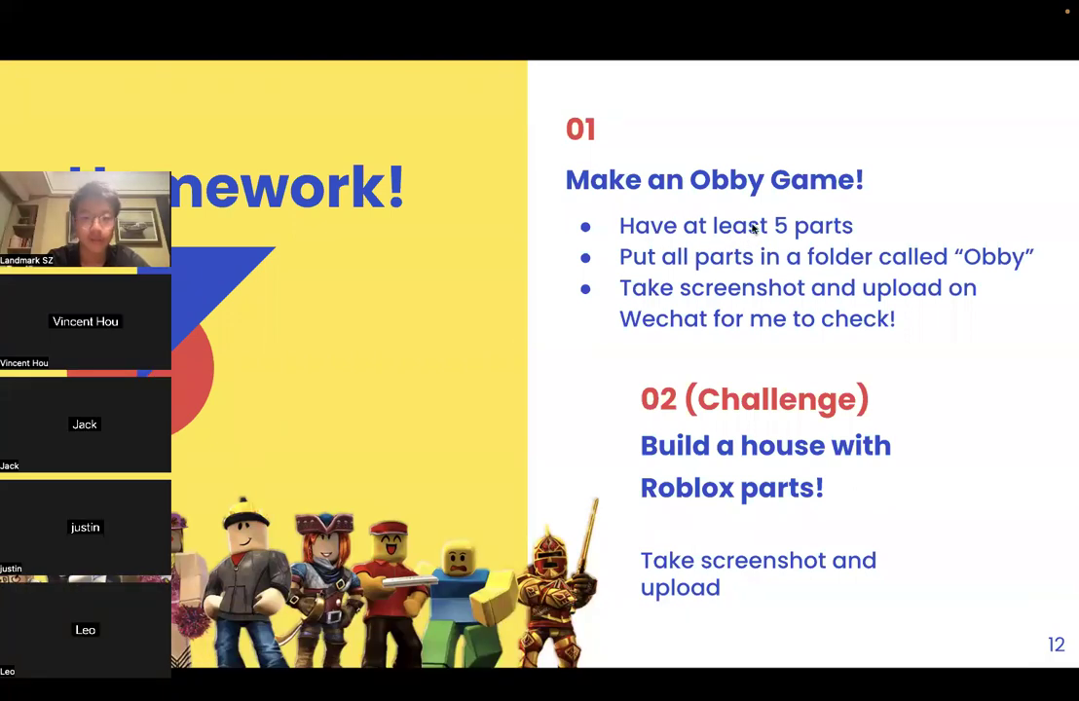
# Return to Roblox Studio, duplicate the grass jump block beside the cylinder, and move the copy outward along the blue axis
pyautogui.hotkey('ctrl', 'Right')
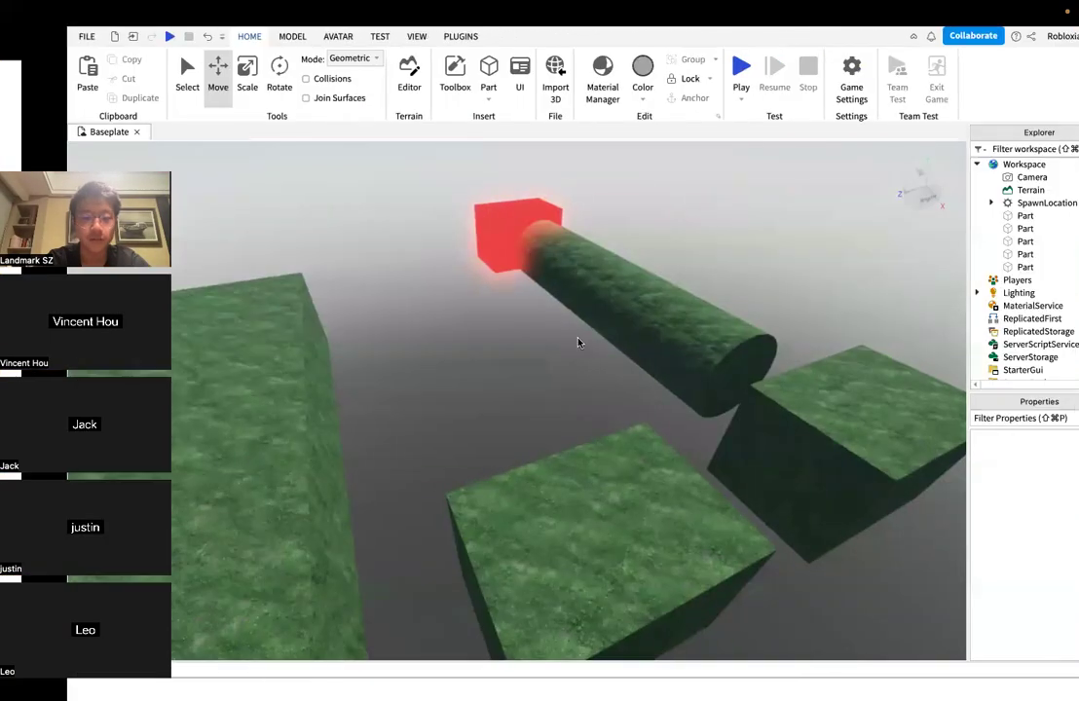
pyautogui.moveTo(633, 477); pyautogui.dragTo(634, 479, button='right')
pyautogui.click(668, 503)
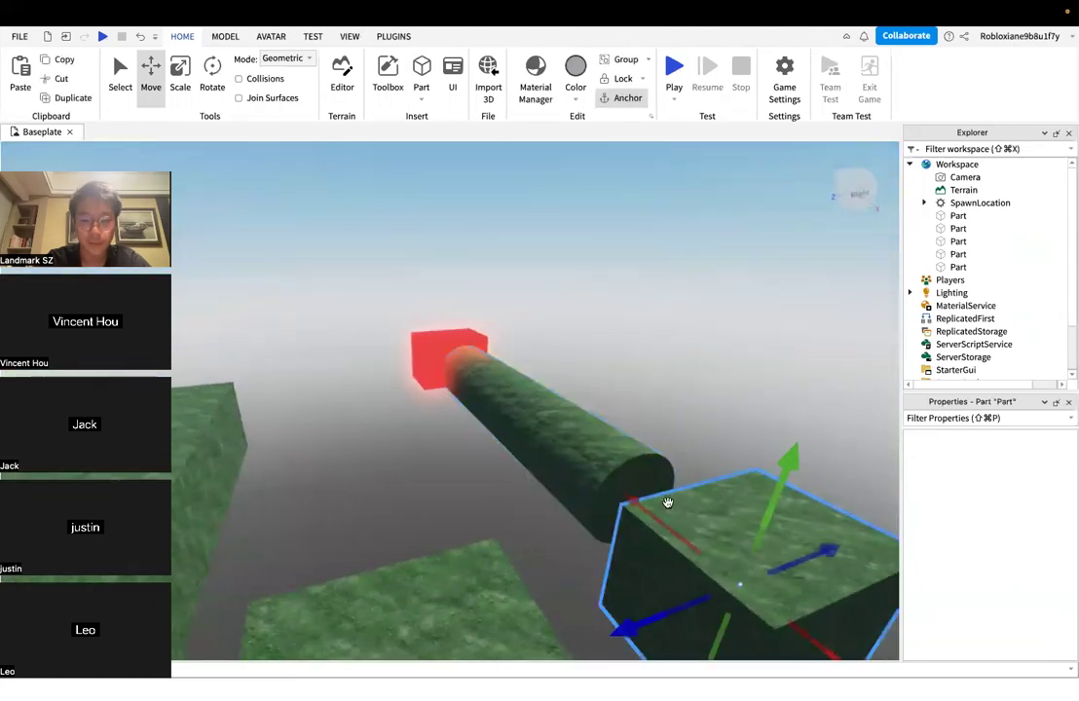
pyautogui.press('f')
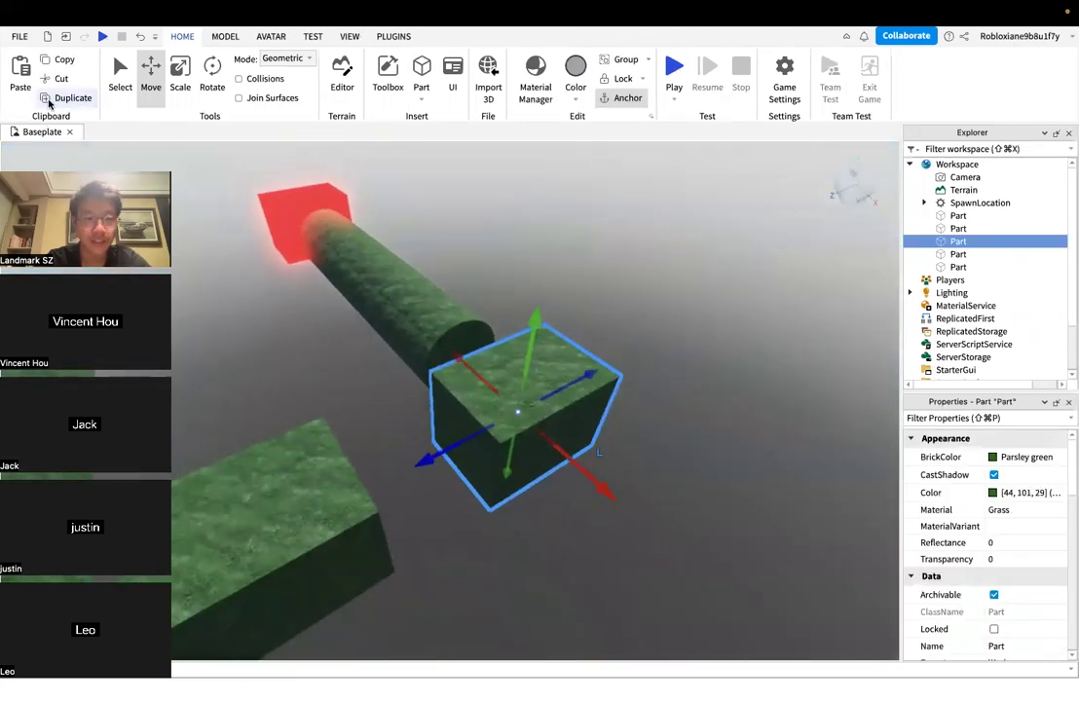
pyautogui.click(69, 98)
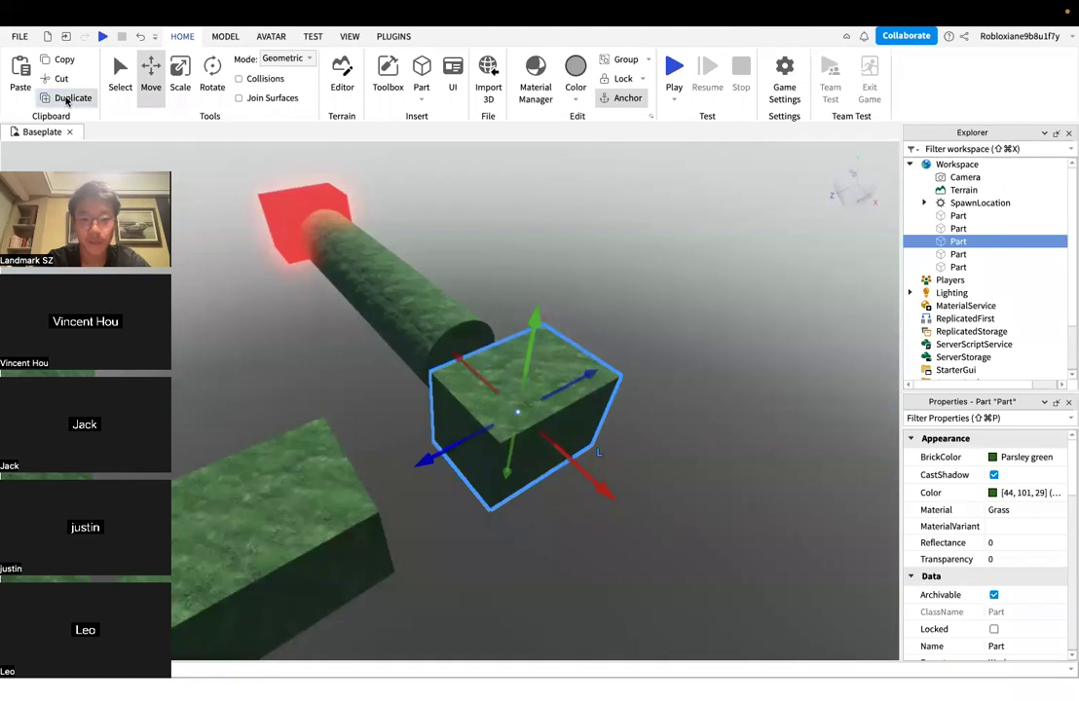
pyautogui.moveTo(444, 448); pyautogui.dragTo(591, 380)
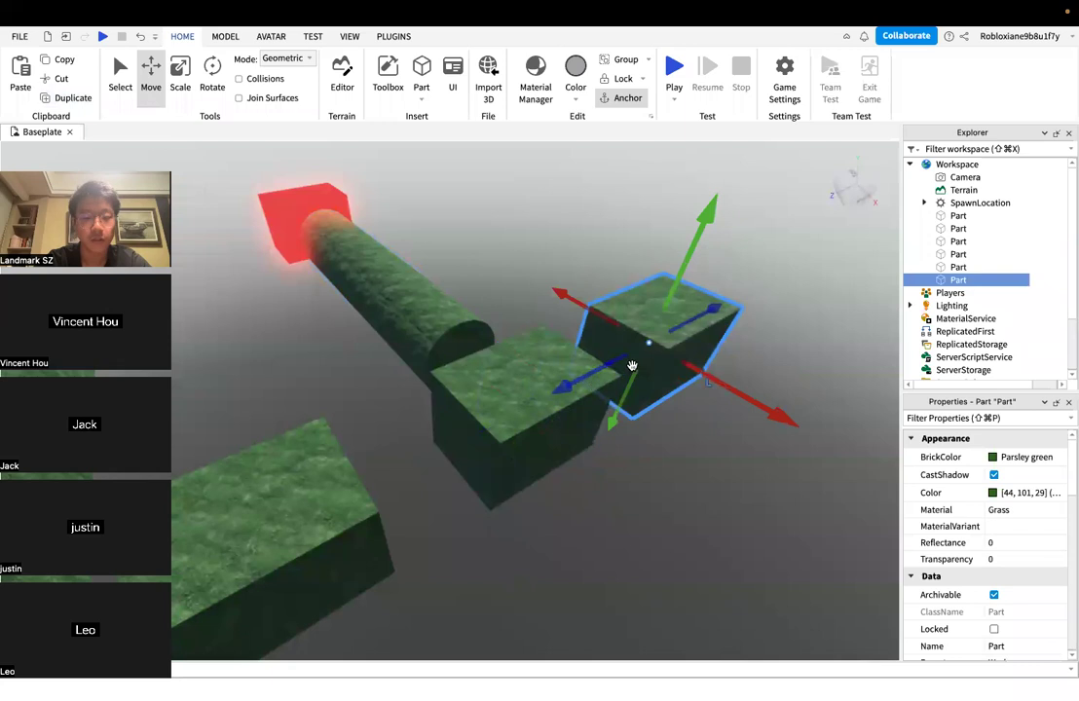
# Duplicate the moved block once more, then undo that duplicate and the first copy's move
pyautogui.click(70, 98)
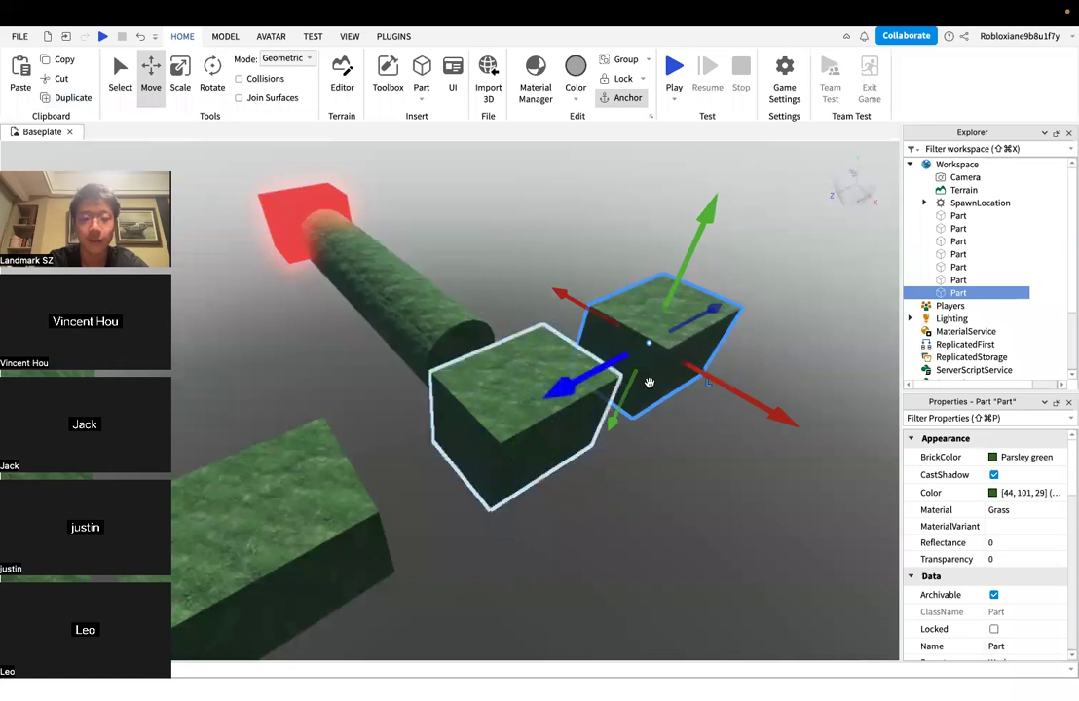
pyautogui.press('super+z')
pyautogui.press('super+z')
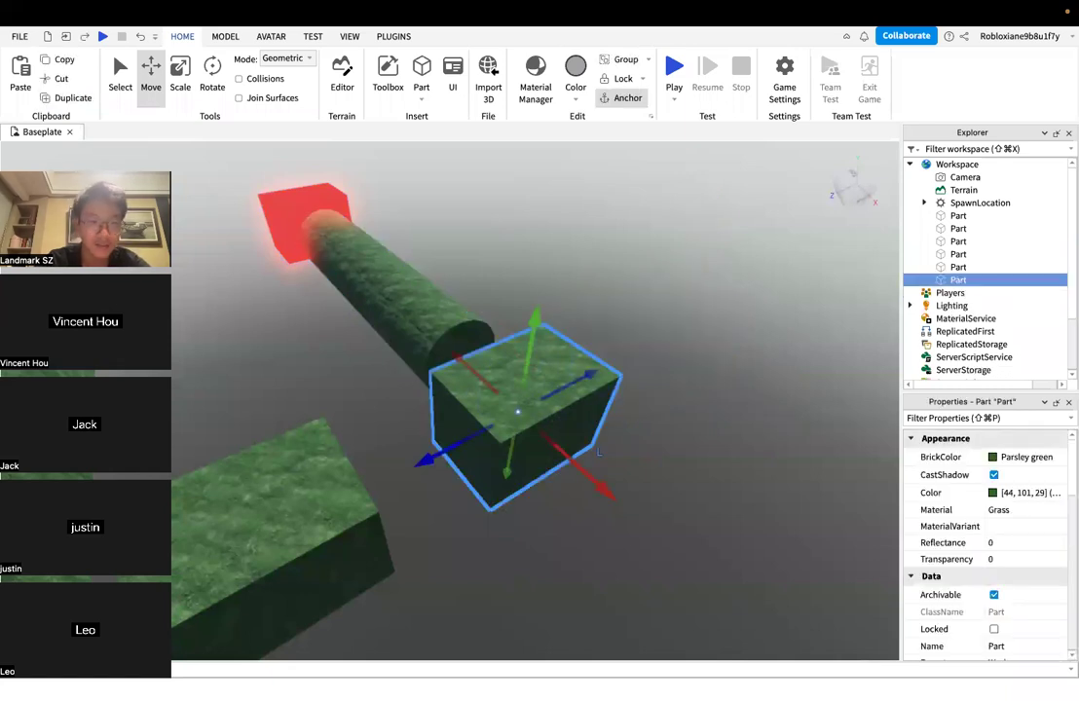
# Duplicate the selected jump block again, try placing the copy farther out, and undo that move
pyautogui.press('super+d')
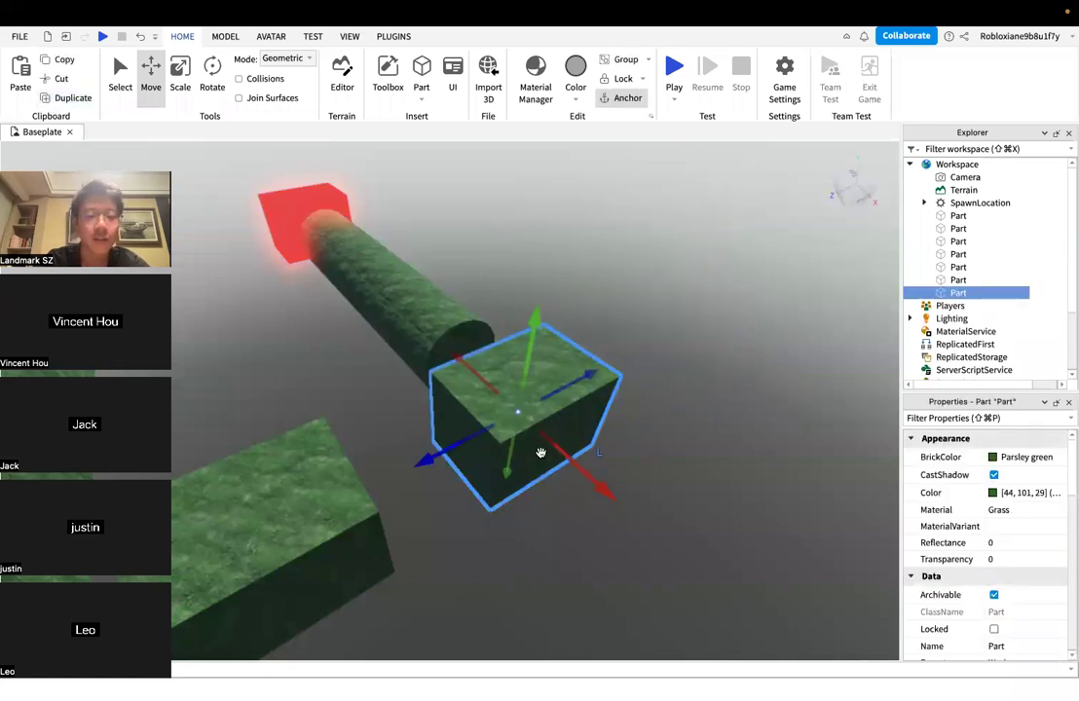
pyautogui.moveTo(526, 419); pyautogui.dragTo(604, 440)
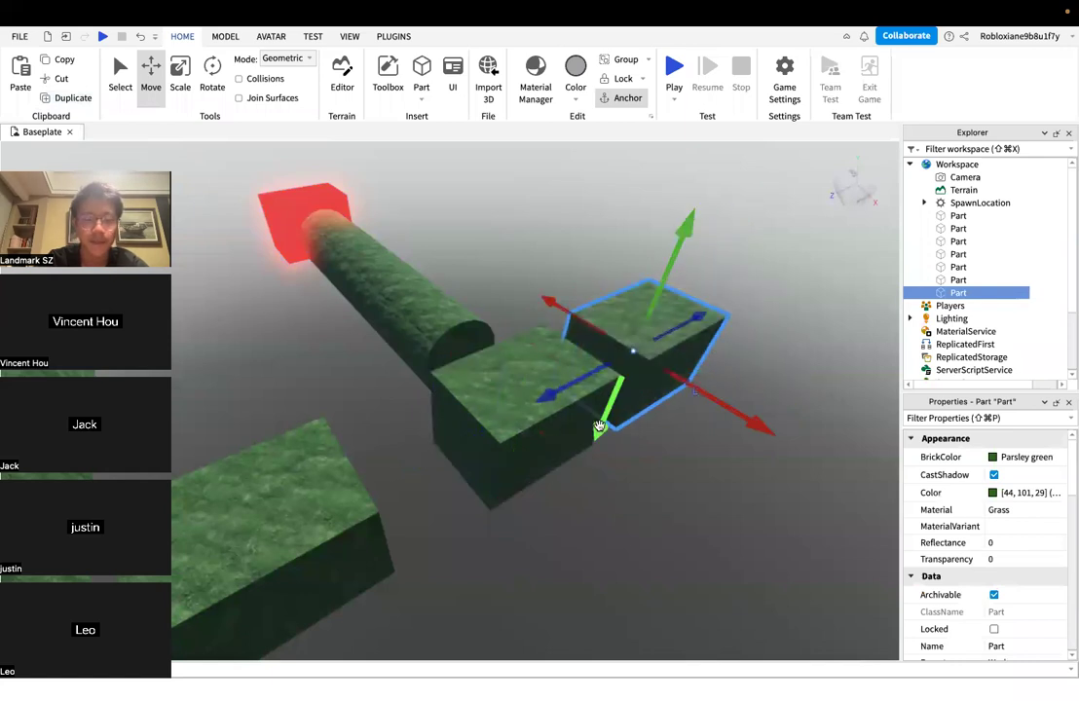
pyautogui.click(561, 248)
pyautogui.click(645, 344)
pyautogui.press('super+z')
# Check the Homework! slide, then return to Roblox Studio and add a Folder to the Workspace
pyautogui.hotkey('ctrl', 'Left')
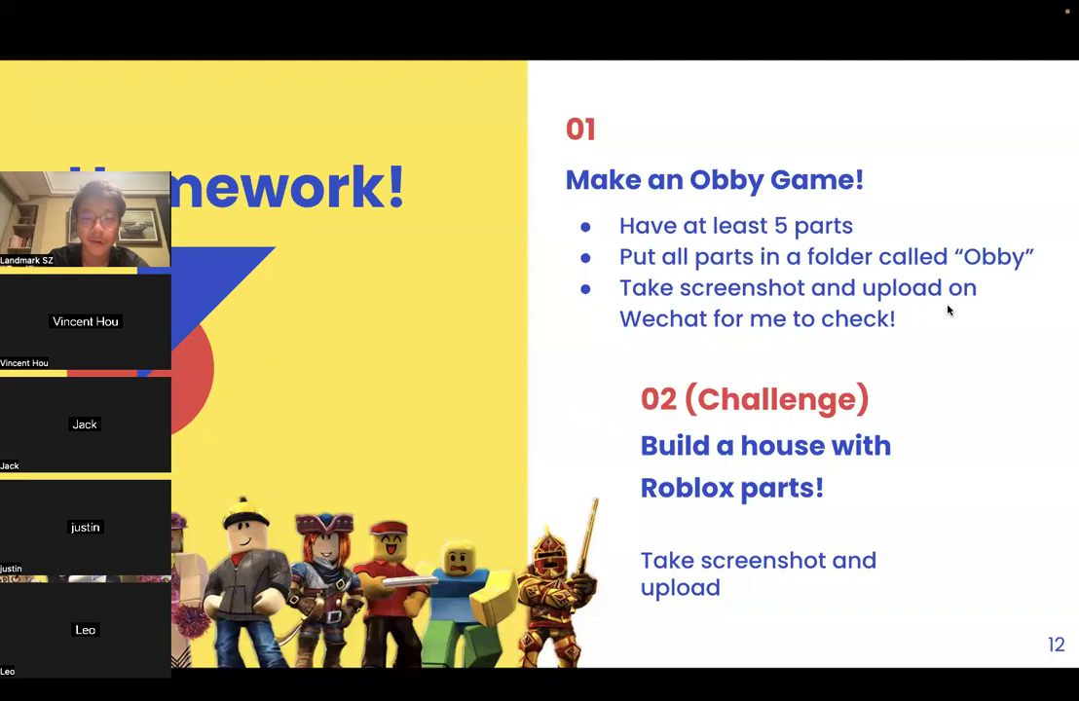
pyautogui.hotkey('ctrl', 'Right')
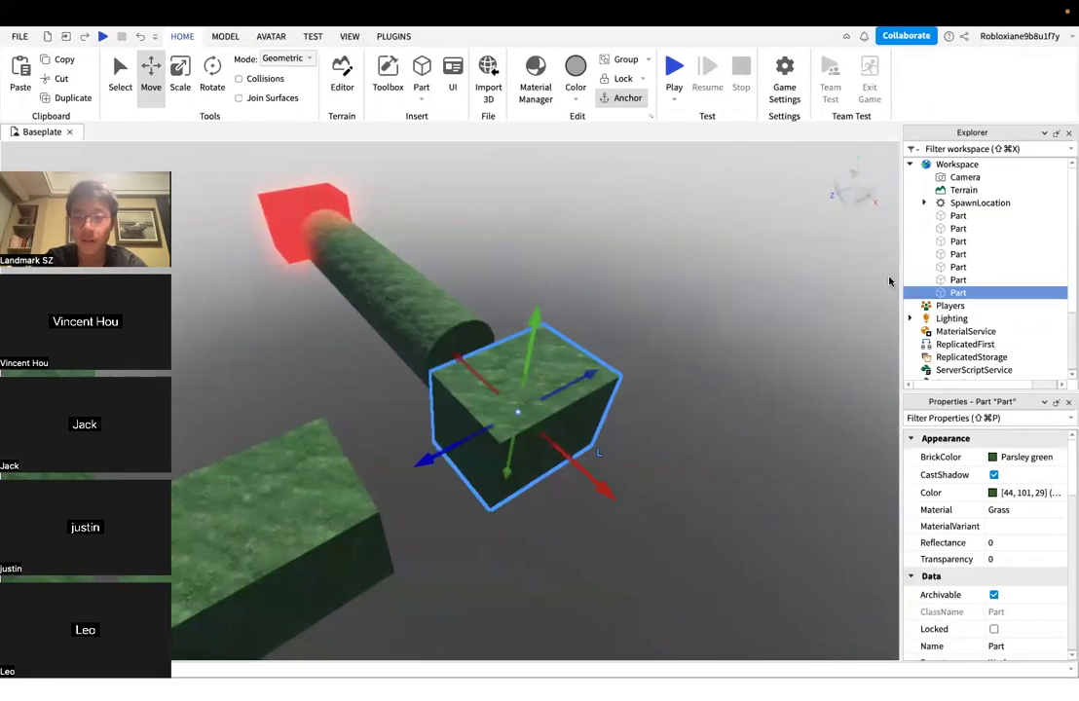
pyautogui.click(951, 203)
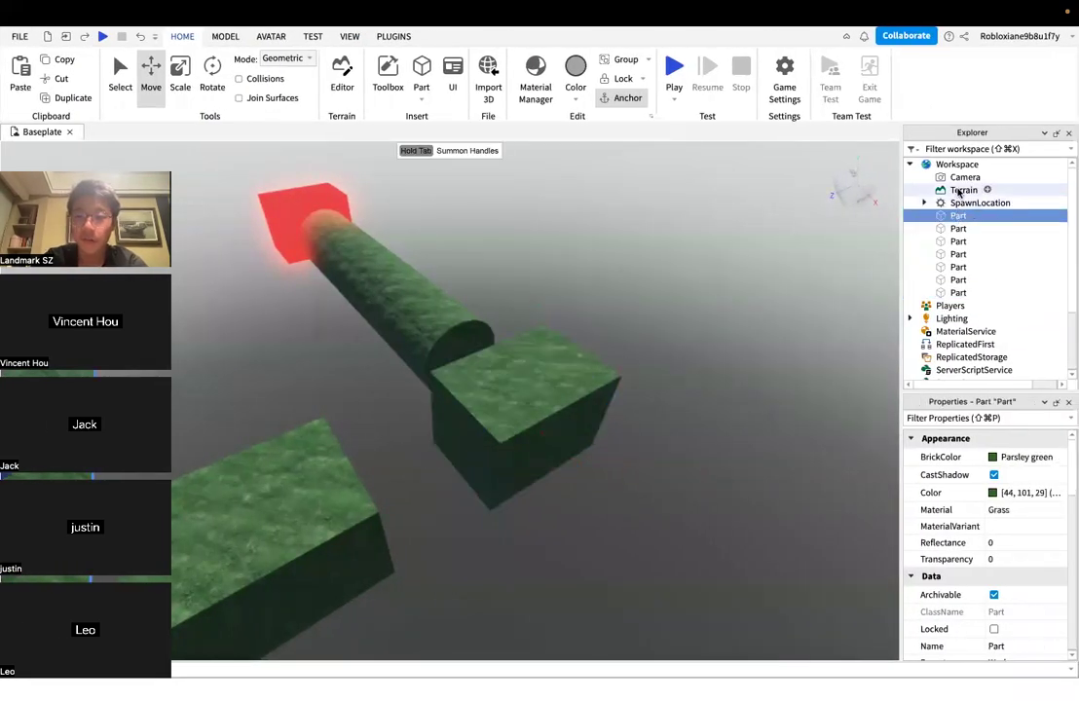
pyautogui.click(964, 176)
pyautogui.click(956, 166)
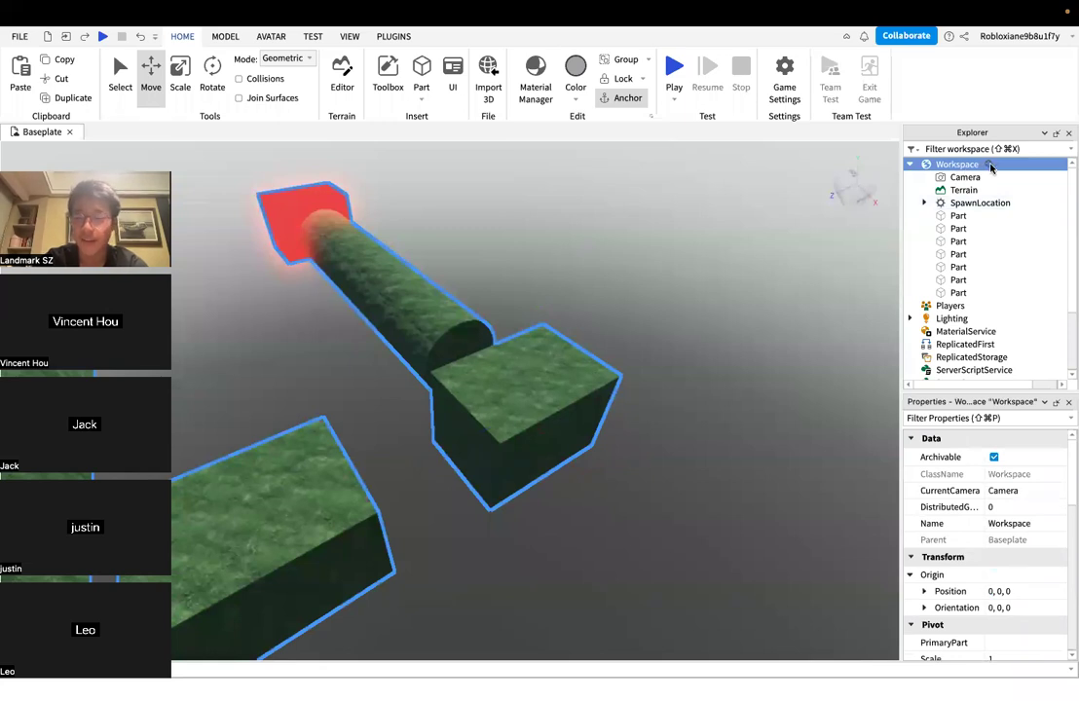
pyautogui.click(989, 165)
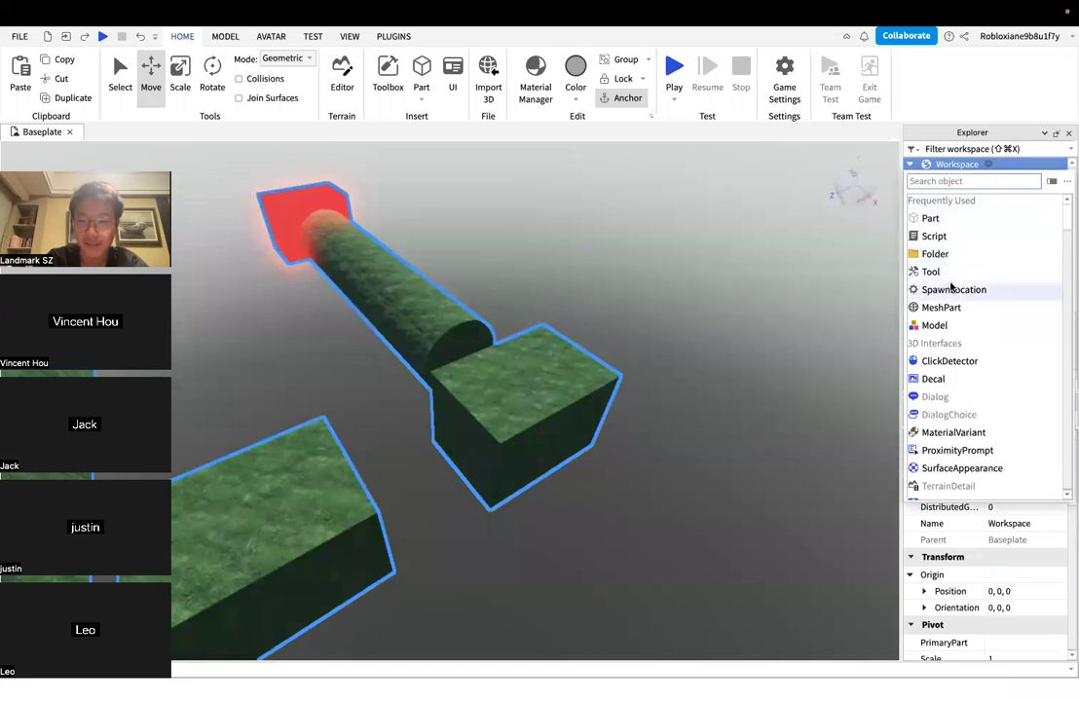
pyautogui.click(956, 255)
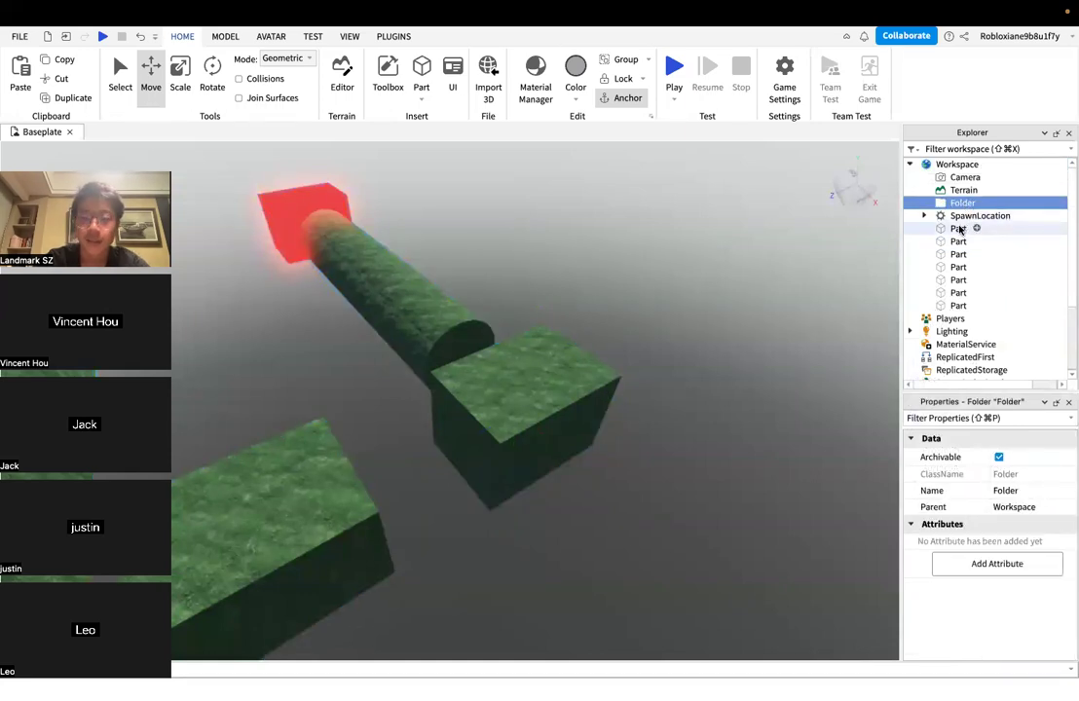
# Select all seven Part objects in the Workspace and move them into the new Folder
pyautogui.click(960, 229)
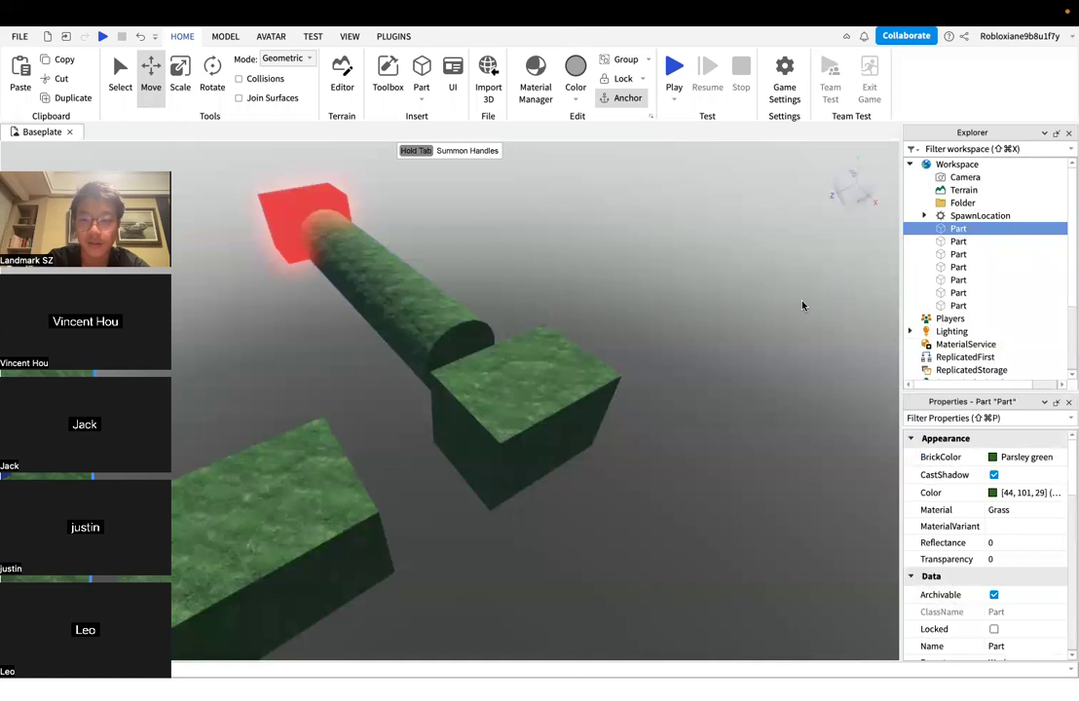
pyautogui.press('f')
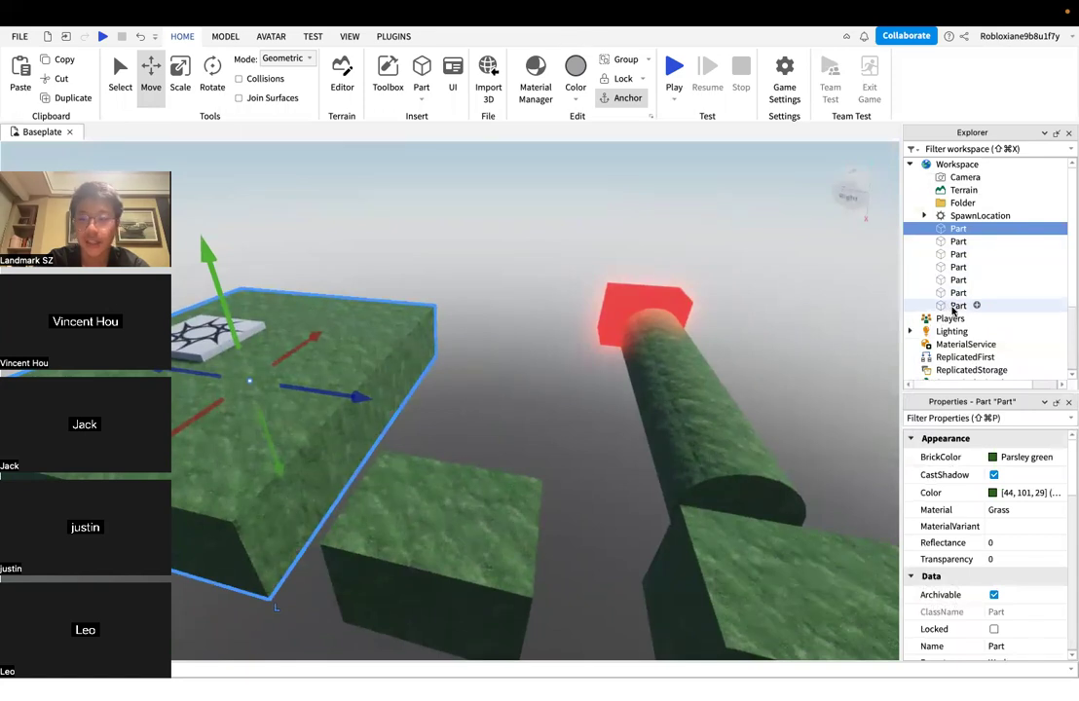
pyautogui.keyDown('shift'); pyautogui.click(954, 307); pyautogui.keyUp('shift')
pyautogui.moveTo(777, 314); pyautogui.dragTo(777, 316, button='right')
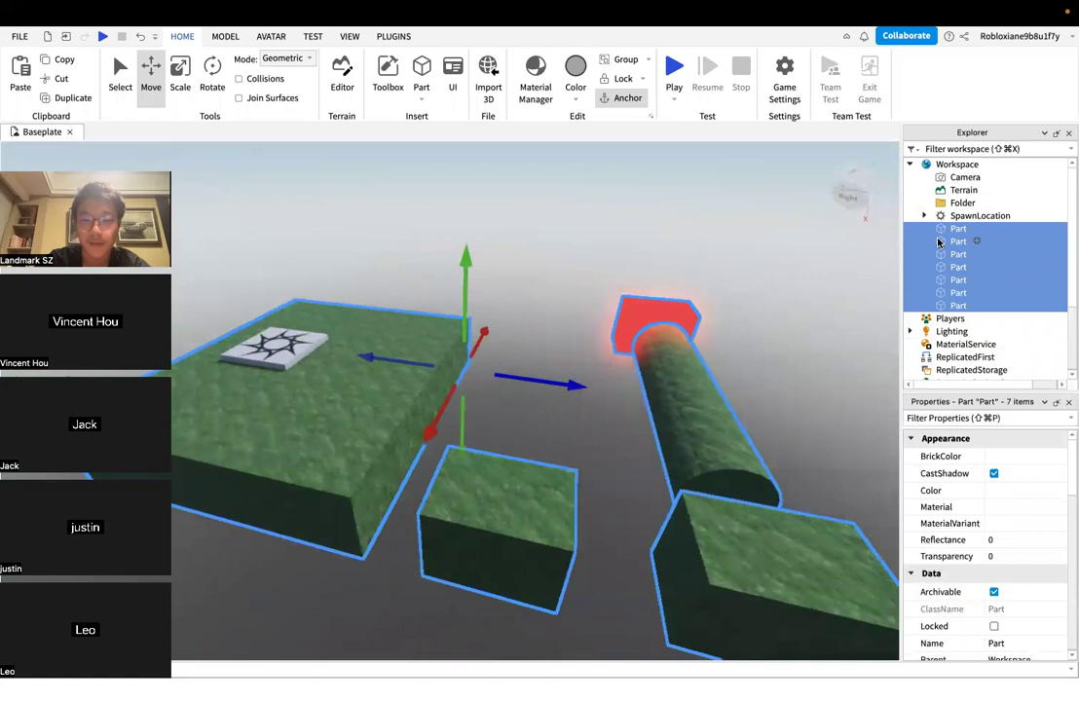
pyautogui.moveTo(941, 234); pyautogui.dragTo(959, 203)
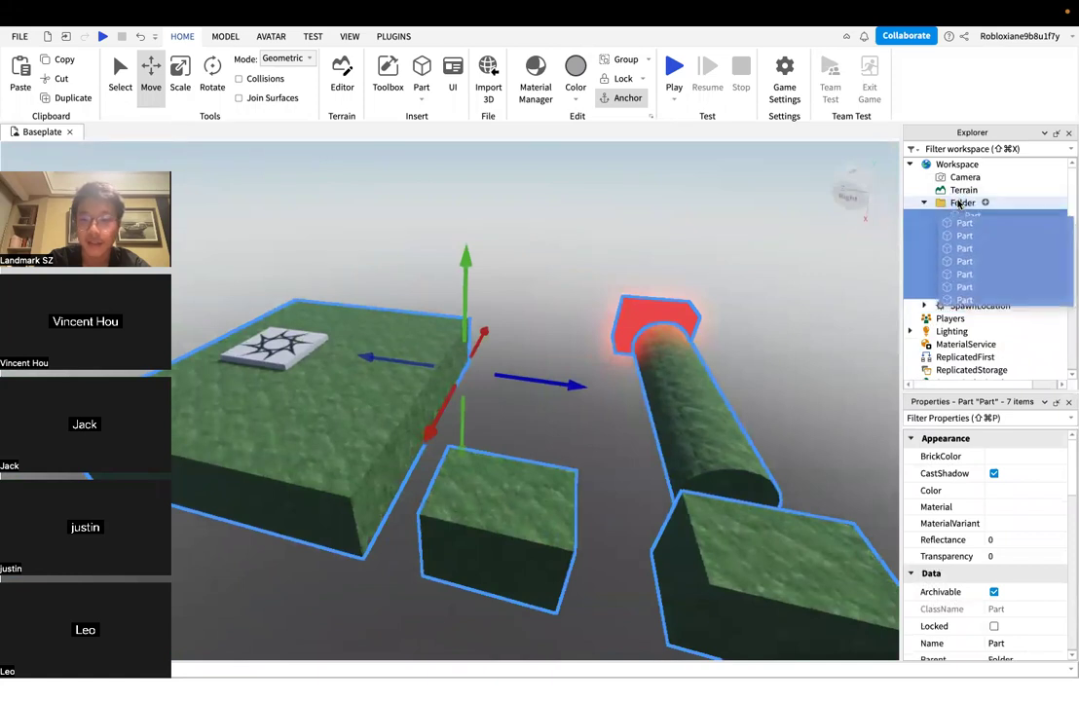
# Collapse the Folder holding the parts and select it to show its properties
pyautogui.click(927, 204)
pyautogui.click(926, 205)
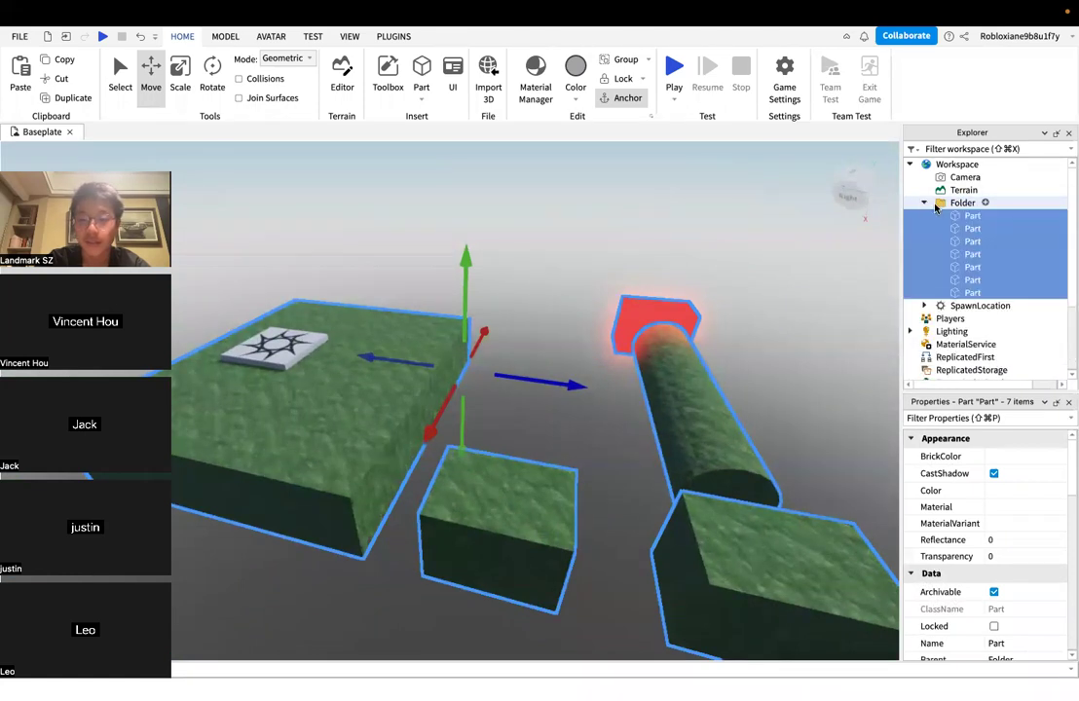
pyautogui.click(936, 203)
pyautogui.click(926, 205)
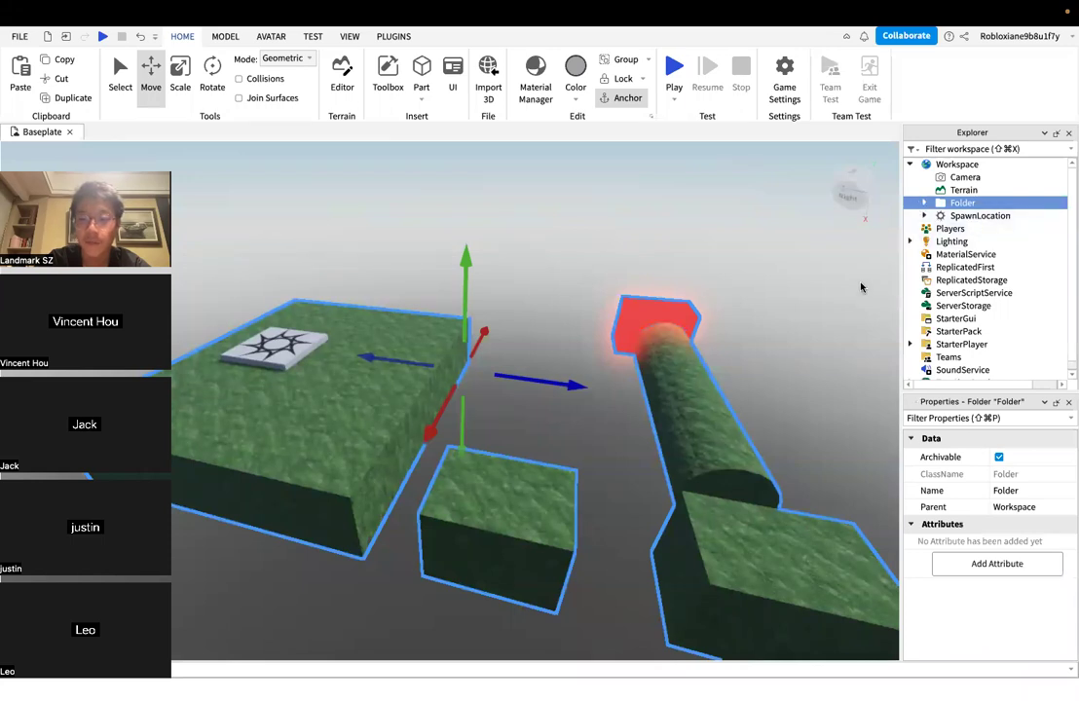
pyautogui.click(821, 313)
pyautogui.click(960, 203)
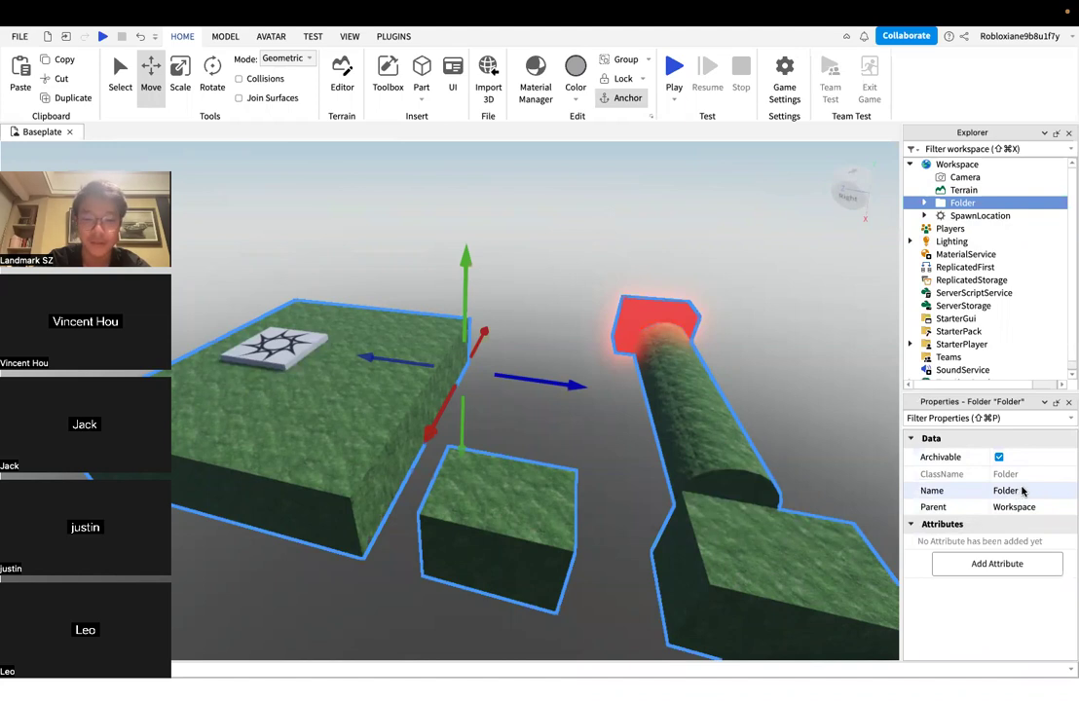
# Rename the Workspace folder that holds the parts to "Obby"
pyautogui.click(950, 167)
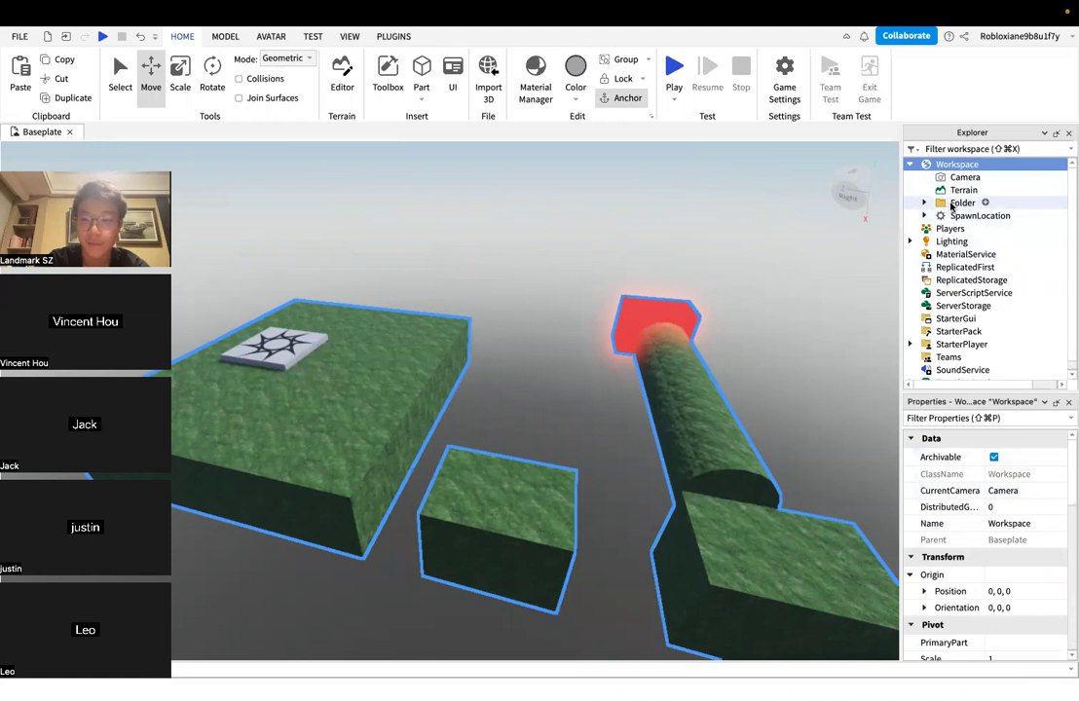
pyautogui.click(952, 205)
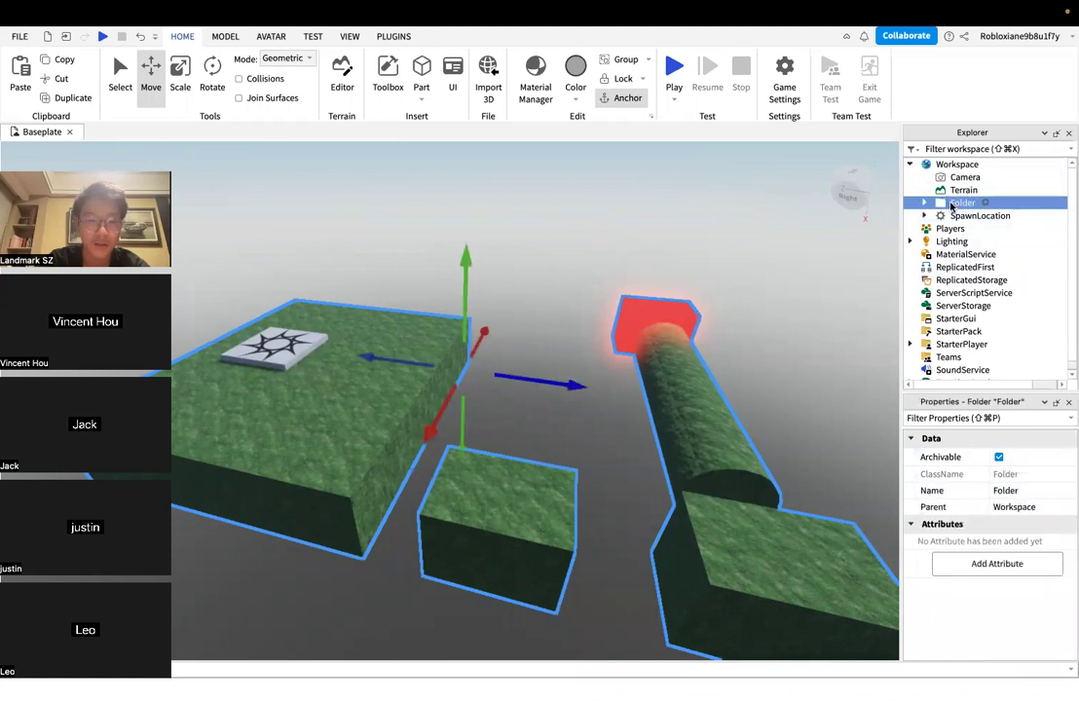
pyautogui.click(1013, 494)
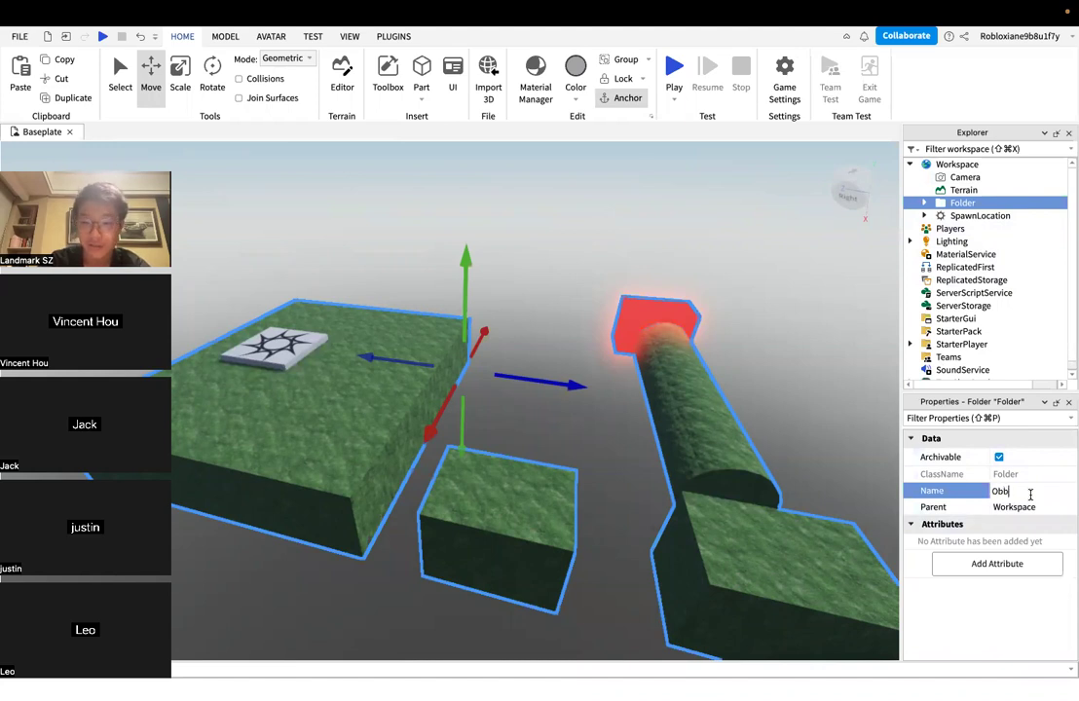
pyautogui.press('Return')
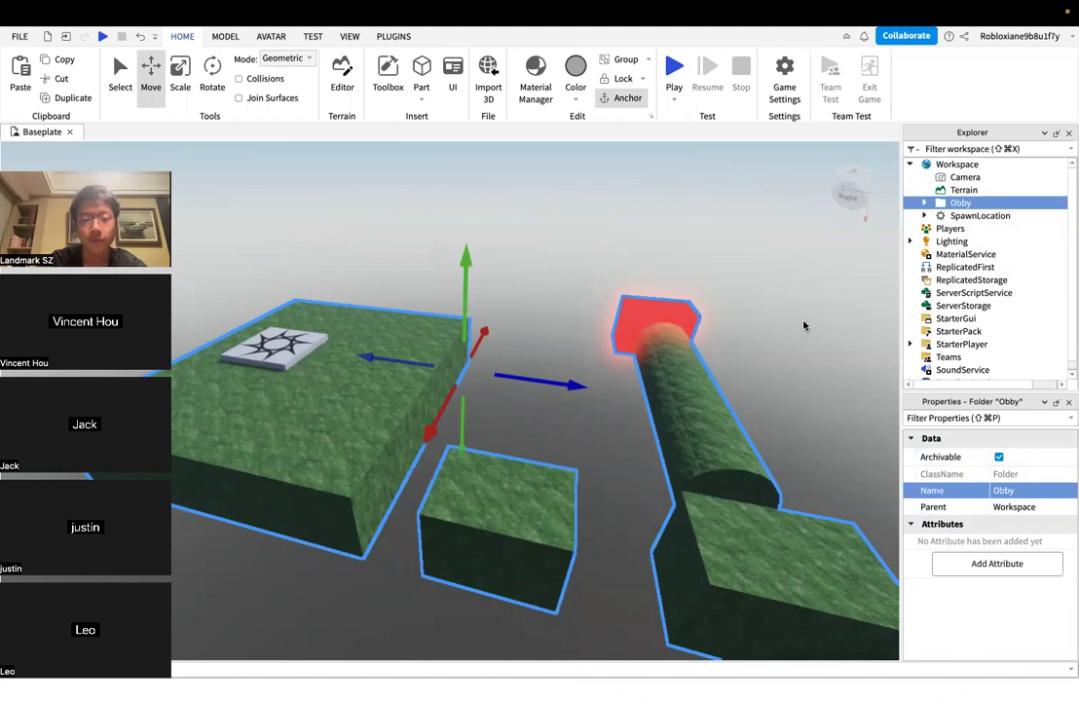
# Expand the Obby folder to inspect the parts inside, then select the folder and collapse it again
pyautogui.click(925, 203)
pyautogui.click(972, 215)
pyautogui.click(970, 279)
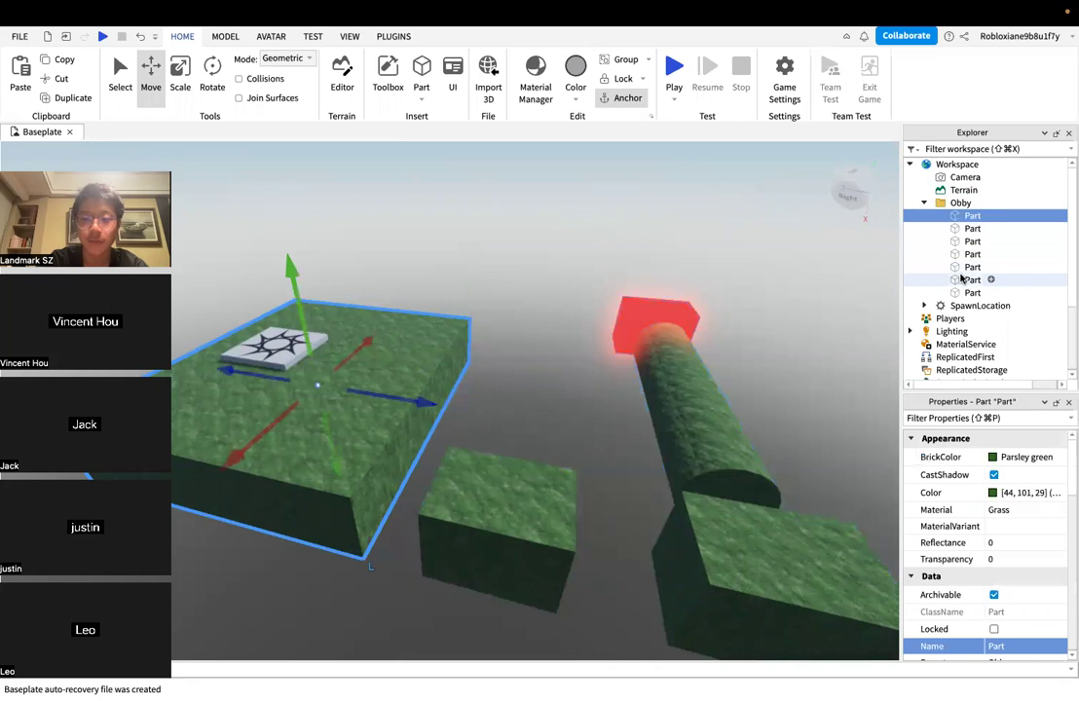
pyautogui.click(944, 204)
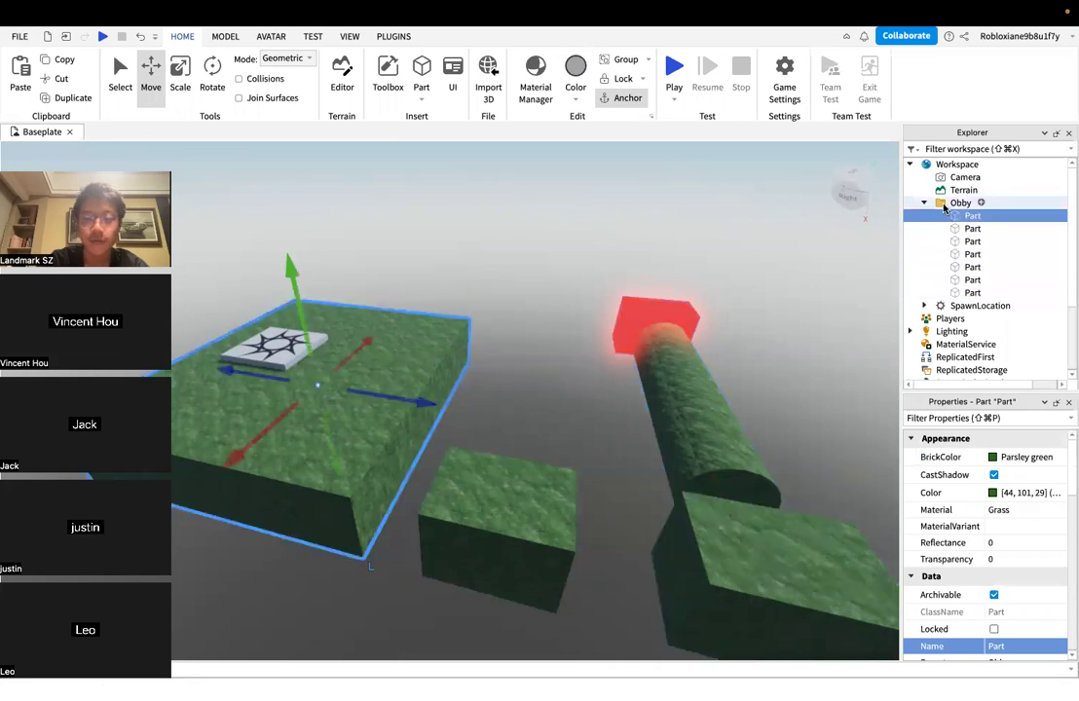
pyautogui.moveTo(746, 295); pyautogui.dragTo(747, 301, button='right')
pyautogui.click(747, 298)
pyautogui.press('s')
pyautogui.press('s')
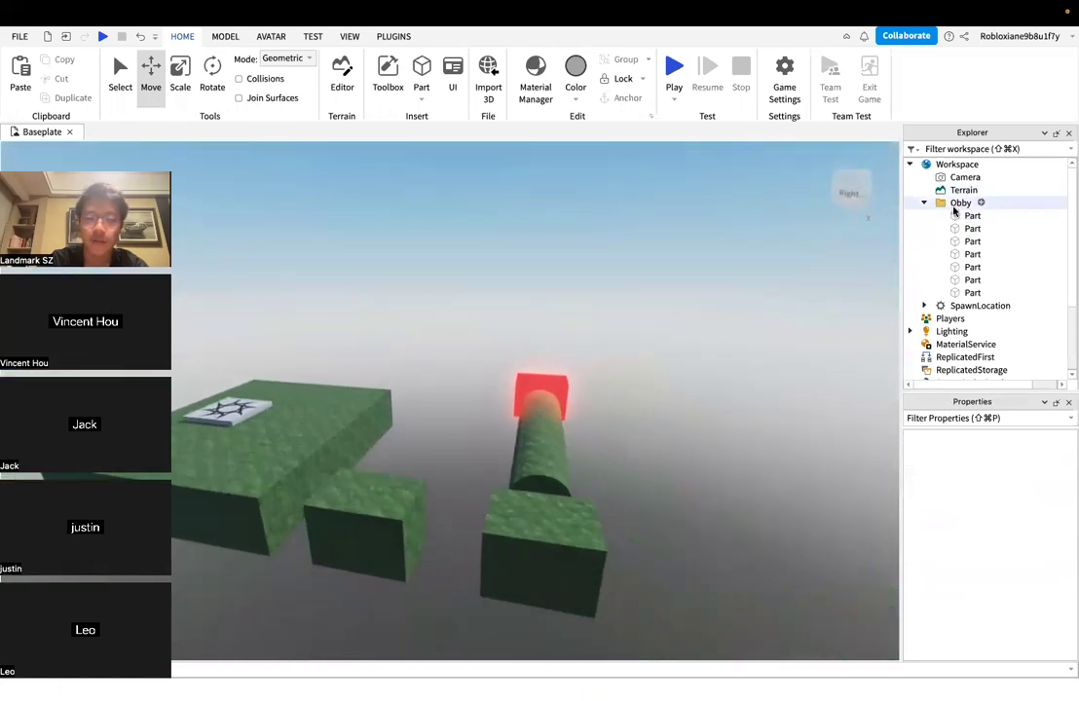
pyautogui.click(959, 203)
pyautogui.click(925, 203)
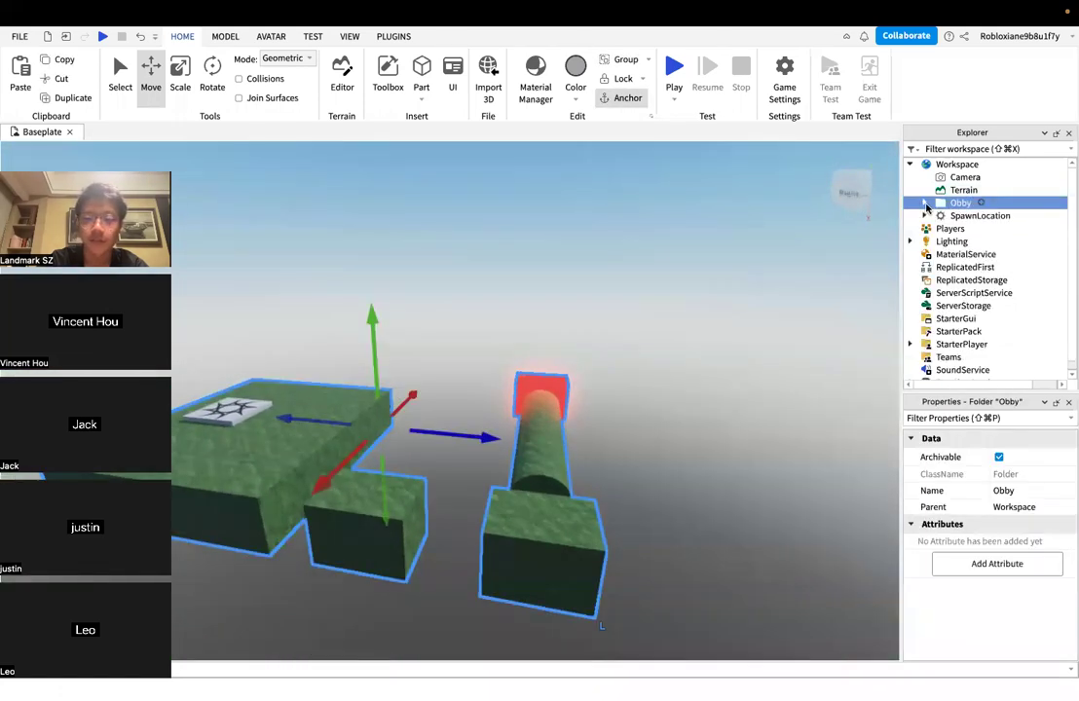
# Select the Workspace and show its list of insertable objects, including Folder, without adding anything
pyautogui.press('d')
pyautogui.moveTo(709, 344); pyautogui.dragTo(711, 331, button='right')
pyautogui.click(711, 335)
pyautogui.press('s')
pyautogui.press('d')
pyautogui.press('s')
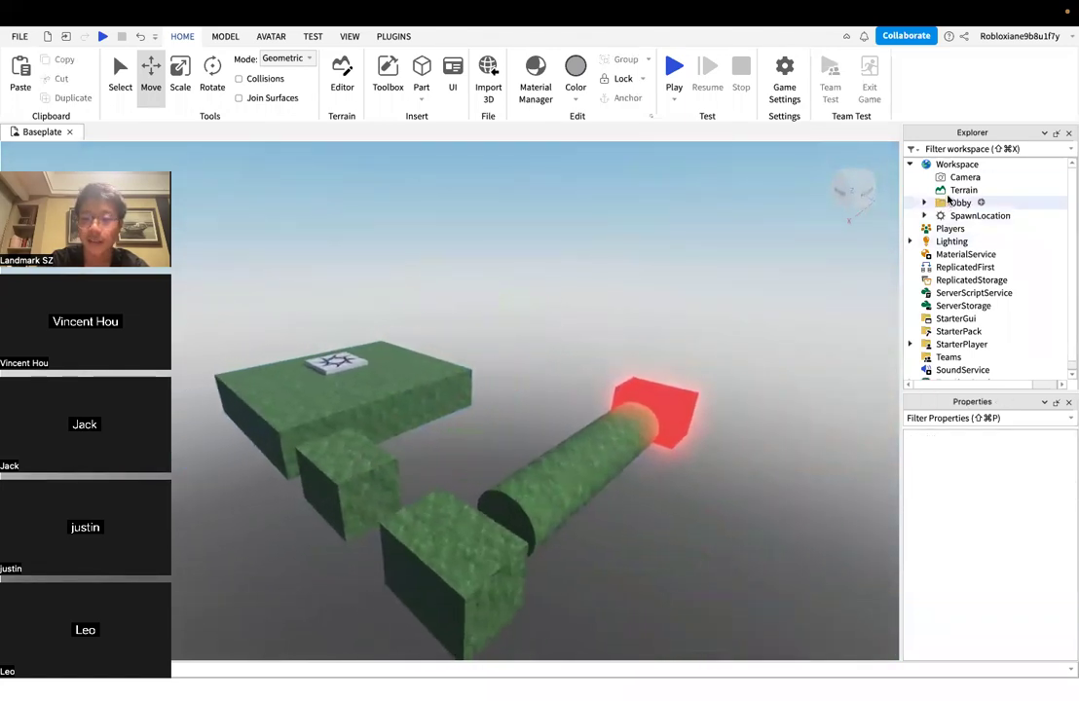
pyautogui.press('w')
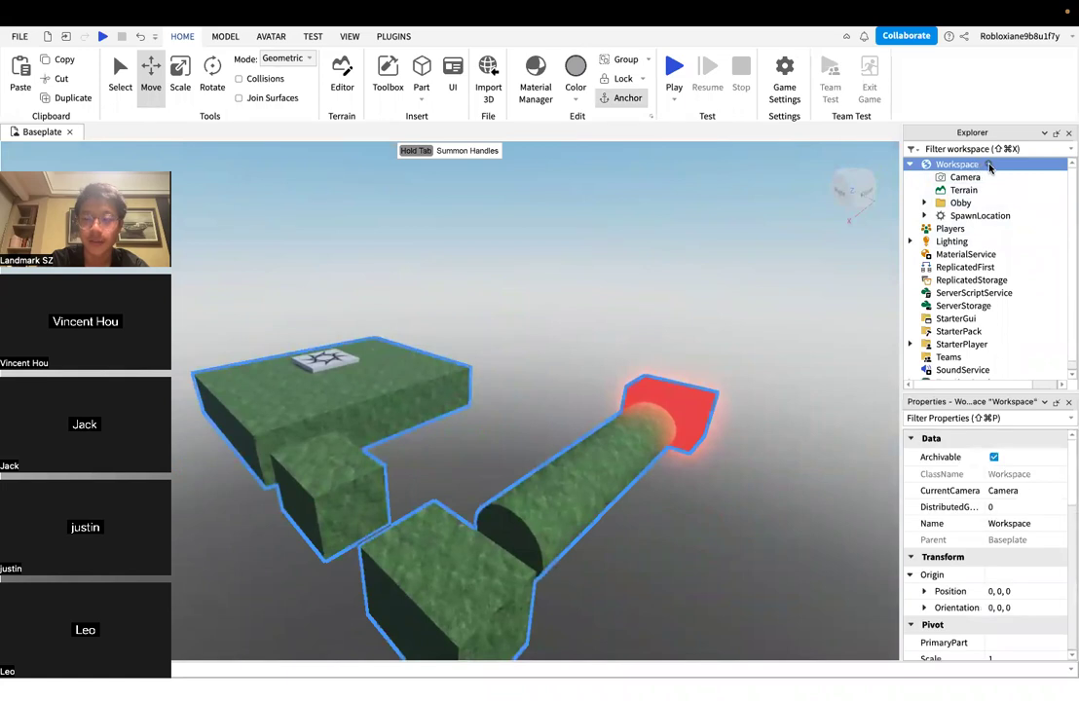
pyautogui.click(989, 165)
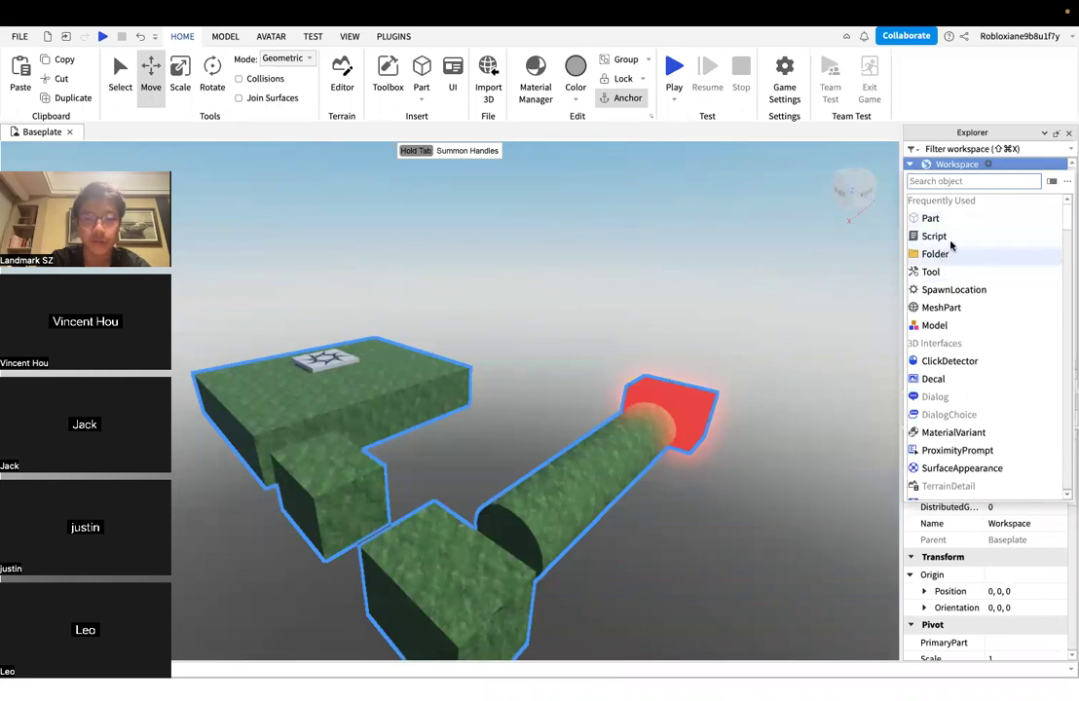
pyautogui.click(968, 166)
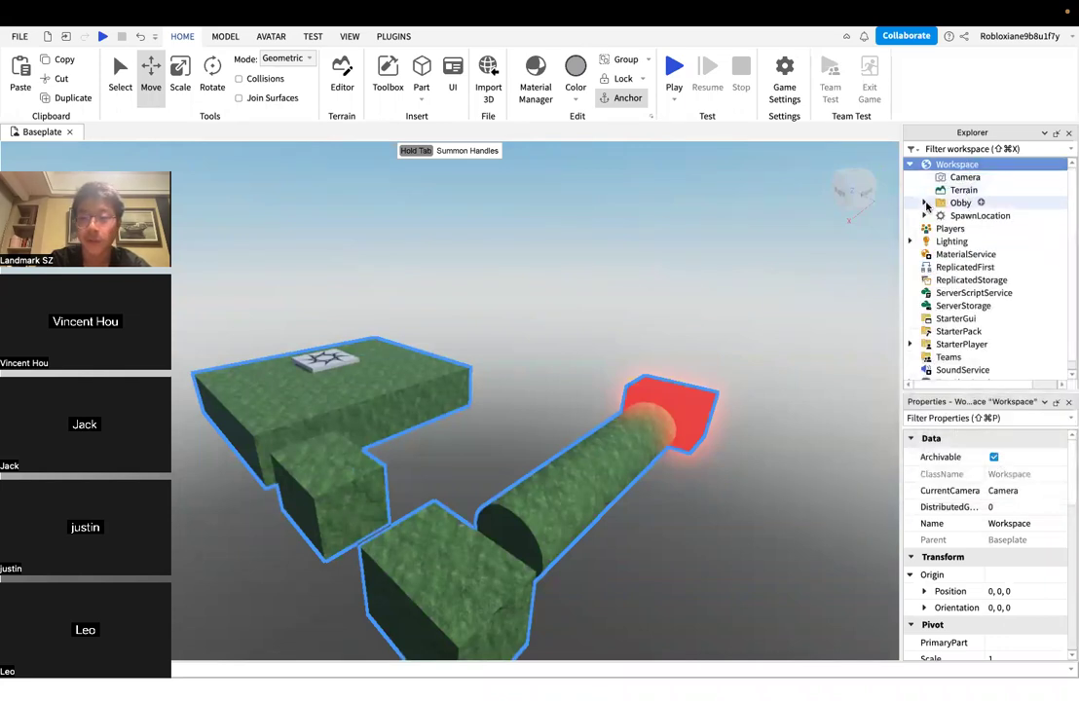
# Expand the Obby folder, select individual parts to identify them in the scene, and collapse the folder
pyautogui.click(926, 203)
pyautogui.click(964, 229)
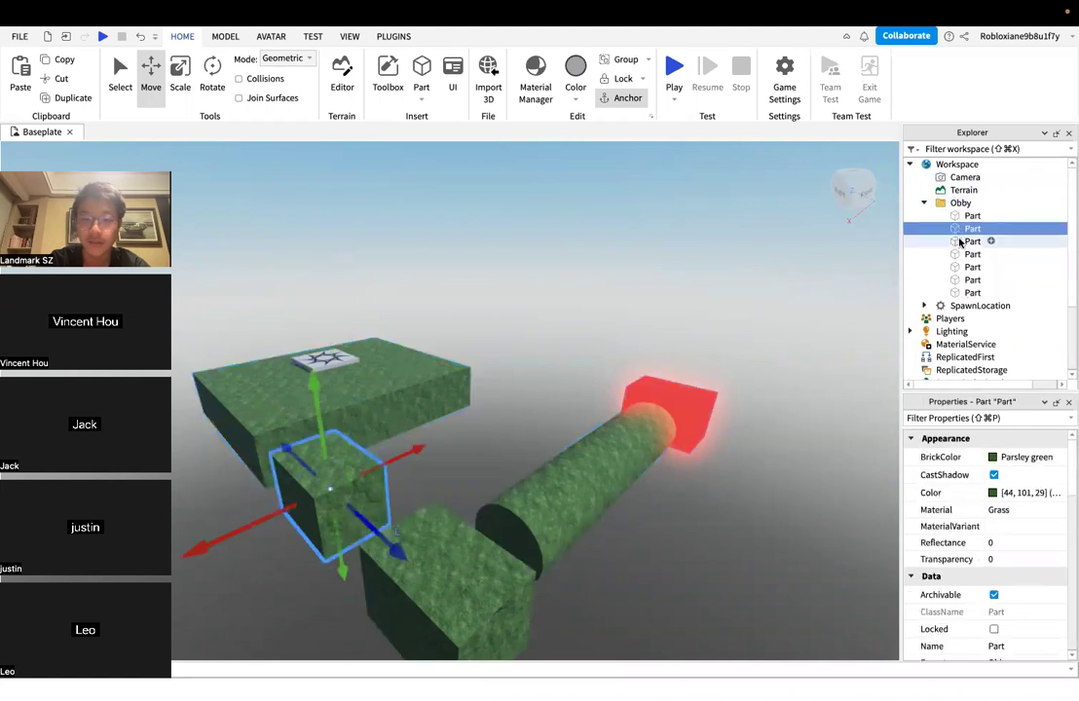
pyautogui.click(969, 279)
pyautogui.click(925, 203)
pyautogui.click(638, 365)
pyautogui.moveTo(638, 364); pyautogui.dragTo(547, 365, button='right')
pyautogui.scroll(-3, 546, 364)
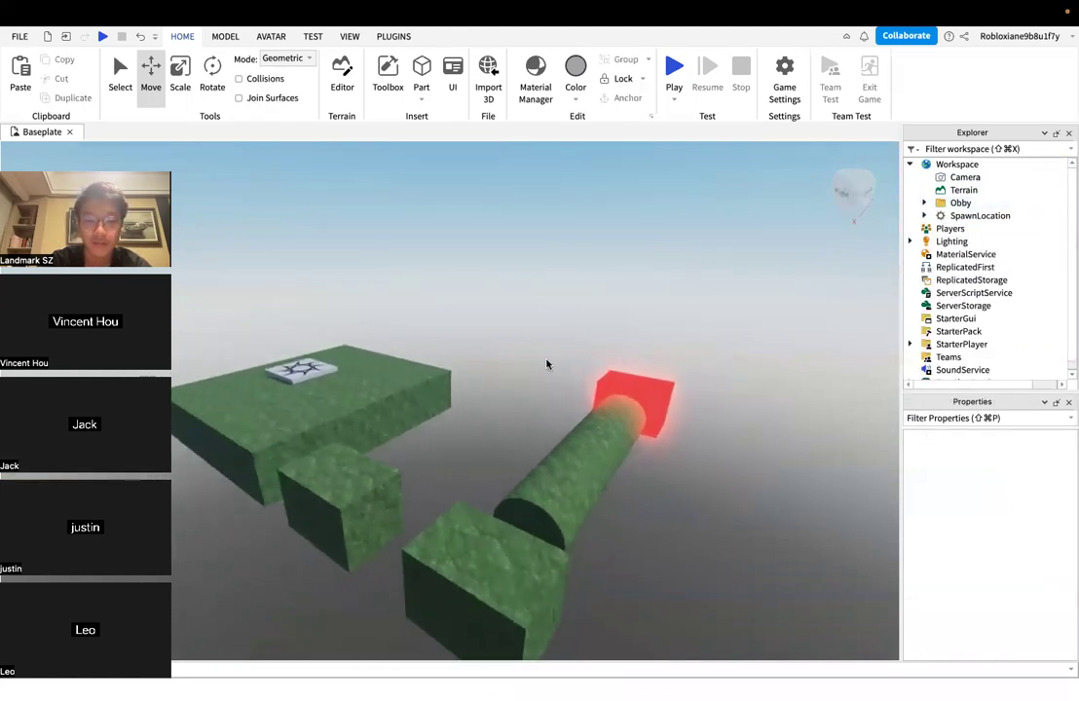
pyautogui.press('a')
# Check the Homework! slide, then return to Roblox Studio and select the large starting platform
pyautogui.hotkey('ctrl', 'Left')
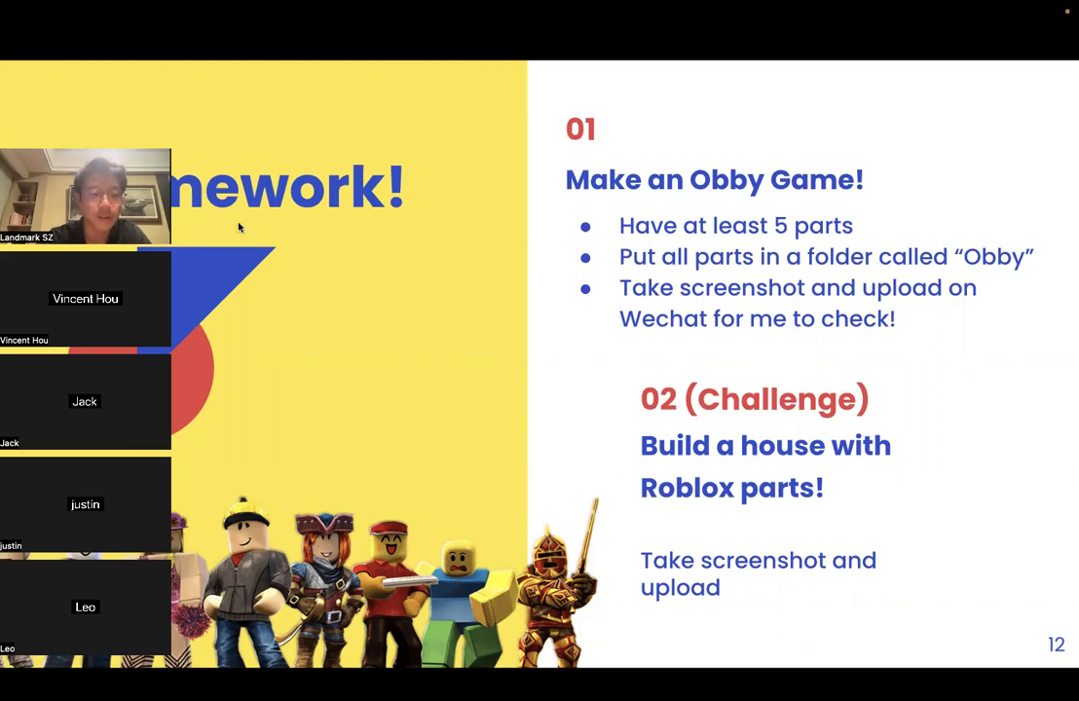
pyautogui.hotkey('ctrl', 'Right')
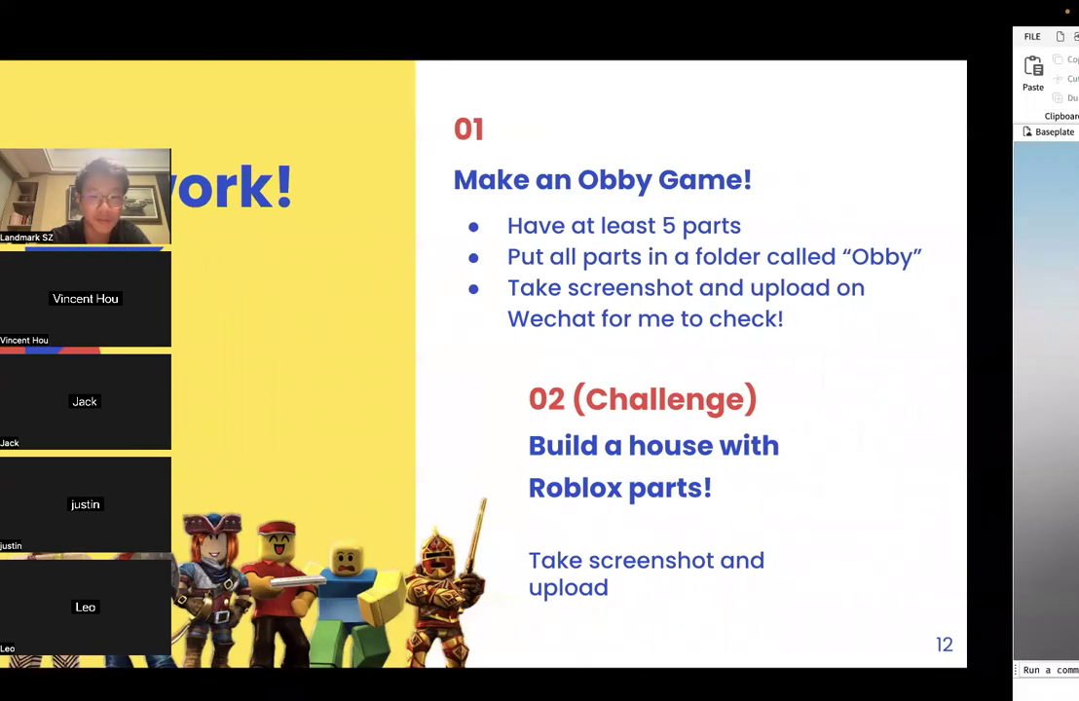
pyautogui.click(419, 393)
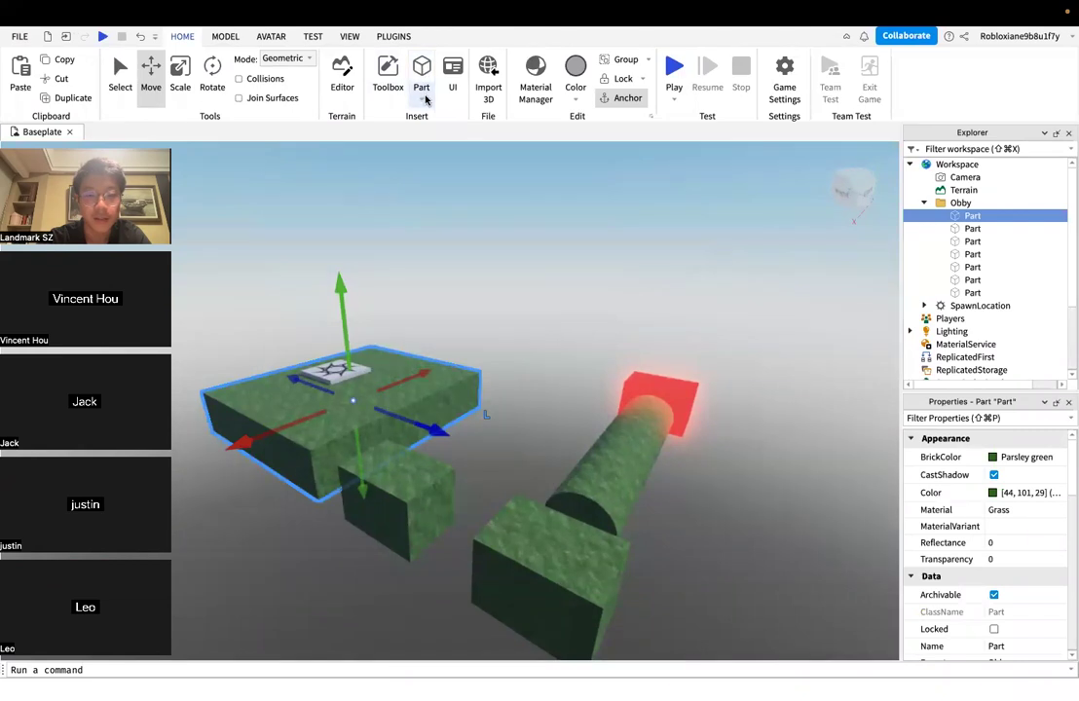
# Insert a Sphere part on the large grass platform and examine it up close
pyautogui.click(422, 100)
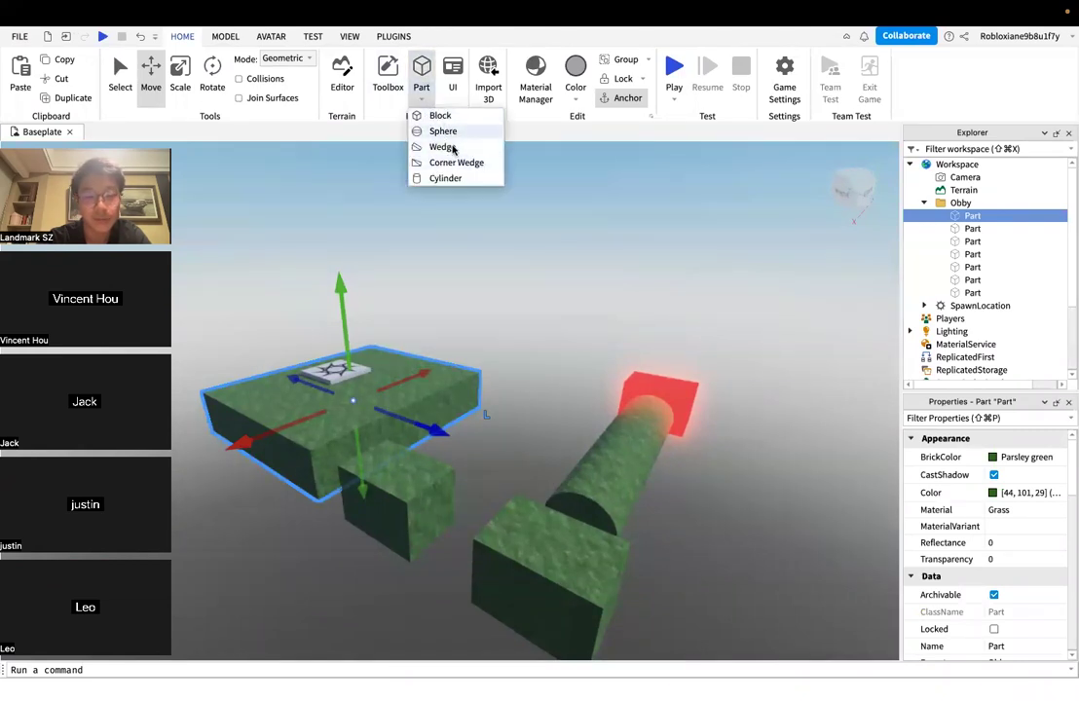
pyautogui.click(441, 135)
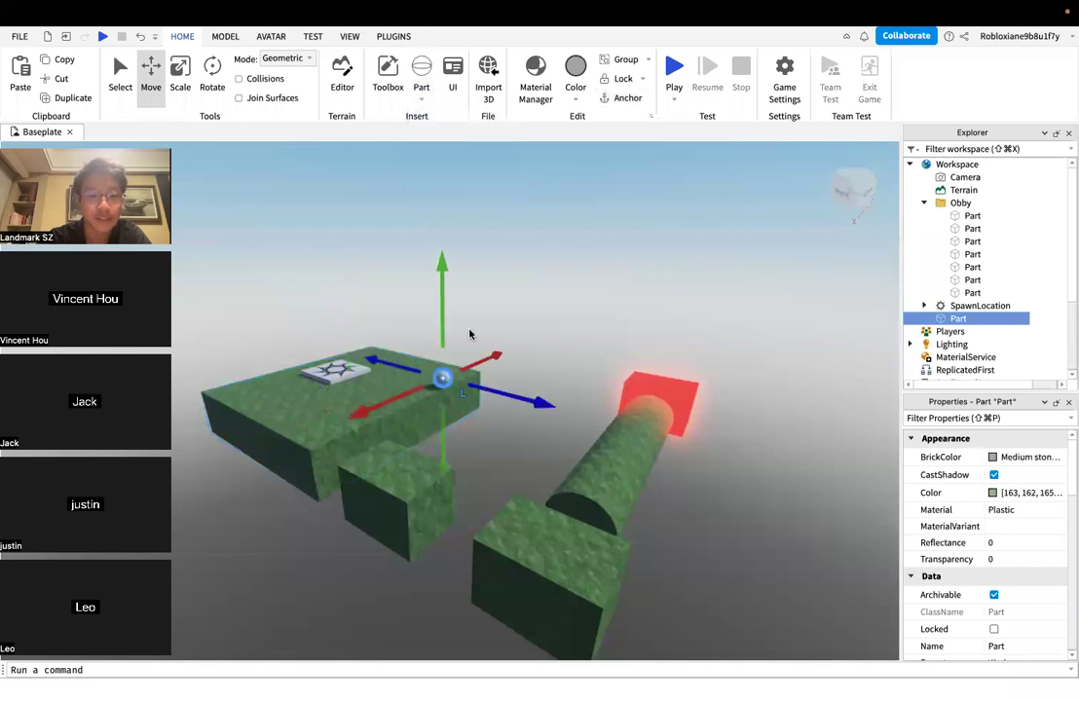
pyautogui.moveTo(475, 348); pyautogui.dragTo(474, 349, button='right')
pyautogui.press('w')
pyautogui.click(598, 349)
pyautogui.press('w')
pyautogui.click(518, 472)
pyautogui.press('d')
pyautogui.click(553, 419)
pyautogui.press('a')
pyautogui.click(485, 435)
pyautogui.press('s')
pyautogui.scroll(-3, 485, 436)
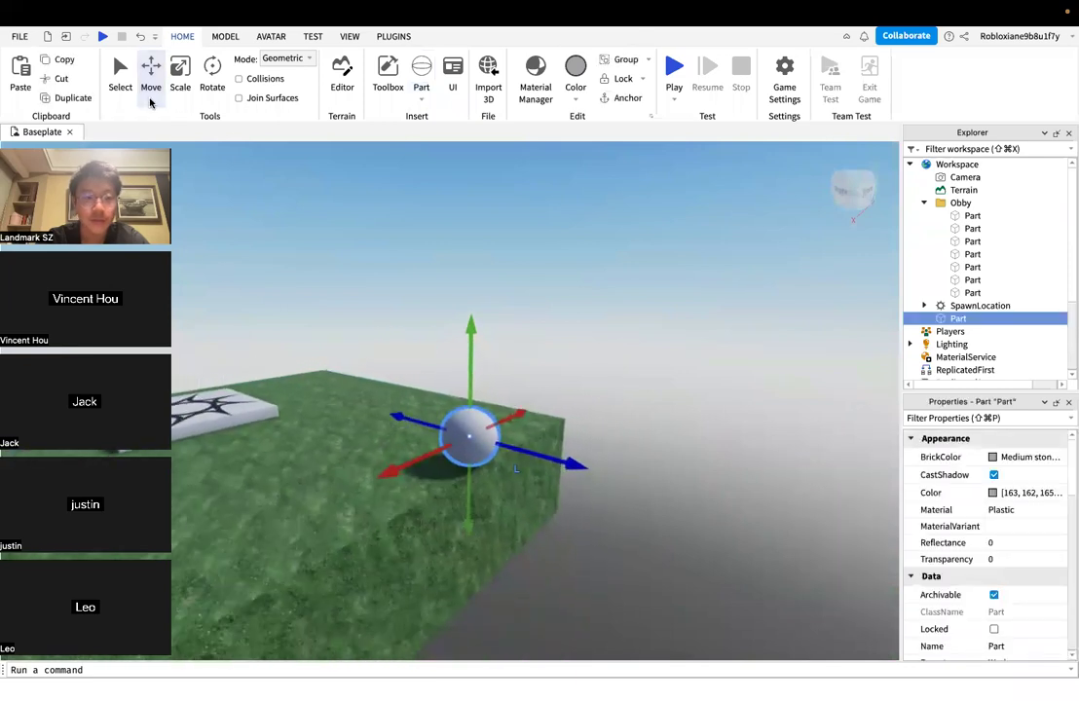
# Scale the new sphere up to several times its size on the platform and view the result
pyautogui.click(180, 76)
pyautogui.moveTo(428, 423); pyautogui.dragTo(386, 367)
pyautogui.click(533, 362)
pyautogui.press('a')
pyautogui.scroll(-4, 643, 382)
pyautogui.moveTo(653, 381); pyautogui.dragTo(653, 383, button='right')
pyautogui.scroll(6, 652, 382)
pyautogui.press('s')
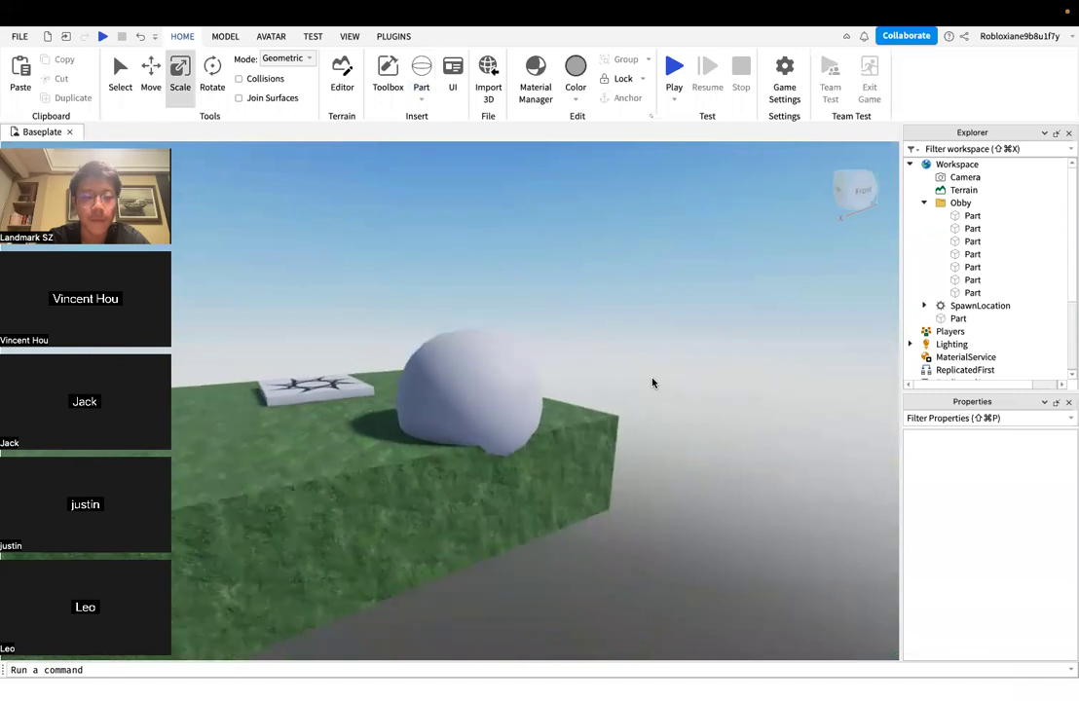
# Undo the sphere's scaling and its insertion
pyautogui.hotkey('ctrl', 'space')
pyautogui.press('super+z')
pyautogui.press('super+z')
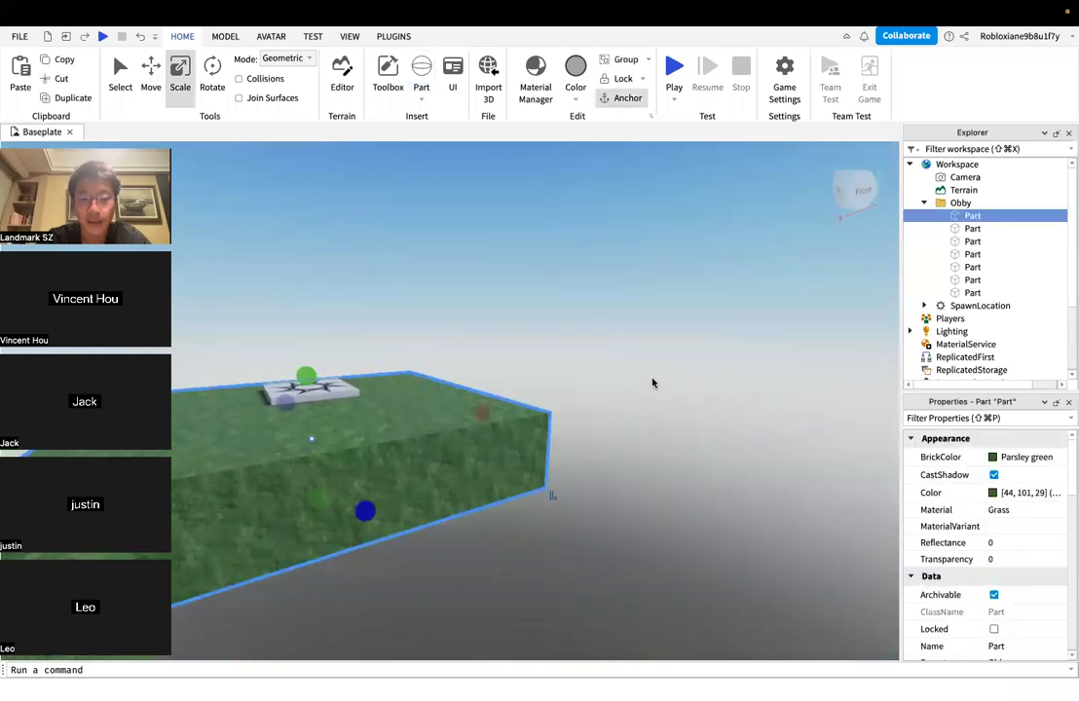
# Look at the Homework! slide, then return to Roblox Studio and show the available Part shapes without inserting one
pyautogui.hotkey('ctrl', 'Left')
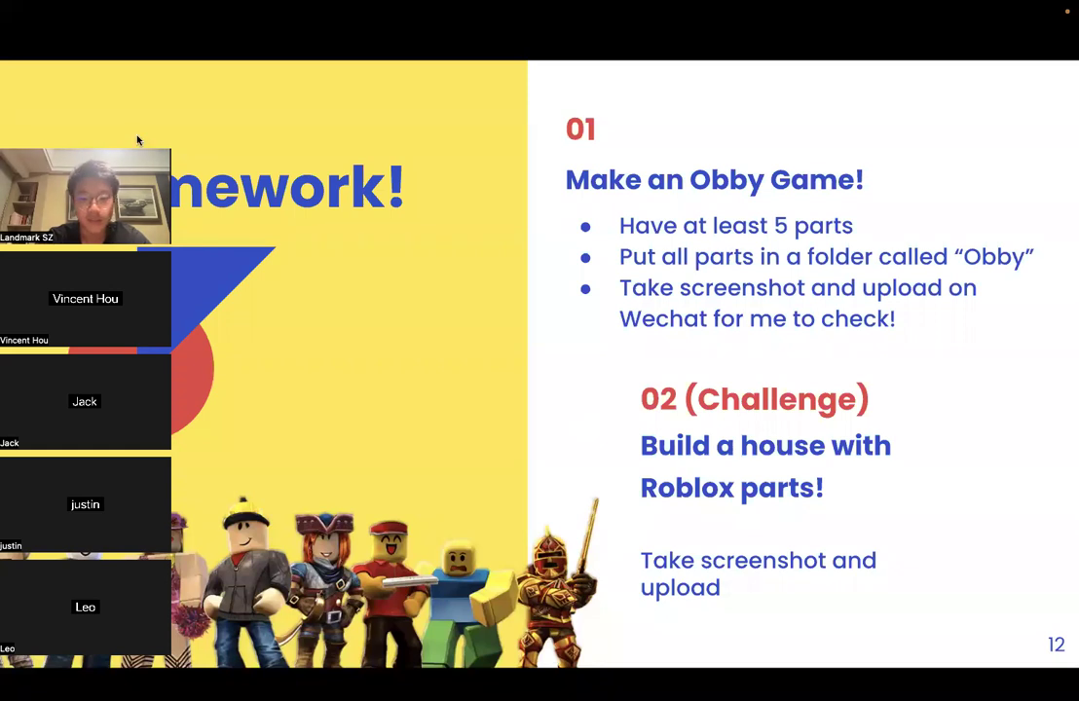
pyautogui.moveTo(138, 139); pyautogui.dragTo(183, 128)
pyautogui.press('super+Tab')
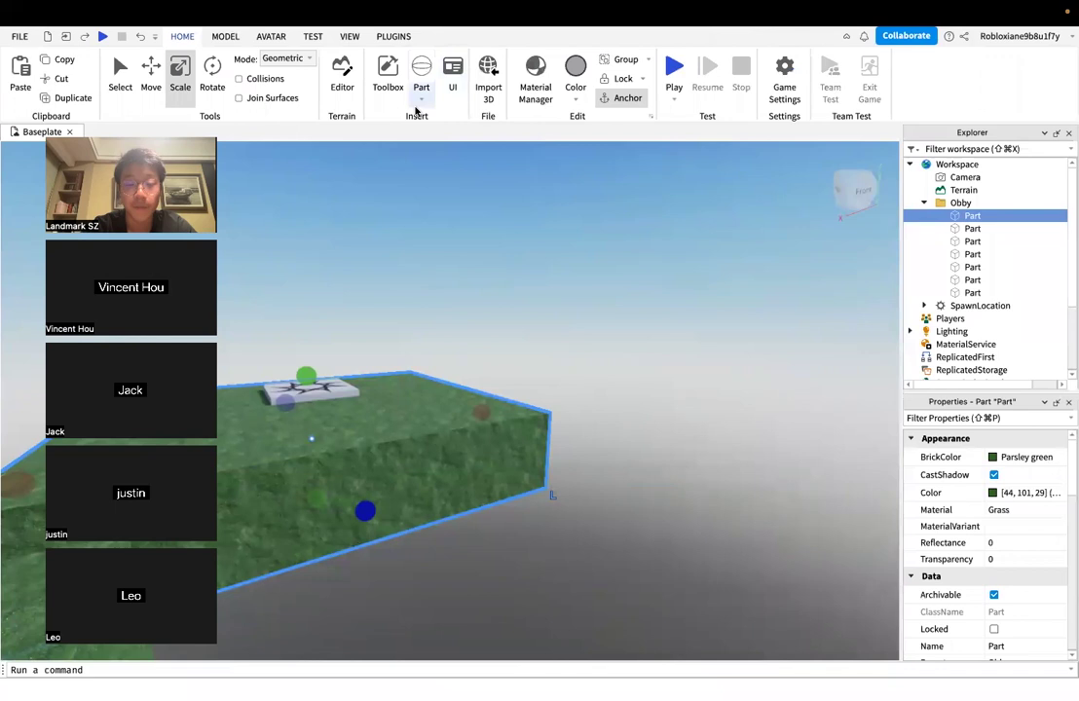
pyautogui.click(419, 98)
pyautogui.click(667, 398)
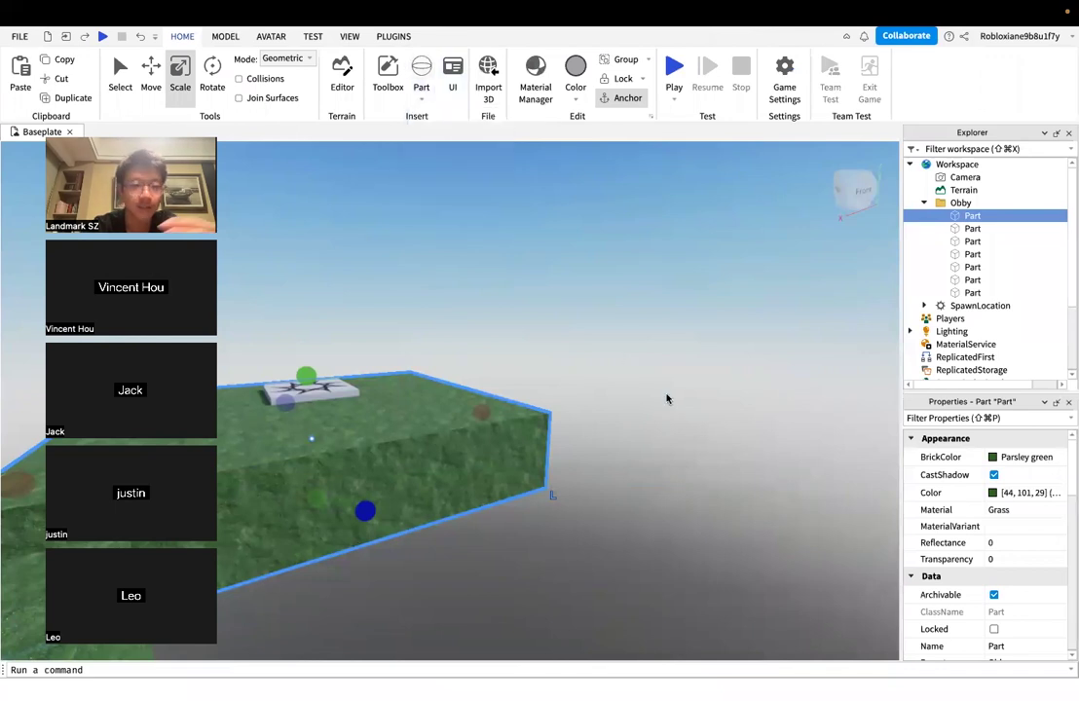
# Review the Obby from above in Roblox Studio, selecting the cylinder, then switch back to the Homework! slide in Chrome
pyautogui.hotkey('ctrl', 'Left')
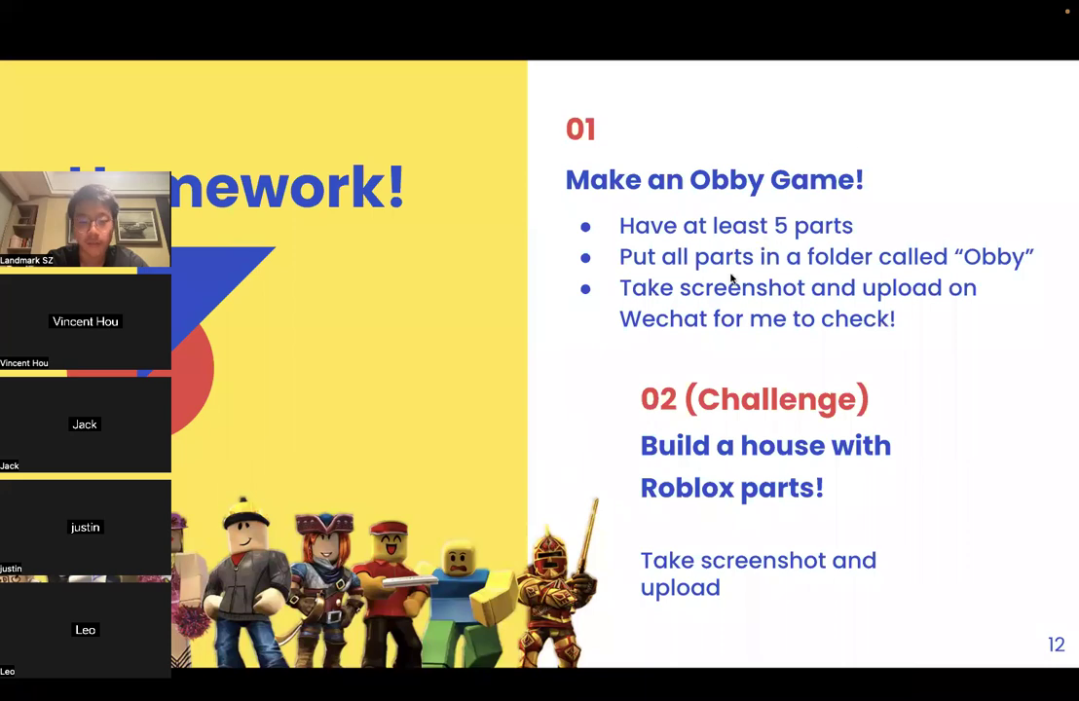
pyautogui.hotkey('ctrl', 'Right')
pyautogui.moveTo(612, 472); pyautogui.dragTo(611, 469, button='right')
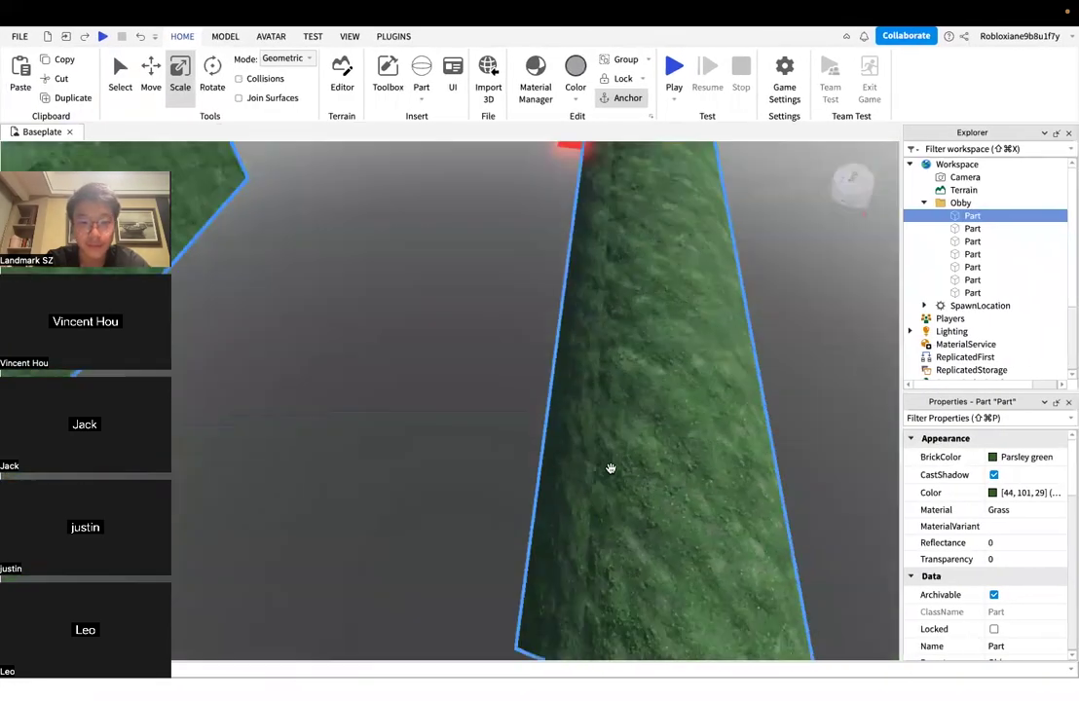
pyautogui.scroll(-10, 611, 469)
pyautogui.click(628, 353)
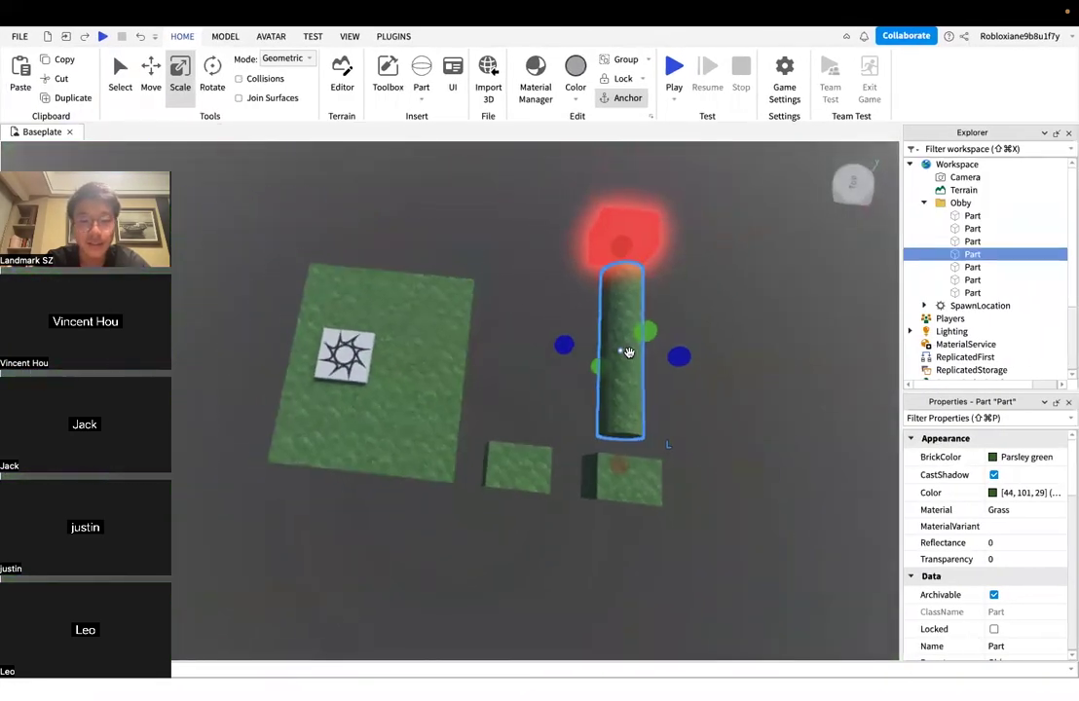
pyautogui.scroll(-1, 628, 352)
pyautogui.click(554, 393)
pyautogui.moveTo(555, 393); pyautogui.dragTo(553, 393, button='right')
pyautogui.hotkey('ctrl', 'Left')
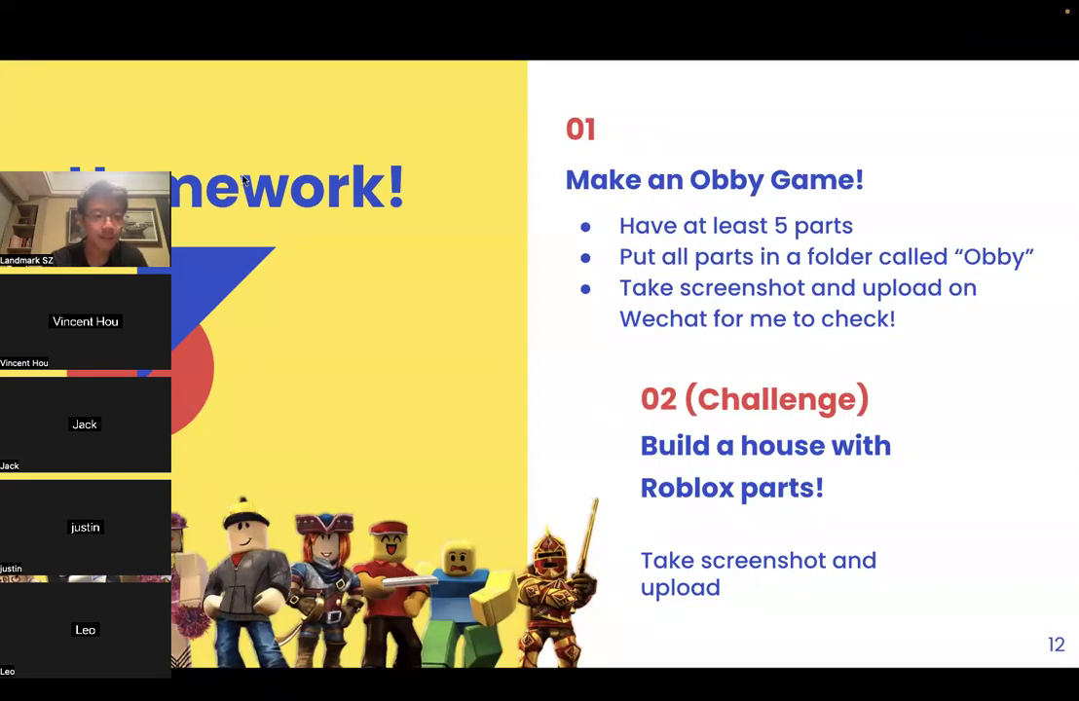
pyautogui.moveTo(337, 7)
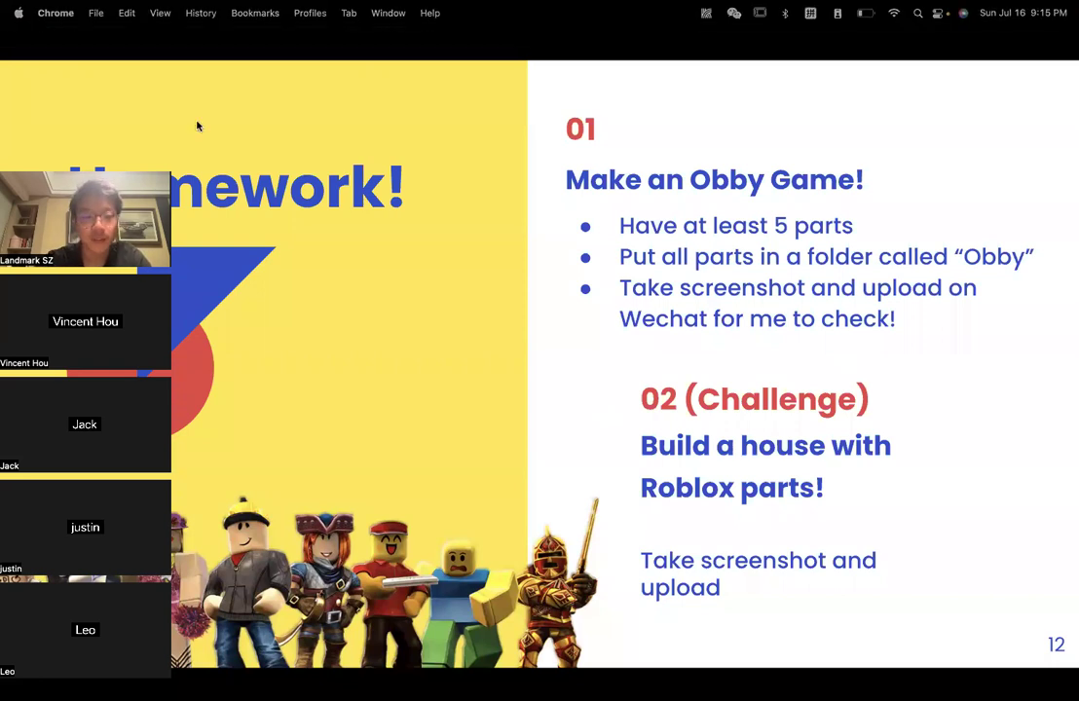